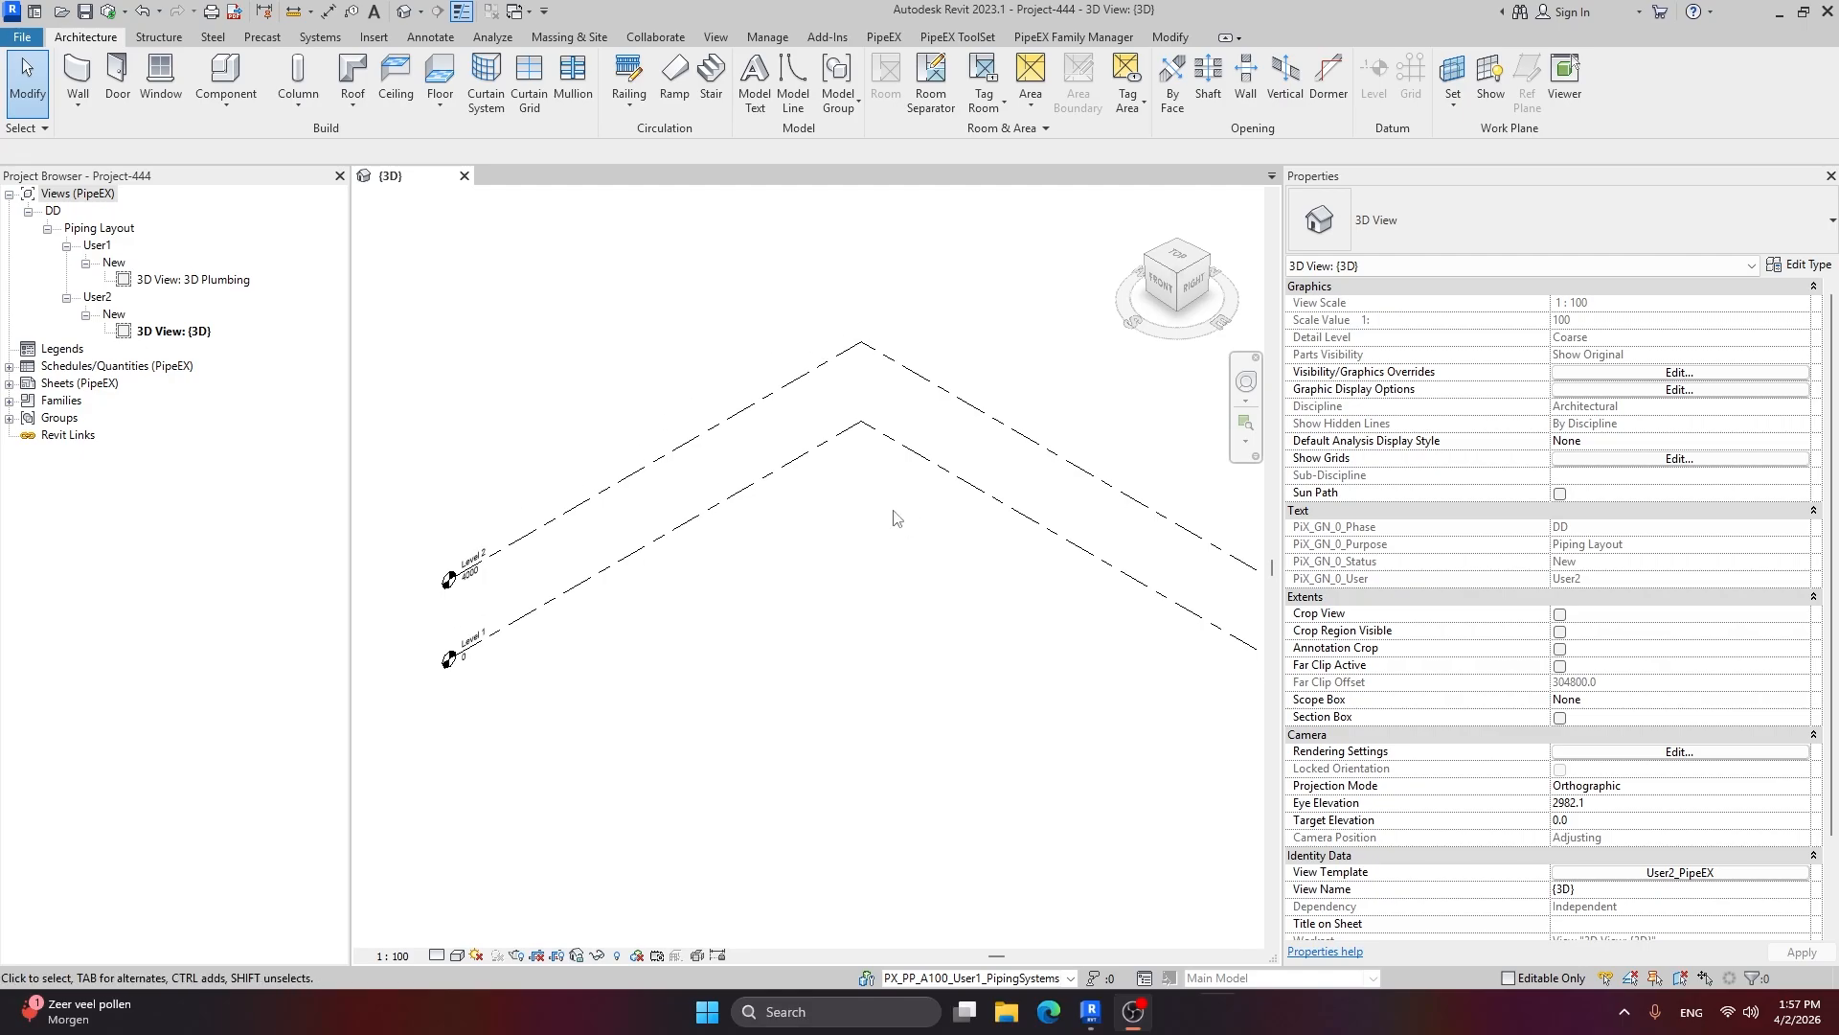
Step: Start creating new floor plan views for both Level 1 and Level 2
scroll(616, 485, "up", 2)
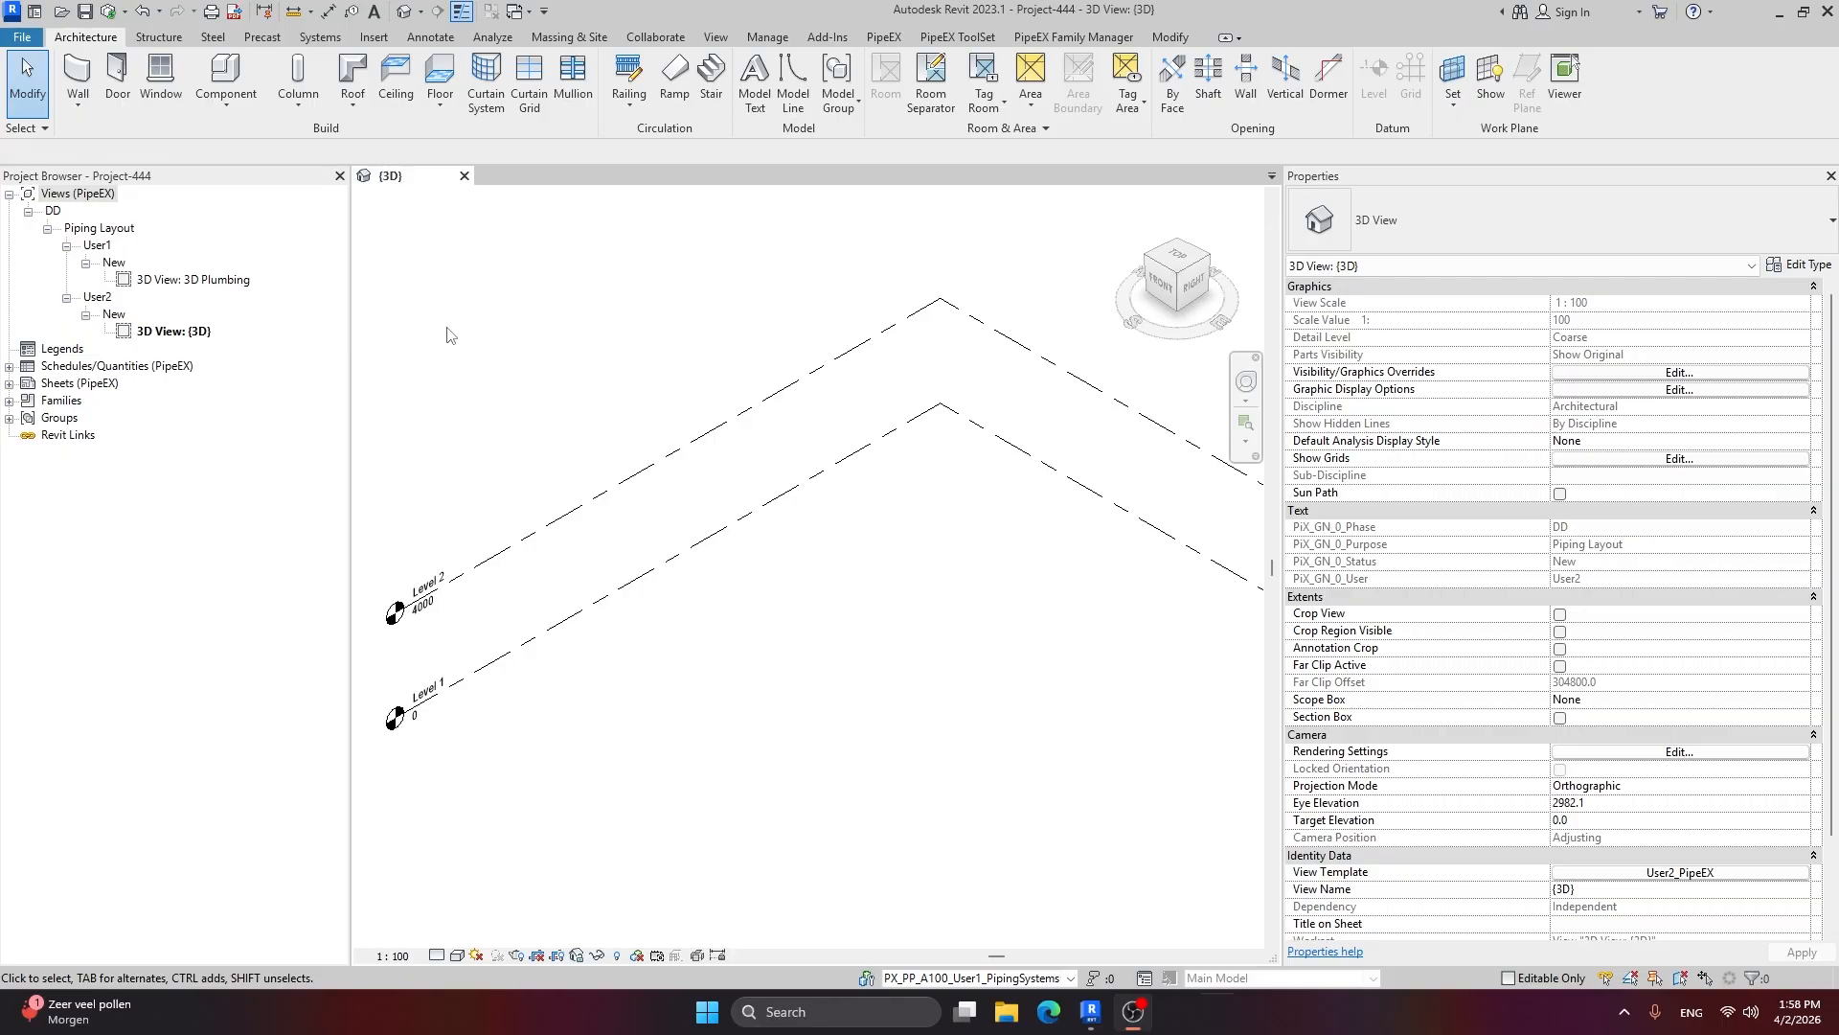
left_click(727, 37)
left_click(838, 91)
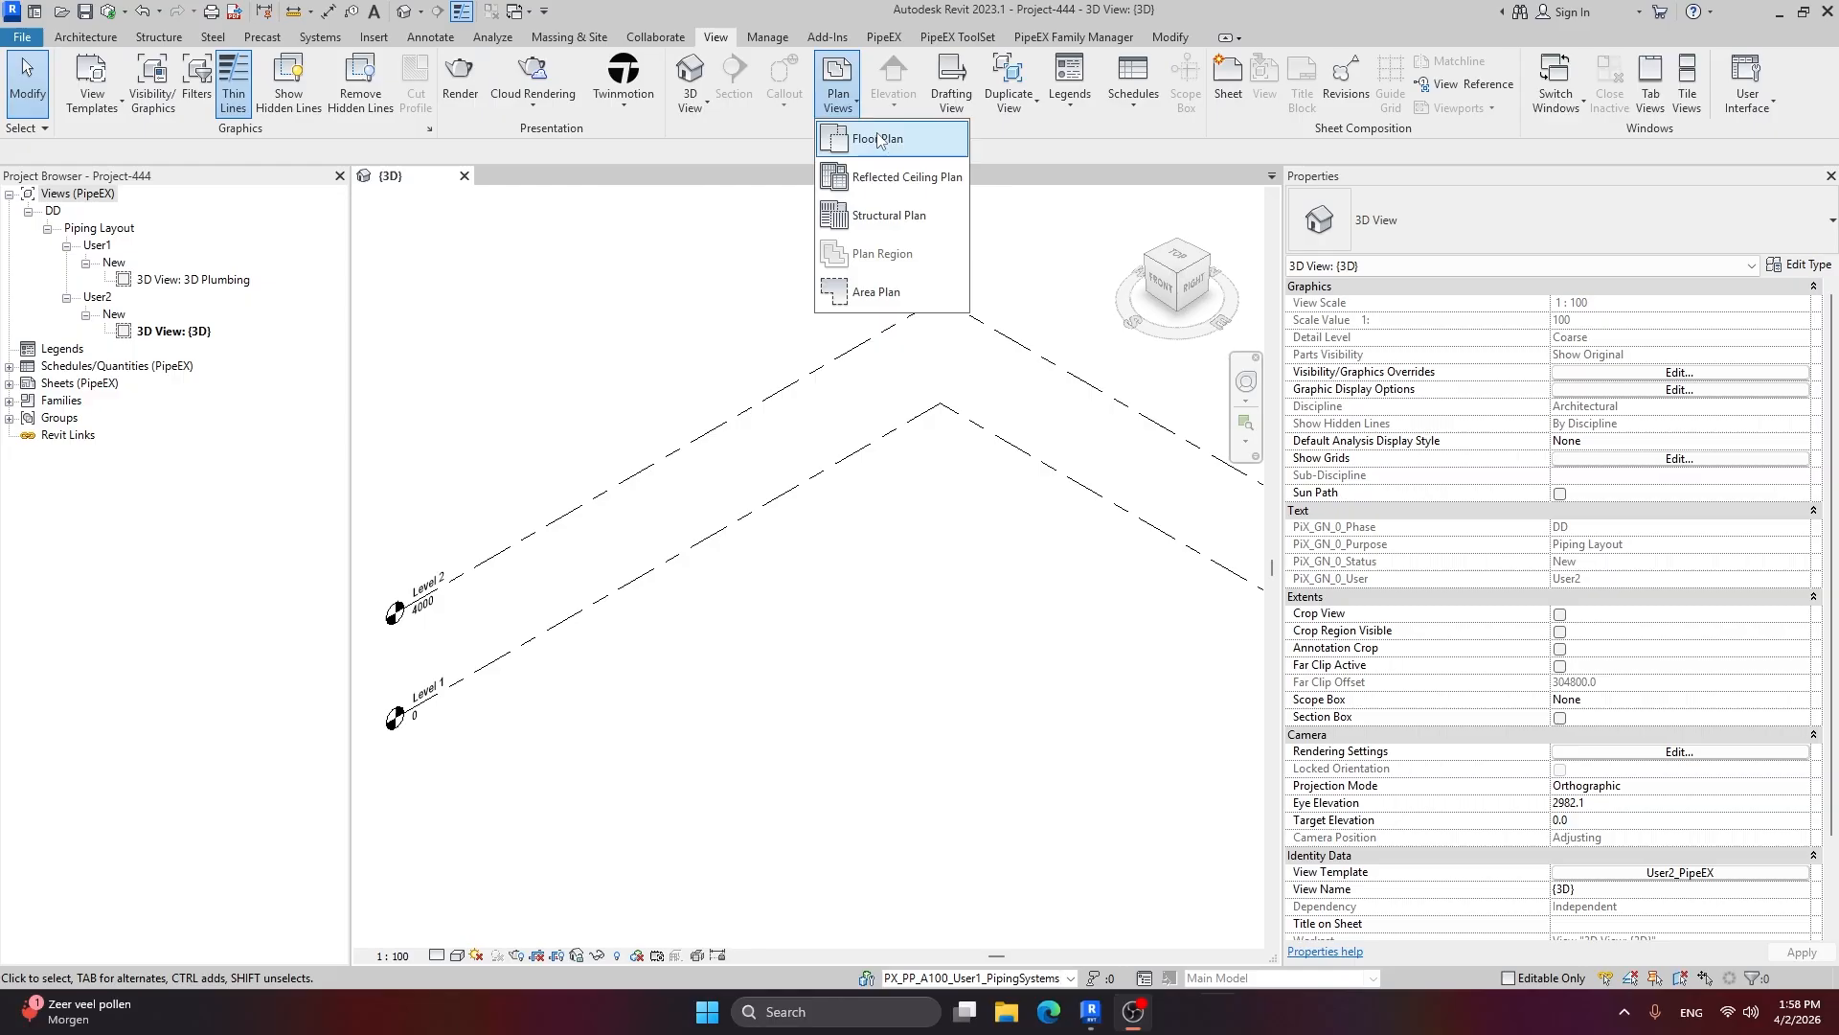
left_click(878, 139)
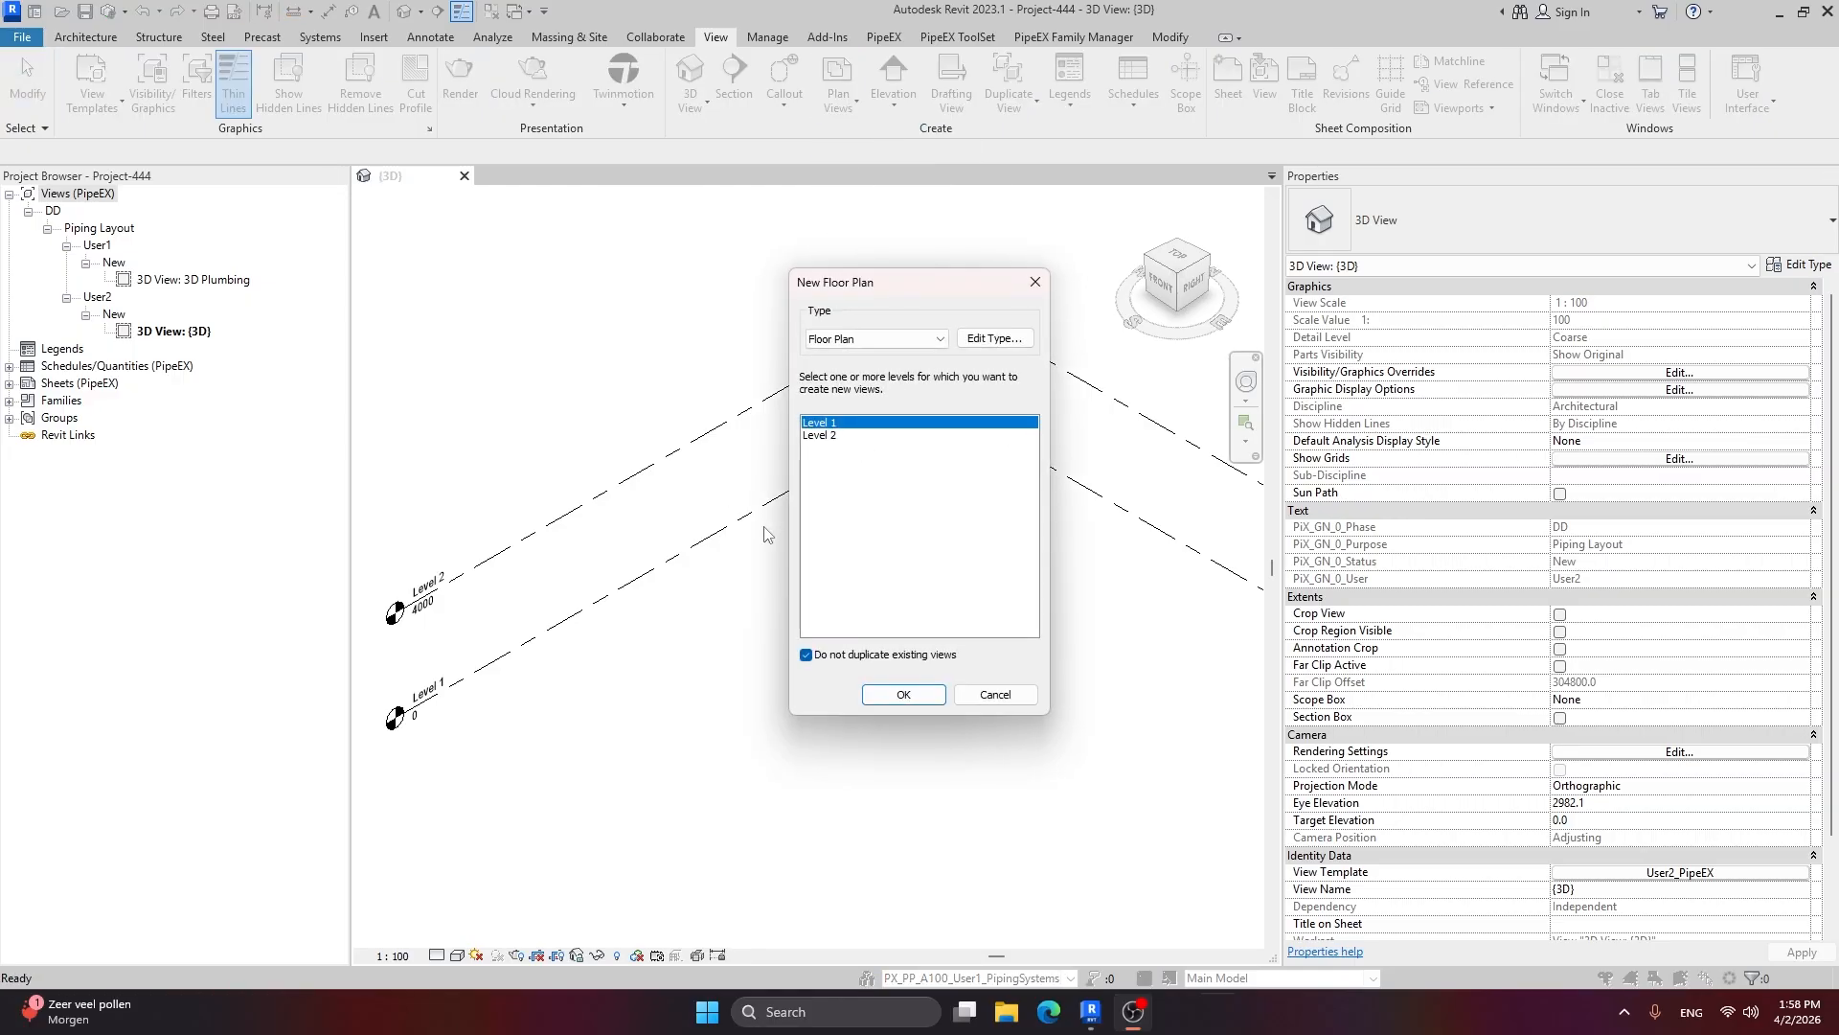
left_click(847, 436, "shift")
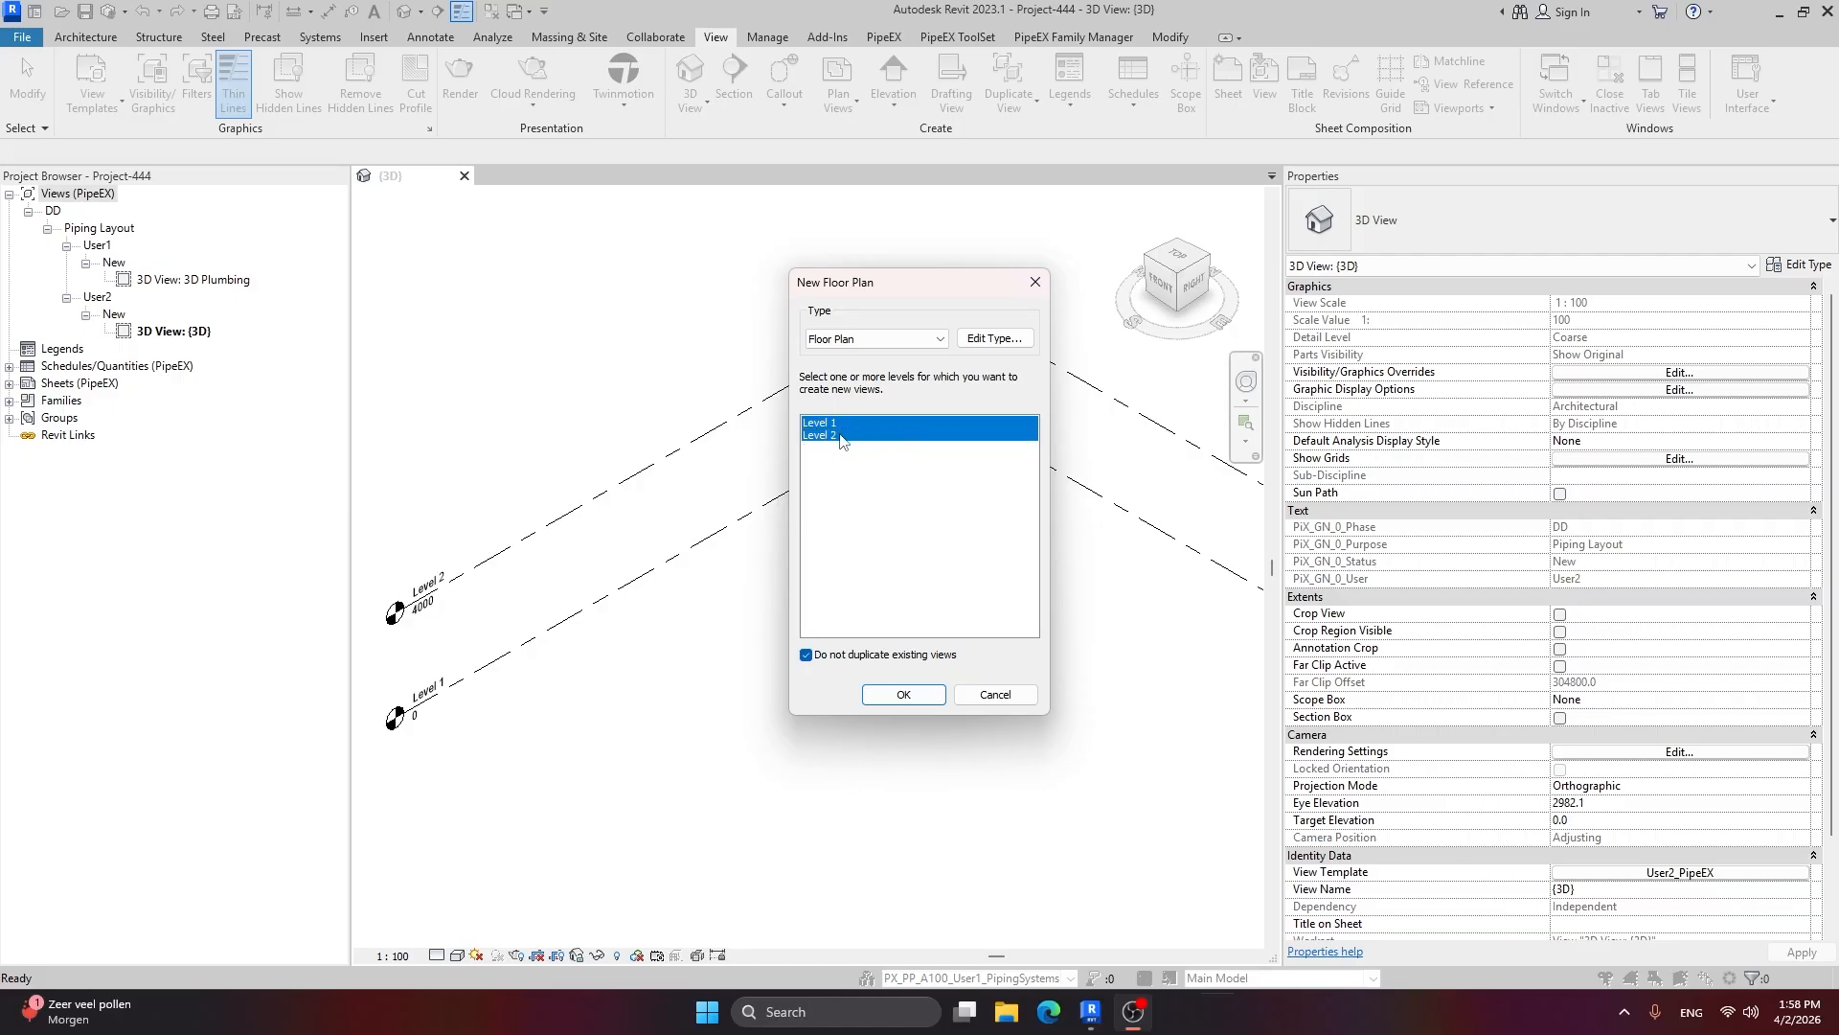
Step: Assign the User2_PipeEX view template to the Floor Plan type and create the two plan views
left_click(999, 340)
left_click_drag(1591, 379, 1237, 274)
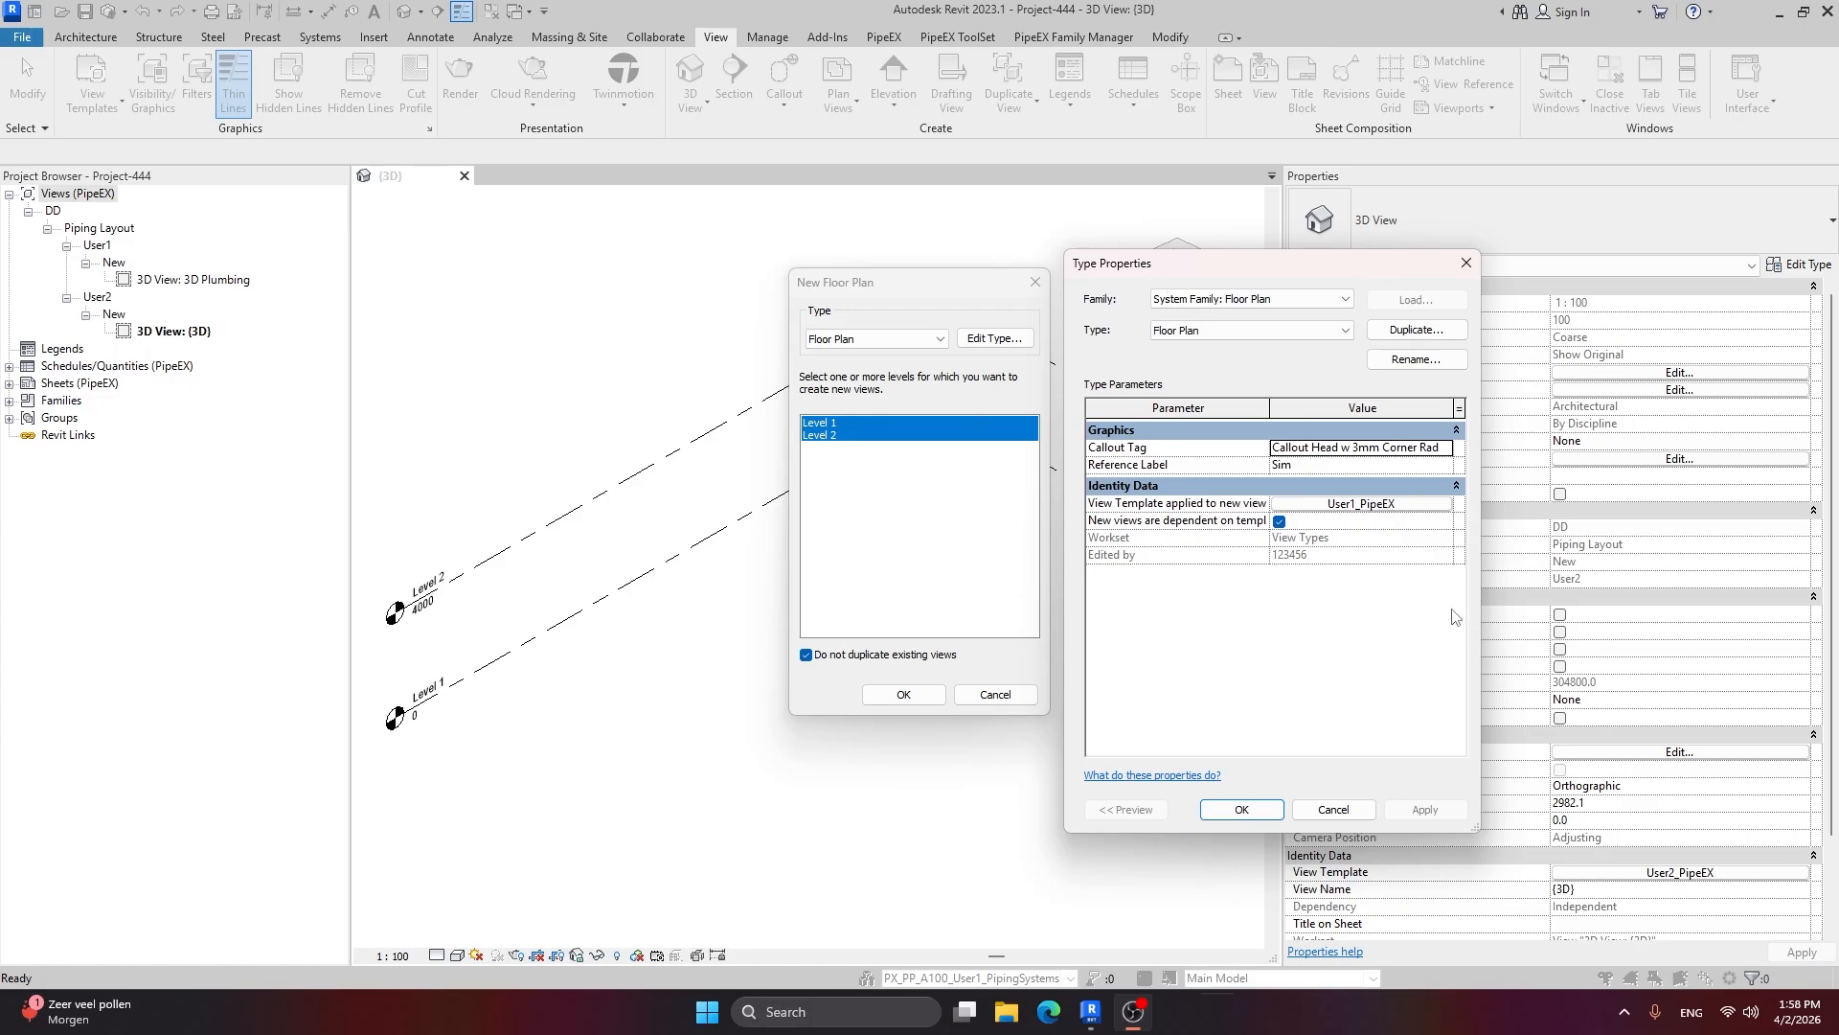
left_click(1330, 504)
left_click(1330, 506)
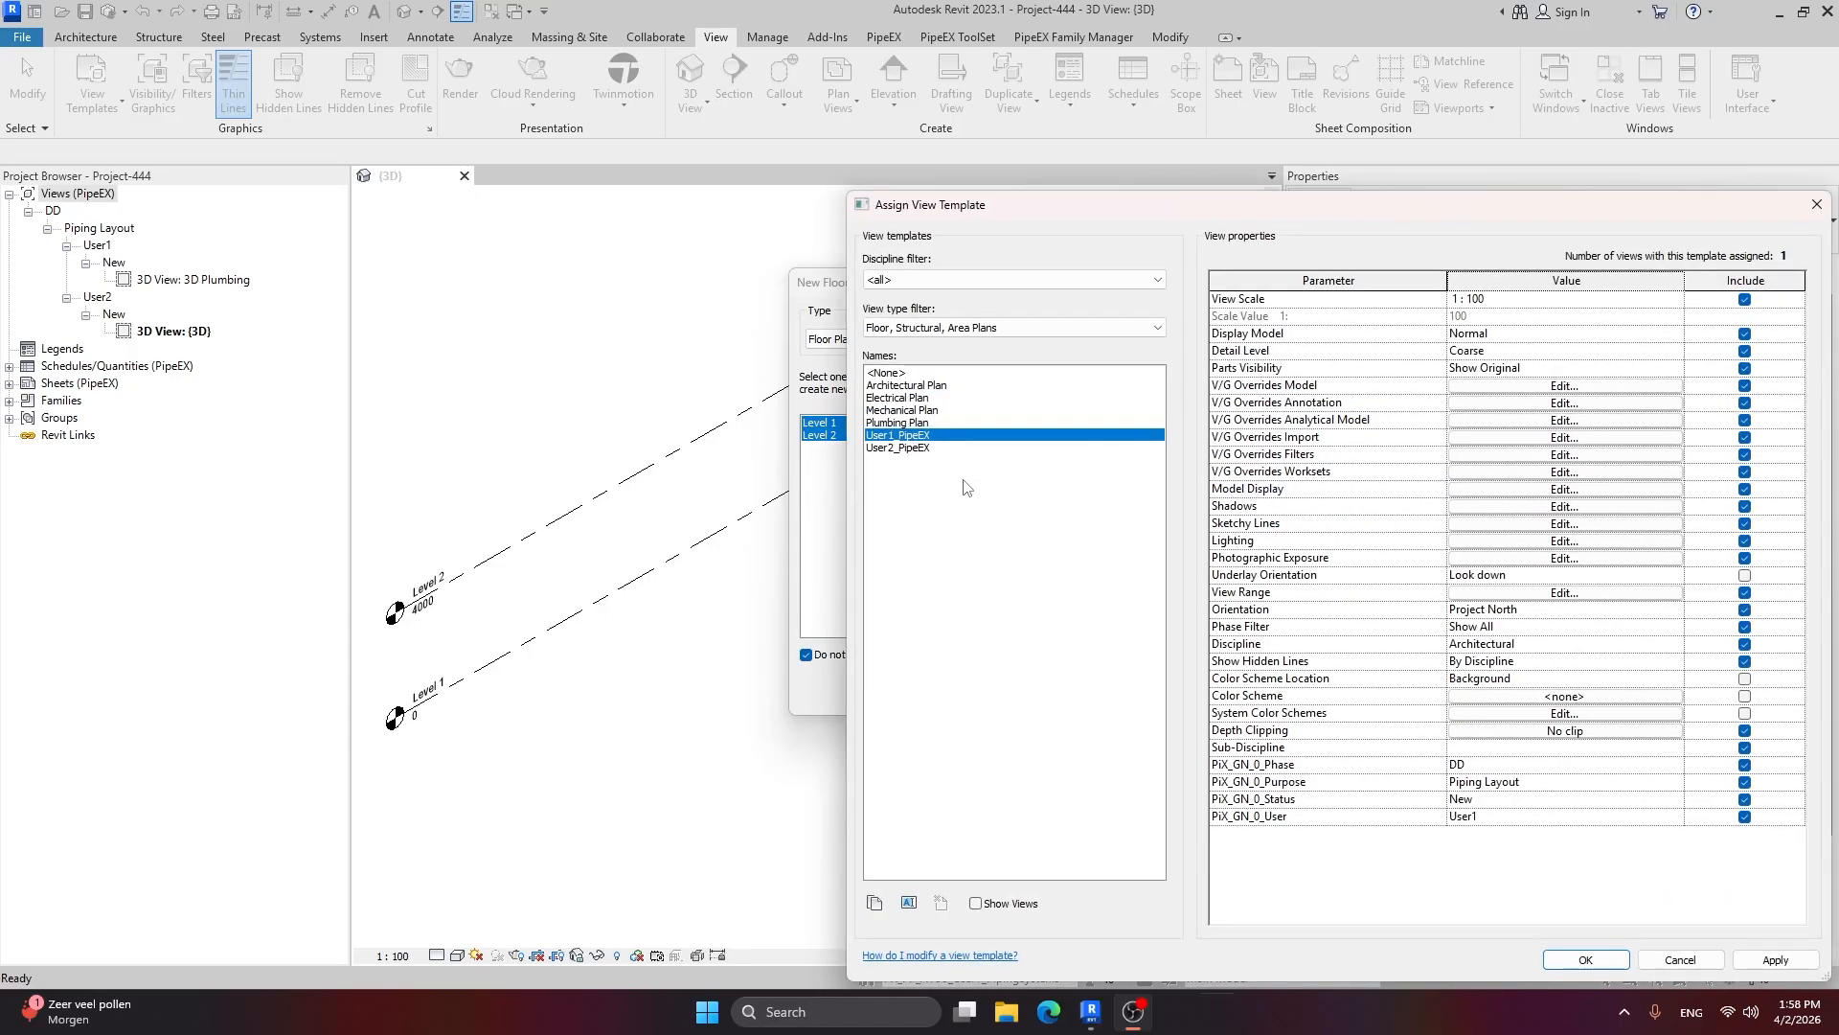
left_click(918, 447)
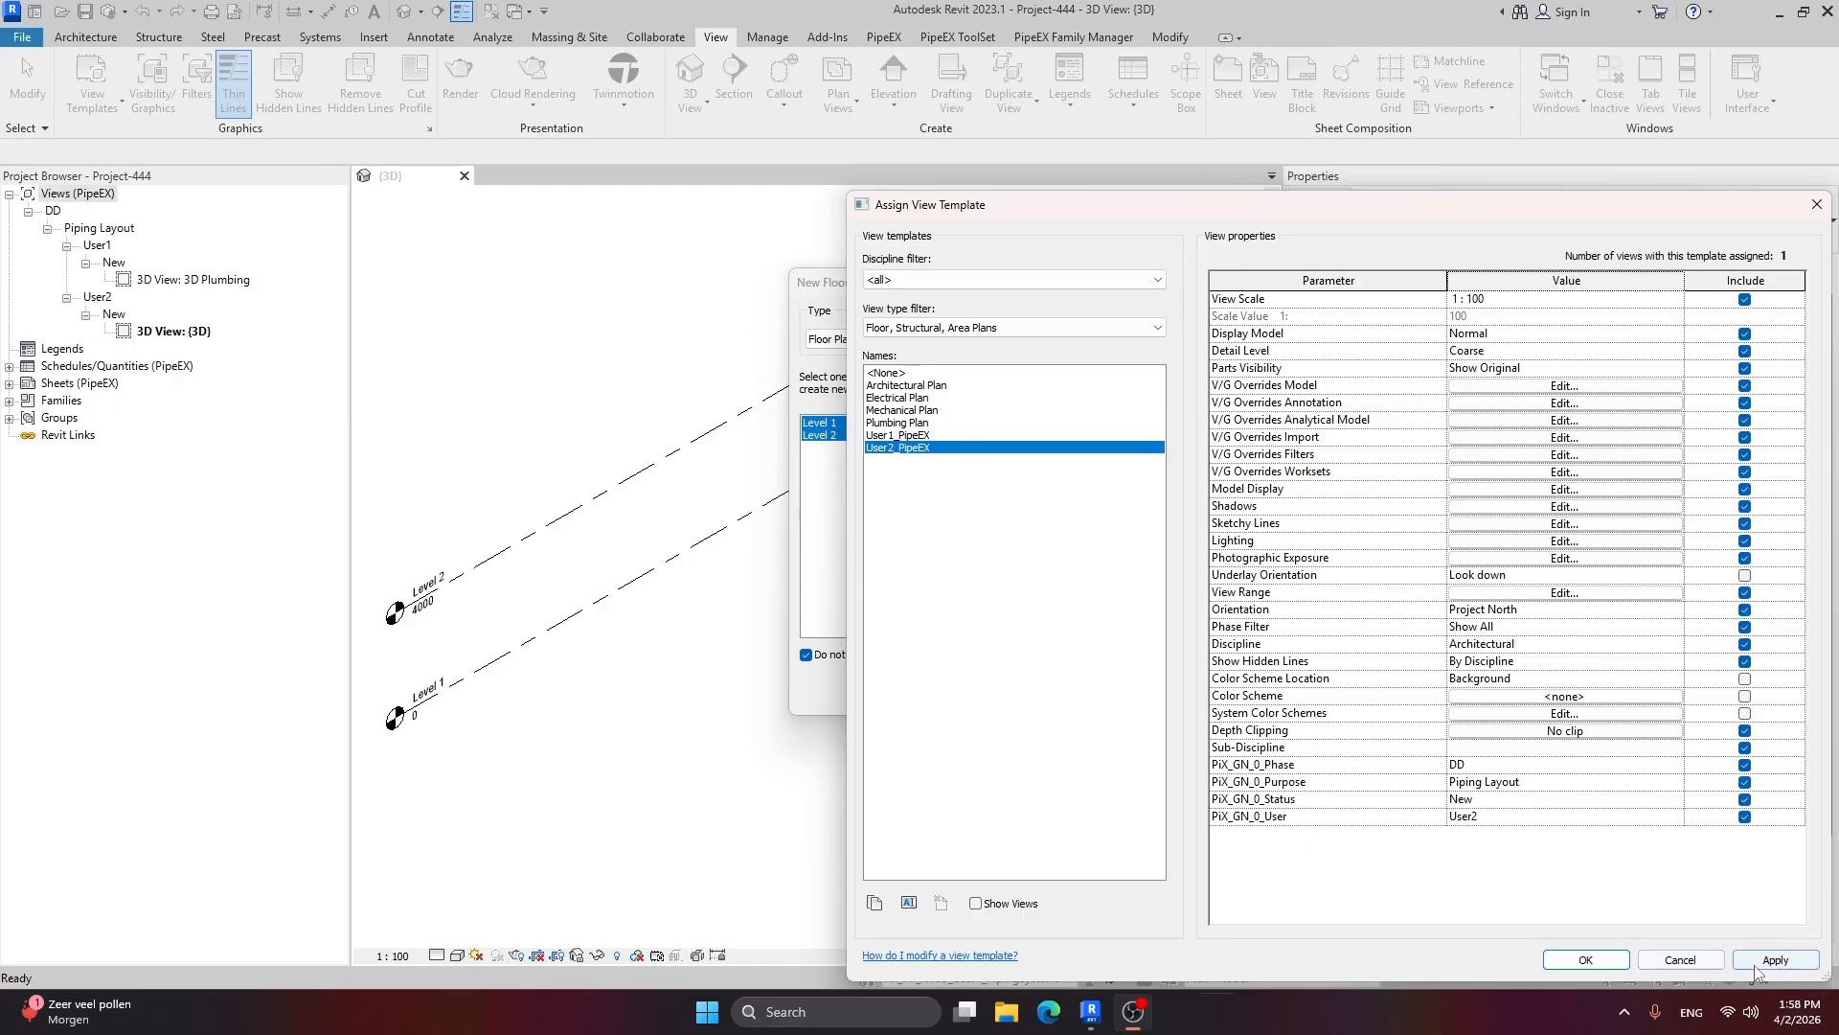
left_click(1585, 959)
left_click(1245, 810)
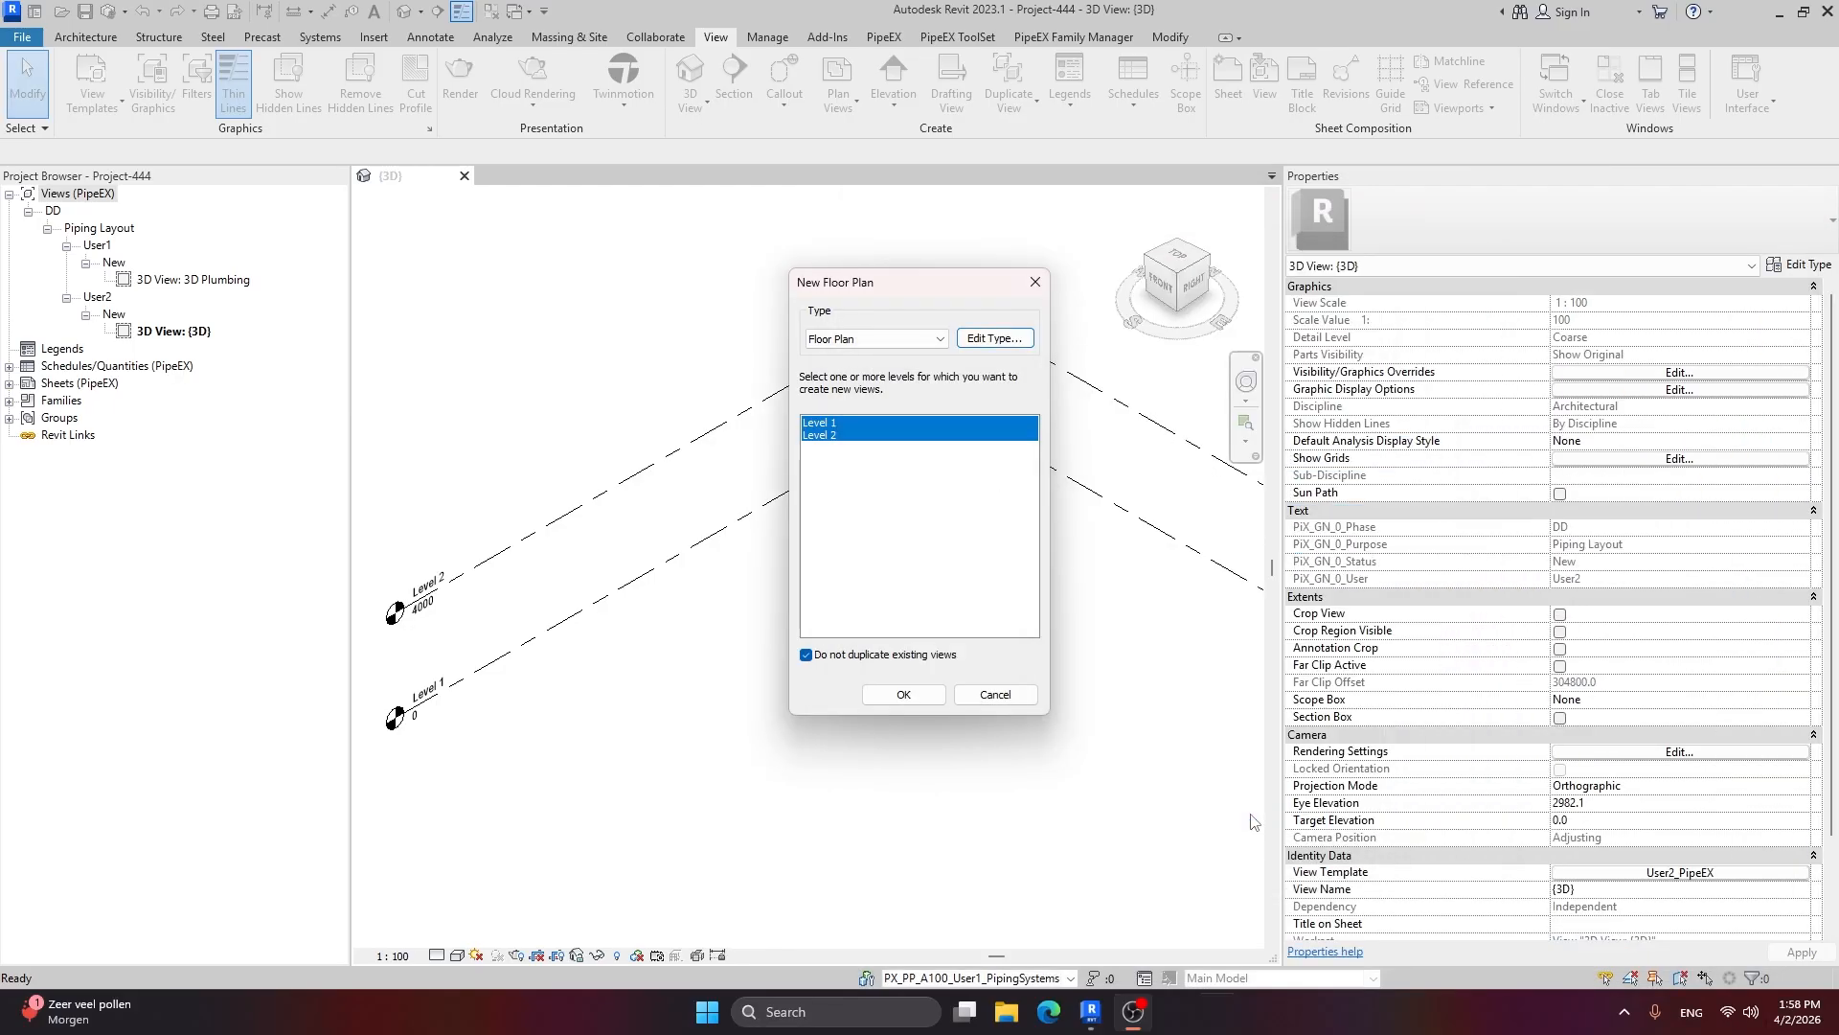
left_click(902, 695)
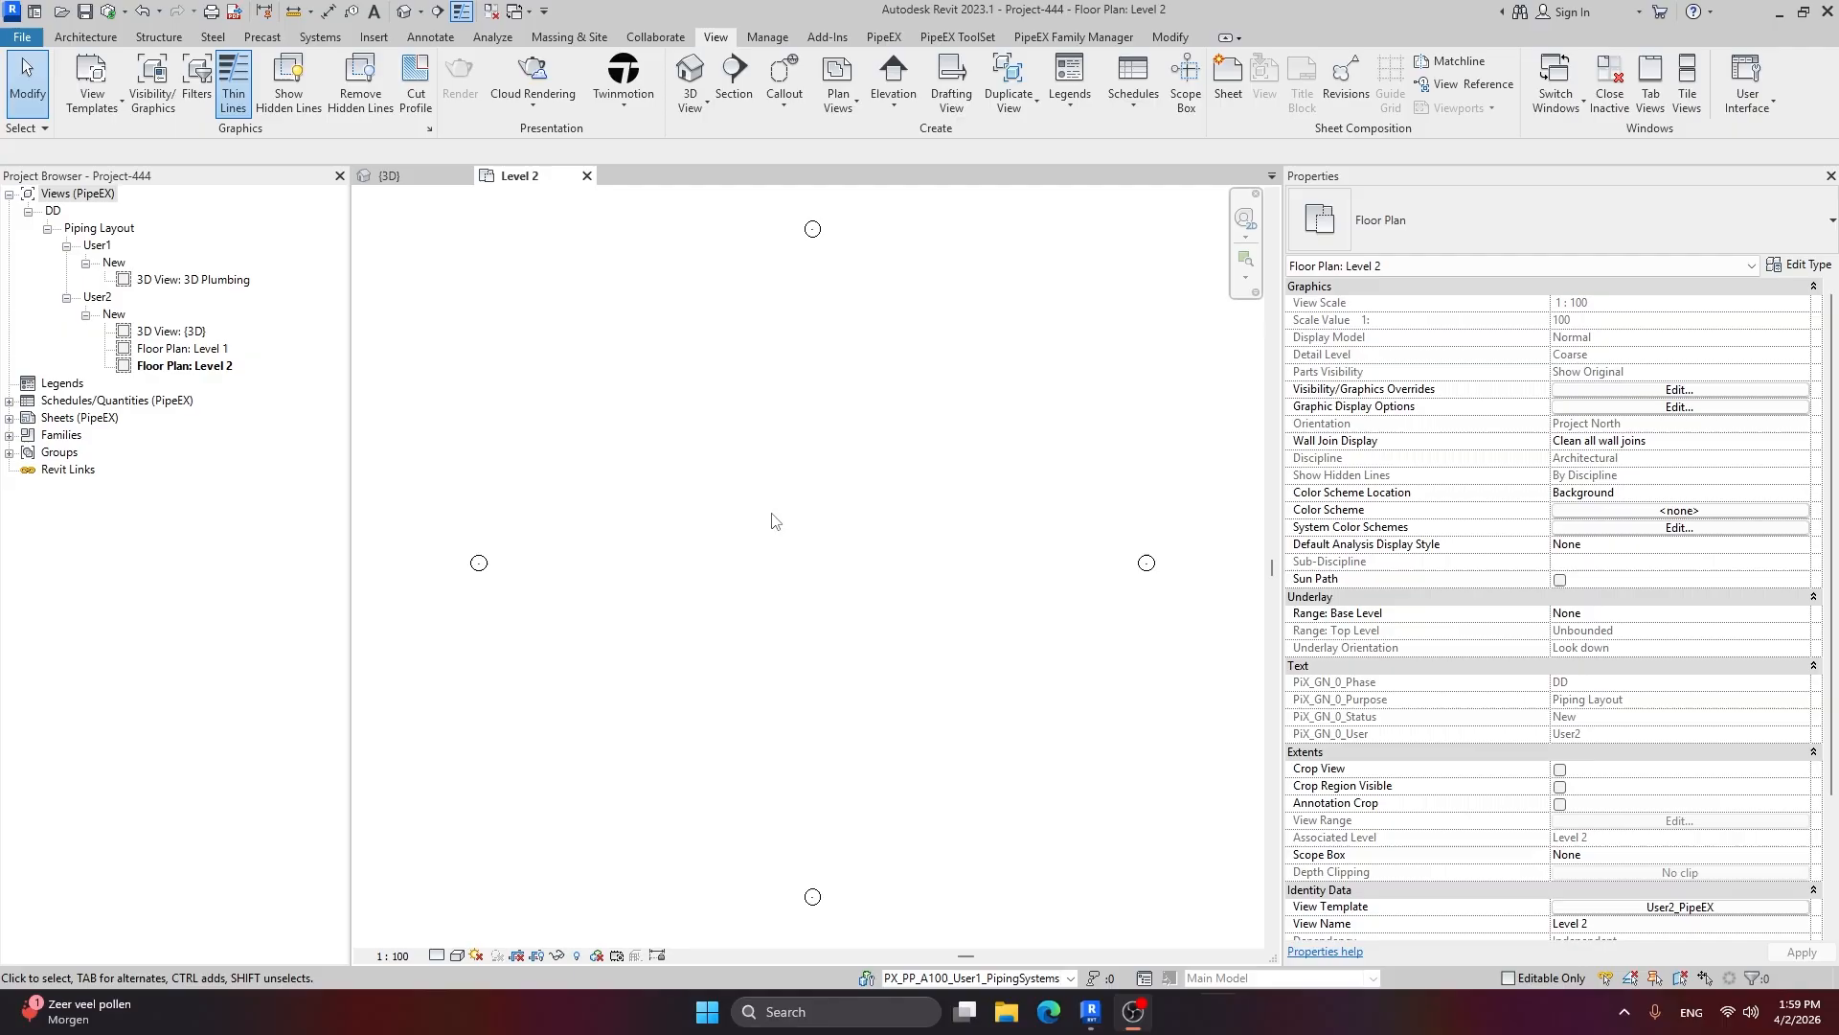
Step: Draw a horizontal section line above the lower elevation marker and extend its far clip to about 46200 mm, past the upper marker
middle_click_drag(776, 509, 772, 505)
left_click(734, 79)
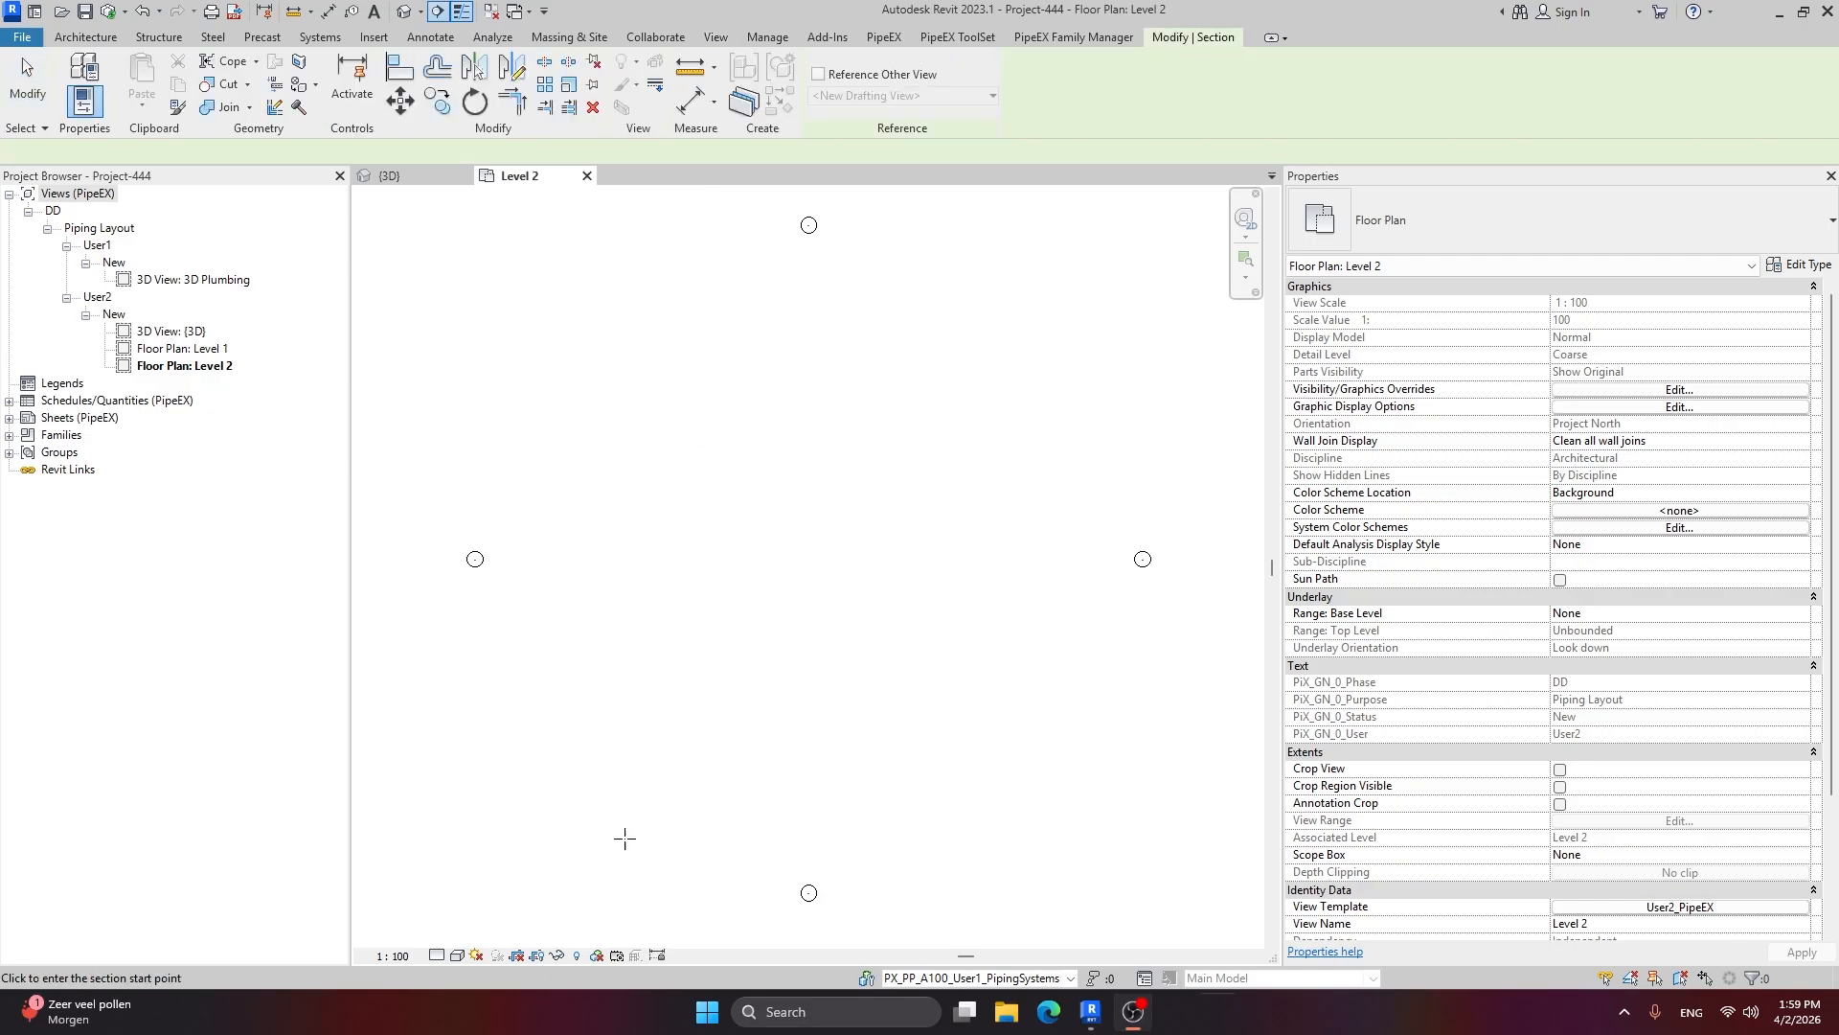
left_click(512, 820)
left_click(1145, 819)
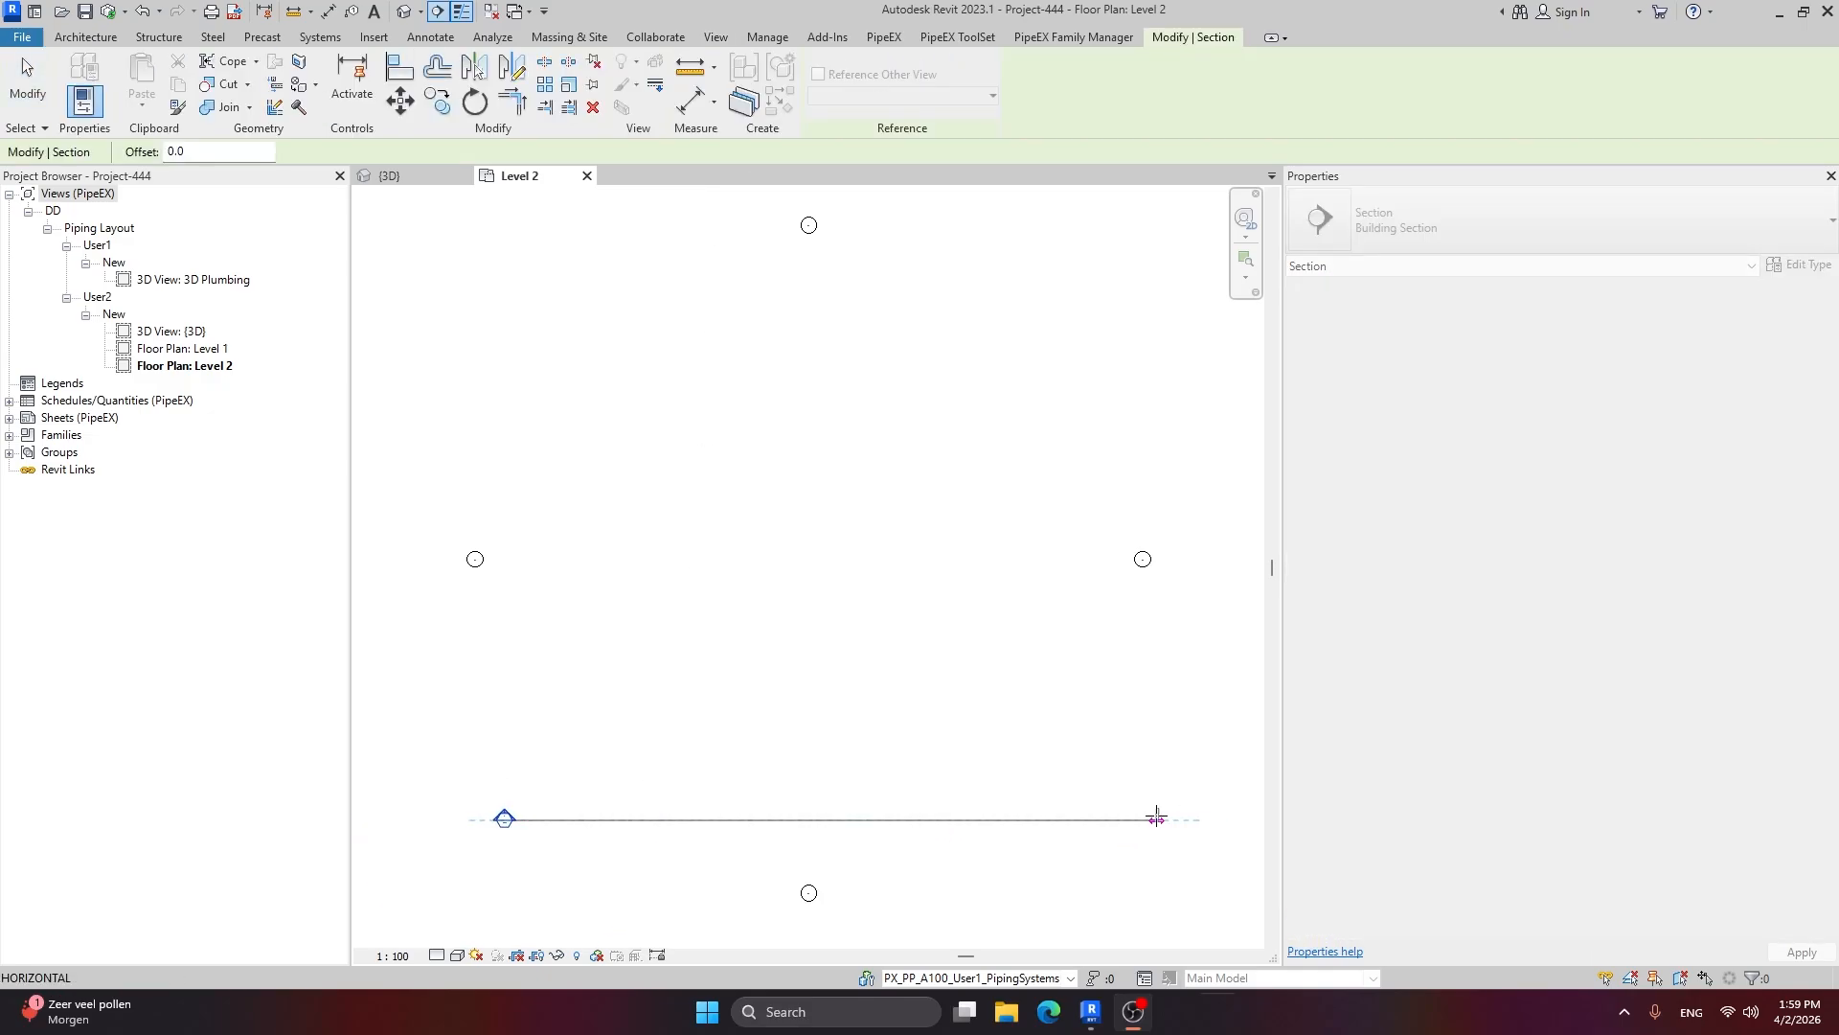
key("Escape")
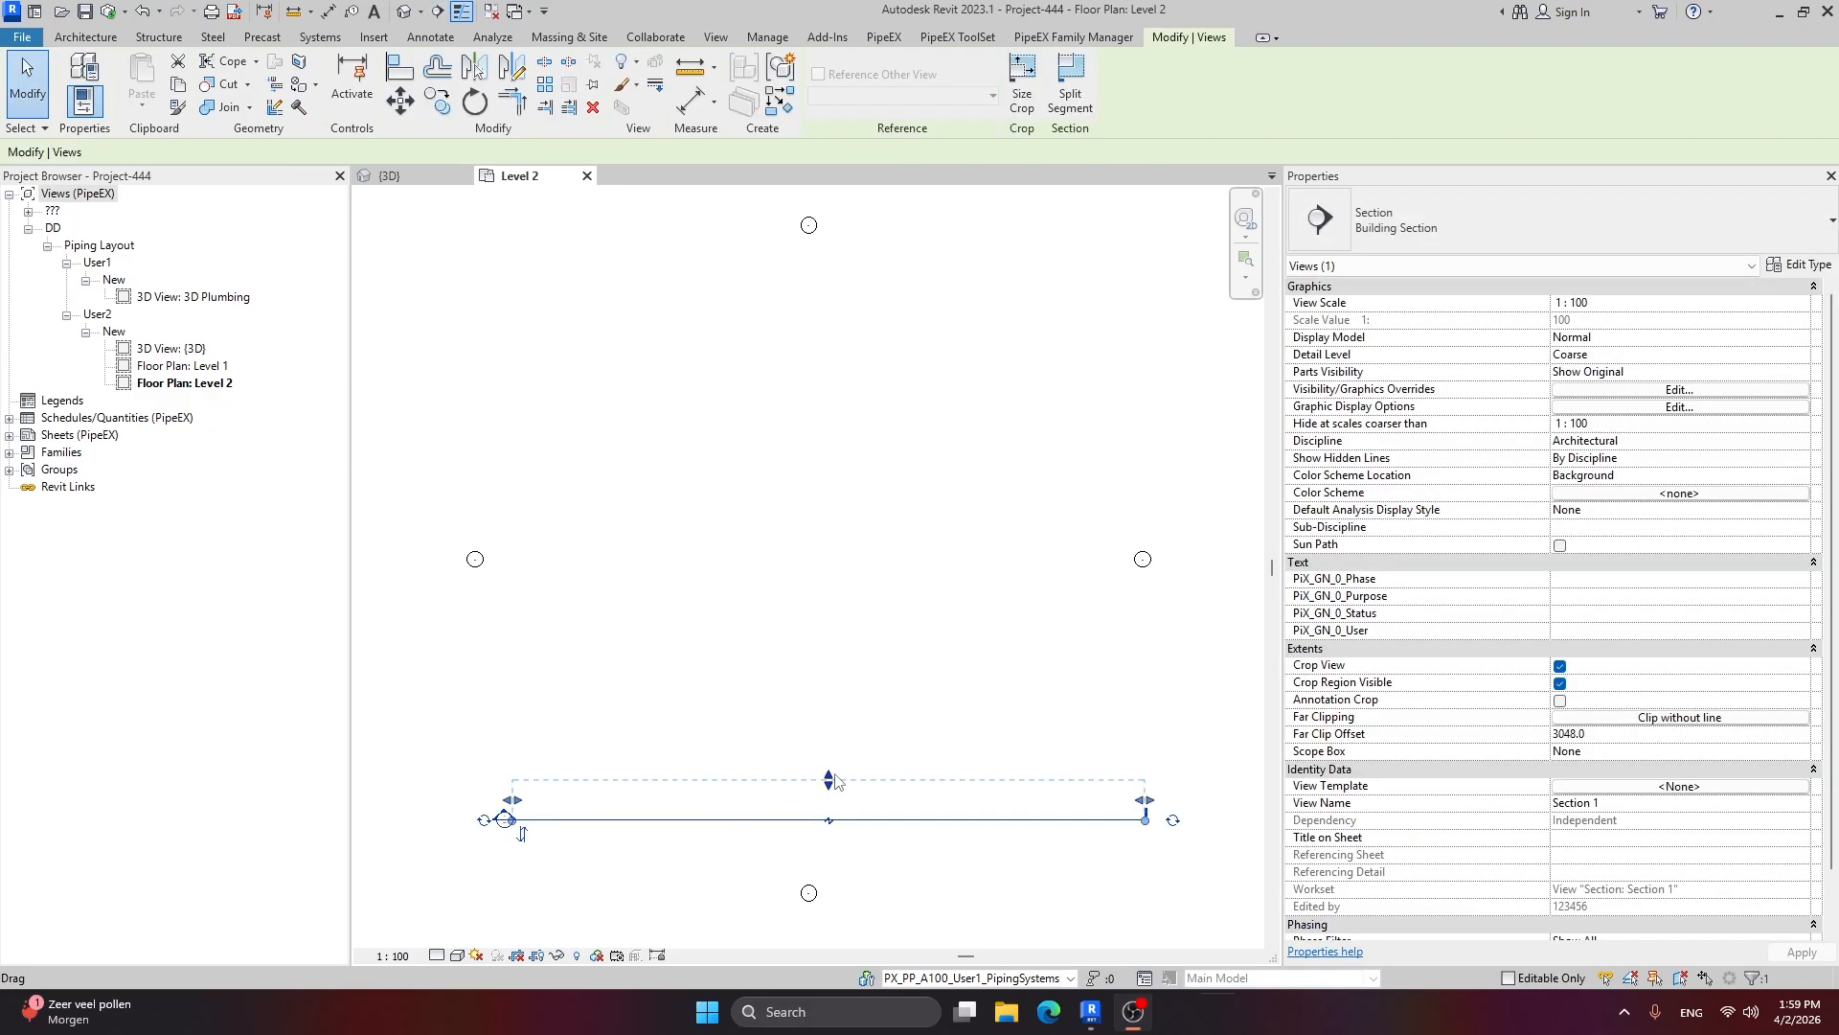
left_click_drag(829, 779, 801, 205)
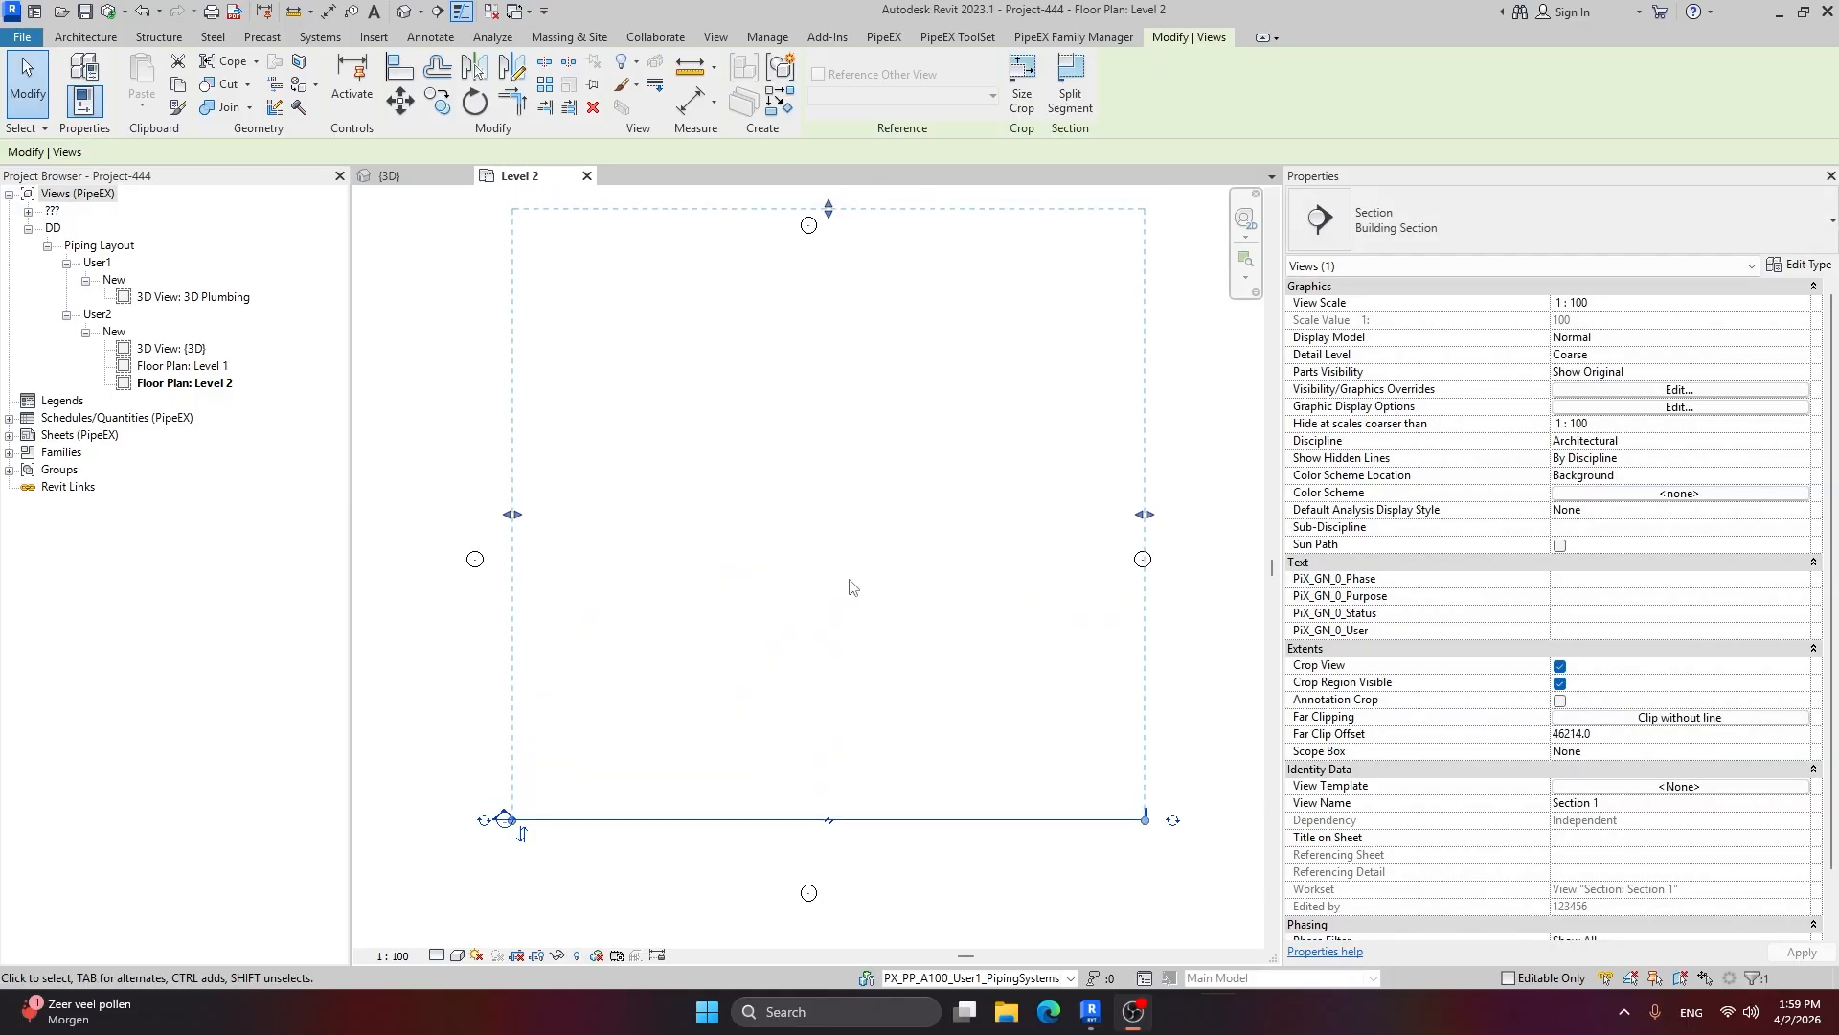
Step: Open the new section's view and extend its crop region upward well above Level 2
right_click(852, 587)
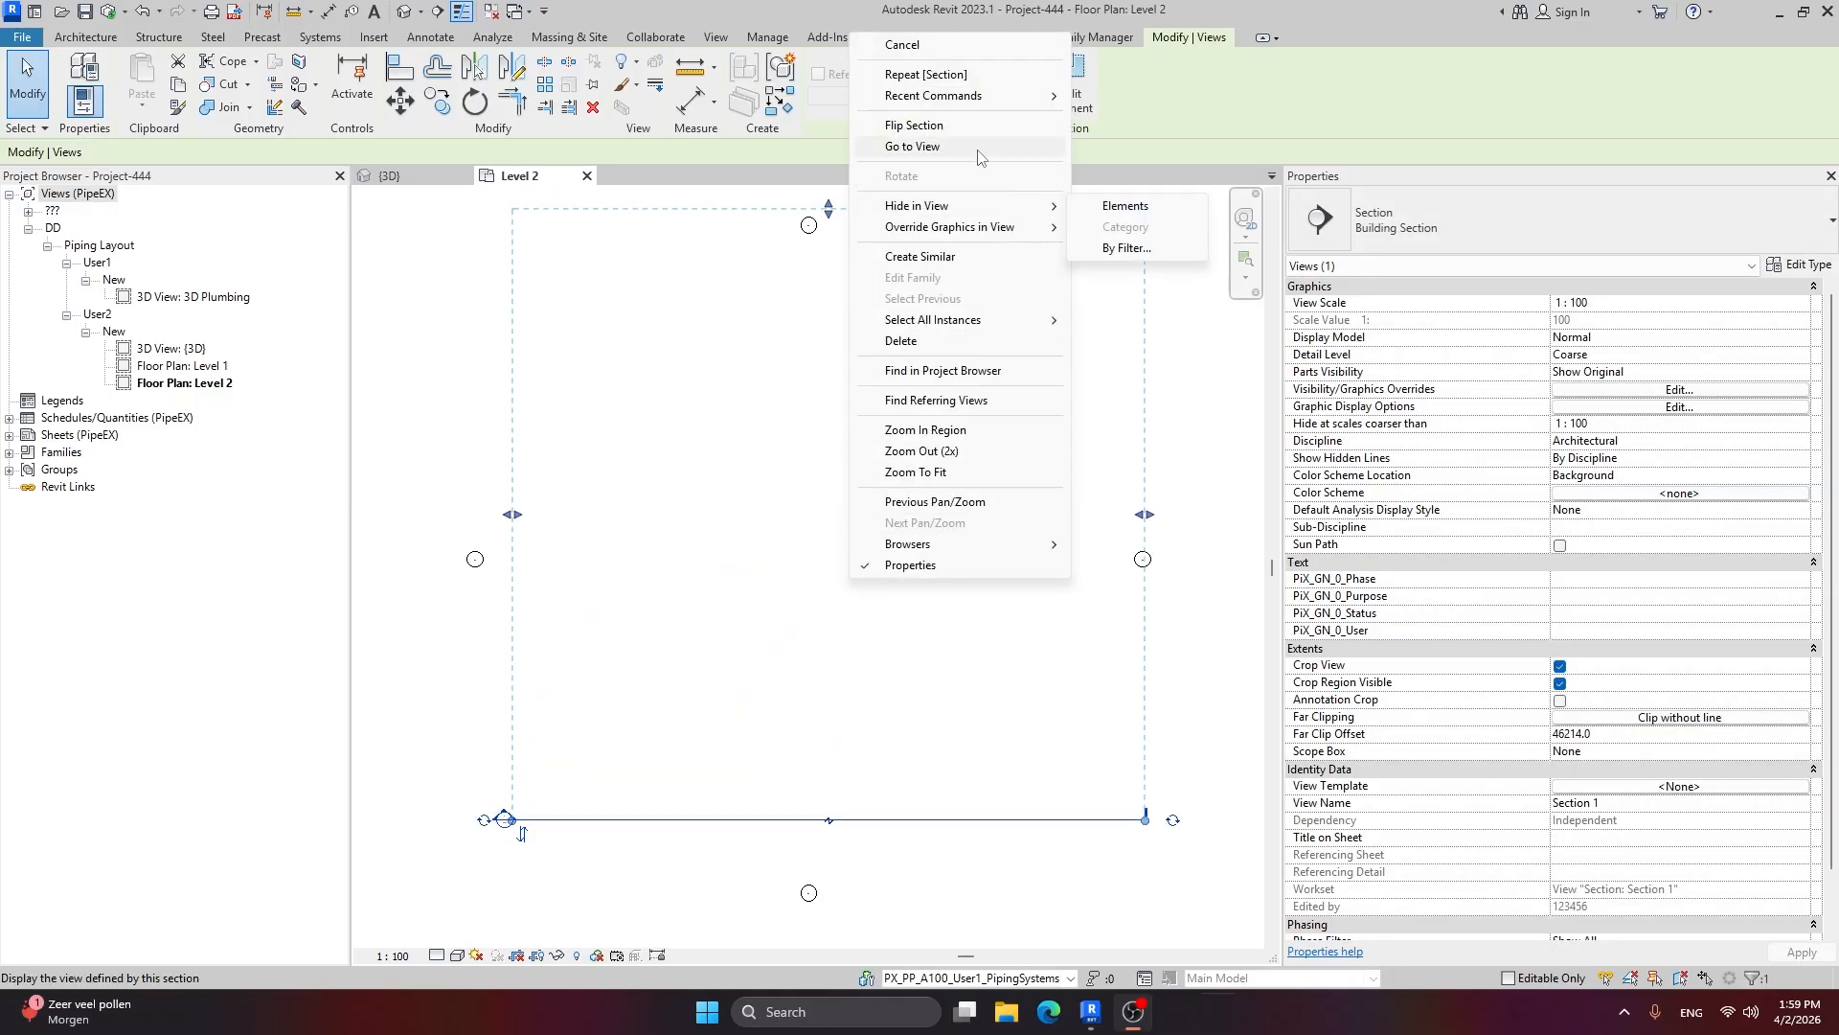
left_click(915, 146)
middle_click_drag(863, 646, 870, 779)
scroll(843, 707, "up", 1)
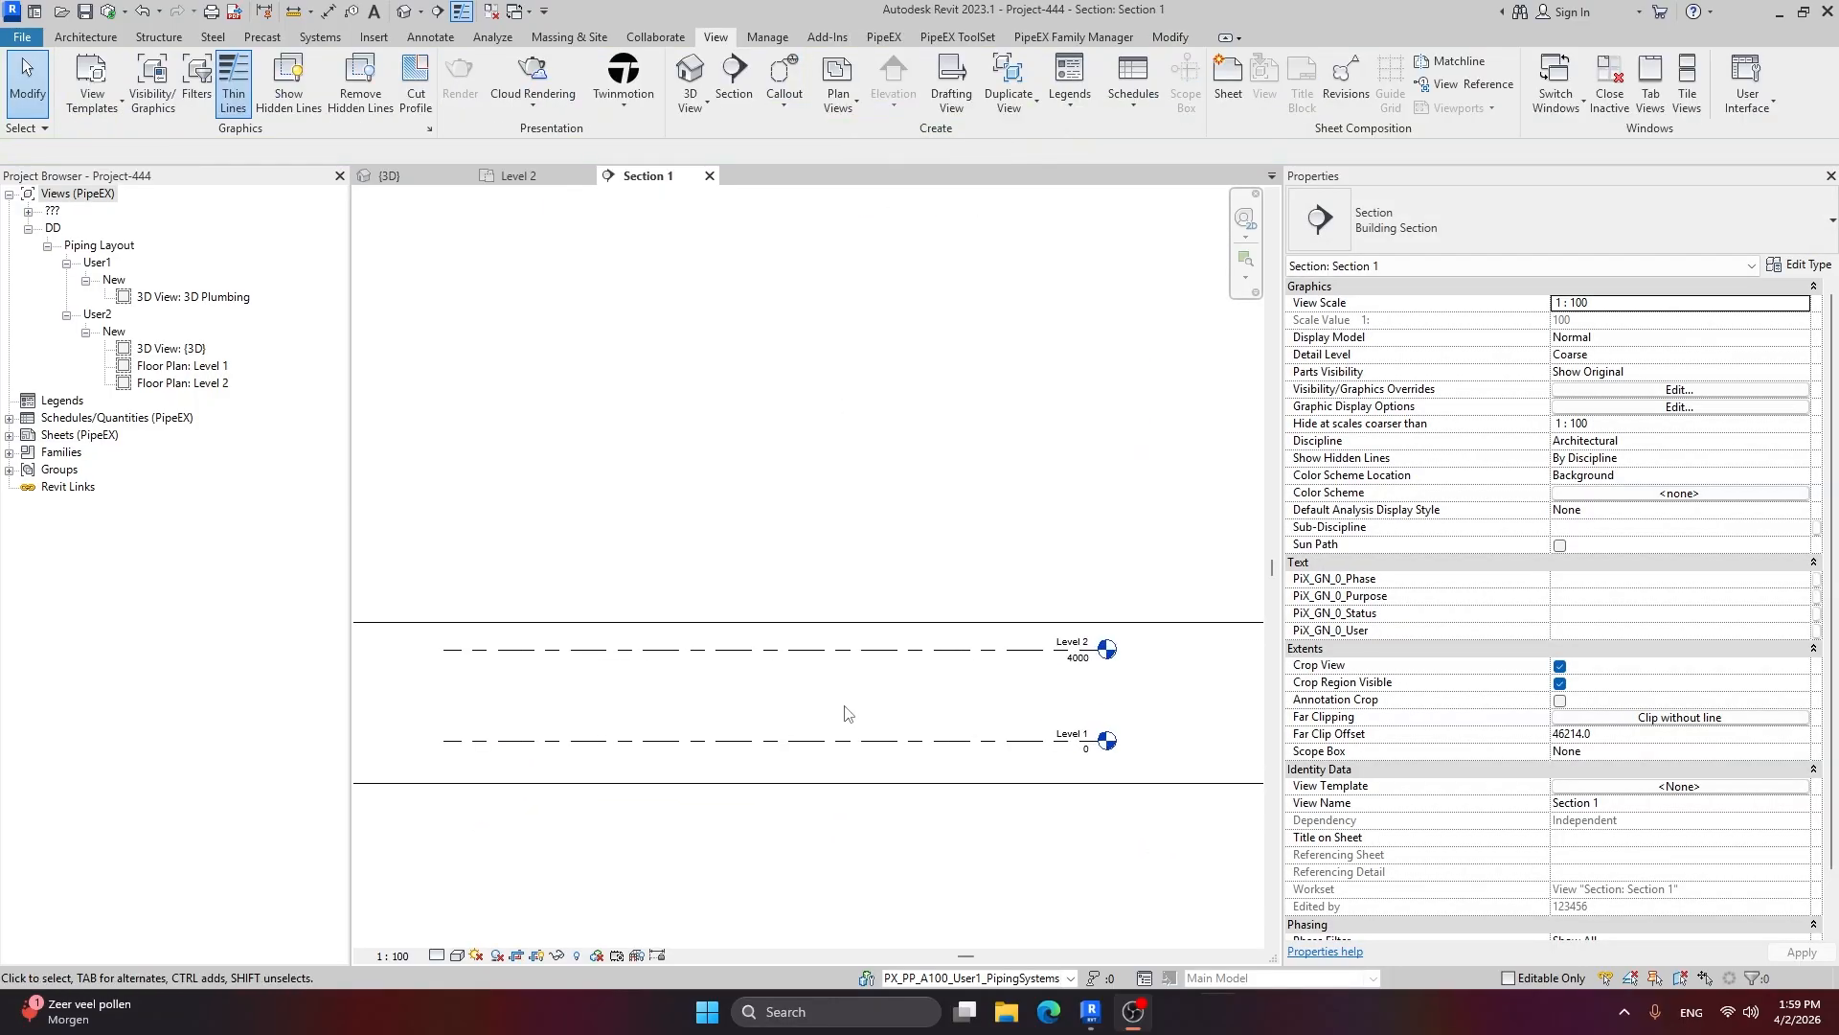
left_click(812, 623)
left_click_drag(805, 630, 757, 277)
left_click(842, 517)
scroll(855, 569, "up", 1)
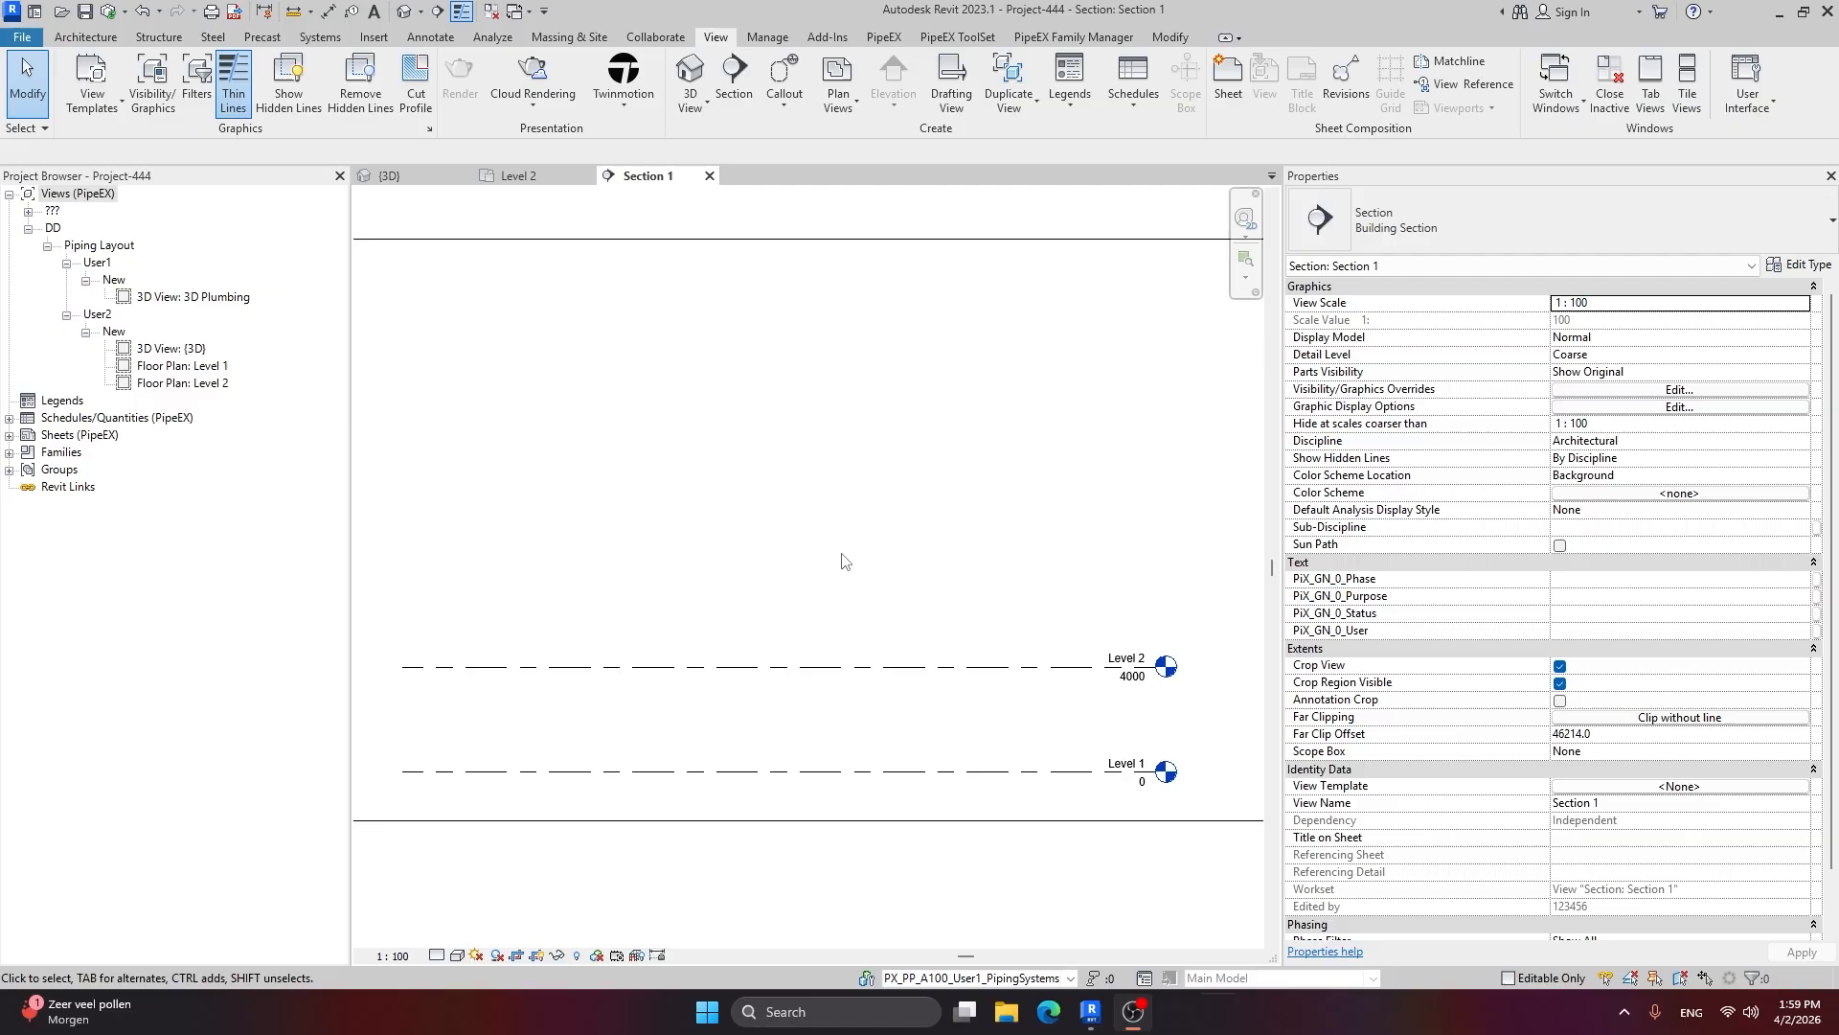
Step: Add two levels above Level 2, at elevations 8000 and about 12100, aligned with the ends of the existing levels
left_click(85, 37)
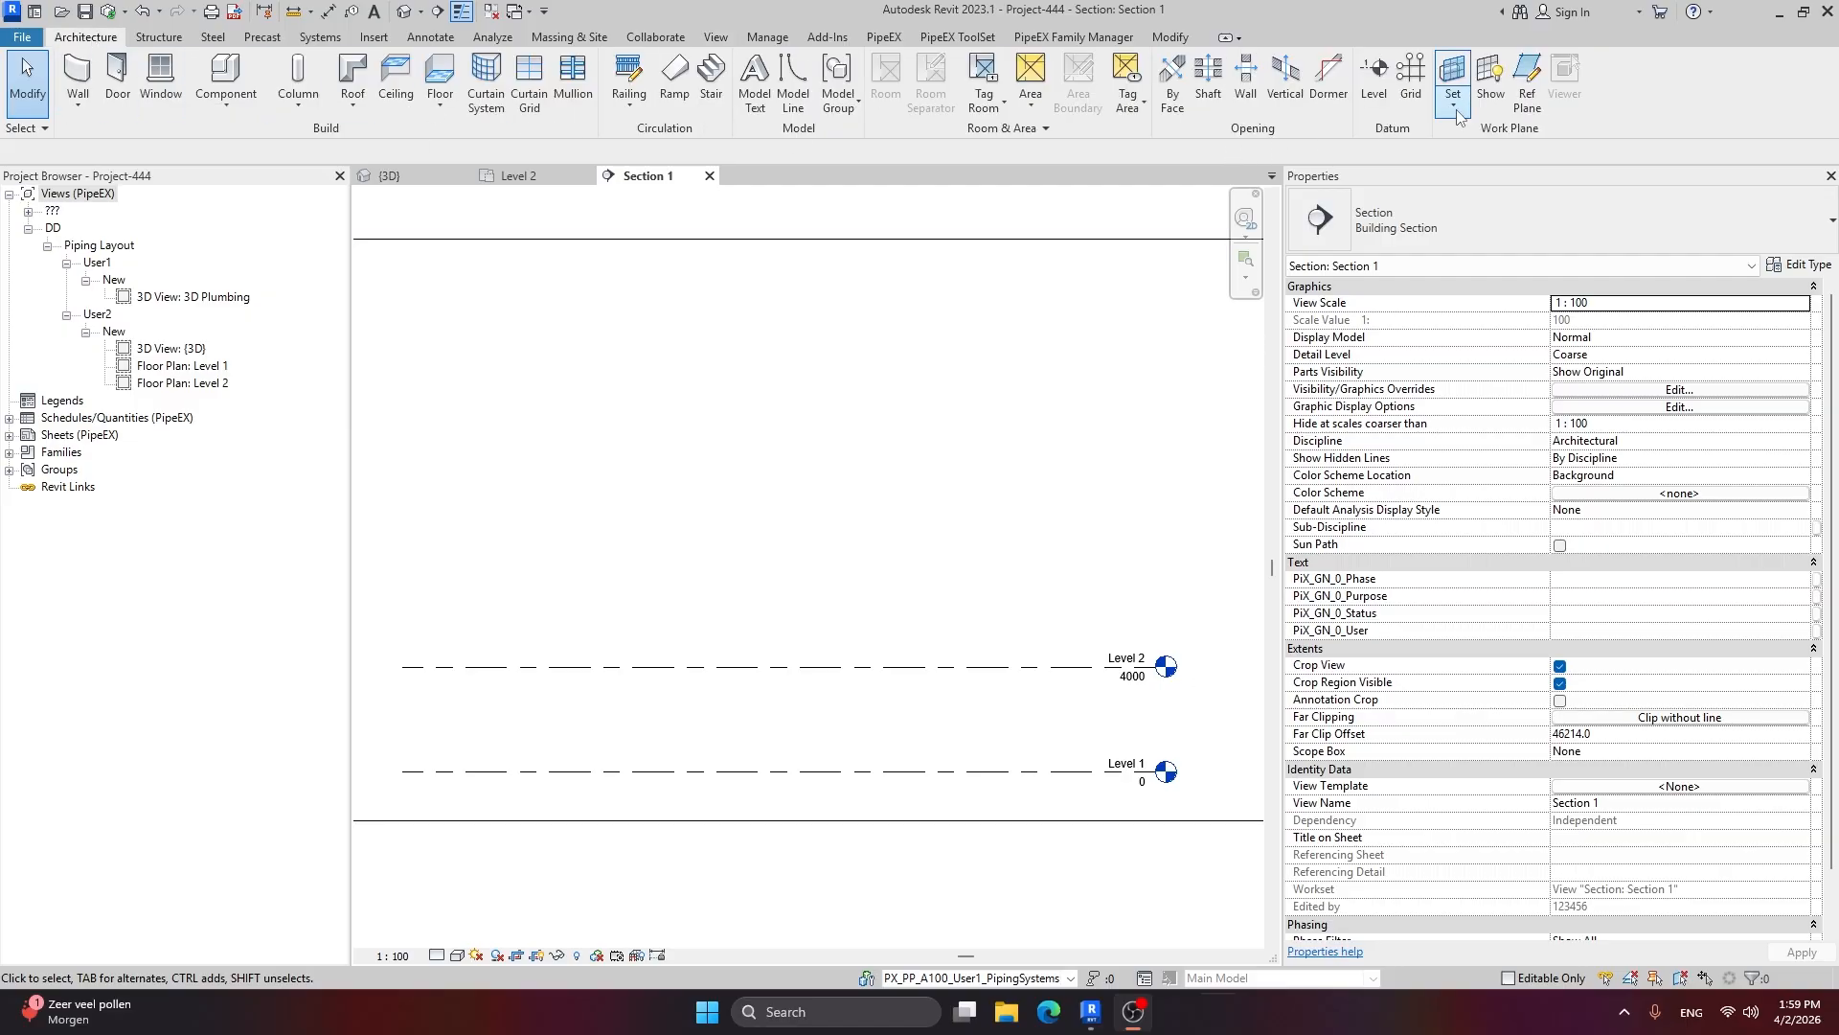
left_click(1373, 77)
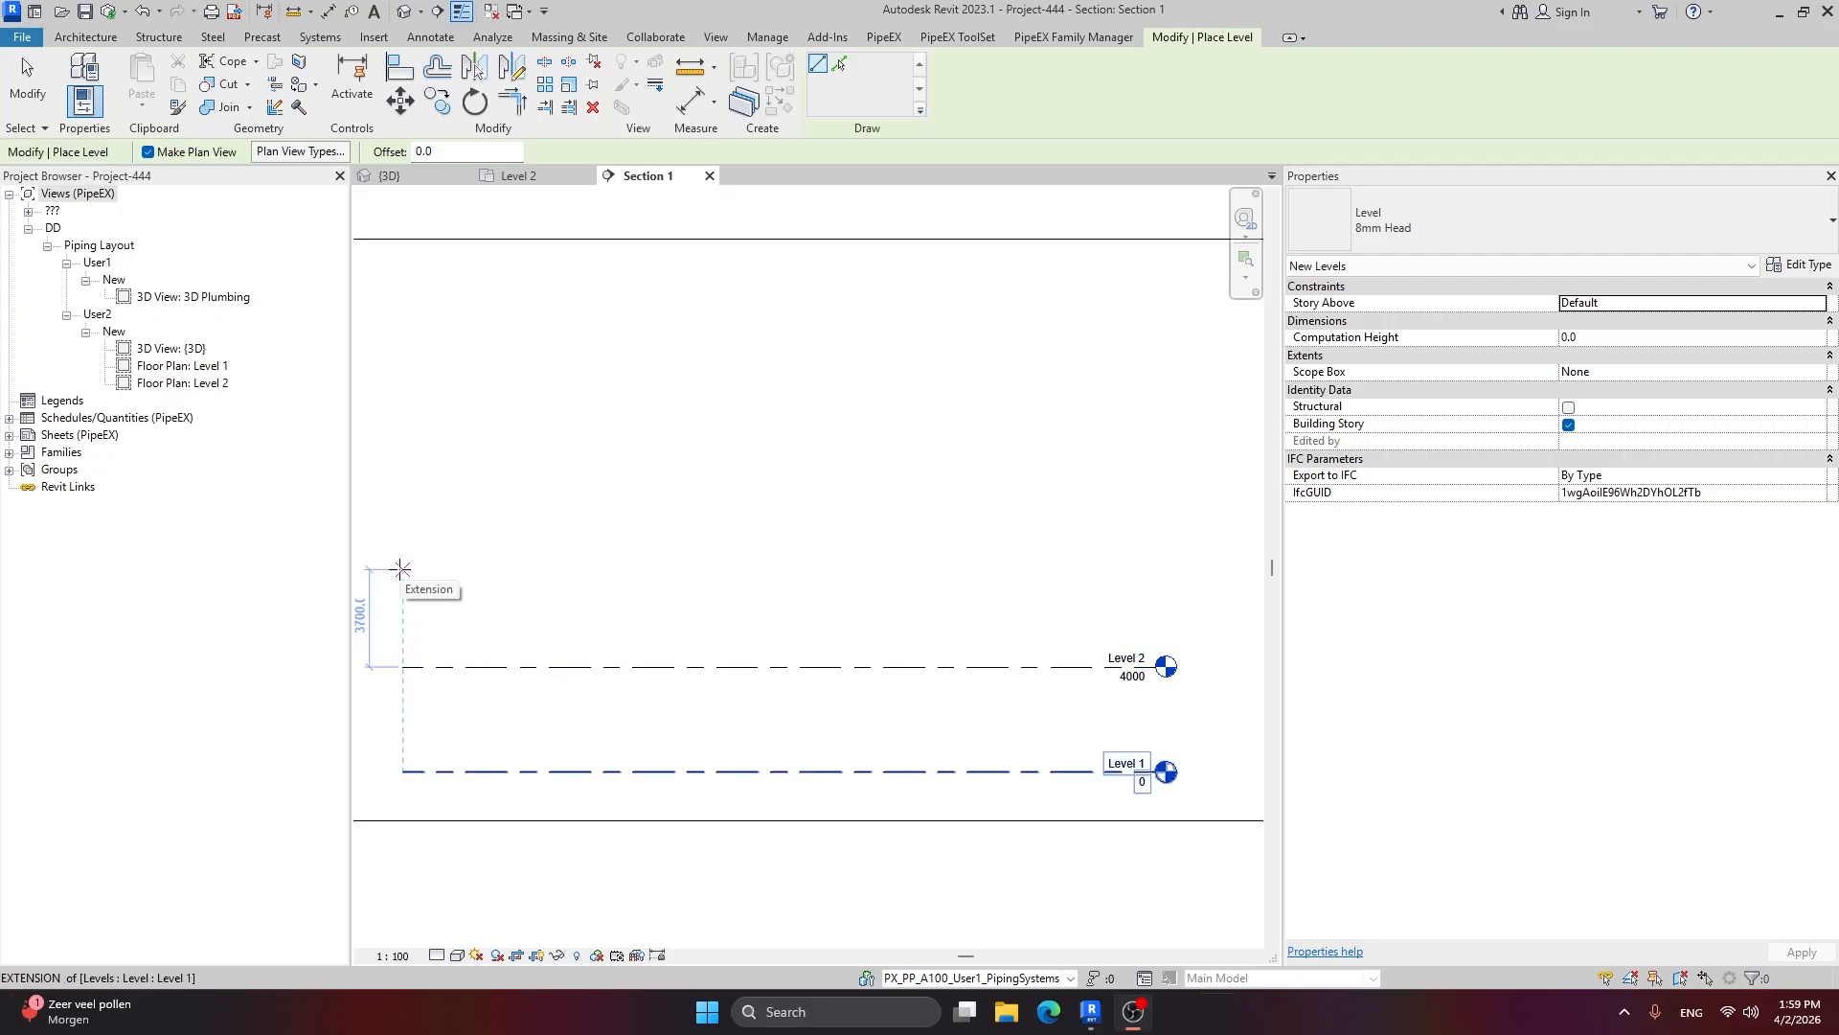
left_click(403, 560)
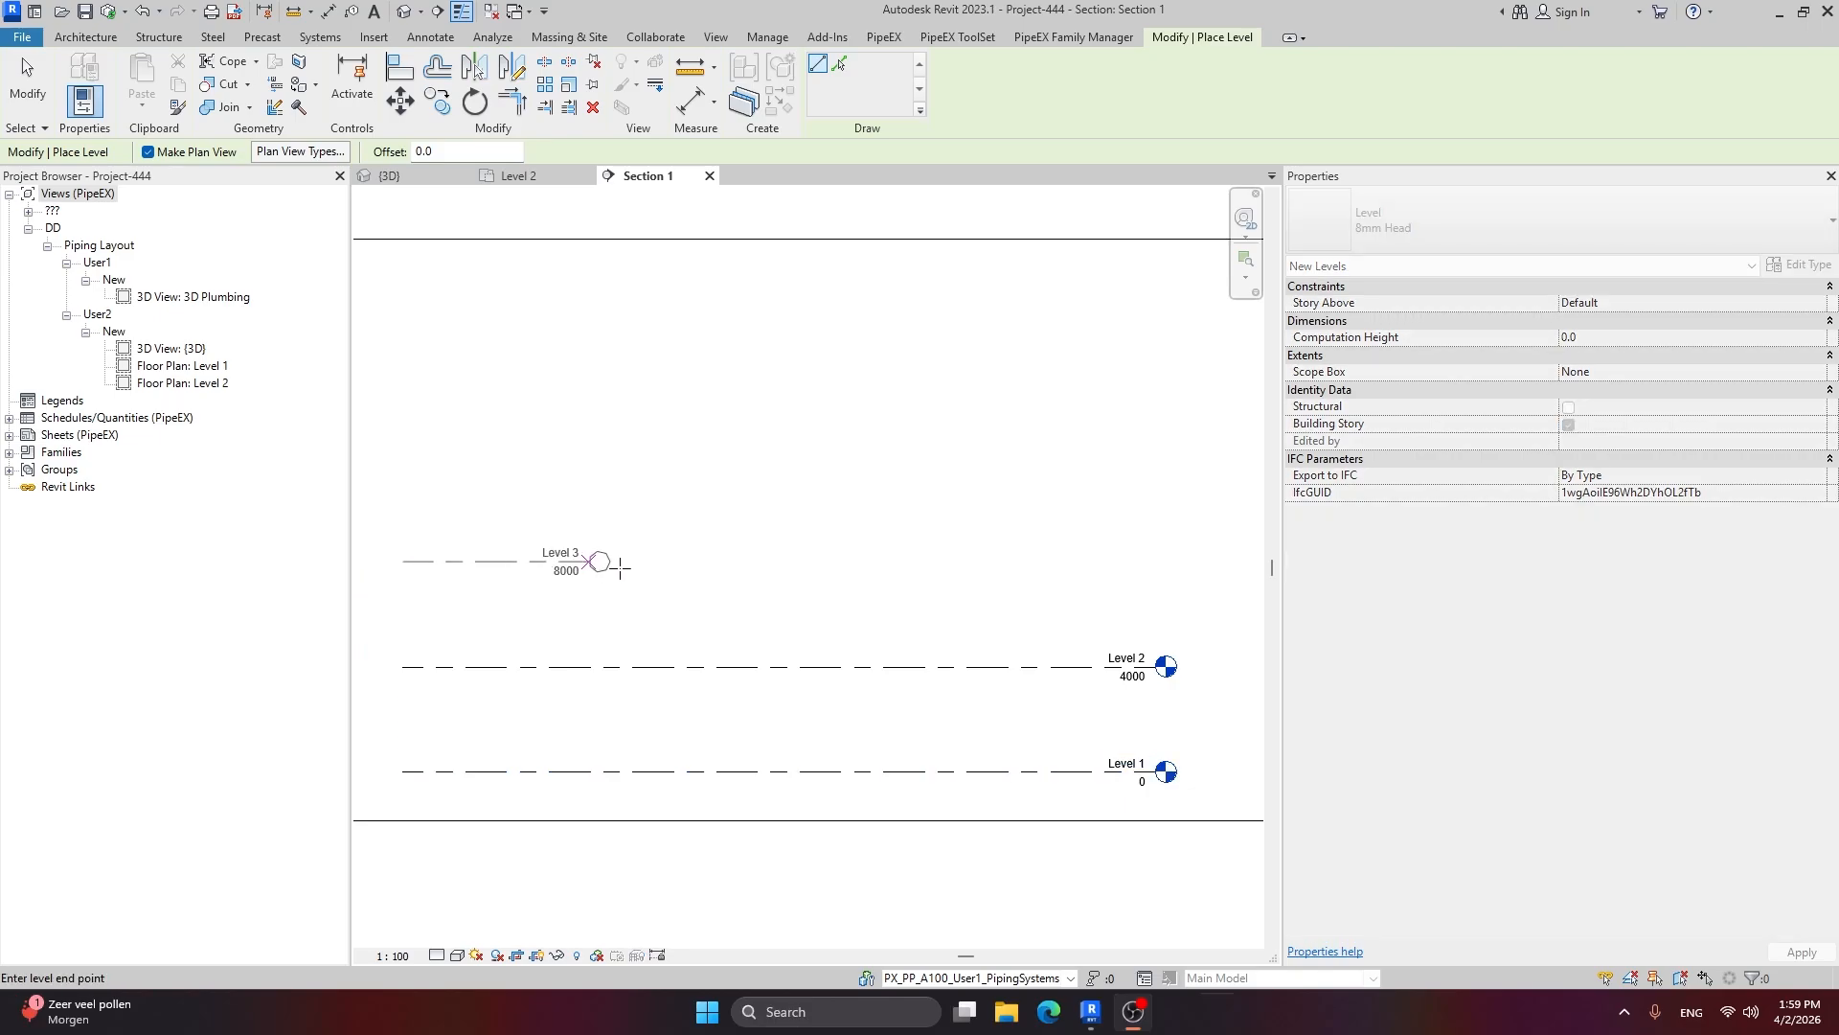
left_click(1135, 559)
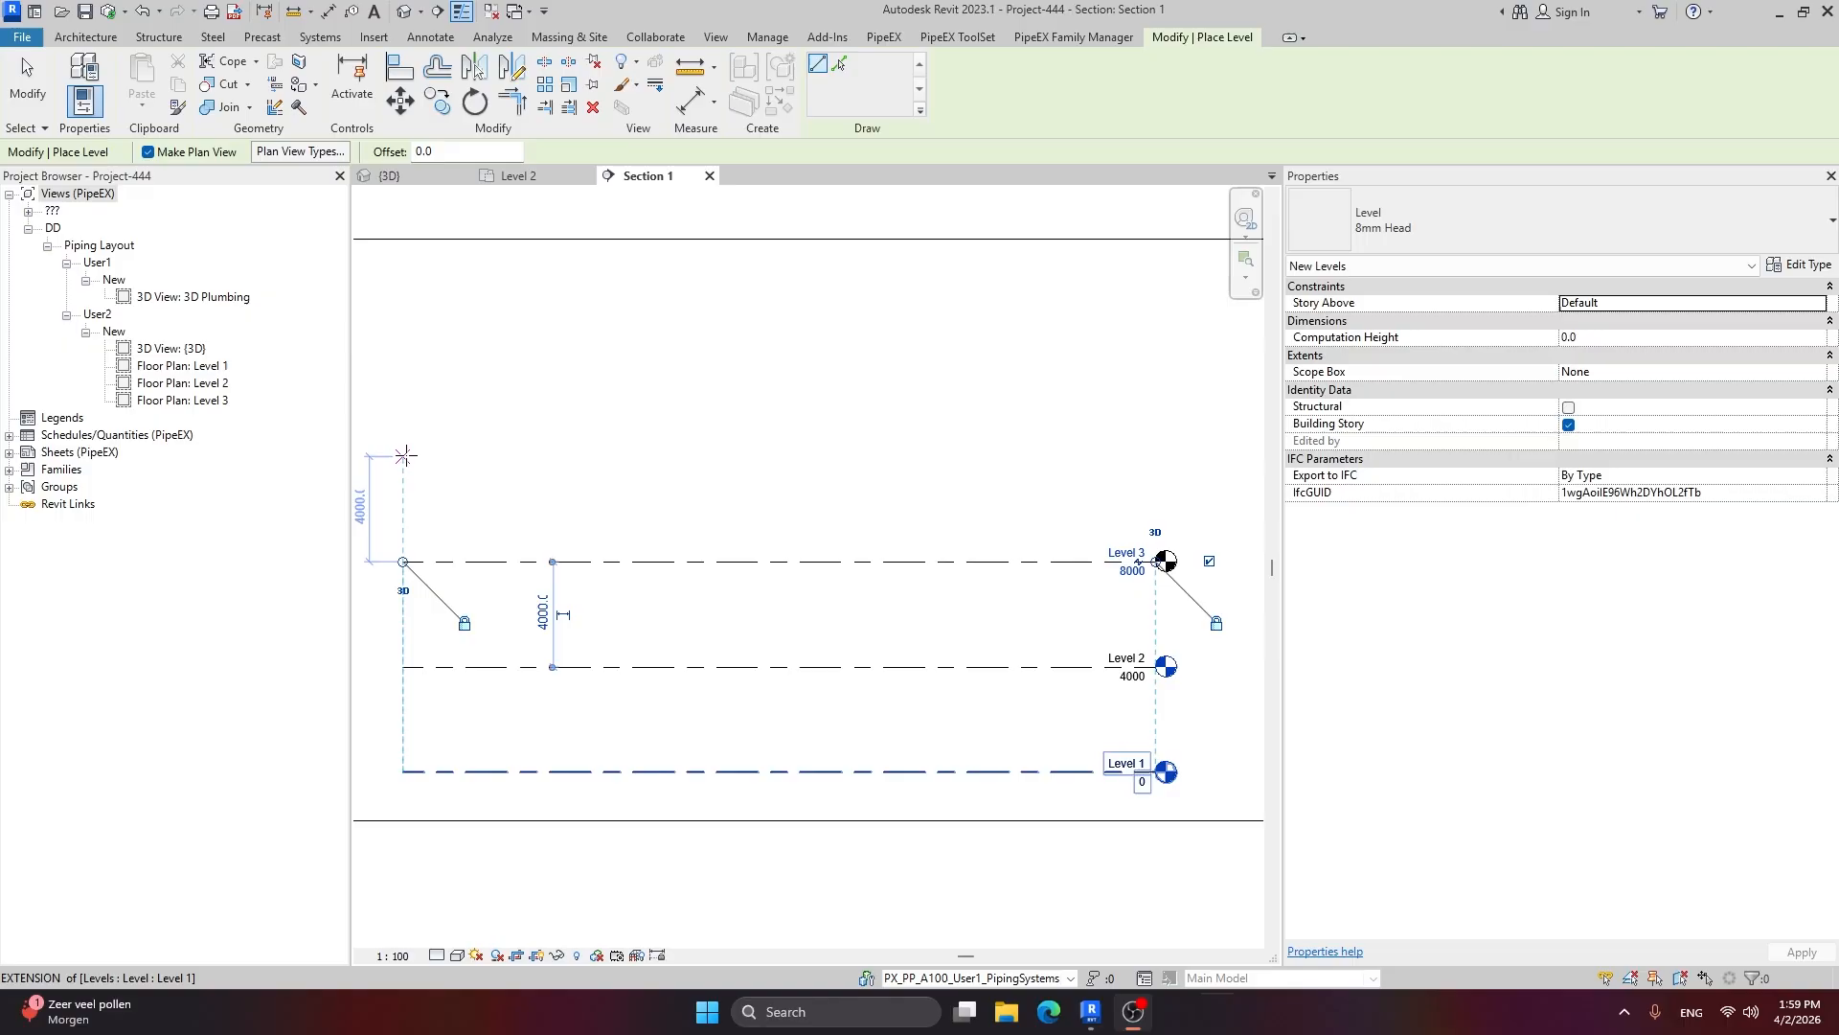
left_click(406, 455)
left_click(1136, 452)
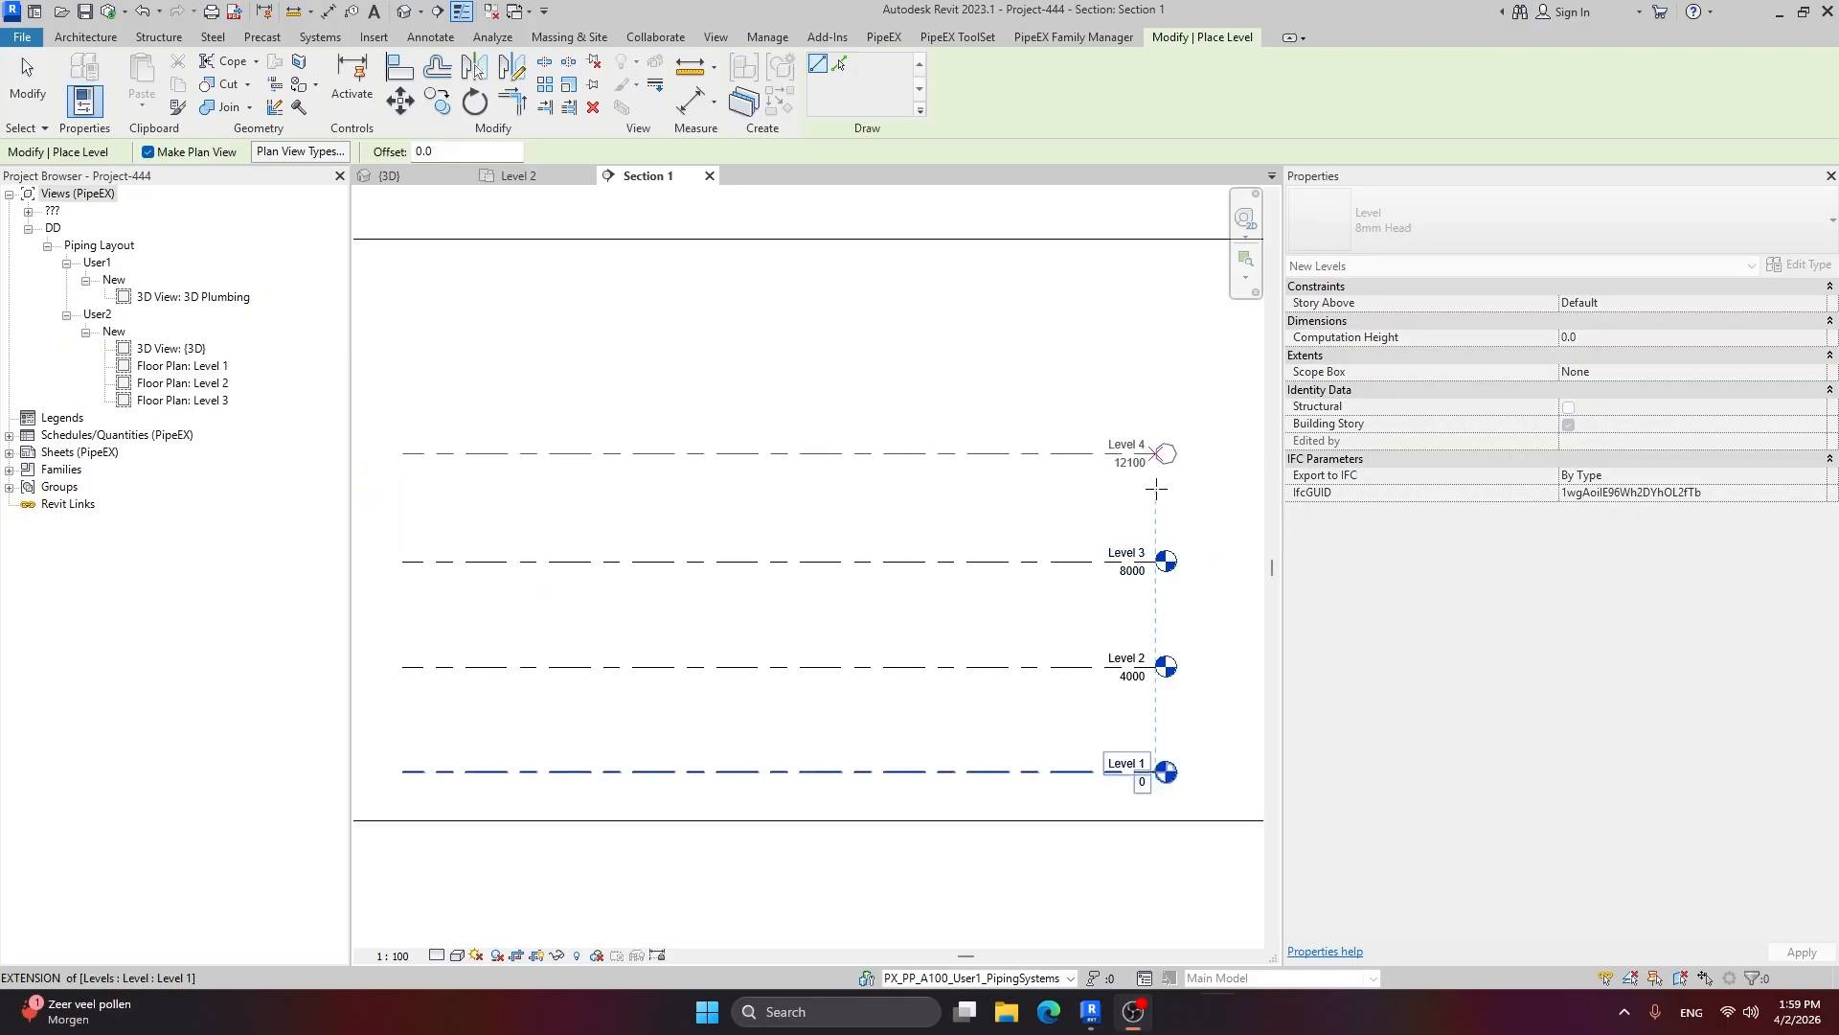
key("Escape")
key("Escape")
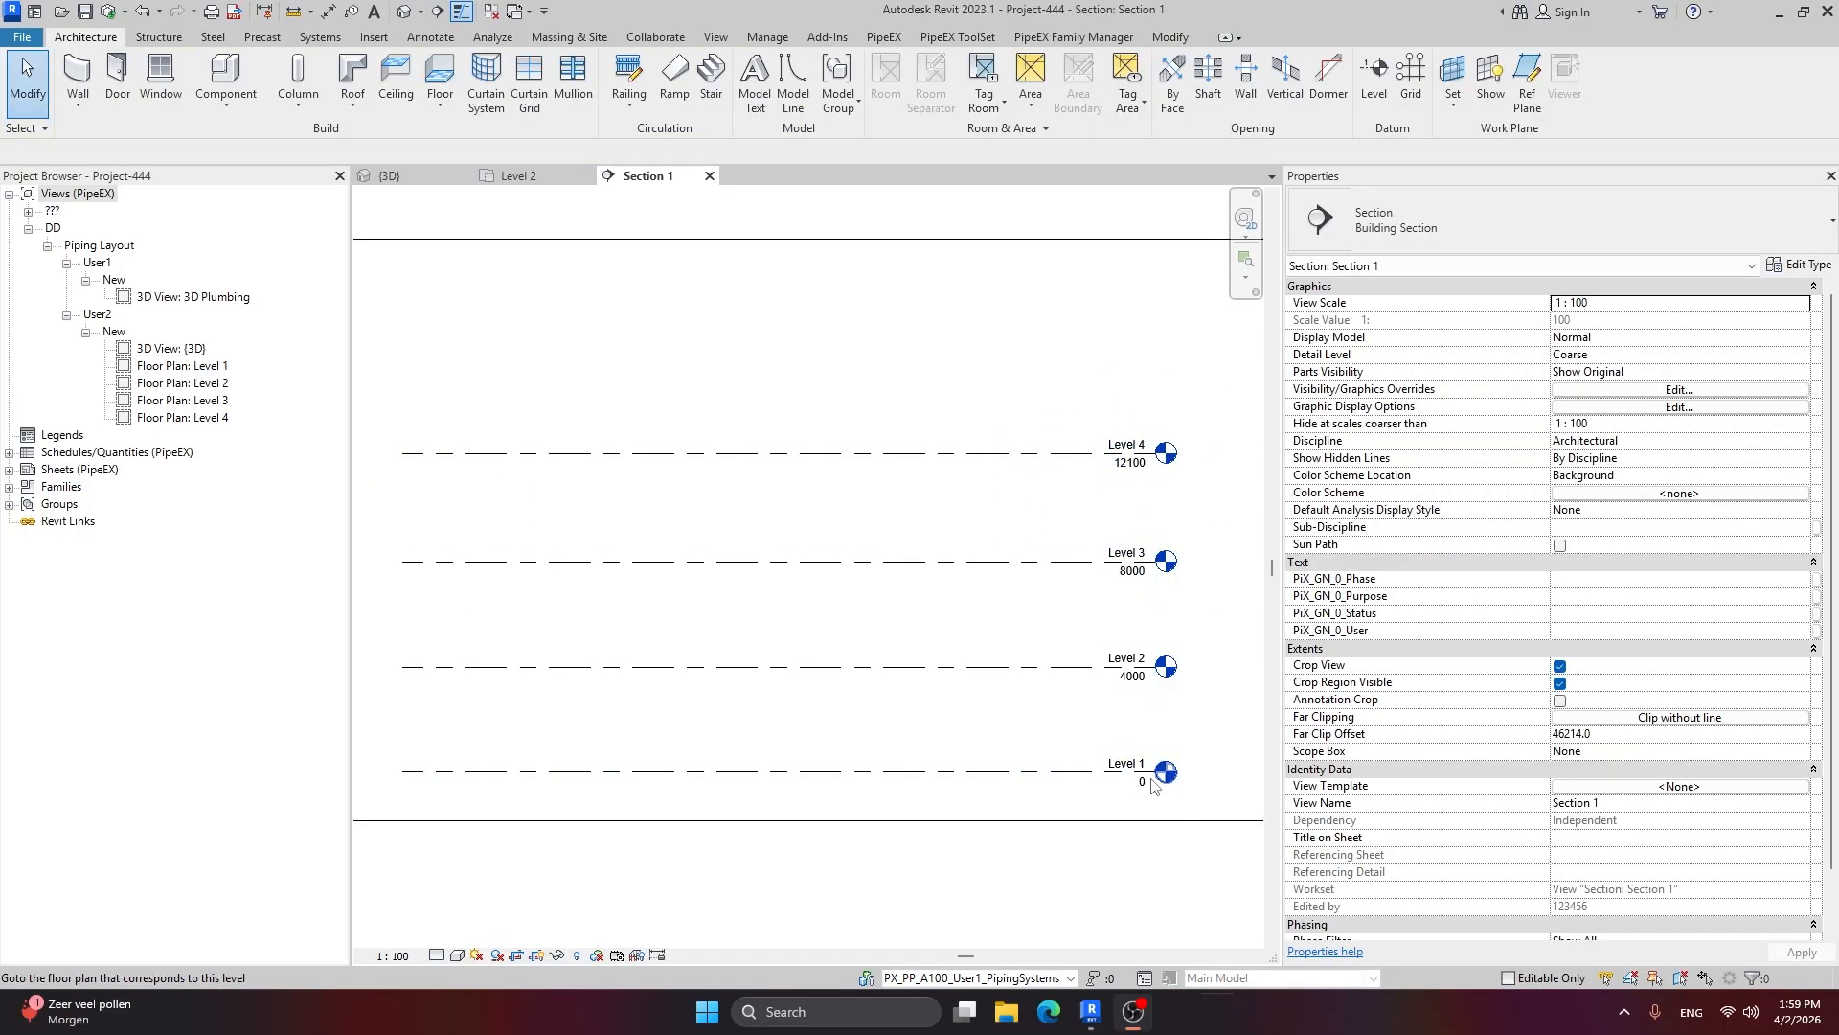
Step: Rename Level 1 to 0 and Level 2 to 1, renaming their corresponding views as well
double_click(1140, 761)
type("0")
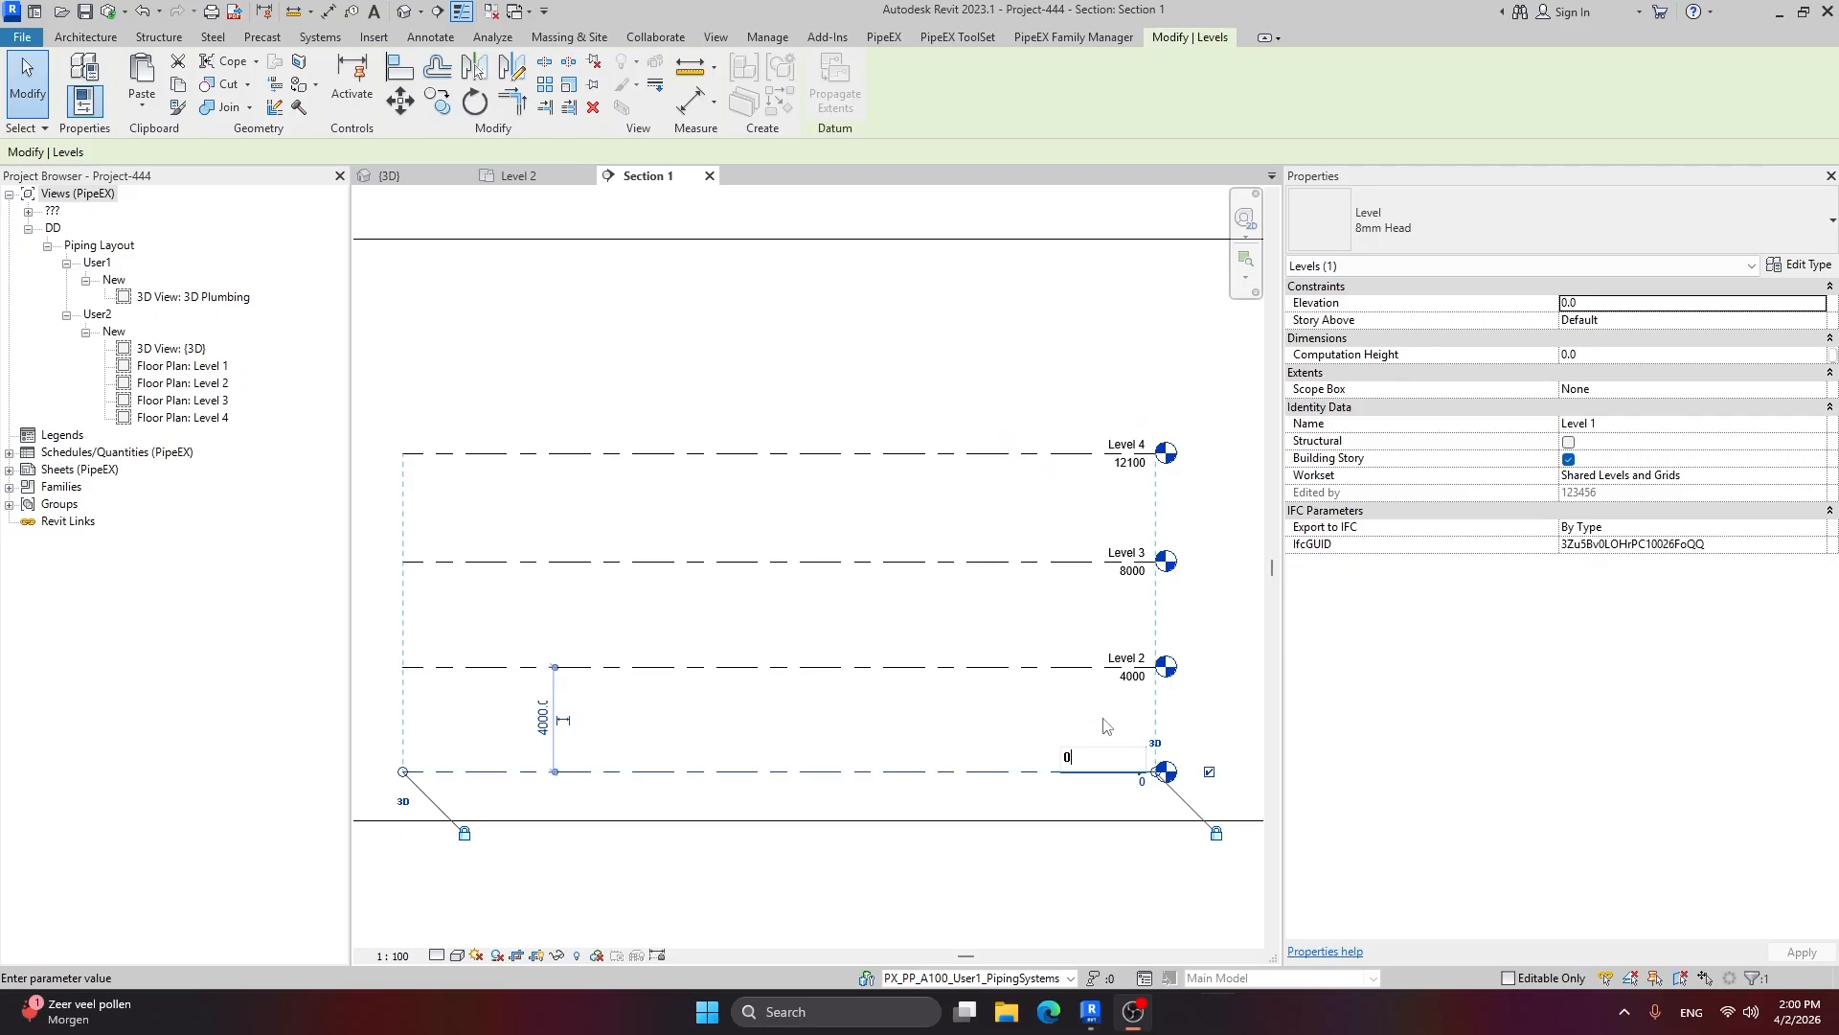
key("Return")
left_click(991, 505)
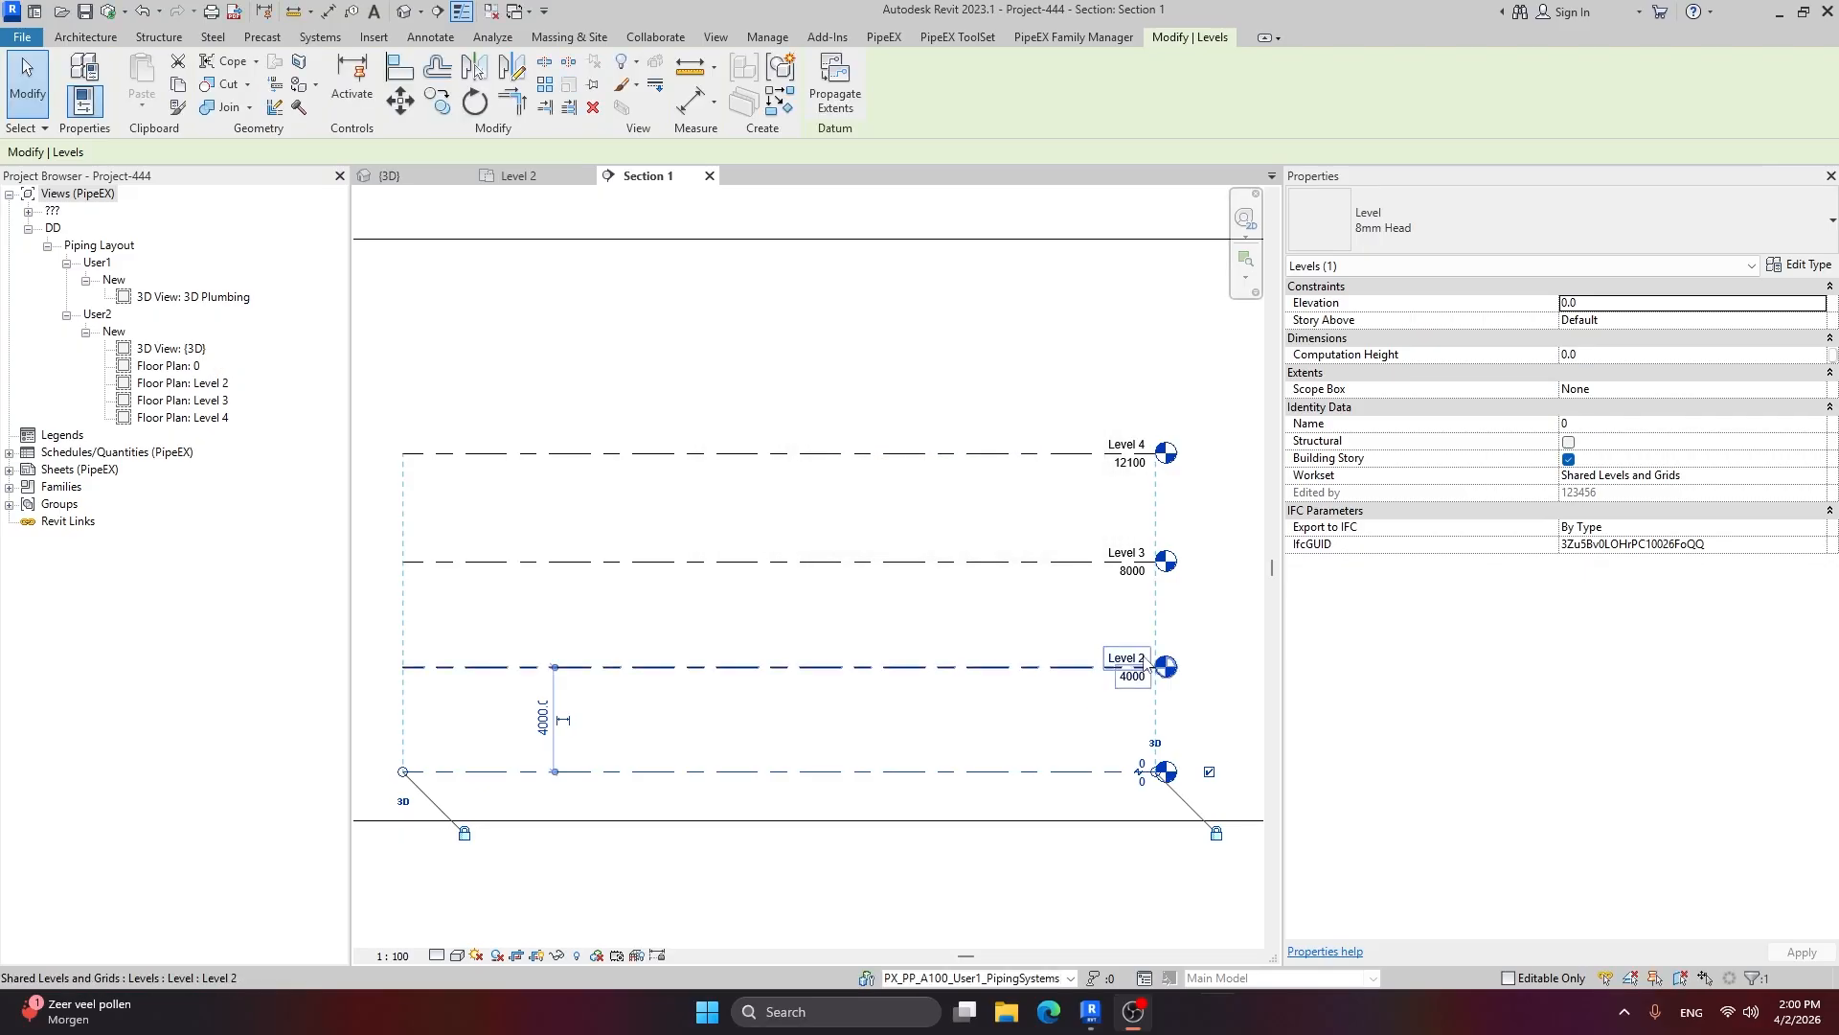
double_click(1140, 657)
type("1")
key("Return")
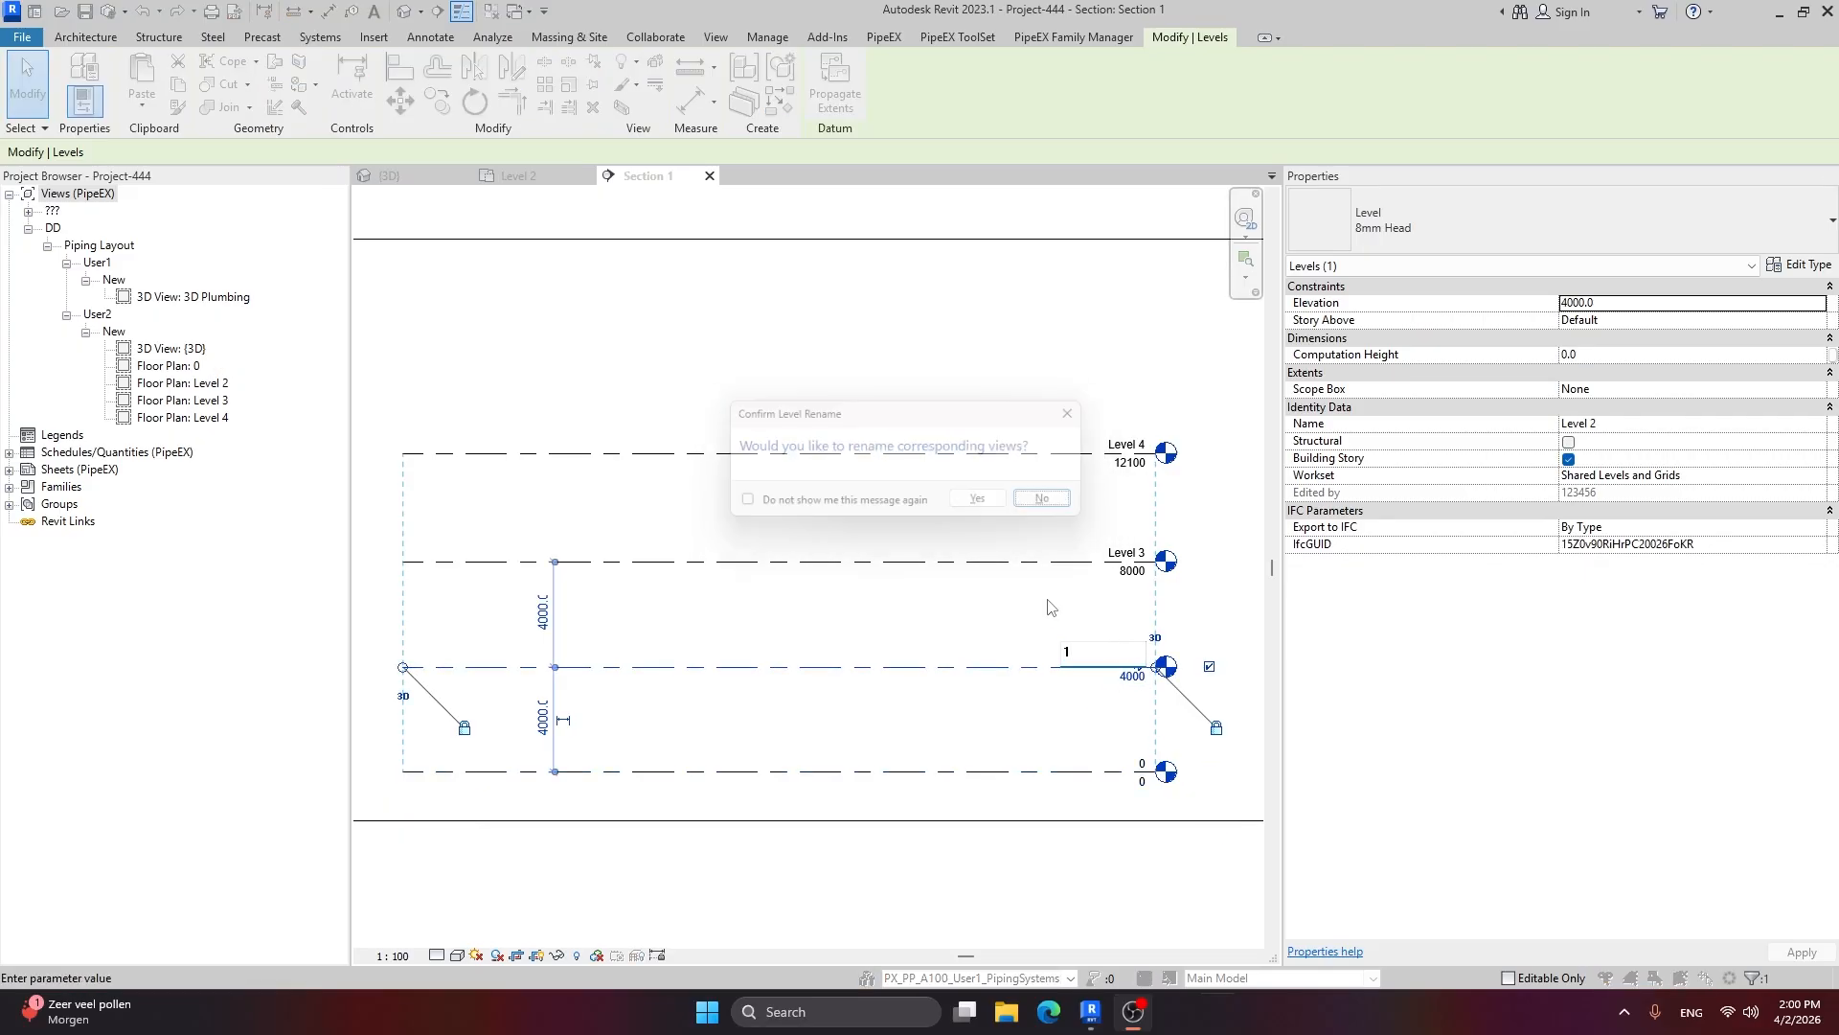
left_click(991, 505)
Step: Rename Level 3 to 2 and Level 4 to 3, renaming their corresponding views as well
double_click(1130, 545)
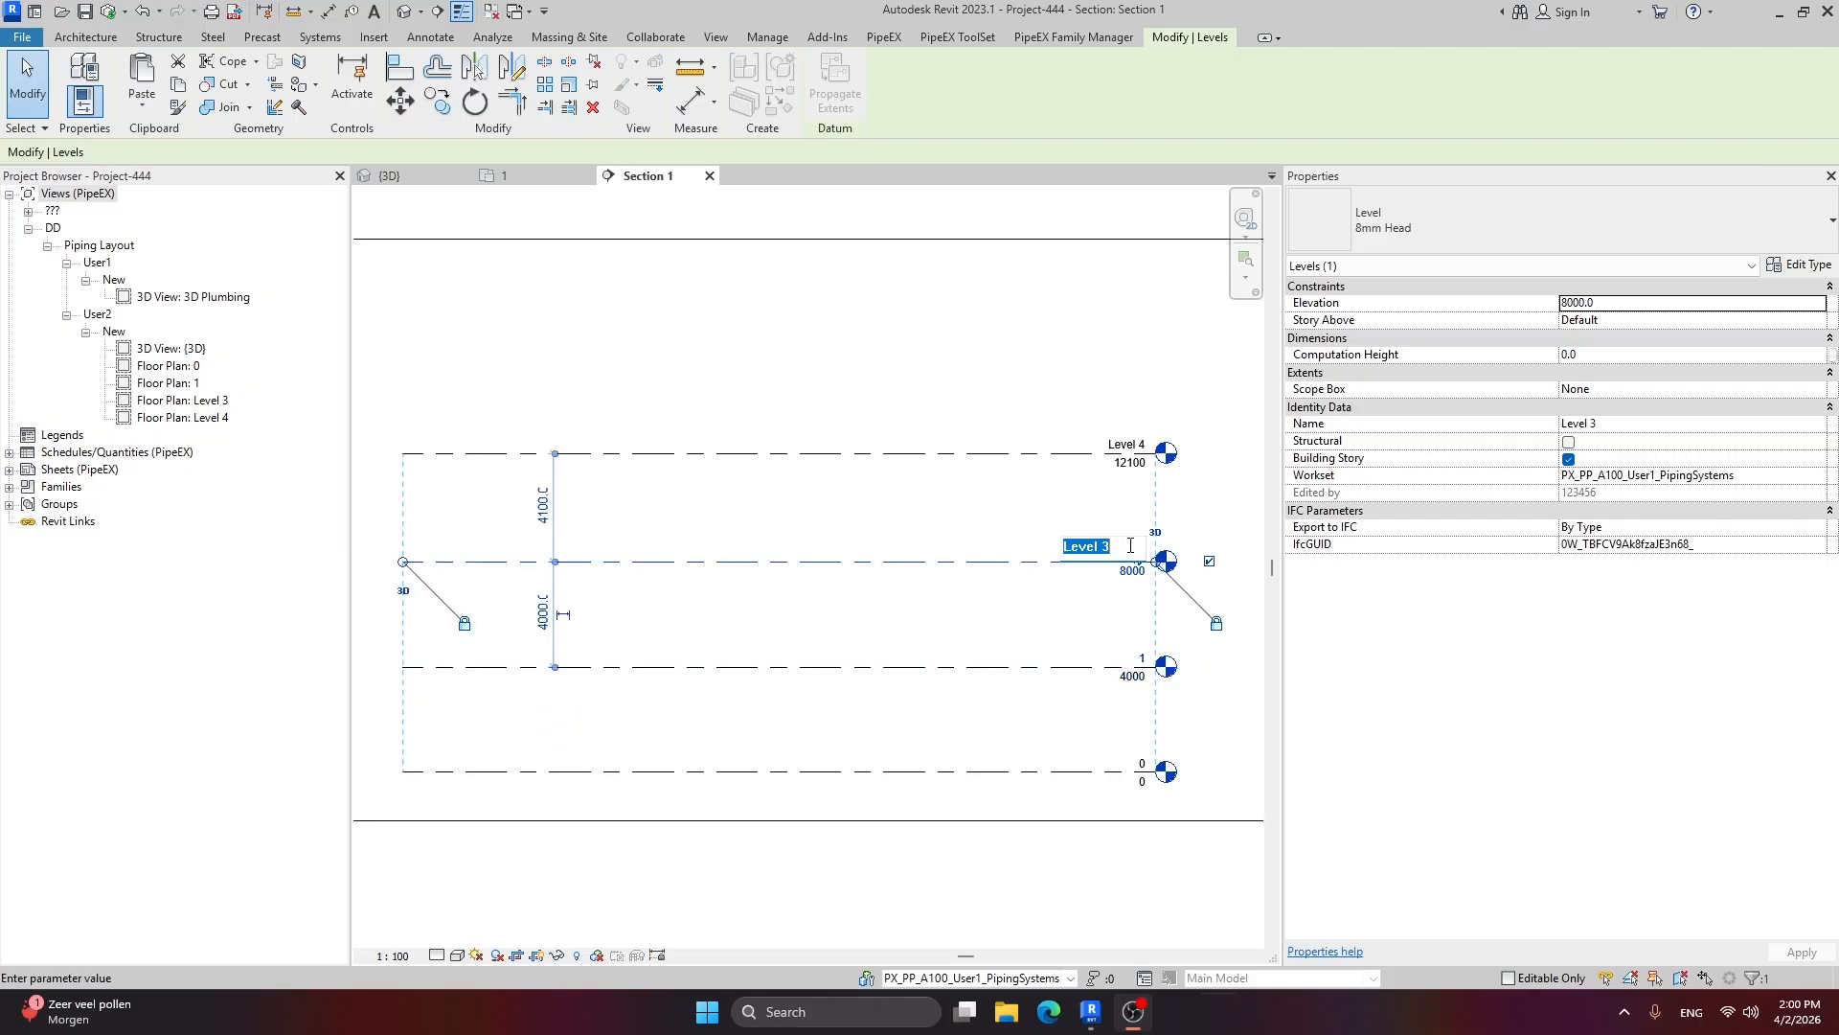
type("2")
key("Return")
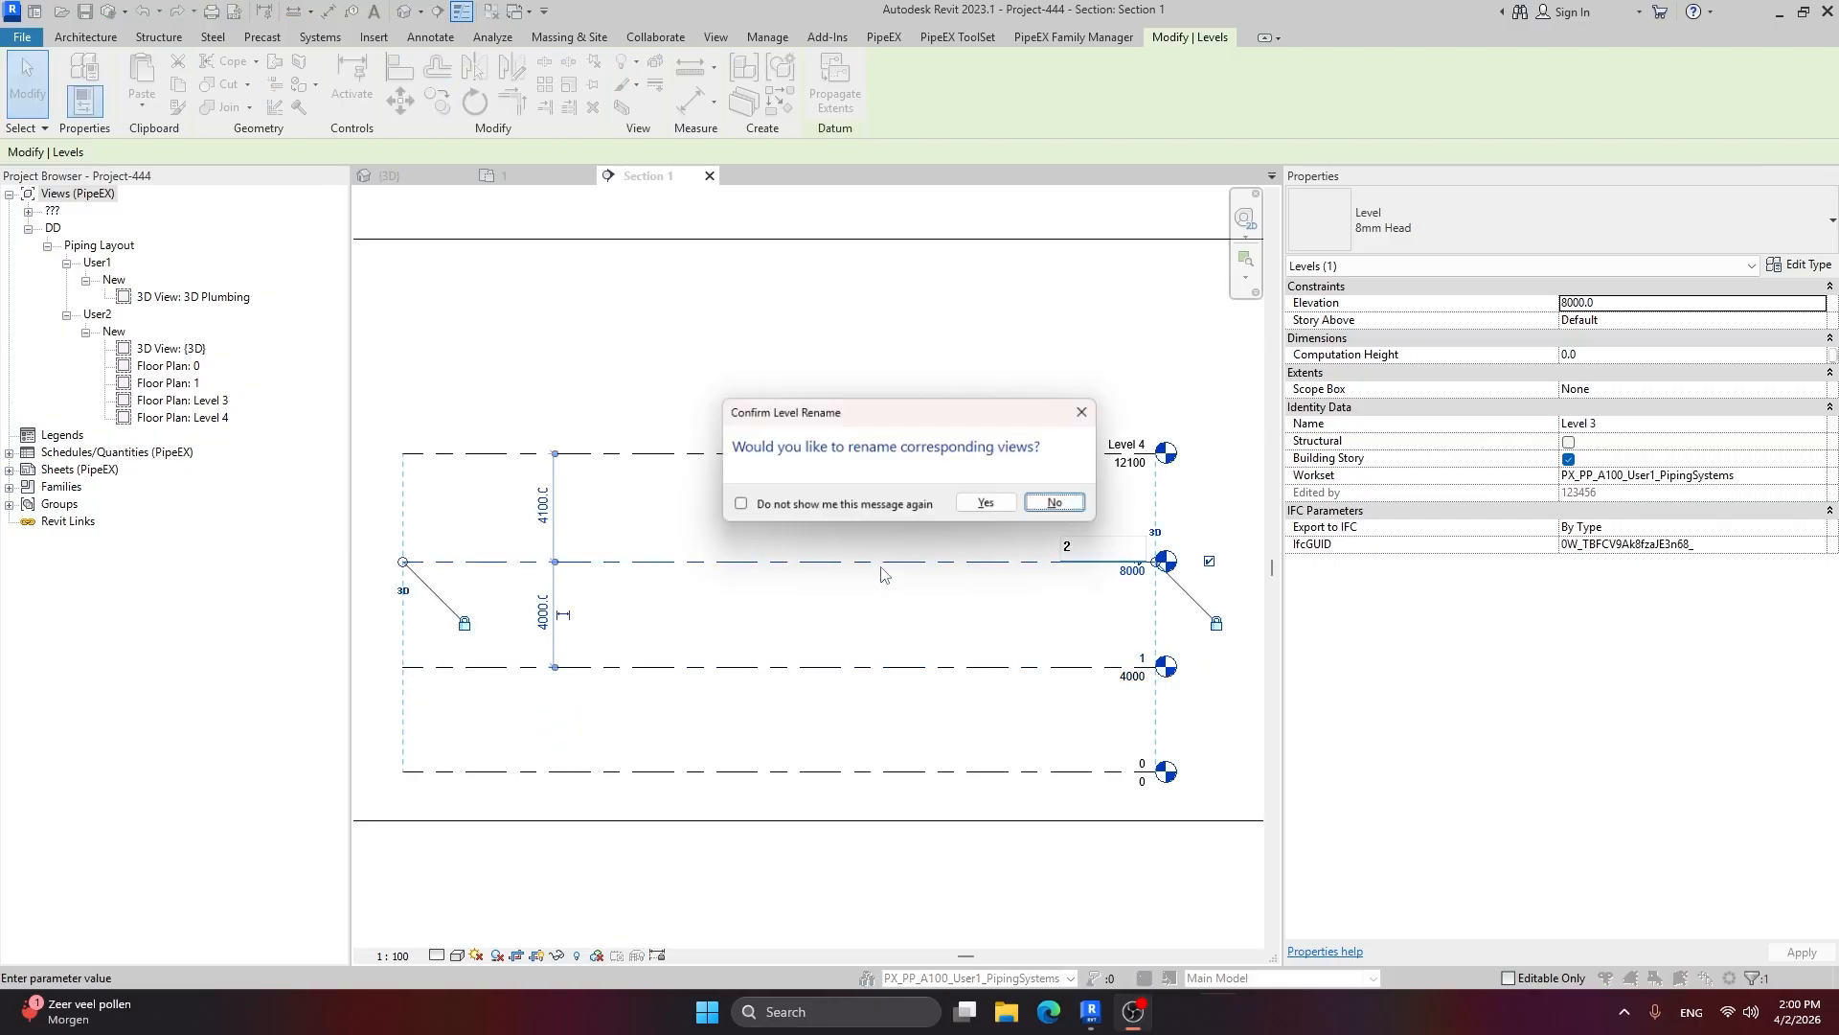
left_click(989, 505)
double_click(1123, 437)
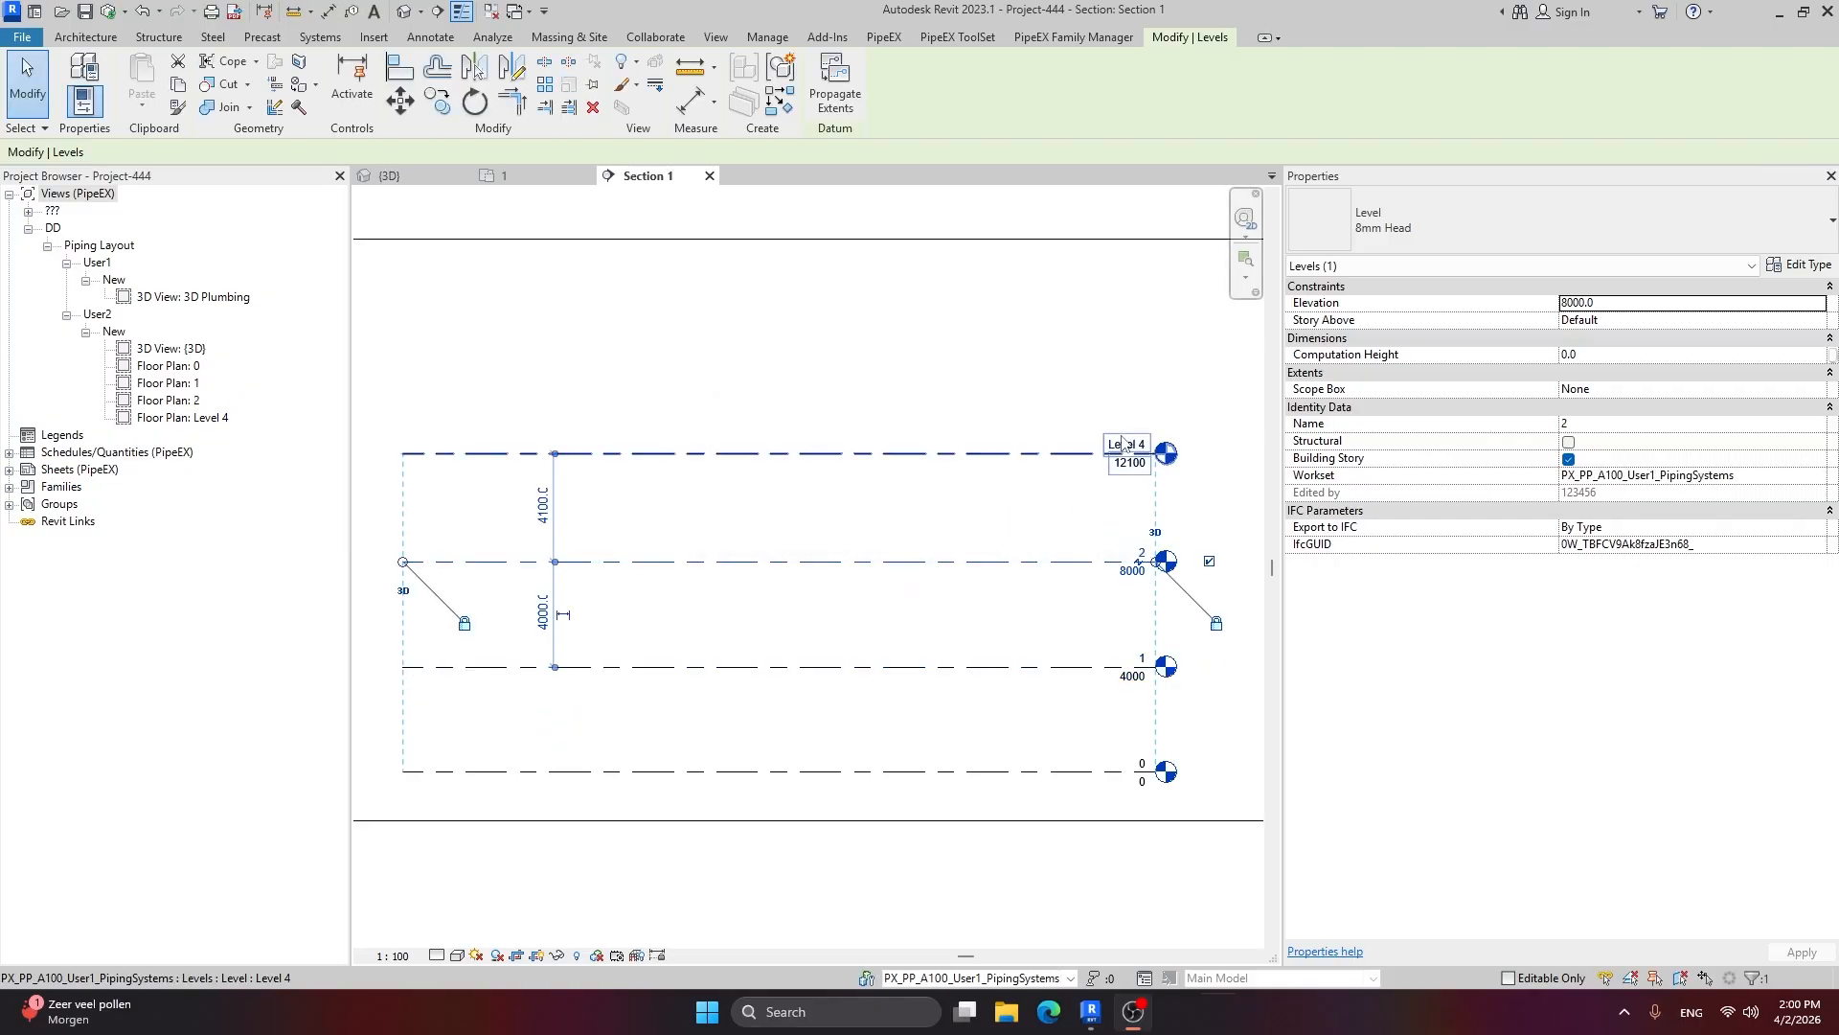
type("3")
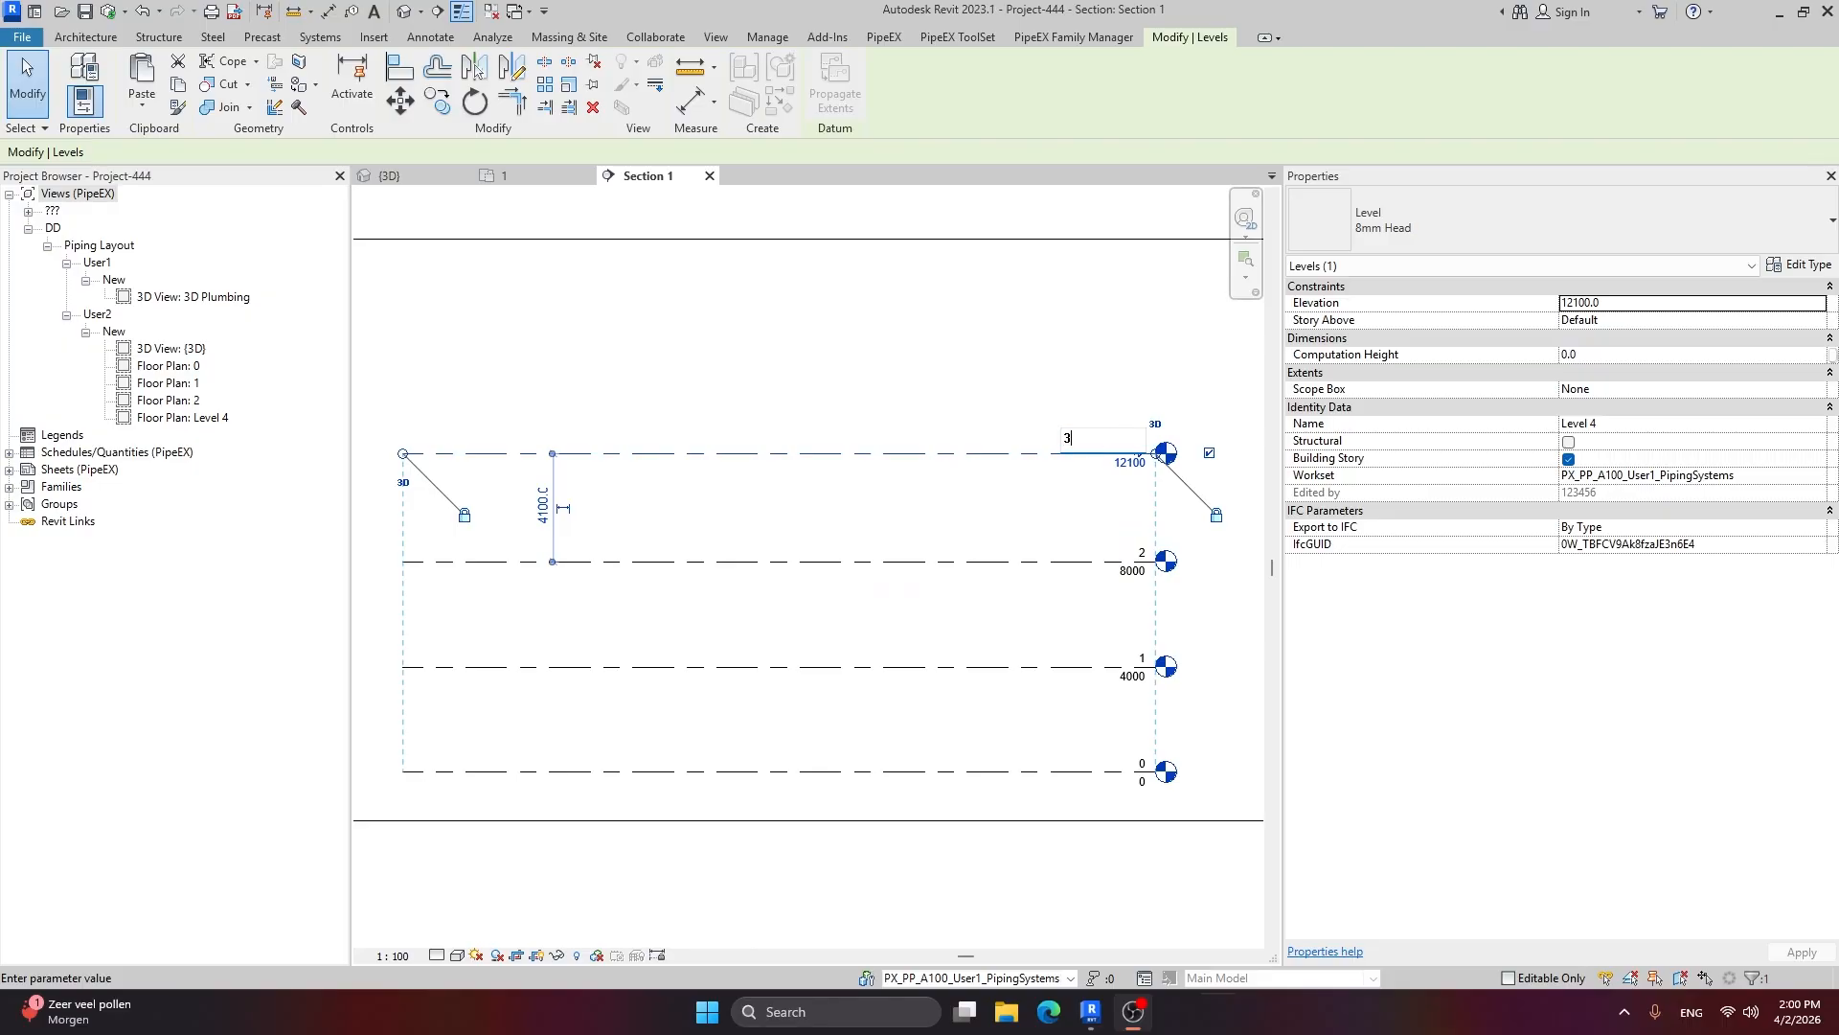
key("Return")
left_click(1013, 509)
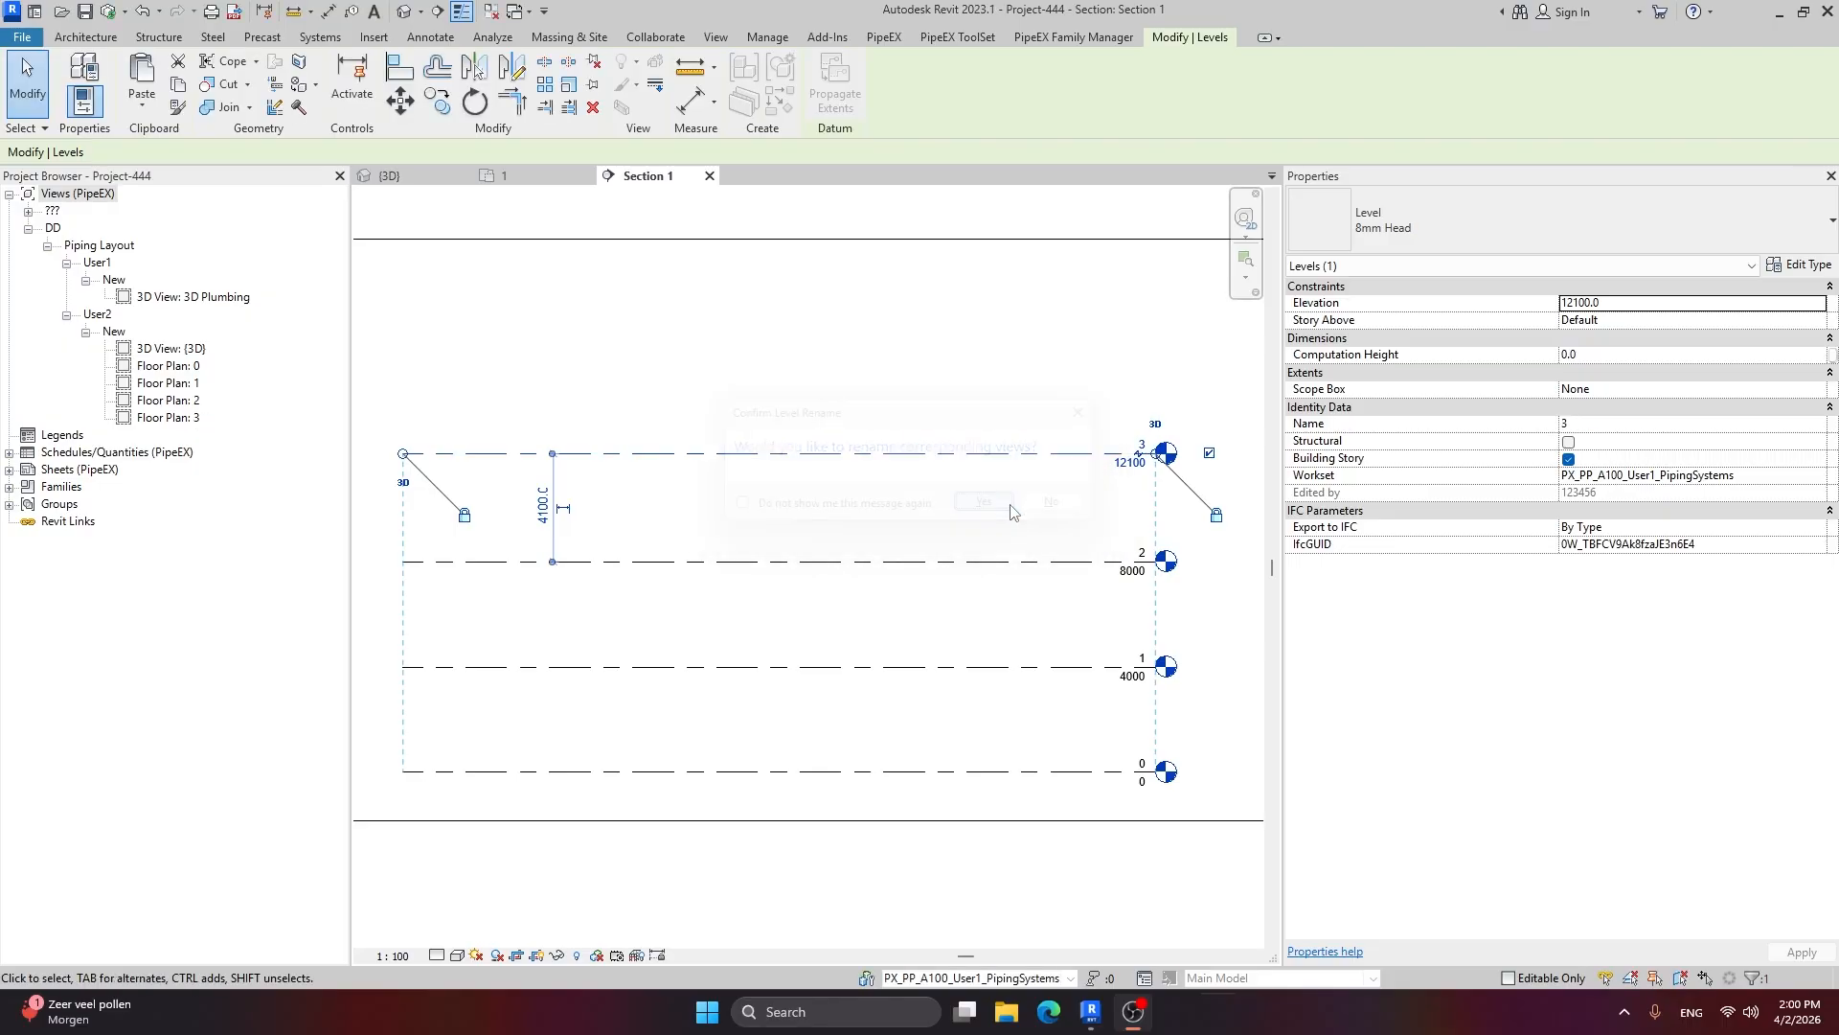
left_click(977, 401)
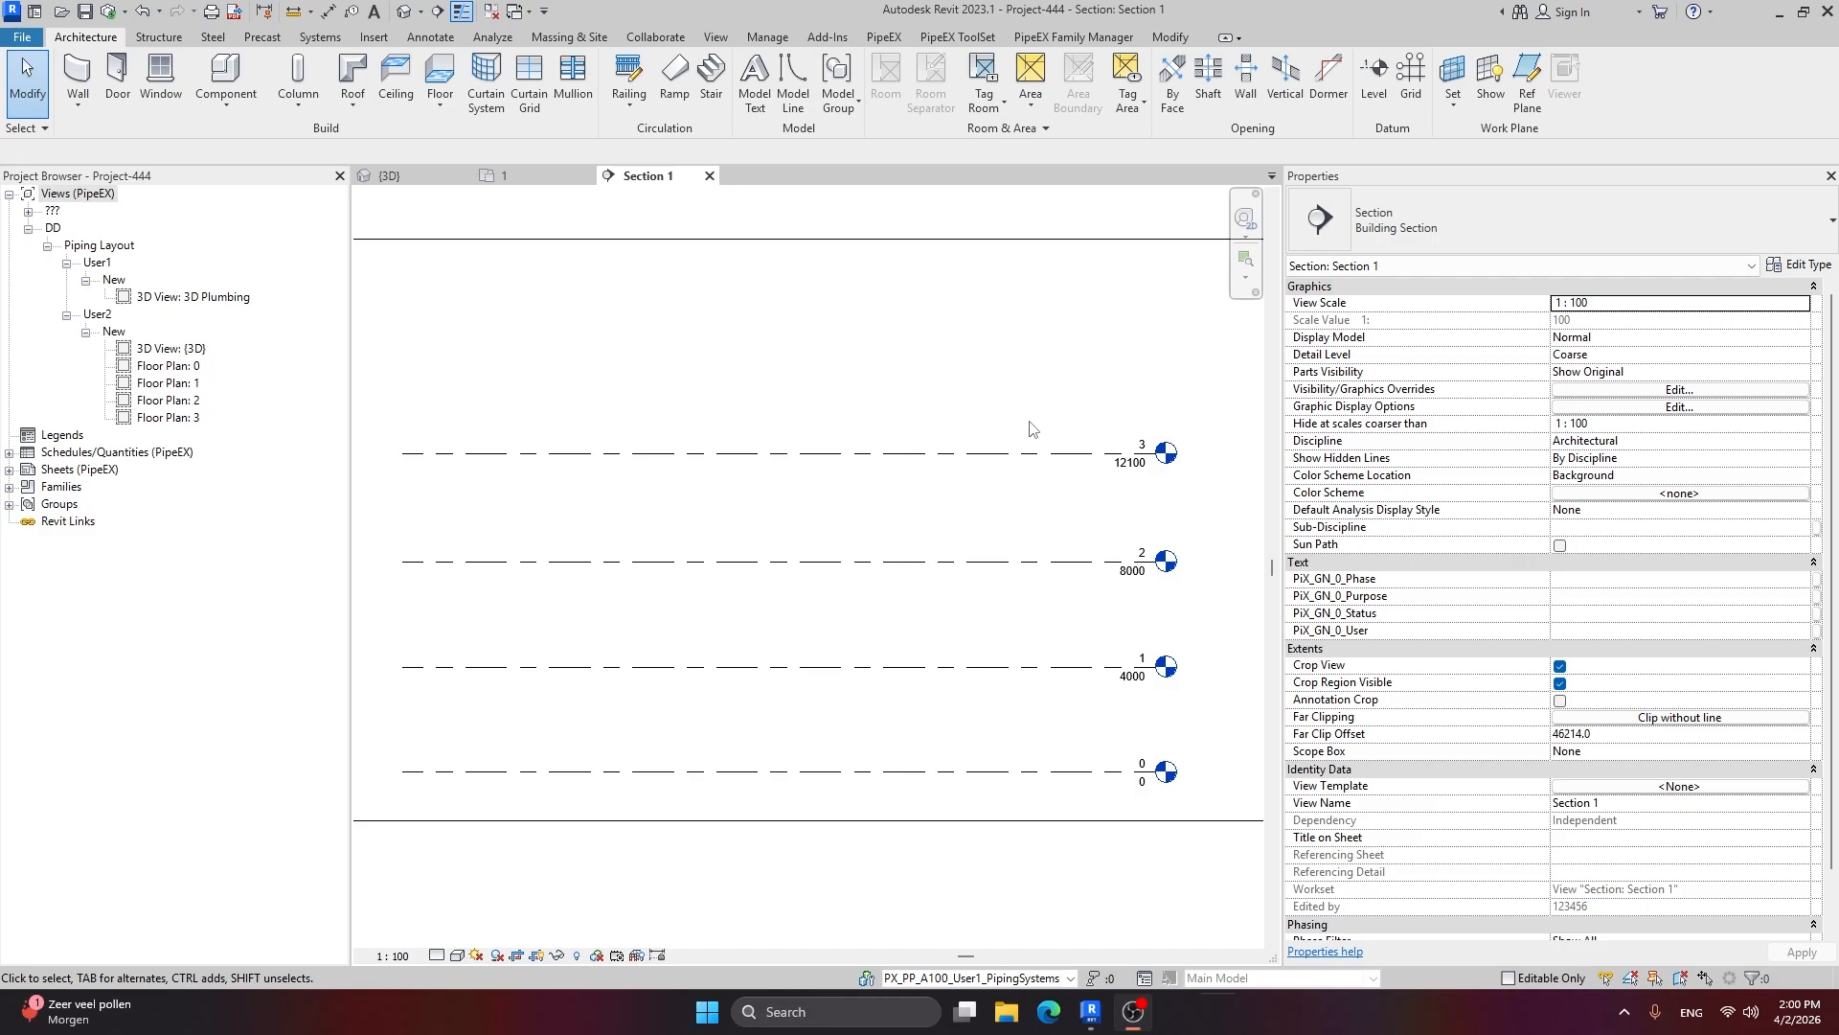
Step: Open floor plan 0 and draw a horizontal grid line above the section line, between the side elevation markers
double_click(169, 366)
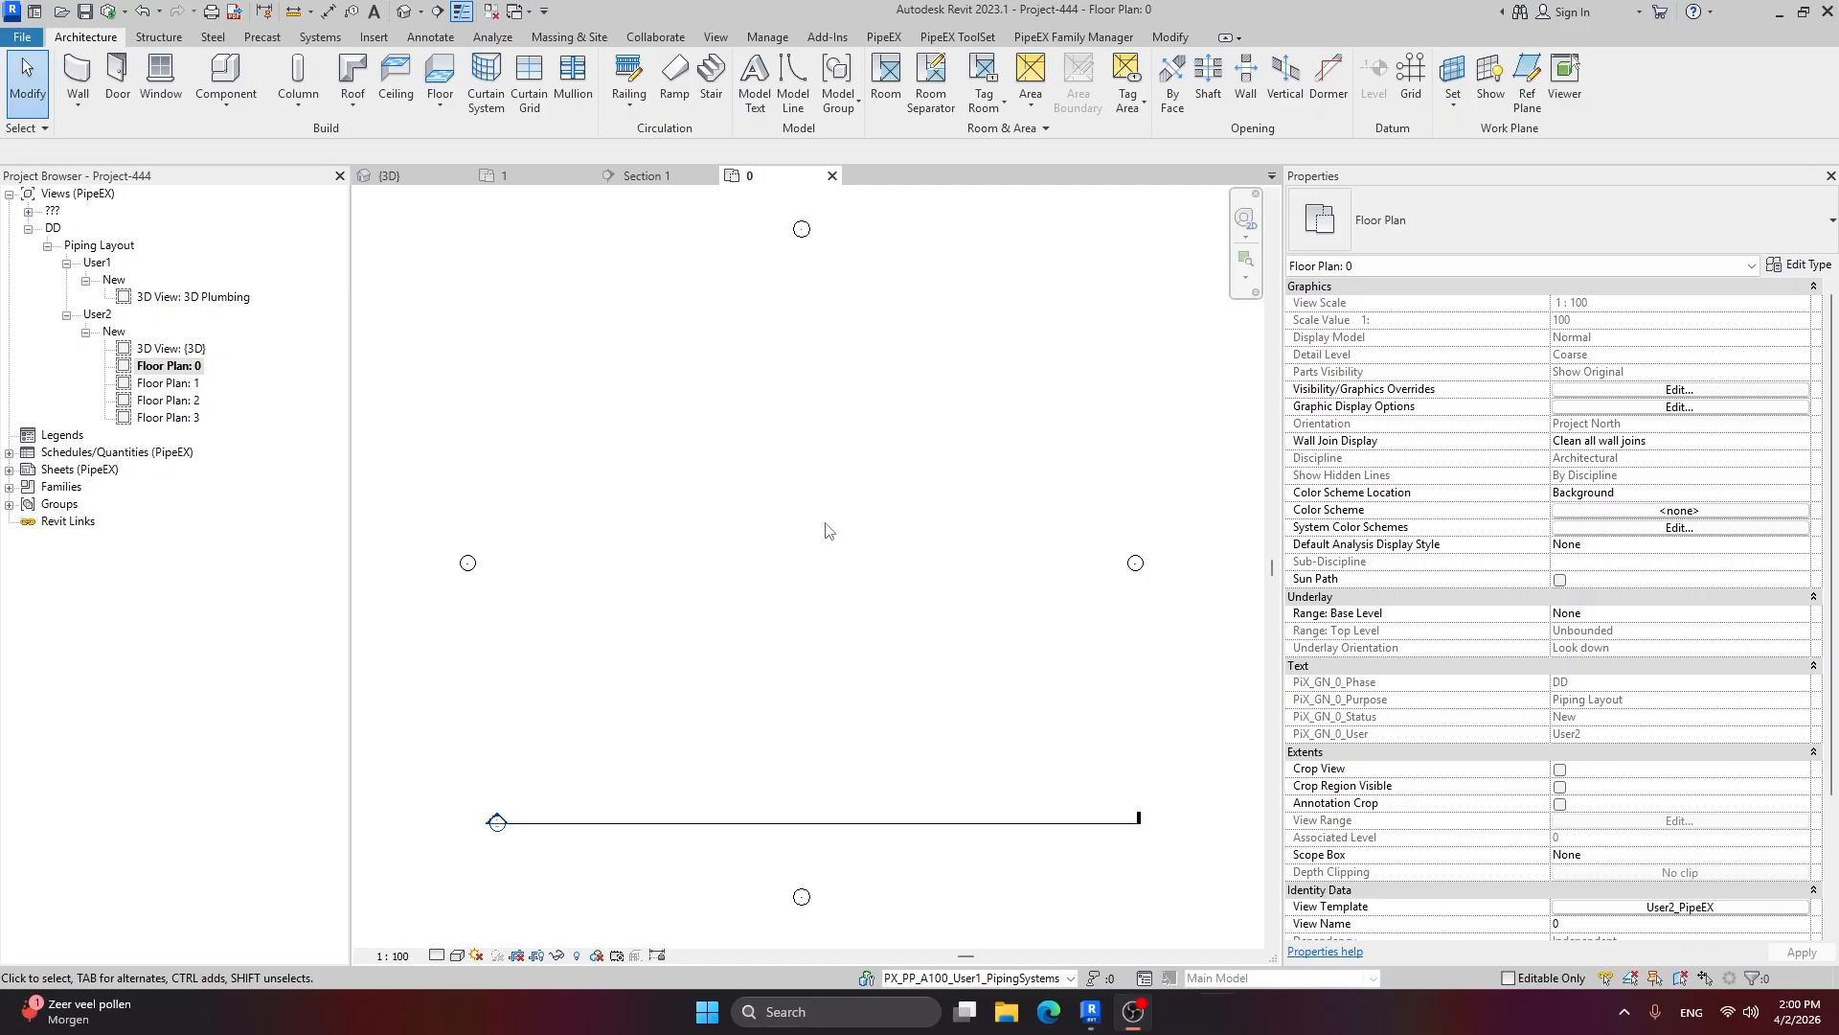
left_click(1411, 77)
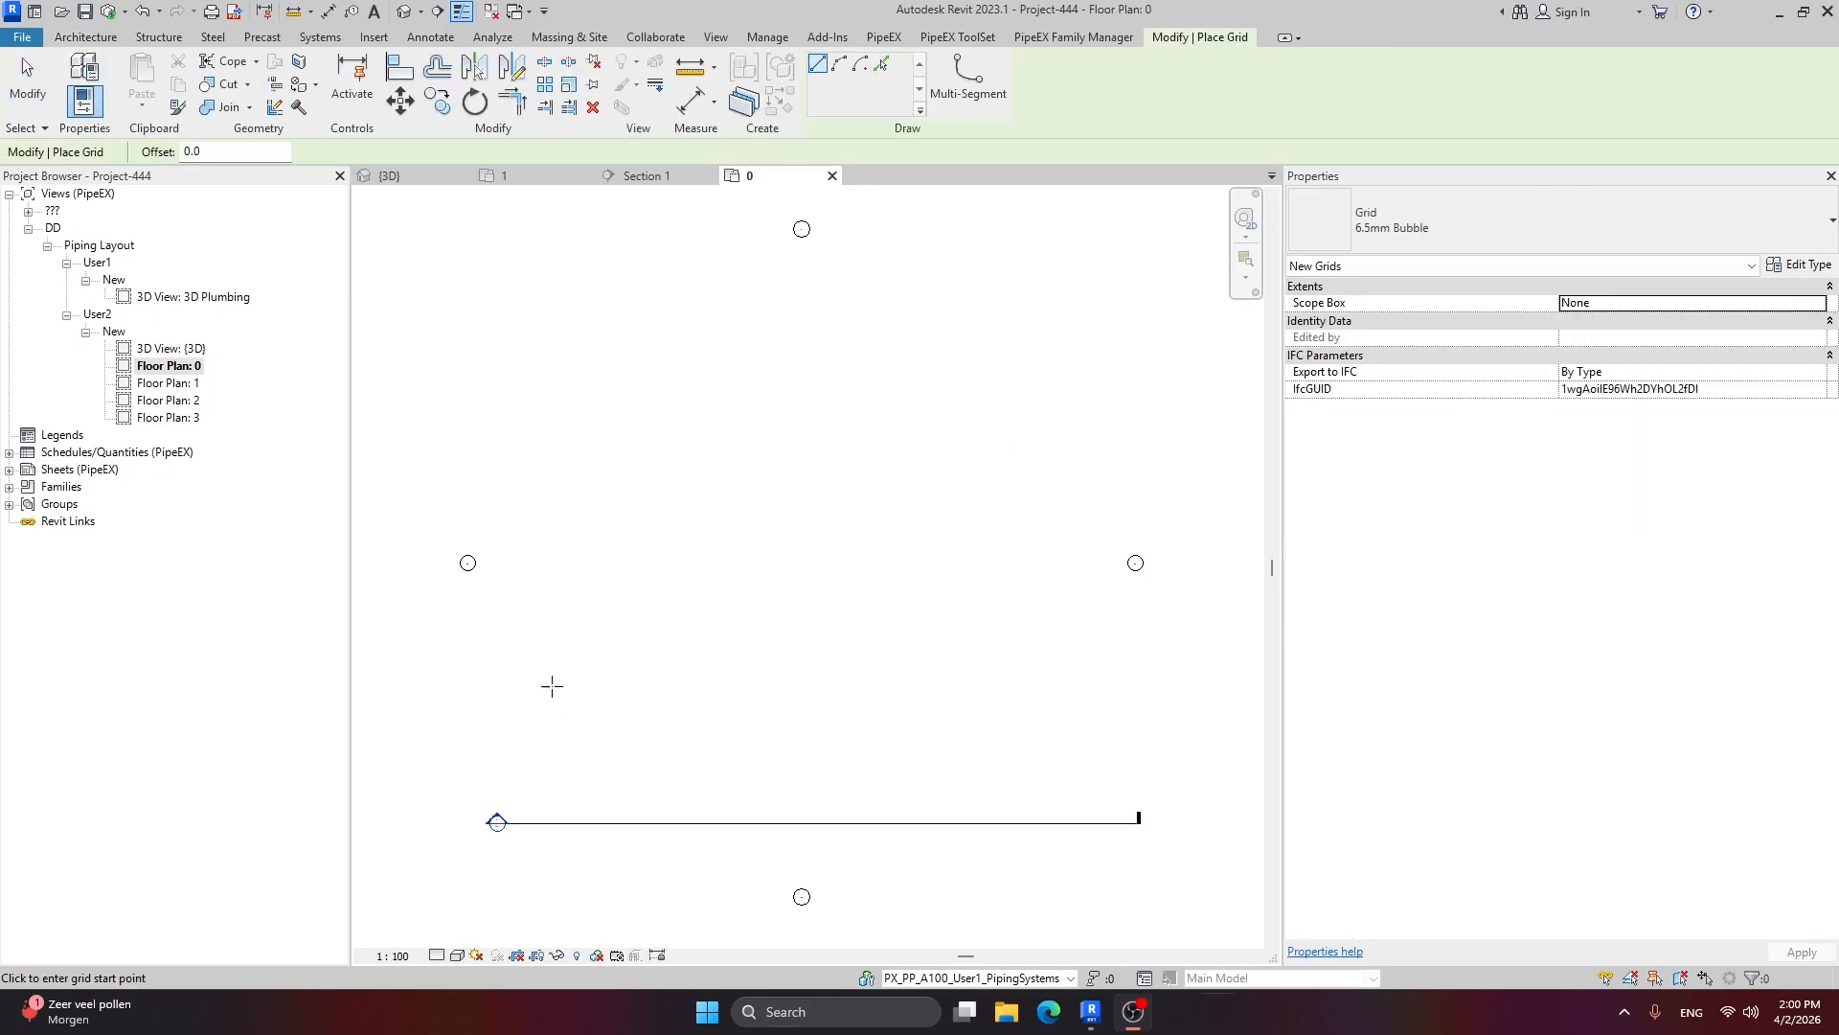
left_click(525, 687)
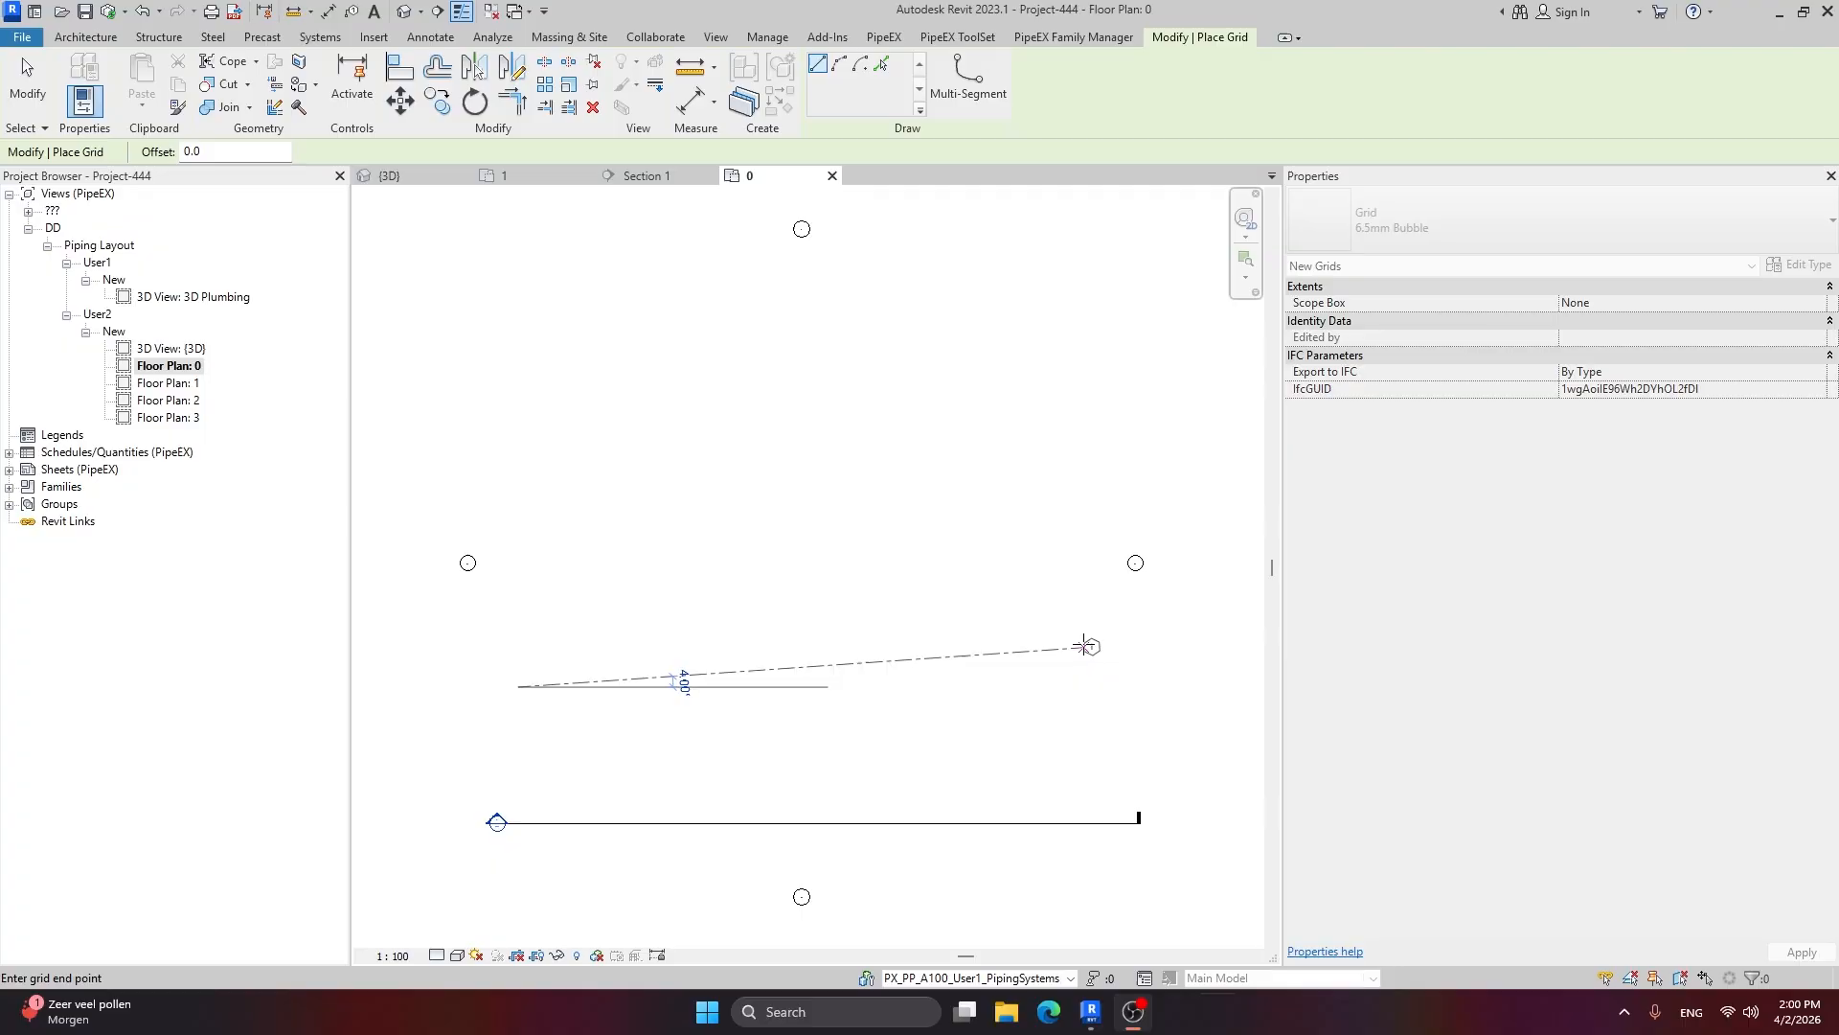
left_click(1001, 687)
scroll(508, 647, "up", 2)
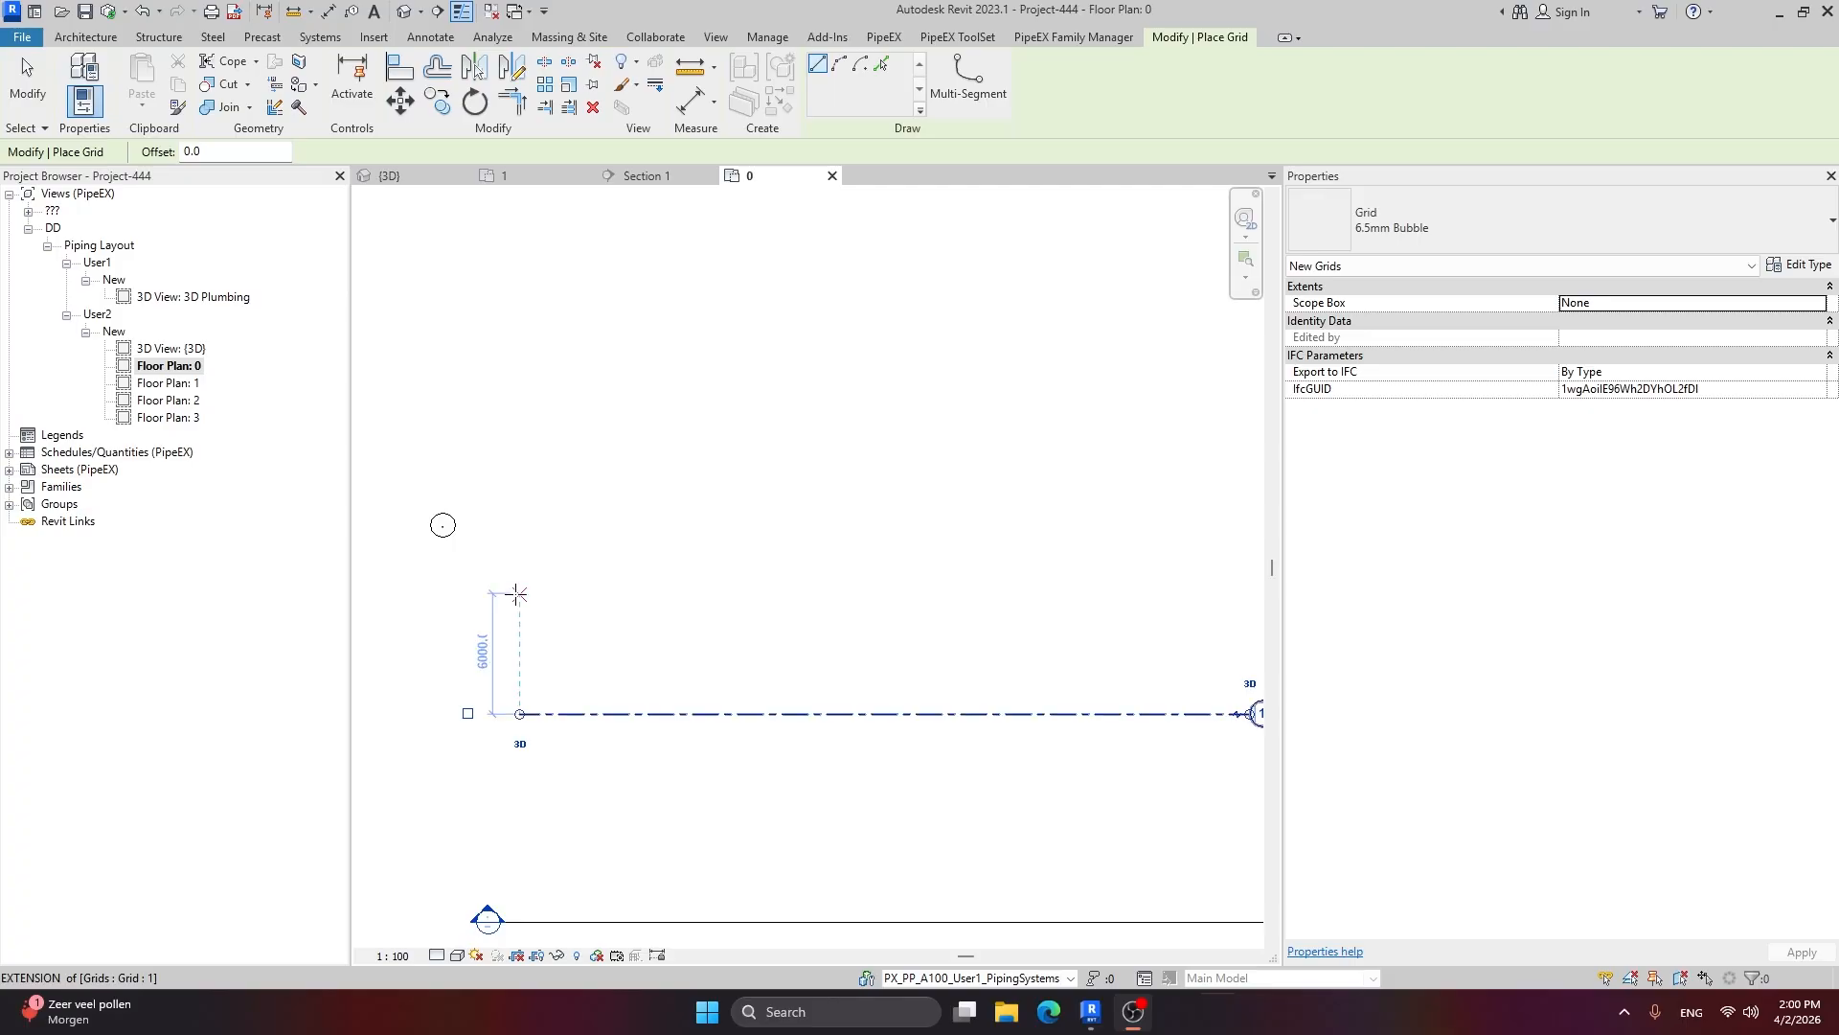
Step: Draw three more horizontal grid lines above the first at 6000 spacing, with both ends aligned to the existing grid
left_click(518, 596)
scroll(958, 611, "down", 1)
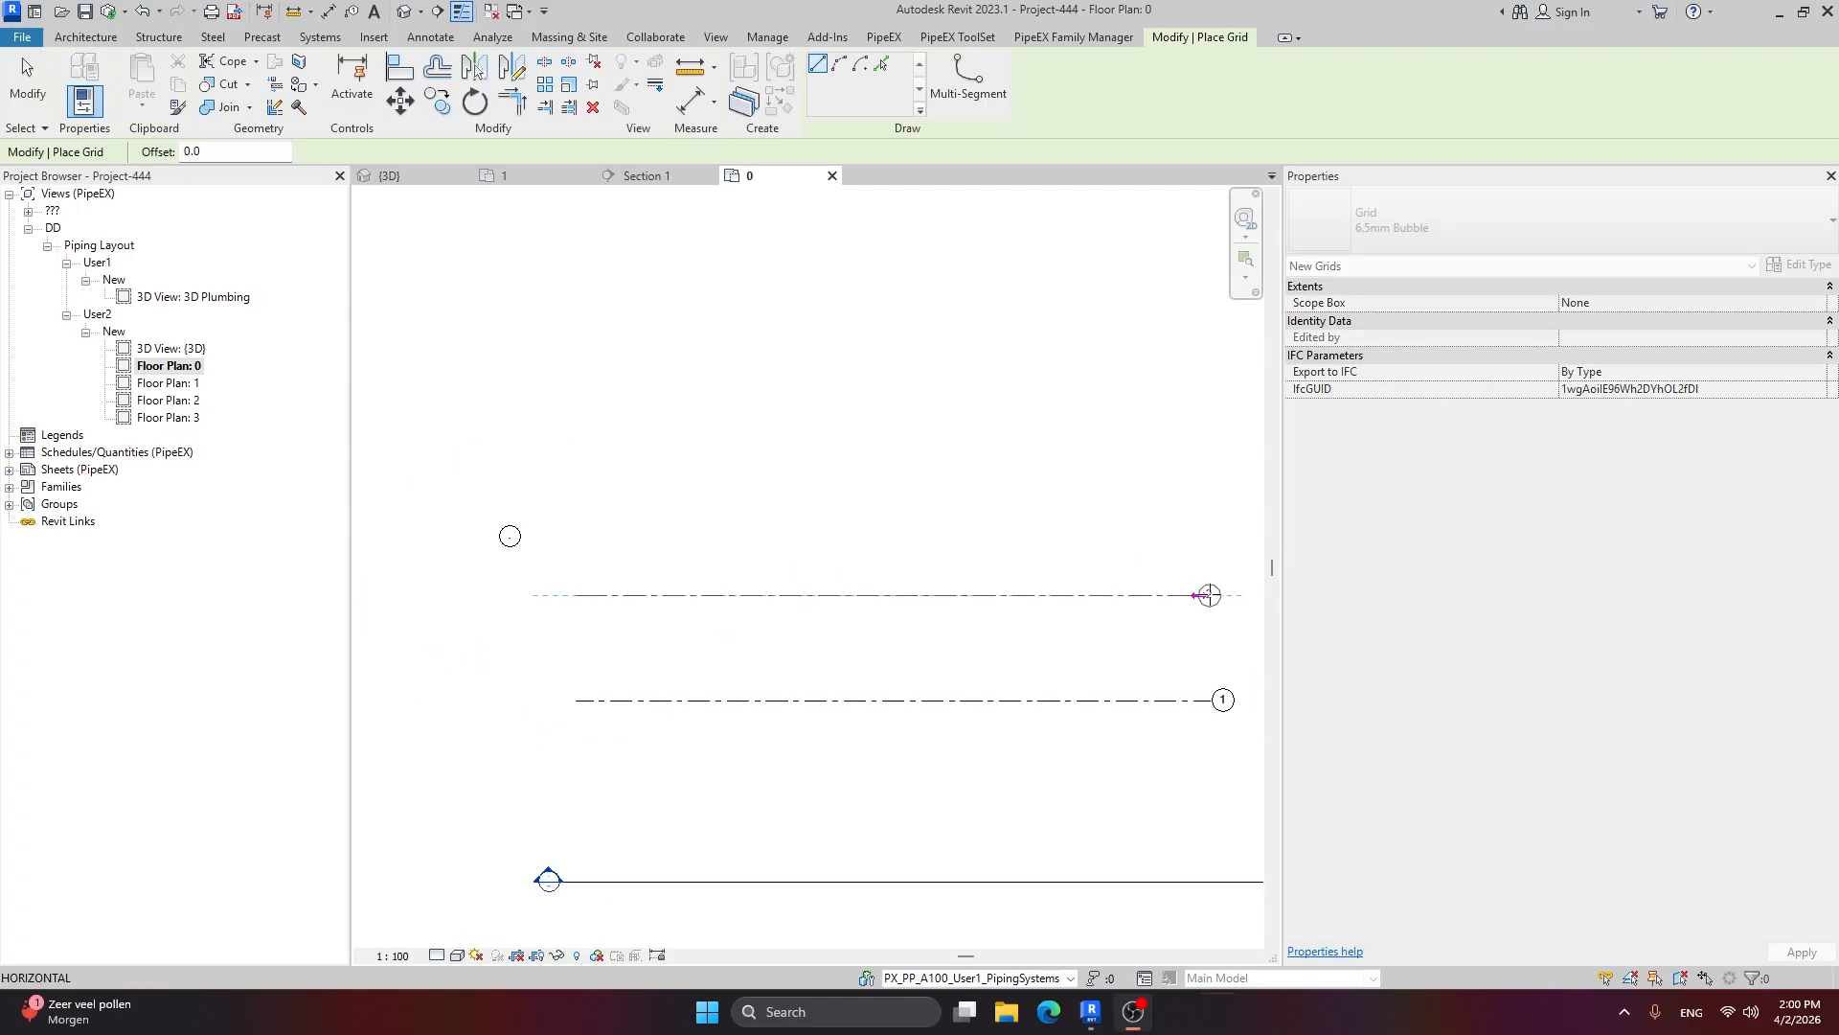
left_click(1212, 595)
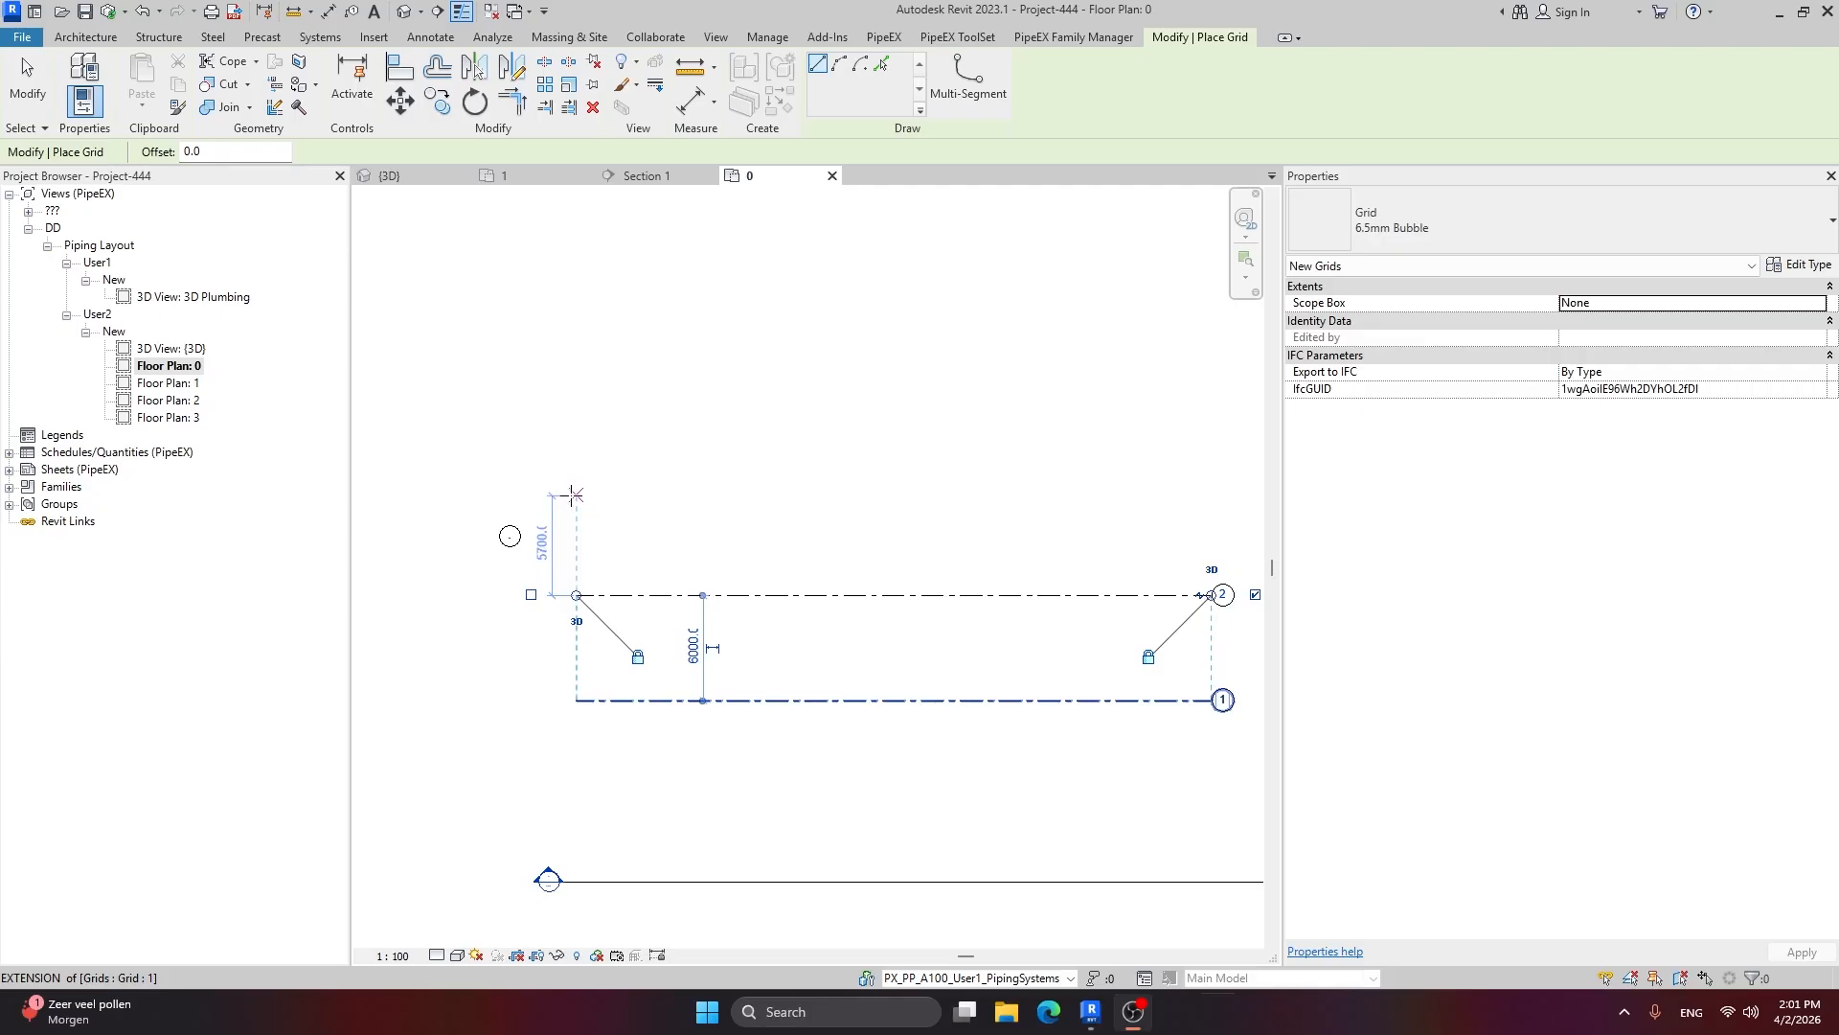
left_click(569, 489)
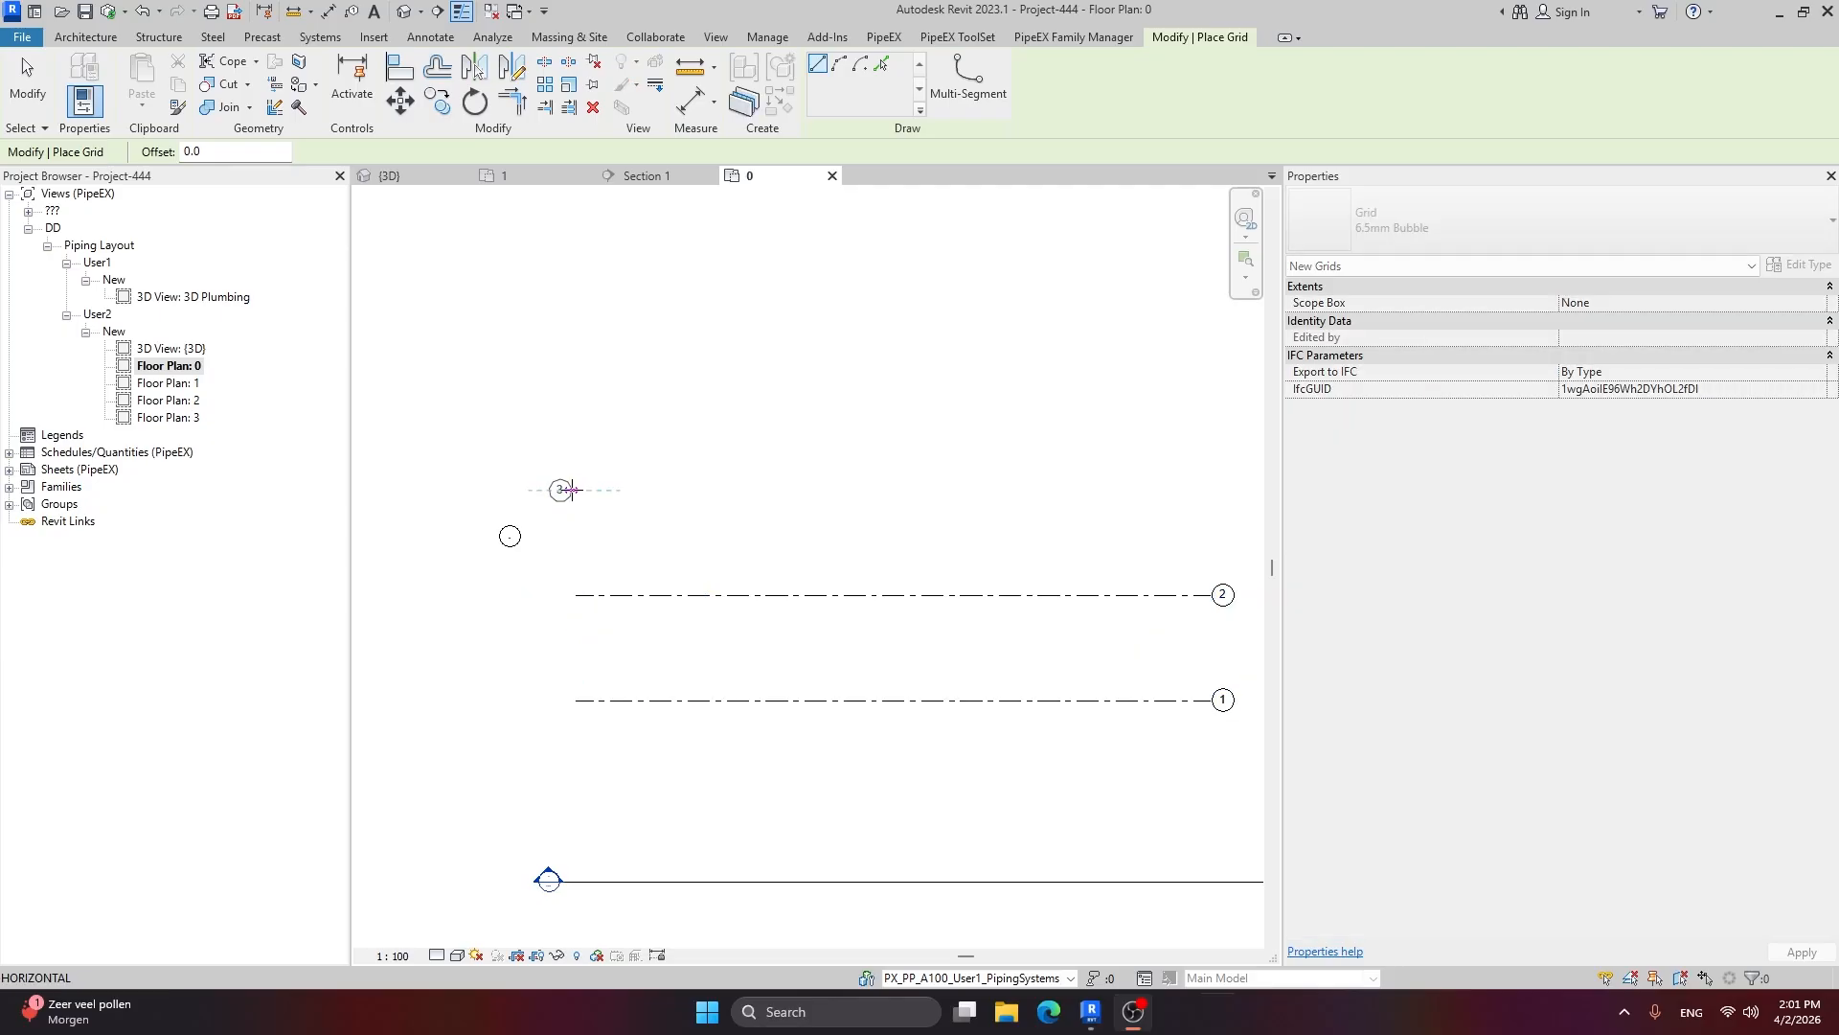
left_click(1212, 489)
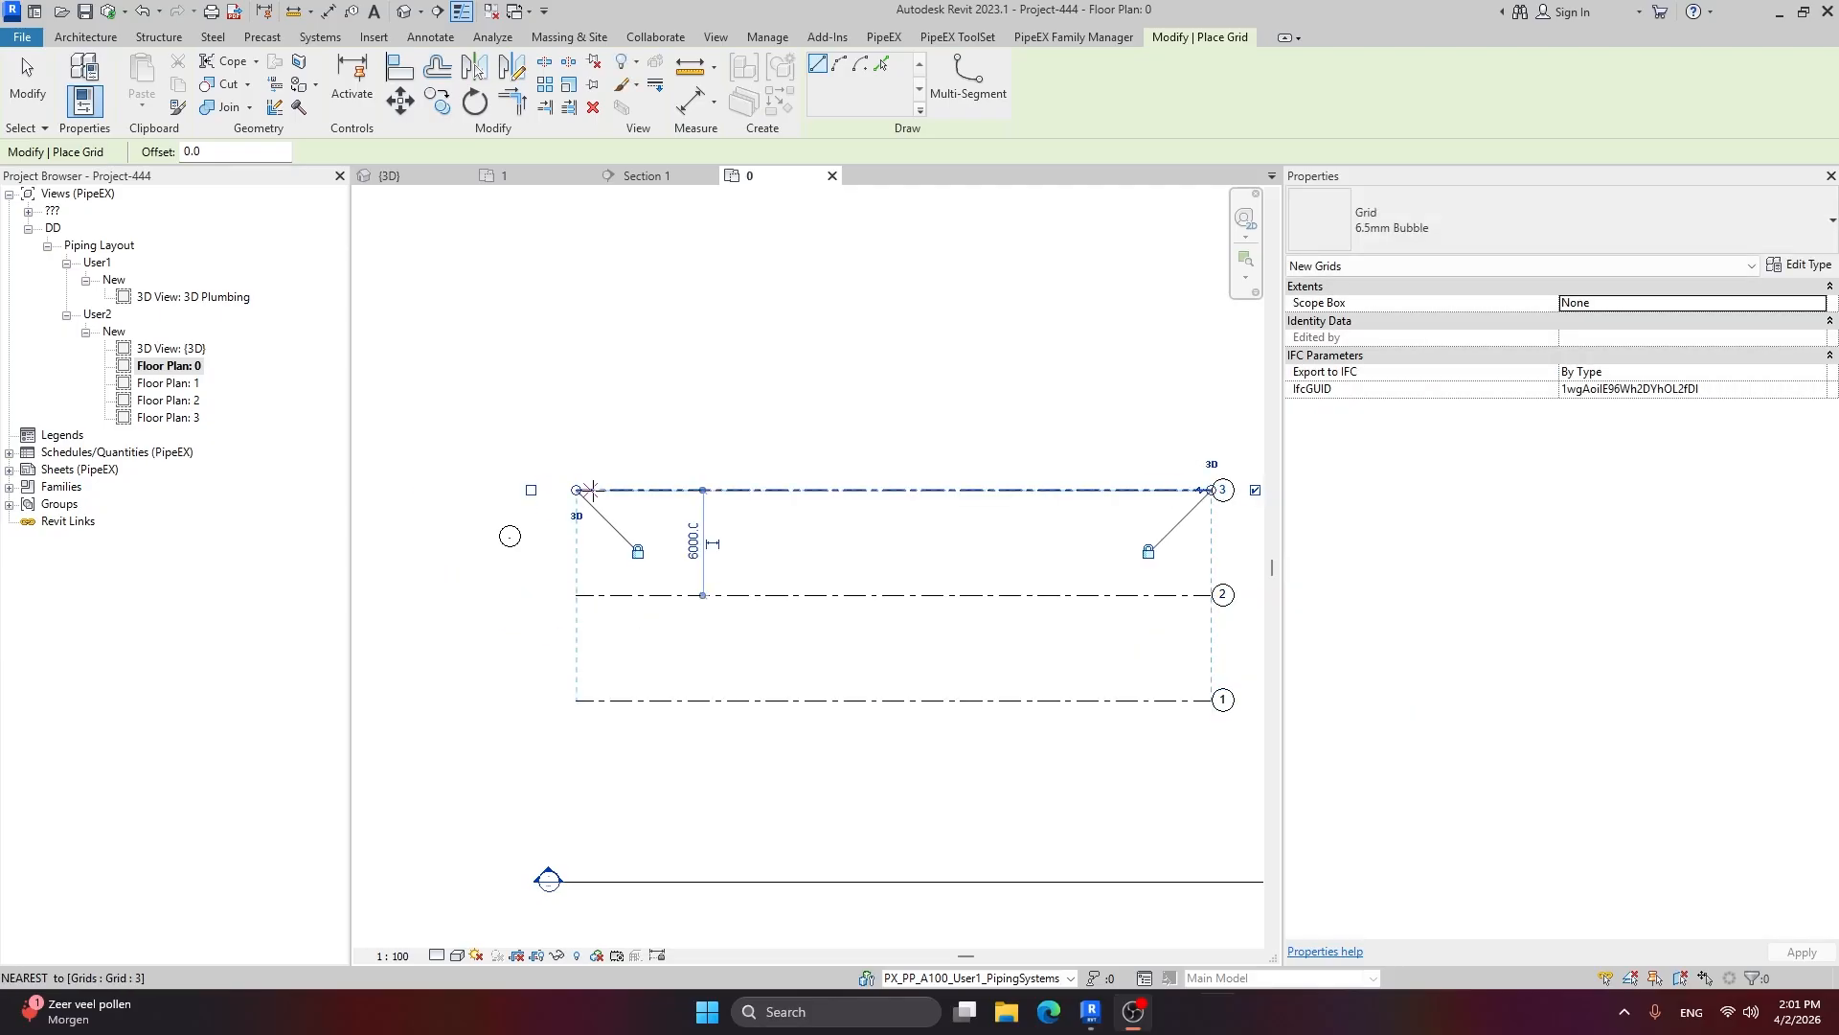
left_click(577, 384)
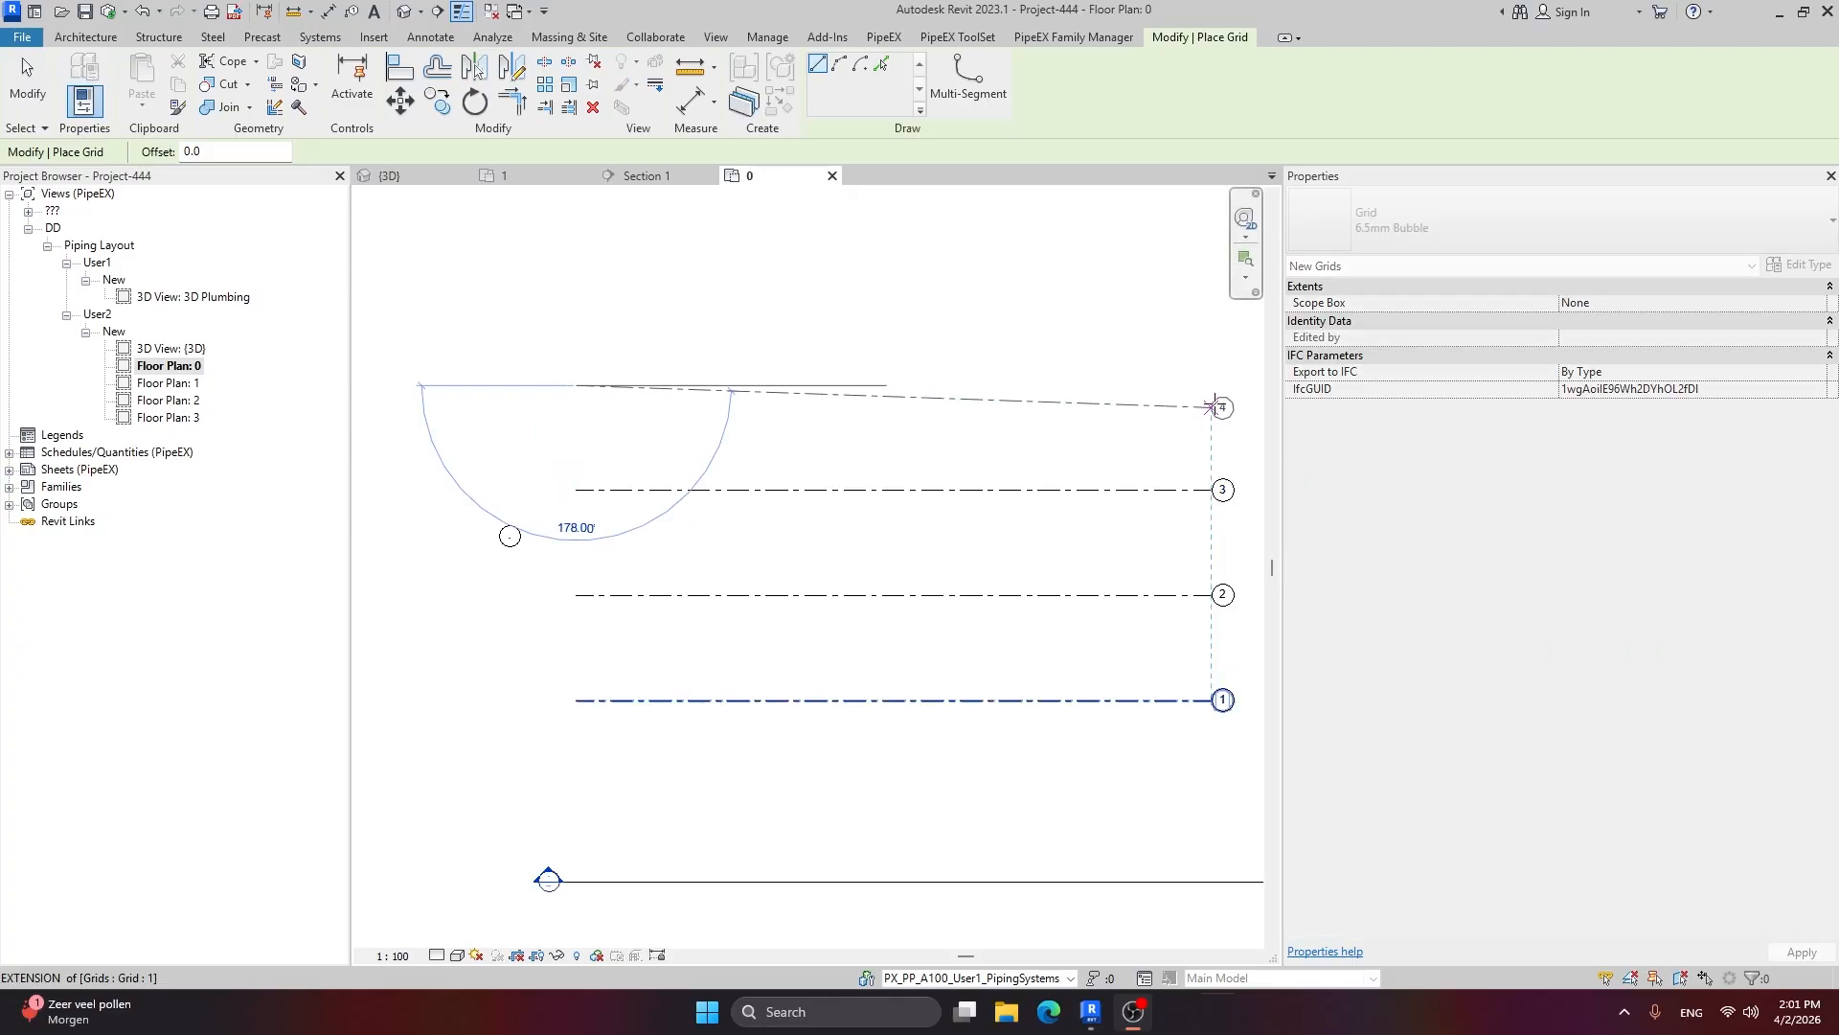
left_click(1210, 385)
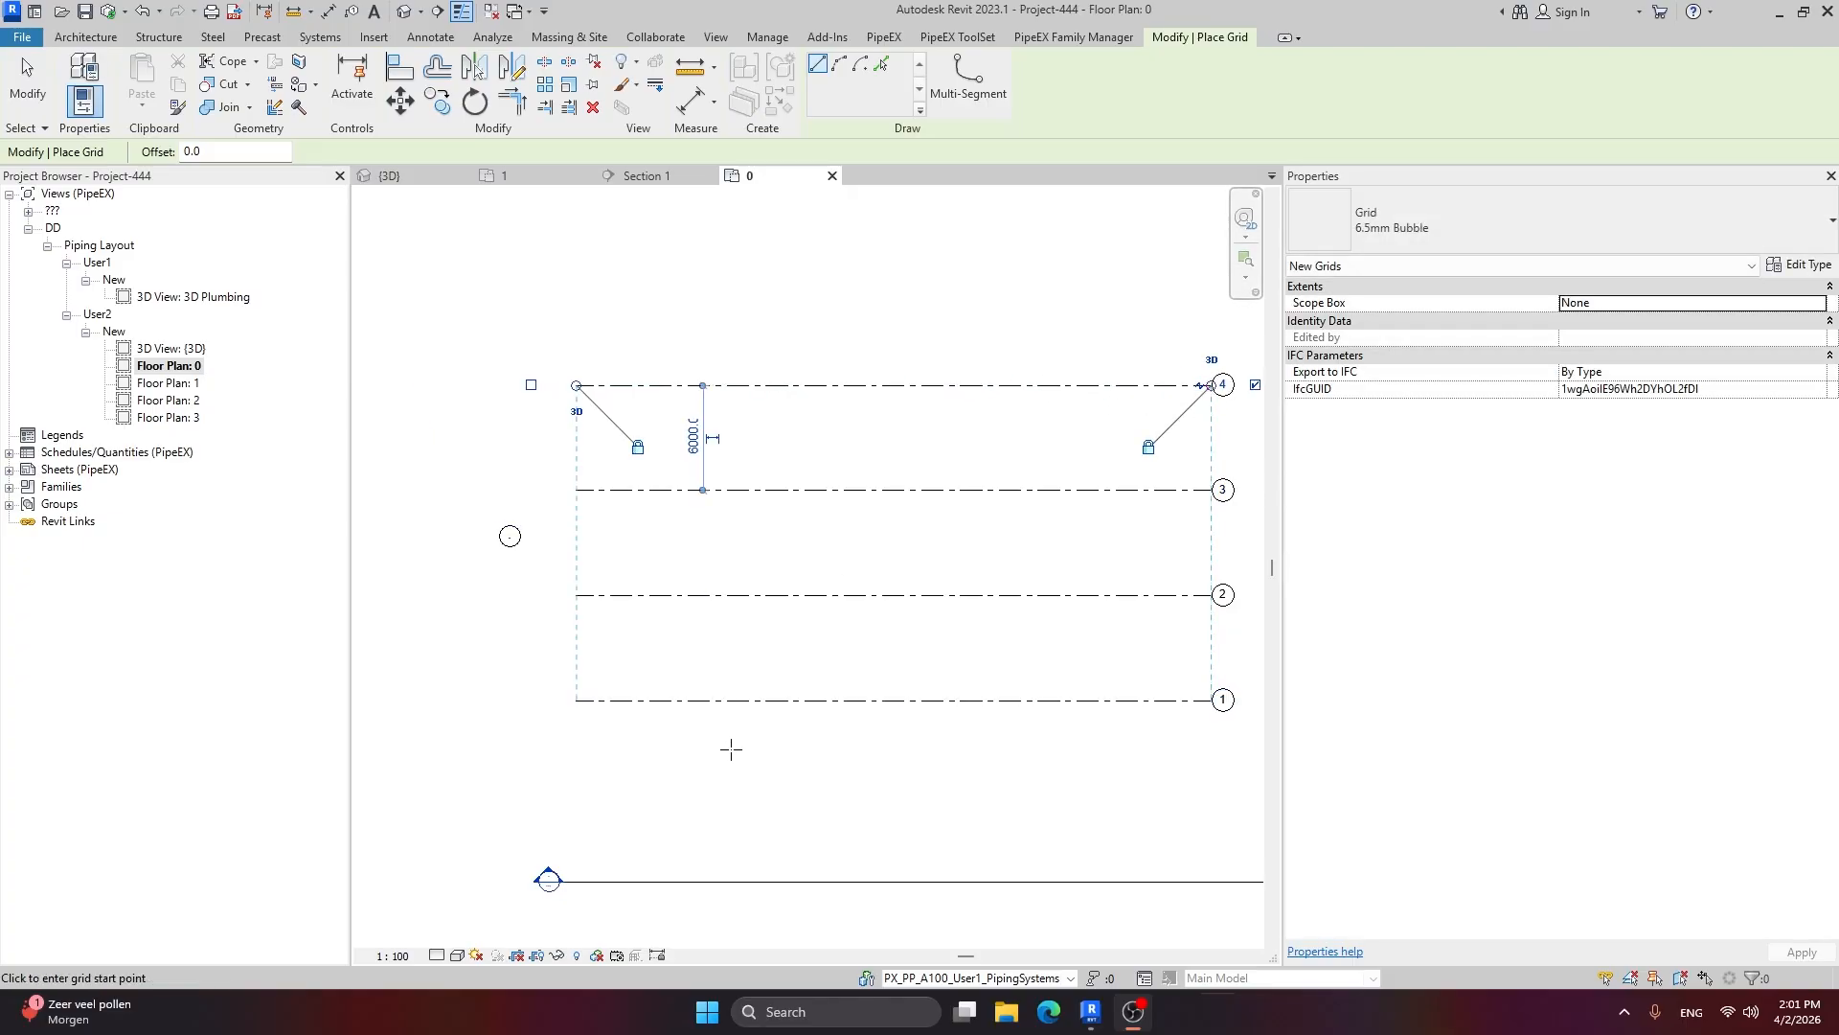
Step: Draw four vertical grid lines at 6000 spacing across the horizontal grids, starting near their left ends and keeping their ends aligned
left_click(620, 343)
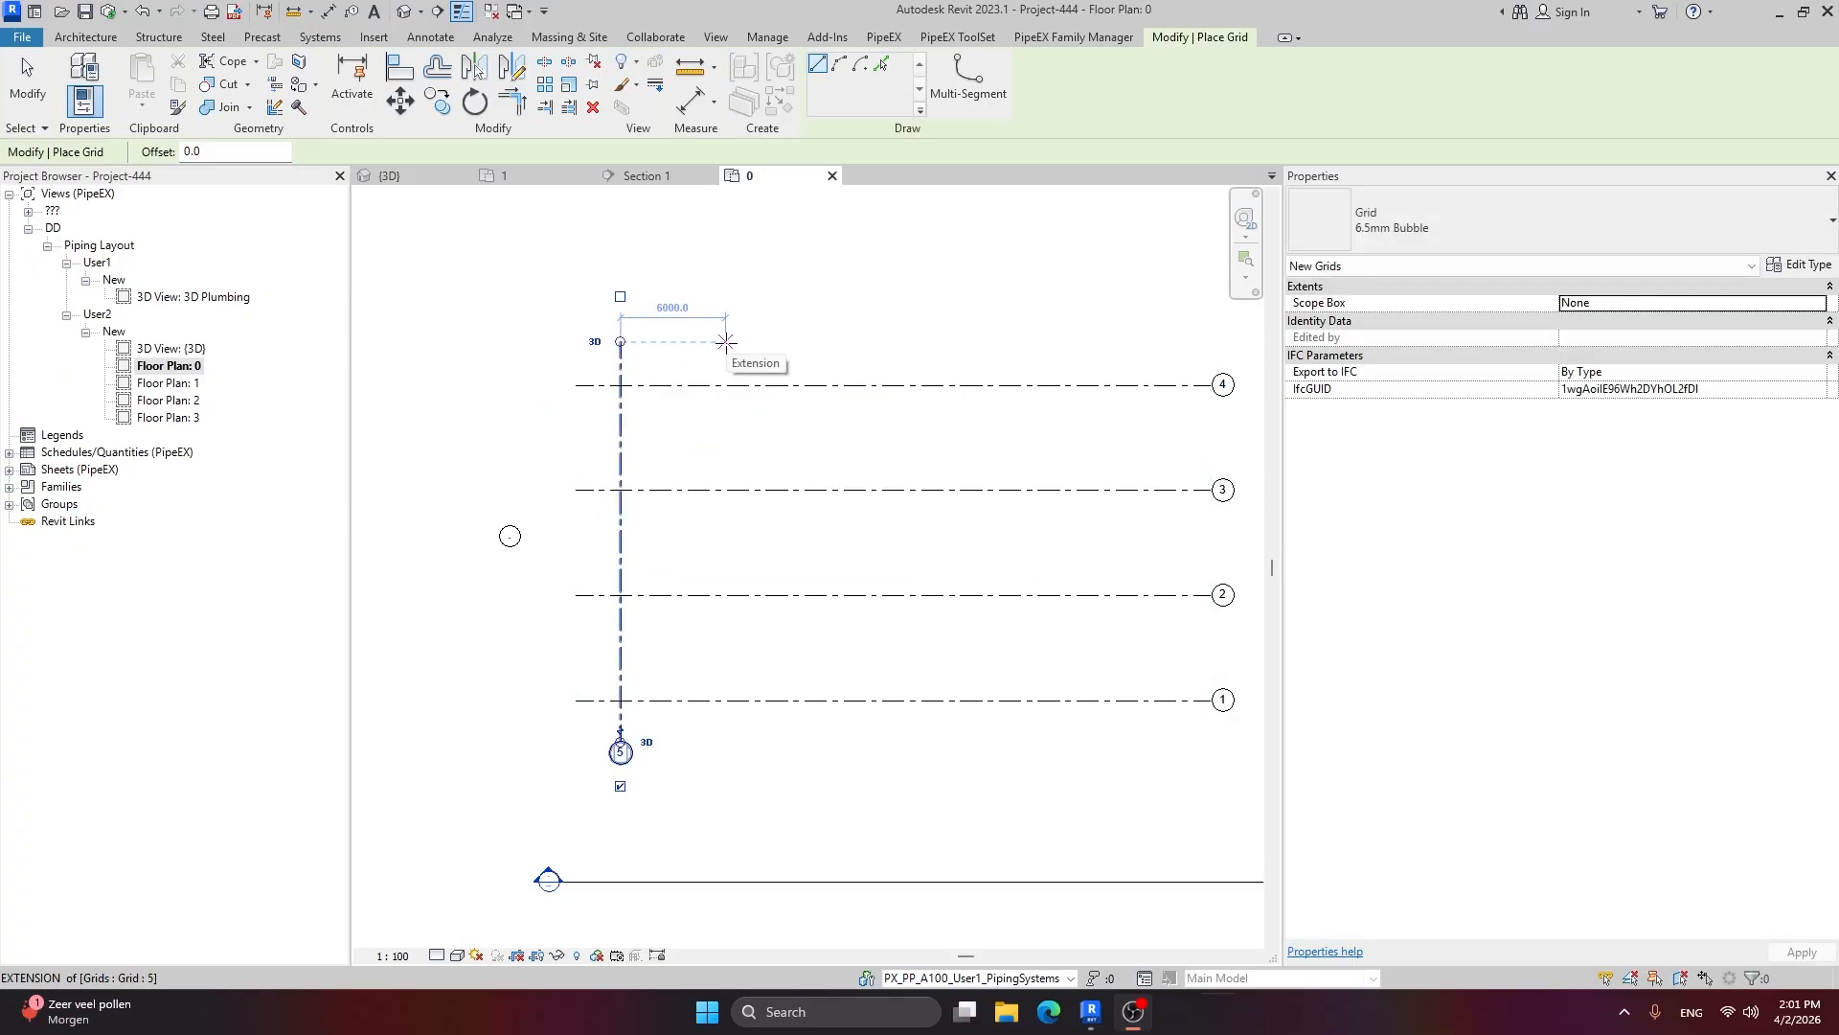
left_click(725, 342)
left_click(726, 738)
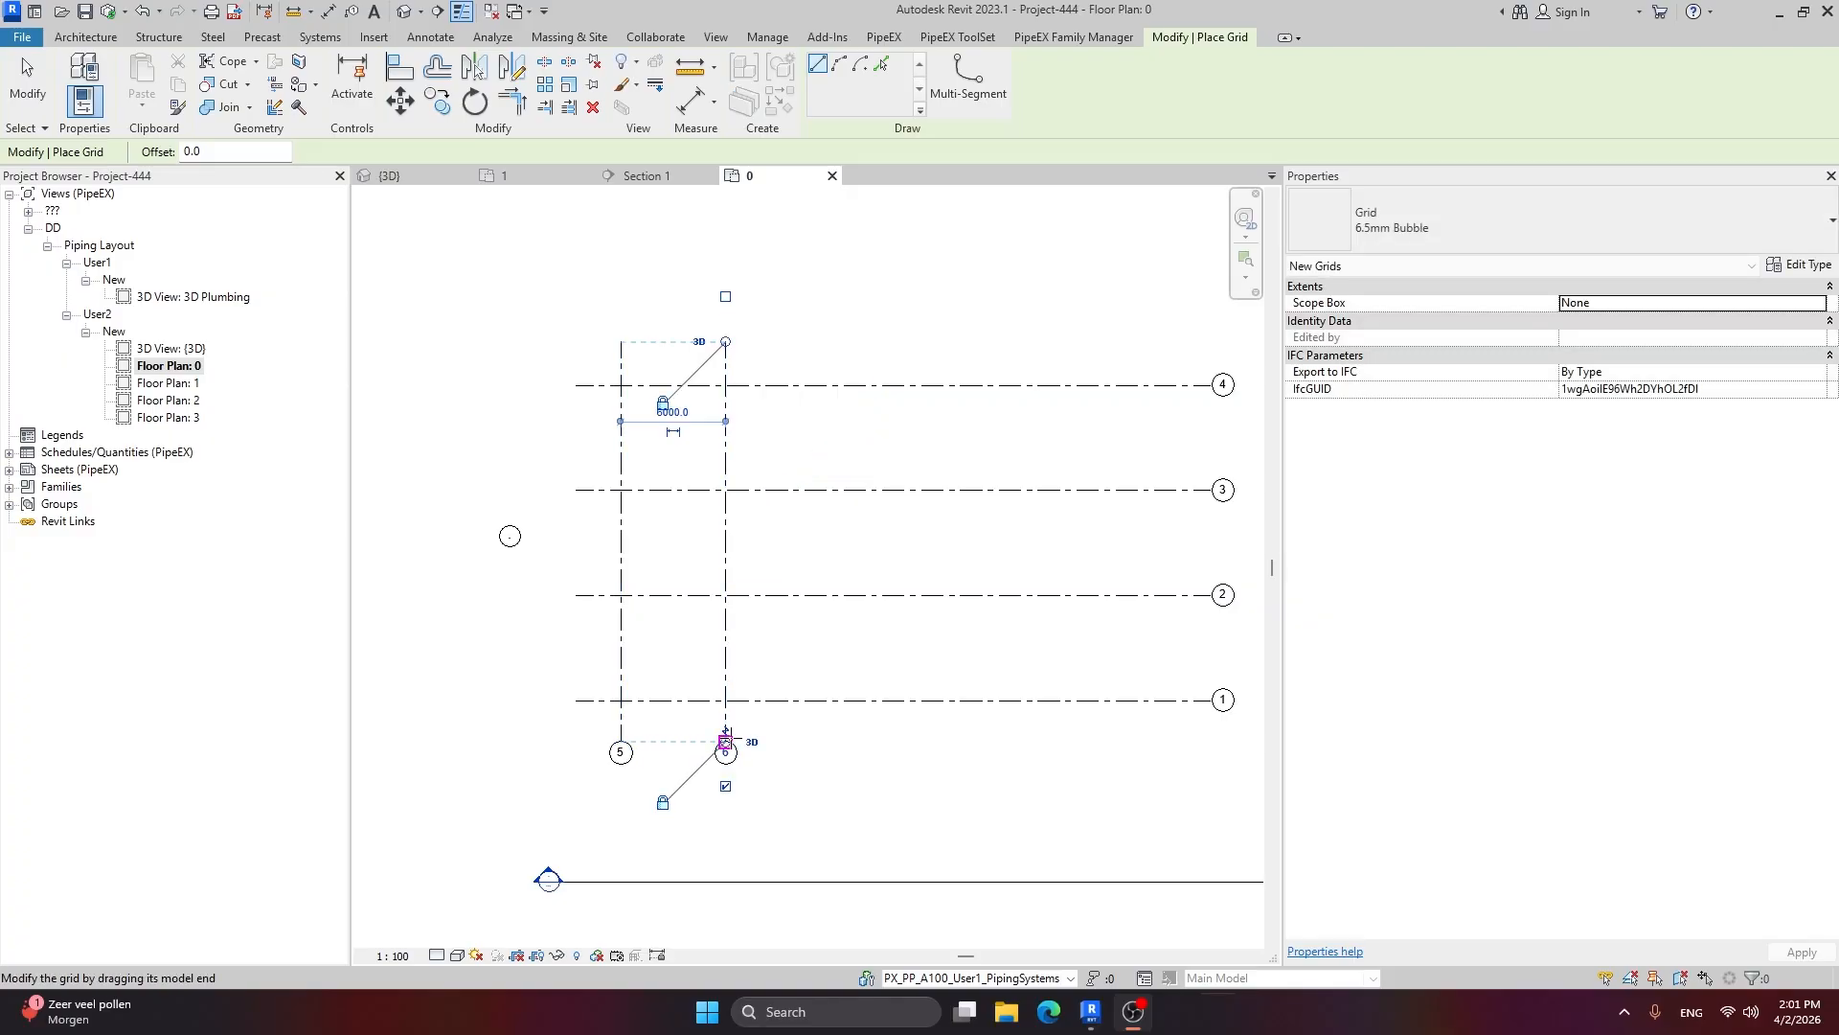
left_click(829, 342)
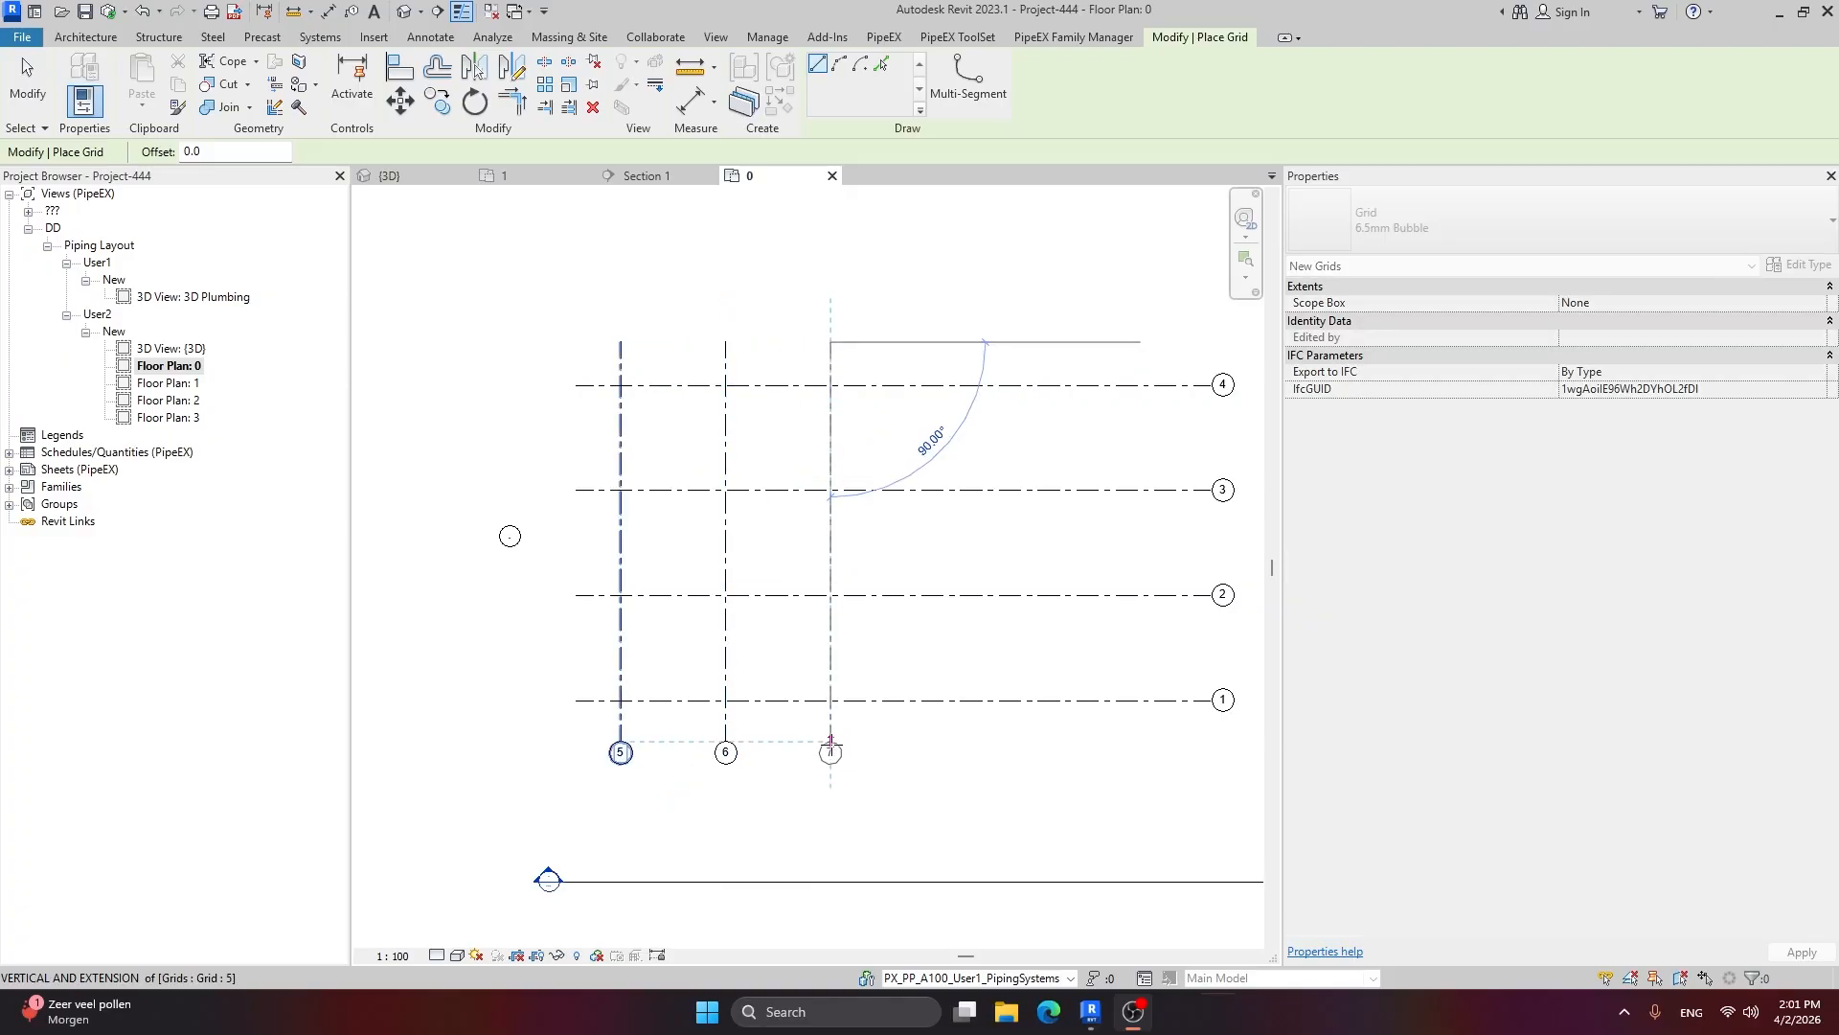
left_click(830, 740)
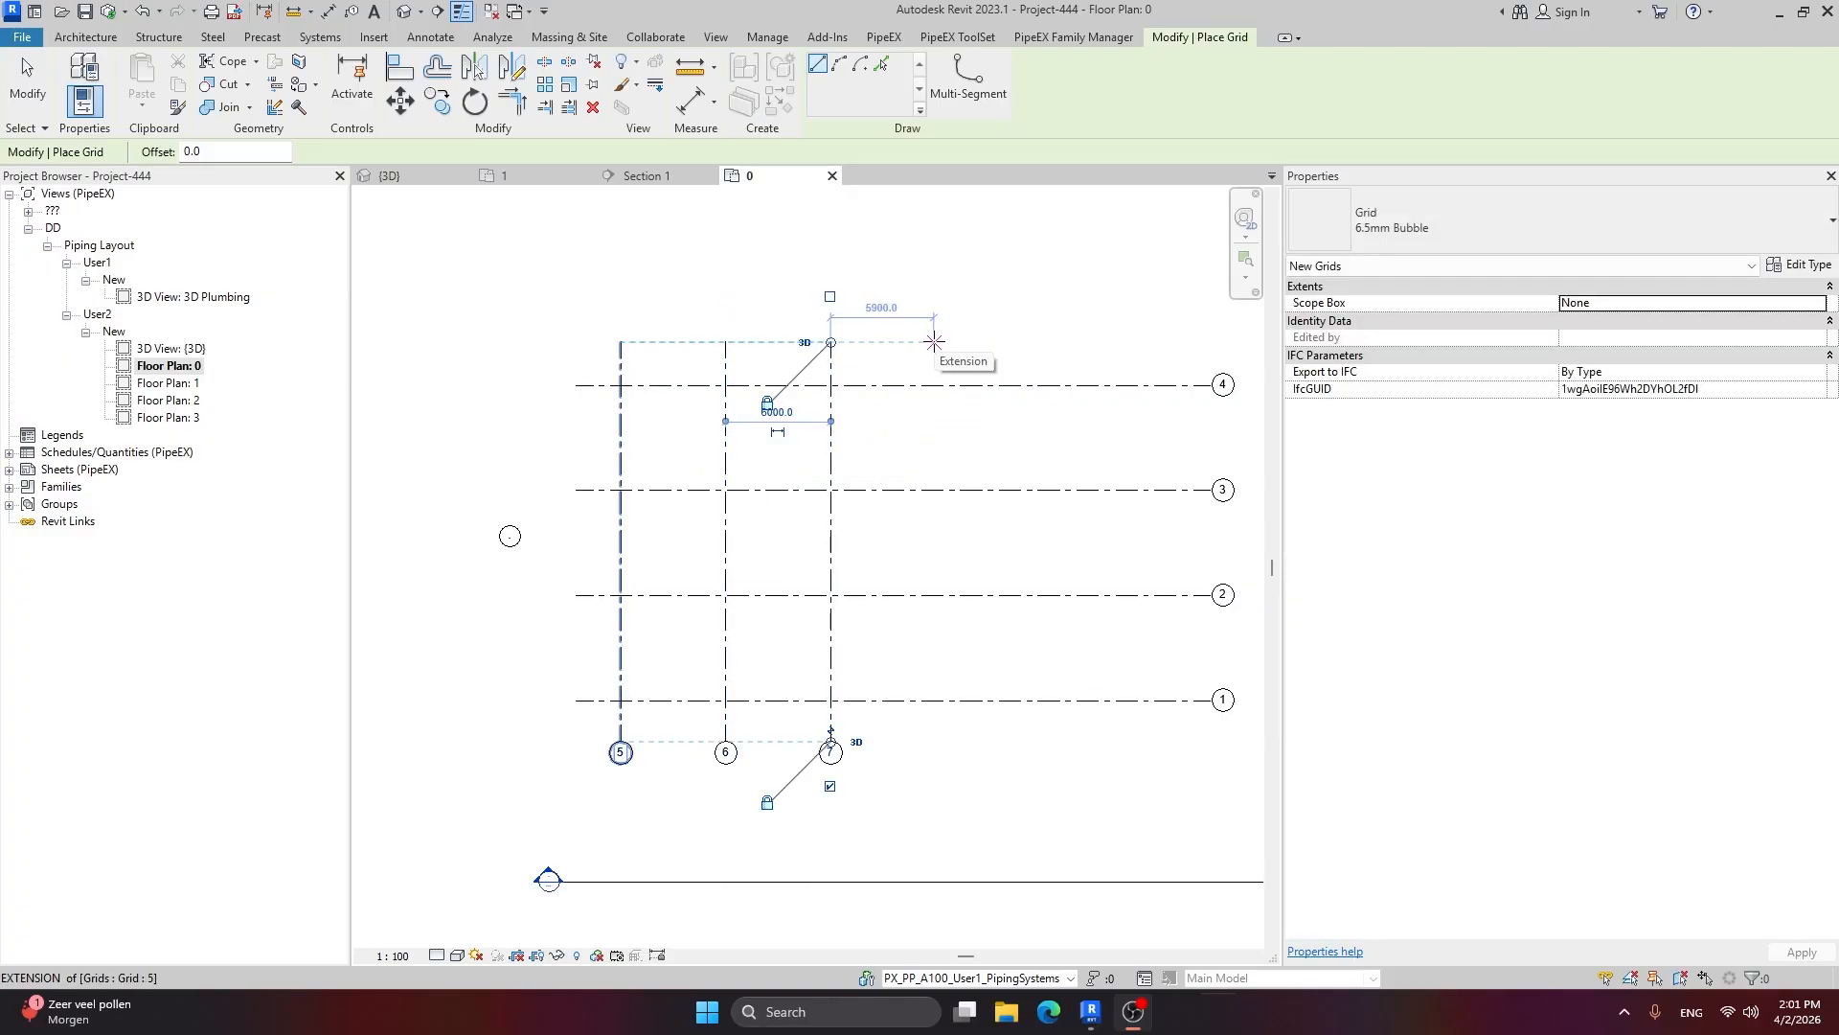
left_click(935, 342)
left_click(935, 740)
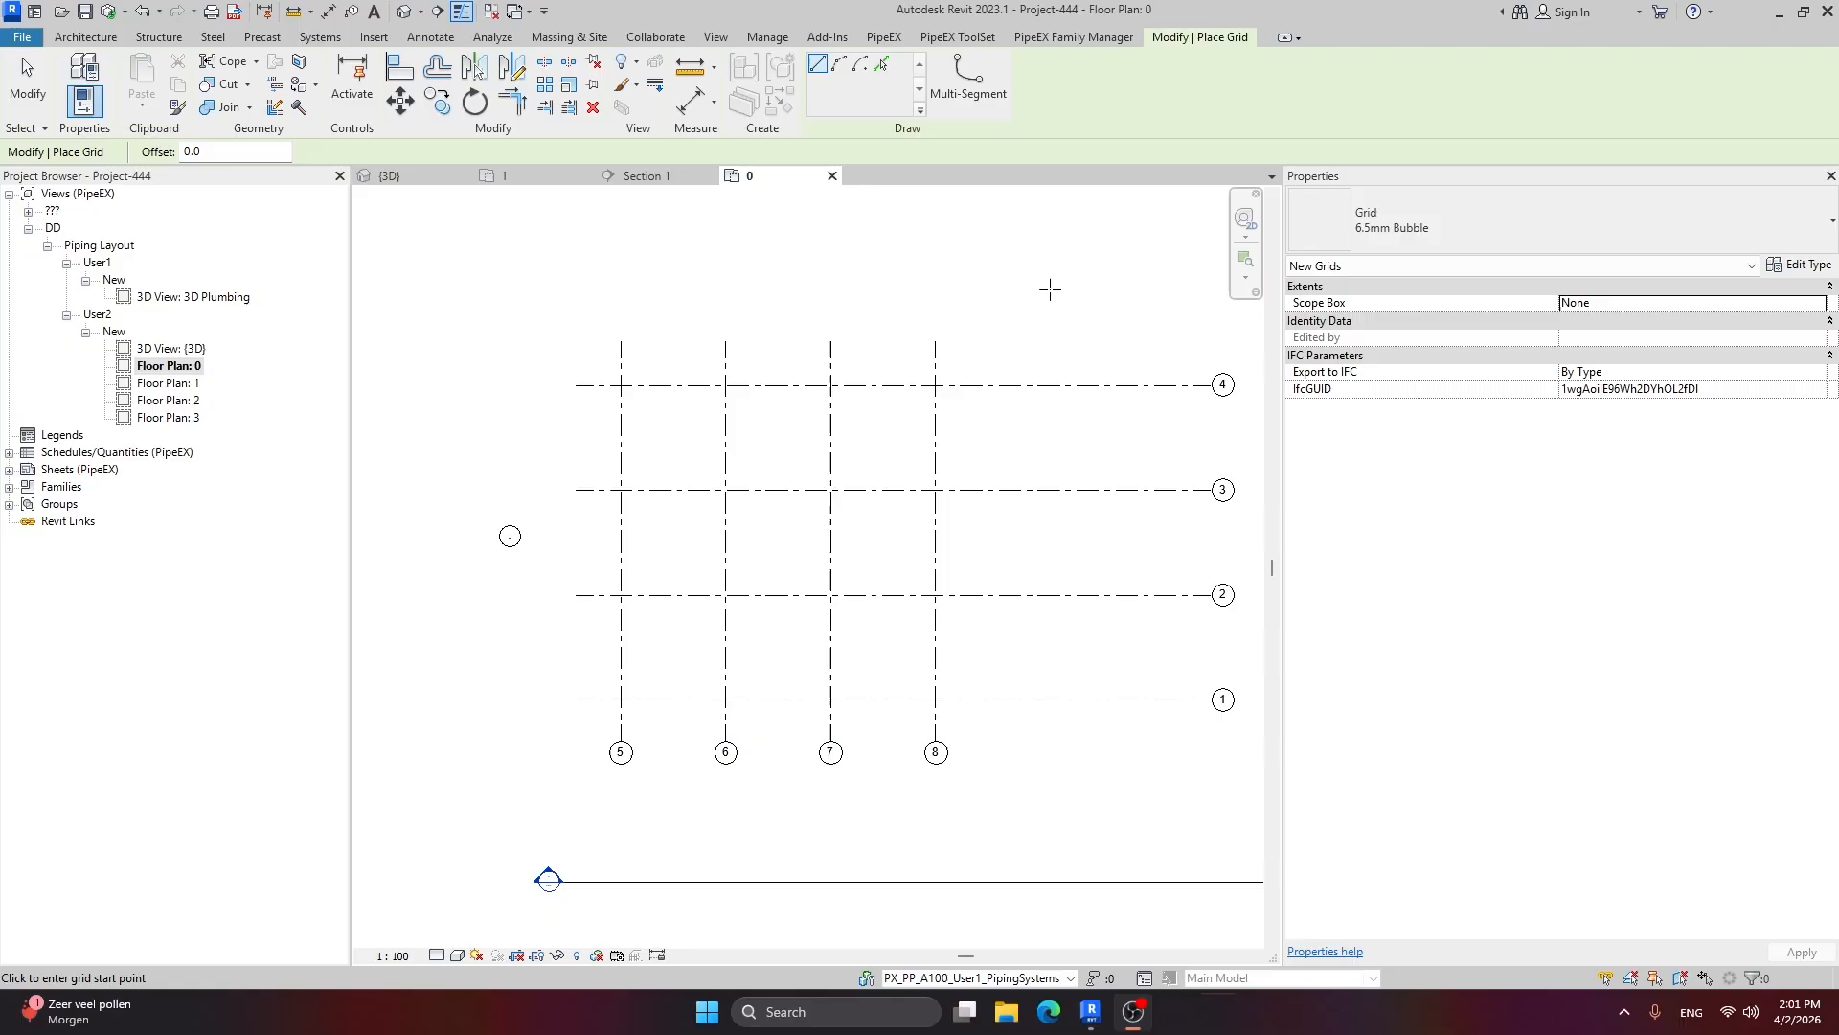
key("Escape")
Step: Shorten the upper ends of the vertical grids to grid 4 and the left ends of the horizontal grids to grid 5
left_click(620, 747)
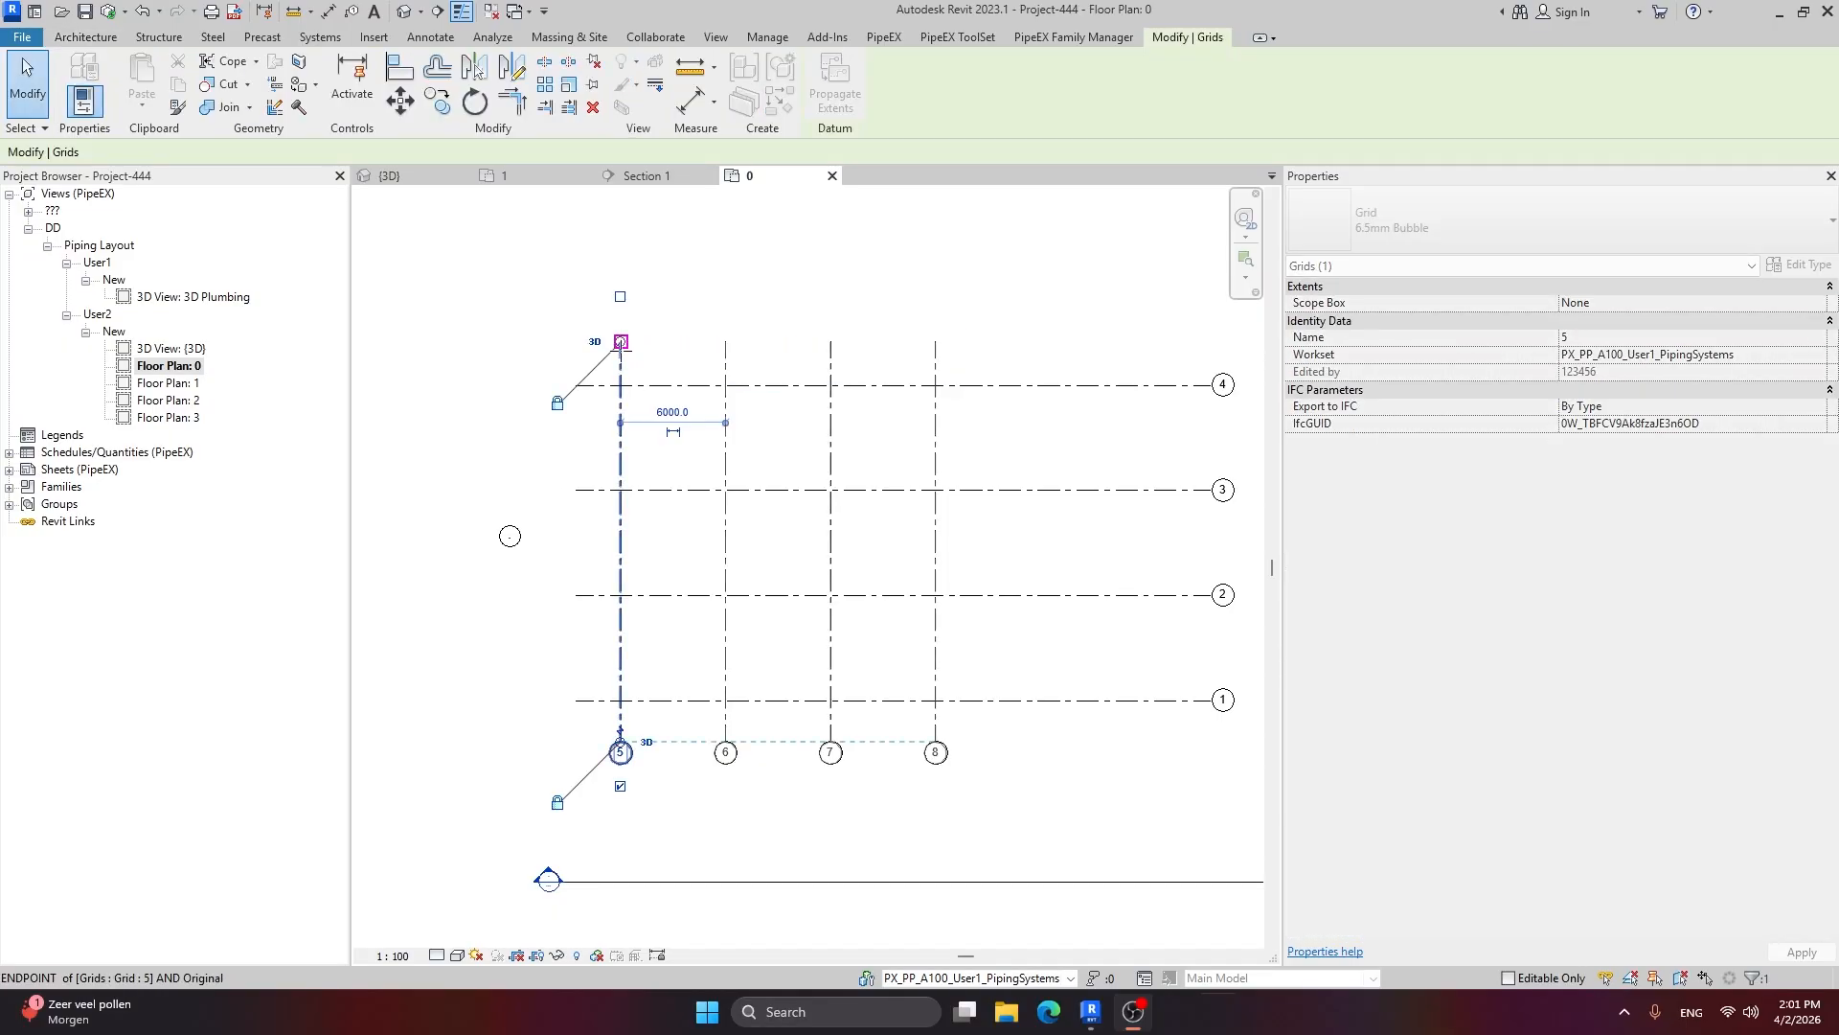
left_click(584, 385)
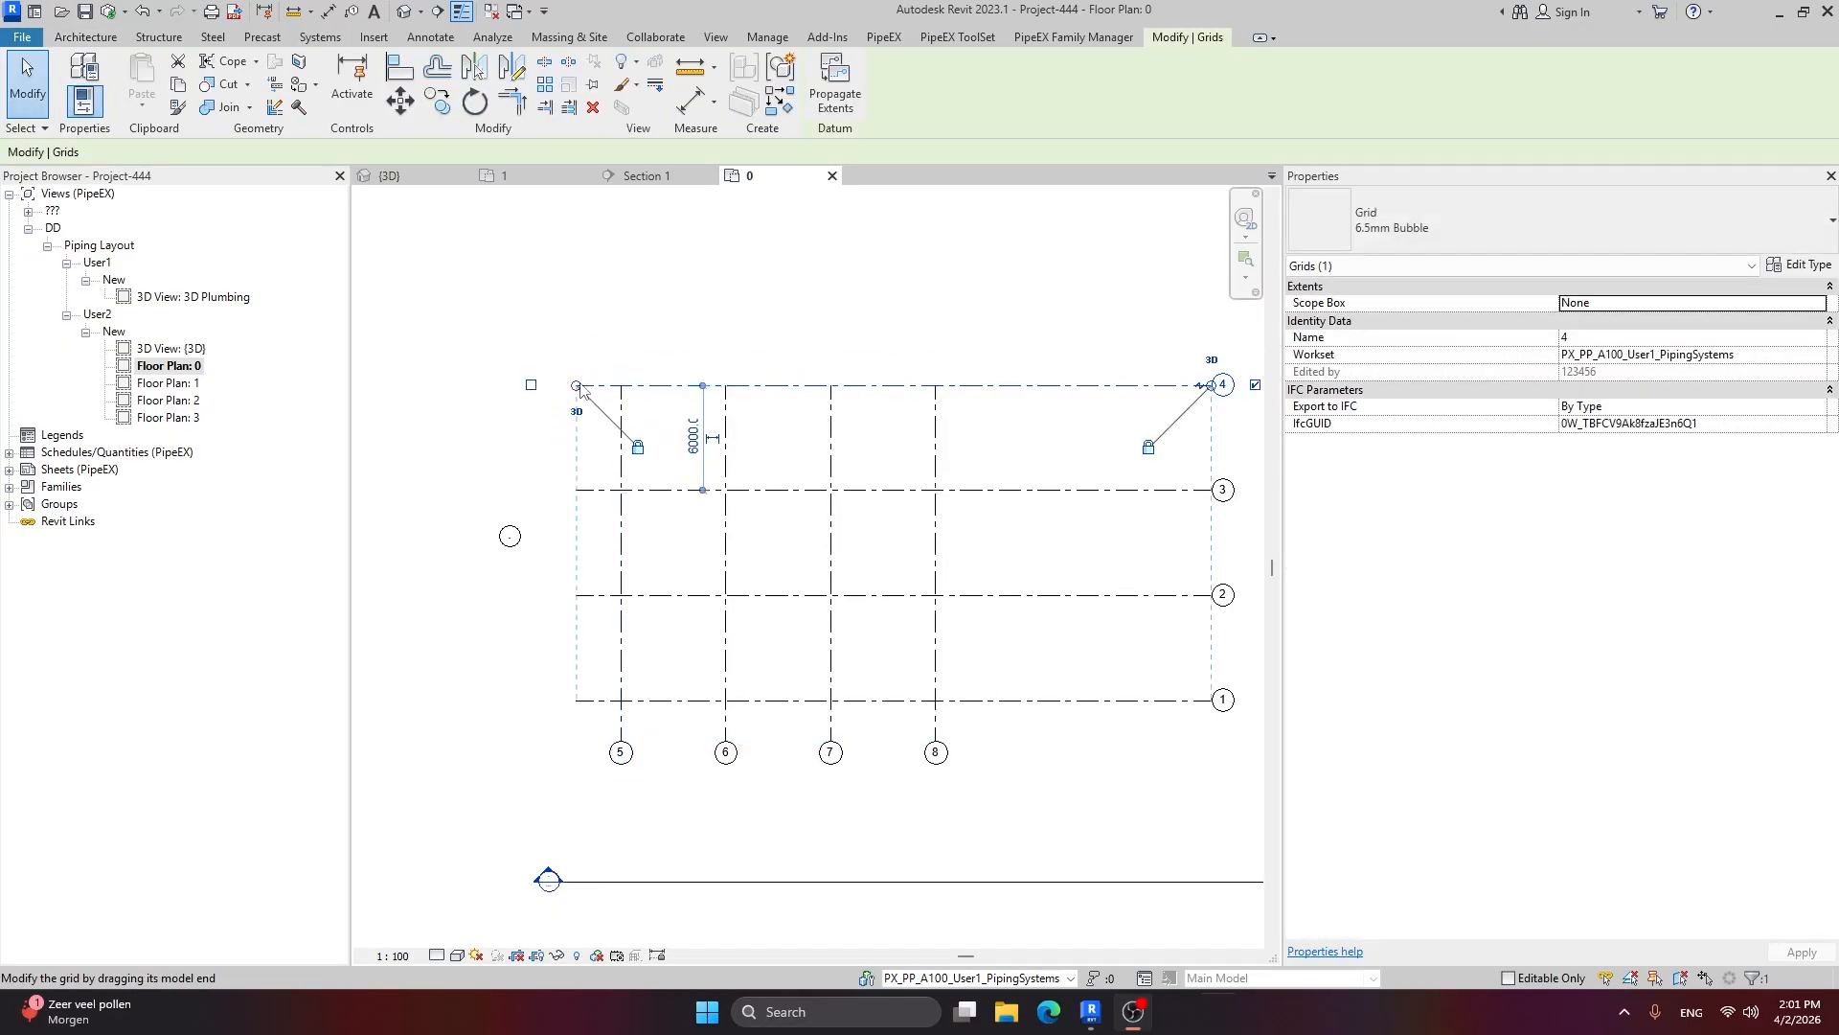
left_click(664, 336)
scroll(722, 537, "up", 3)
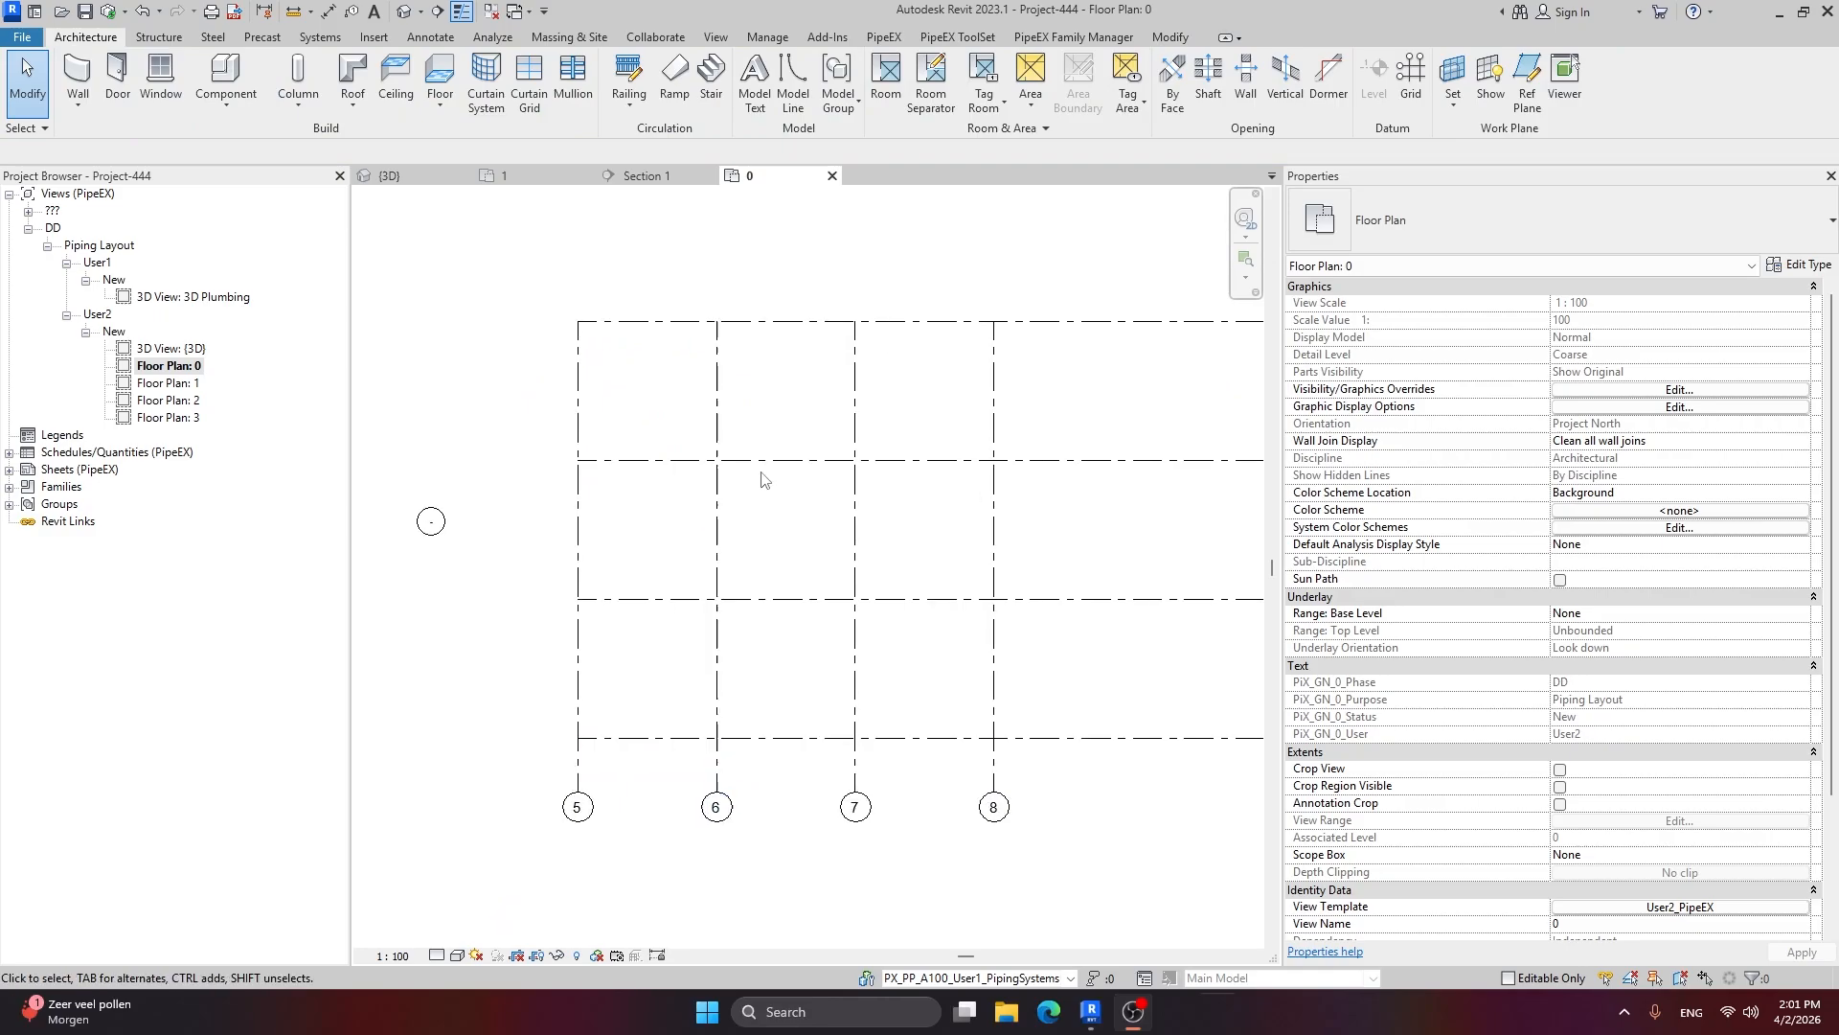
middle_click_drag(772, 487, 756, 492)
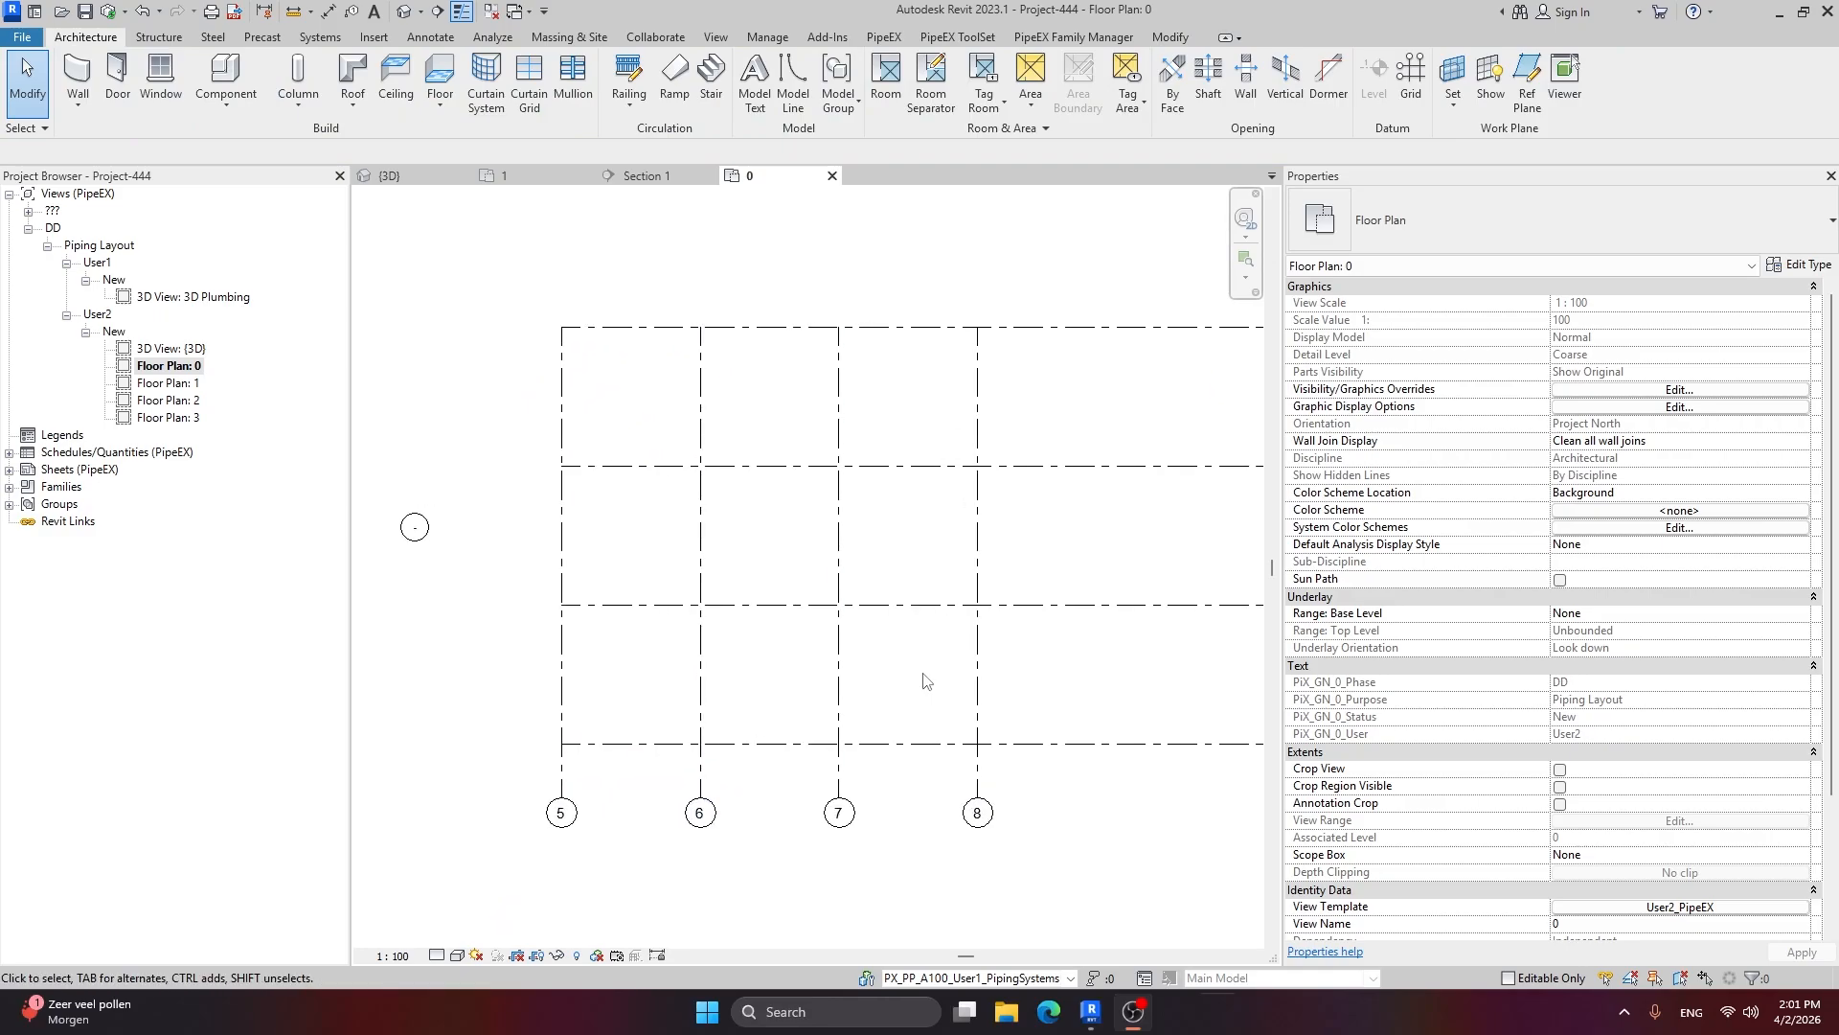
scroll(766, 728, "up", 2)
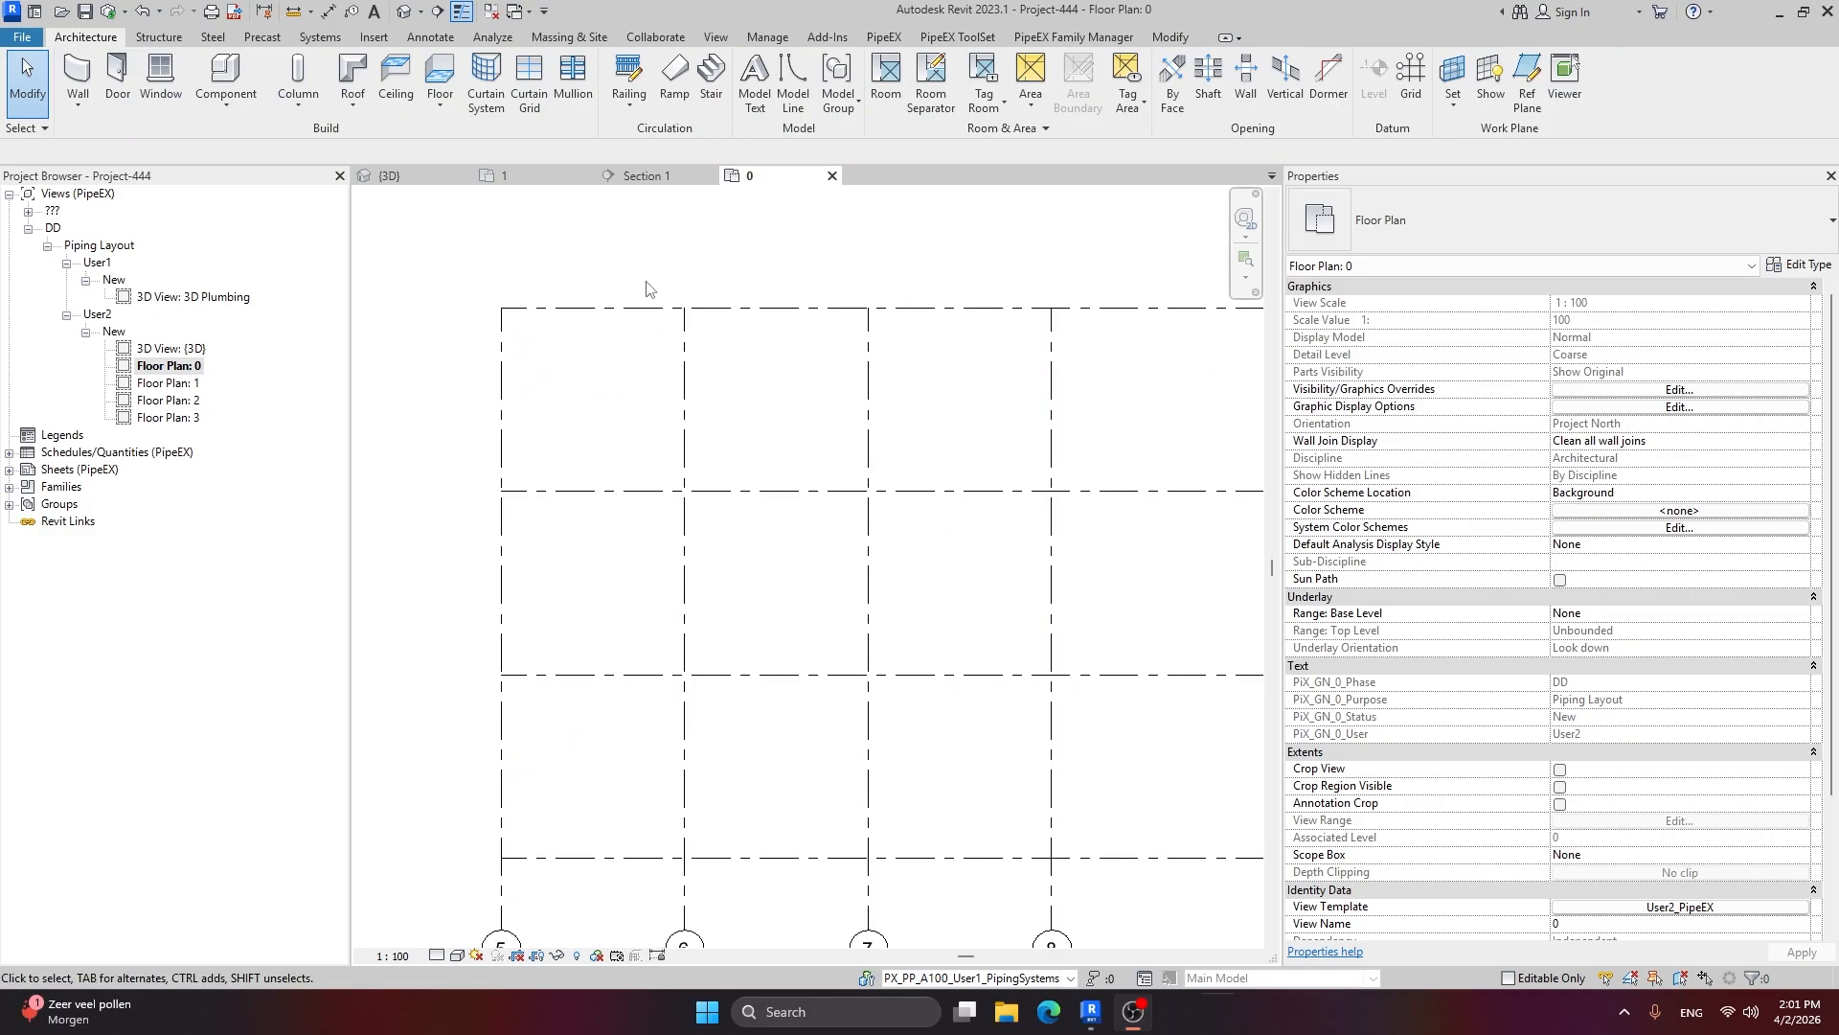
middle_click_drag(770, 750, 757, 743)
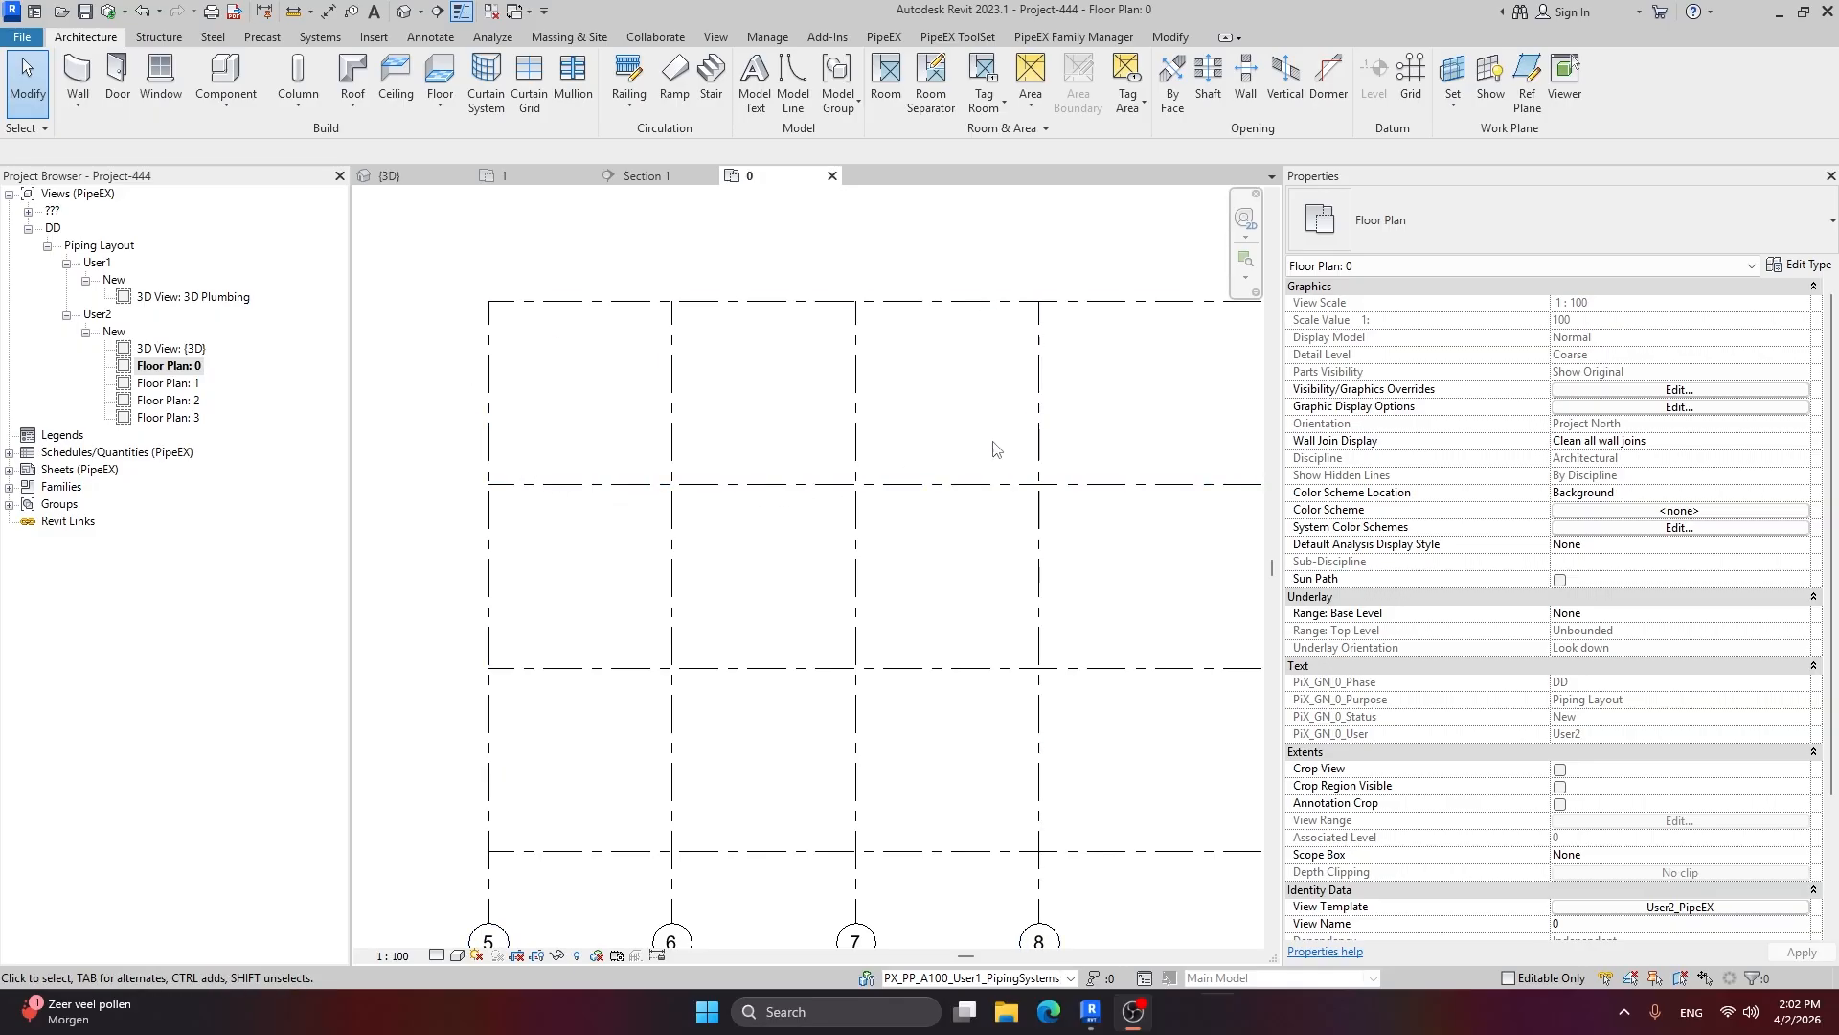
Step: Create an 18000 by 6000 rectangular filled region between grids 1 and 2, spanning from grid 5 to grid 8
left_click(431, 36)
left_click(535, 96)
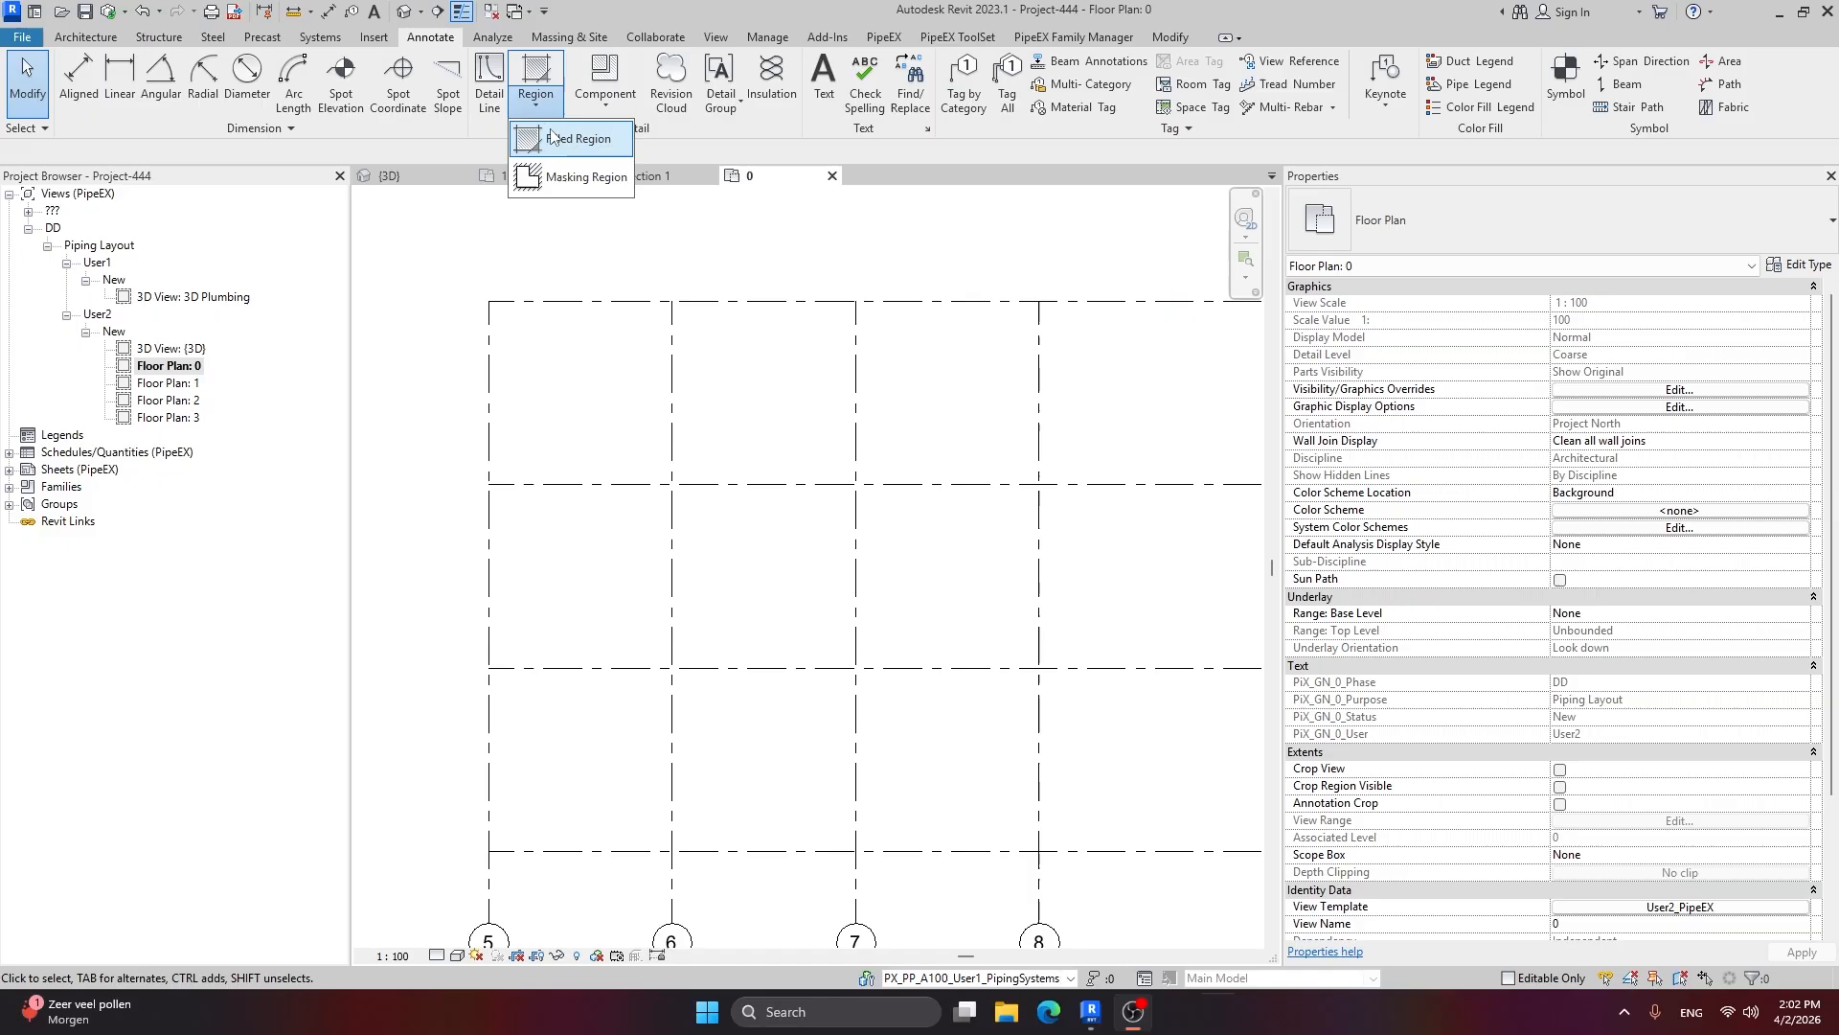
left_click(578, 141)
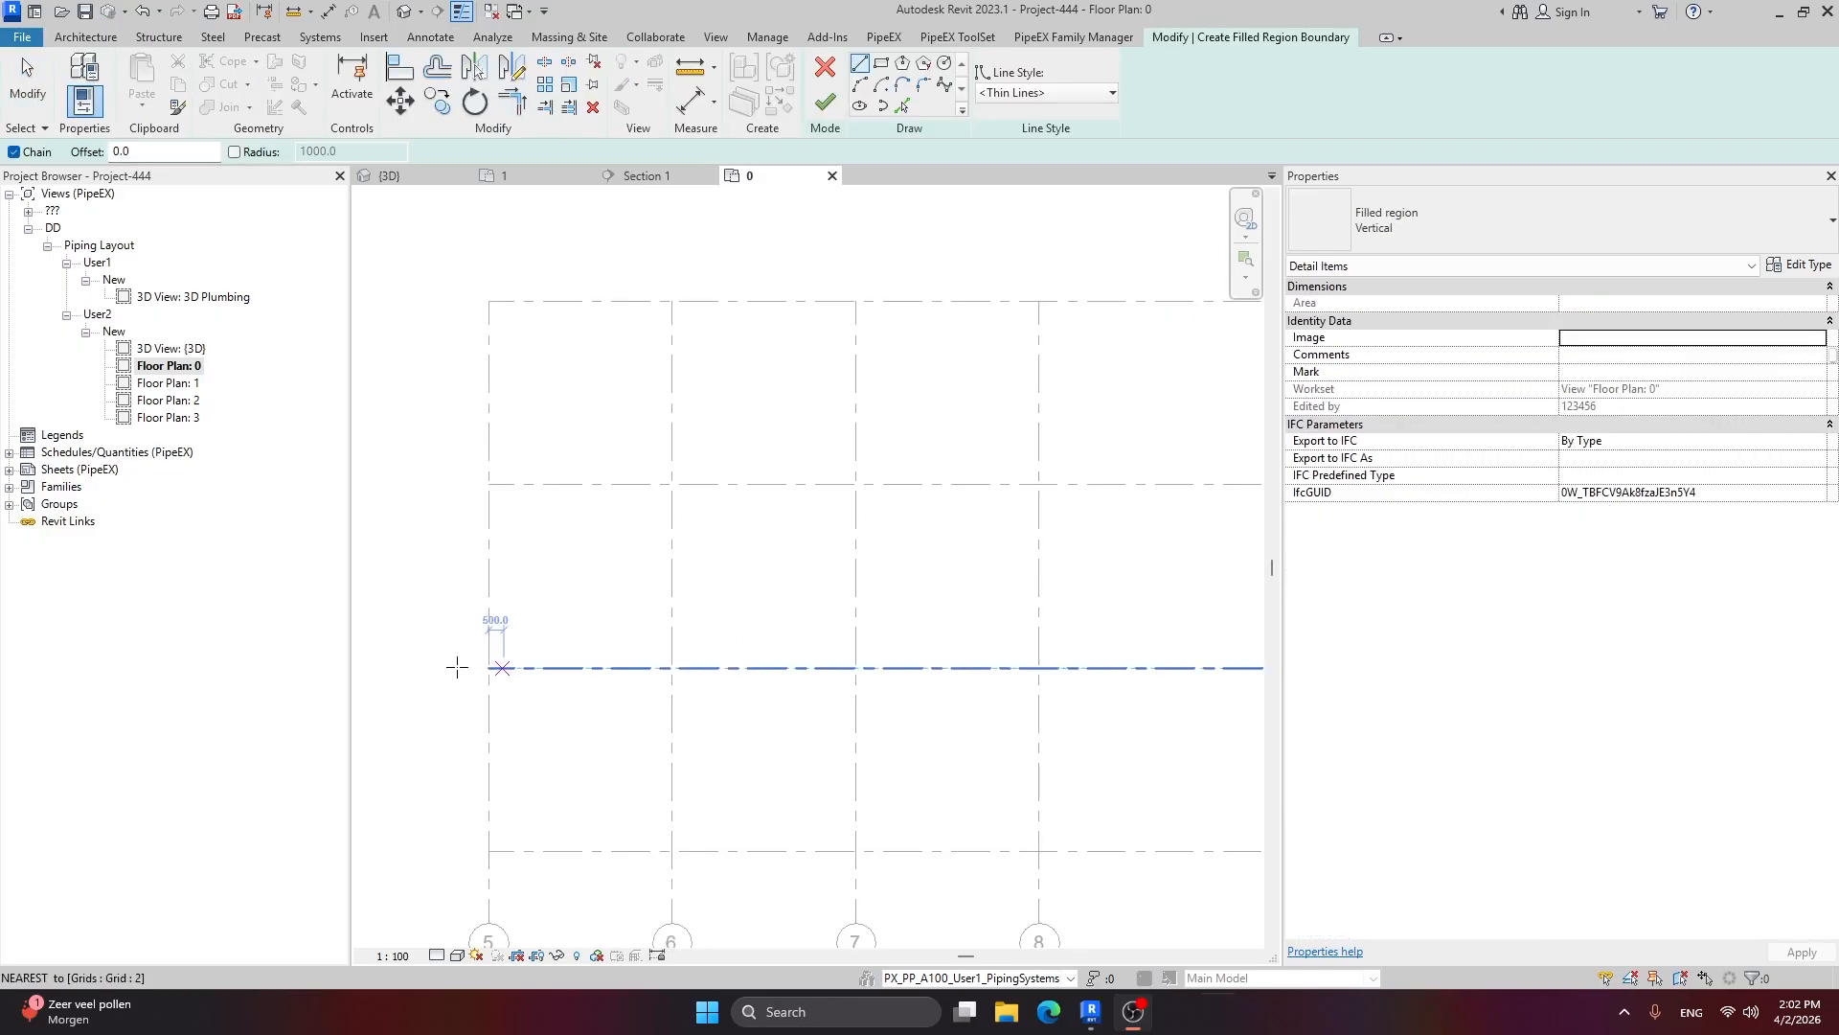
left_click(880, 63)
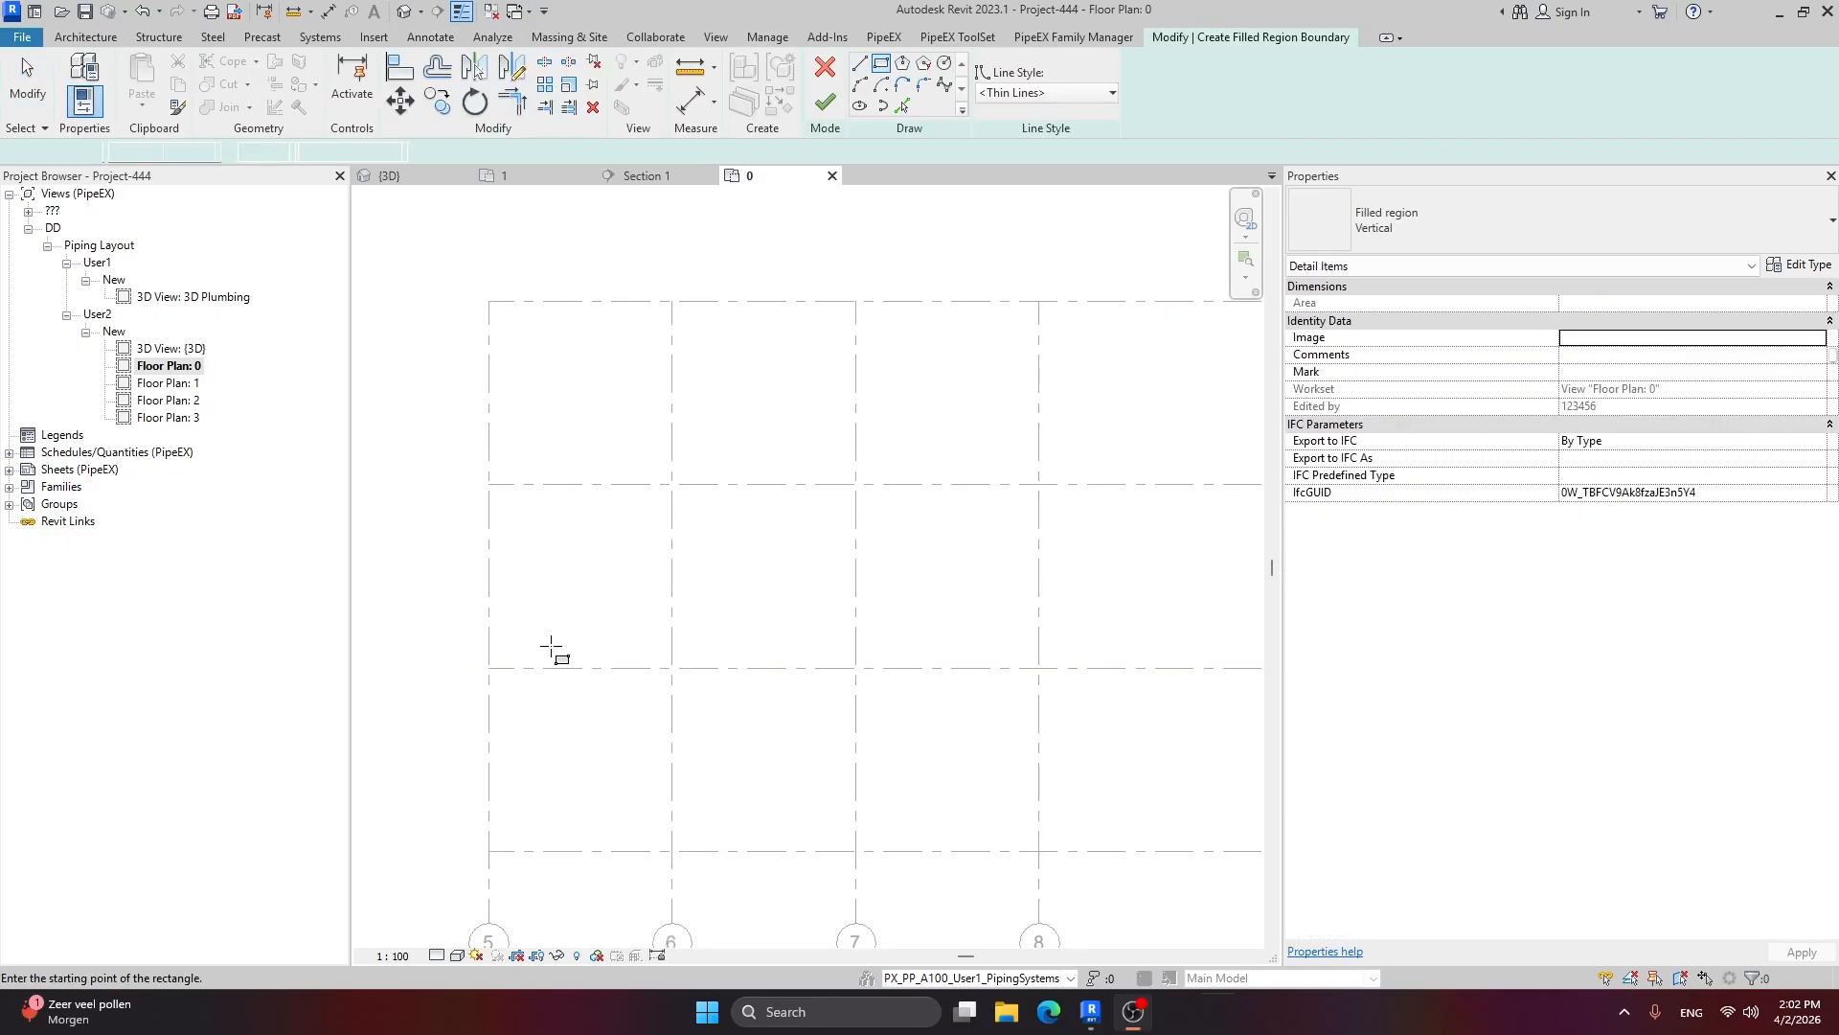
left_click(489, 668)
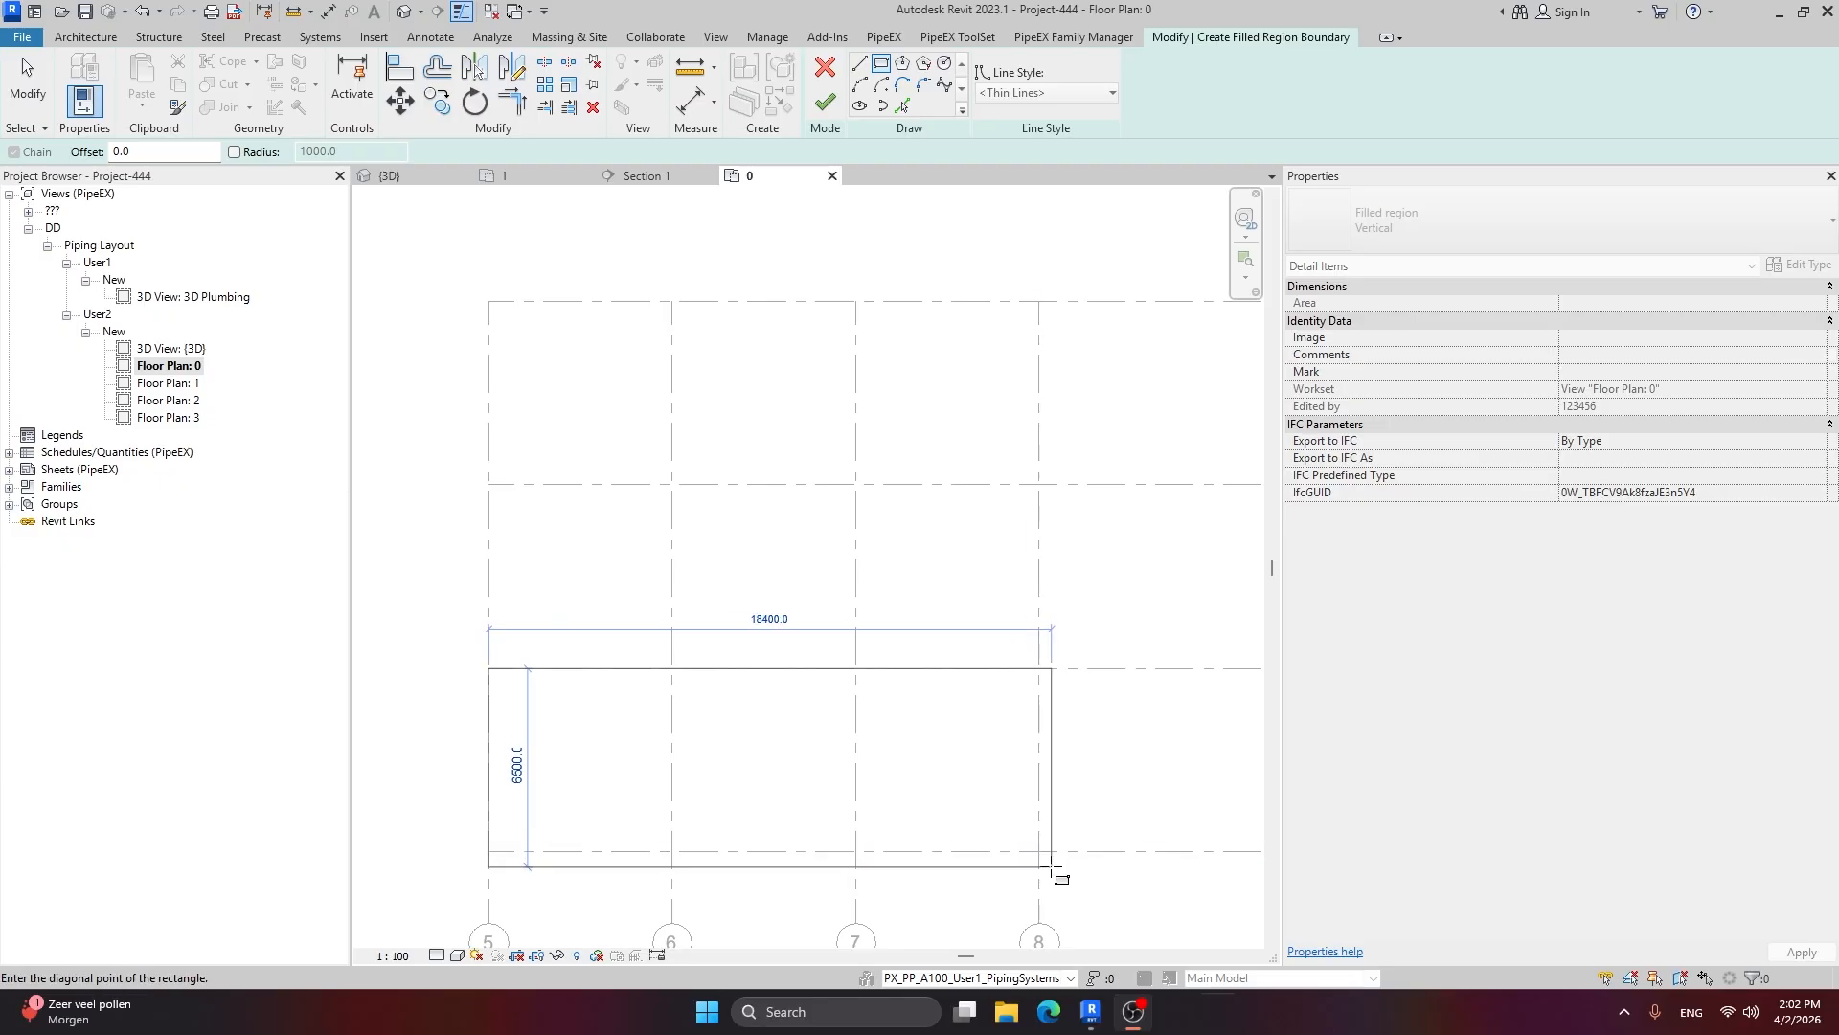
left_click(1039, 851)
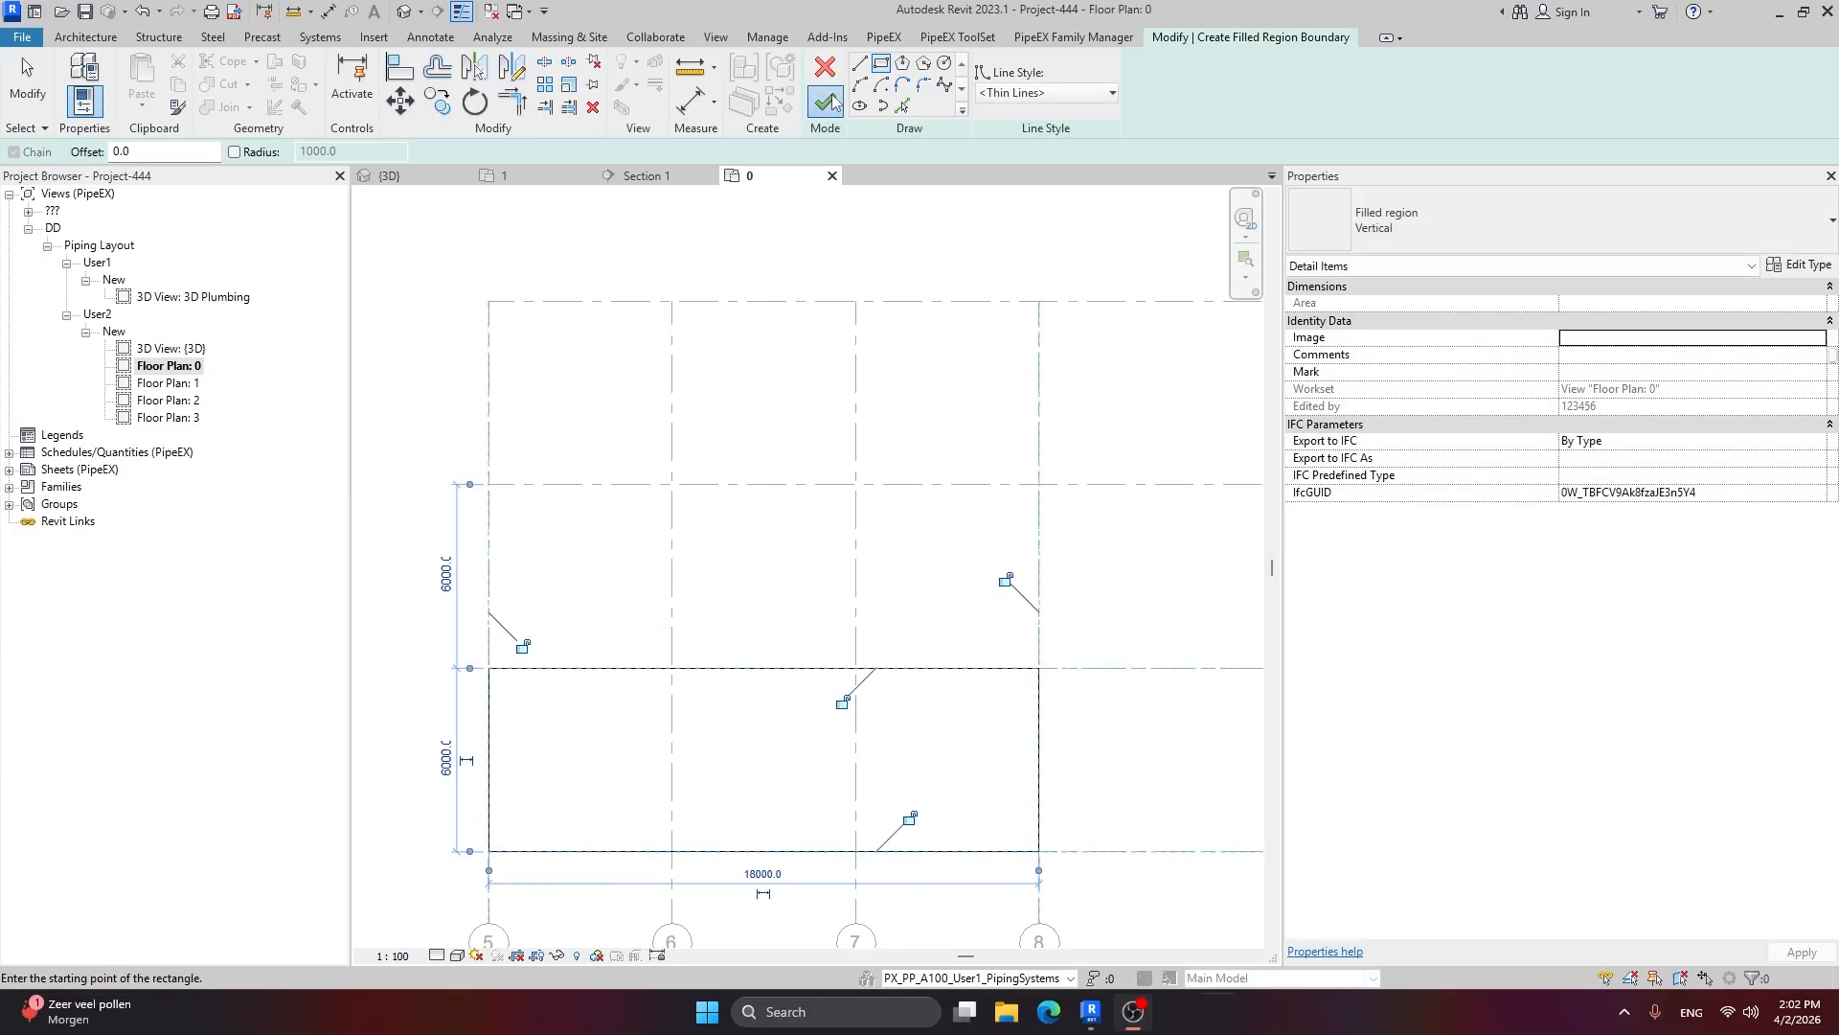
left_click(825, 102)
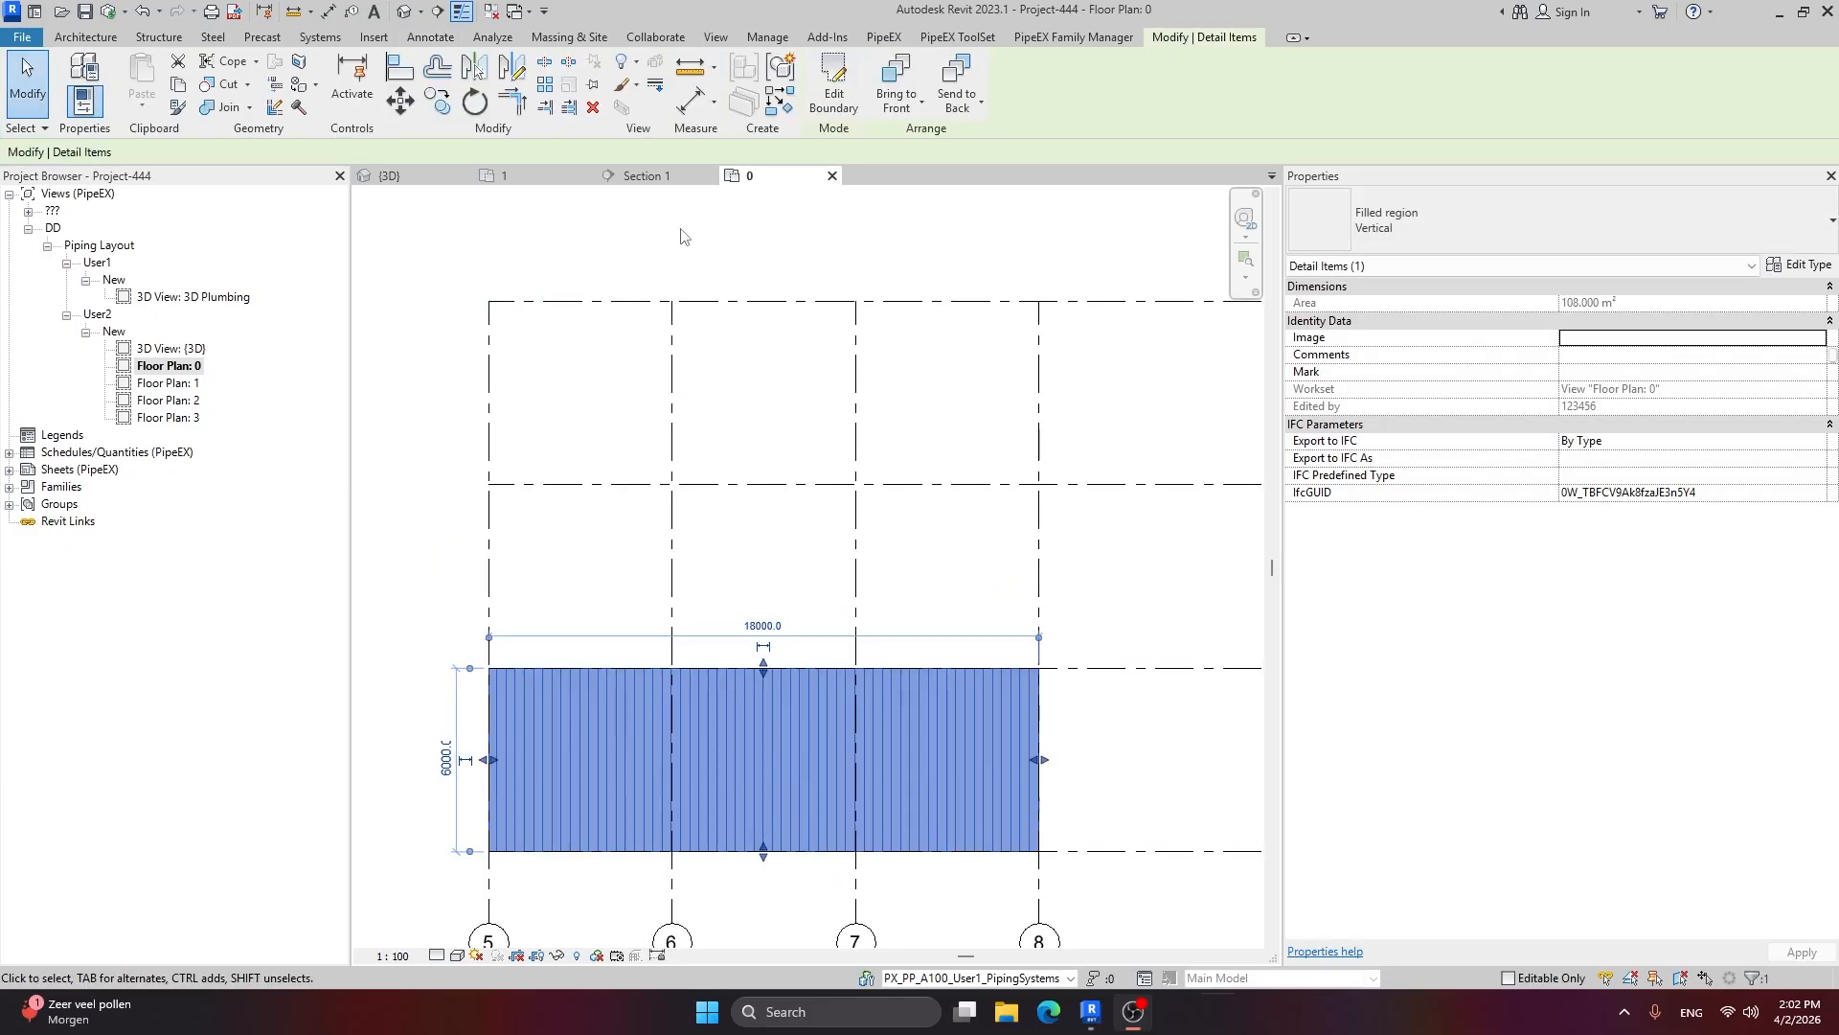
left_click(737, 277)
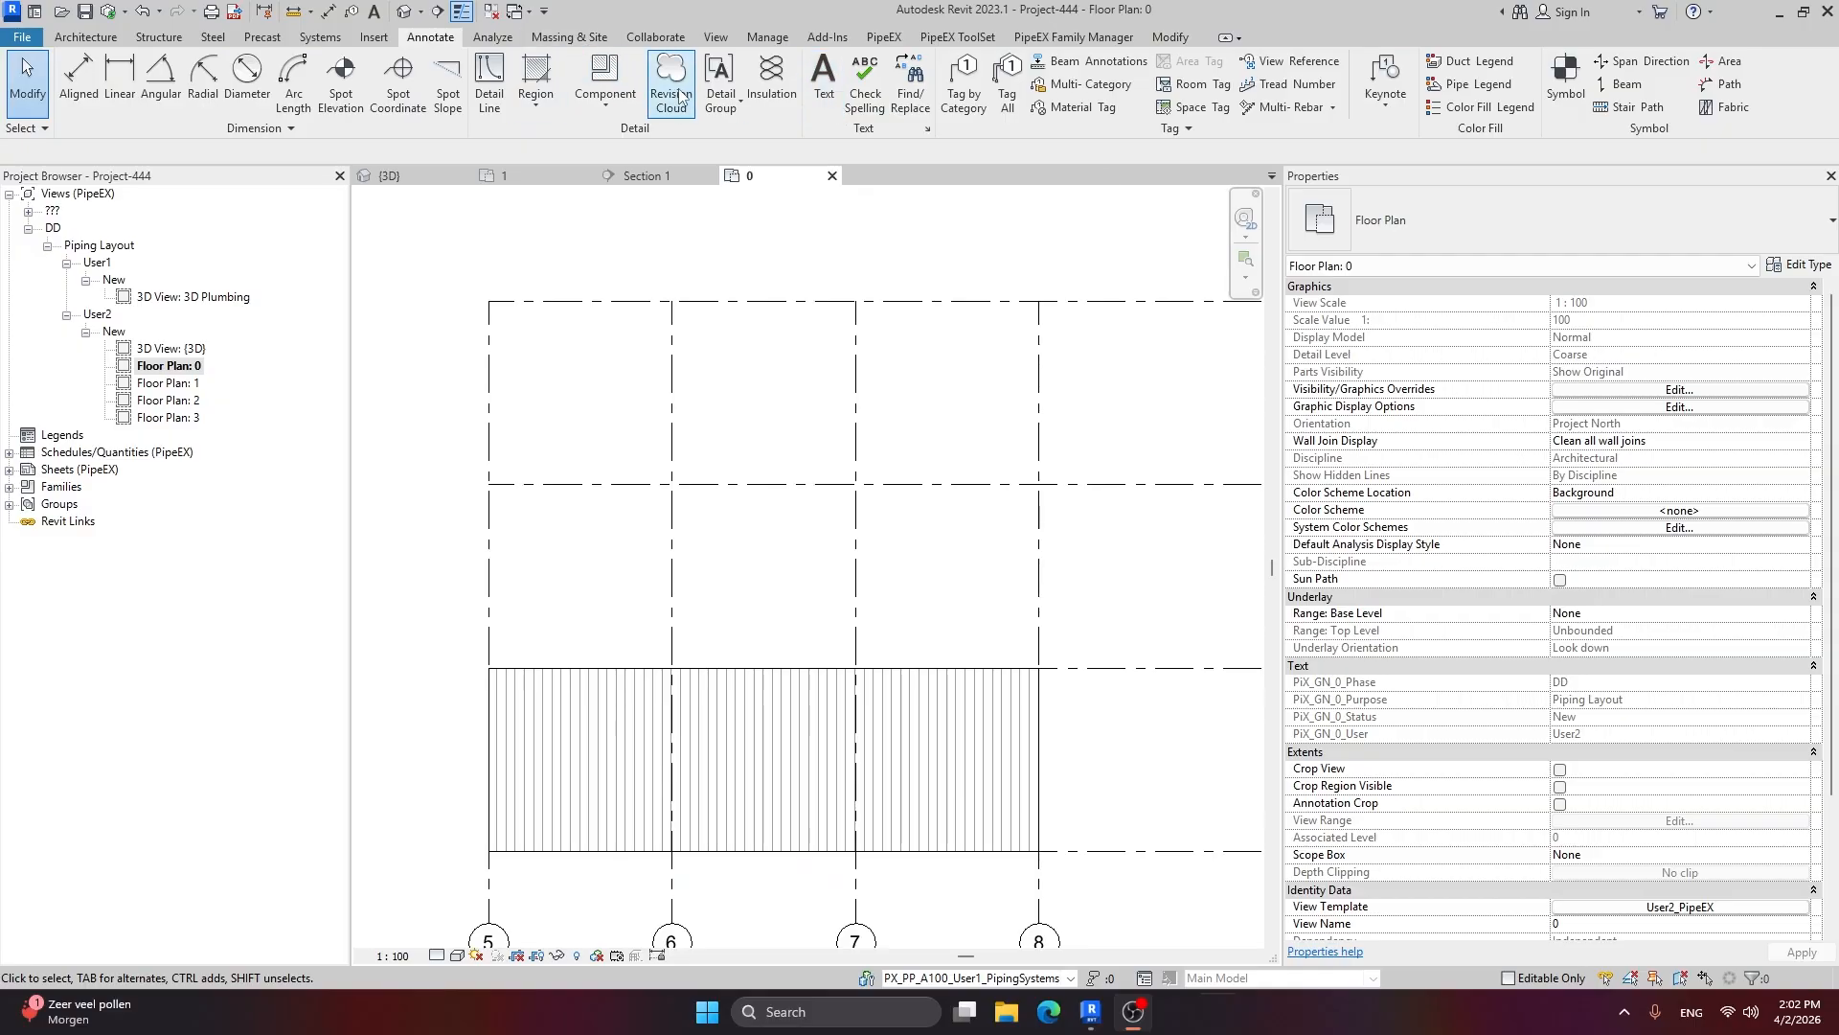
Step: Create a second 18000 by 6000 rectangular filled region between grids 3 and 4, spanning from grid 5 to grid 8
left_click(517, 89)
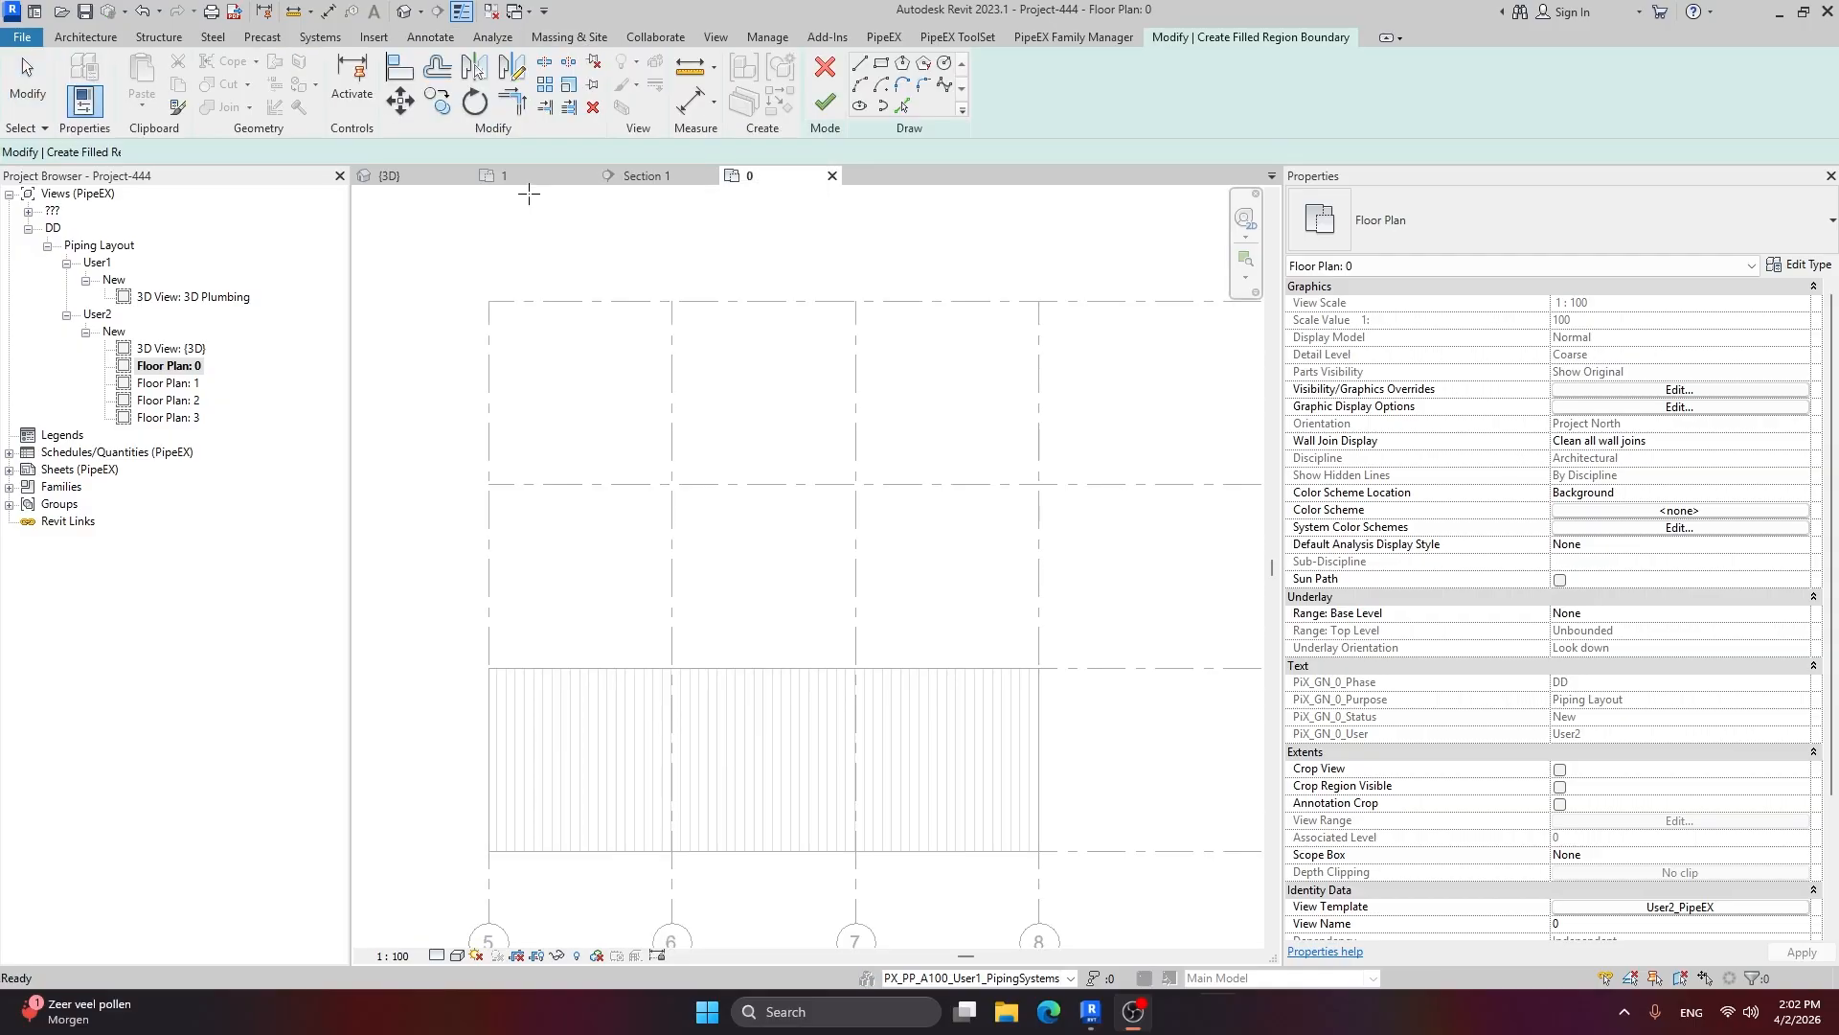
left_click(489, 300)
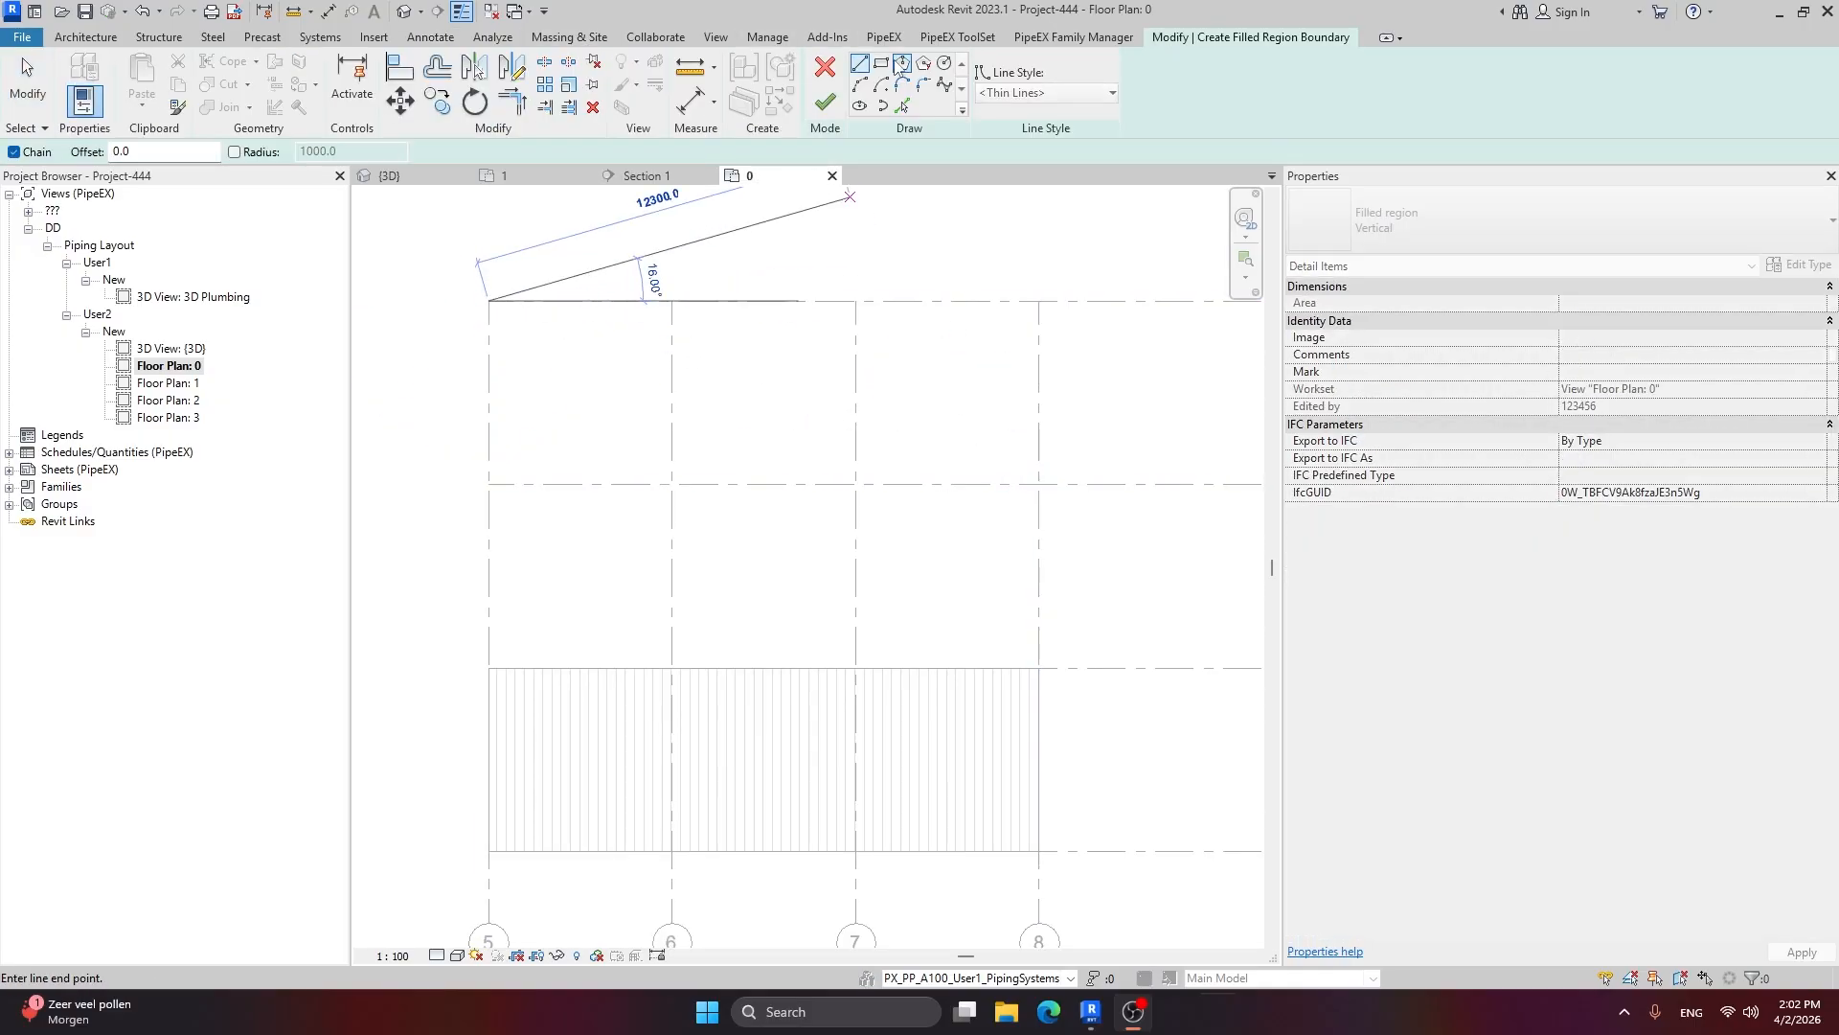
left_click(881, 63)
left_click(1039, 484)
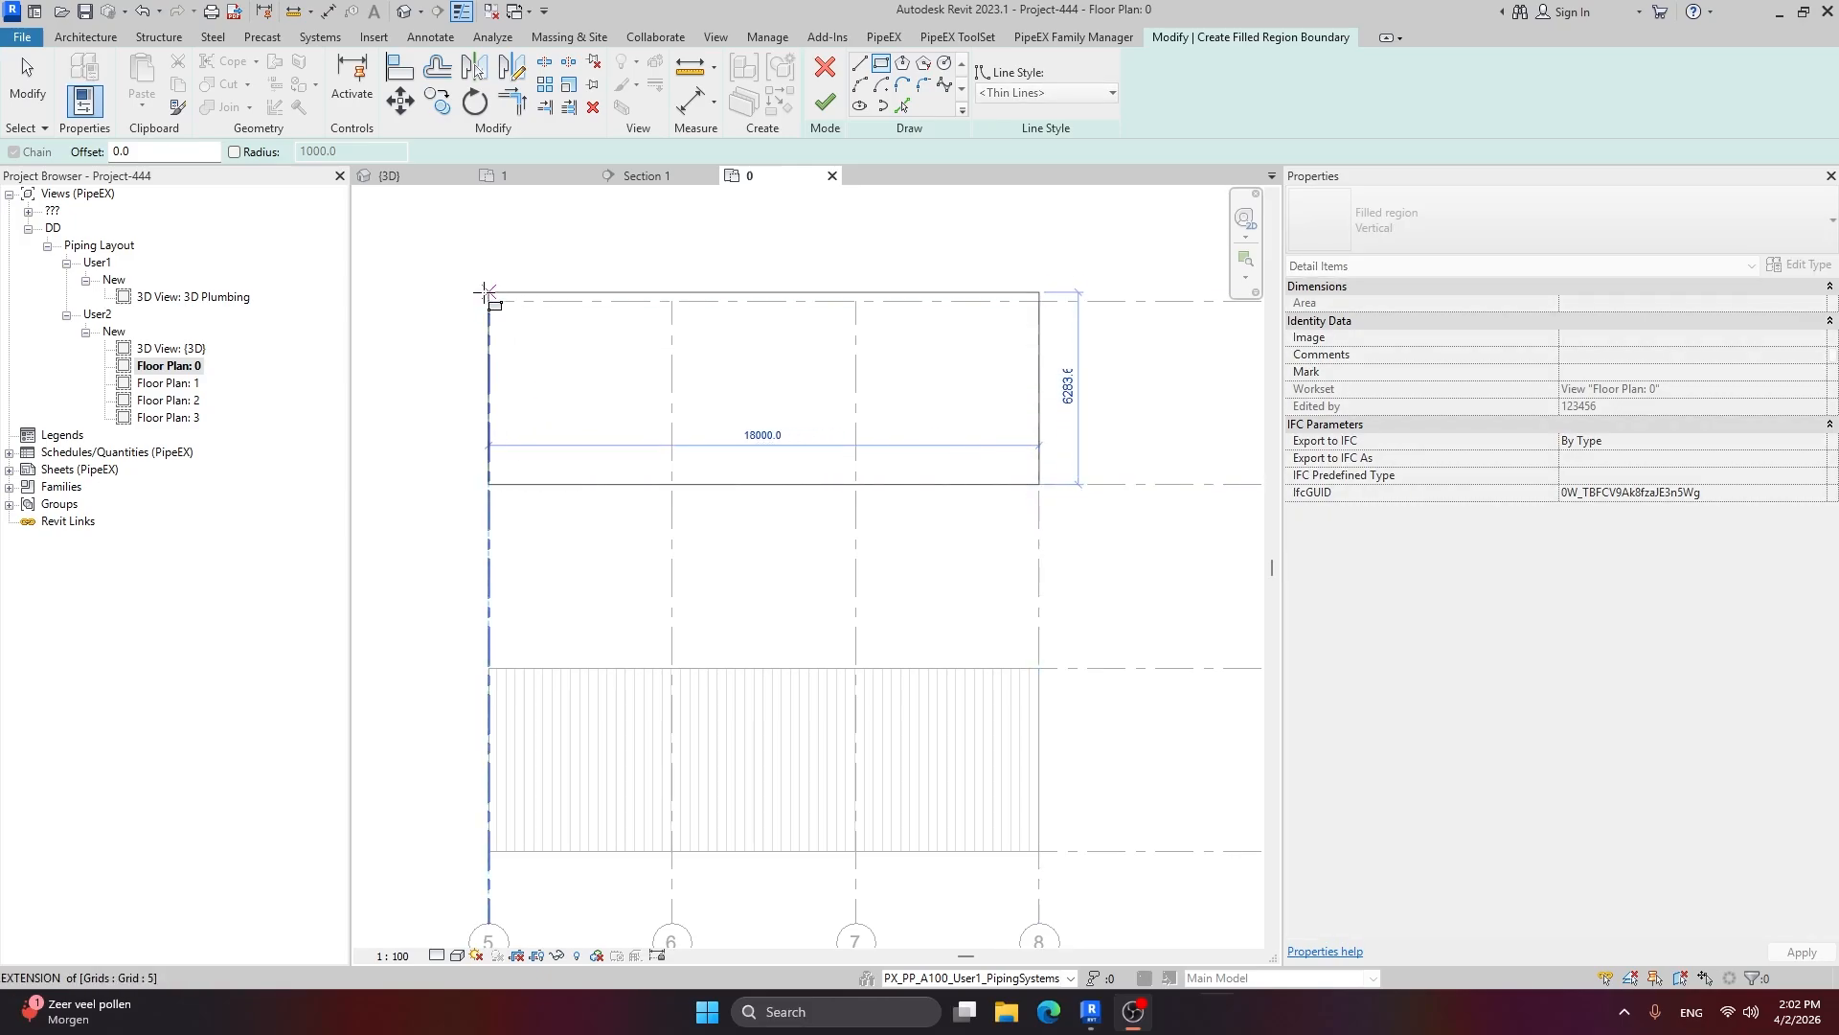
left_click(489, 300)
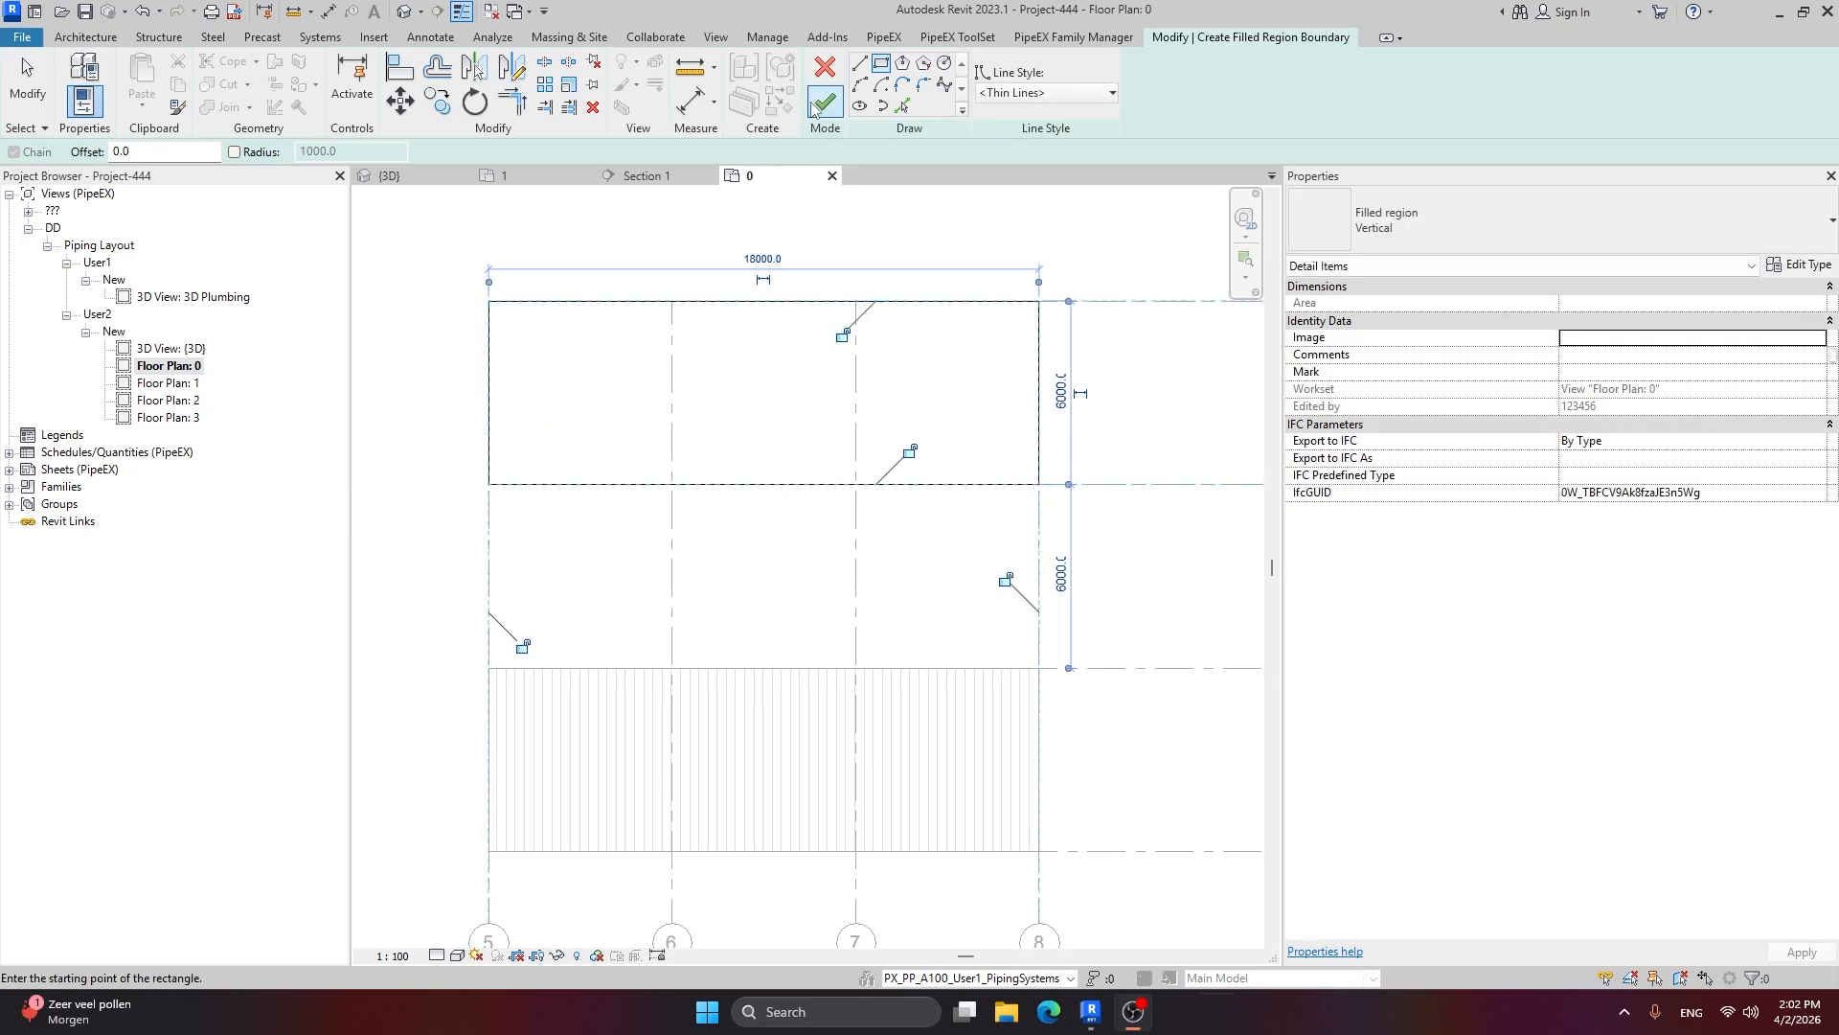
left_click(825, 103)
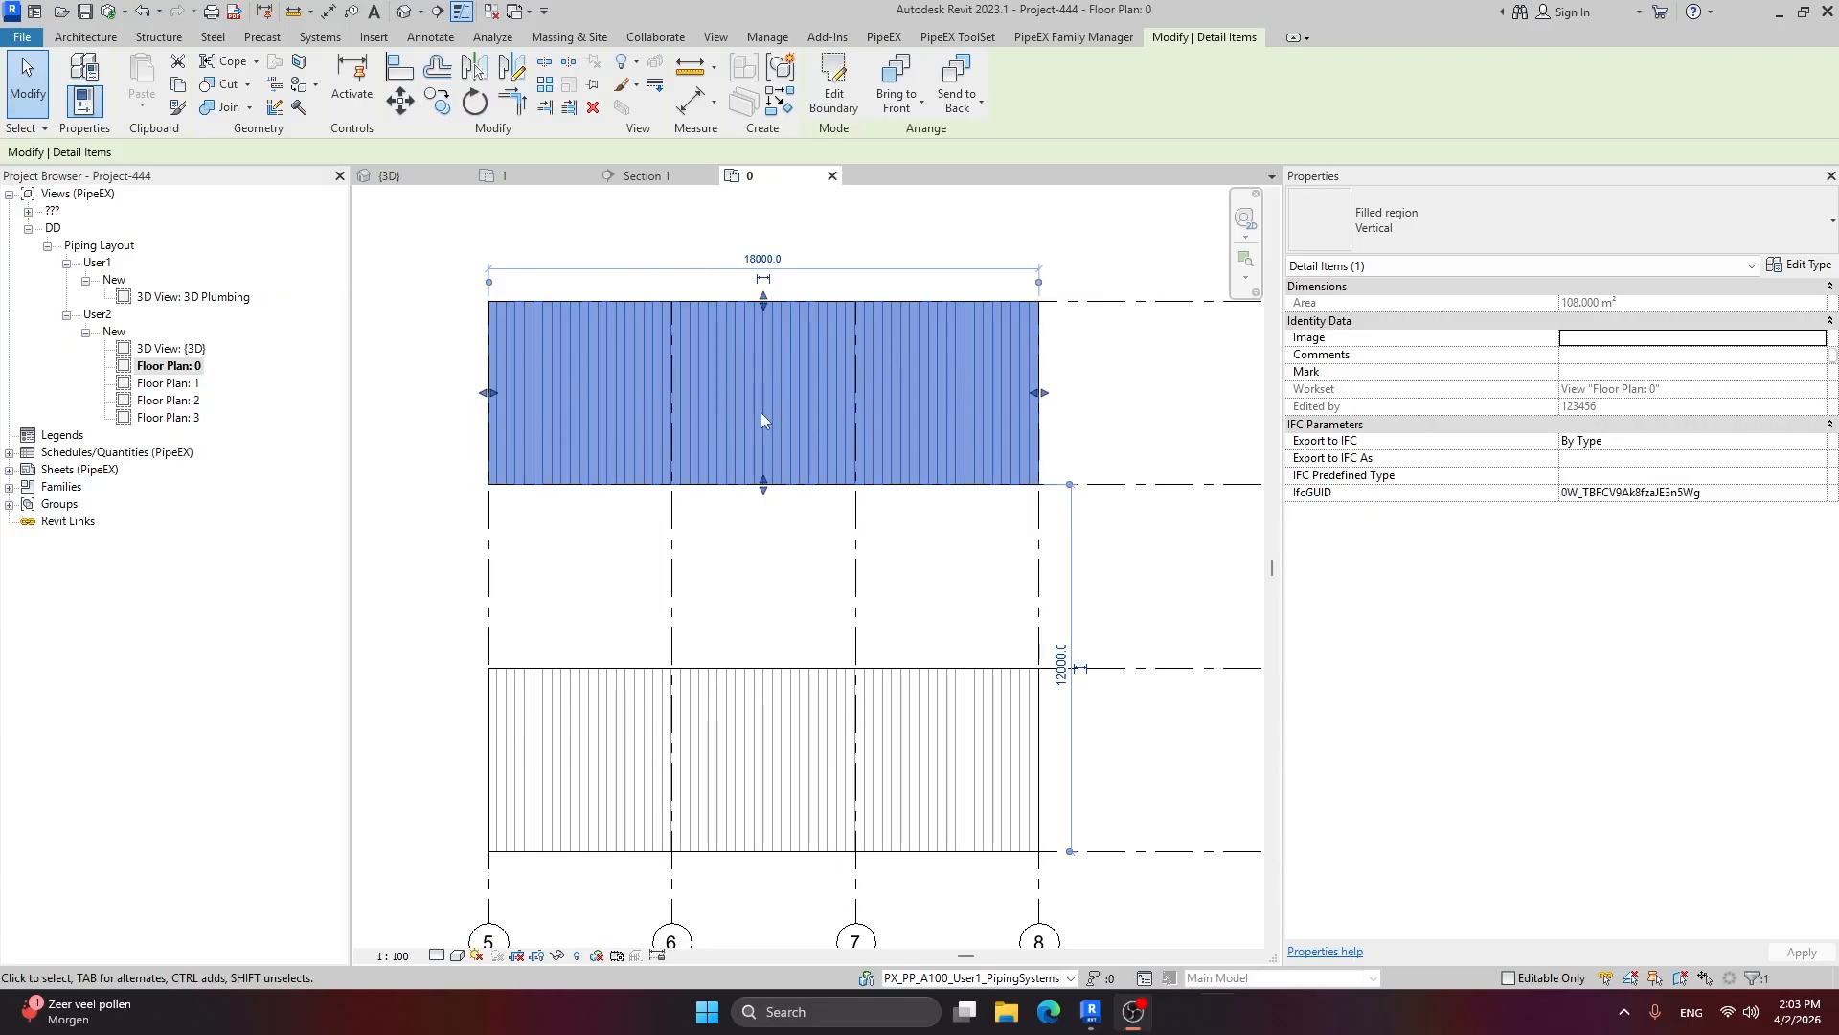
Step: Delete both filled regions from the floor plan, leaving only the grids
left_click(792, 553)
left_click(935, 669)
left_click(921, 607)
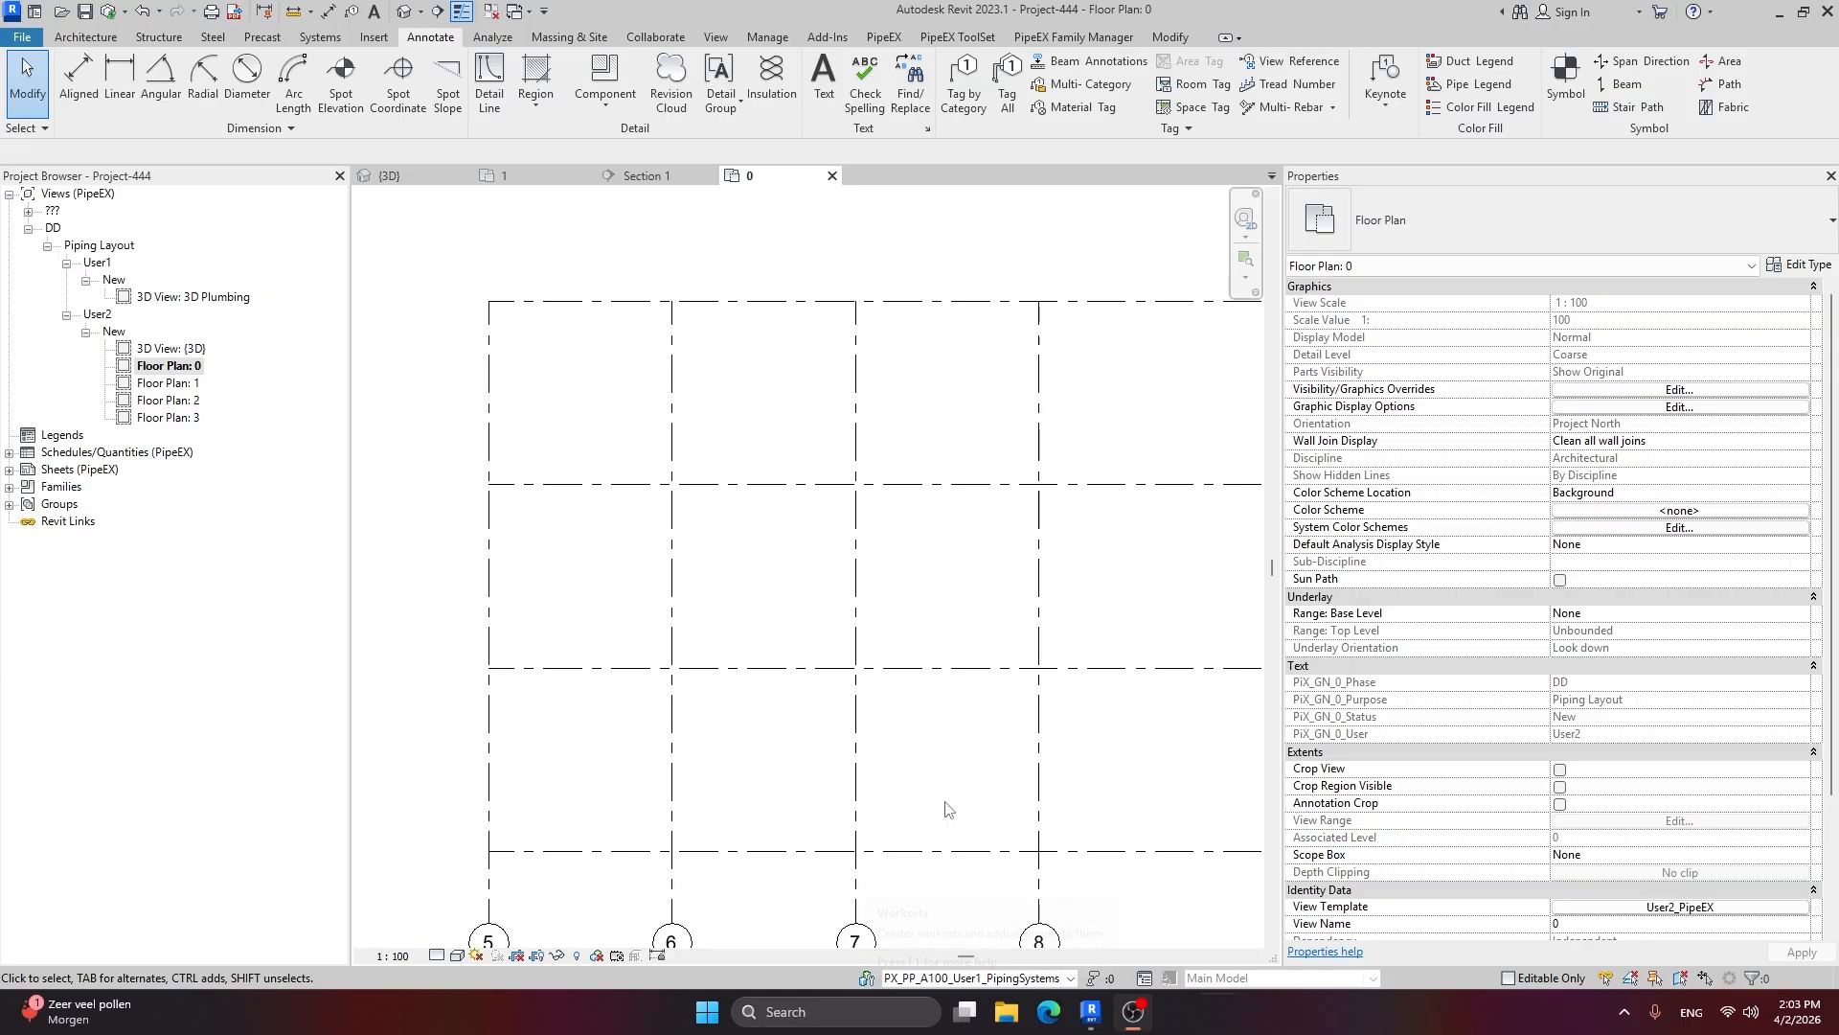
Step: Make the PX_PP_A100_User1_PipingSystems workset editable, try to rename it, and accept the workset settings
left_click(866, 977)
left_click_drag(1078, 576, 796, 371)
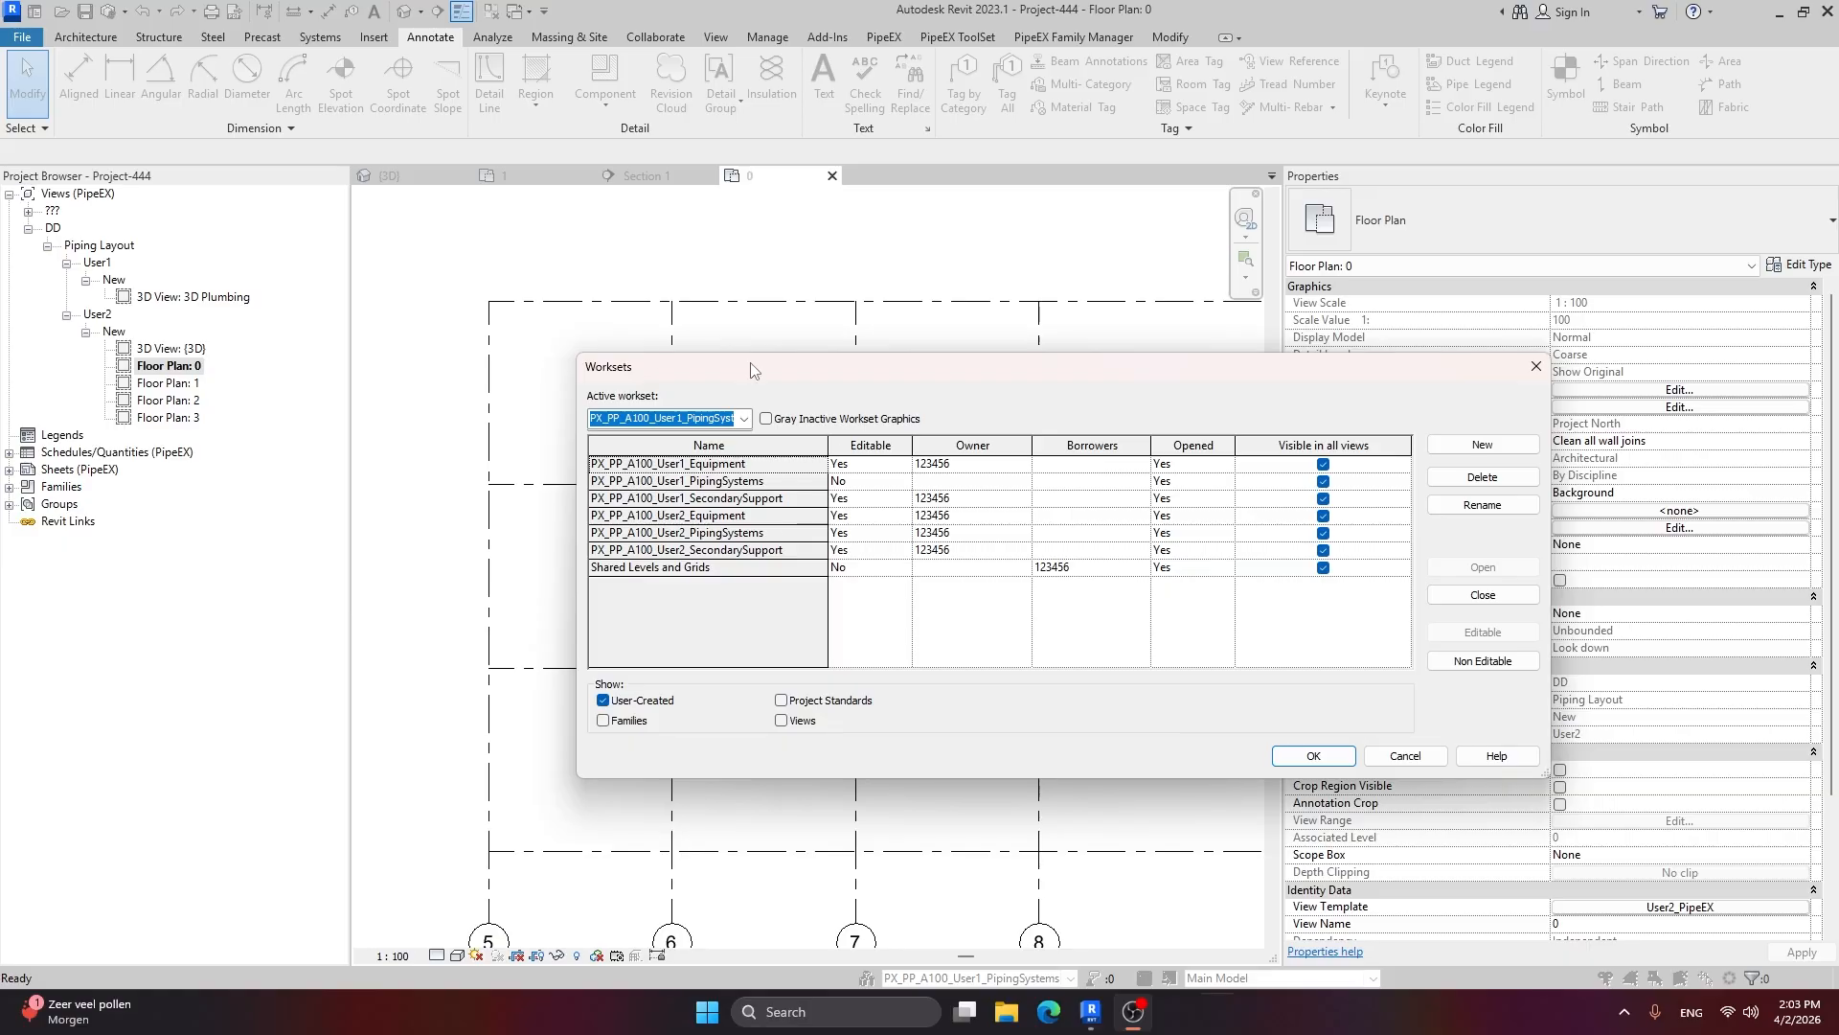
left_click(754, 480)
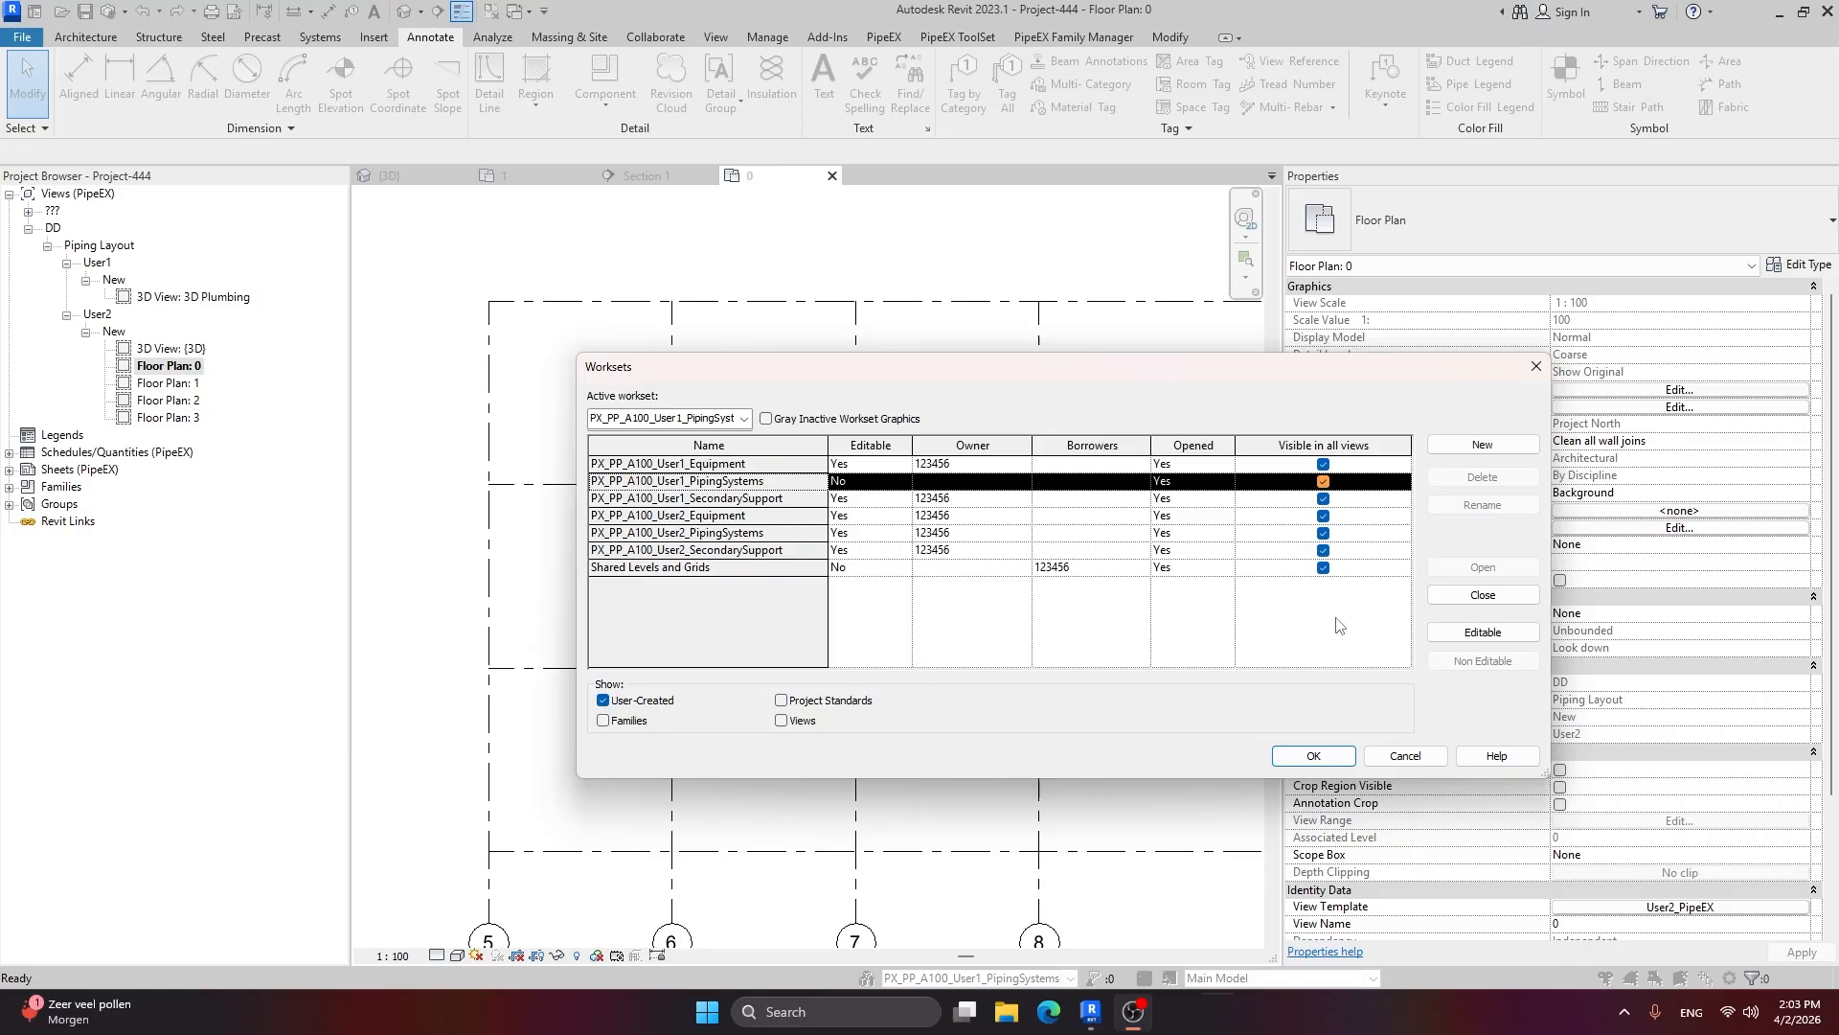
left_click(1483, 632)
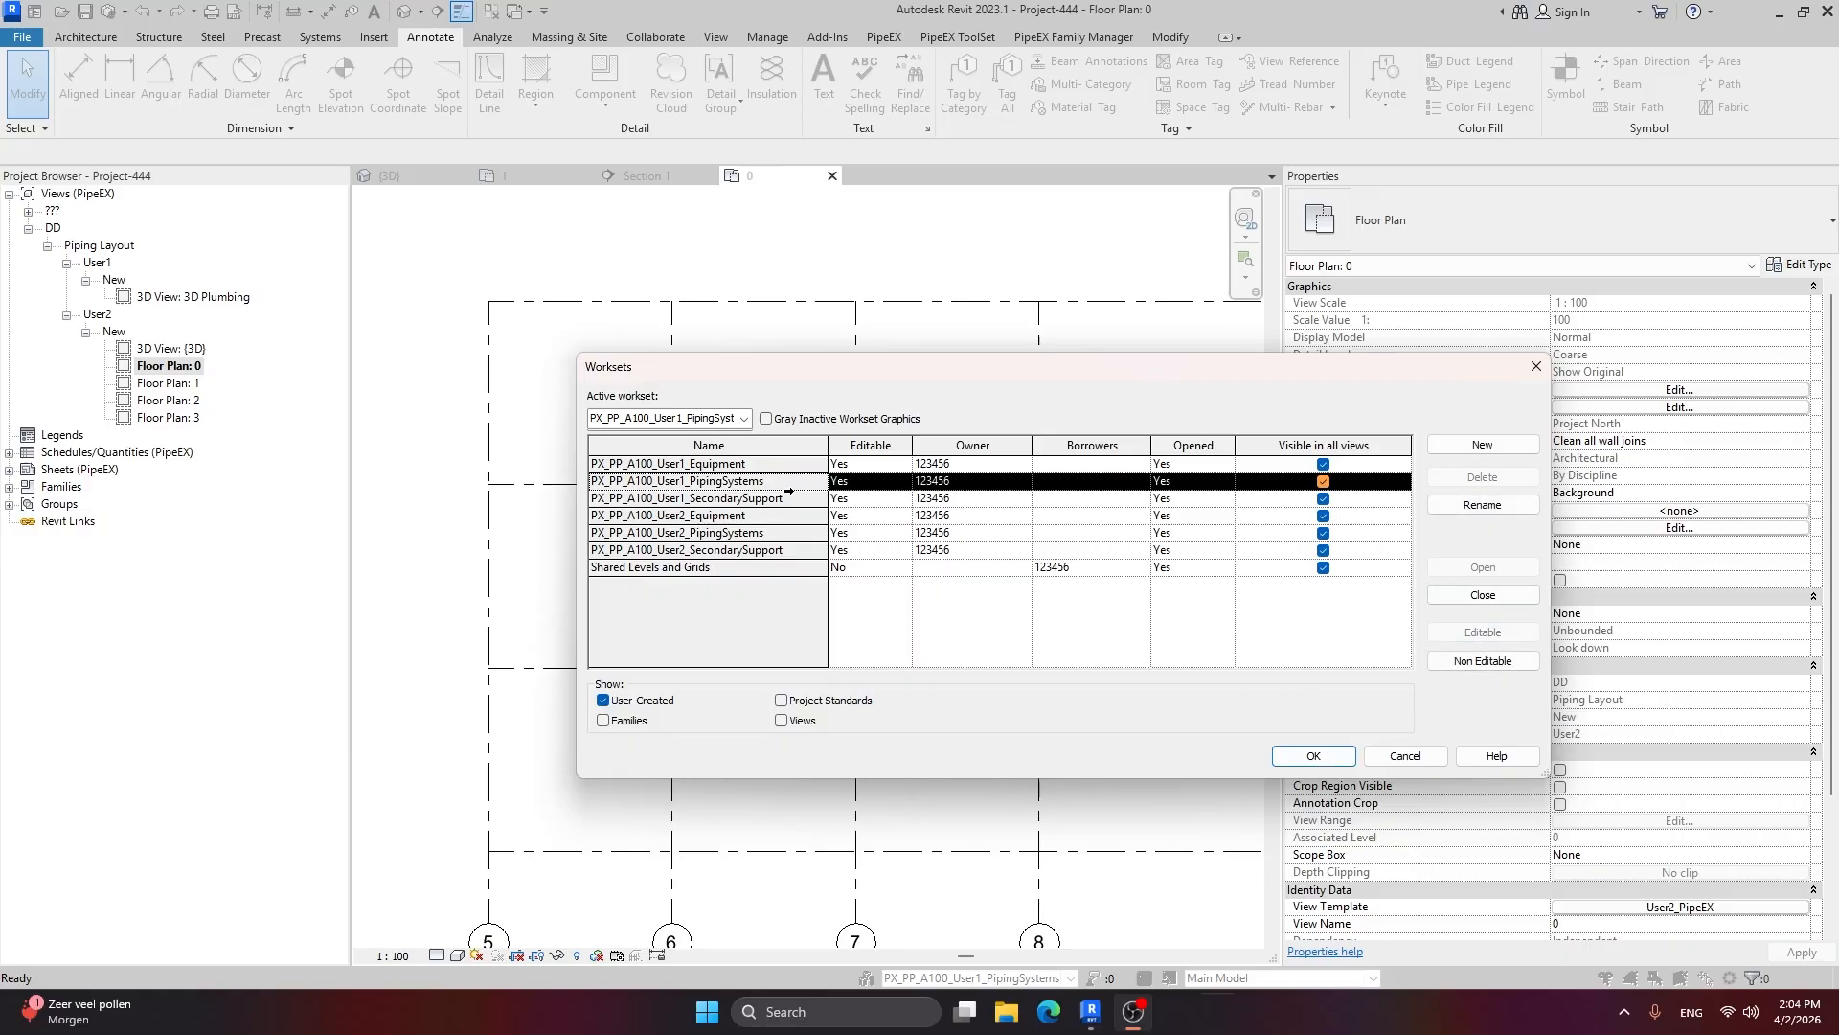
left_click(1483, 505)
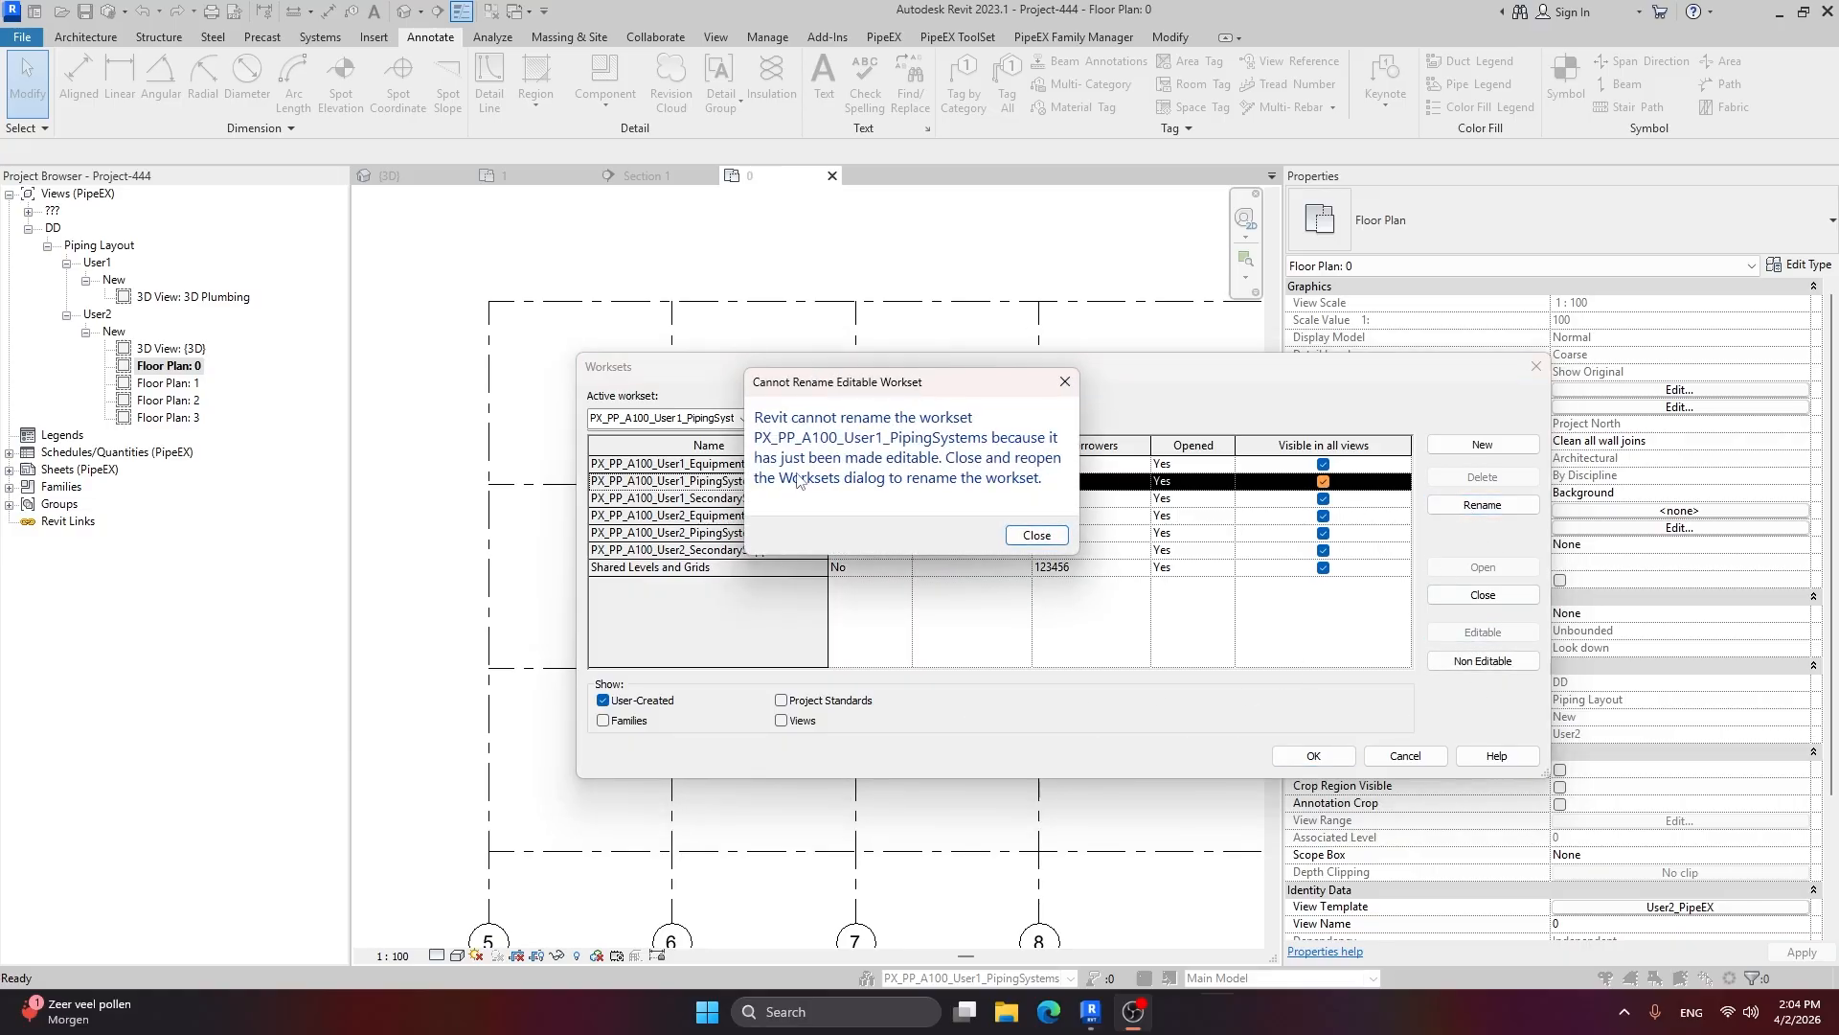
left_click(1034, 534)
left_click(1314, 756)
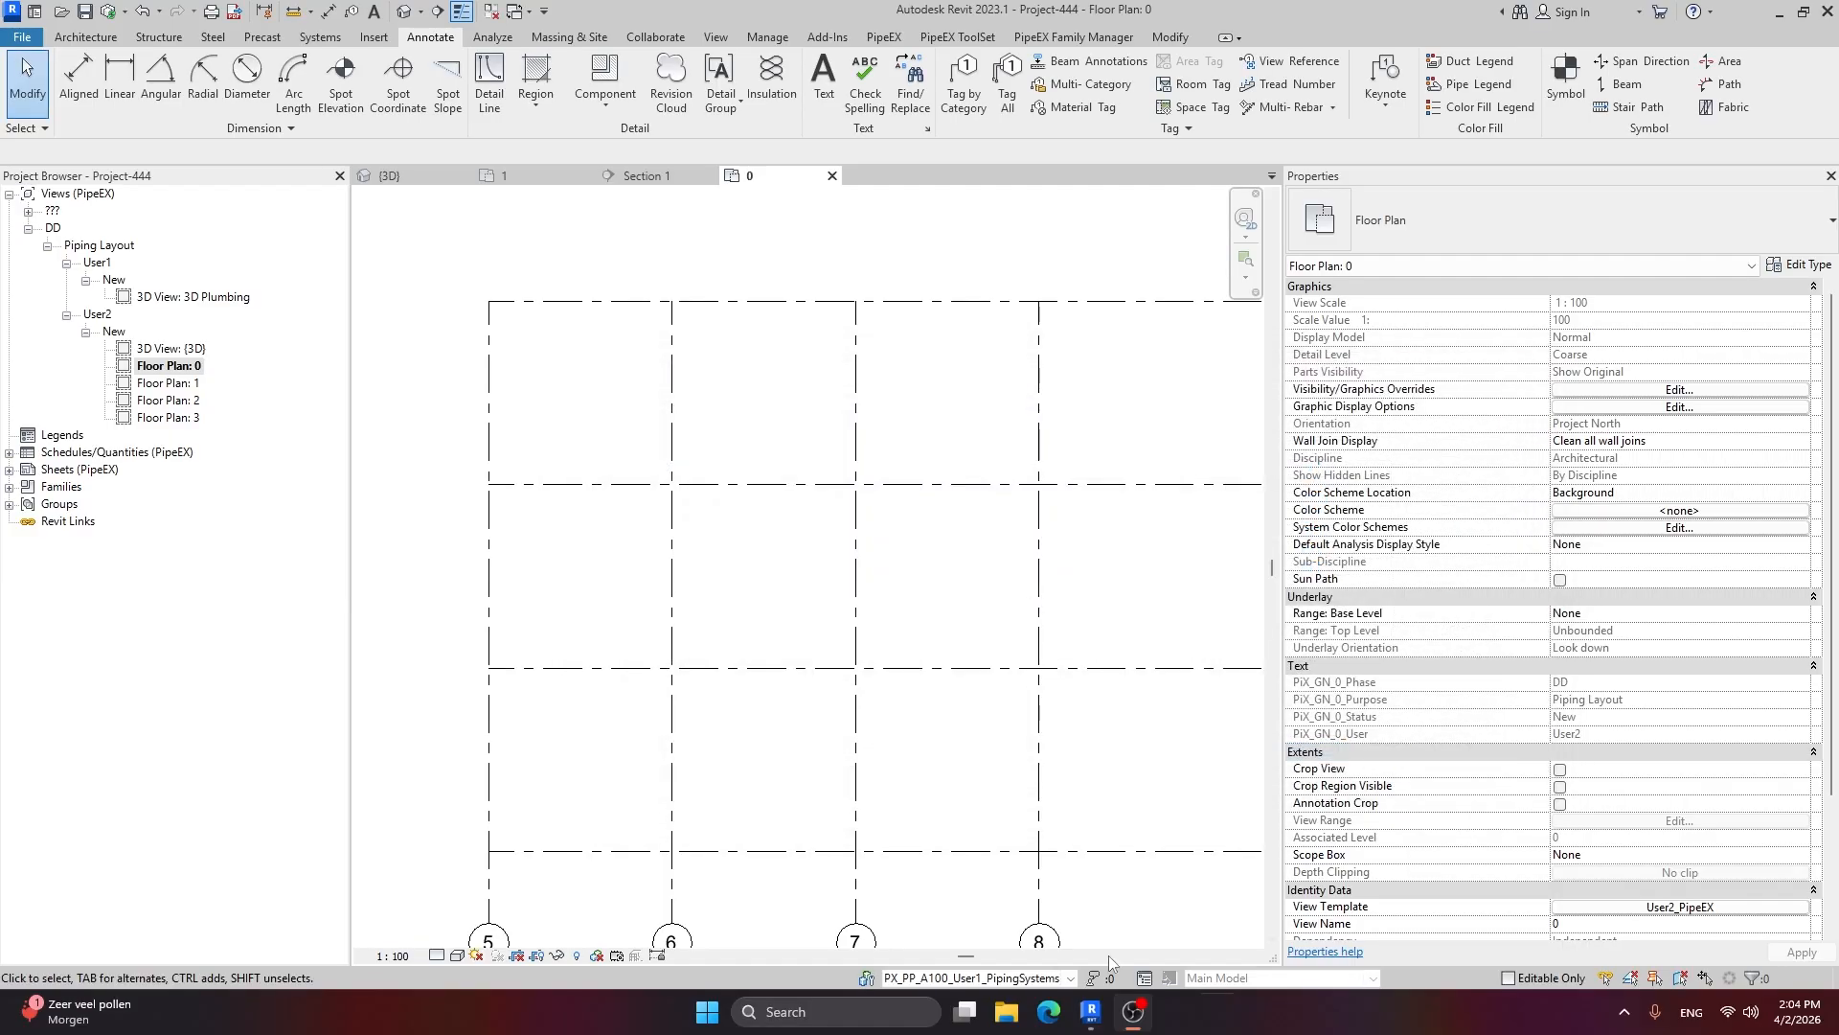
Step: Create a workset named PX_PP_A200_User1_PipingSystems, basing its name on the PX_PP_A100_User1_PipingSystems workset
left_click(866, 977)
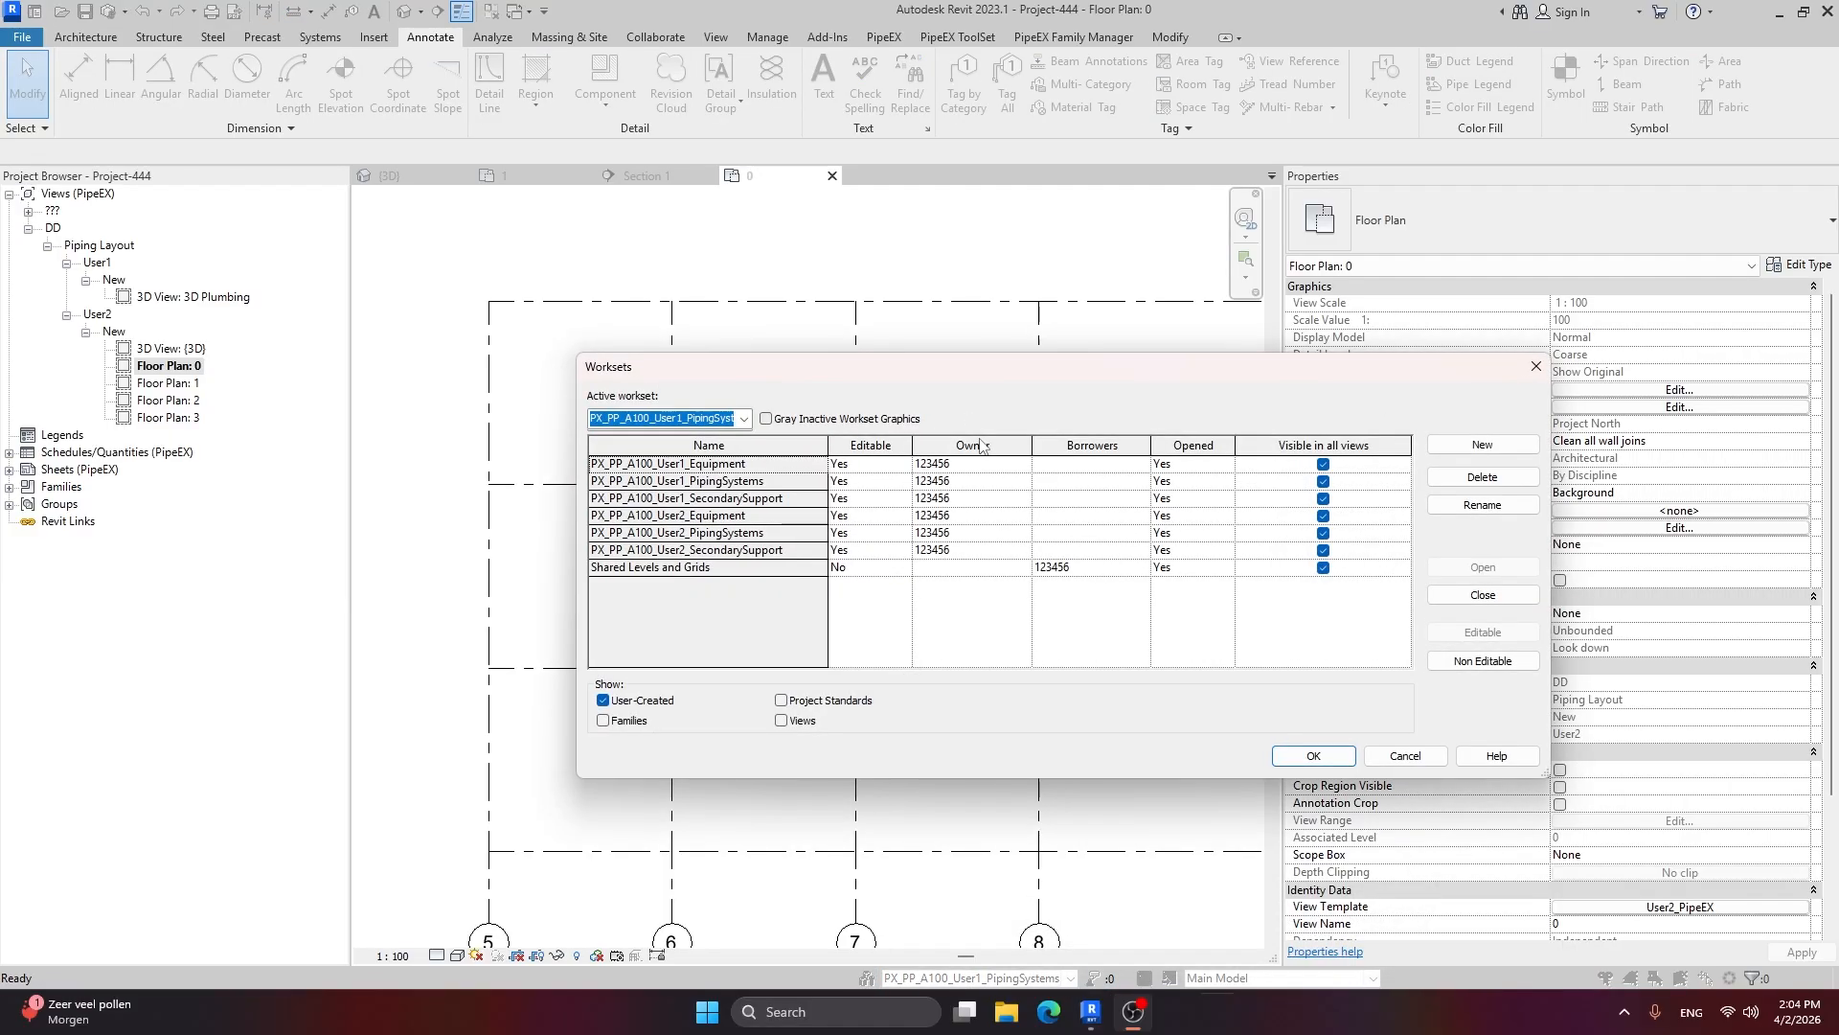
left_click(601, 461)
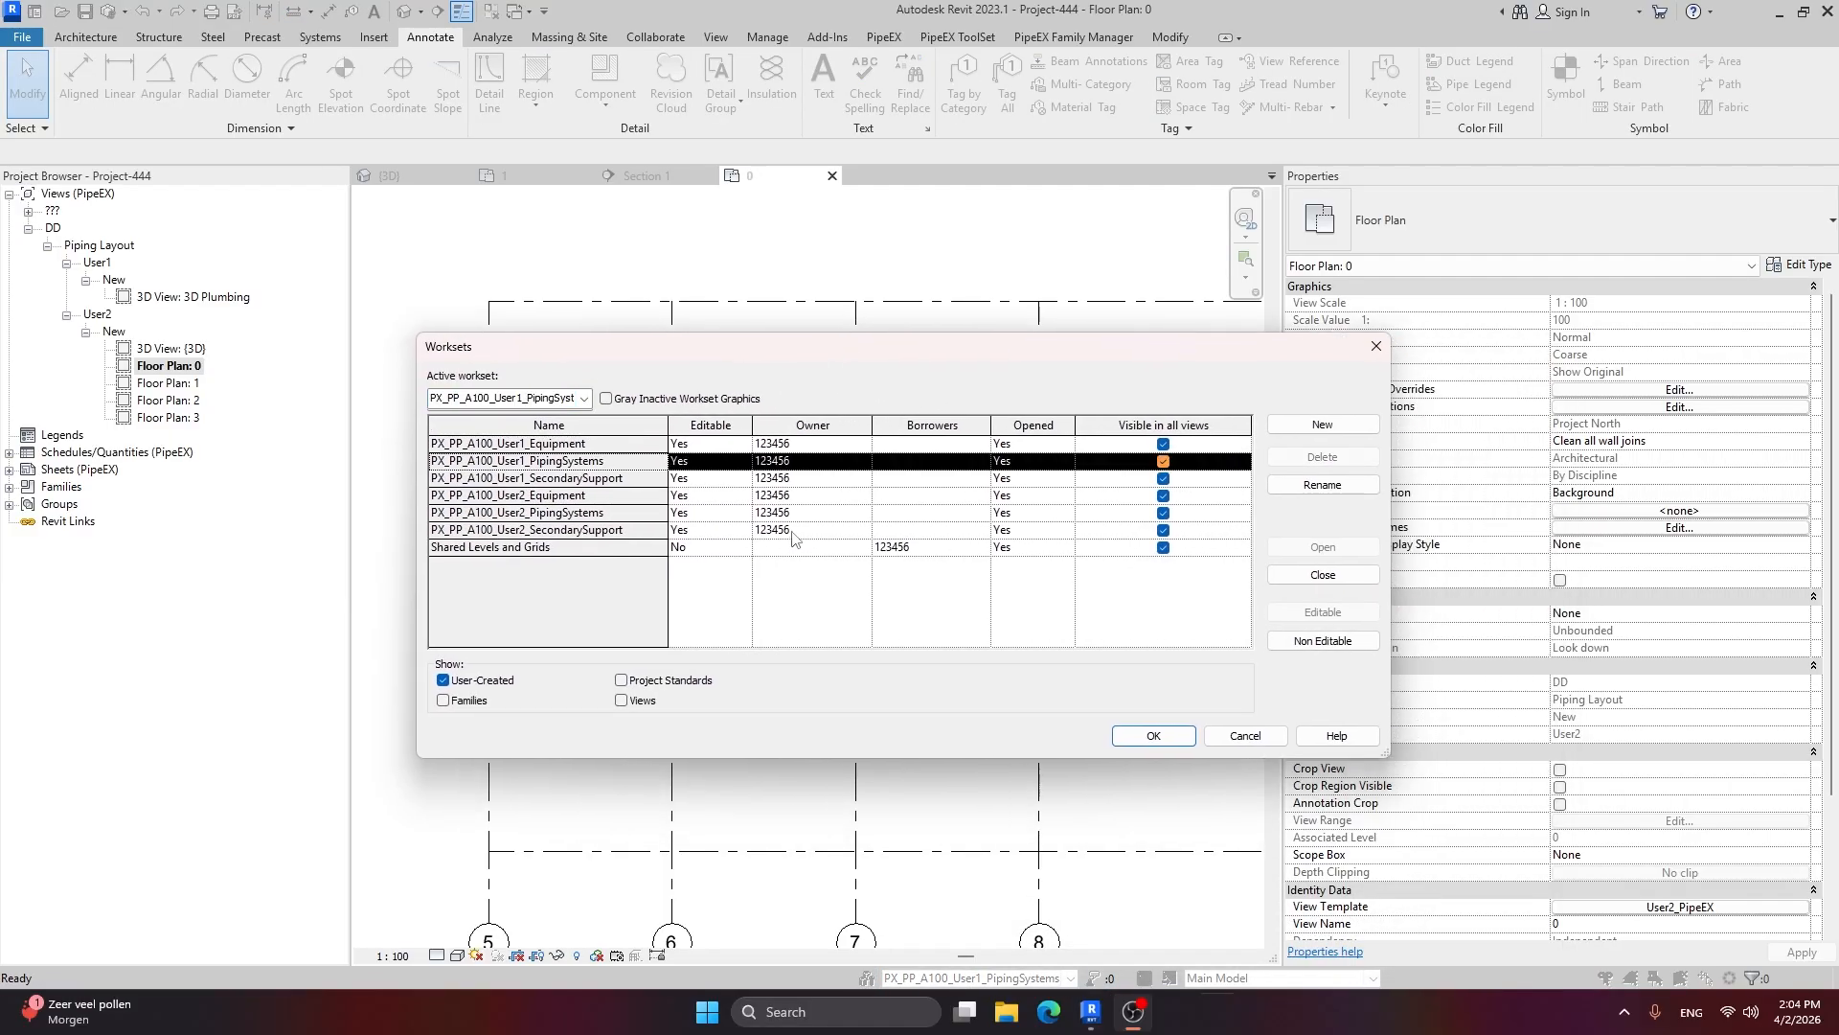
left_click(1322, 483)
key("ctrl+c")
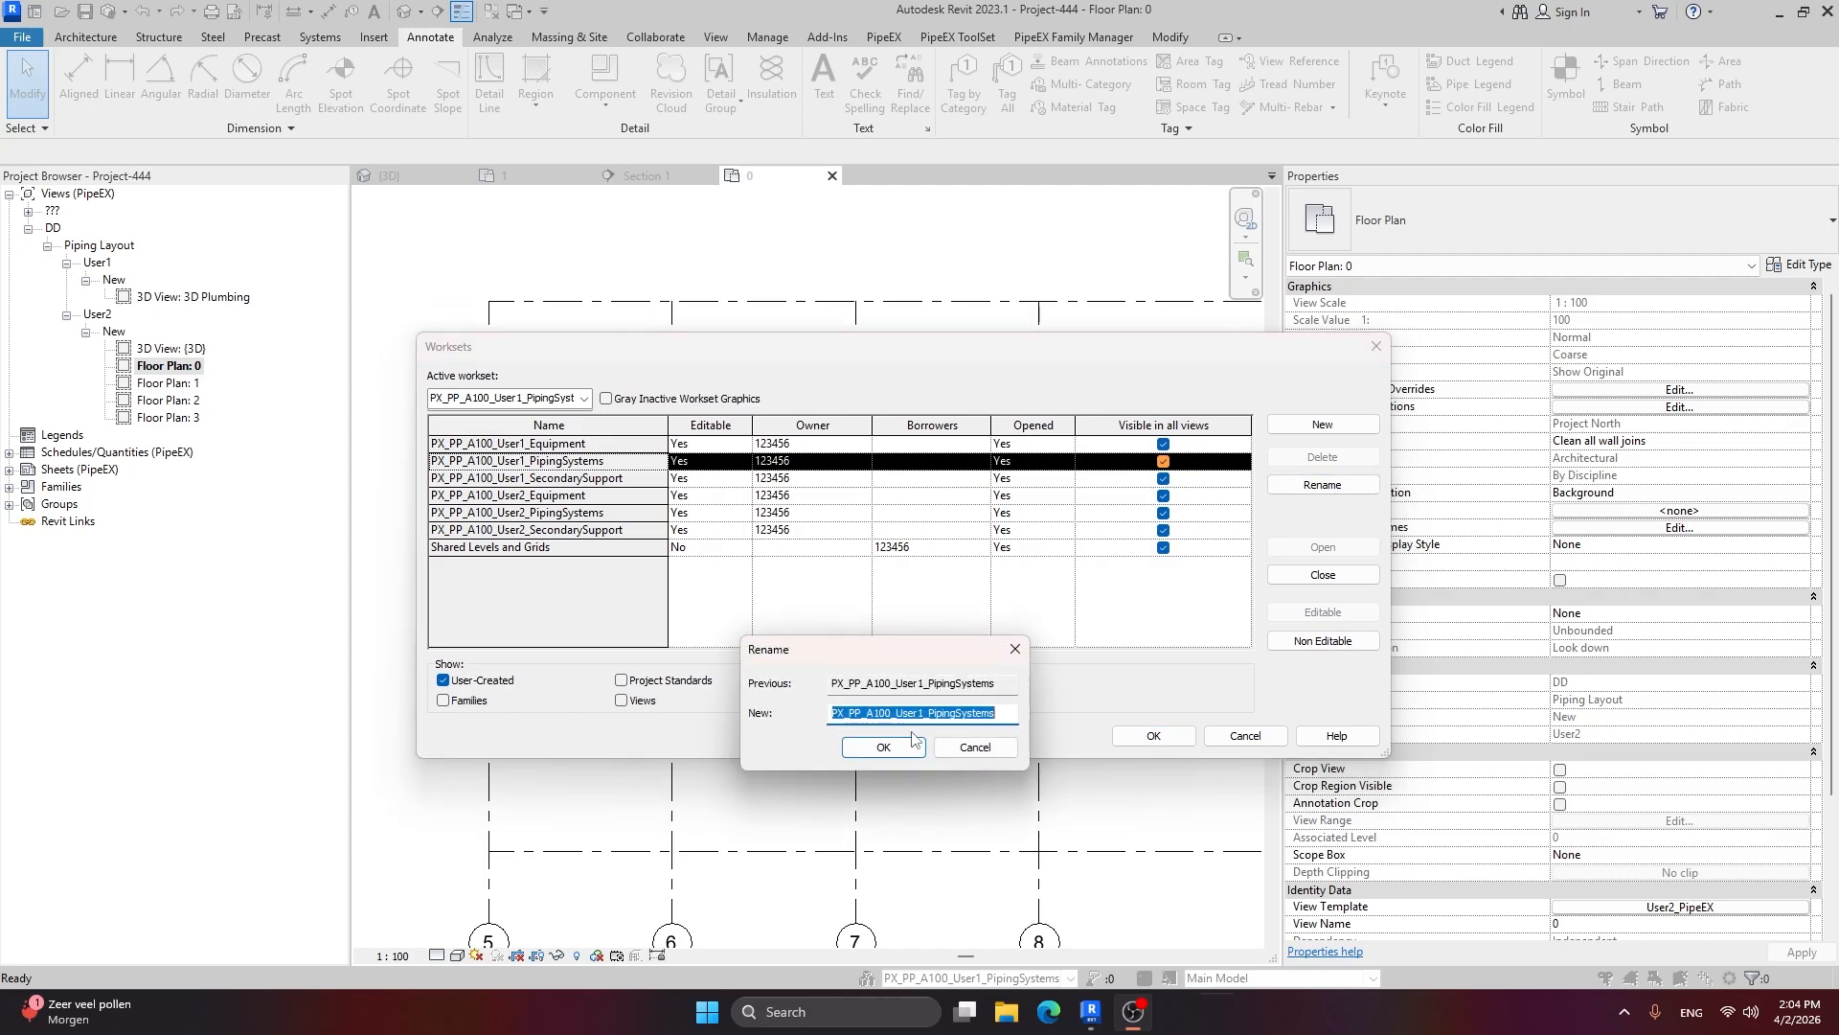
left_click(963, 750)
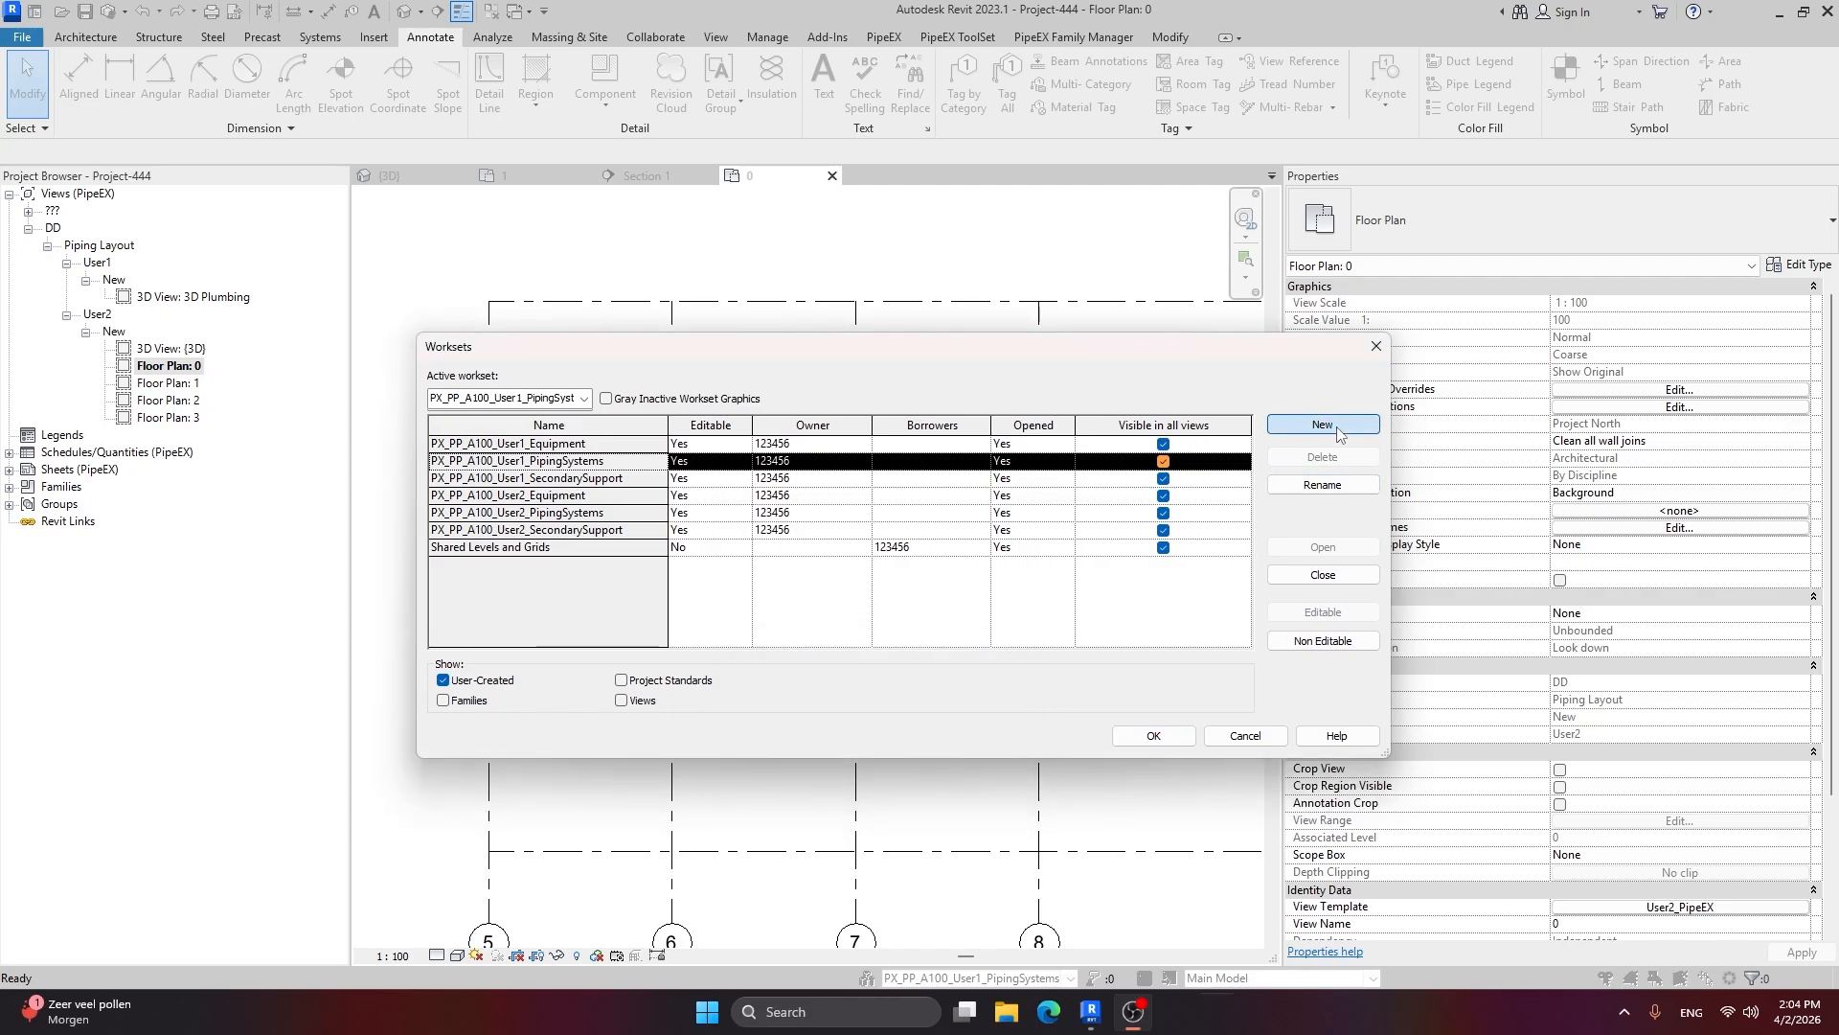
left_click(1337, 429)
key("ctrl+v")
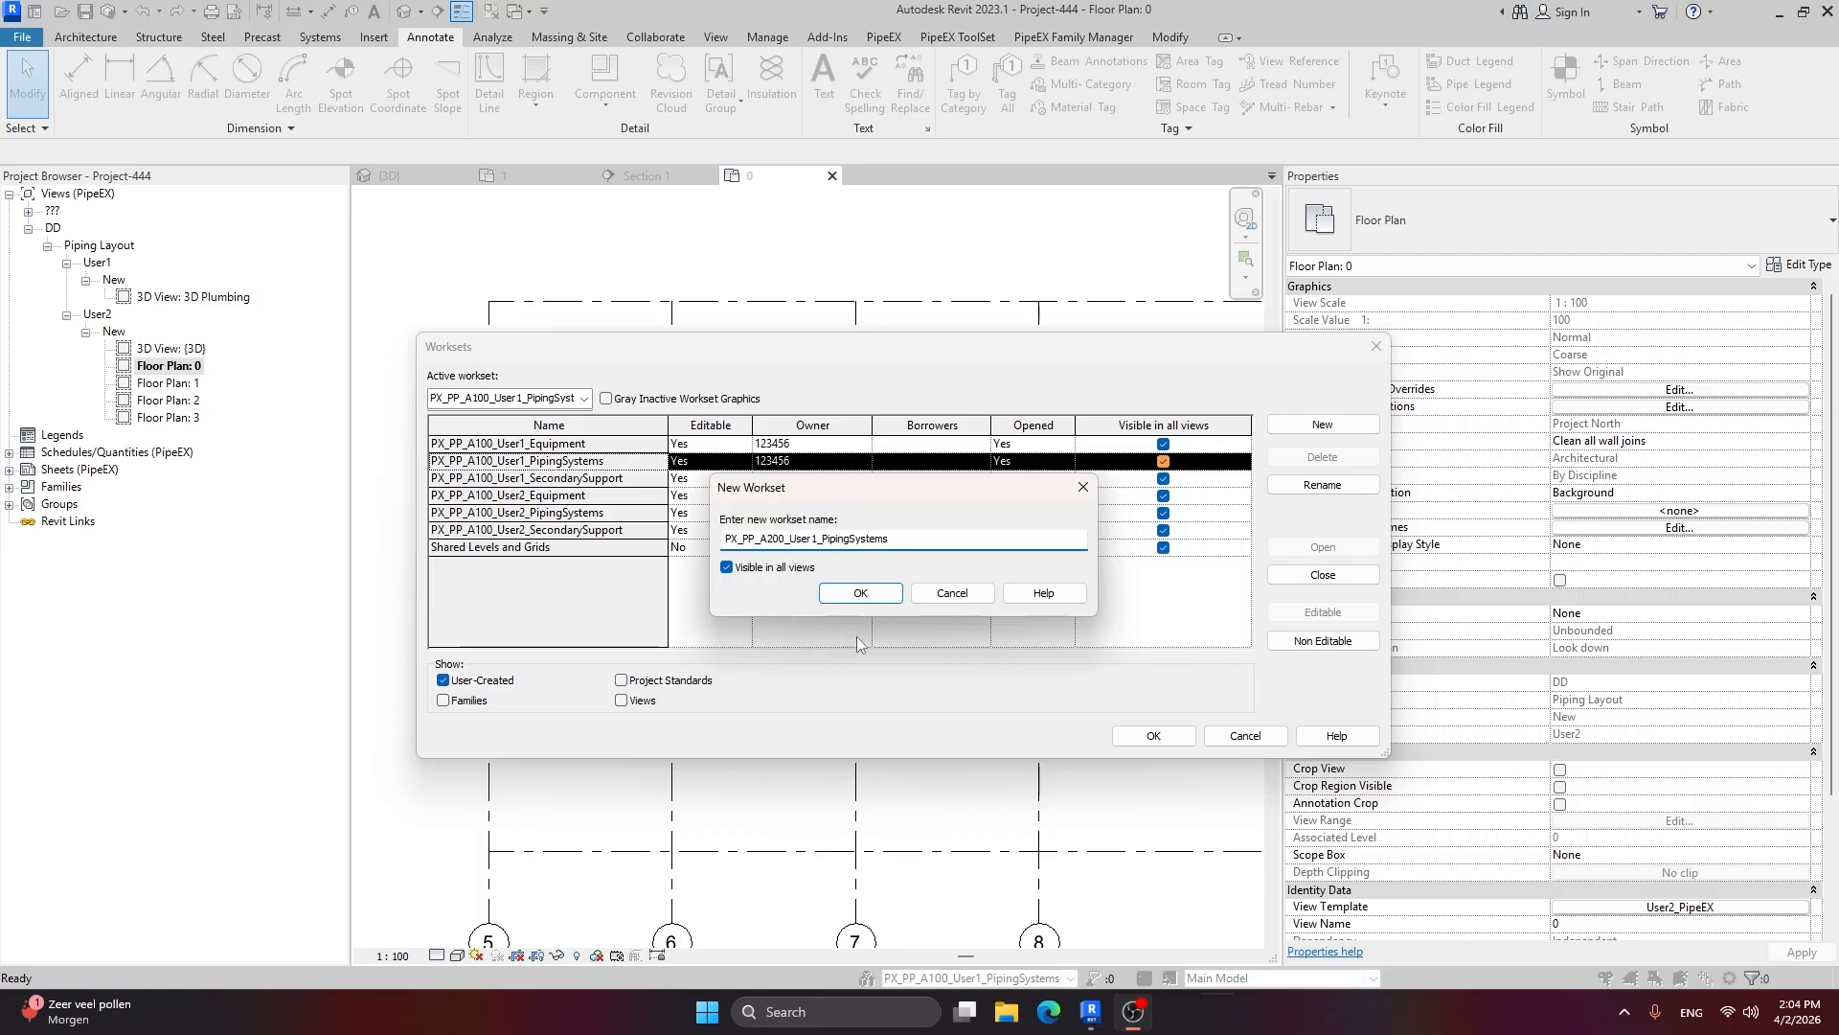
left_click(858, 593)
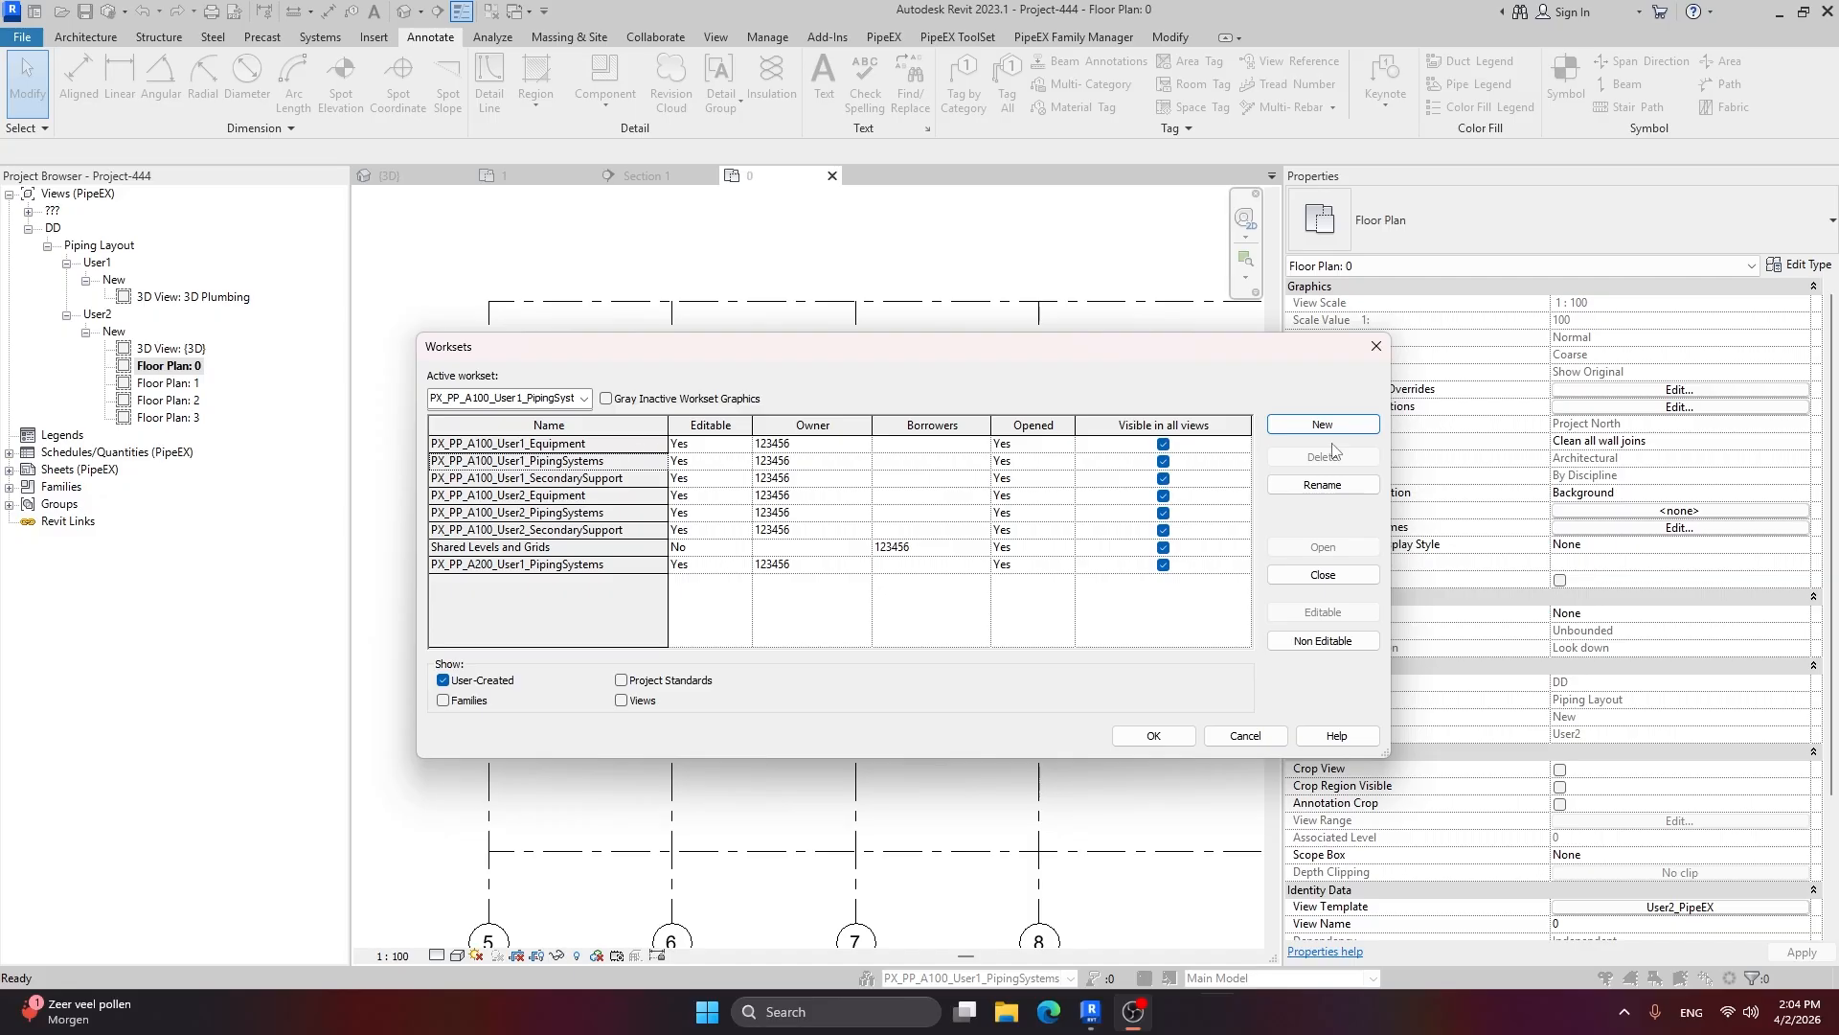
Step: Create a workset named PX_PP_A200_User1_Equipment, basing its name on the PX_PP_A100_User1_Equipment workset
left_click(1215, 447)
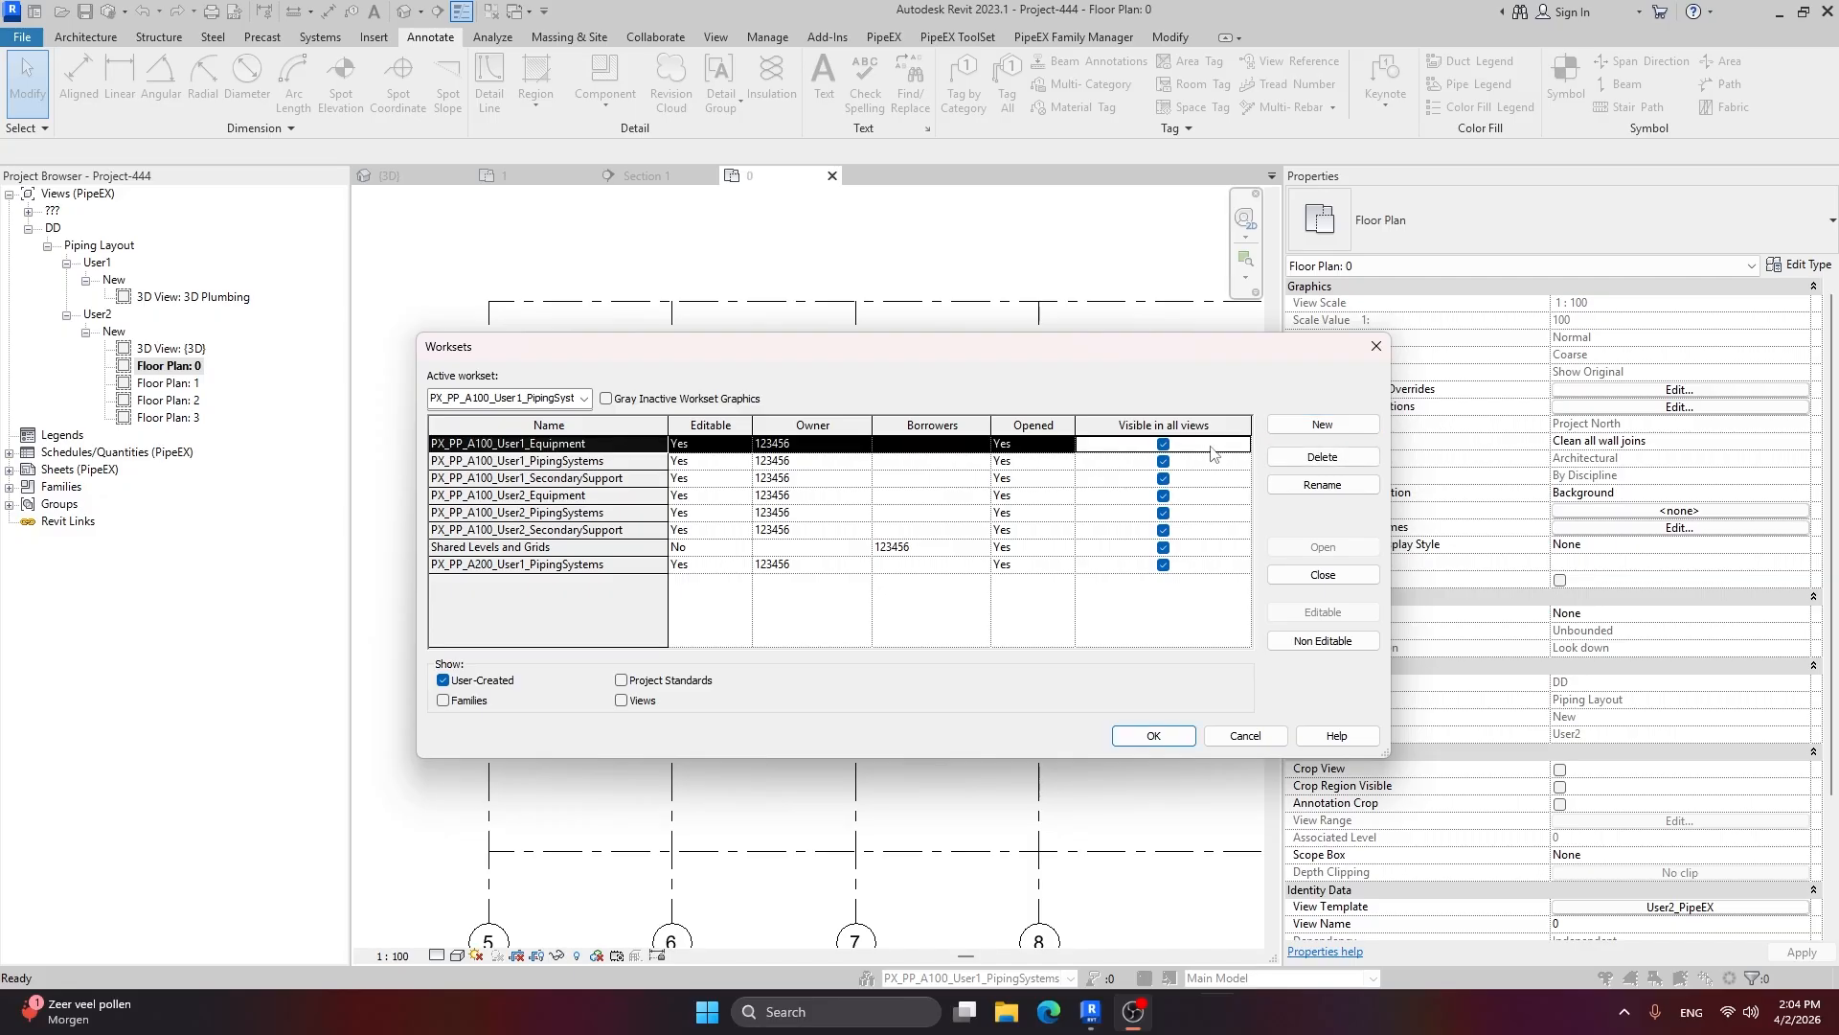
left_click(1320, 486)
key("ctrl+c")
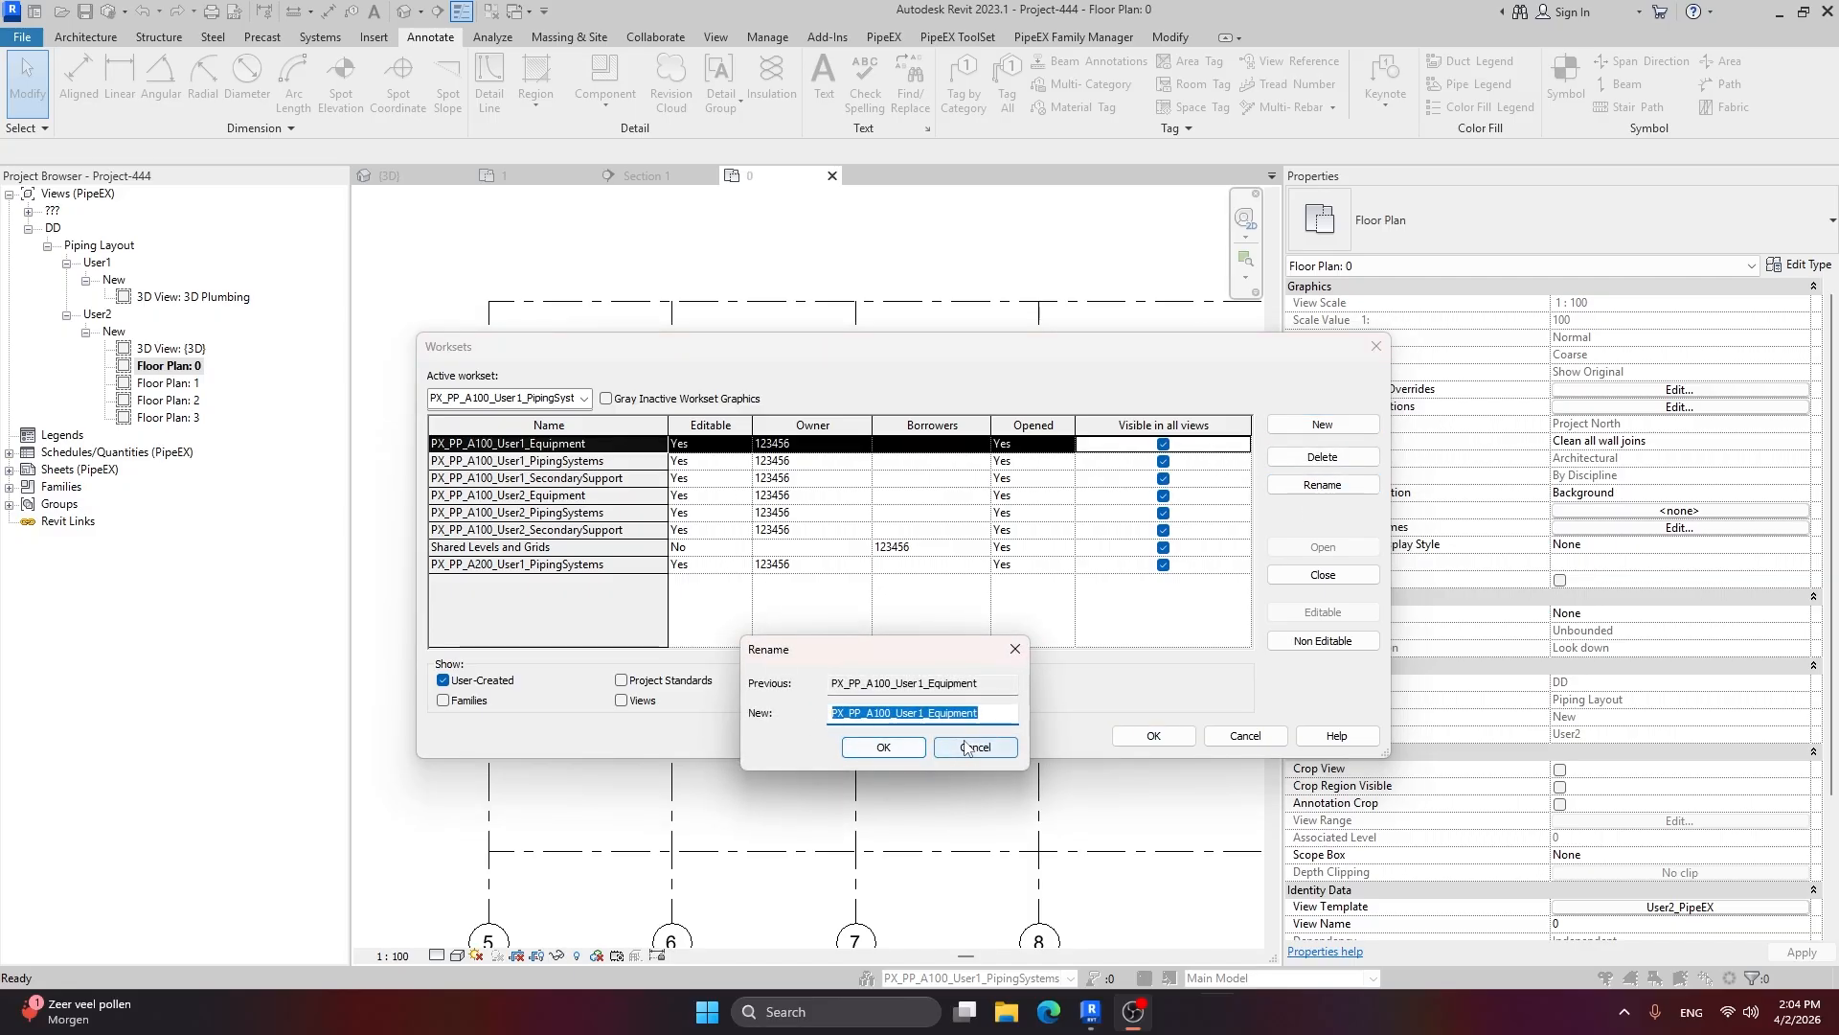
left_click(996, 753)
left_click(1341, 424)
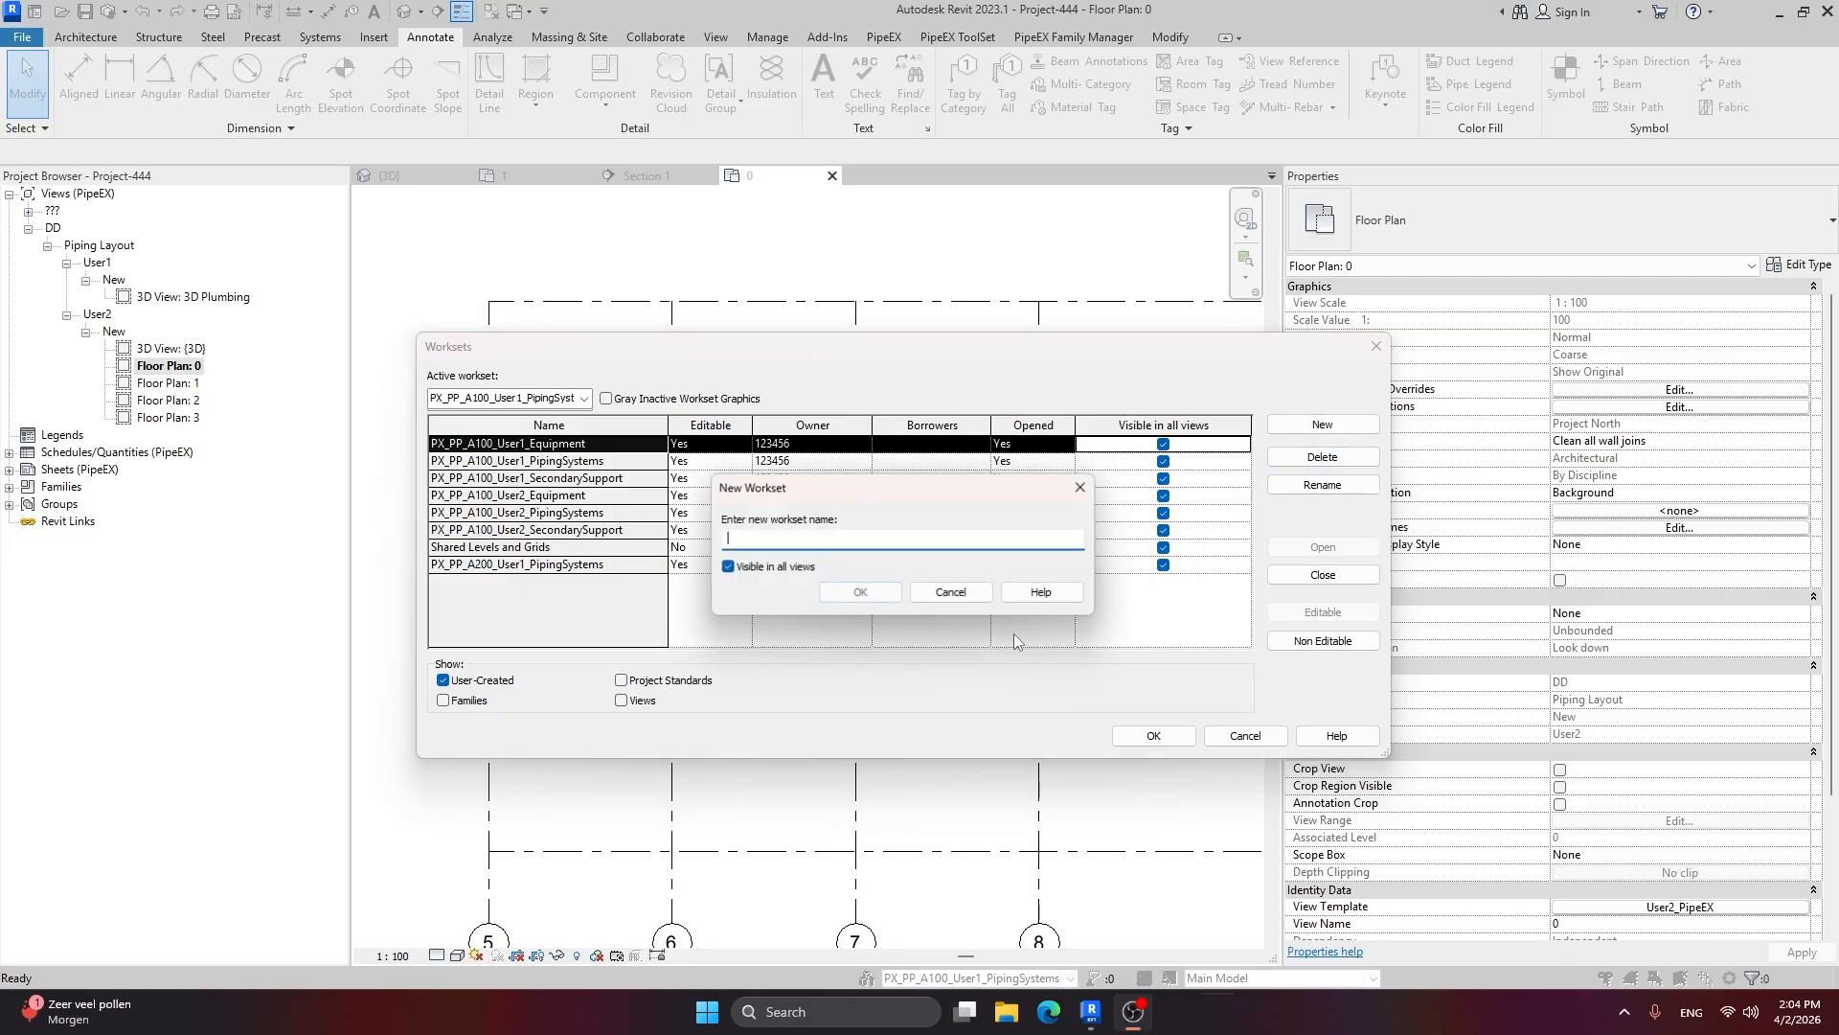
key("ctrl+v")
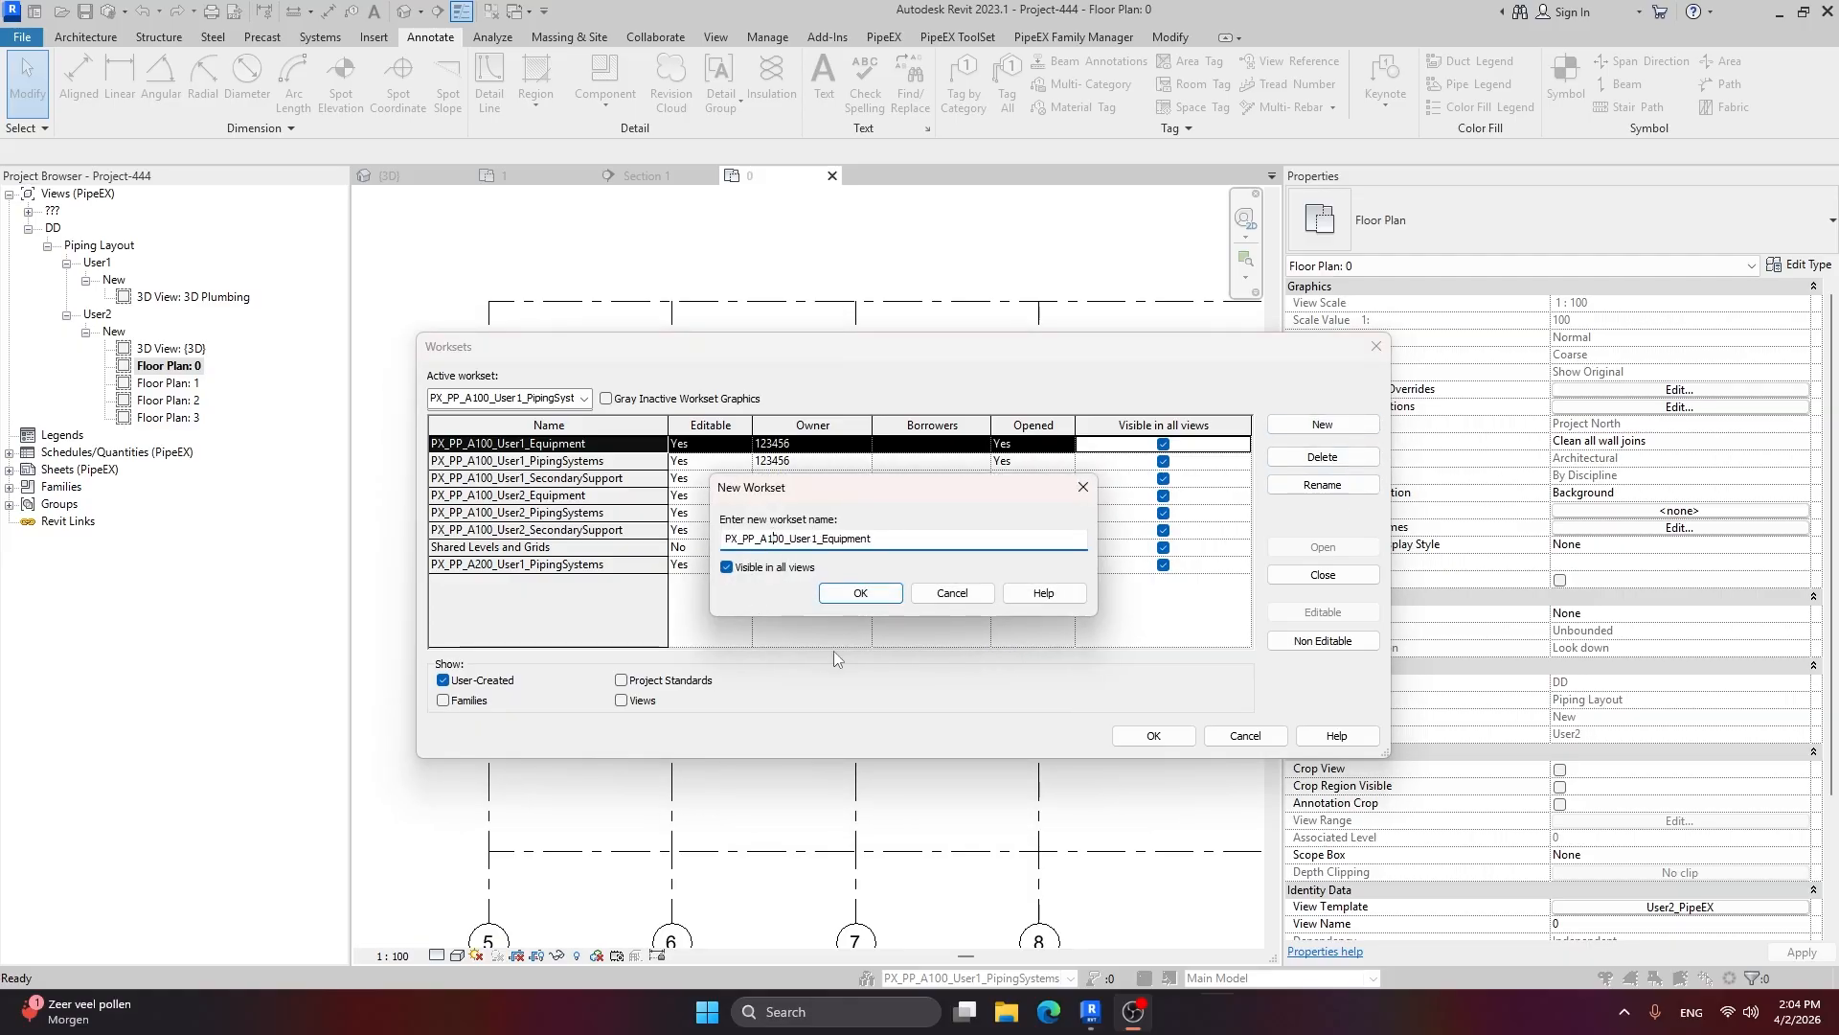
key("BackSpace")
type("2")
left_click(832, 596)
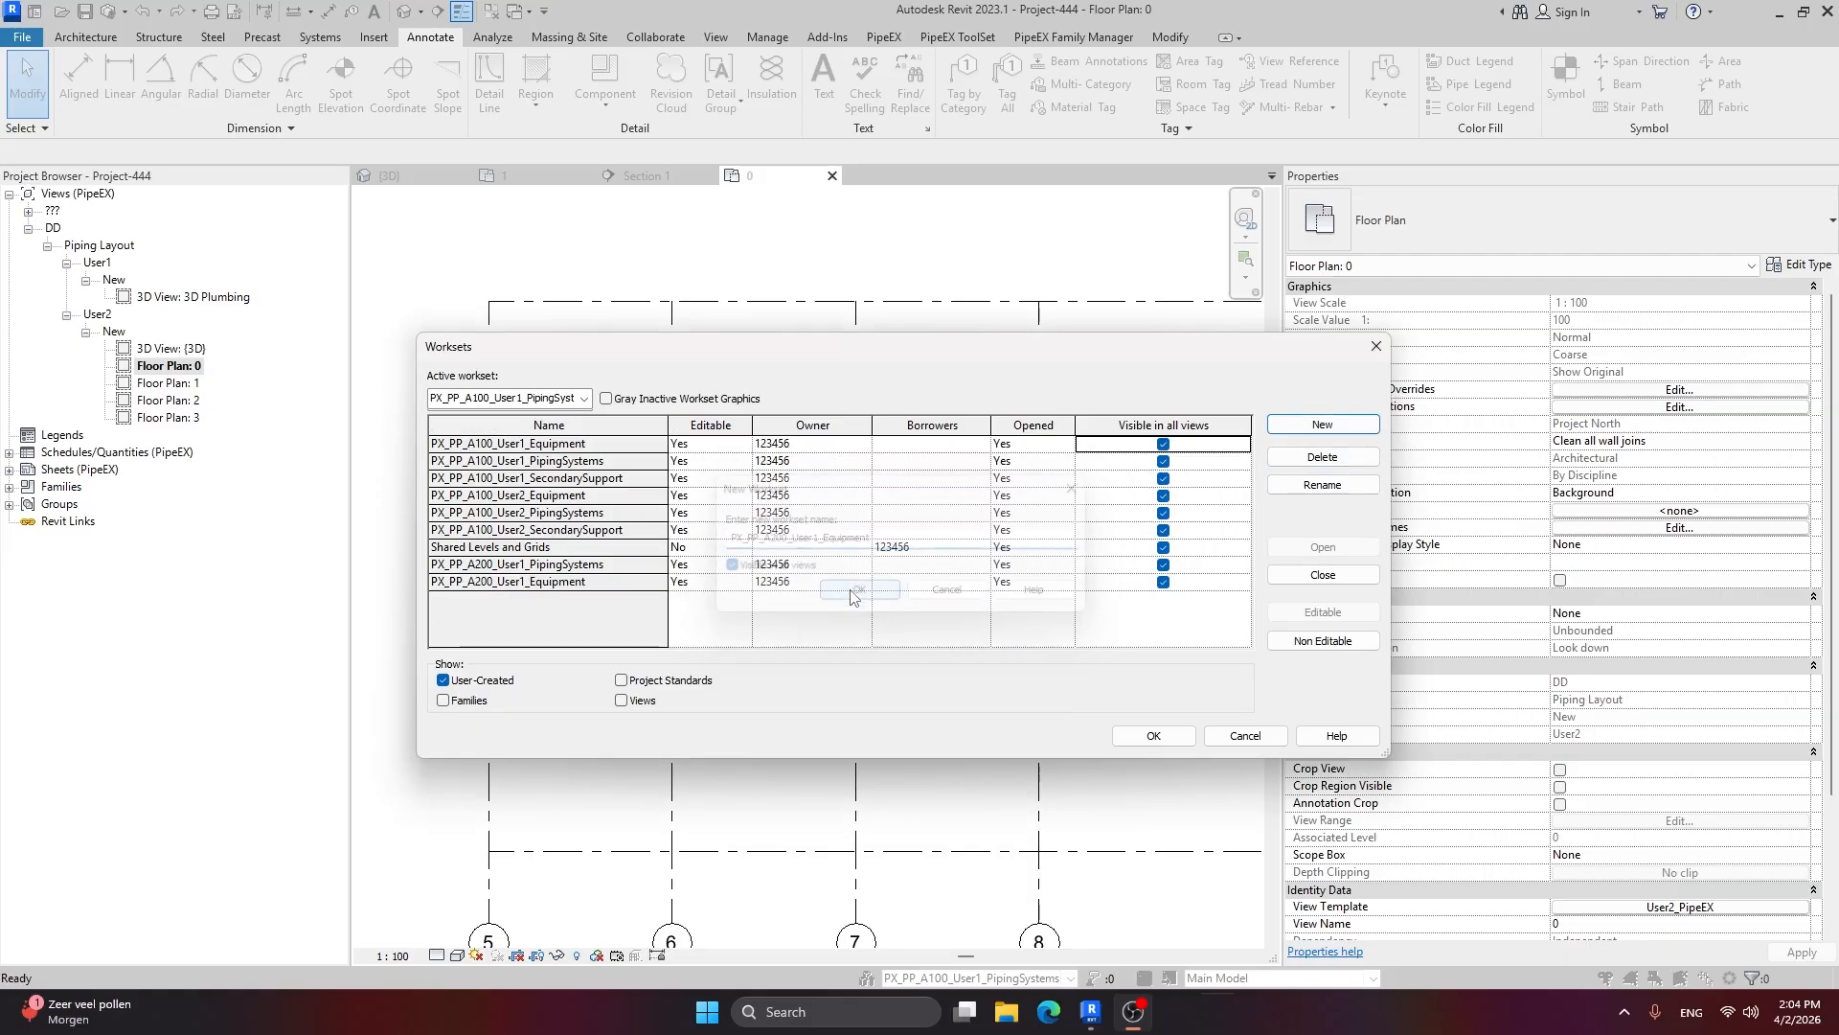
Step: Create a workset named PX_PP_A200_User1_SecondarySupport from the matching A100 name, and accept the workset changes
left_click(610, 479)
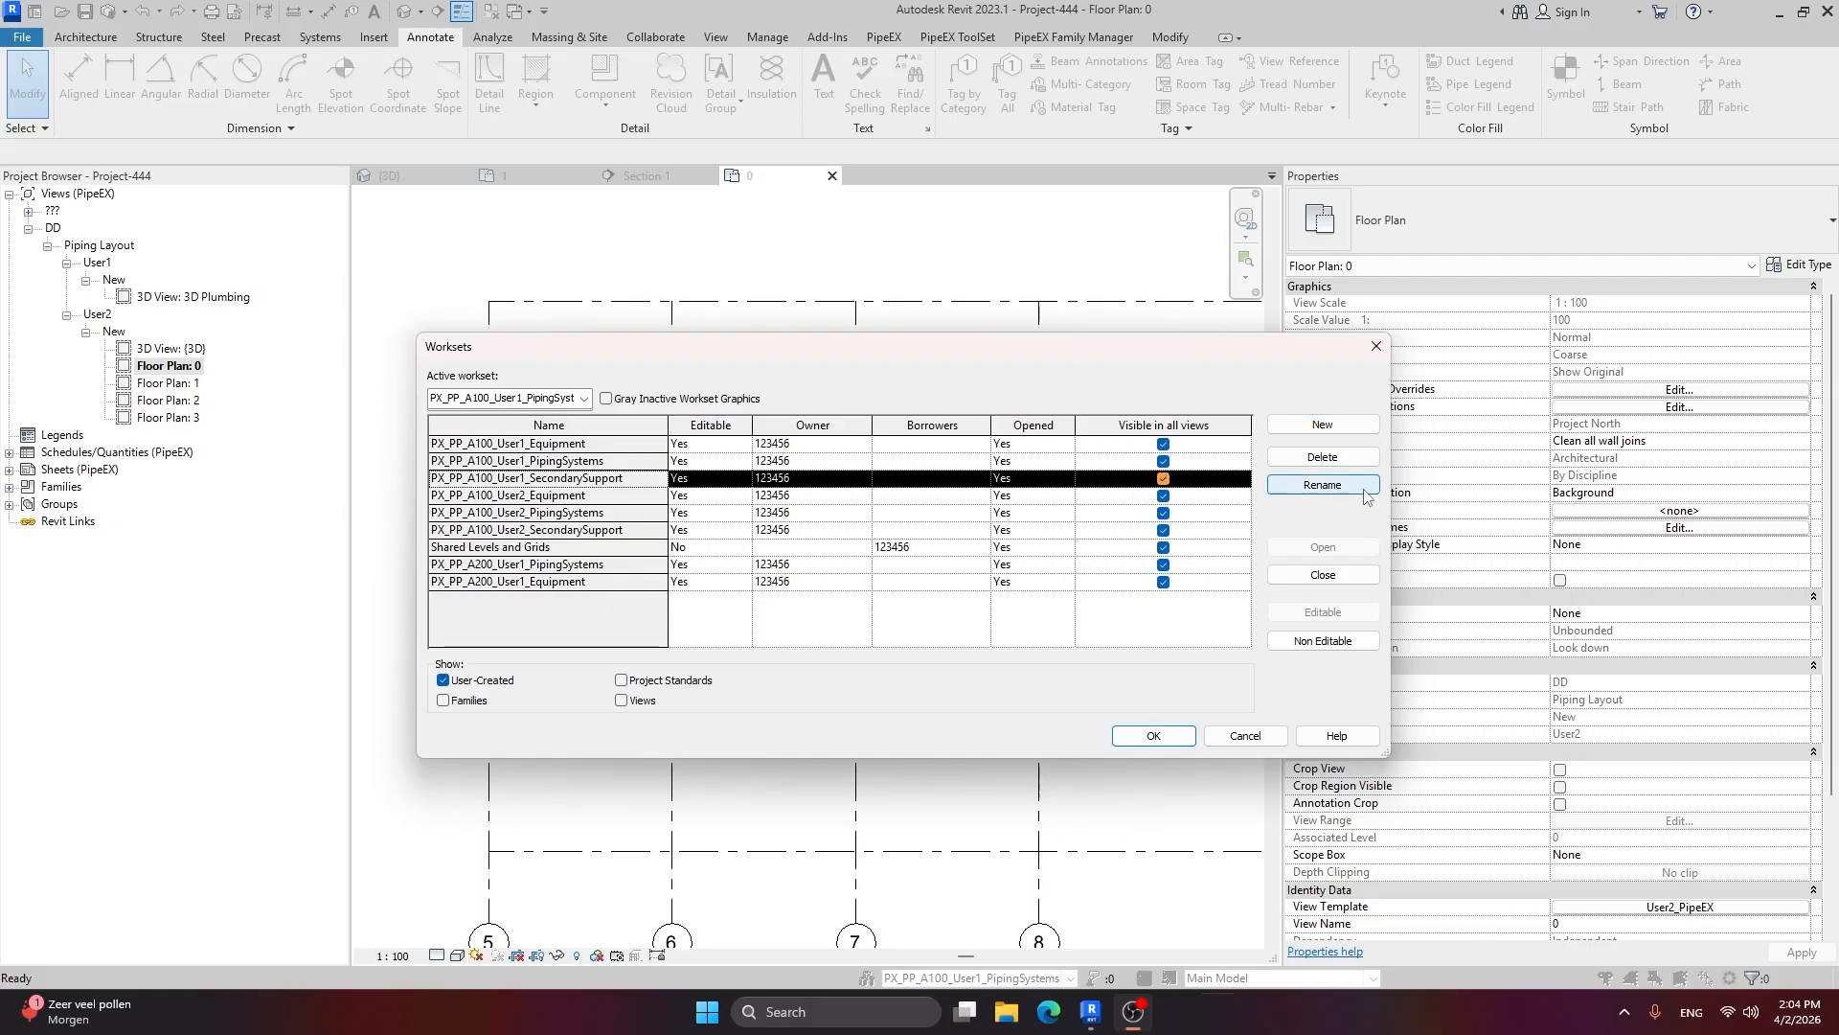
left_click(1323, 485)
key("ctrl+c")
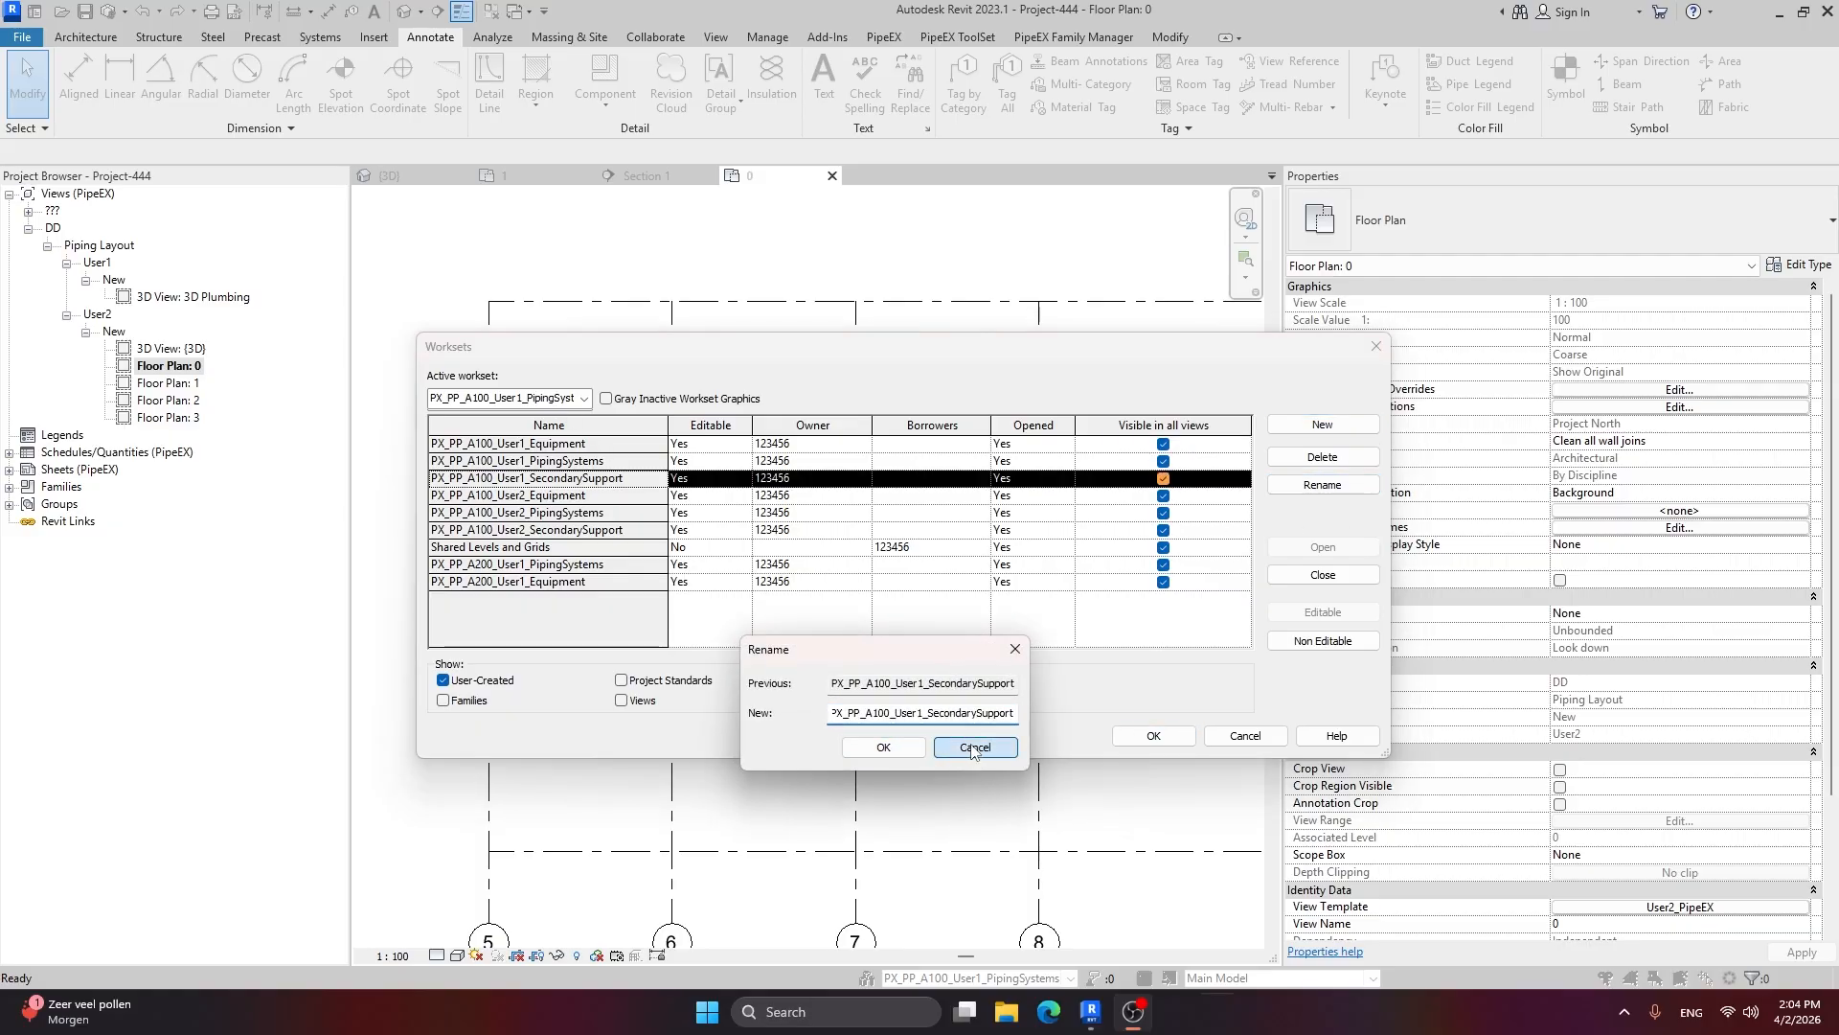
left_click(977, 747)
left_click(1374, 425)
key("ctrl+v")
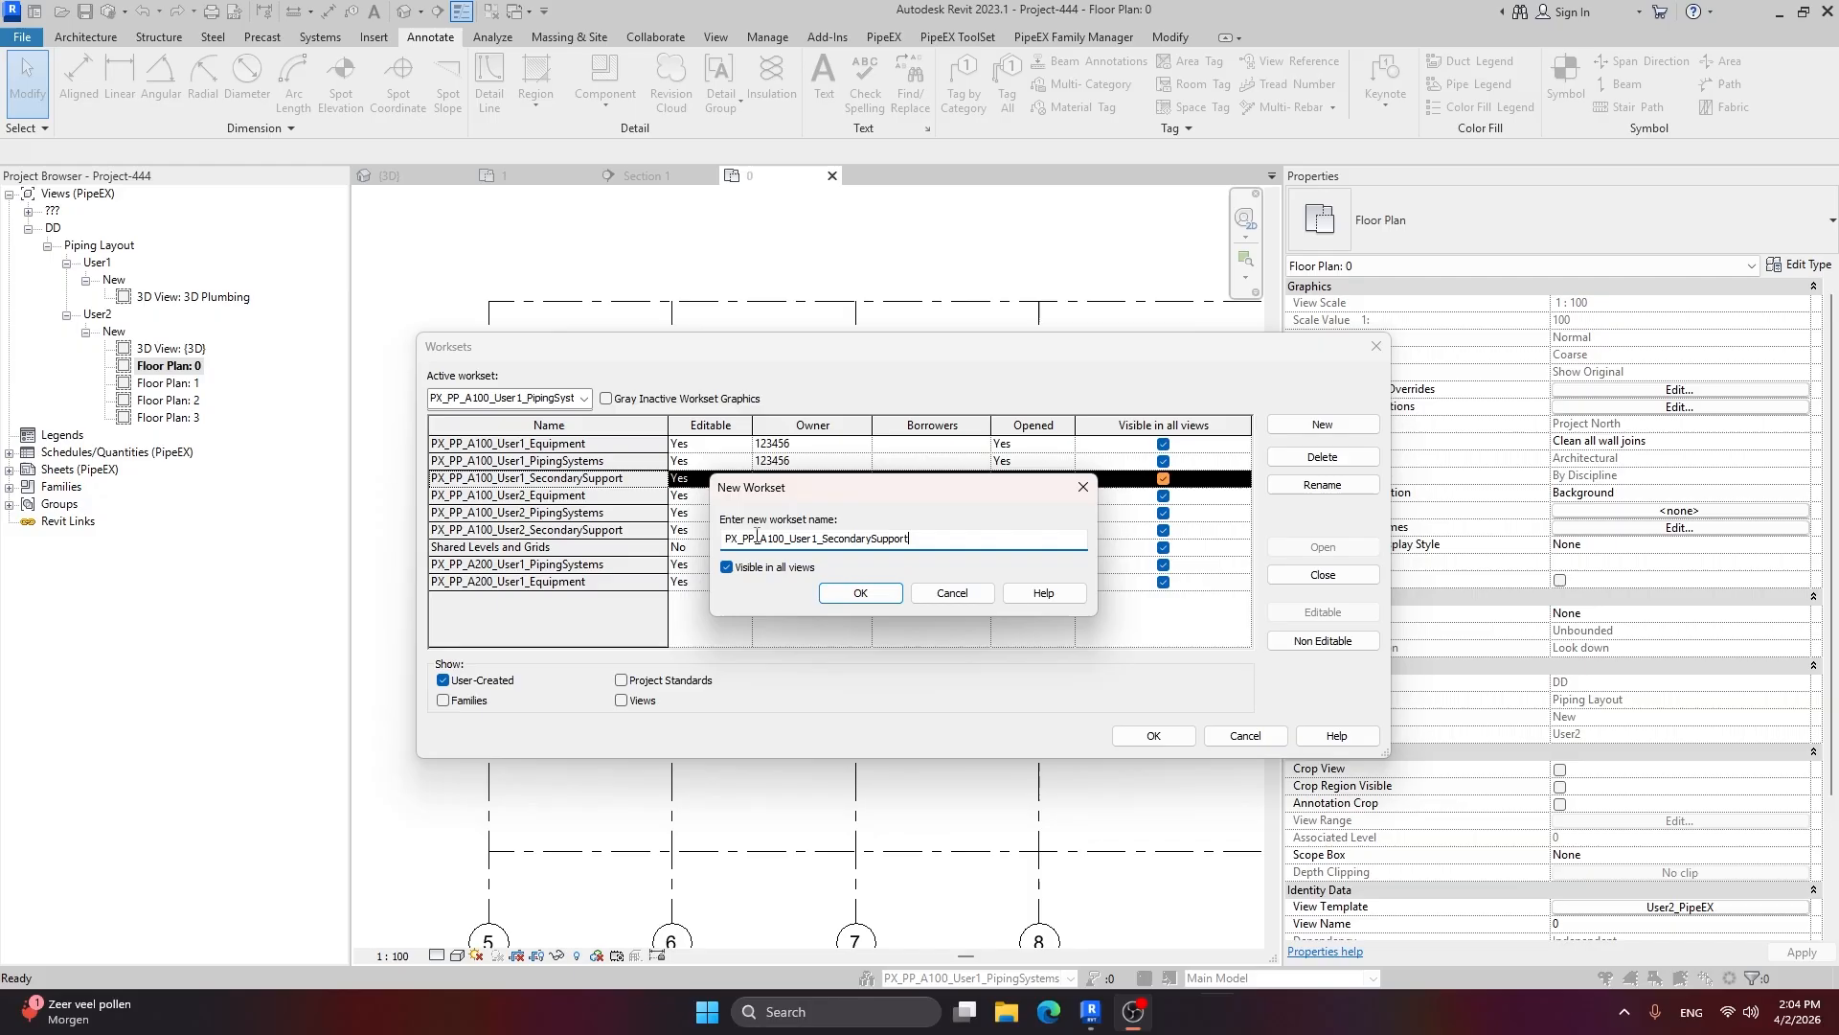
key("BackSpace")
type("2")
left_click(861, 596)
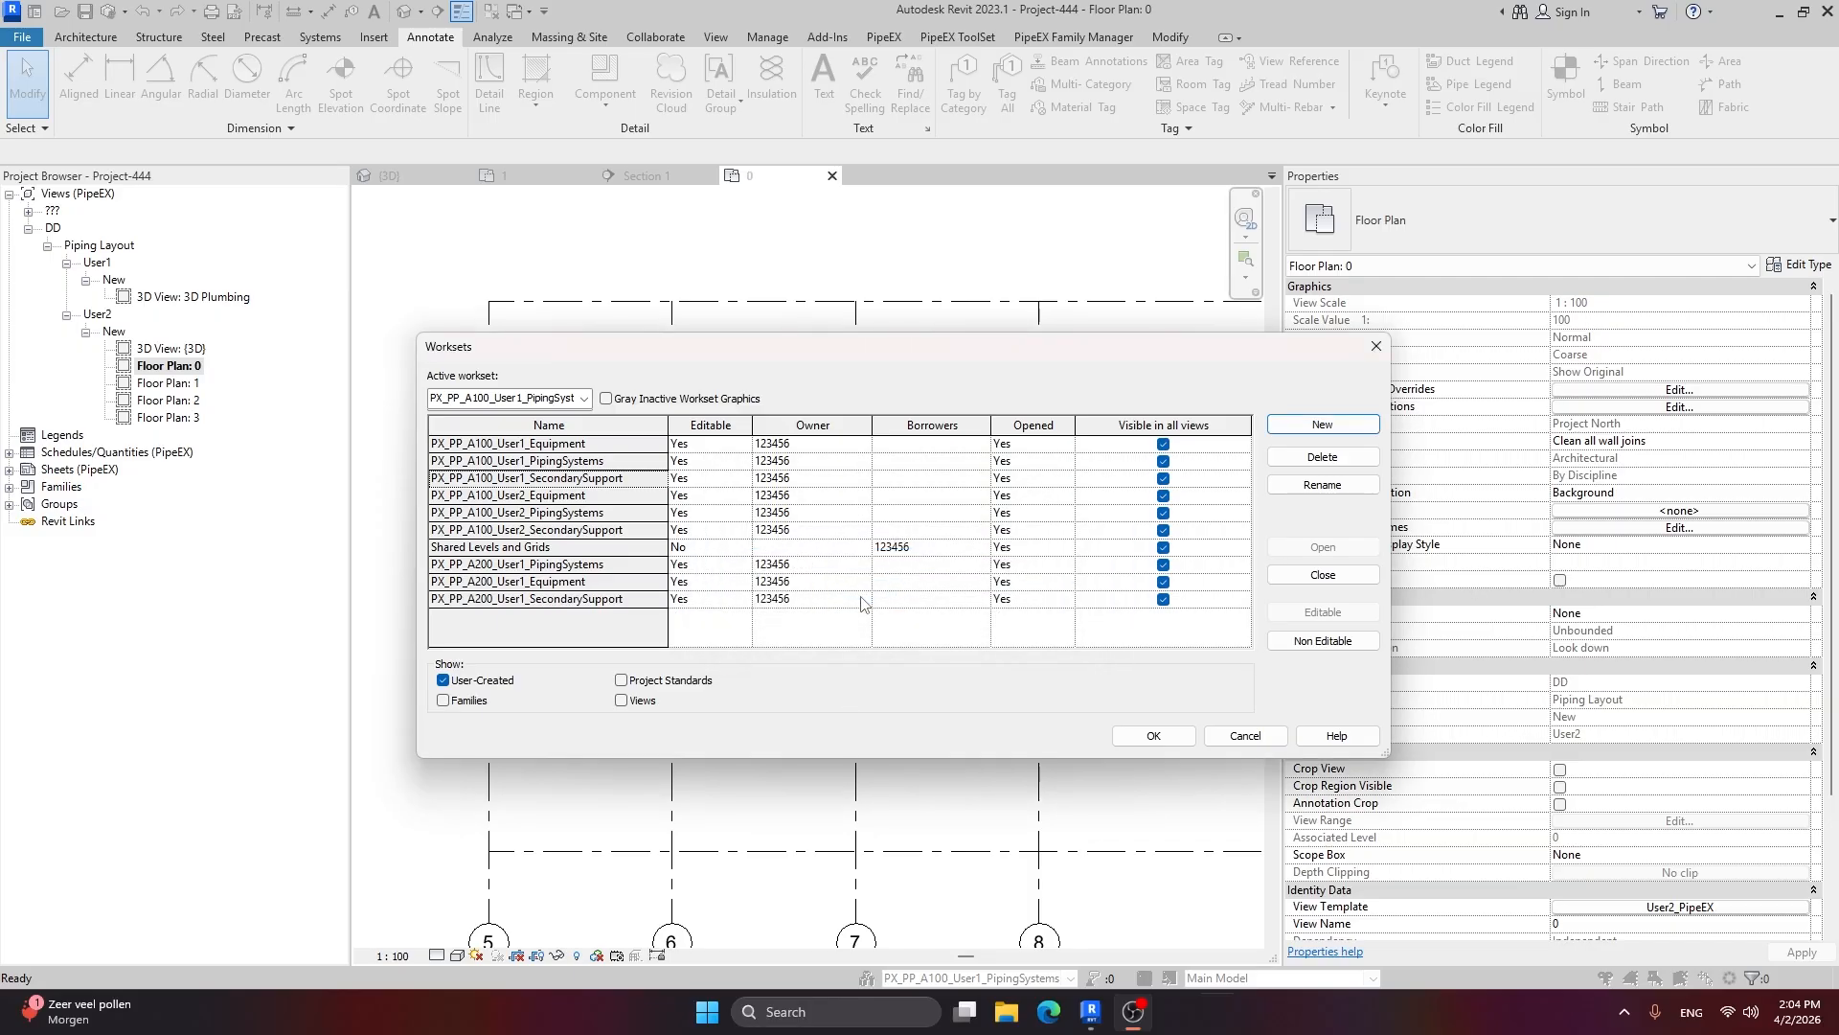
left_click(1178, 735)
left_click(1032, 522)
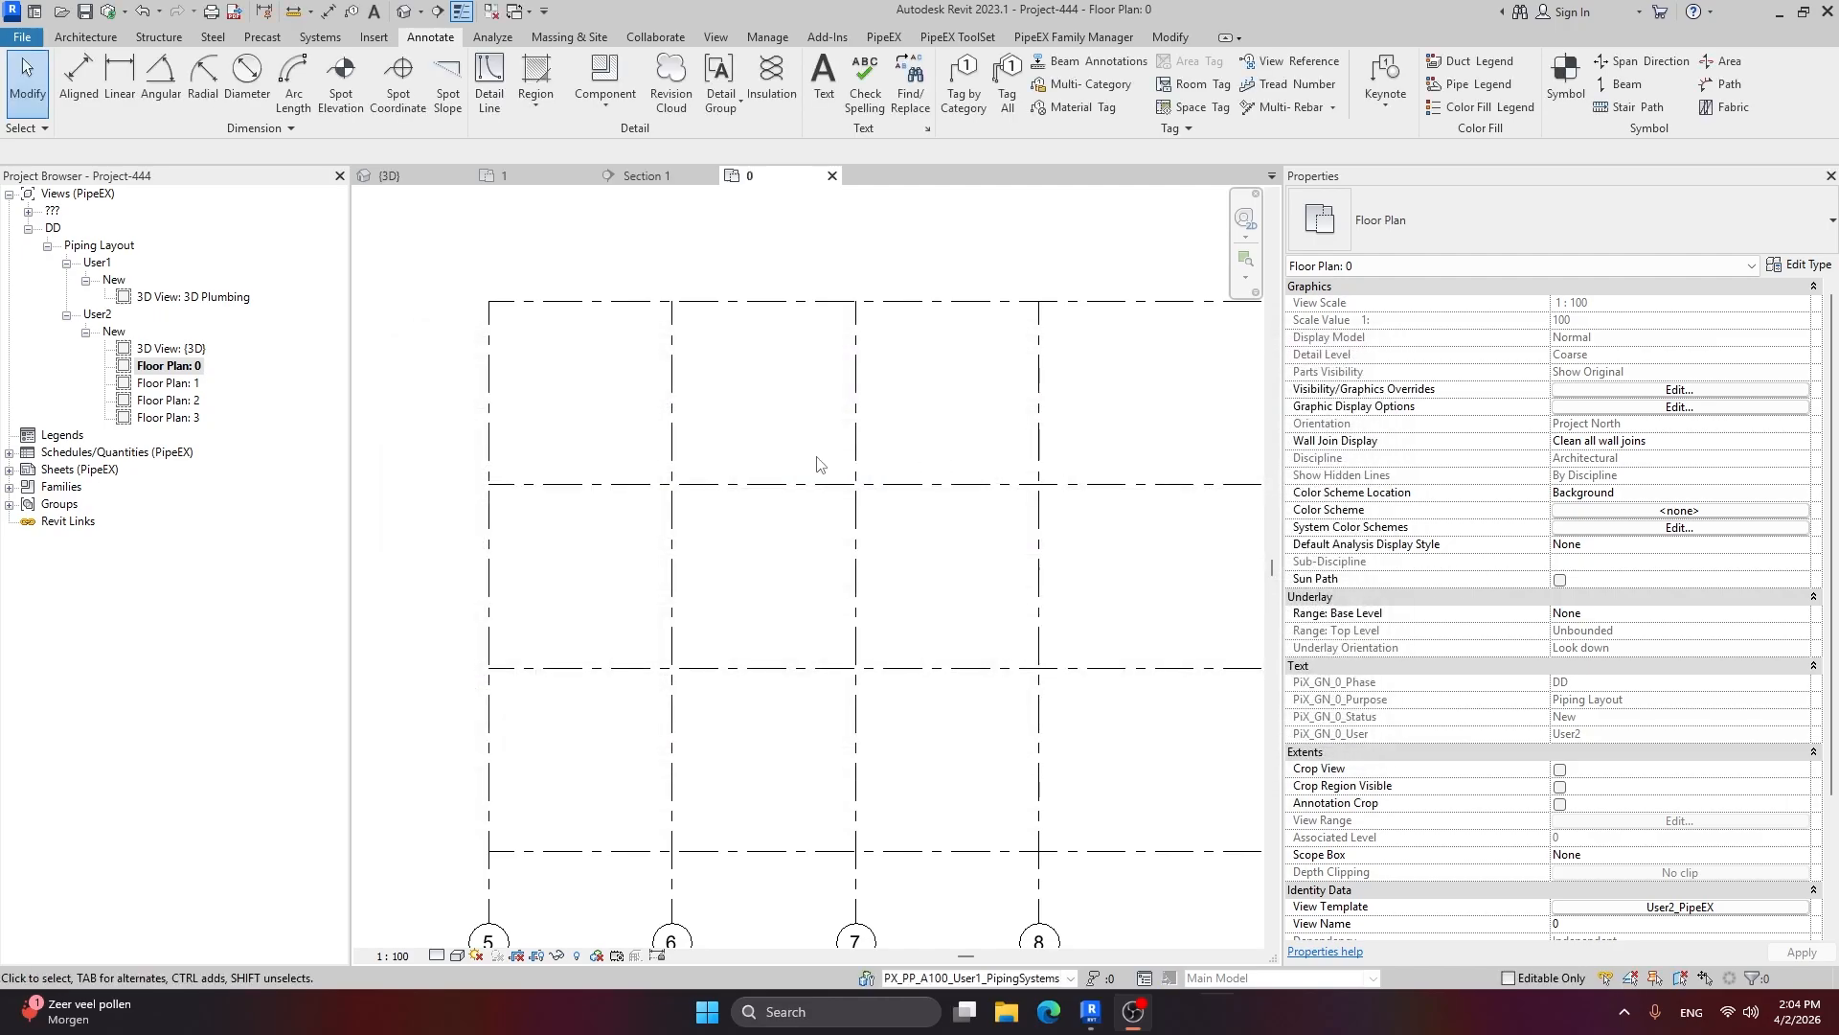
Step: Draw a horizontal 150 mm diameter pipe at 500 mm middle elevation, from between grids 5 and 6 to between grids 6 and 7
middle_click_drag(1111, 697, 1036, 644)
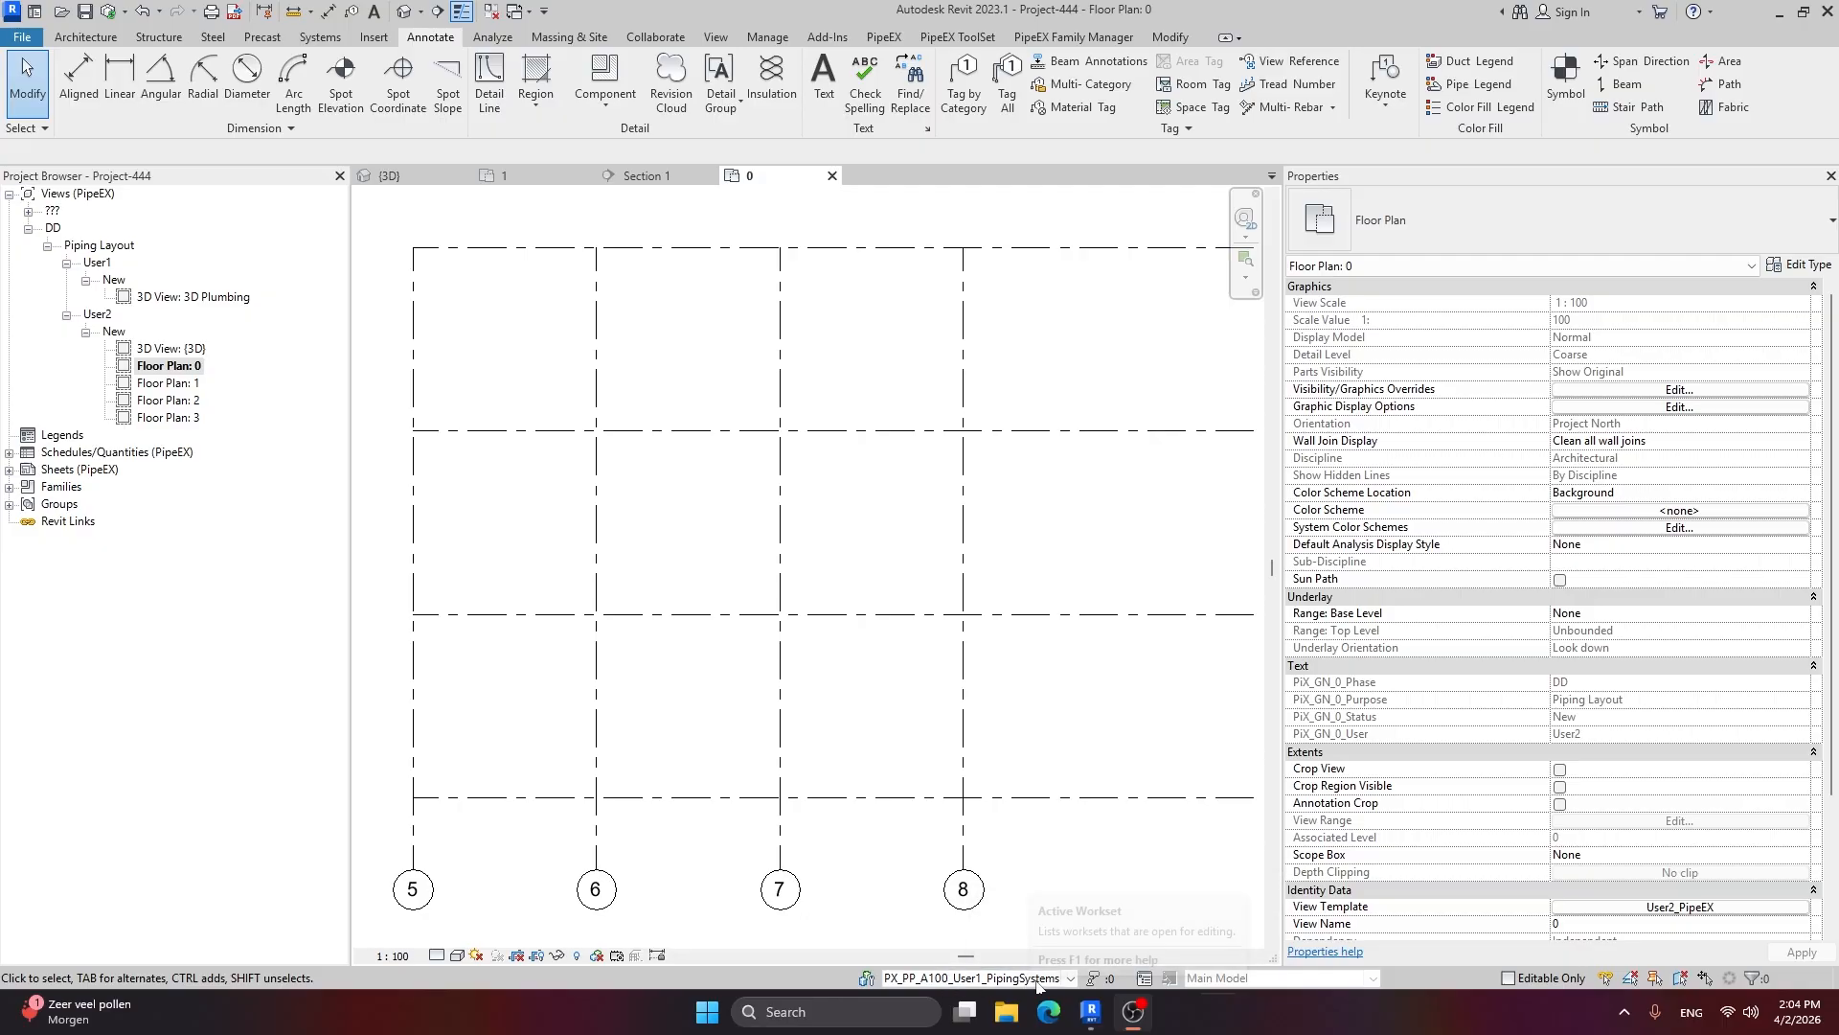
middle_click_drag(681, 681, 694, 673)
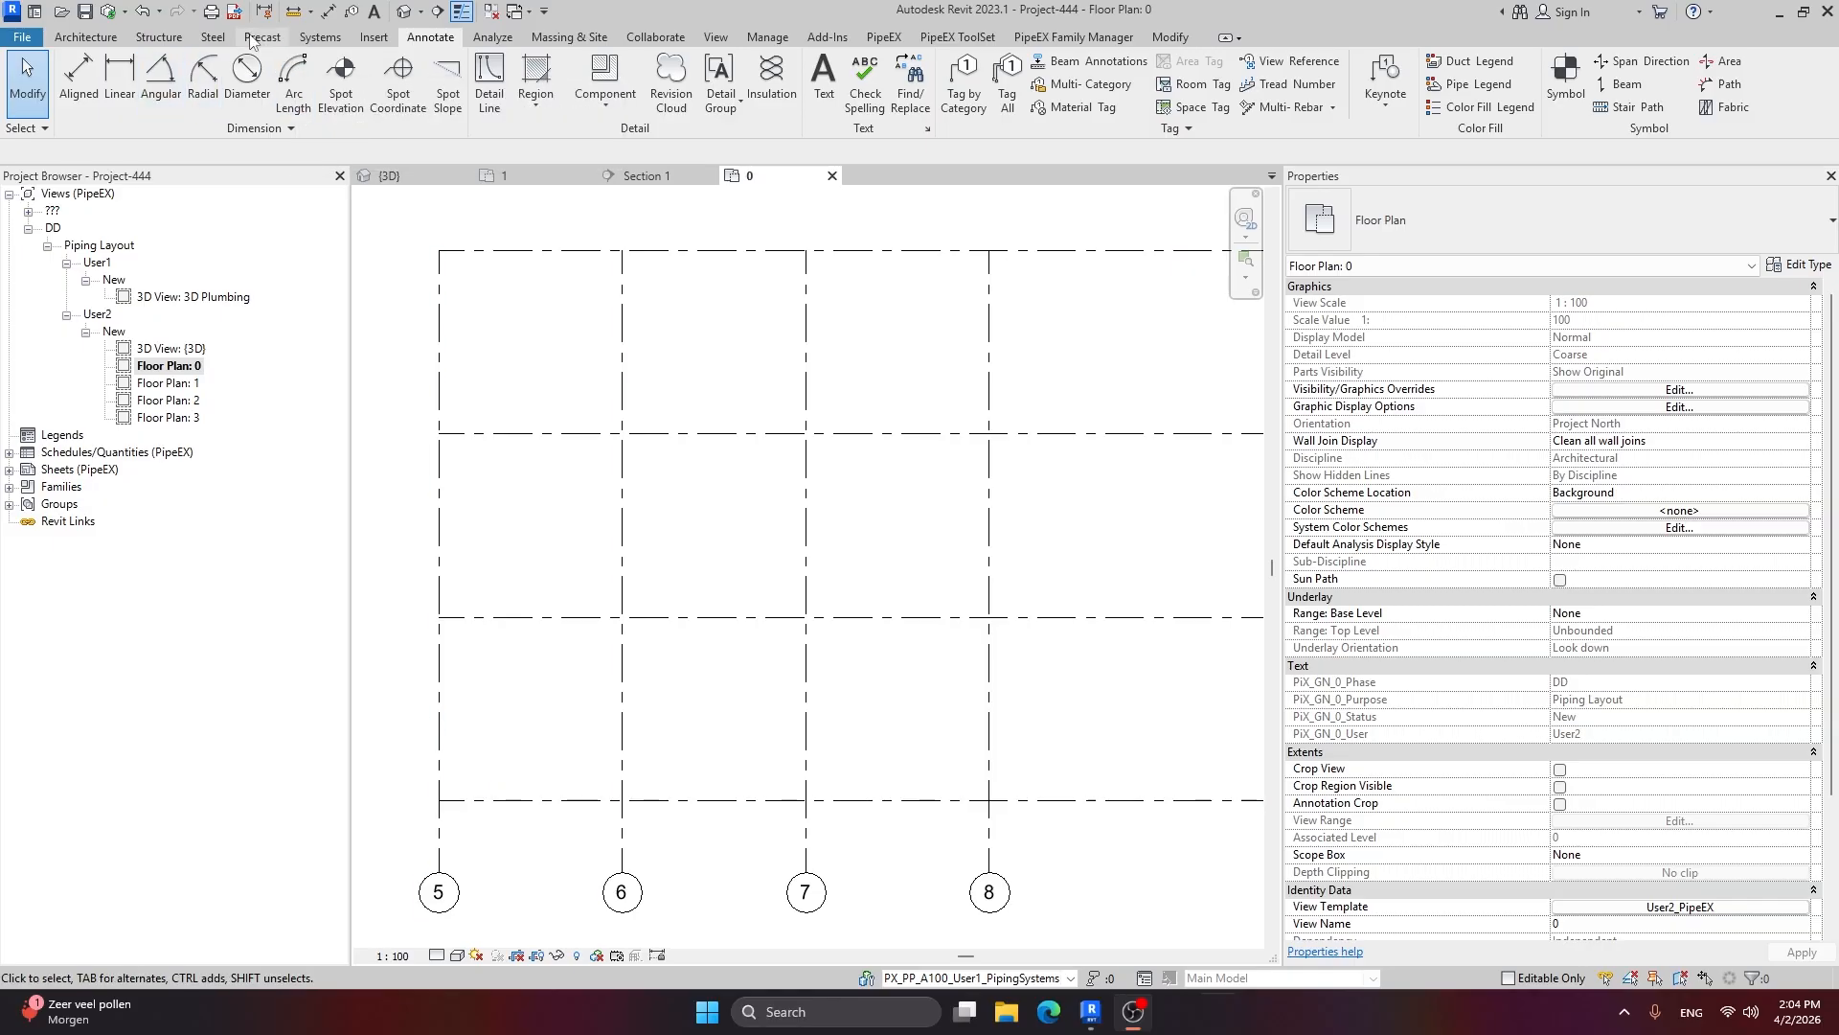
left_click(343, 38)
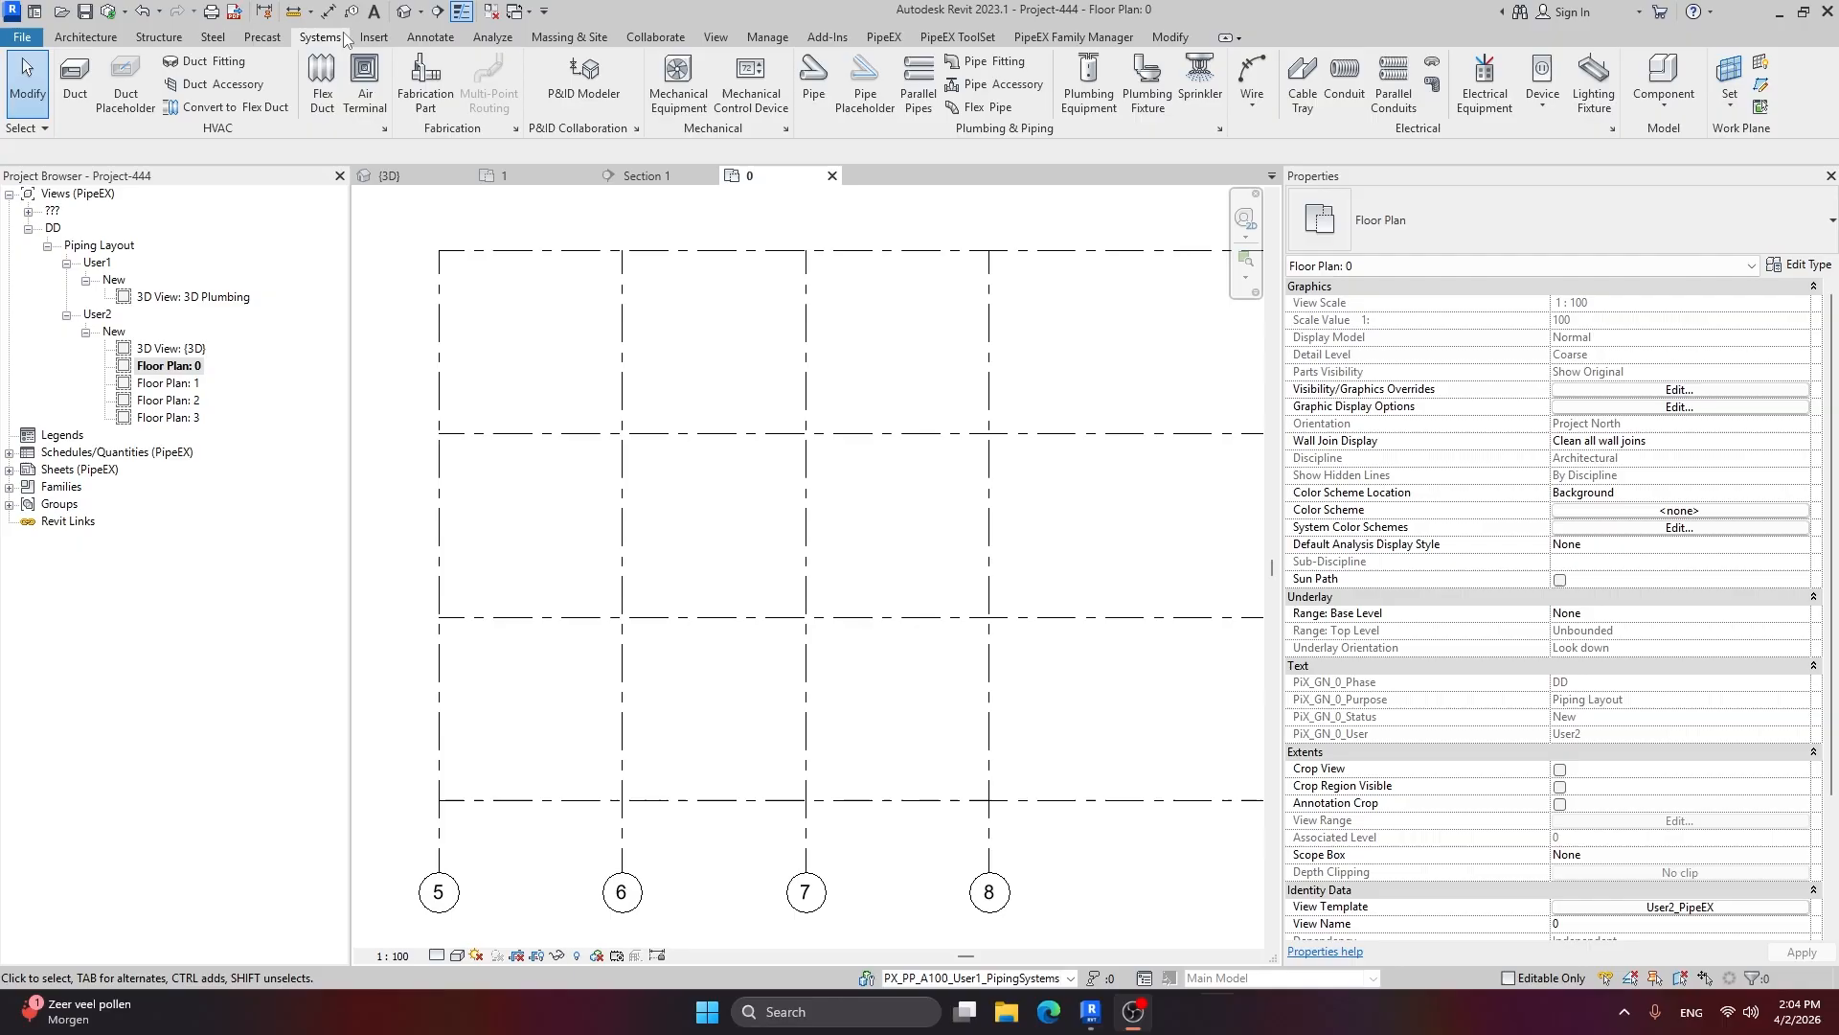
left_click(815, 77)
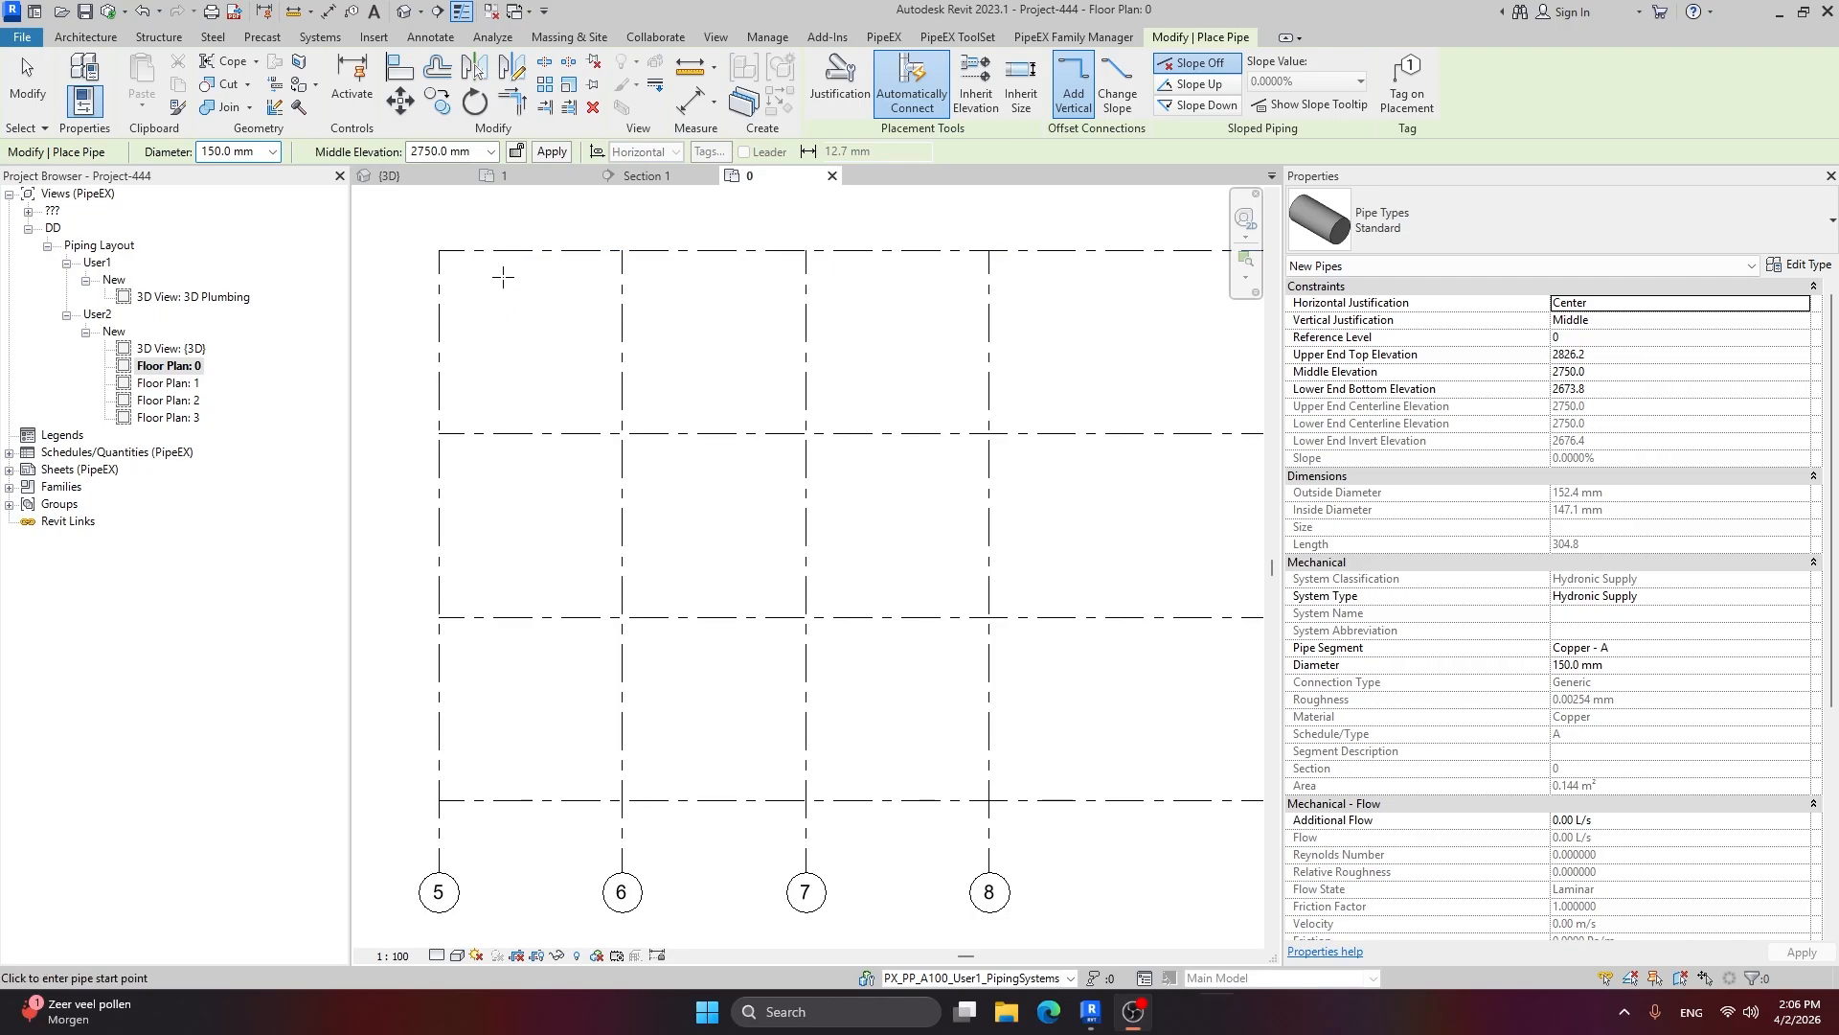
left_click(416, 151)
left_click_drag(430, 151, 411, 152)
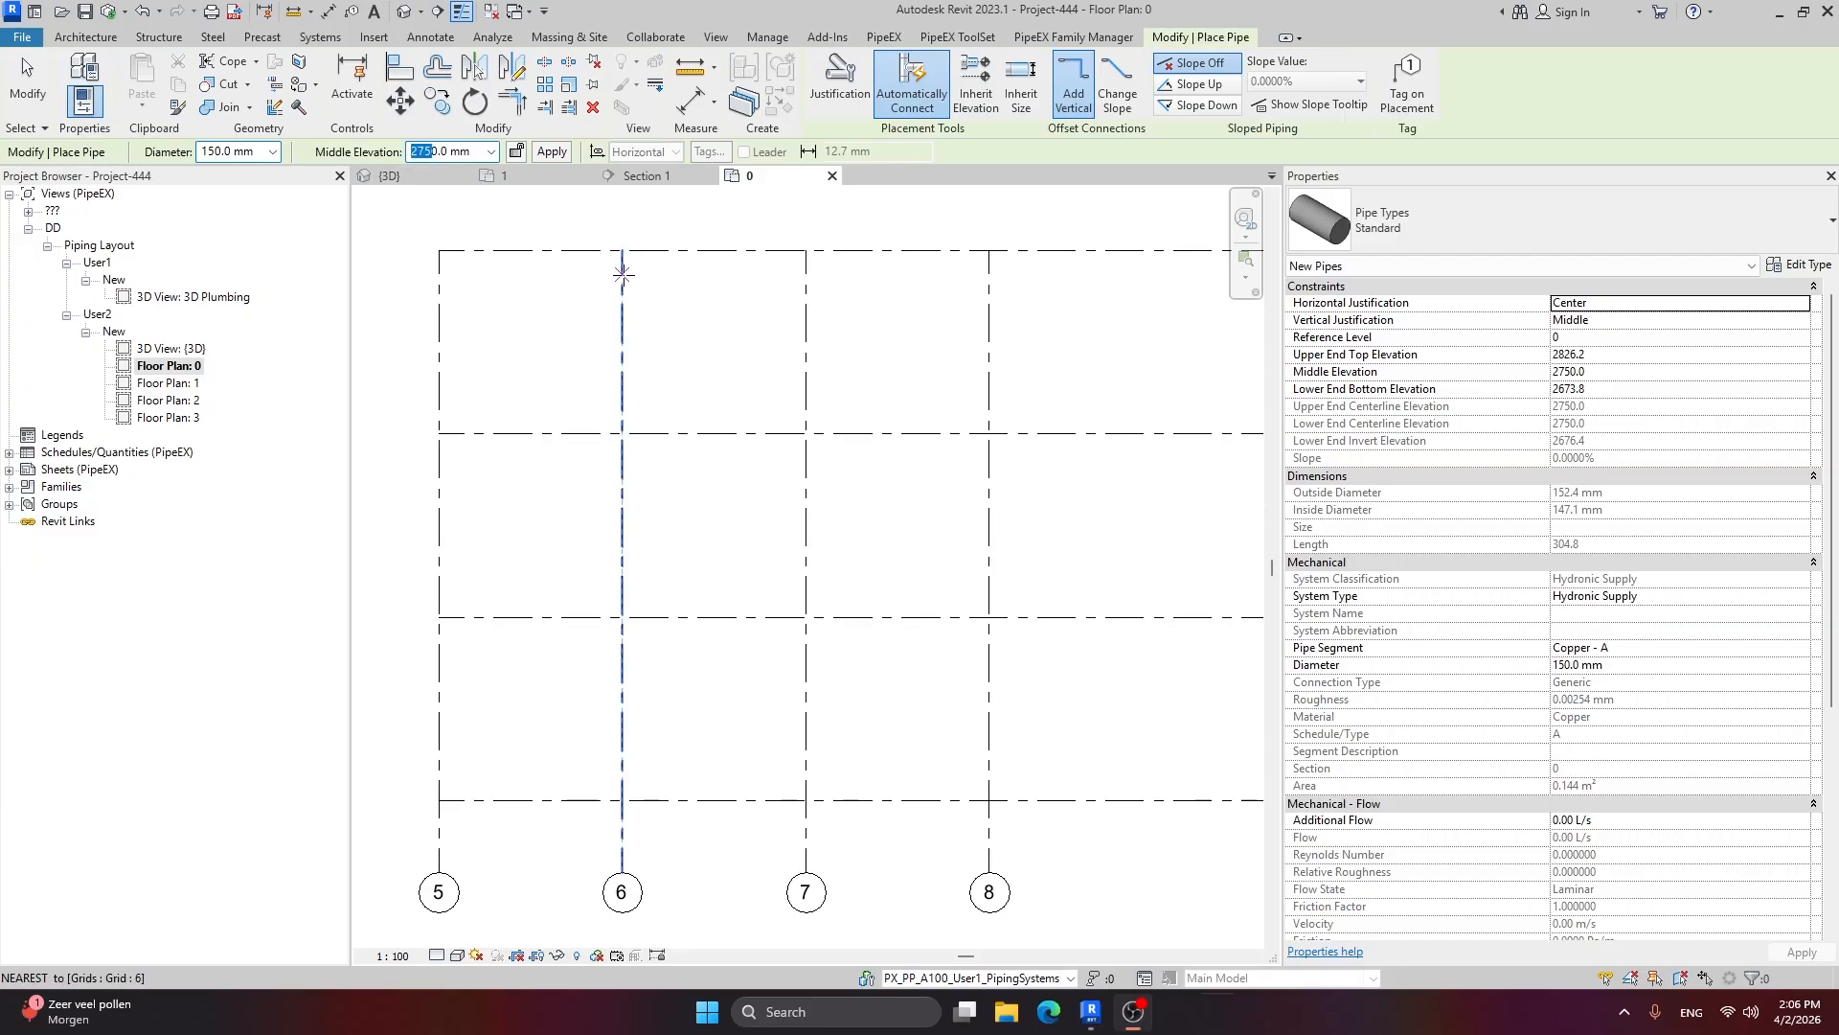
type("500")
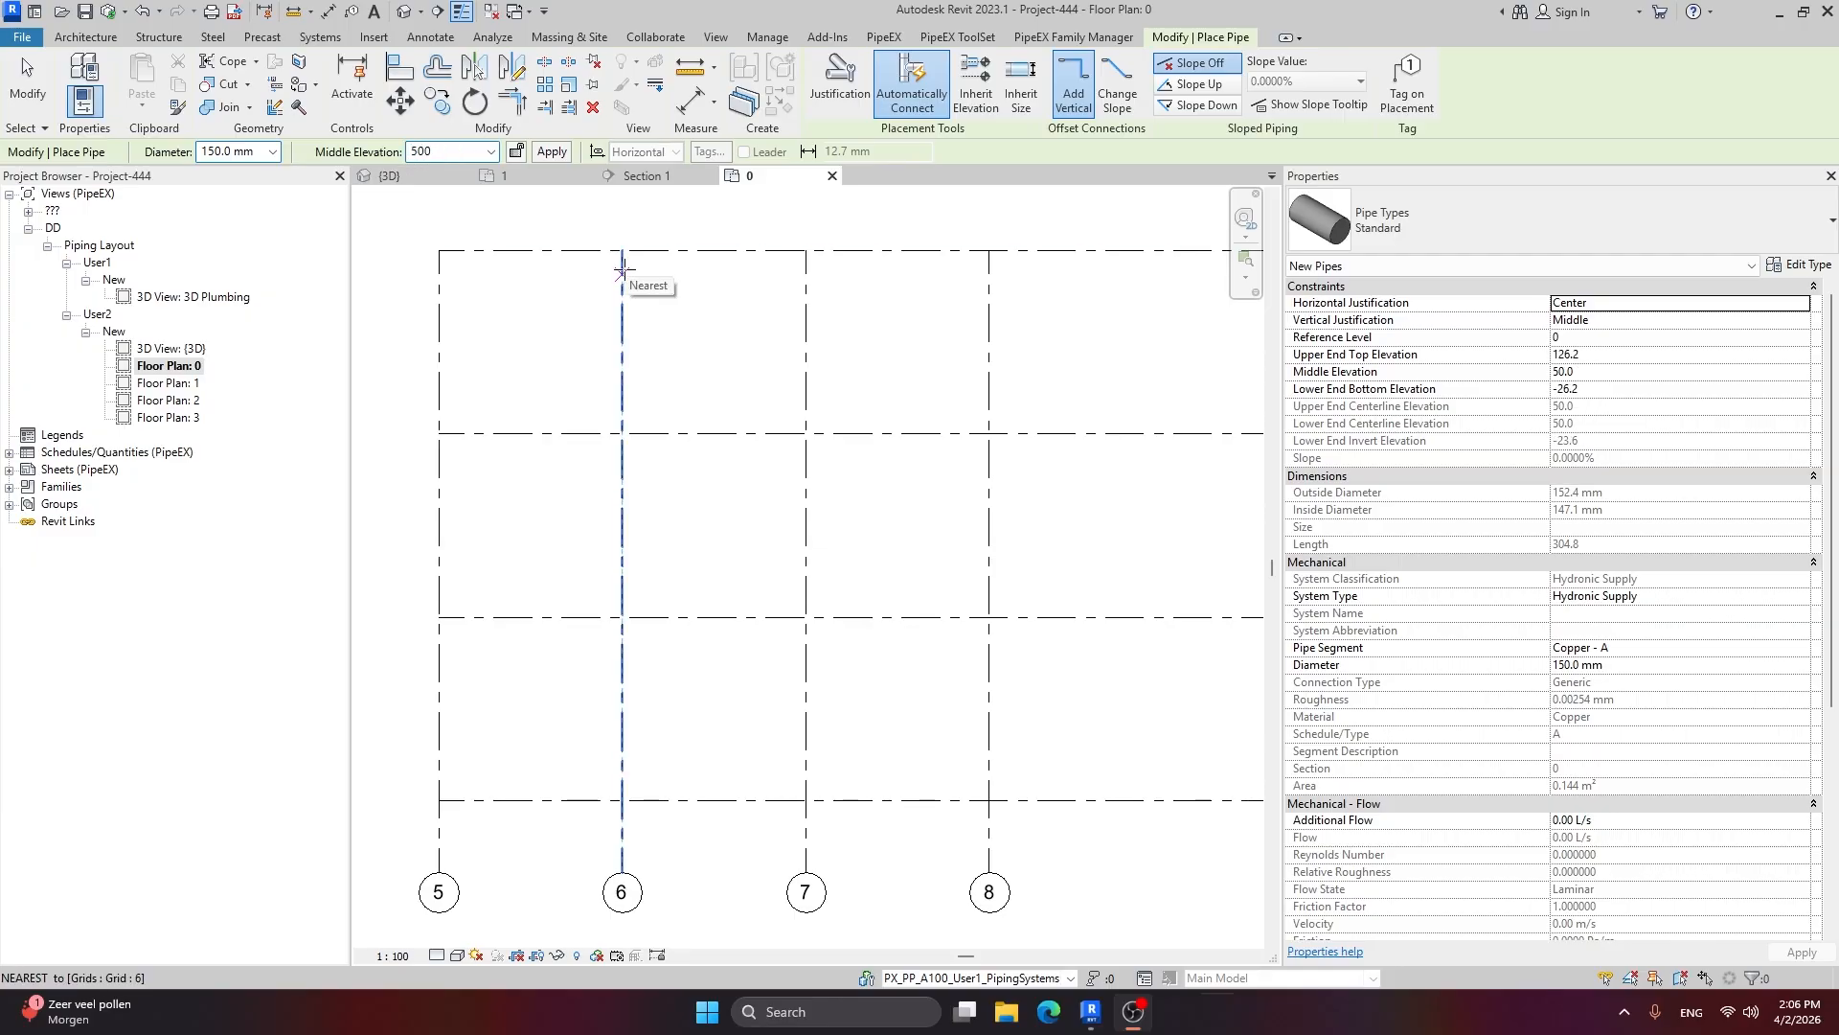
key("Return")
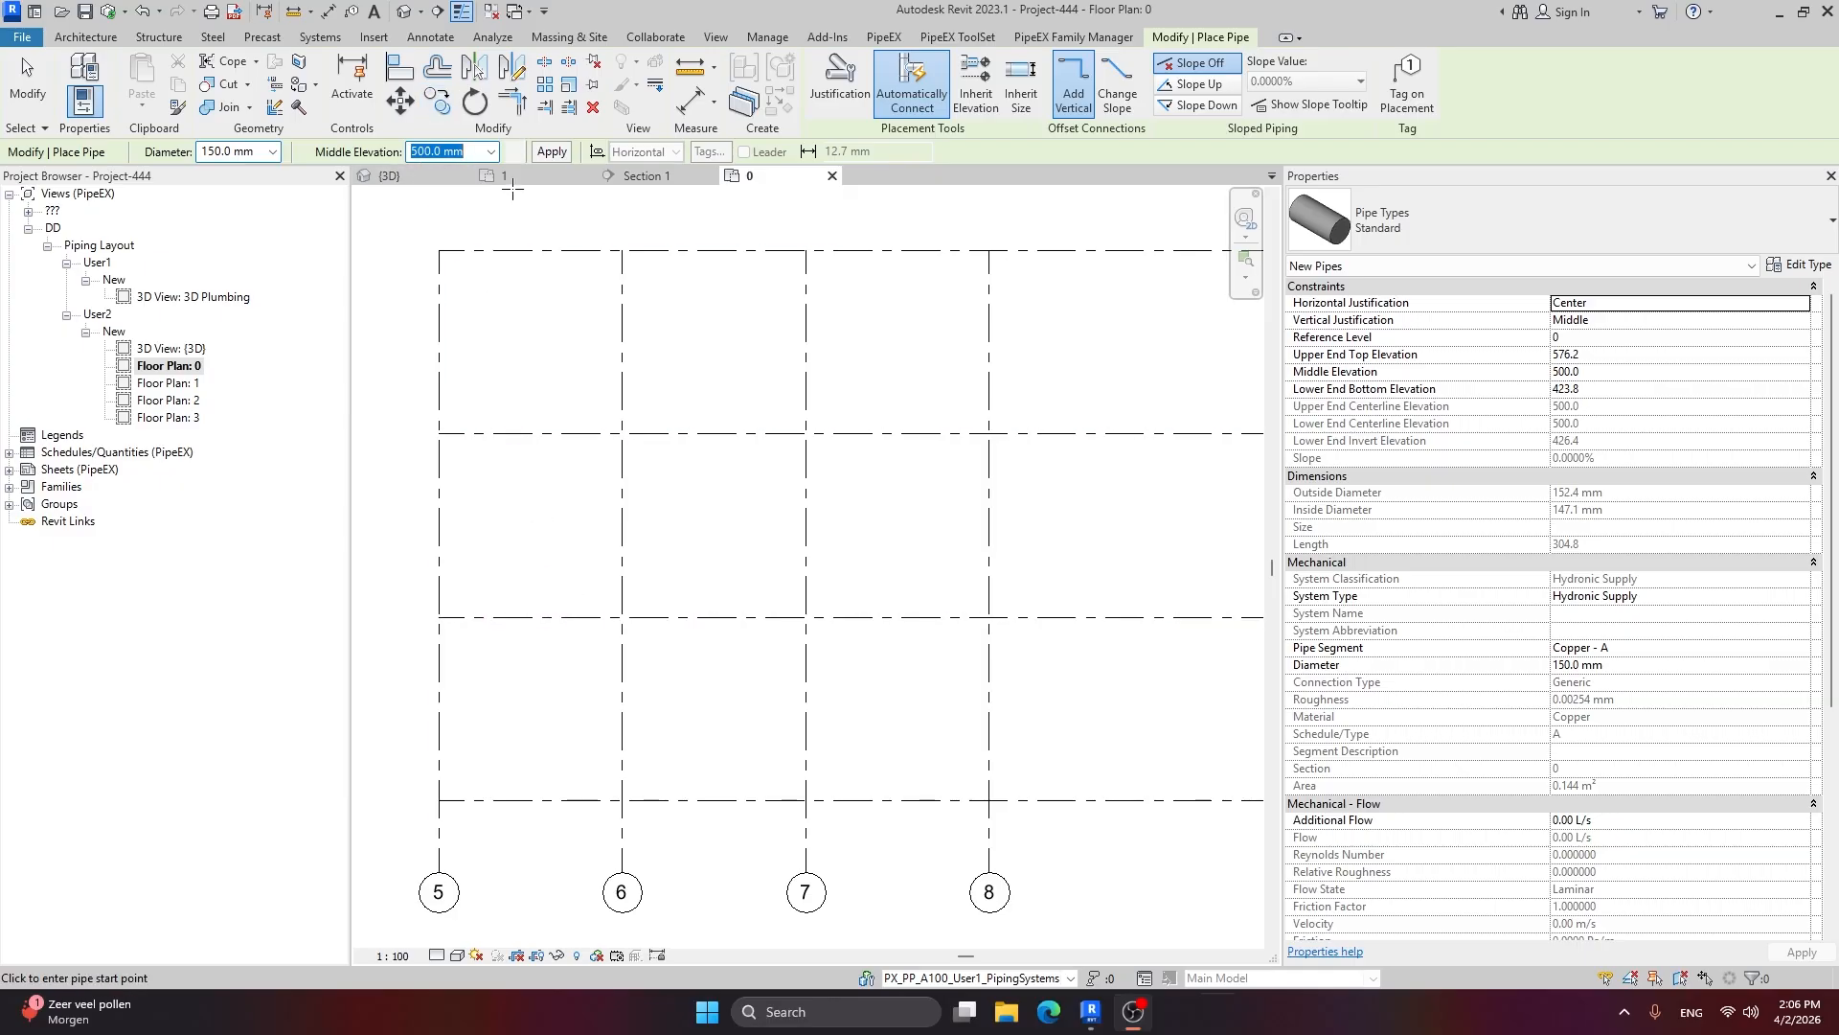
scroll(538, 720, "up", 1)
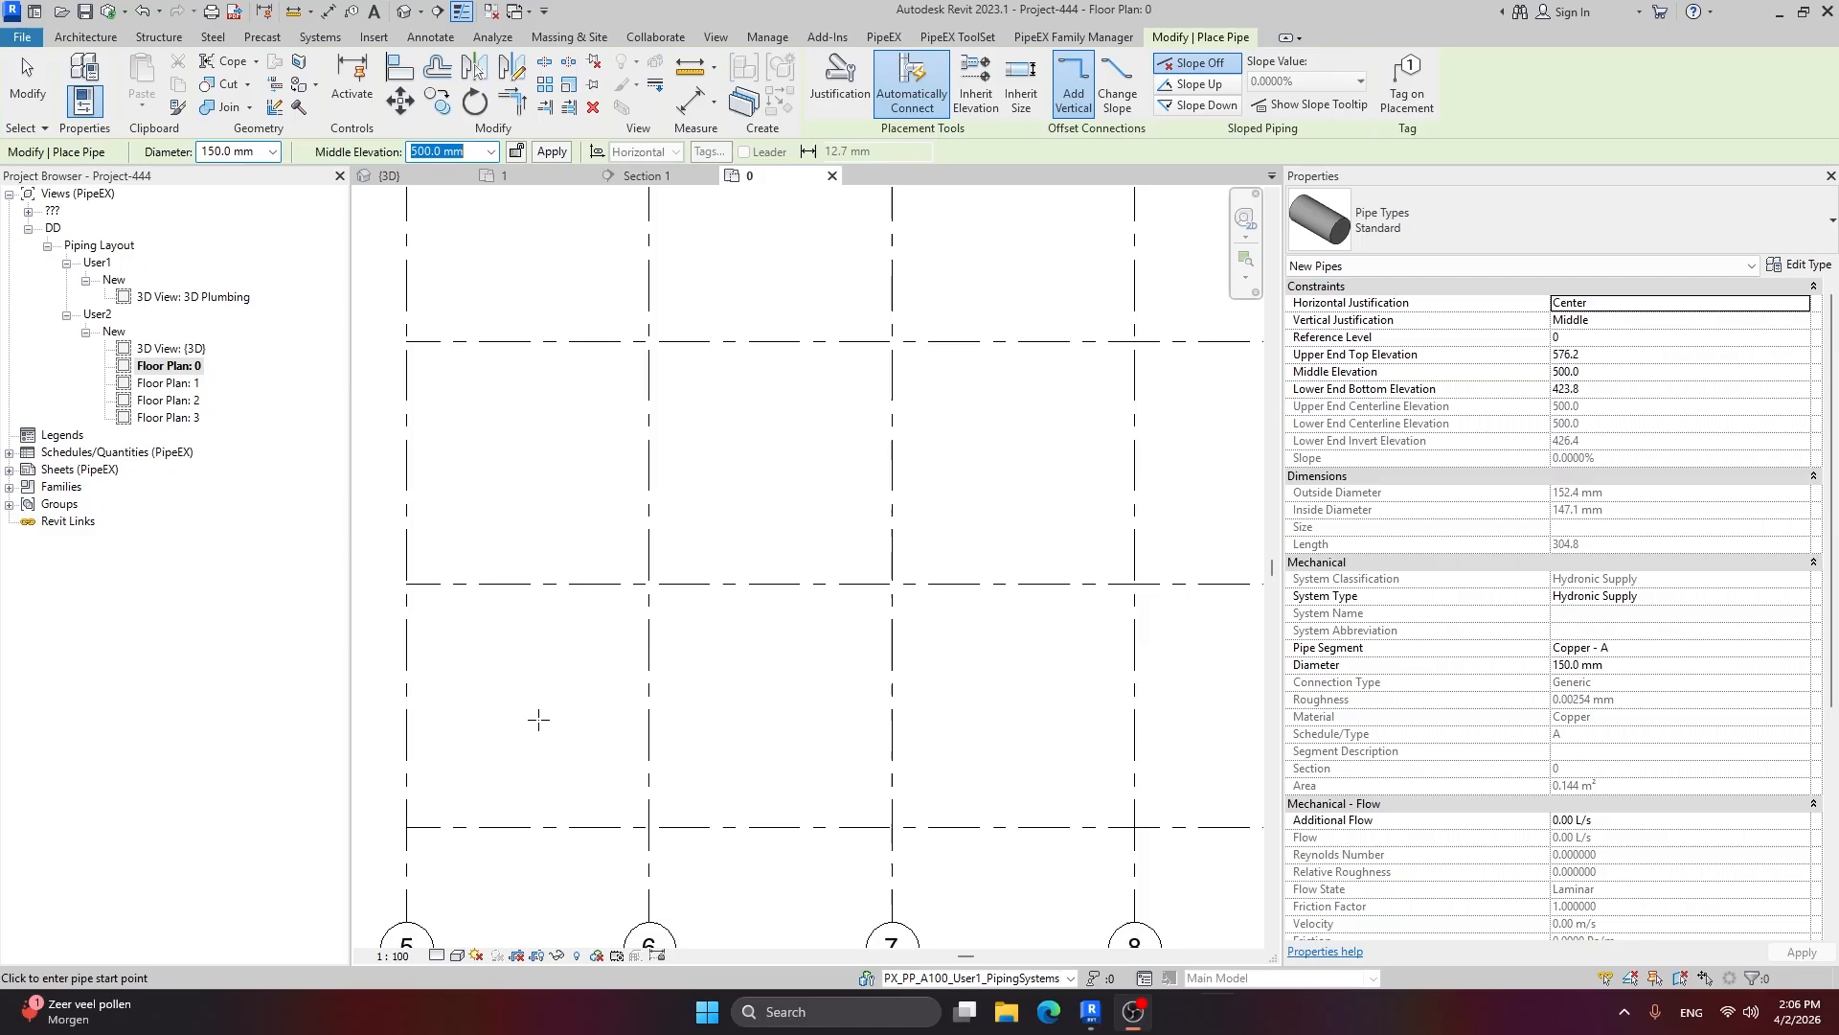
left_click(477, 731)
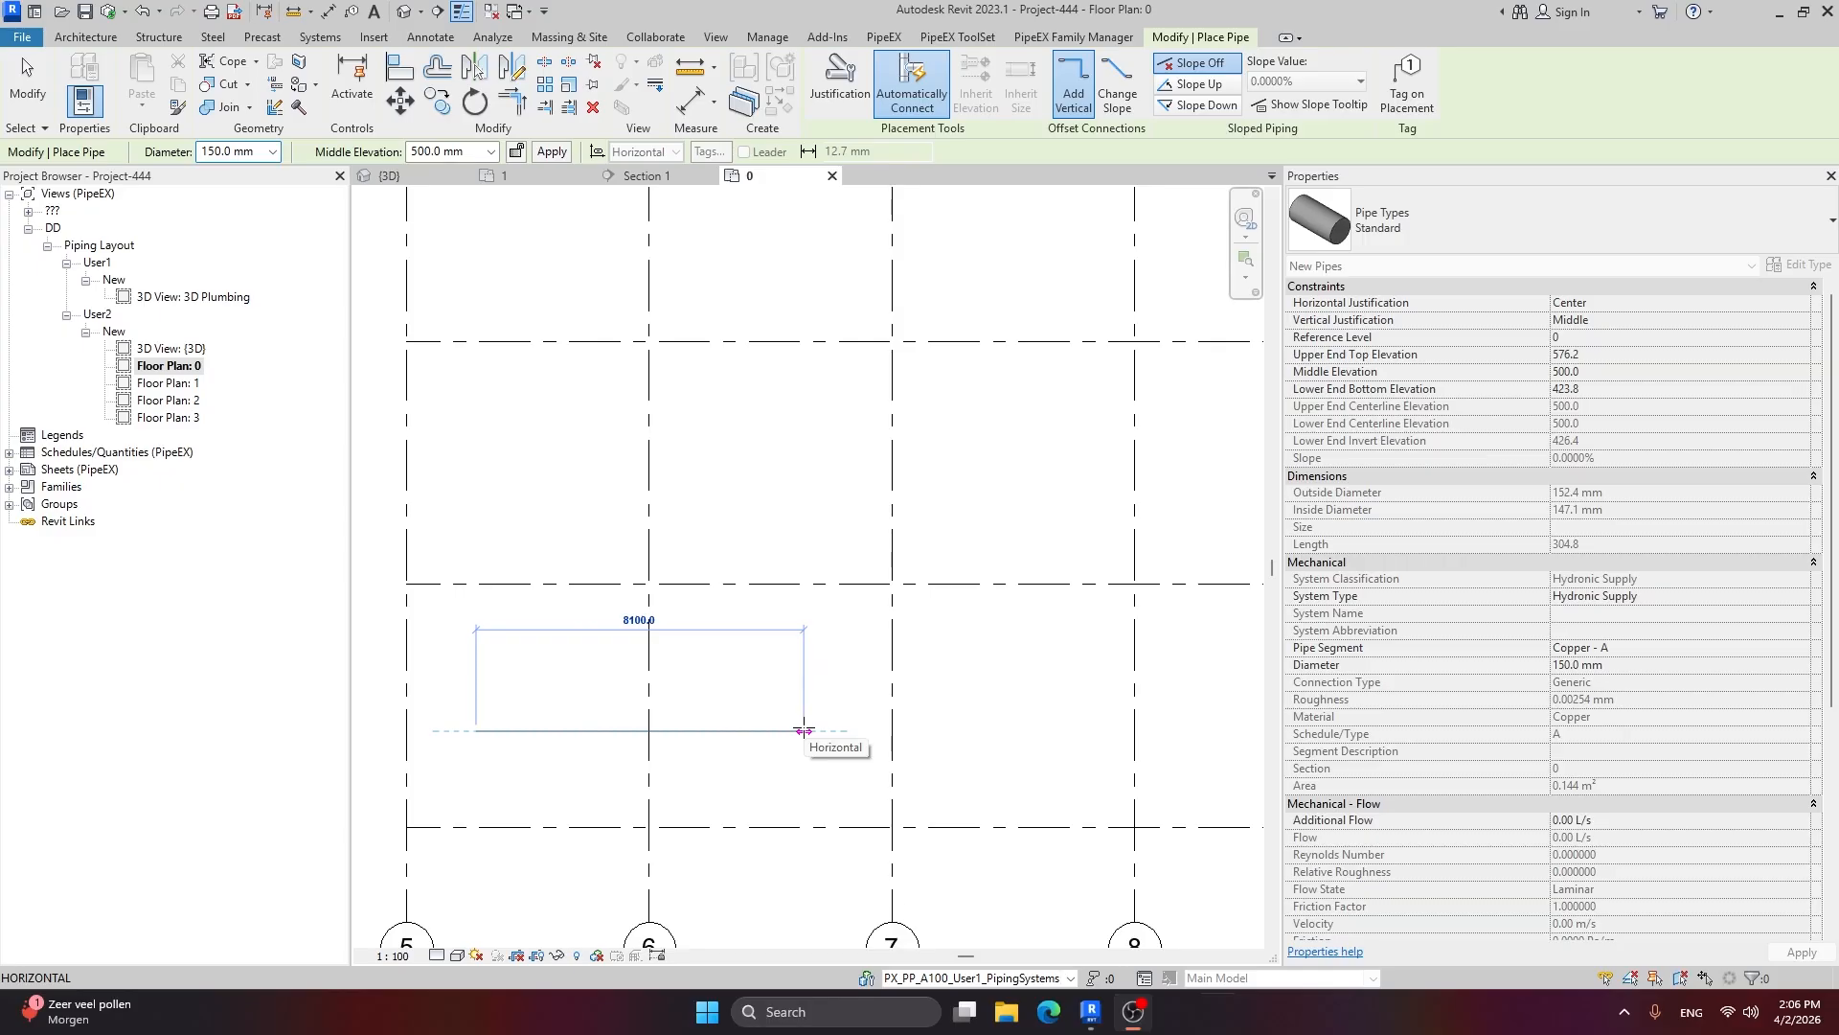
scroll(787, 733, "up", 2)
left_click(788, 732)
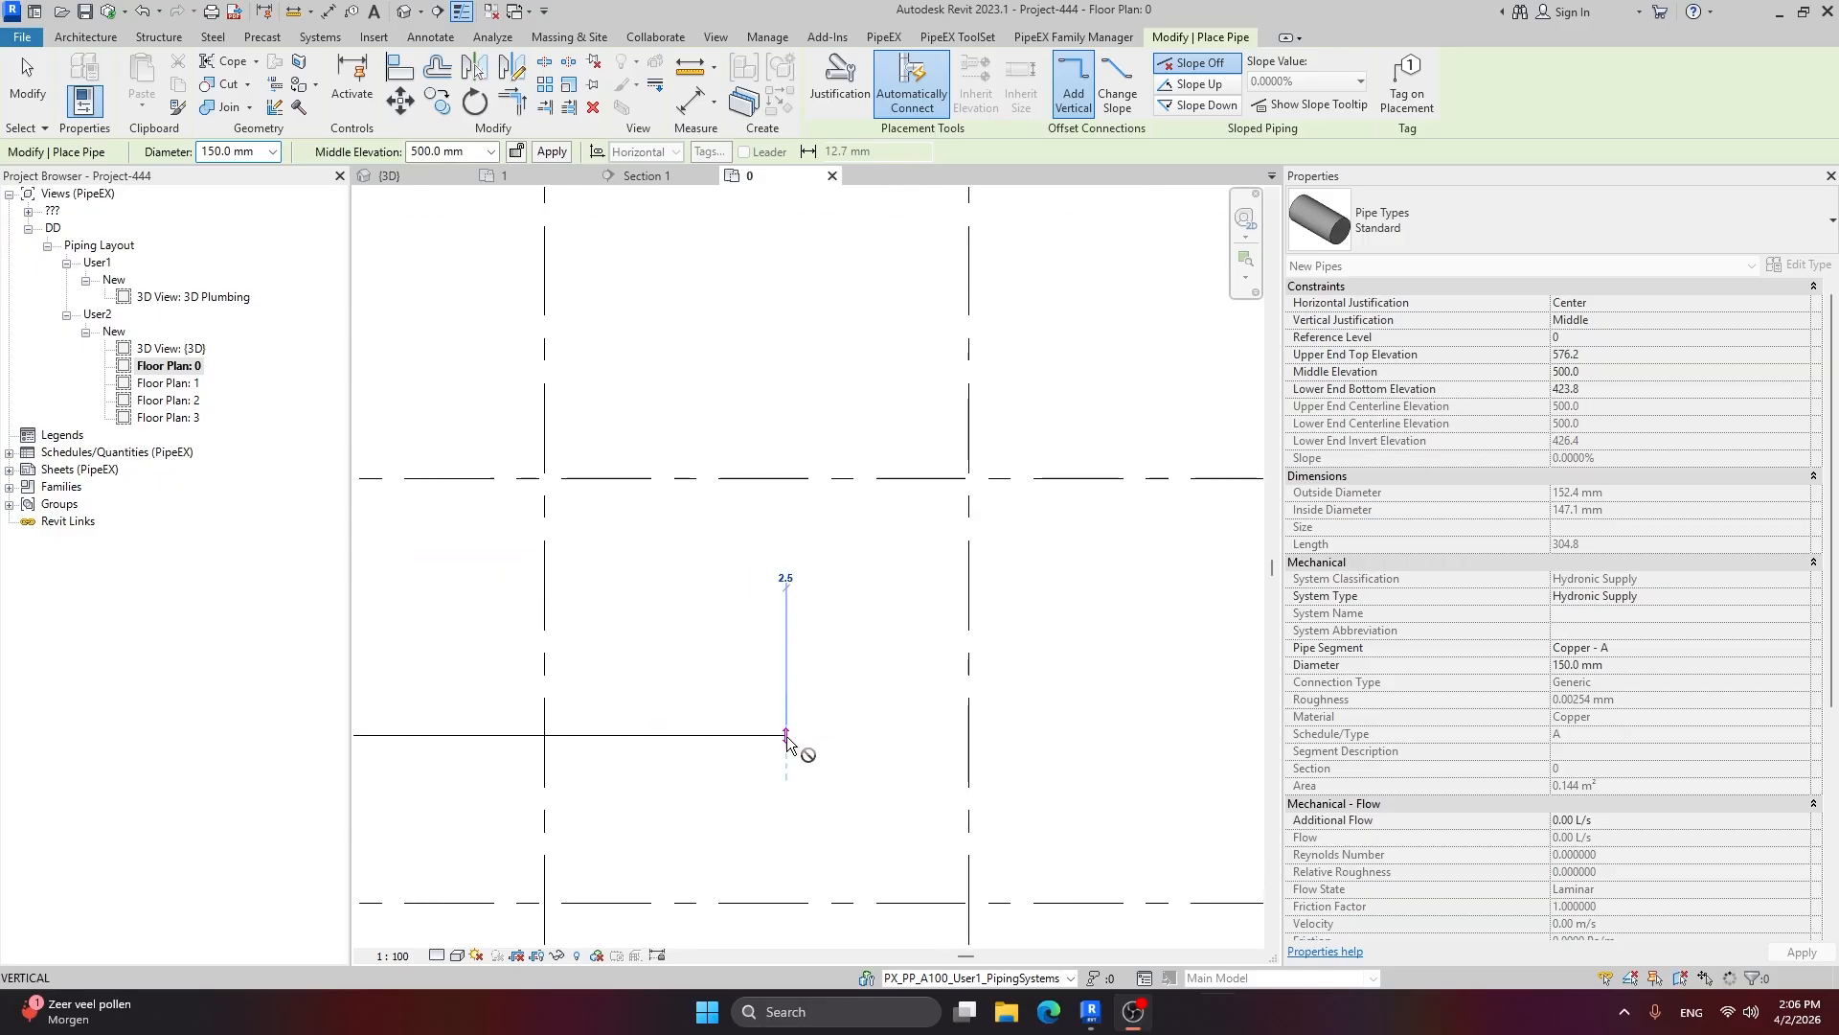
scroll(832, 647, "down", 2)
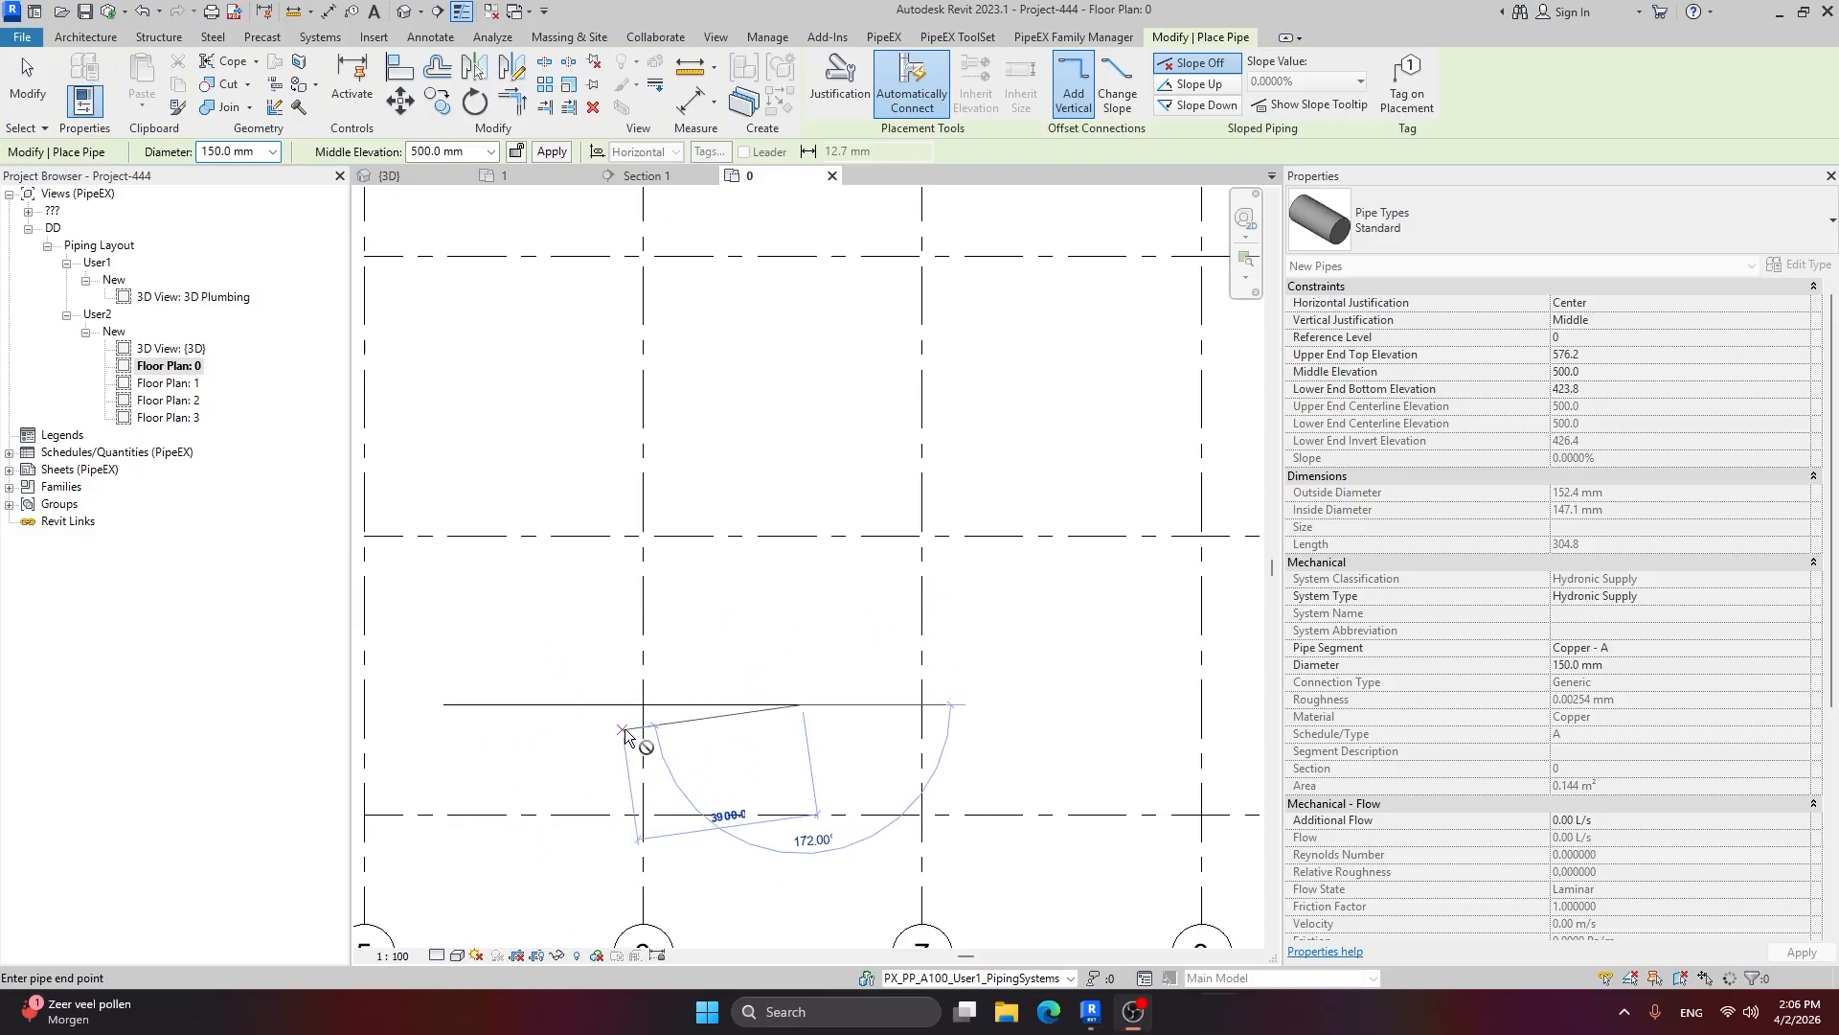
scroll(731, 701, "up", 2)
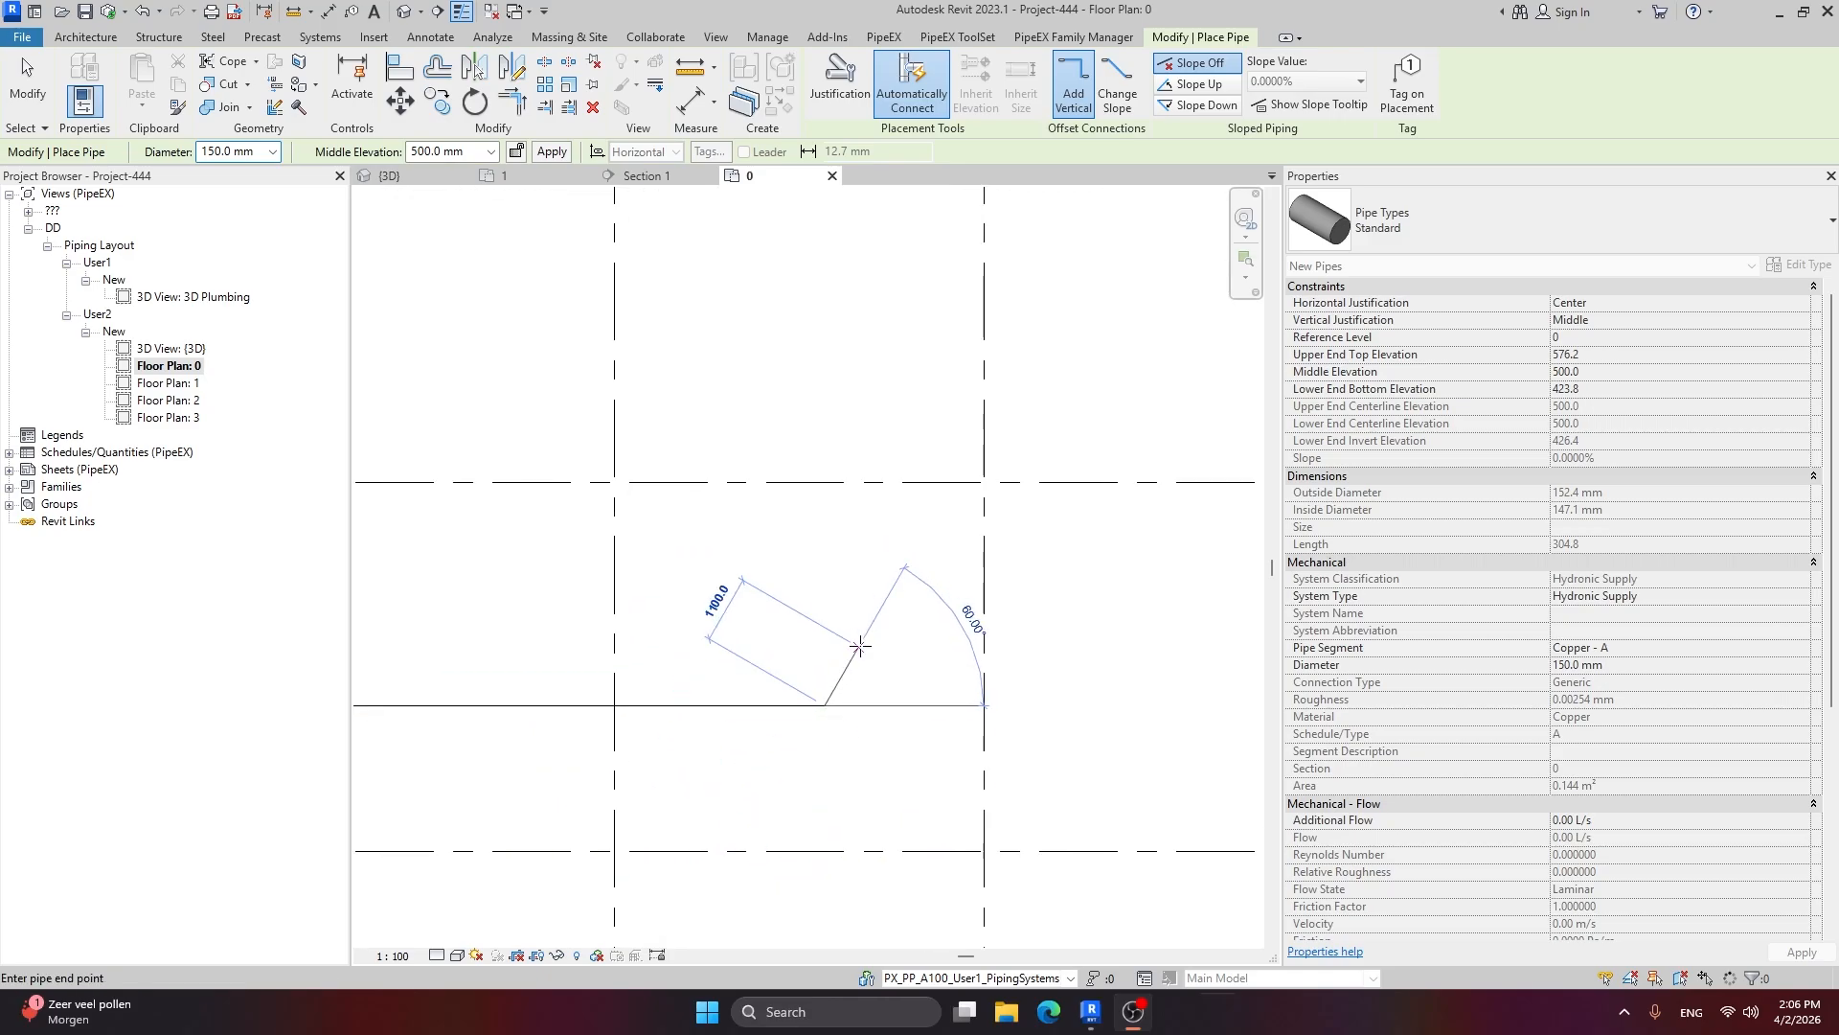
scroll(860, 647, "down", 2)
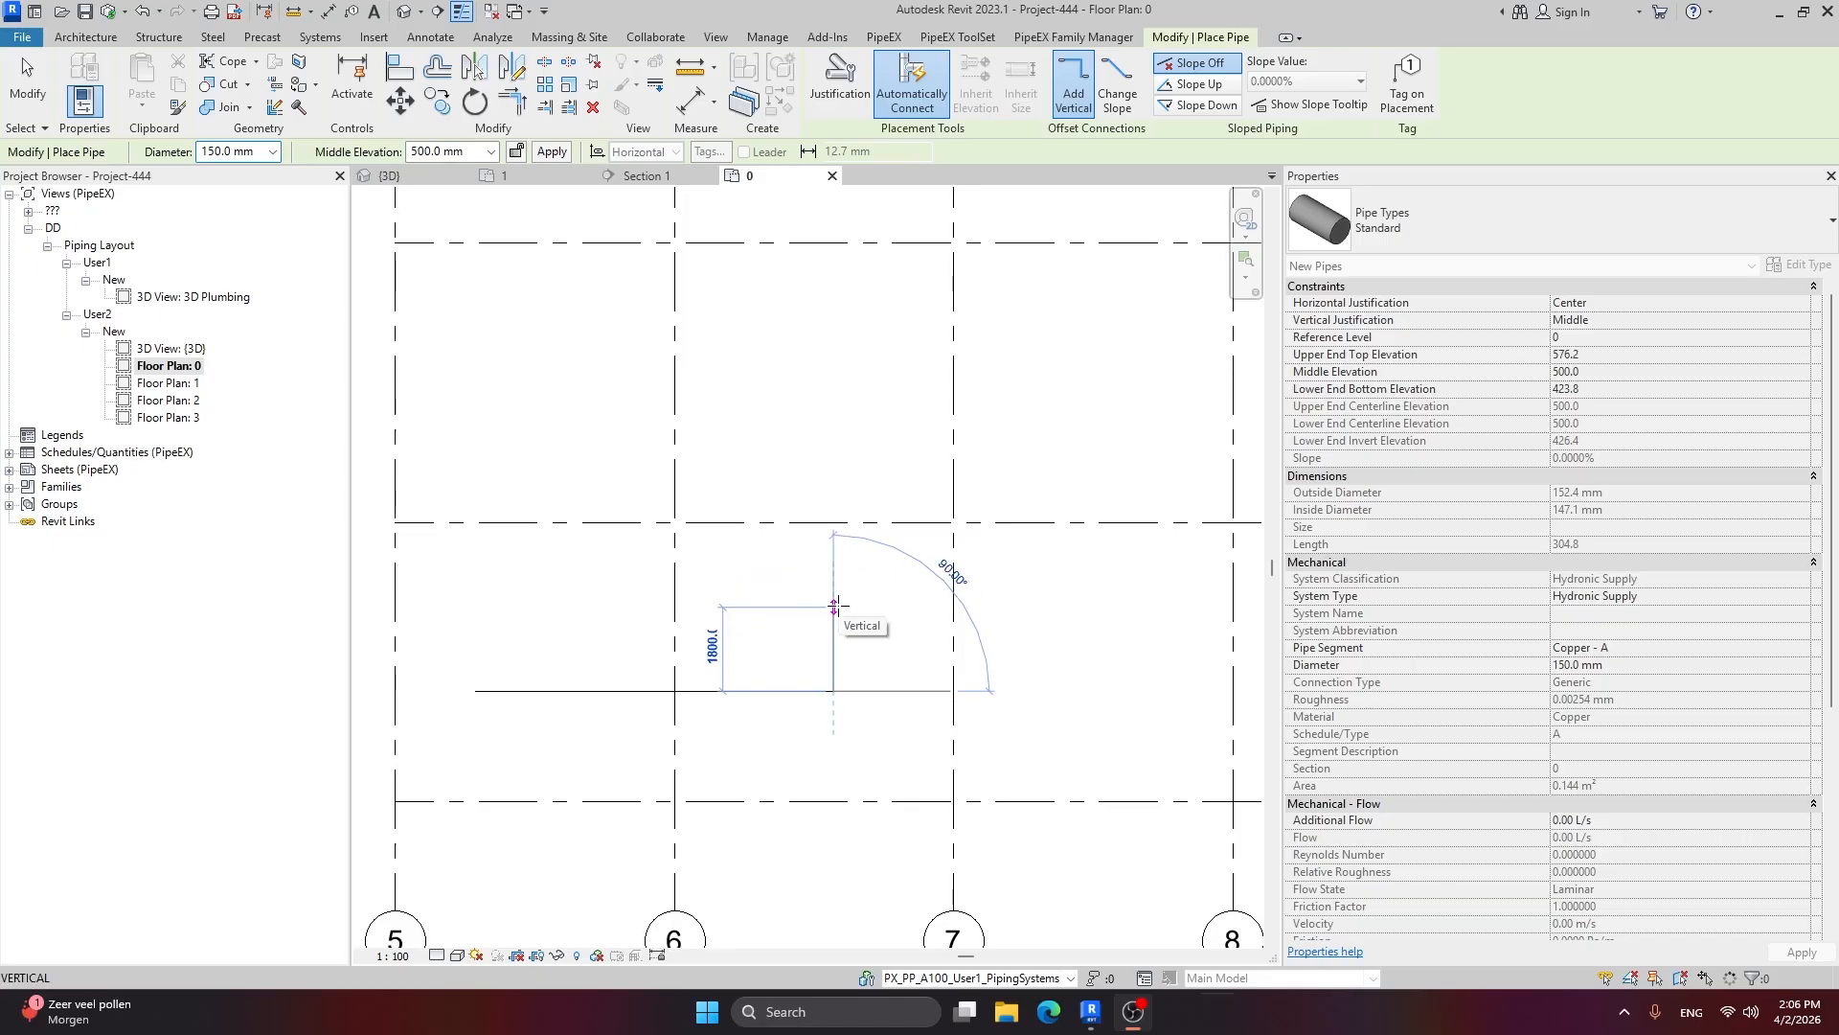
key("Escape")
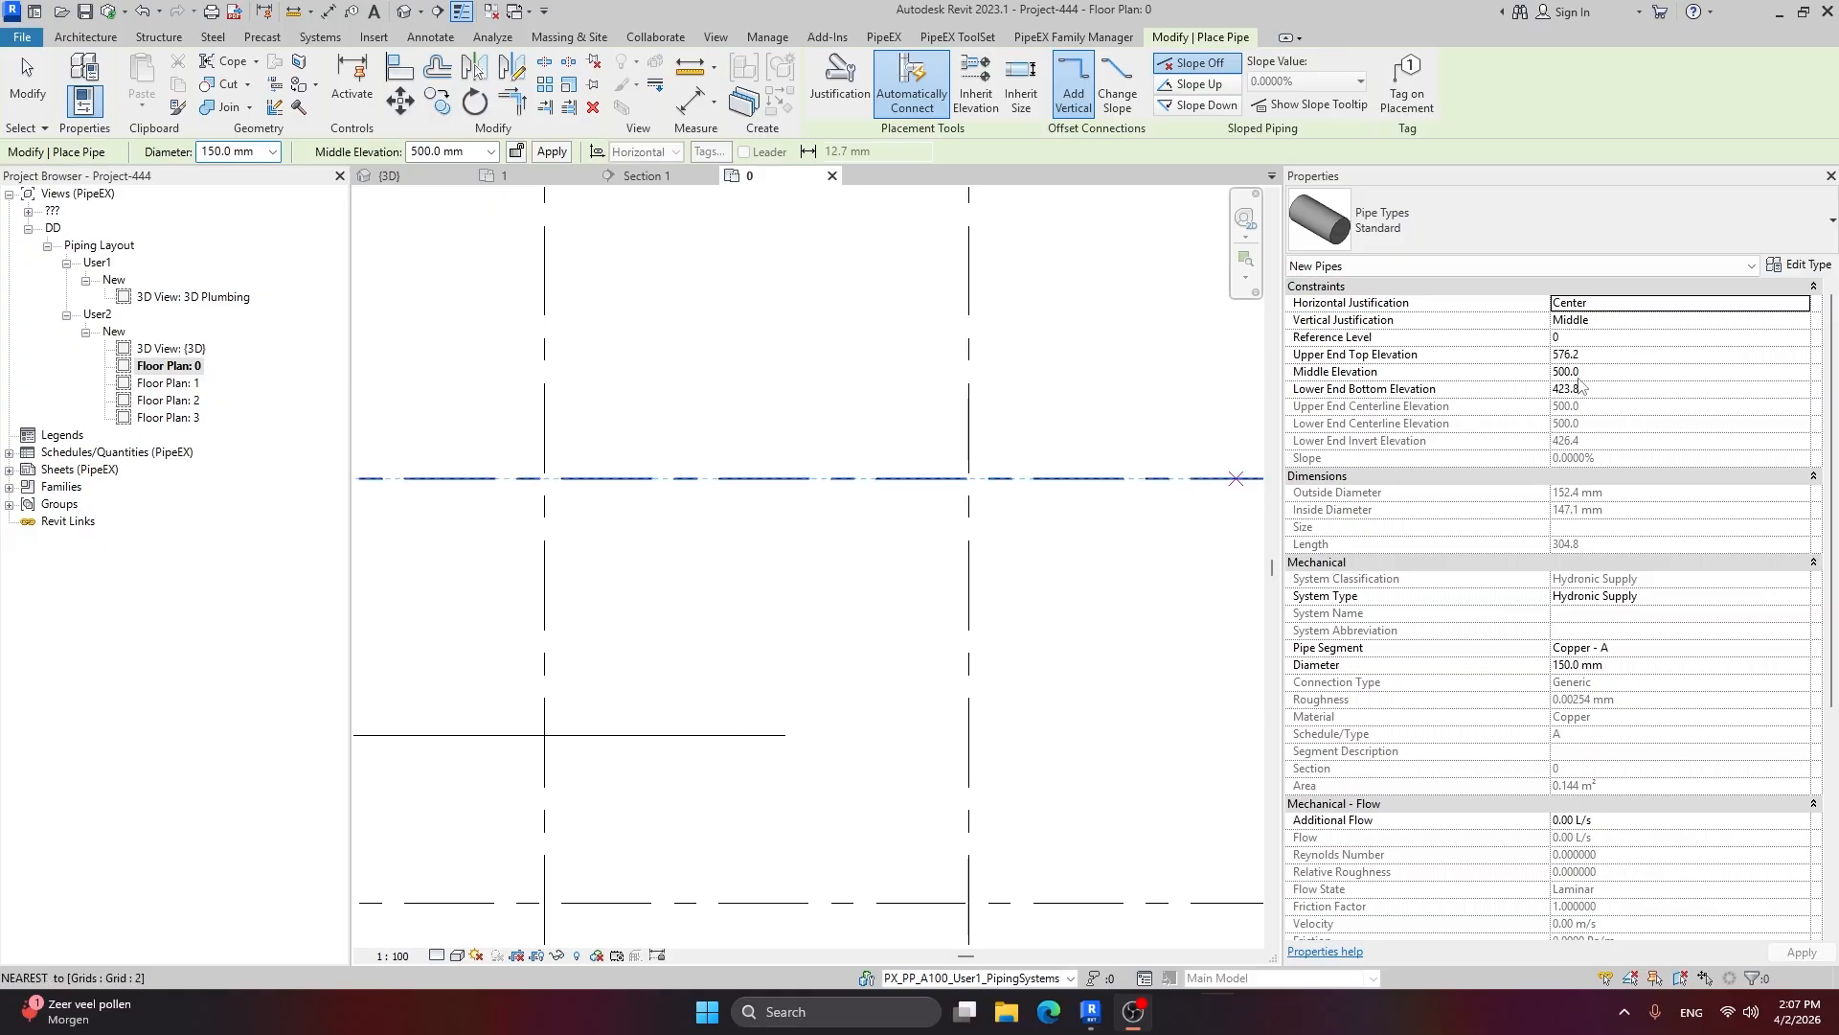
Step: Try to change the detail level of floor plan 0, and end pipe placement
left_click(437, 956)
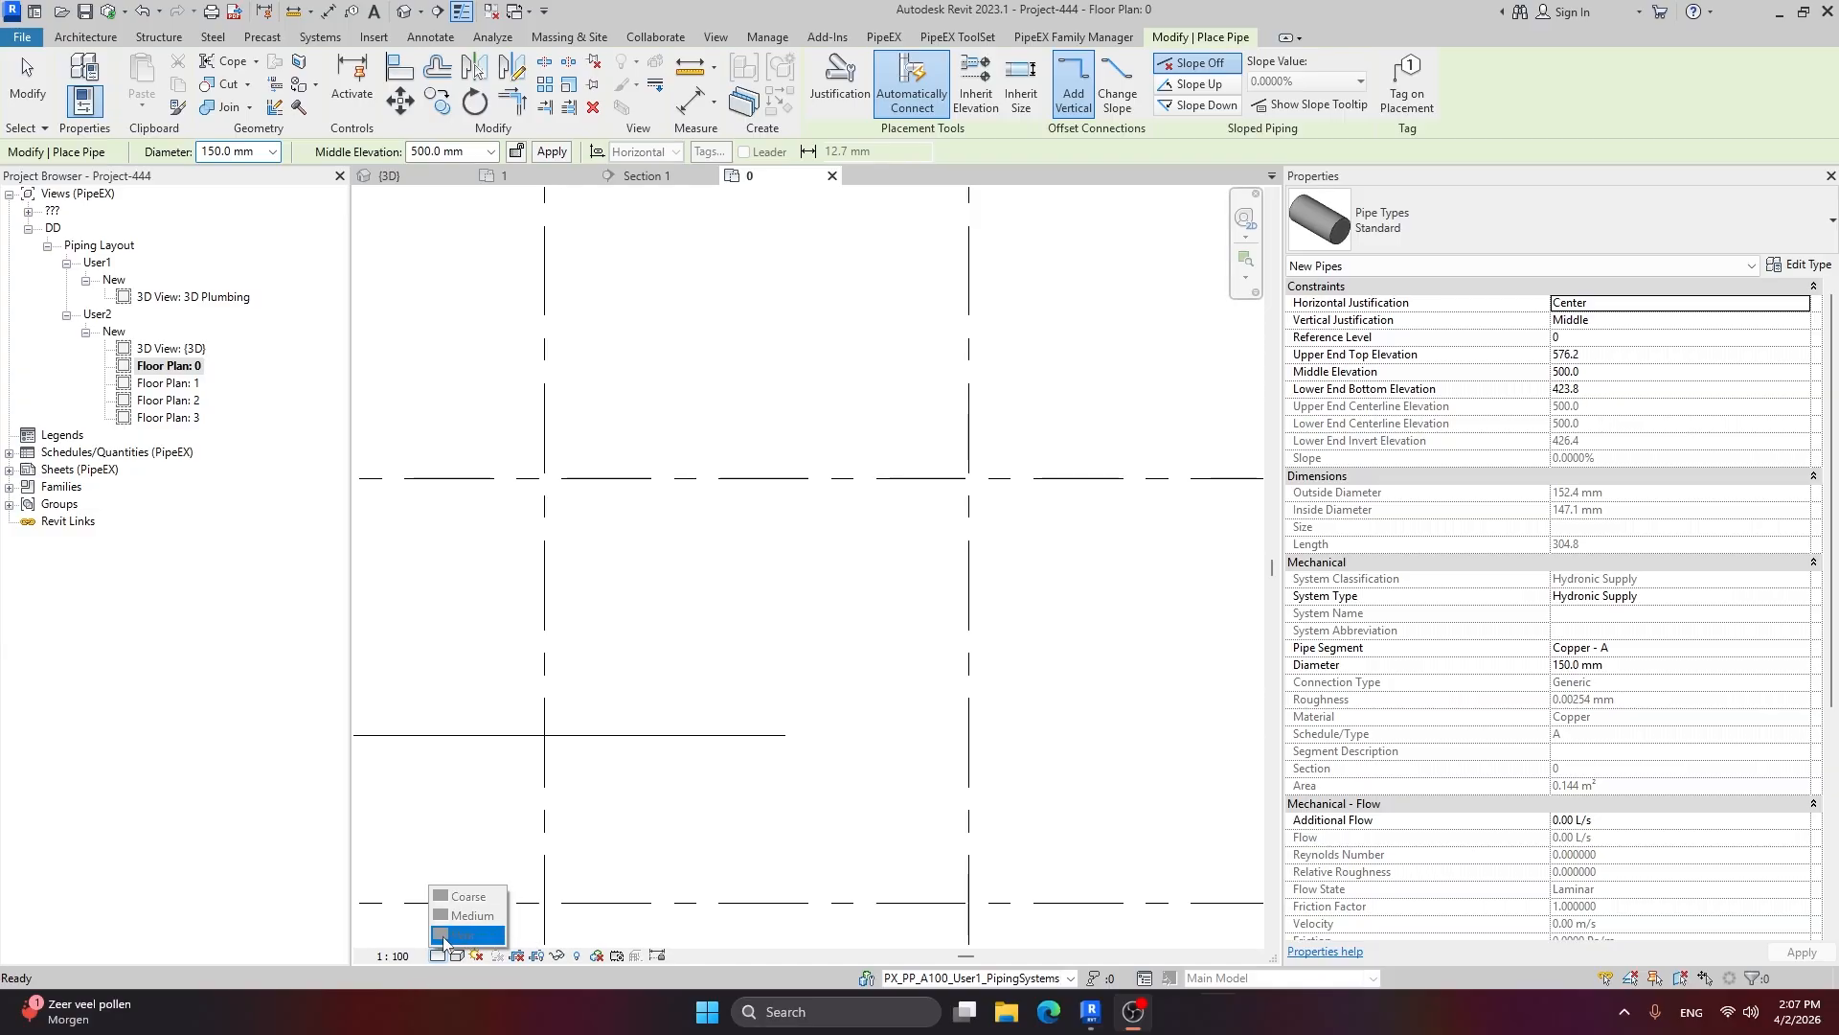
left_click(621, 819)
key("Escape")
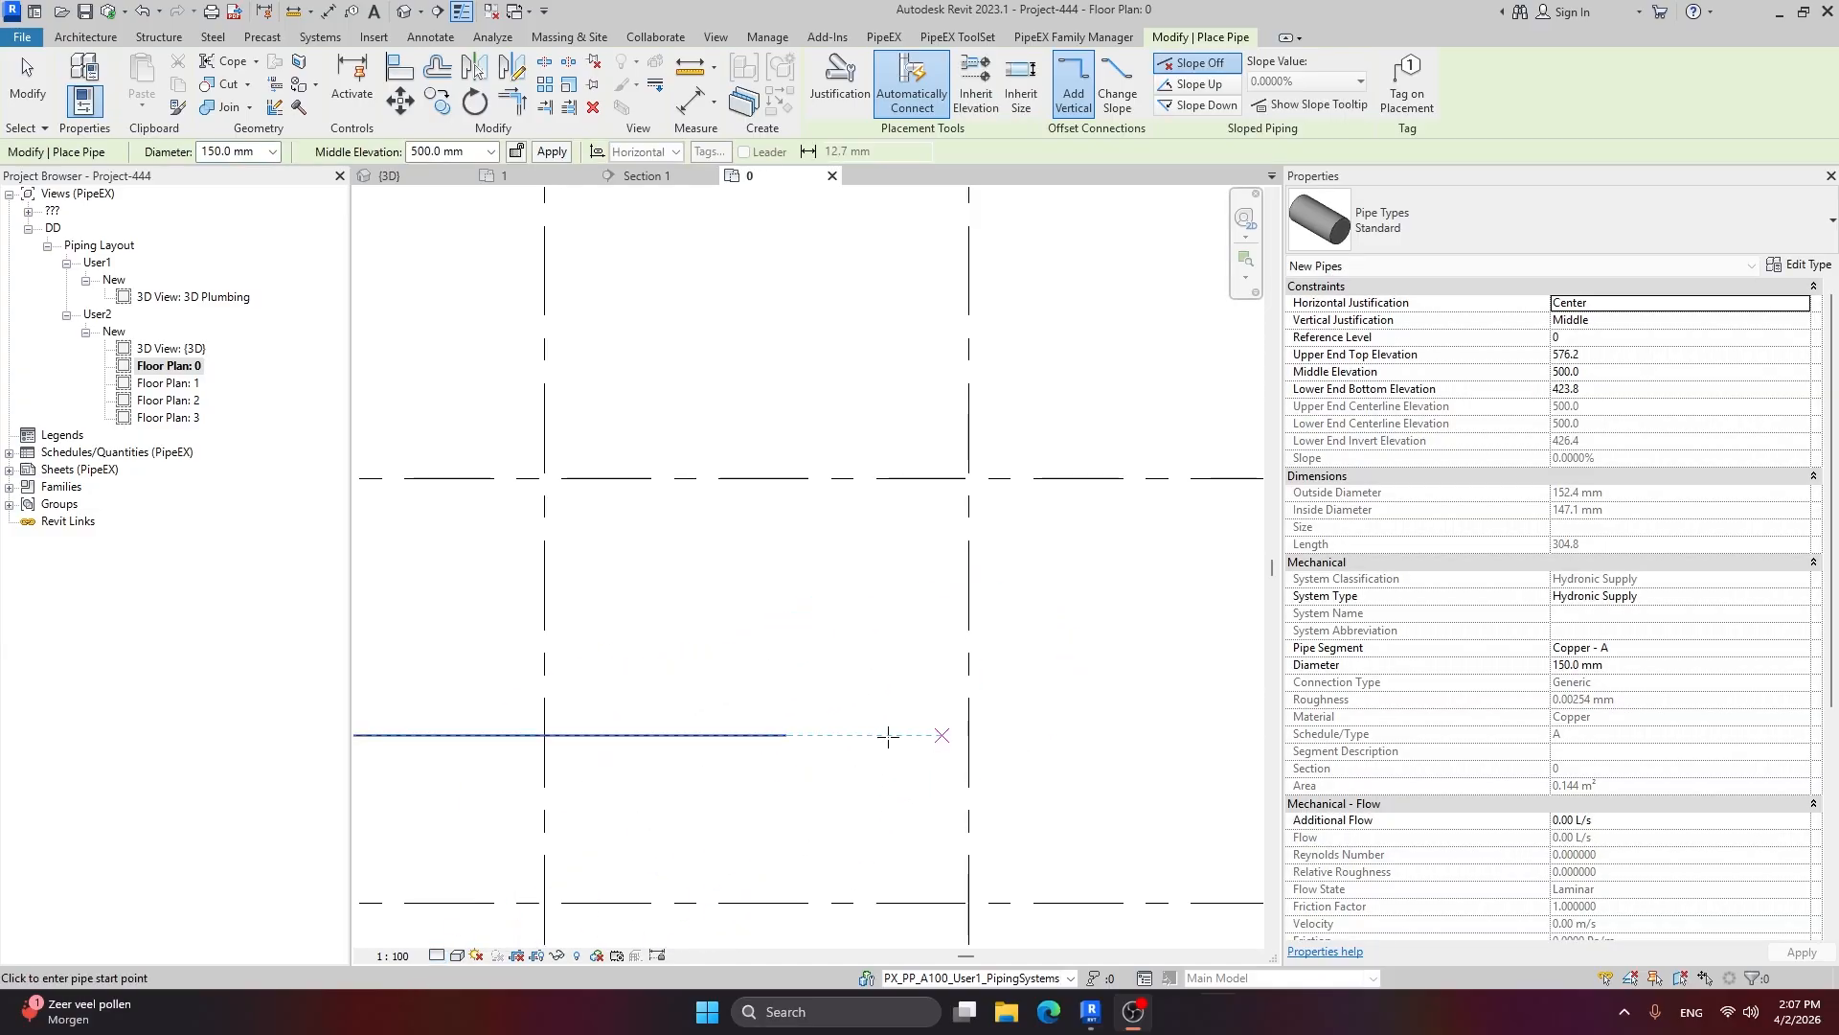
key("Escape")
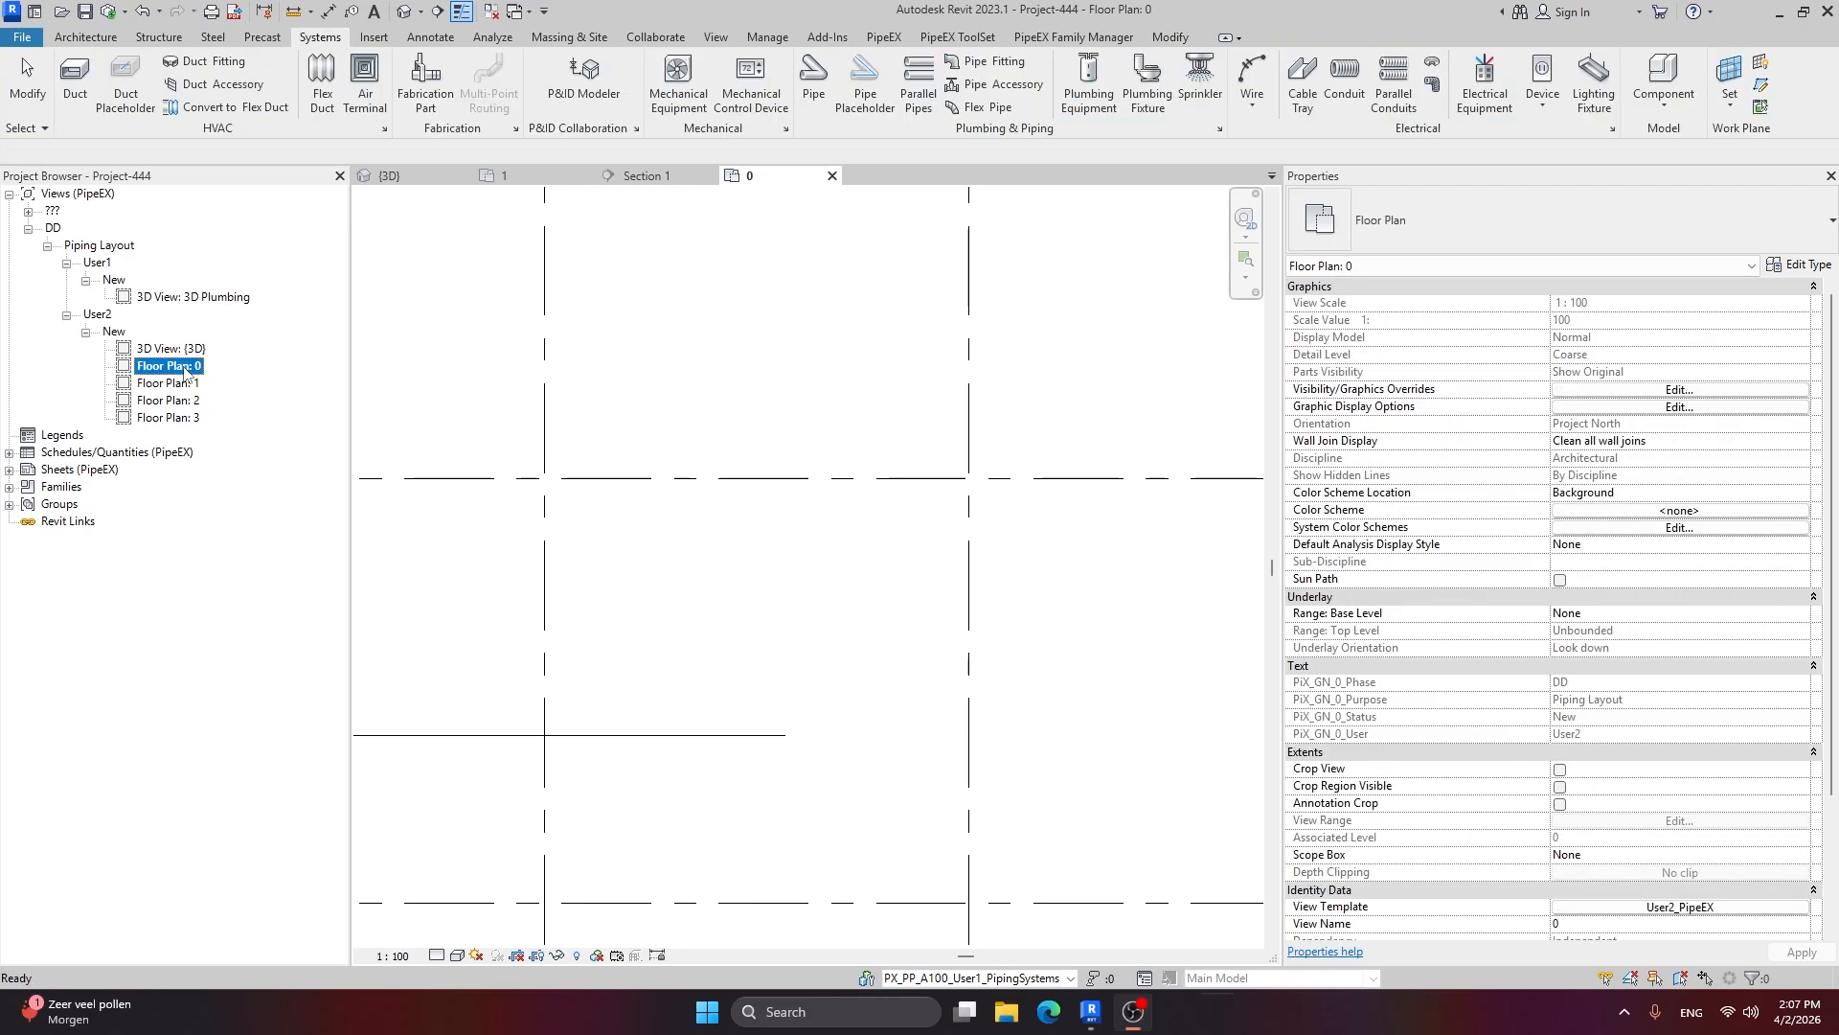
Step: Set the detail level to Fine in floor plan 0's User2_PipeEX view template and apply the template changes
scroll(1545, 730, "down", 3)
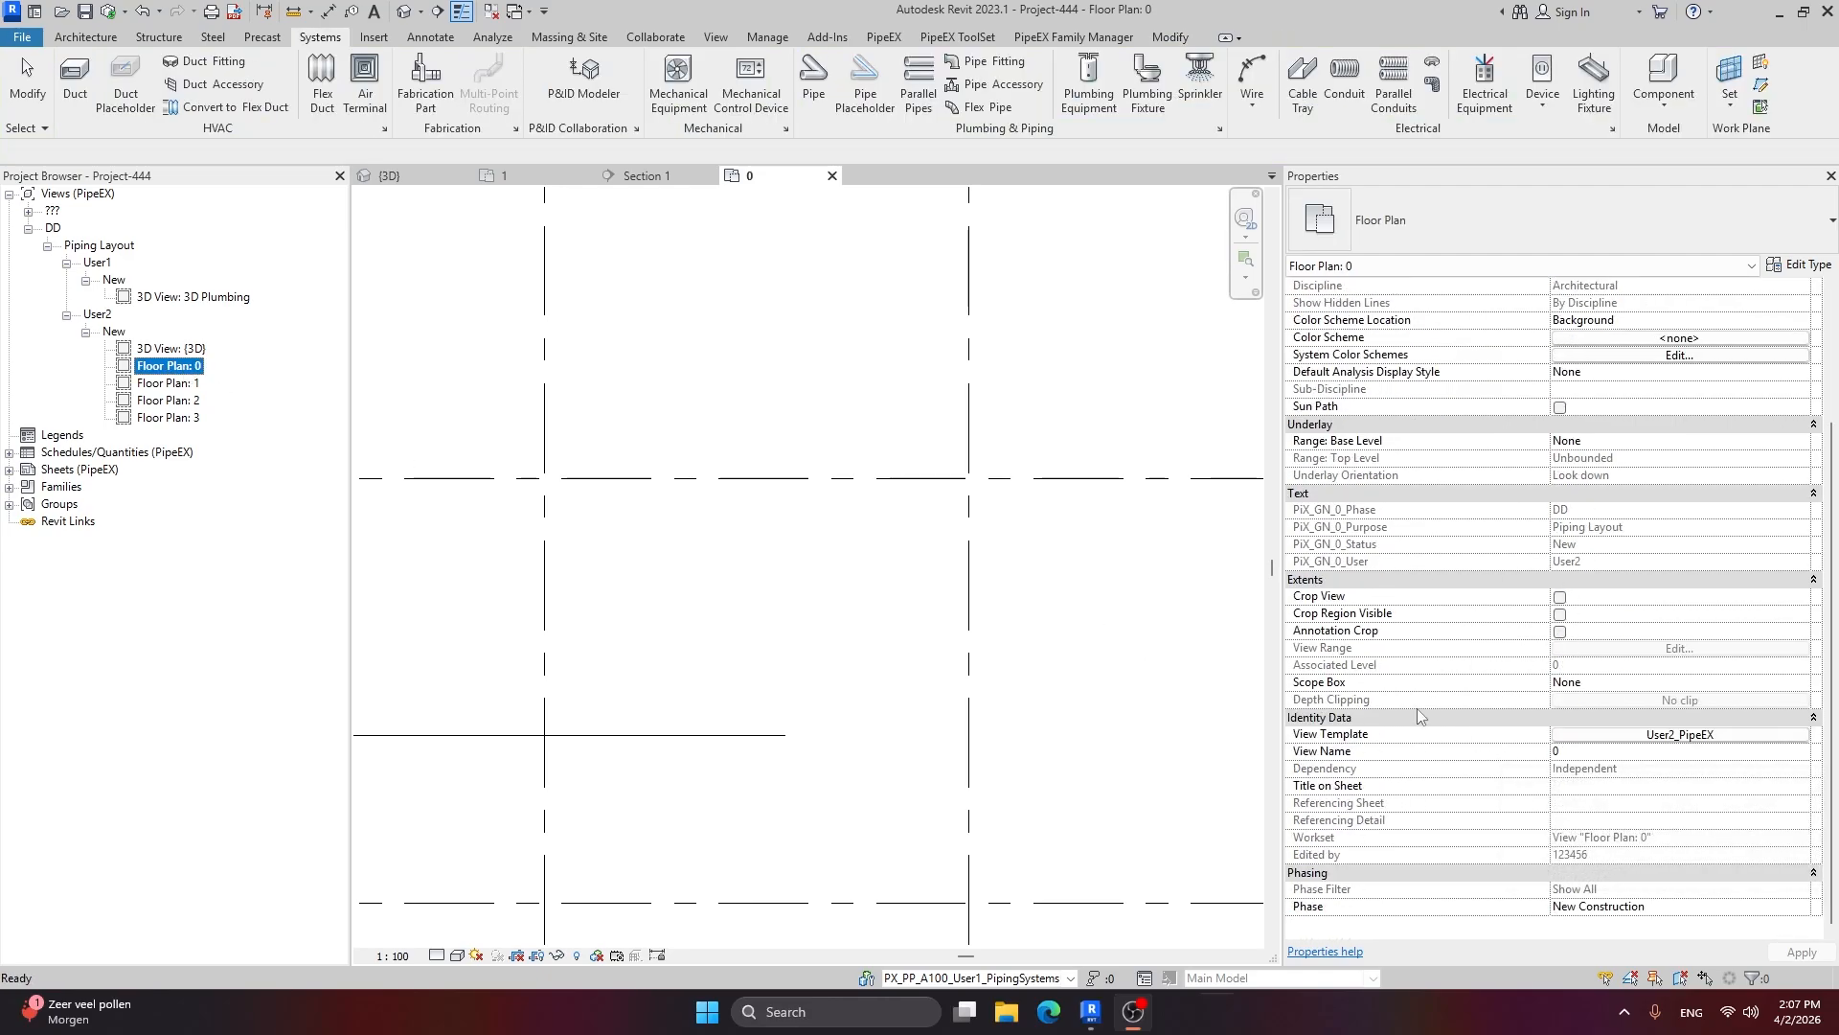
left_click(1686, 735)
left_click_drag(1455, 184, 989, 184)
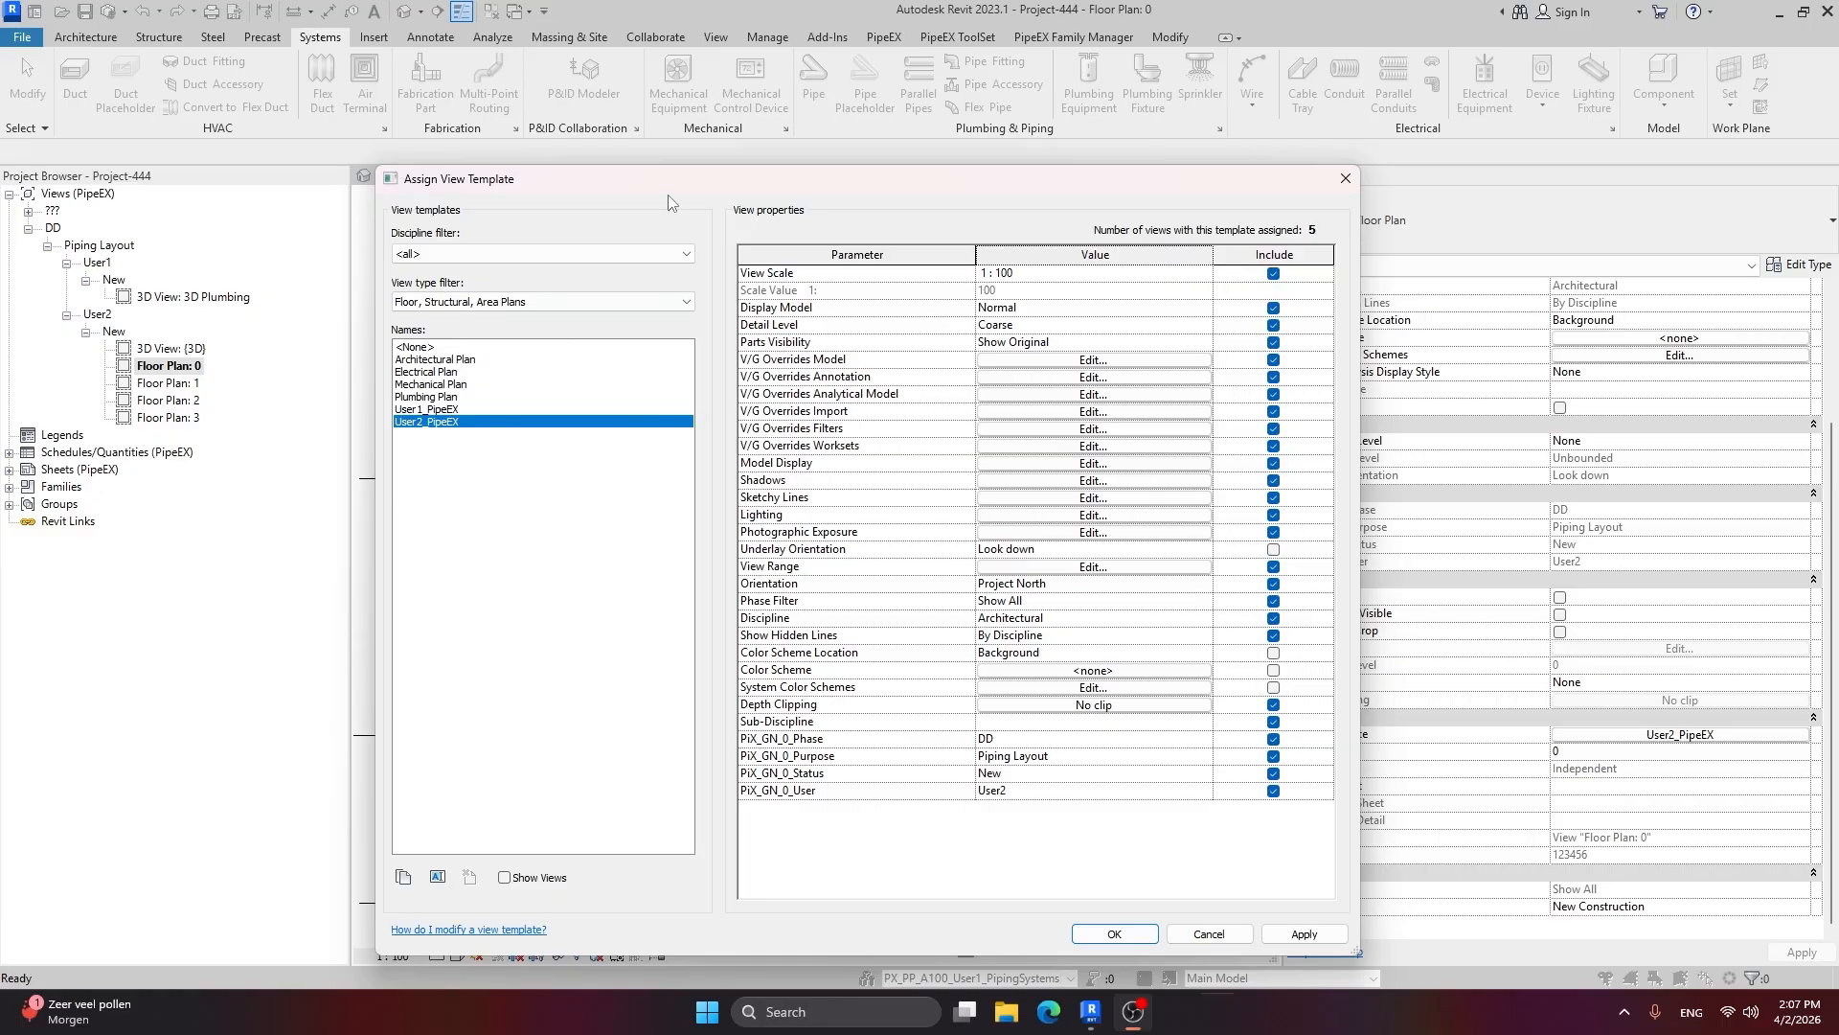
left_click_drag(575, 179, 386, 165)
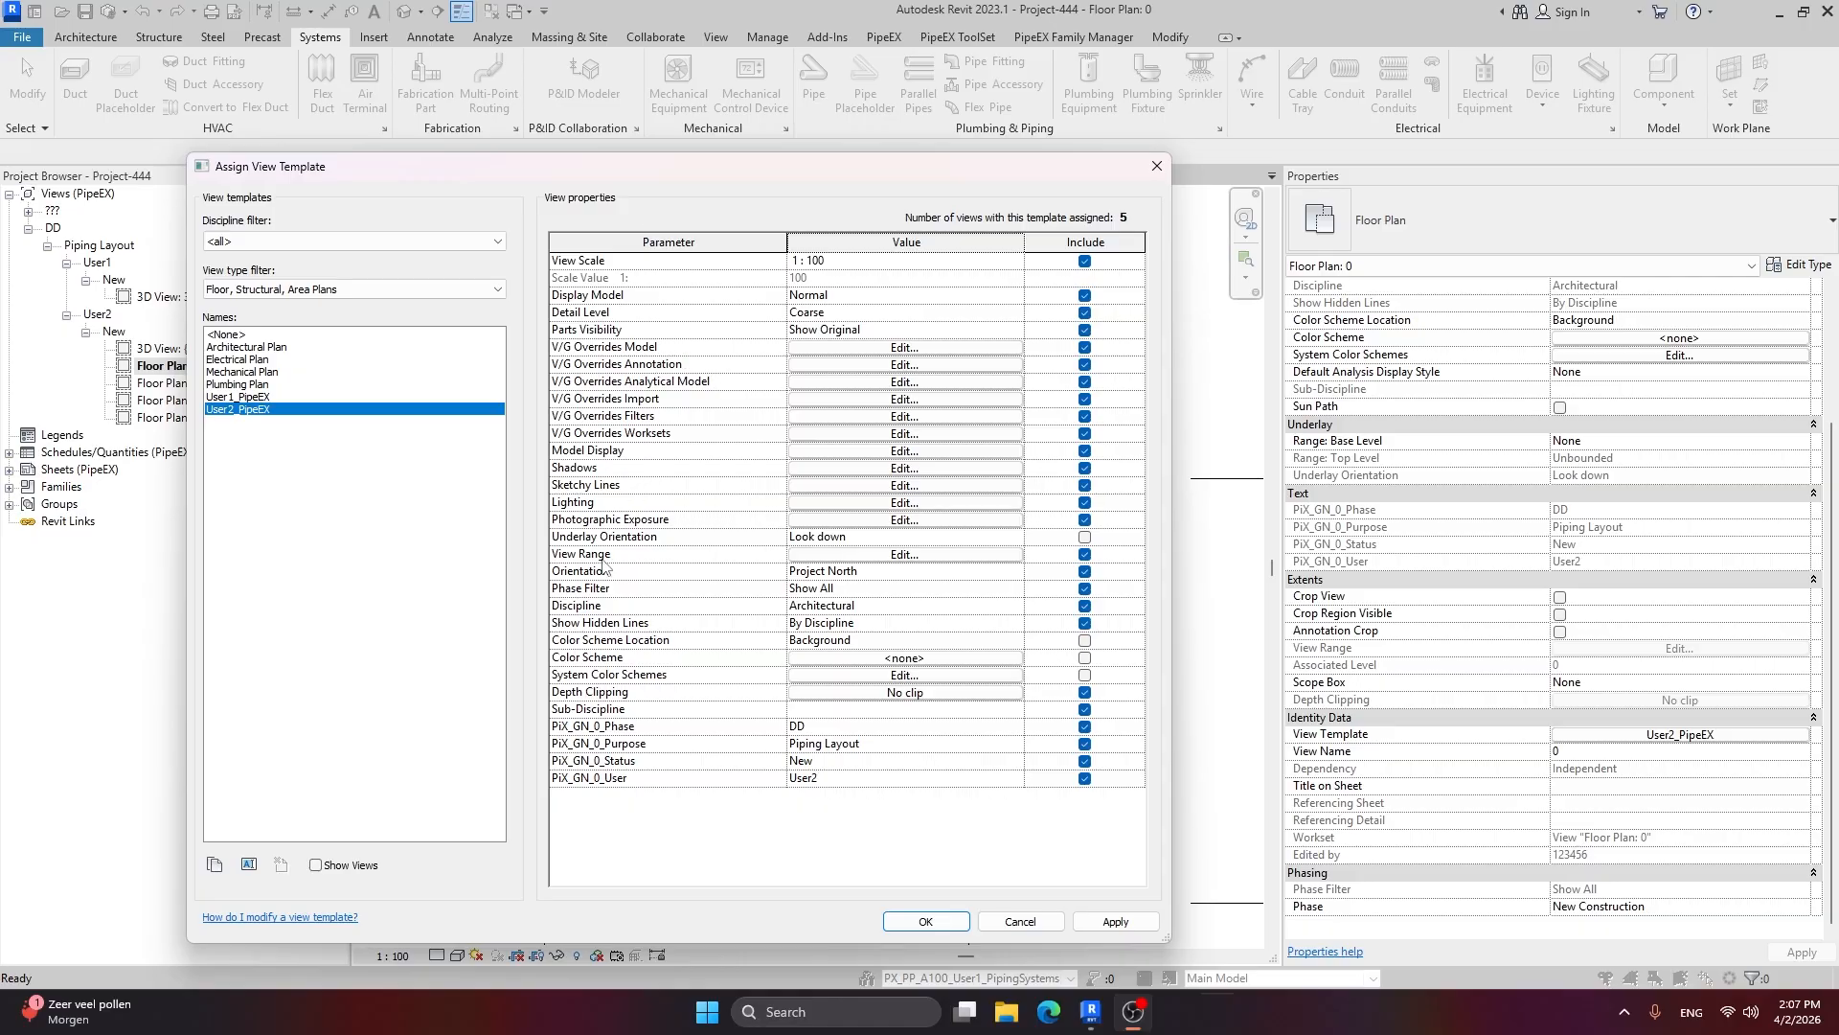
left_click(893, 313)
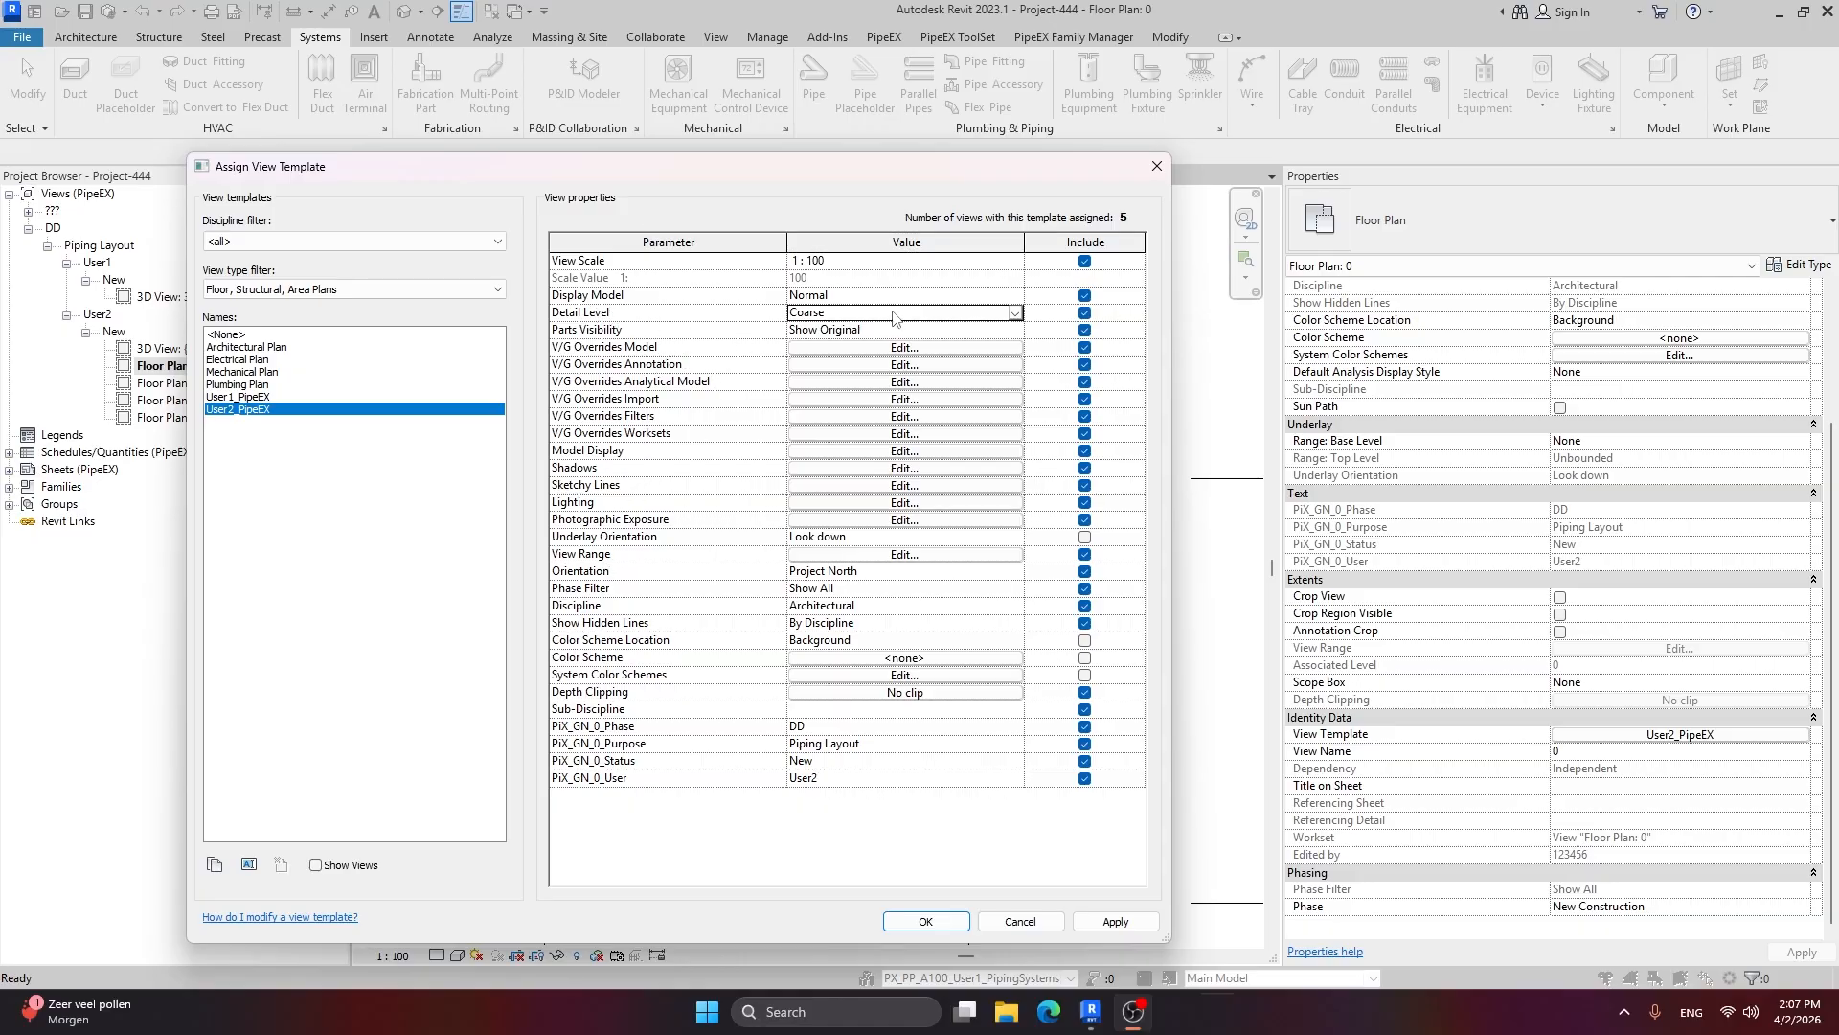
left_click(1015, 313)
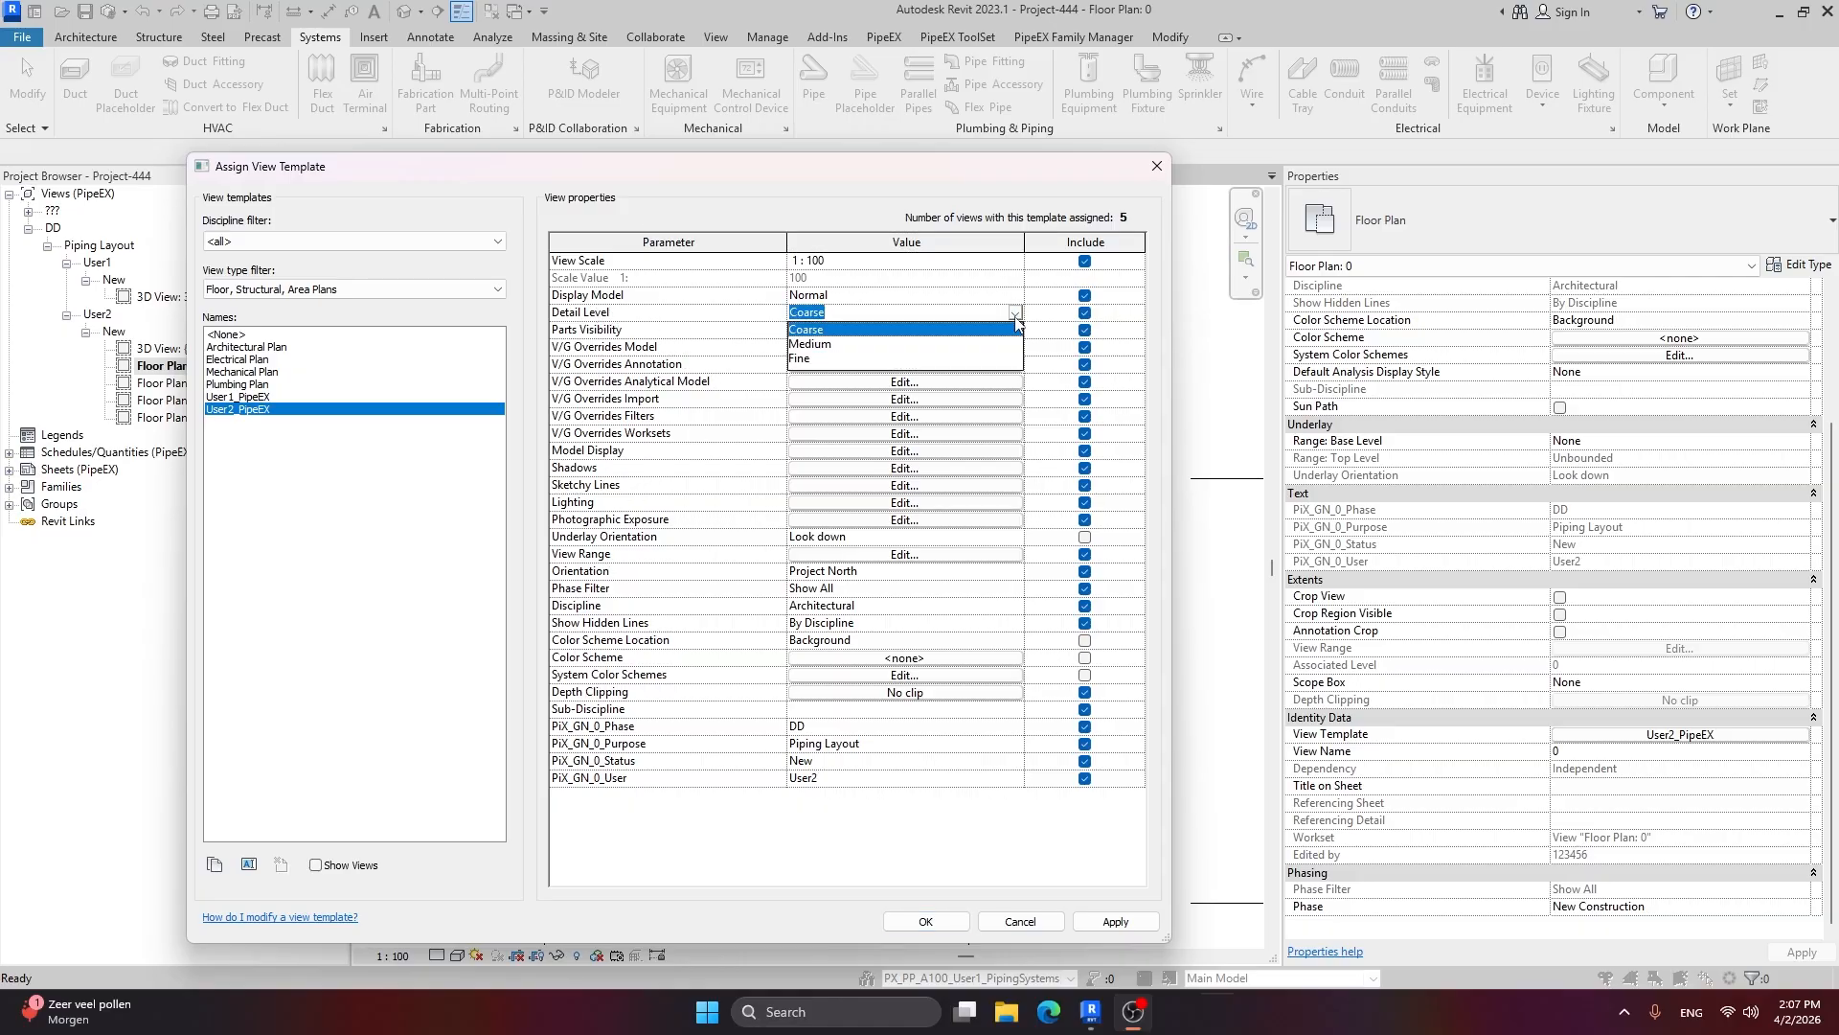
left_click(817, 360)
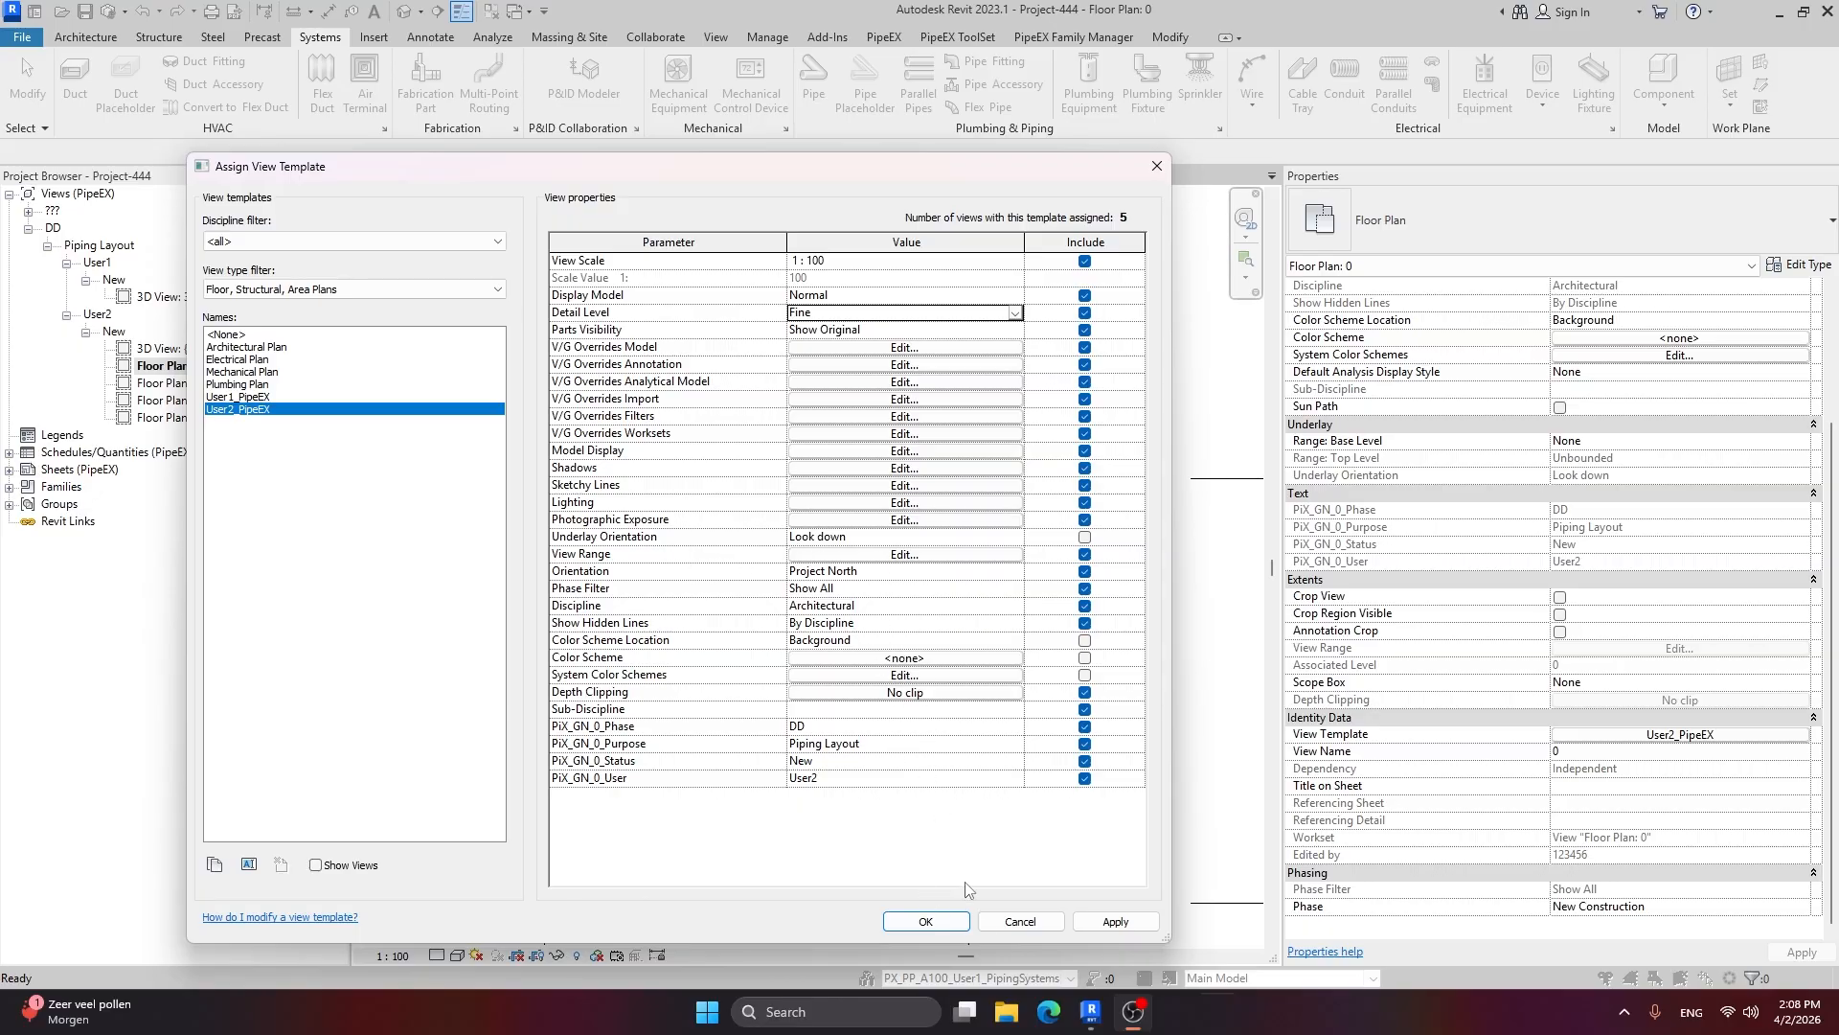
left_click(1092, 924)
left_click(956, 921)
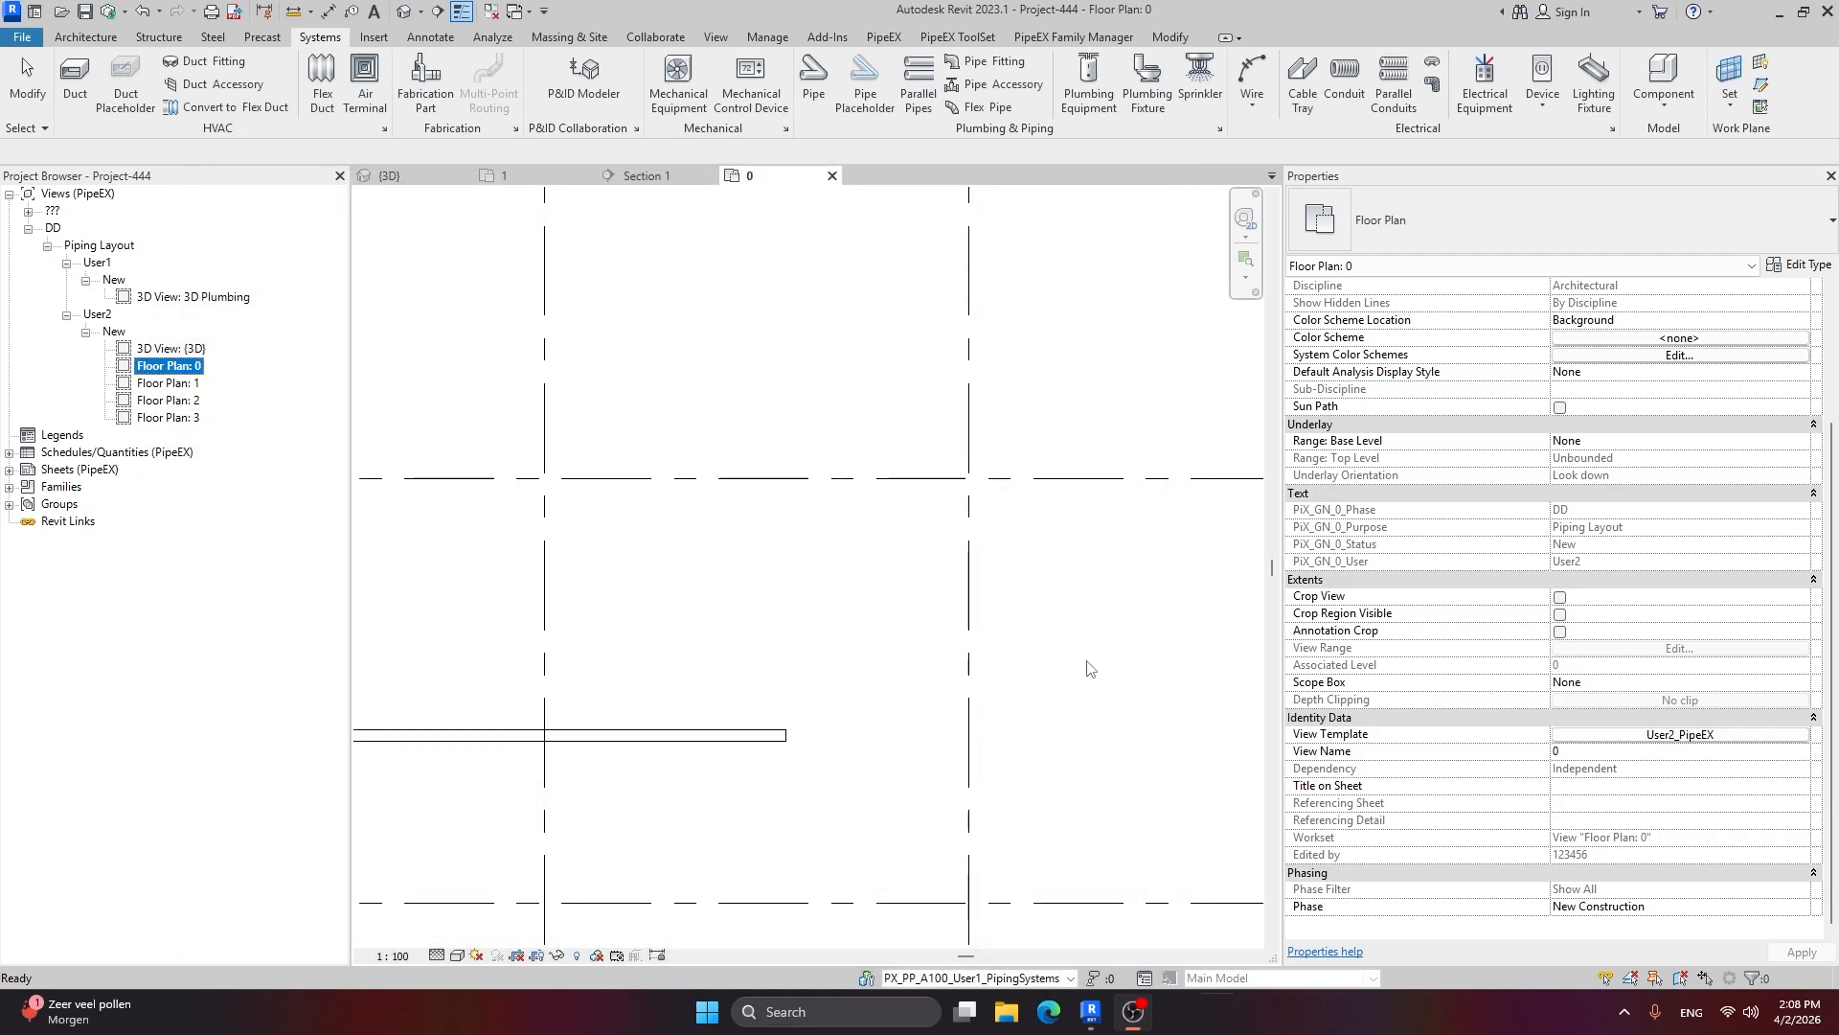
Step: Start a new pipe with its reference level set to 2 and its middle elevation set to 500 mm
scroll(801, 651, "down", 3)
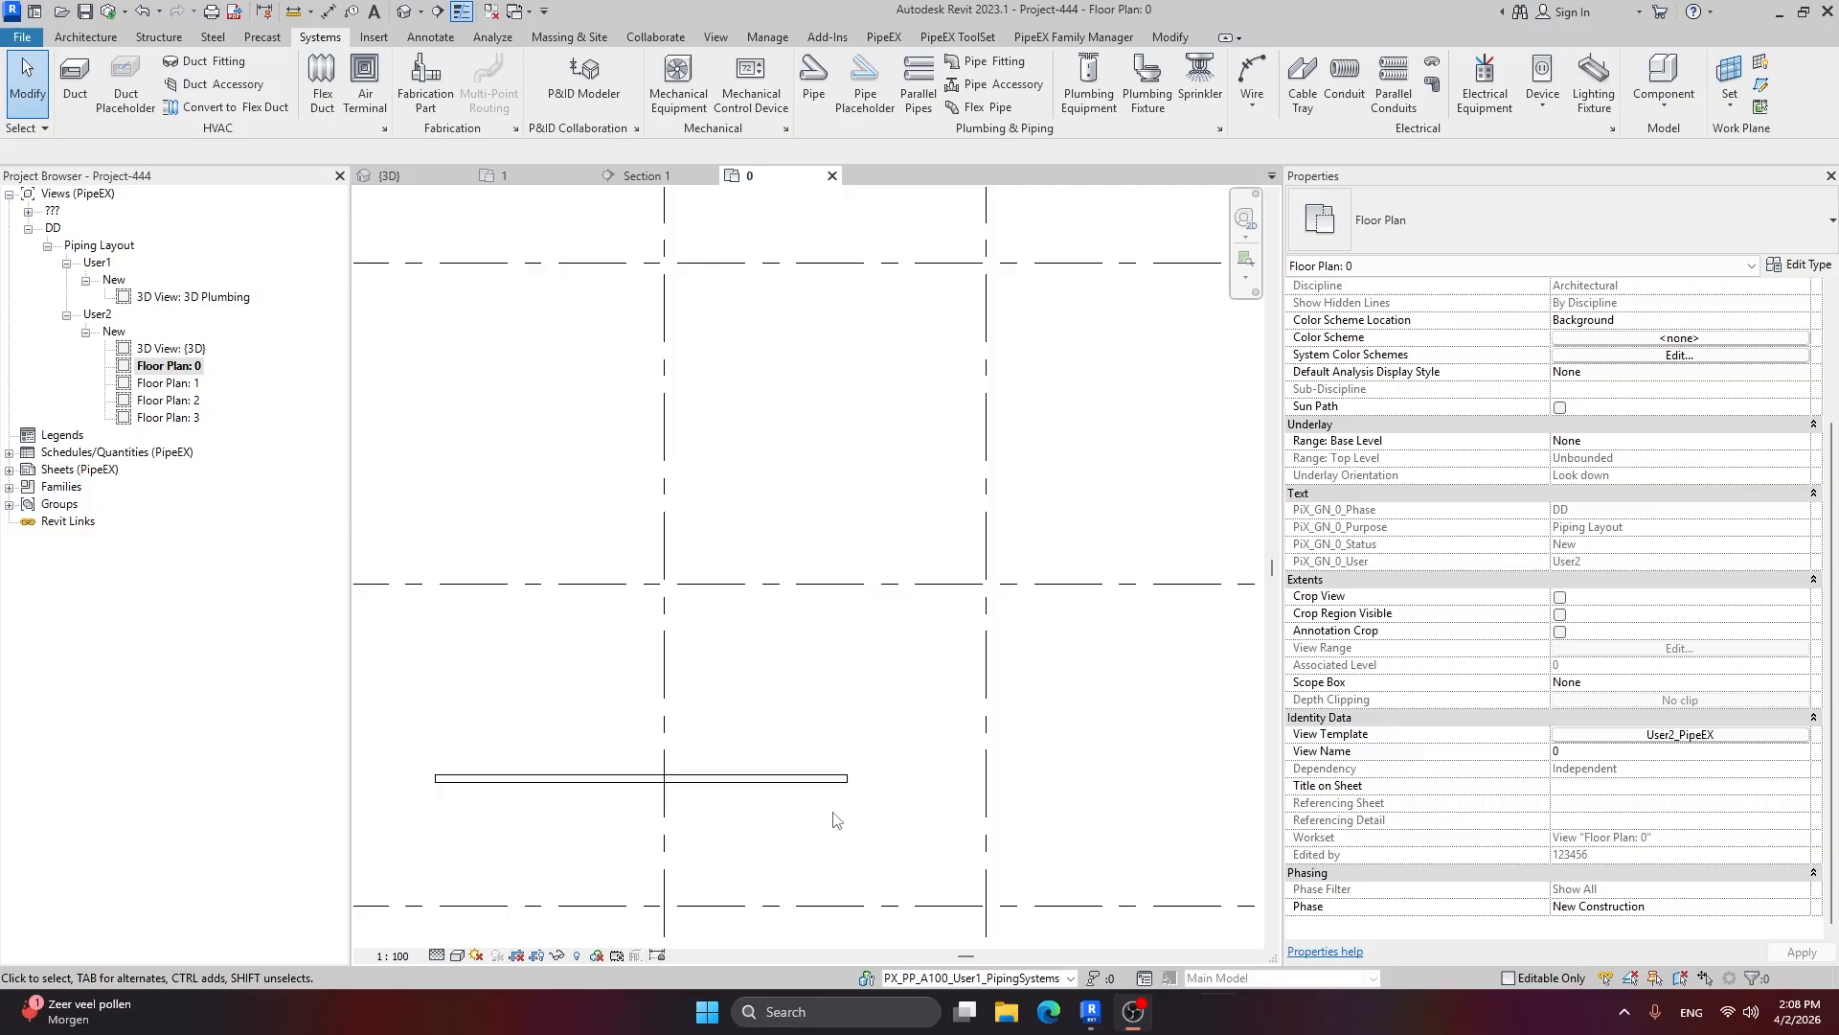
scroll(683, 792, "up", 3)
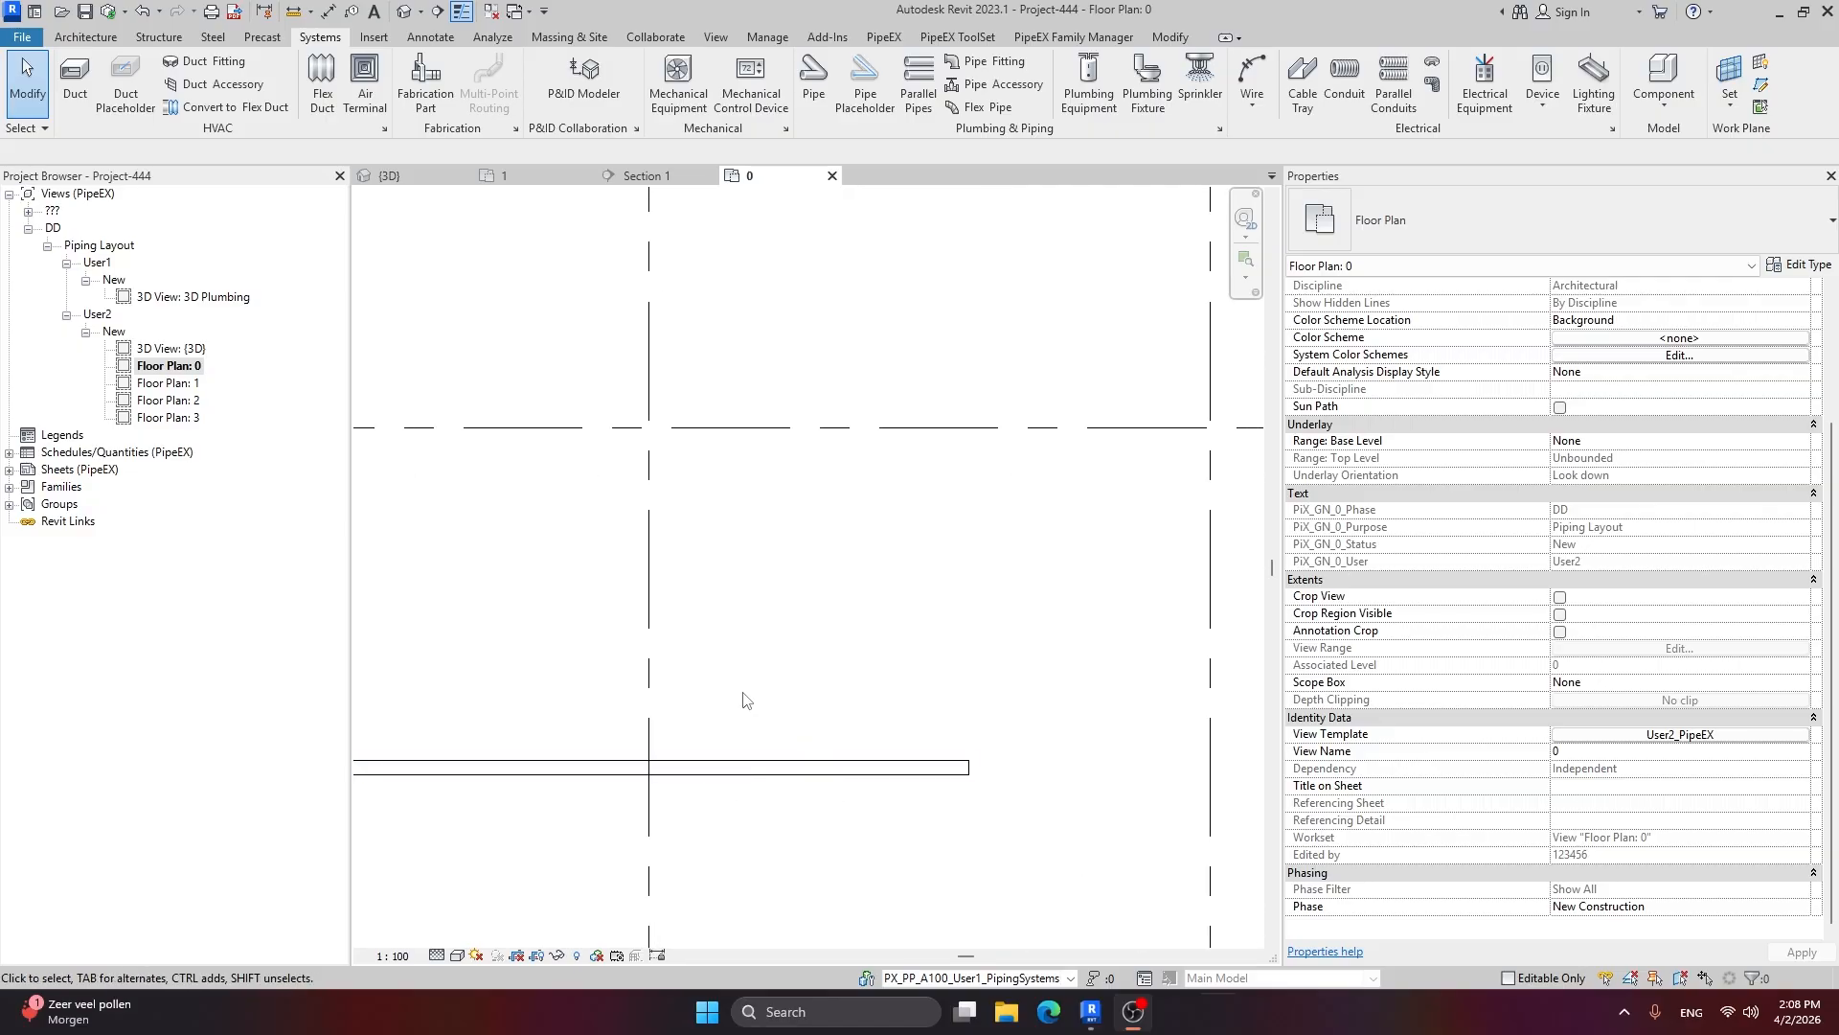
scroll(828, 798, "down", 3)
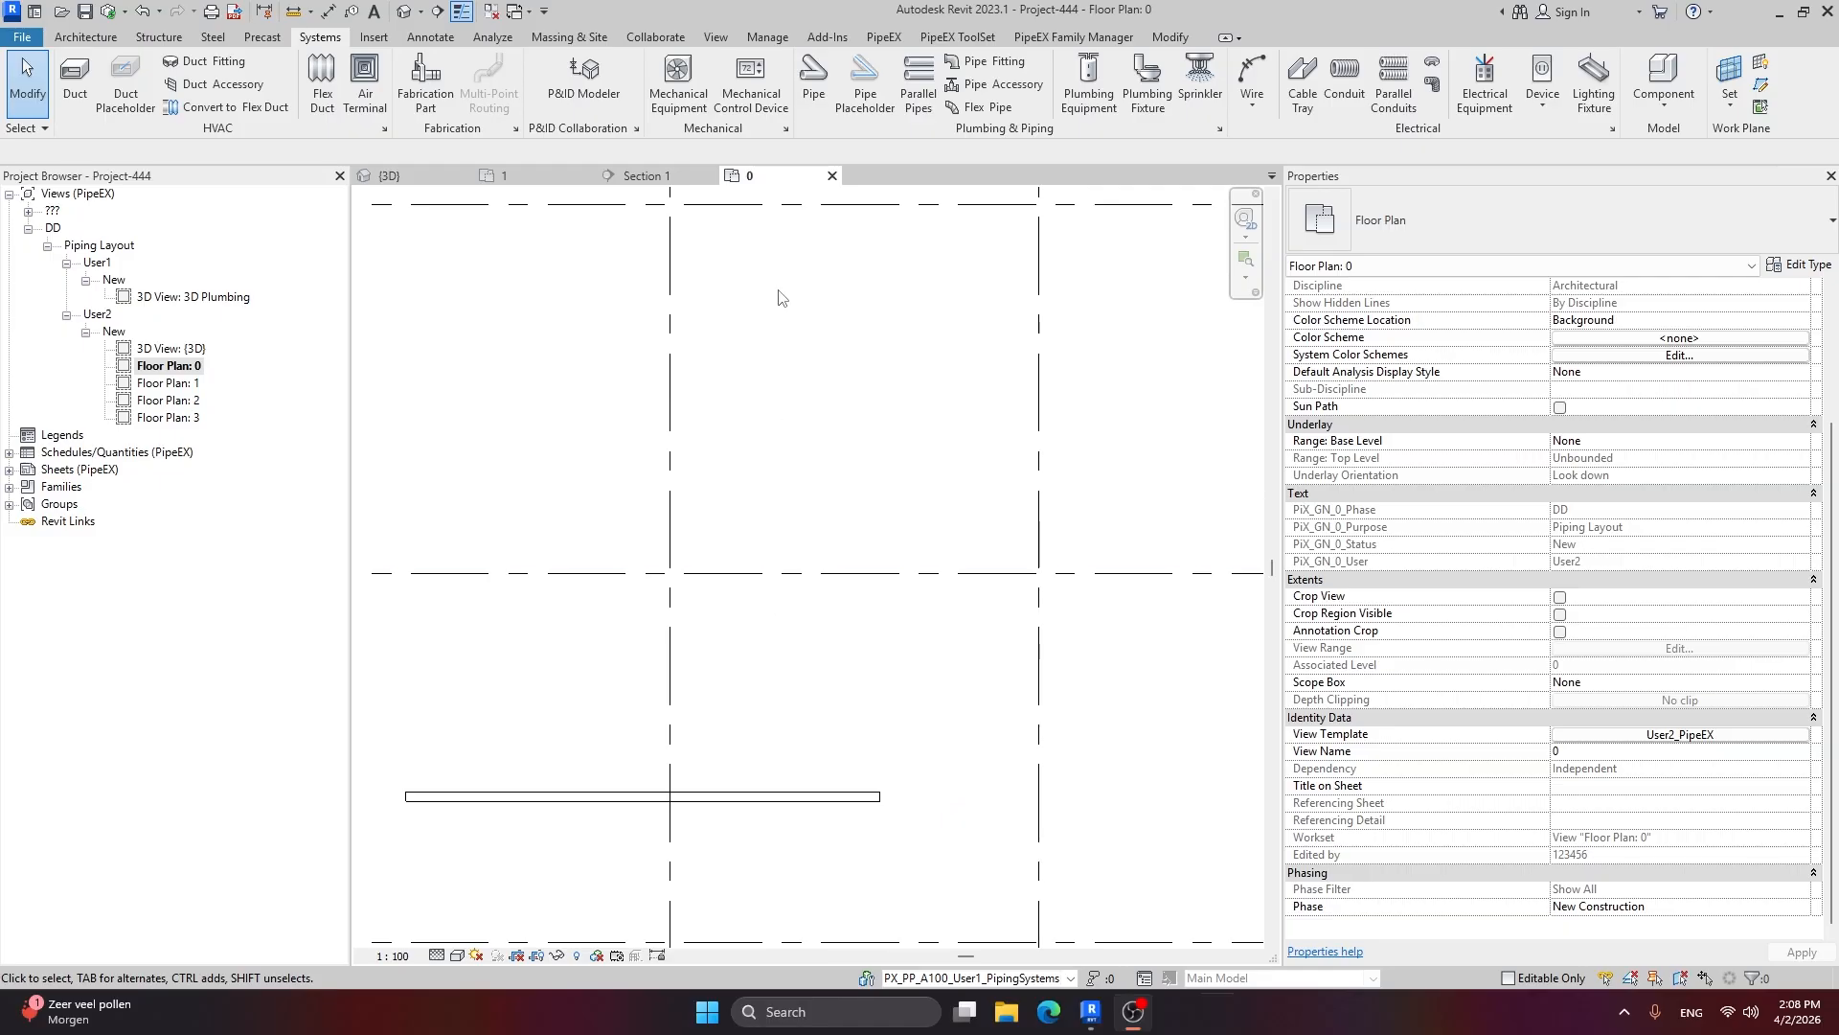
left_click(813, 79)
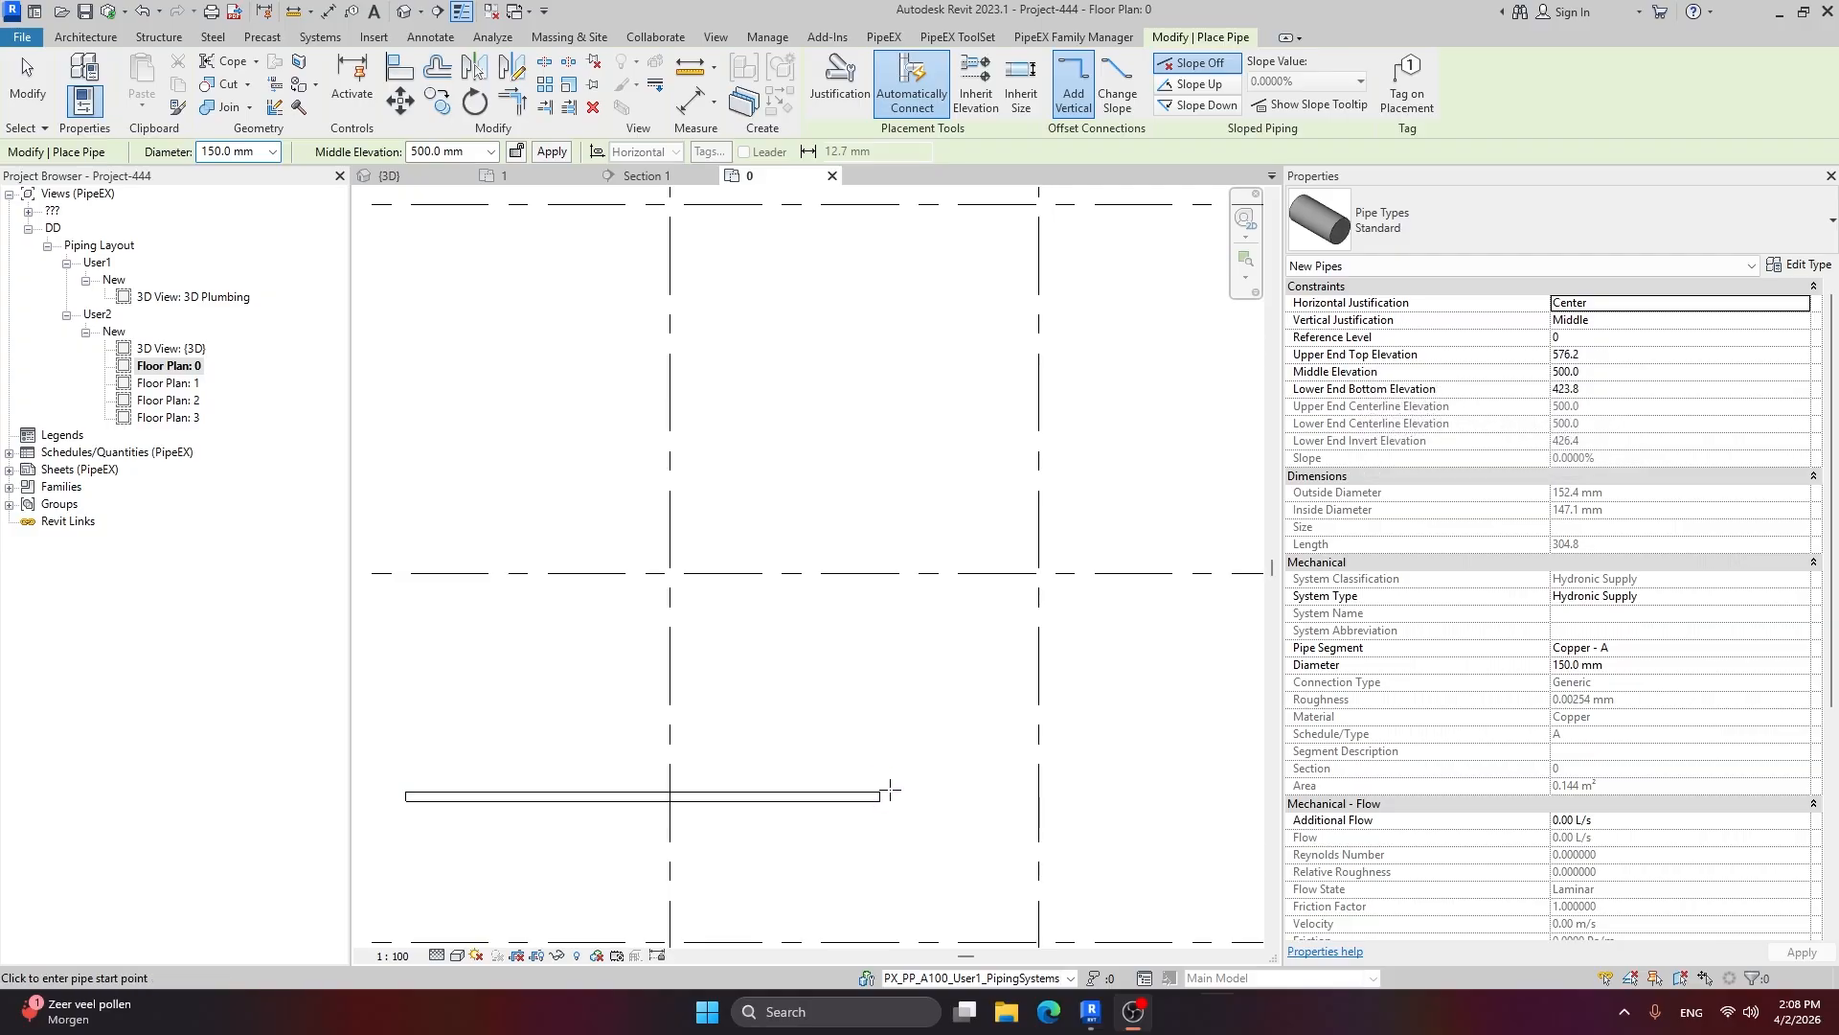
left_click(1594, 338)
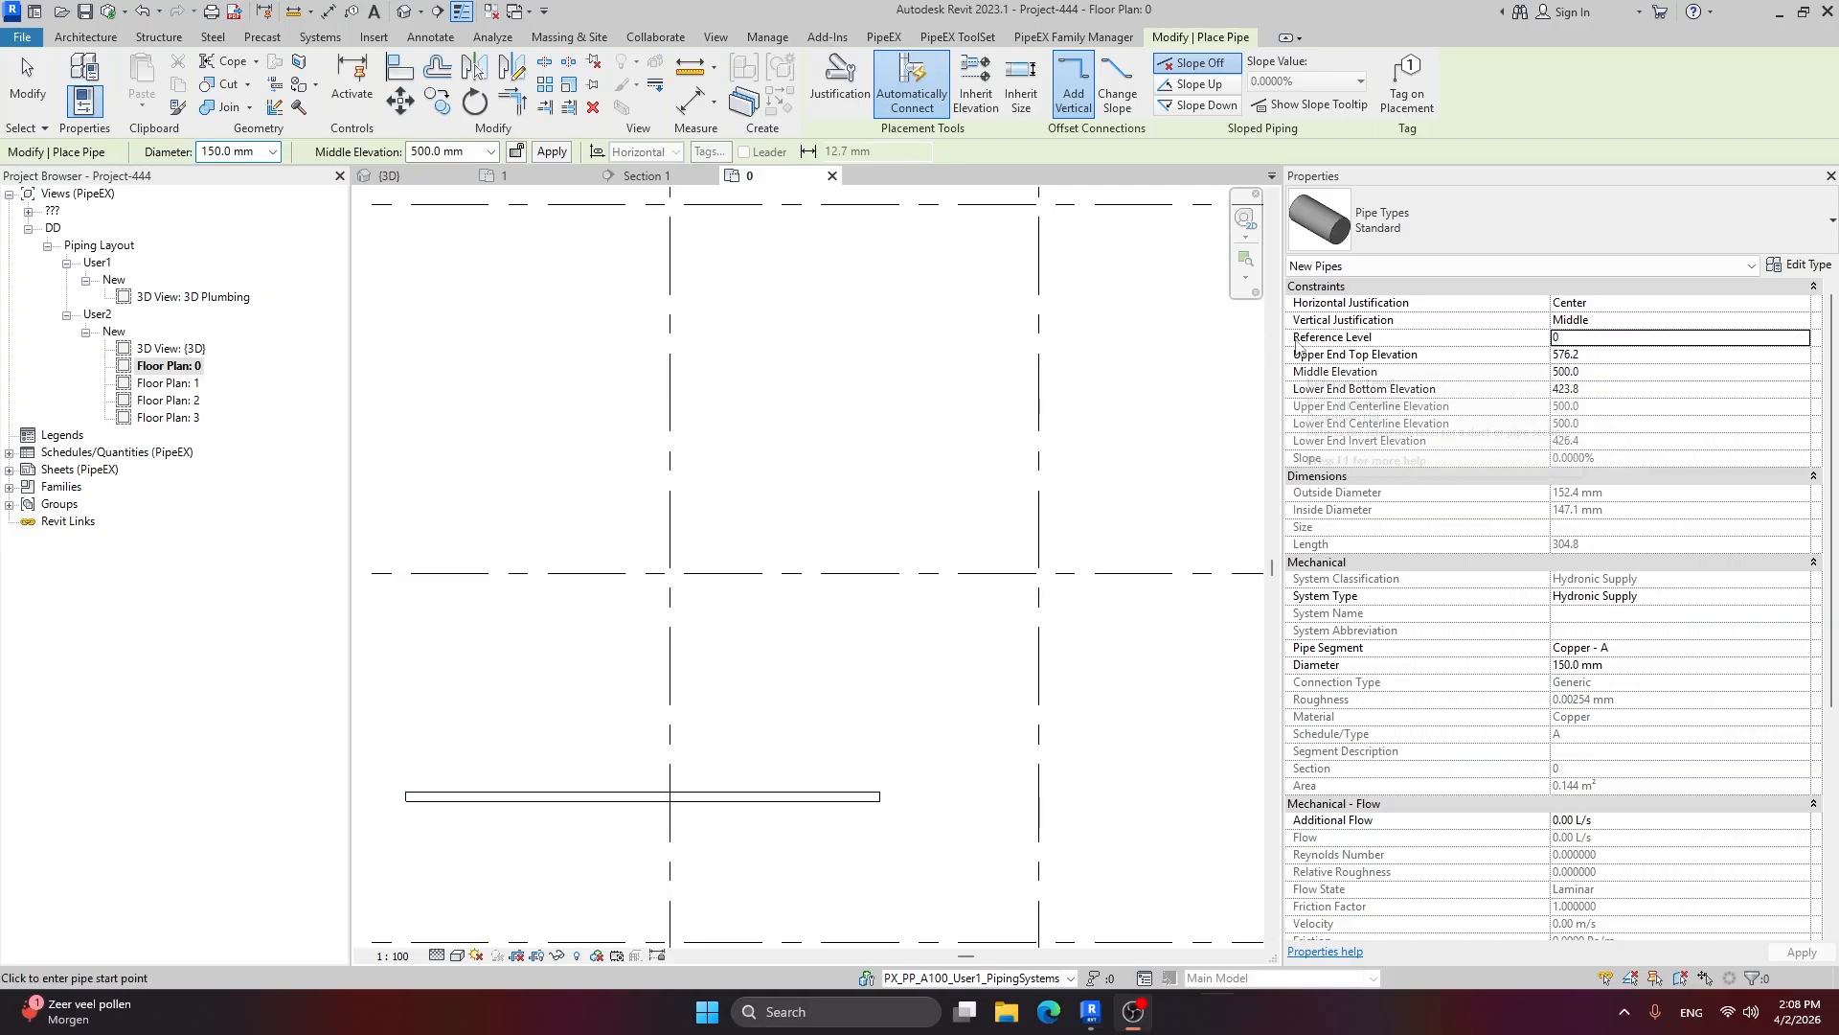
left_click(1805, 338)
left_click(1568, 392)
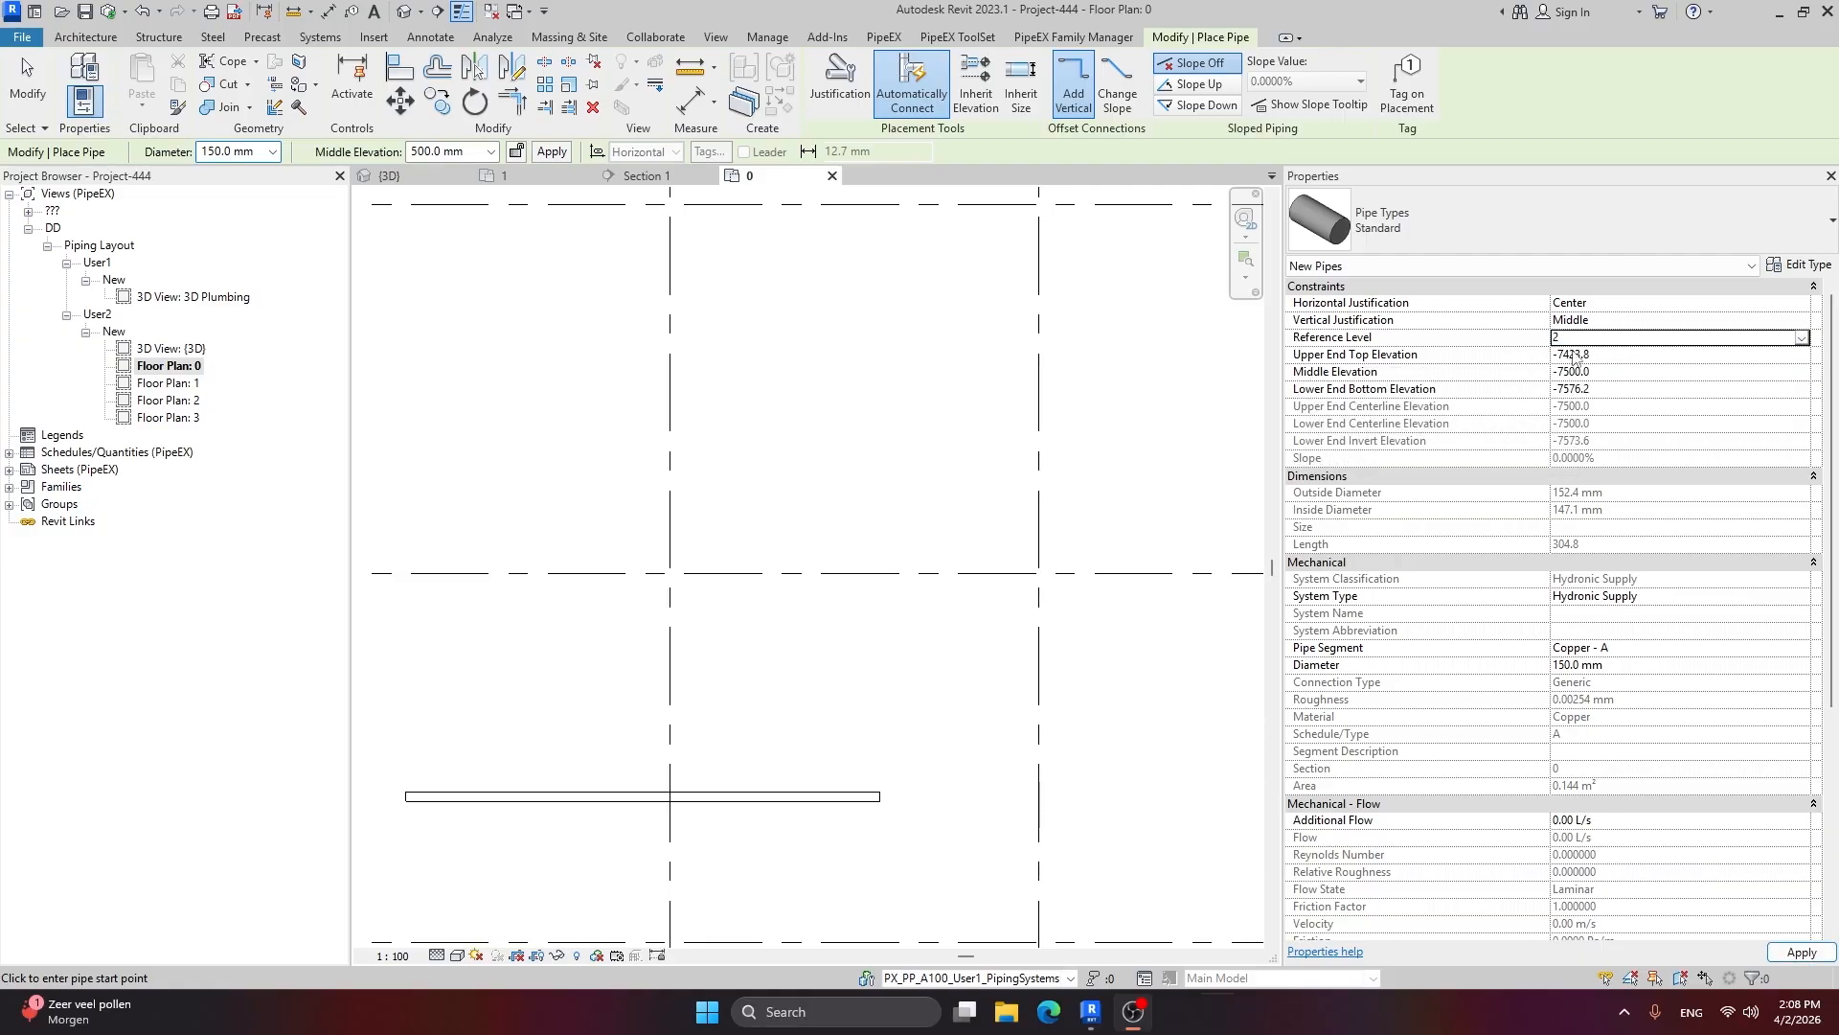
left_click(424, 150)
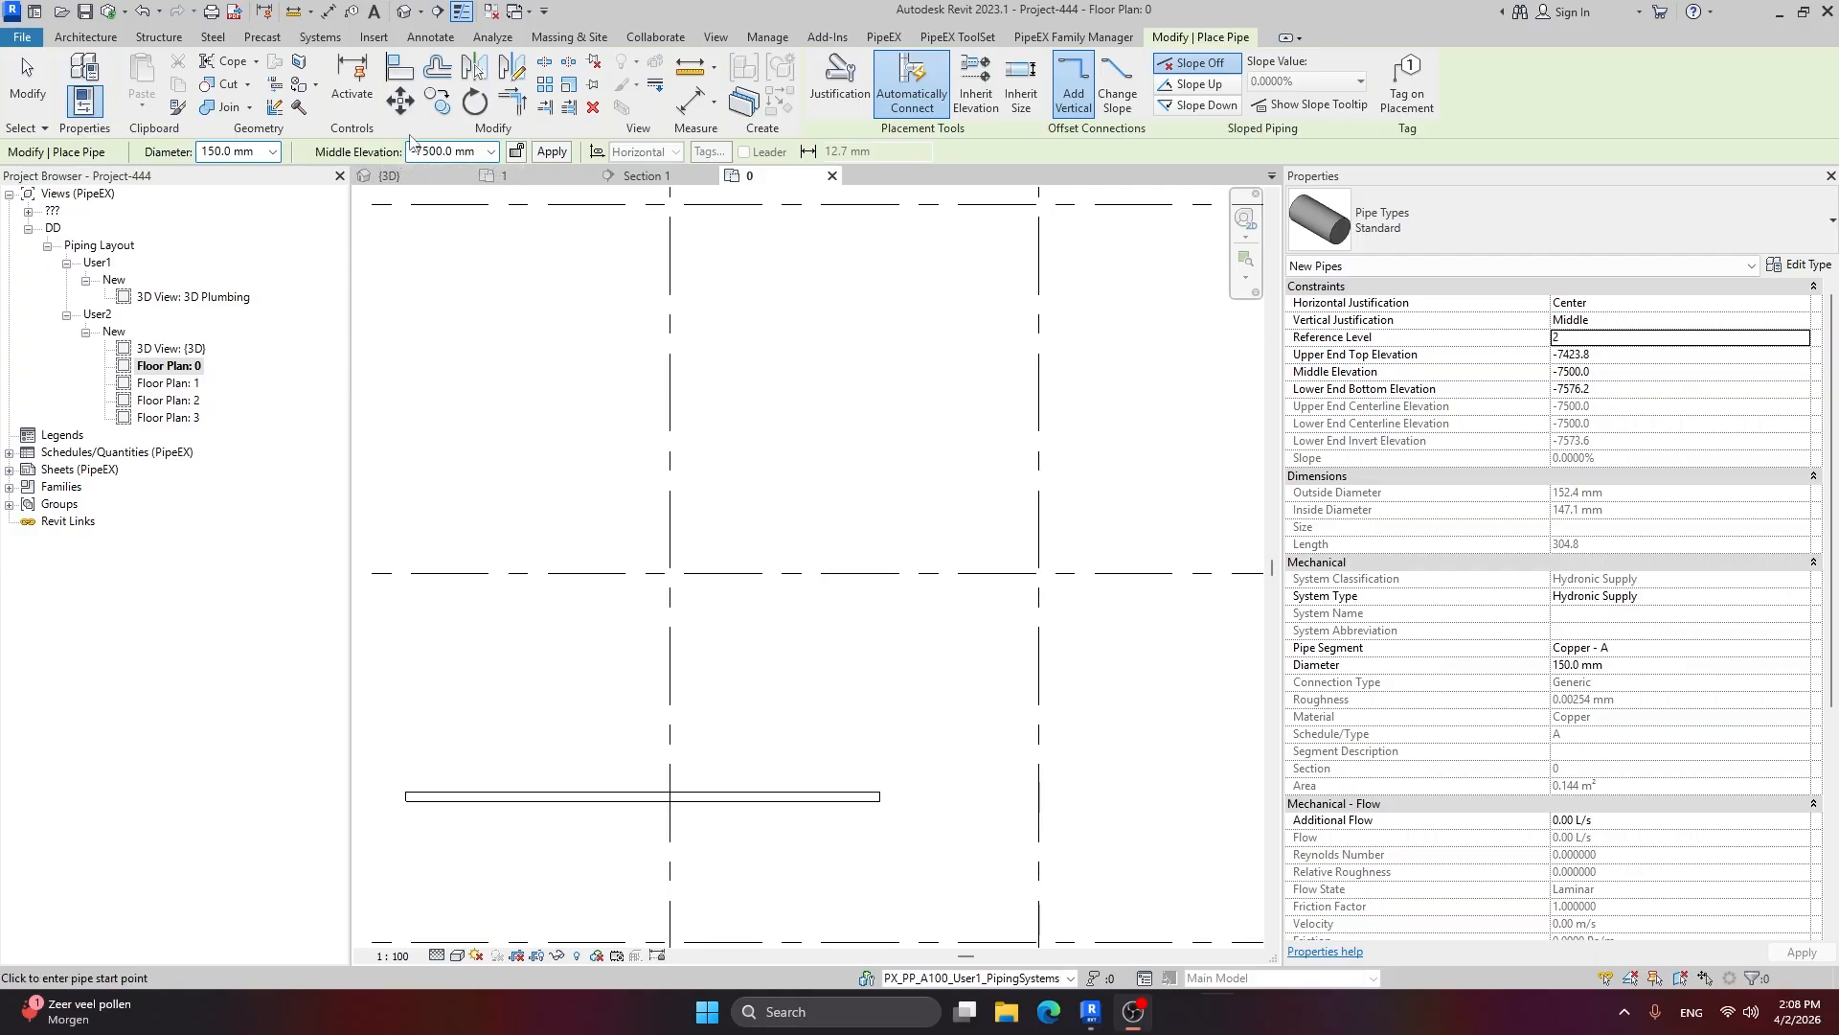
left_click_drag(423, 153, 410, 156)
key("BackSpace")
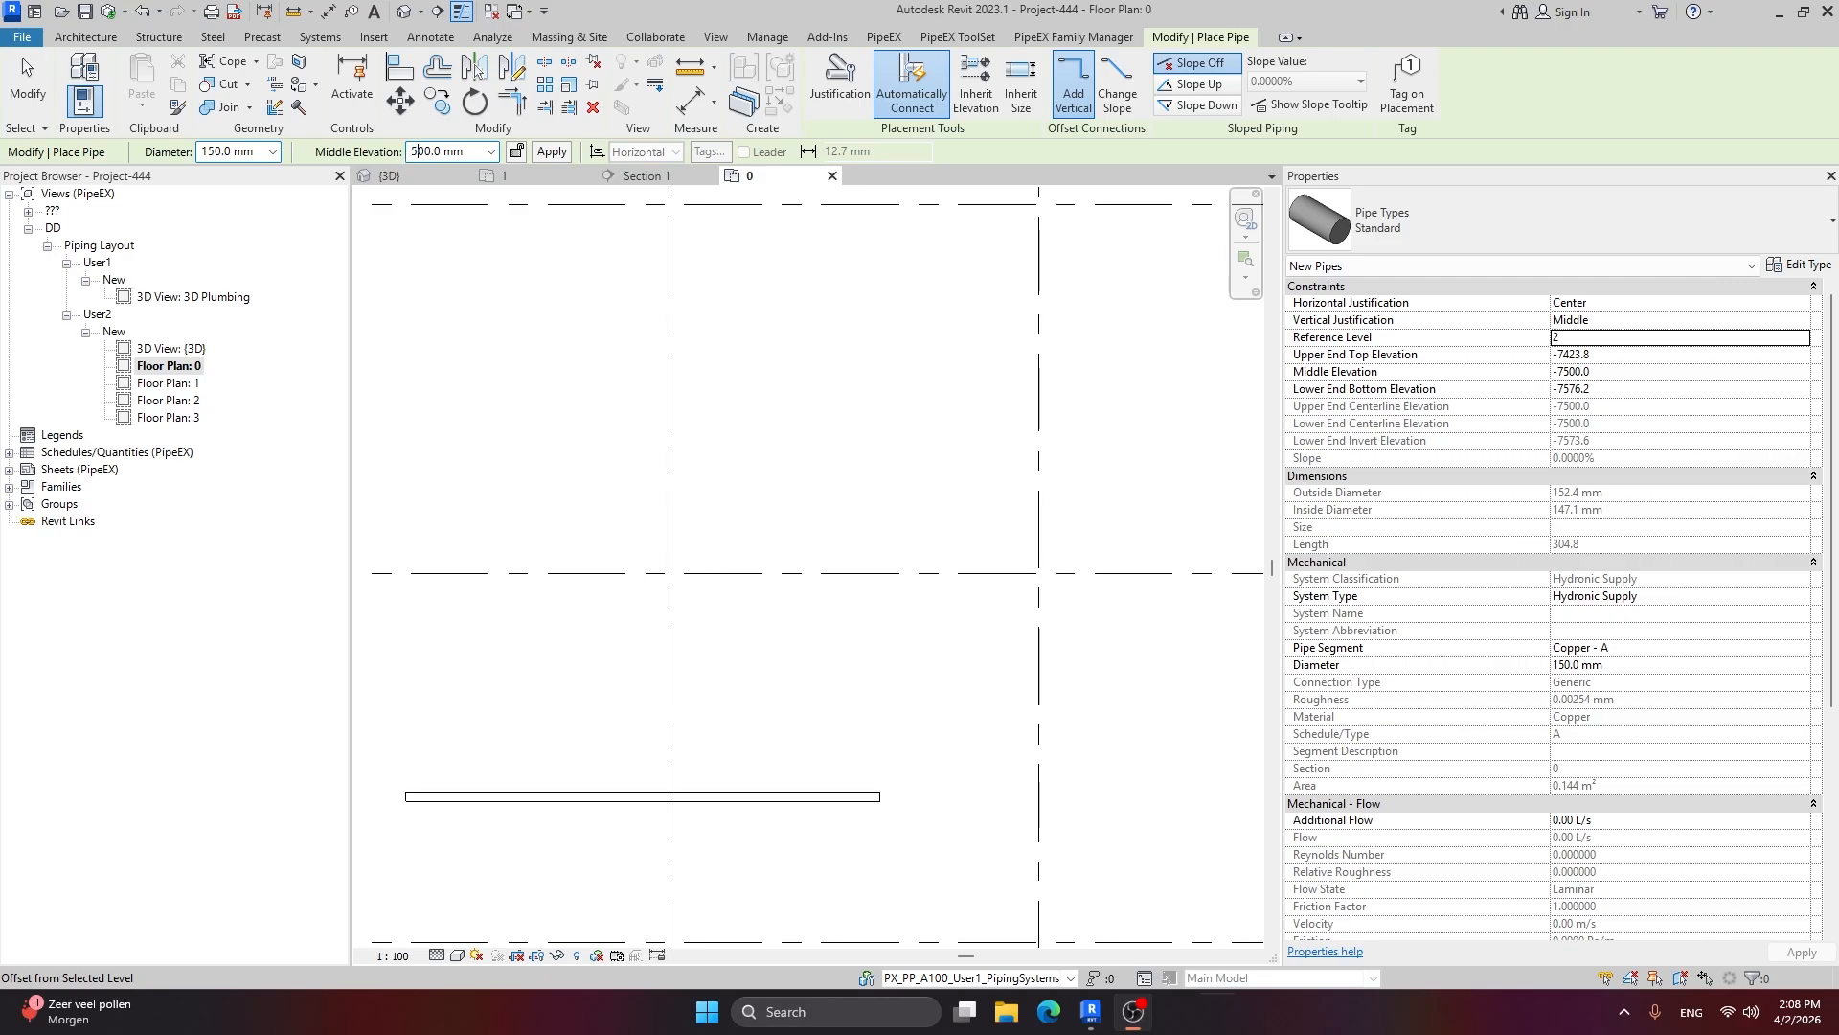
key("Return")
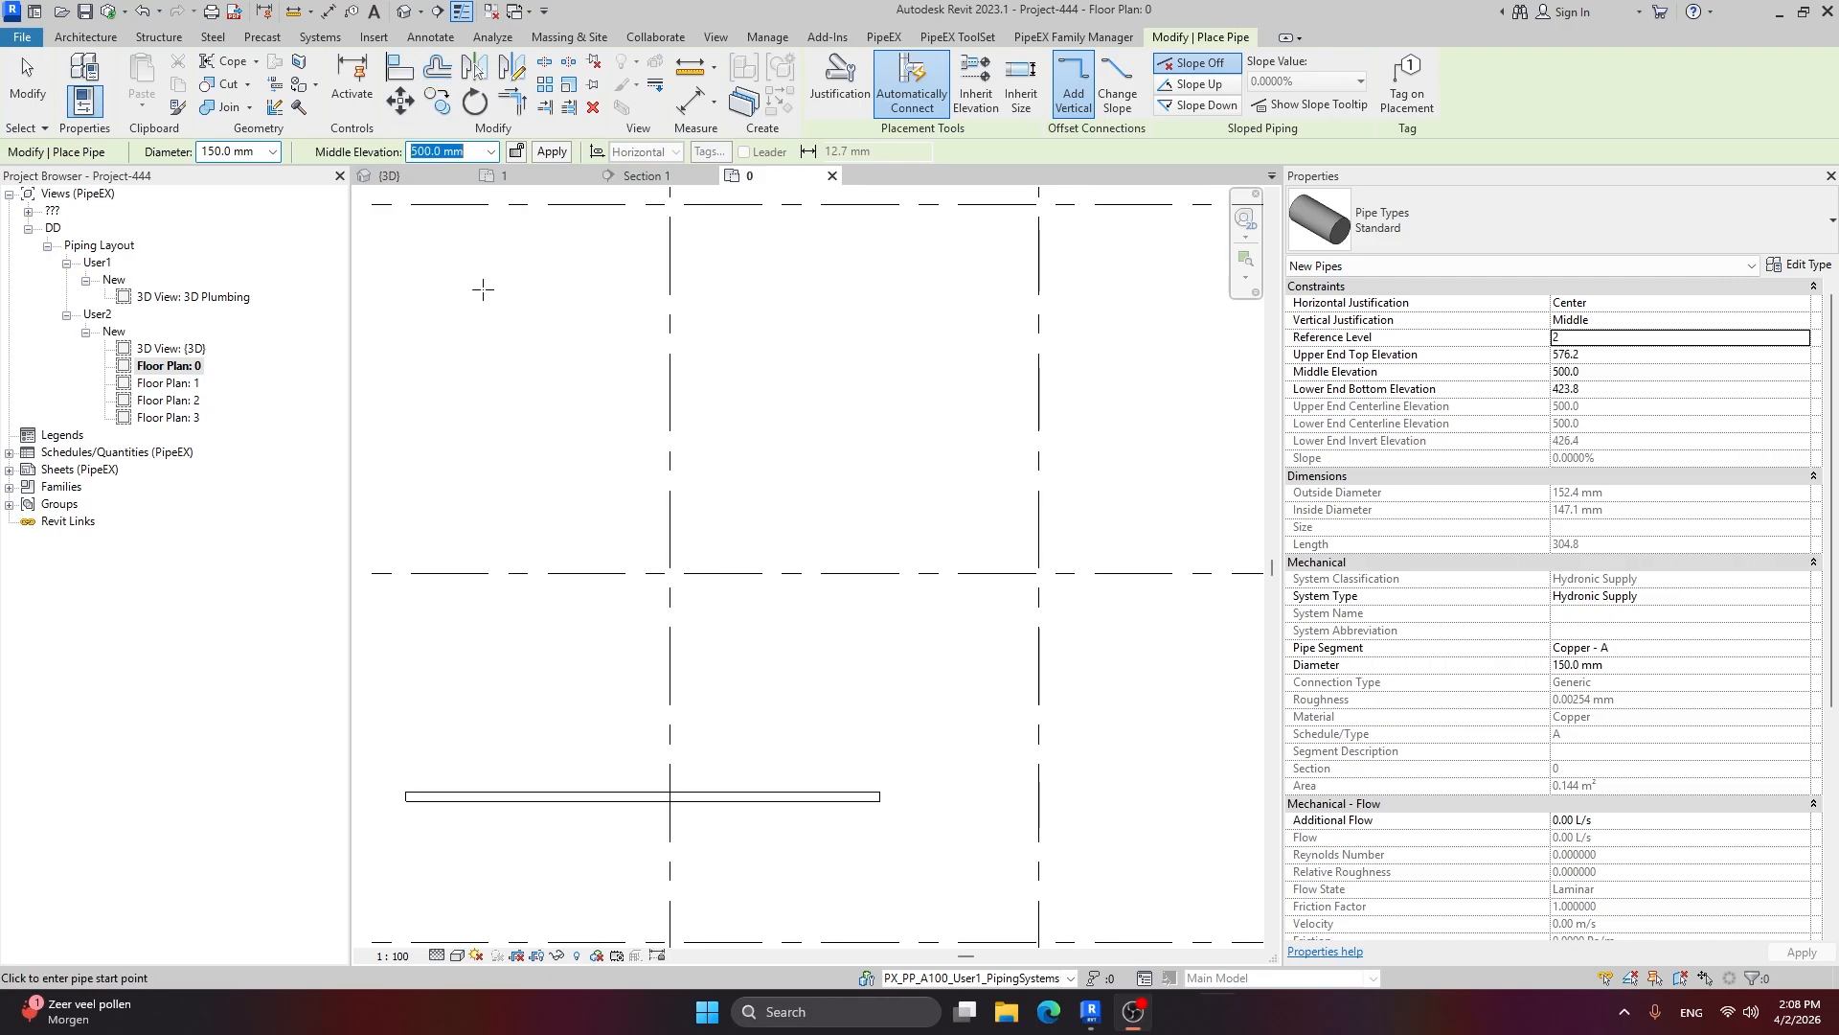
Step: Draw the pipe from the existing pipe's right end straight up past two horizontal grids, finish with a short turn right, and end pipe placement
left_click(879, 796)
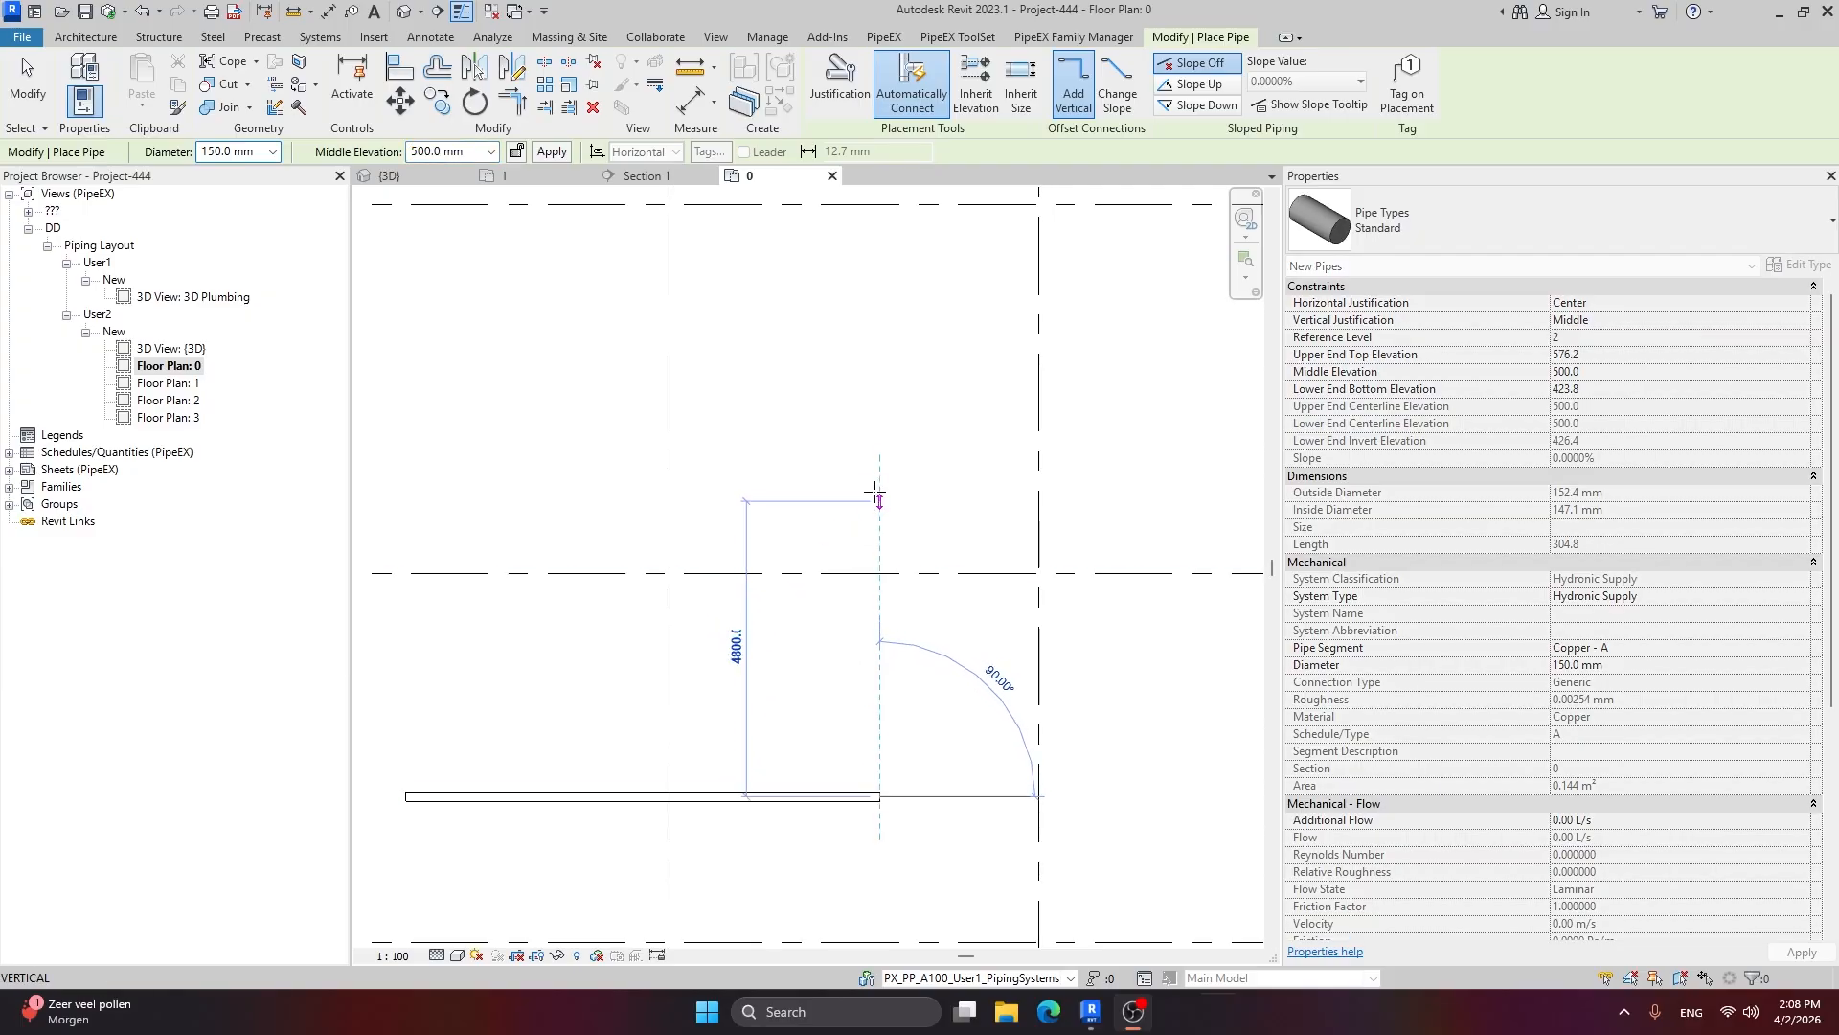
middle_click_drag(895, 323, 892, 405)
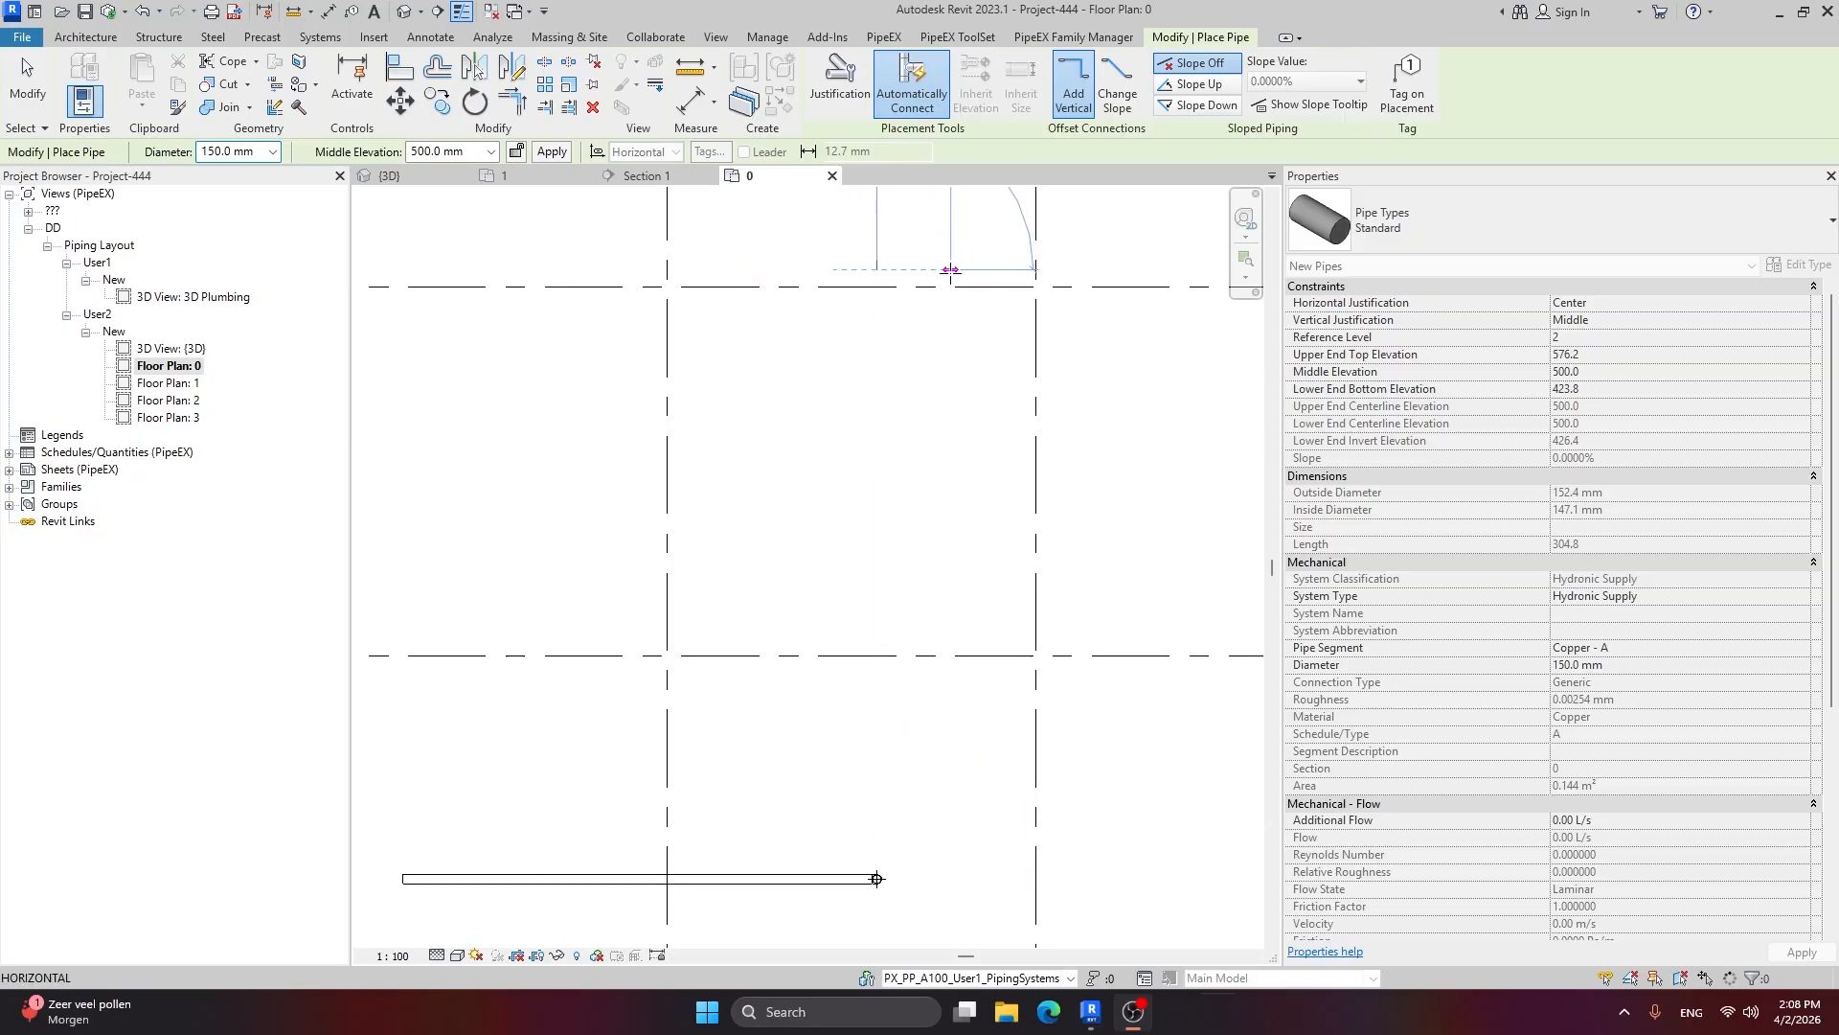
scroll(901, 254, "up", 10)
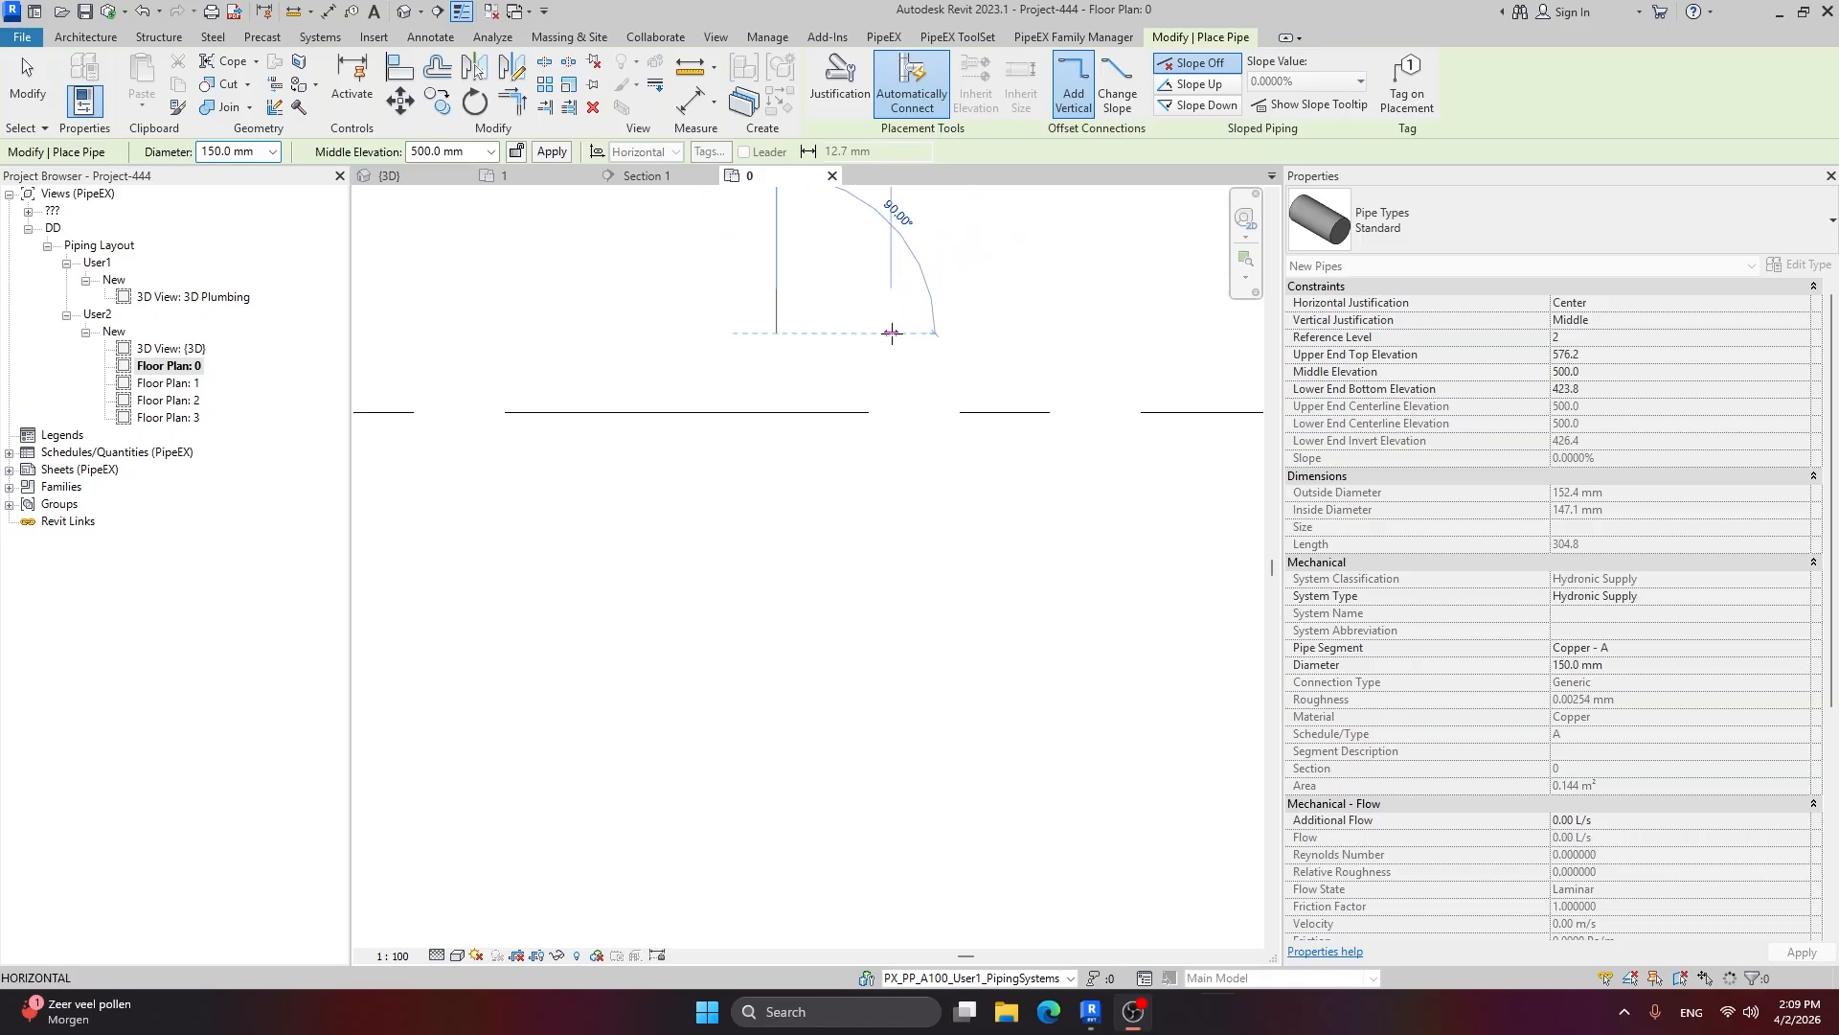
left_click(891, 332)
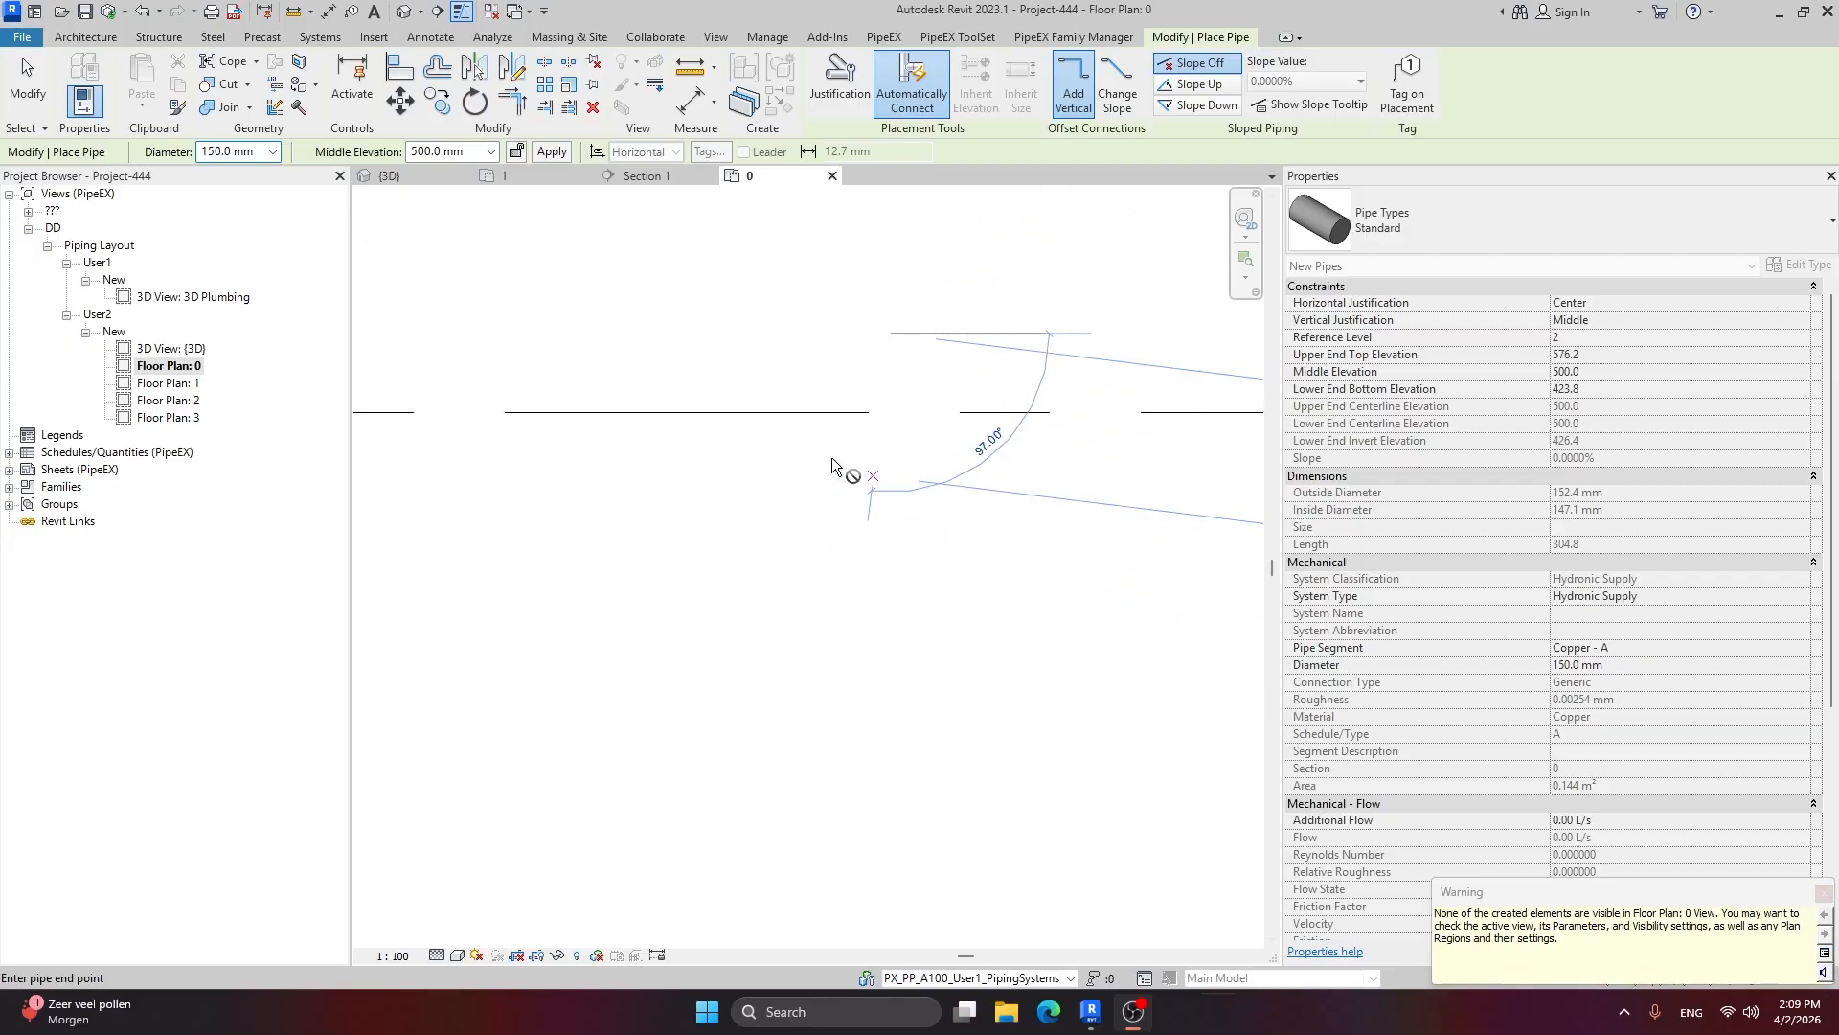
key("Escape")
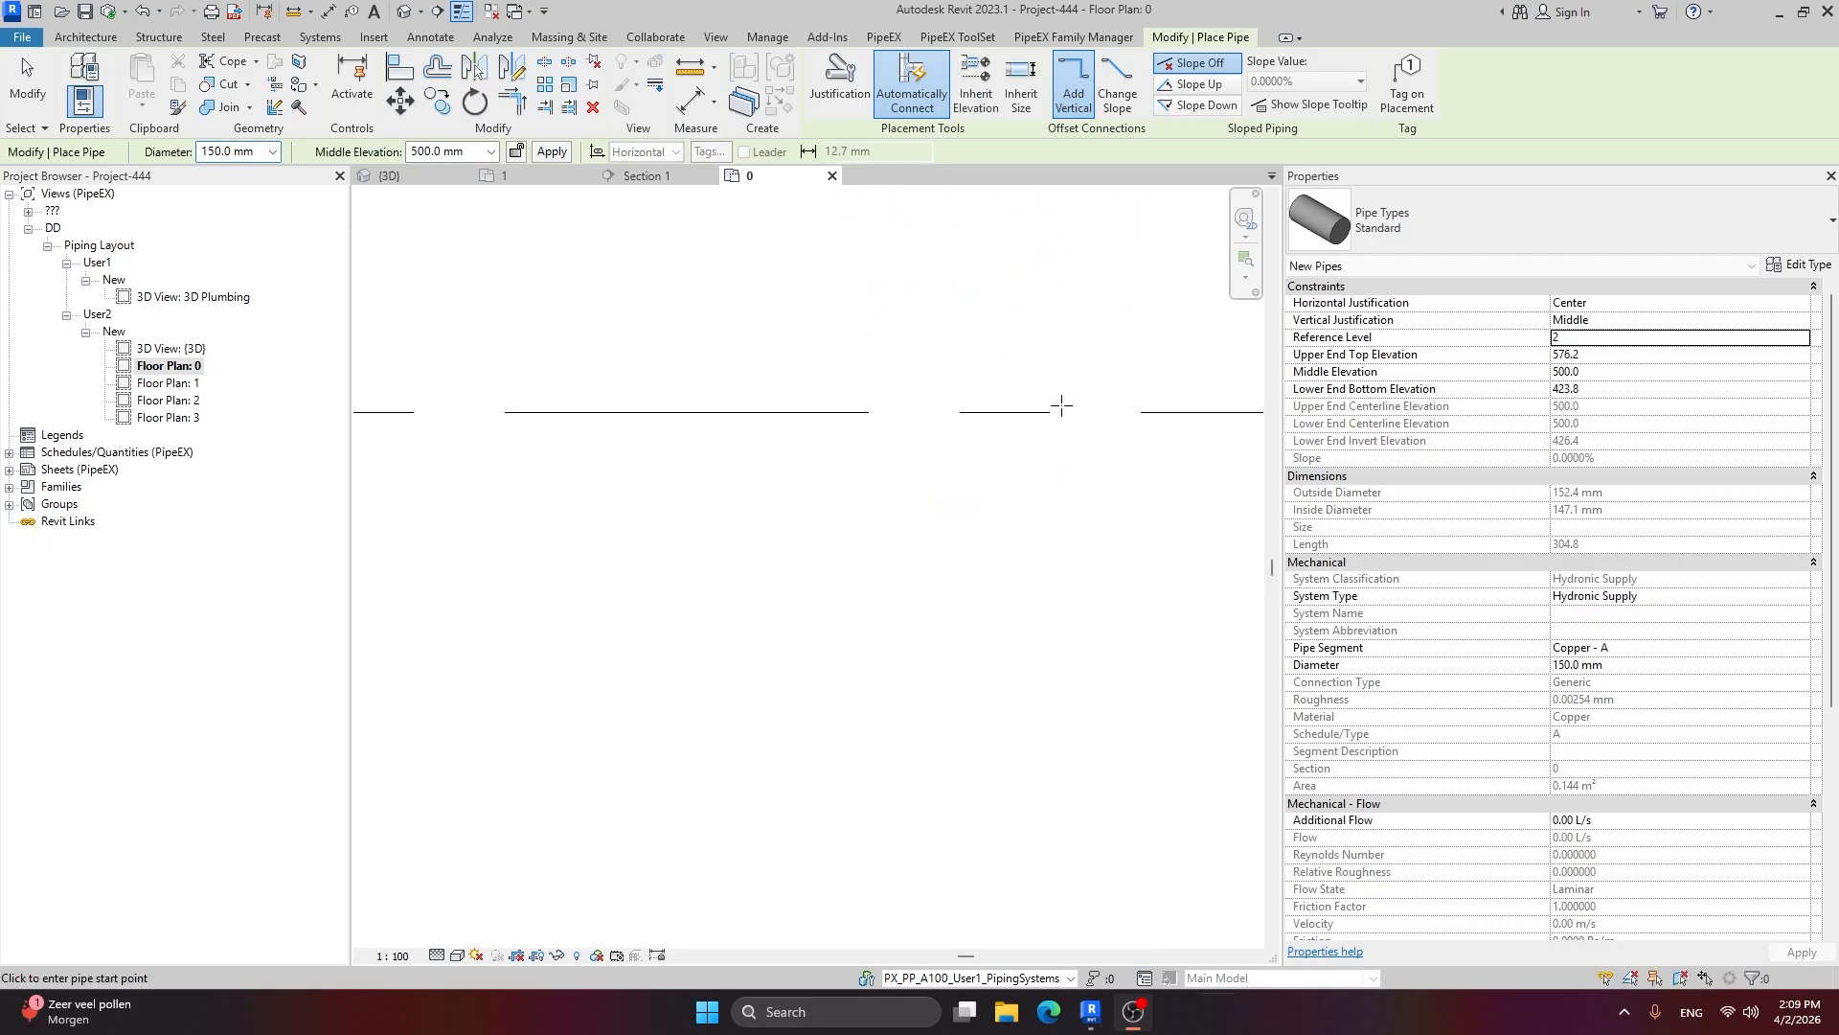
key("Escape")
Step: Compare how the new piping is displayed in floor plan 2 and in floor plan 0
scroll(1055, 390, "down", 3)
scroll(829, 459, "down", 3)
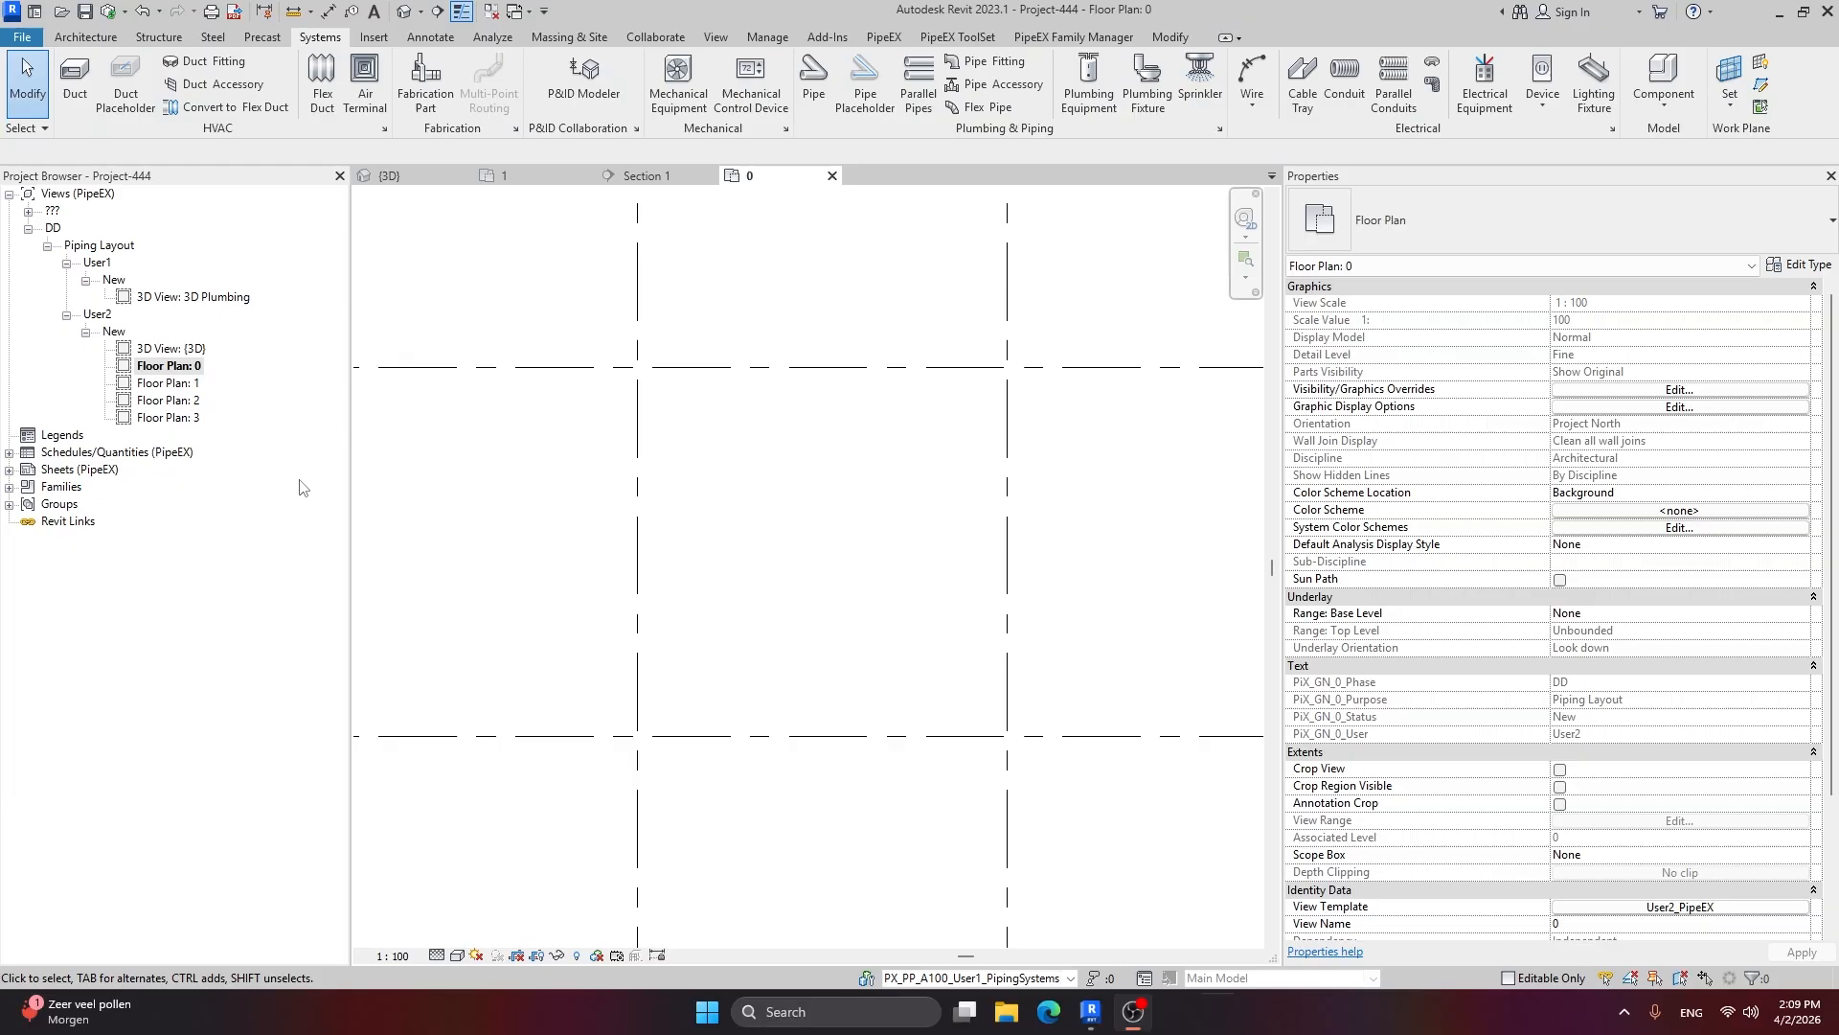
double_click(173, 400)
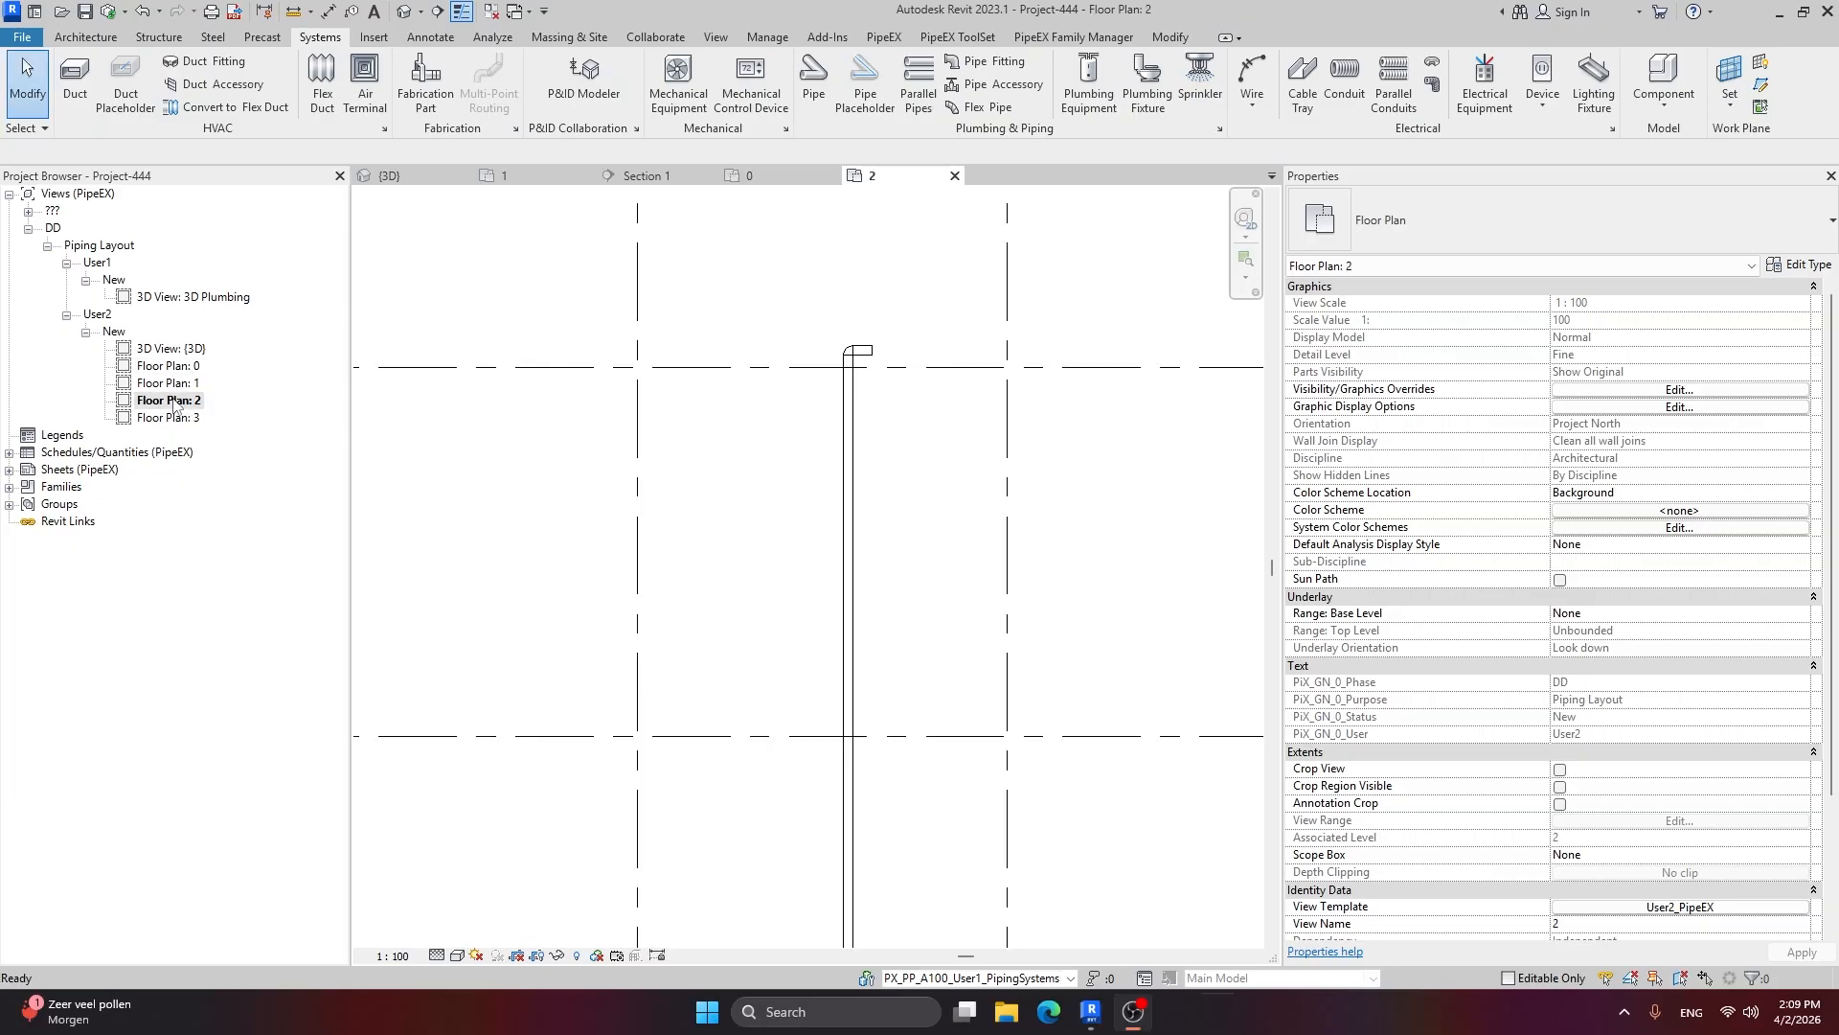
scroll(906, 410, "down", 2)
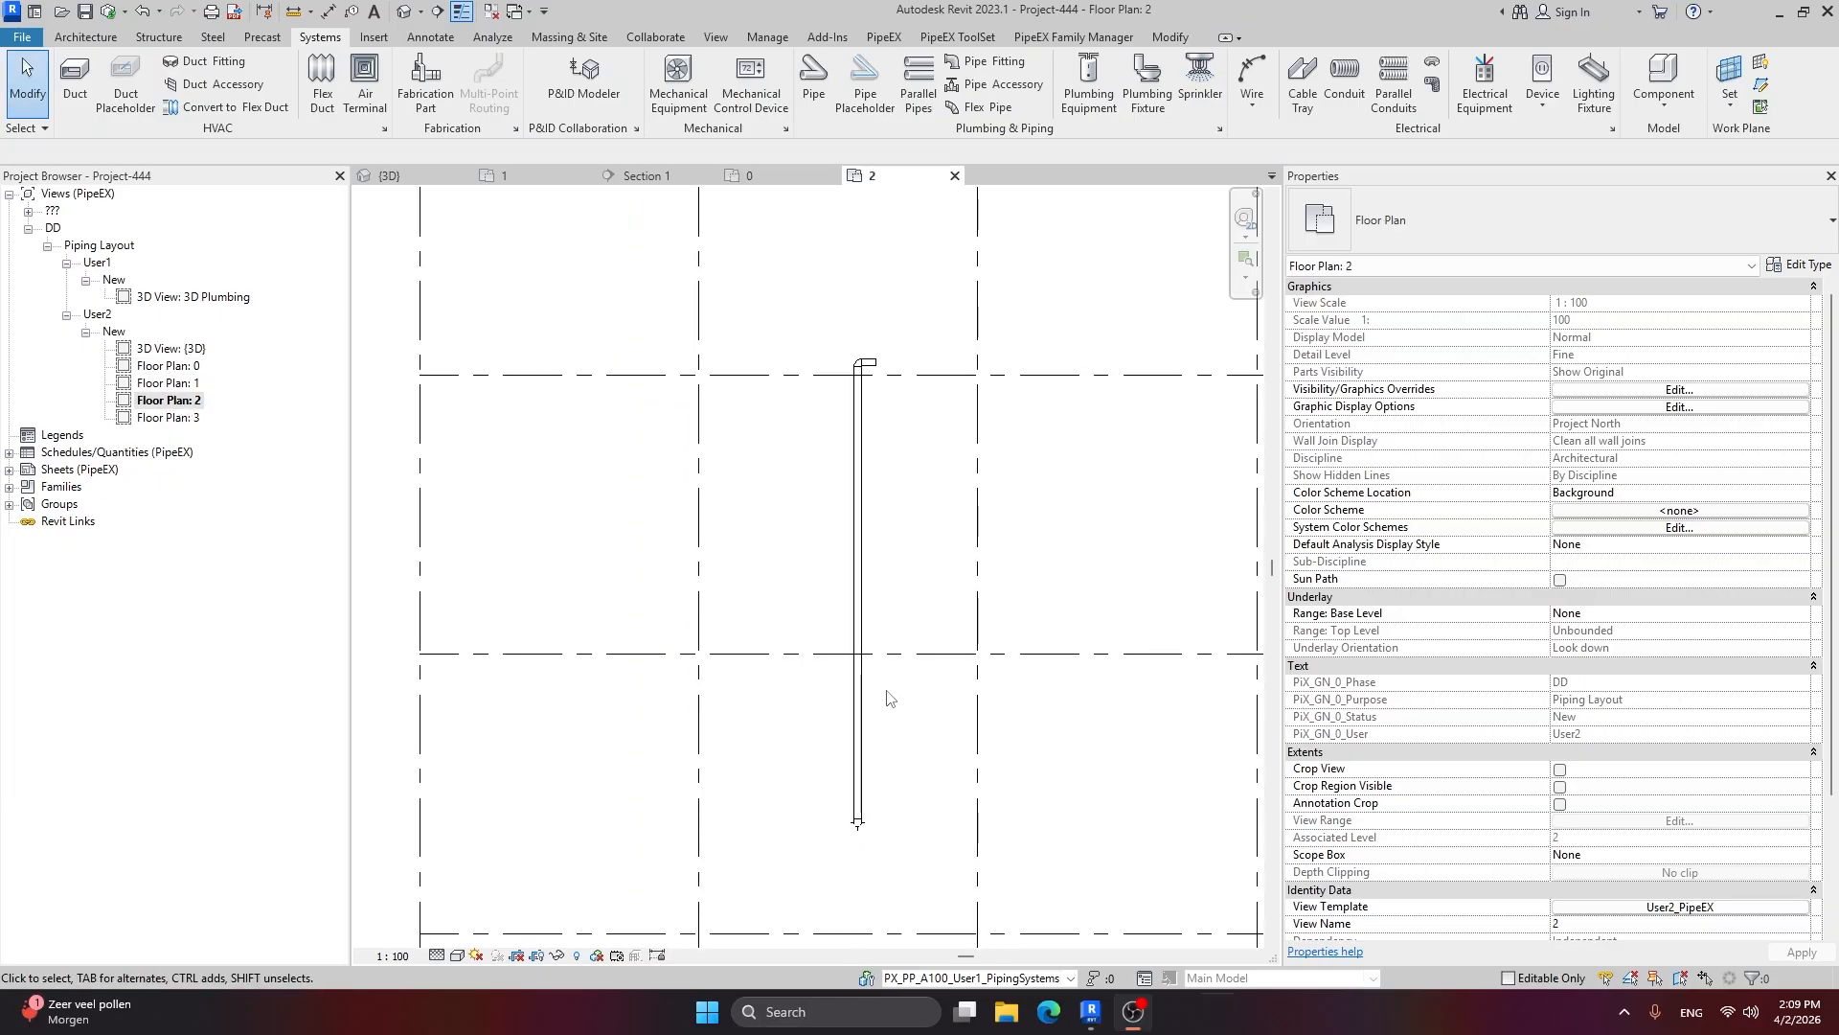
double_click(185, 368)
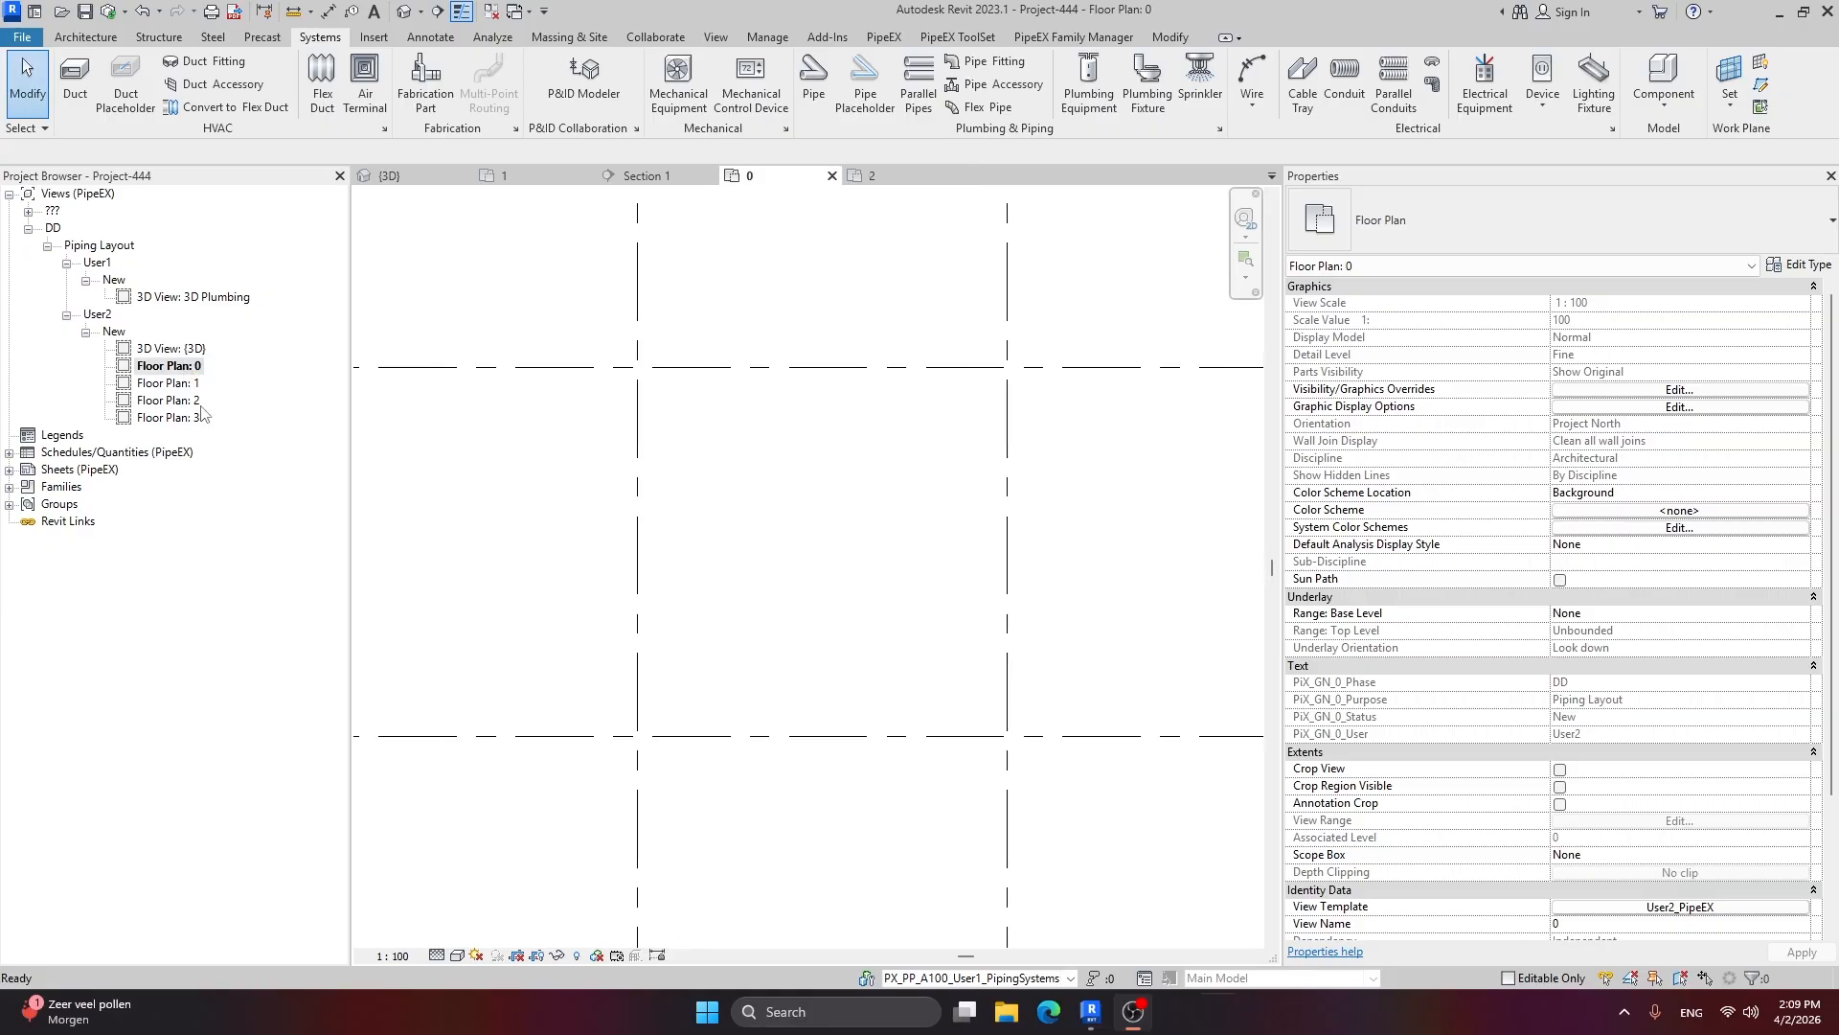
scroll(807, 492, "down", 1)
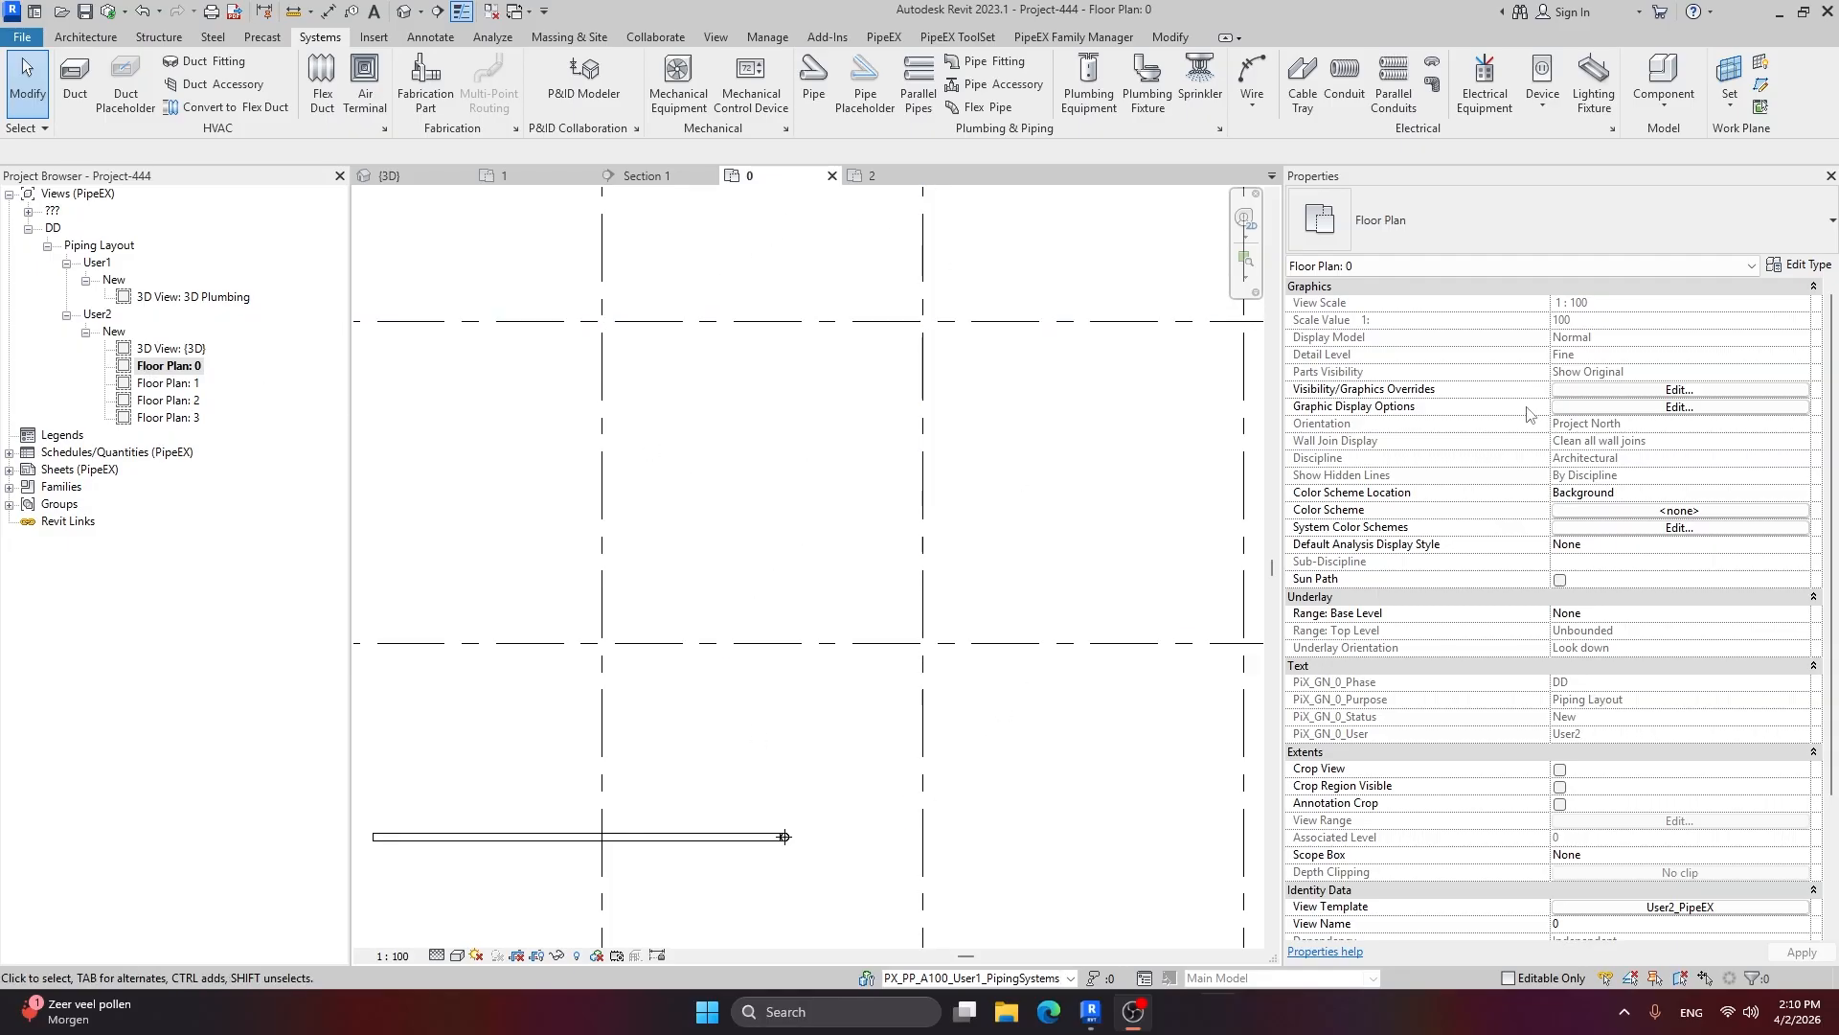
Step: In the User2_PipeEX template's view range, set the top and cut plane offsets to 16000
scroll(1697, 534, "down", 1)
scroll(1559, 479, "down", 3)
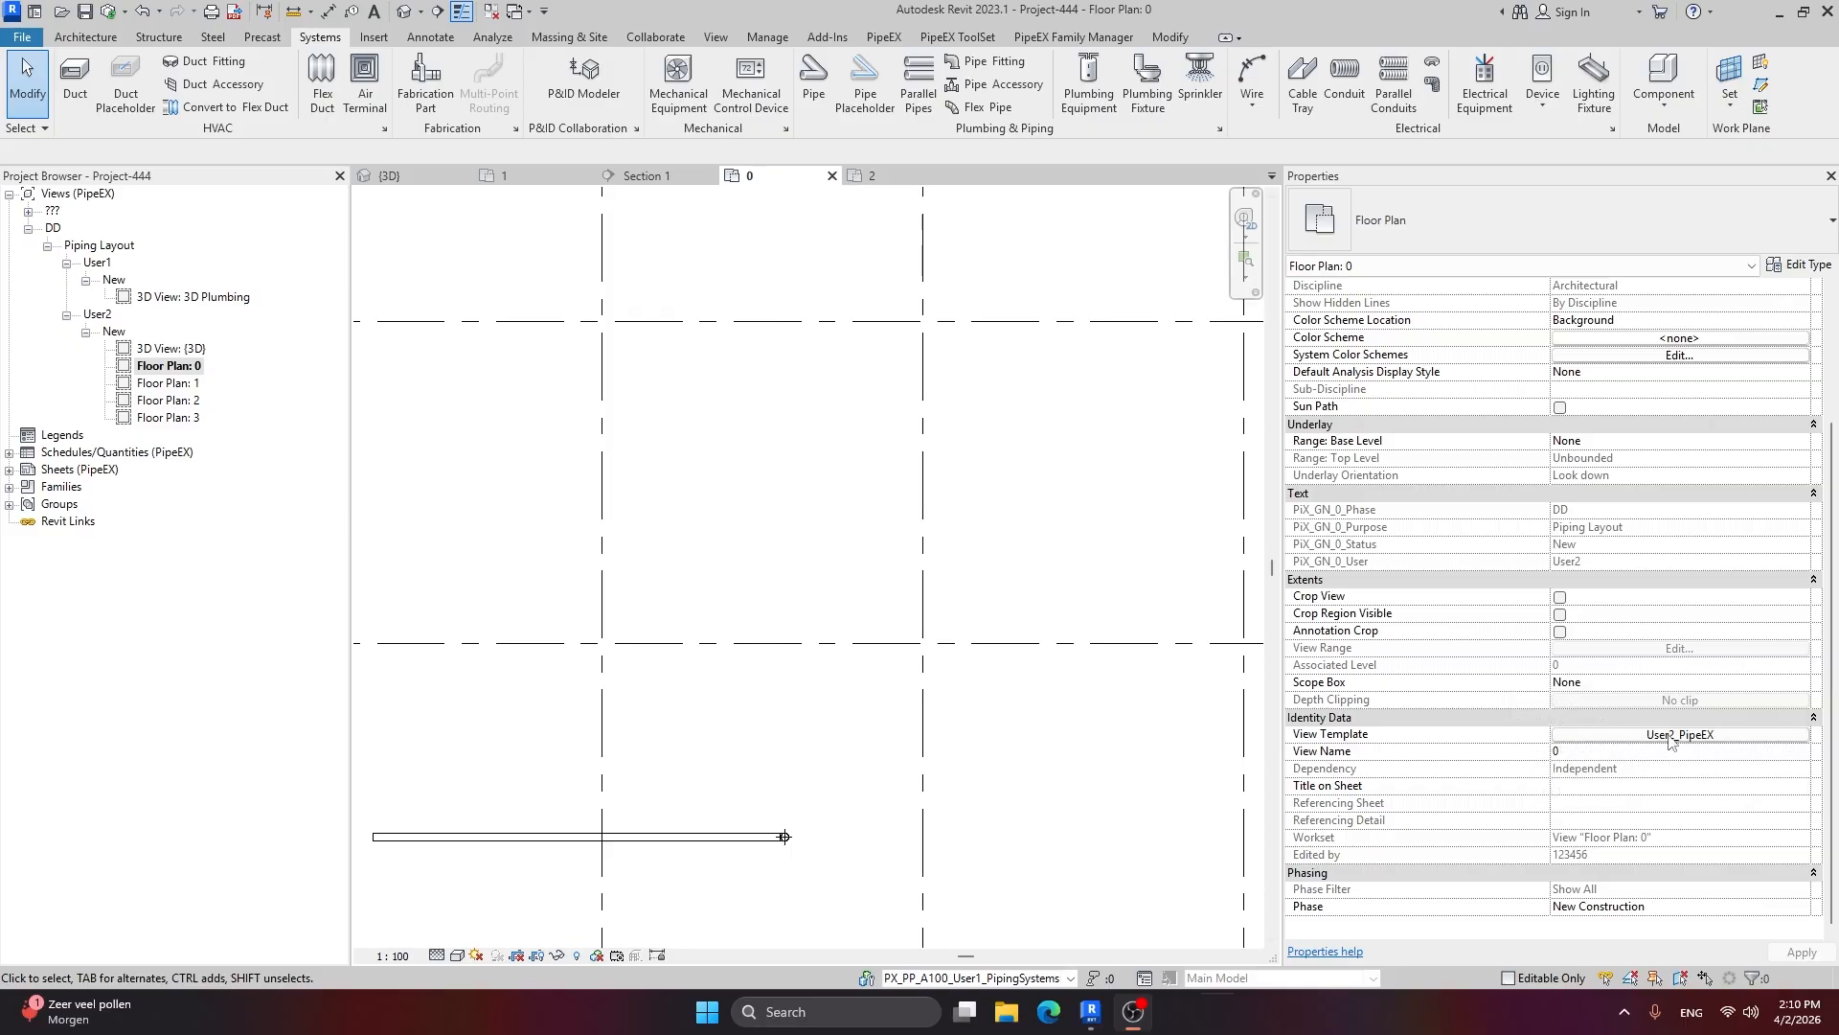
left_click(1732, 742)
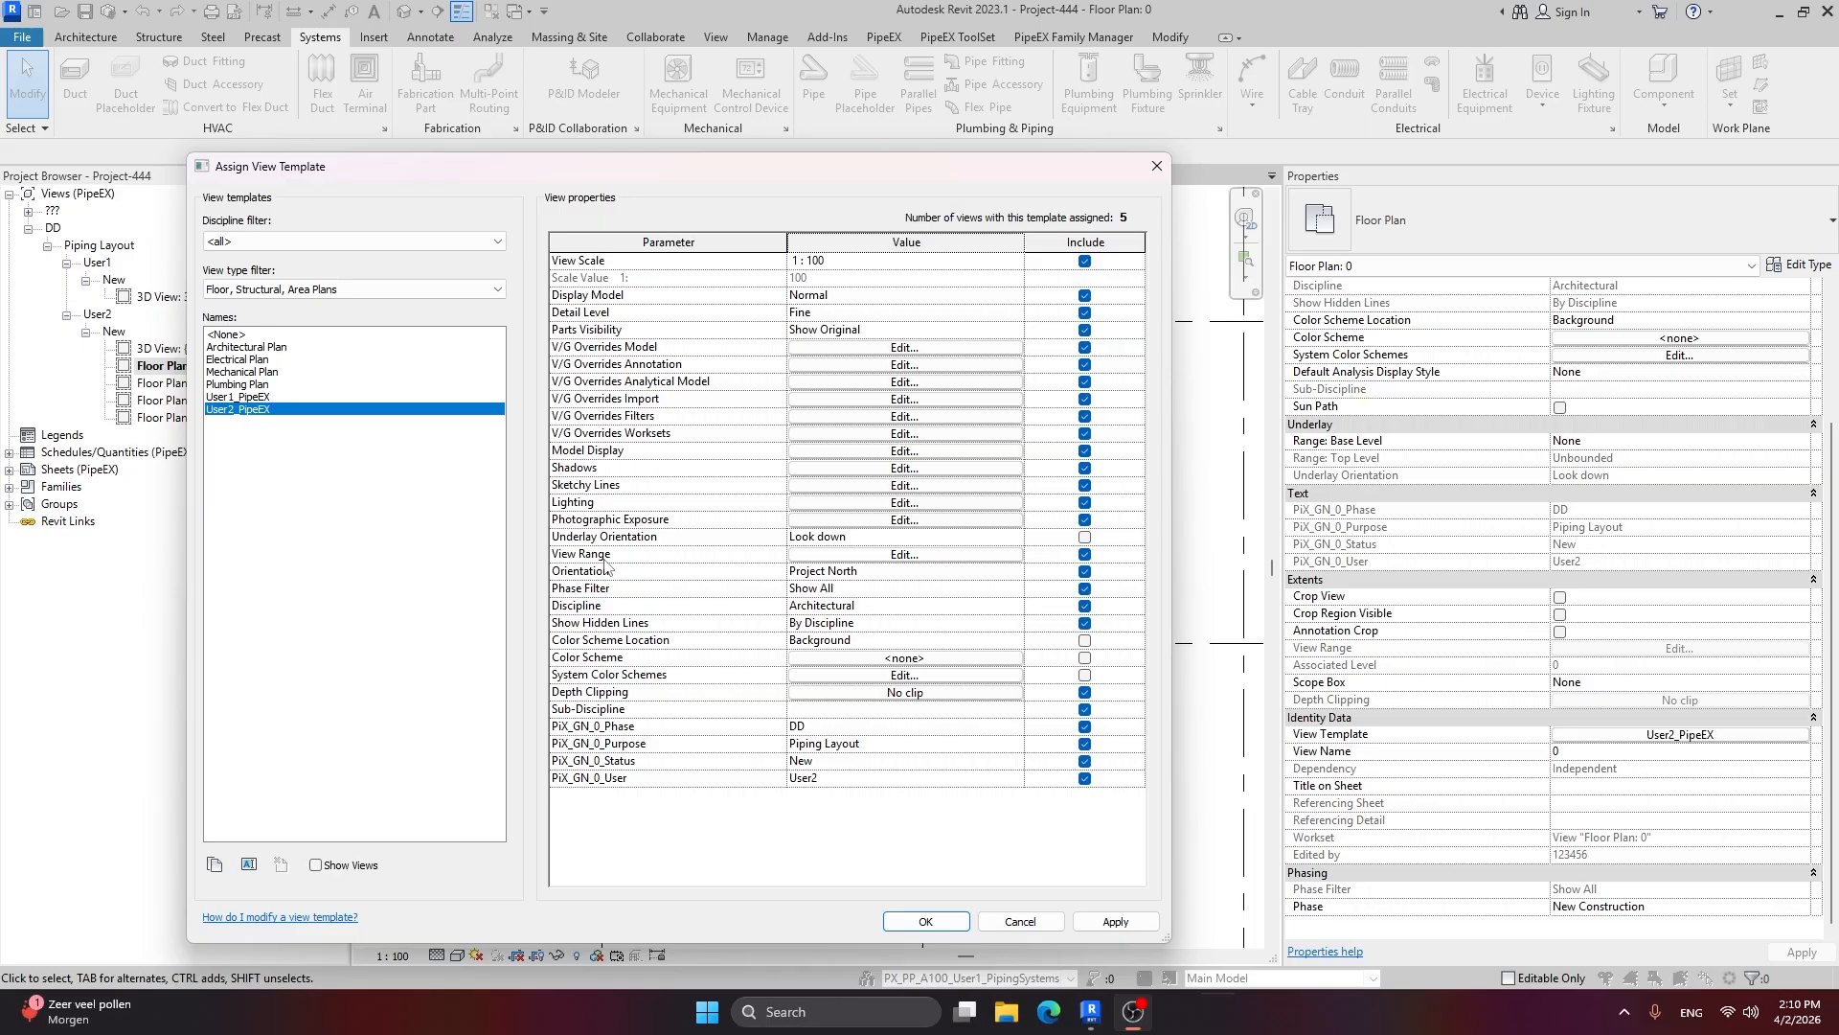
left_click(949, 558)
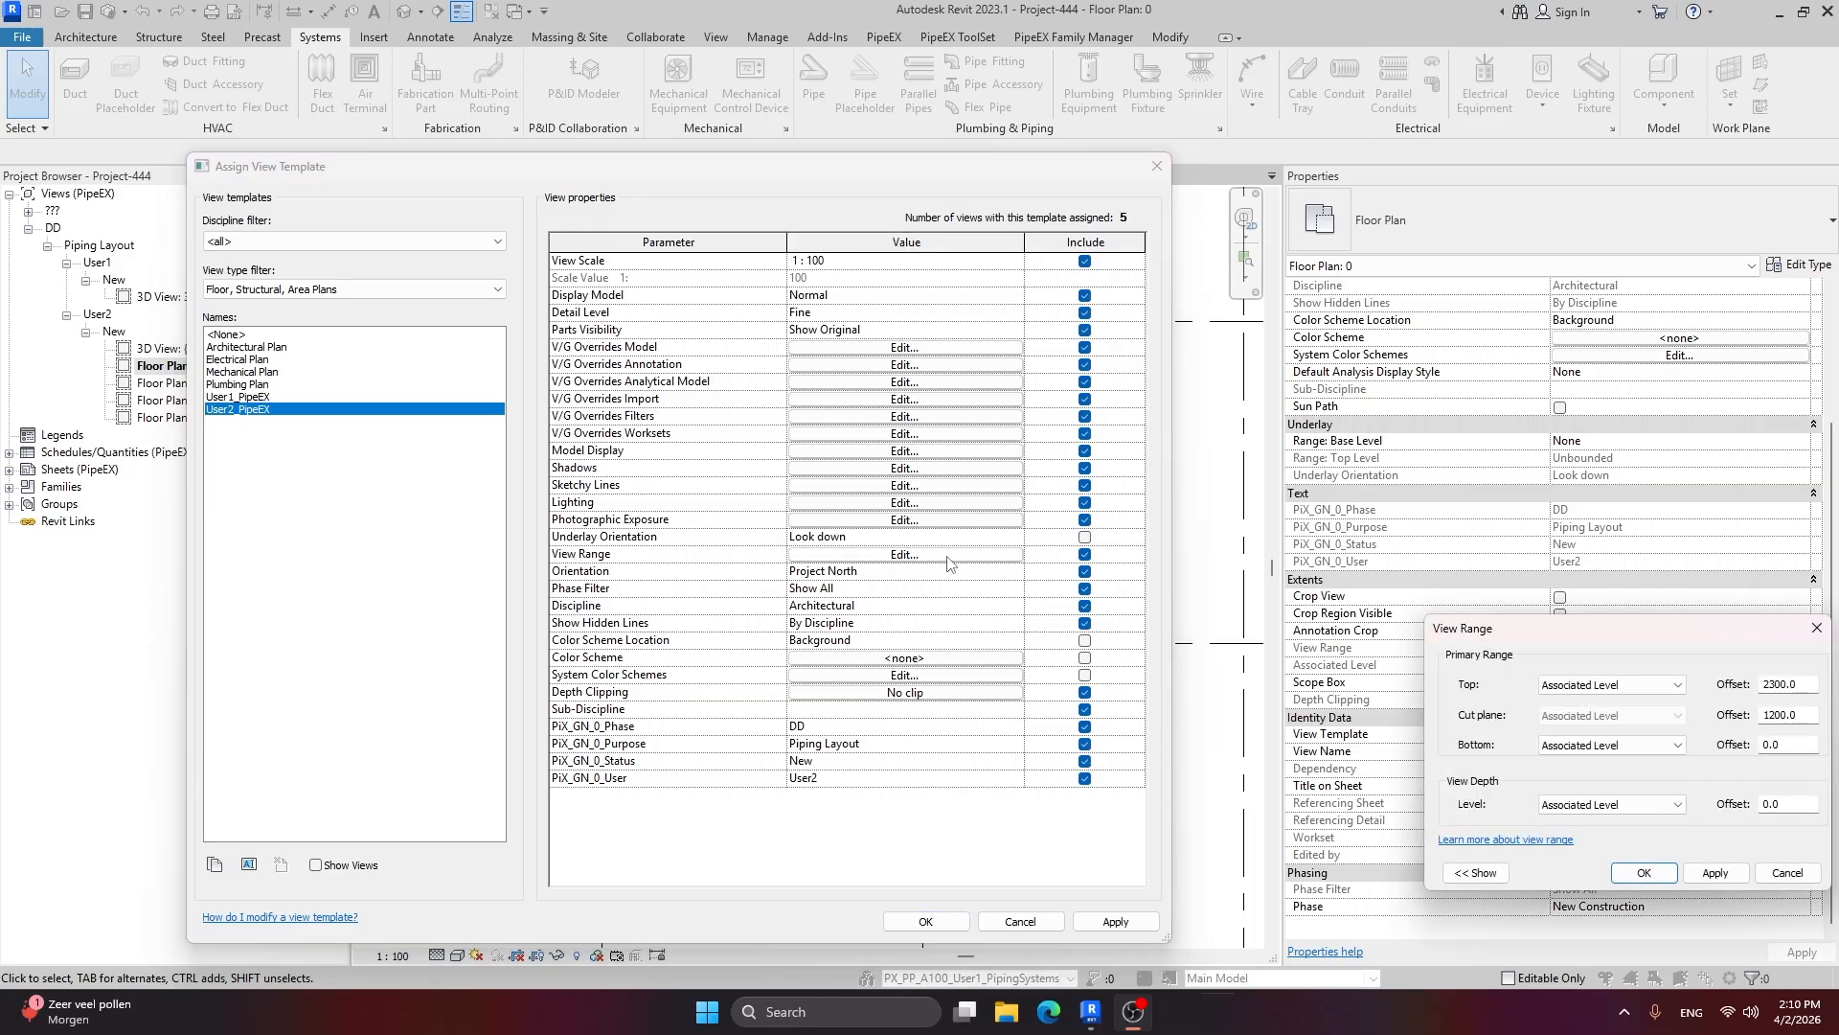
left_click_drag(1554, 629, 808, 461)
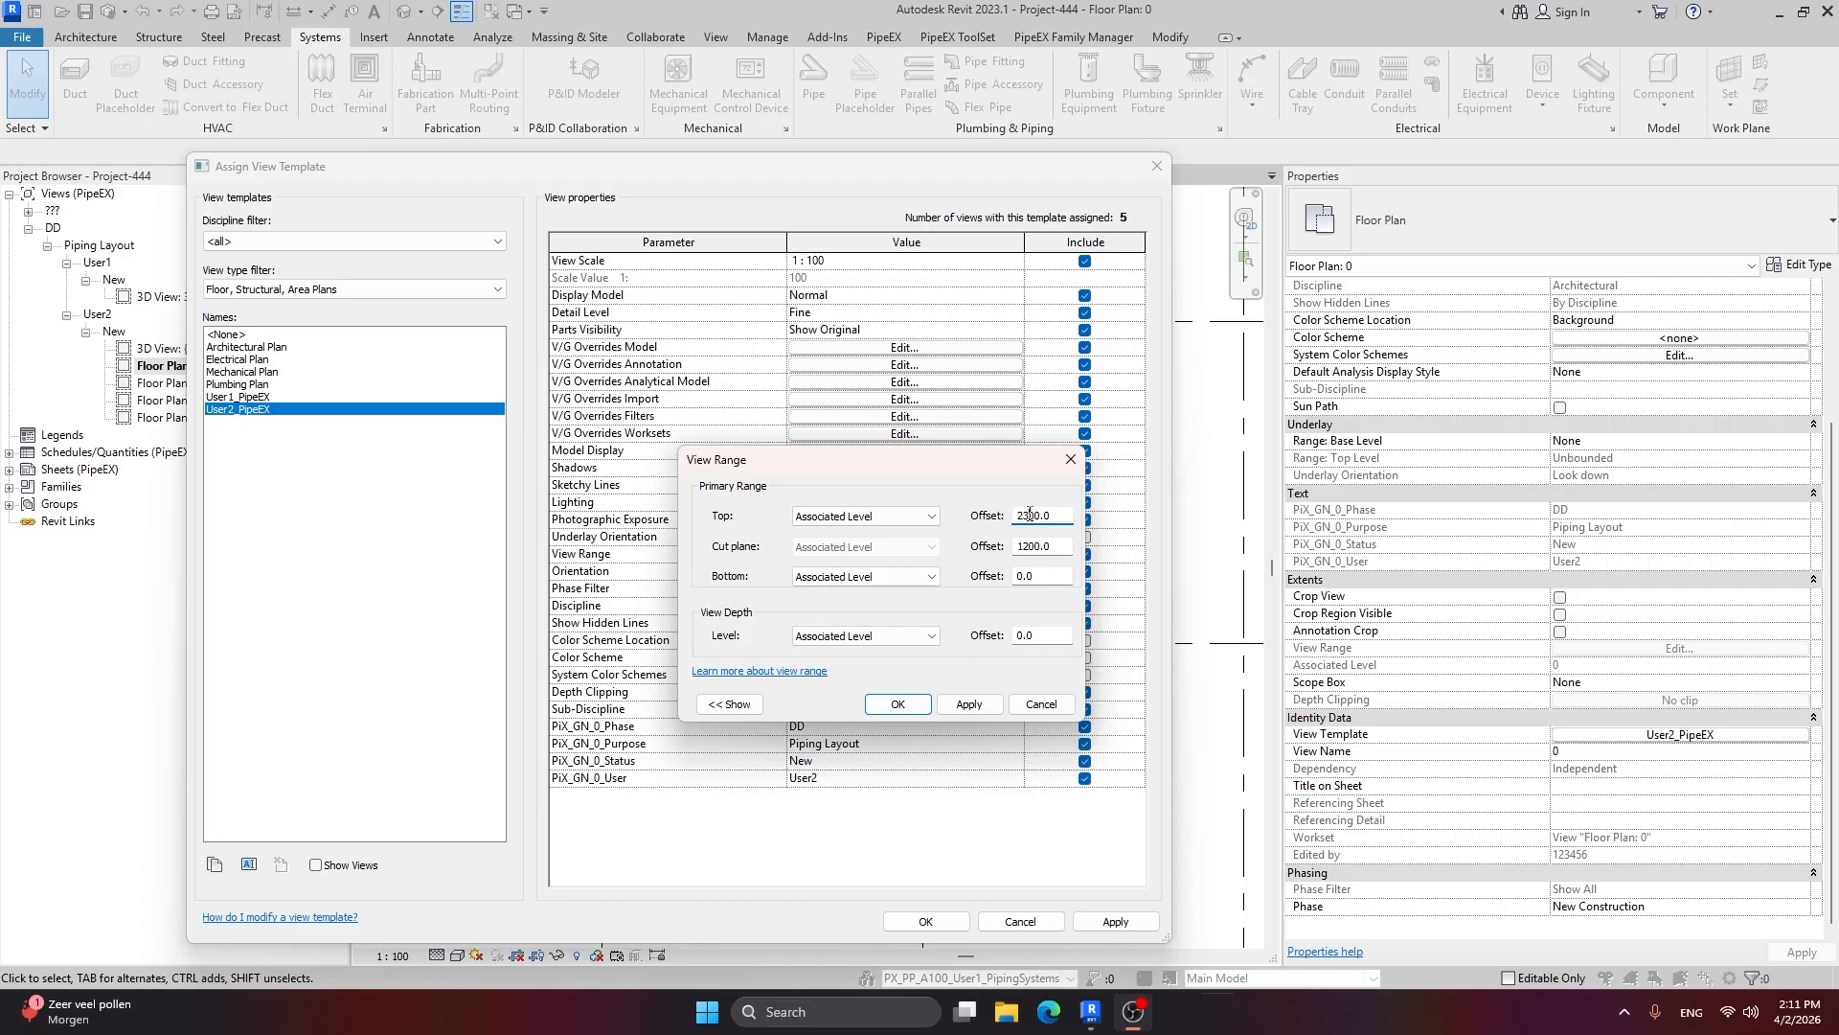
left_click_drag(1029, 514, 1016, 516)
type("160")
left_click(1031, 545)
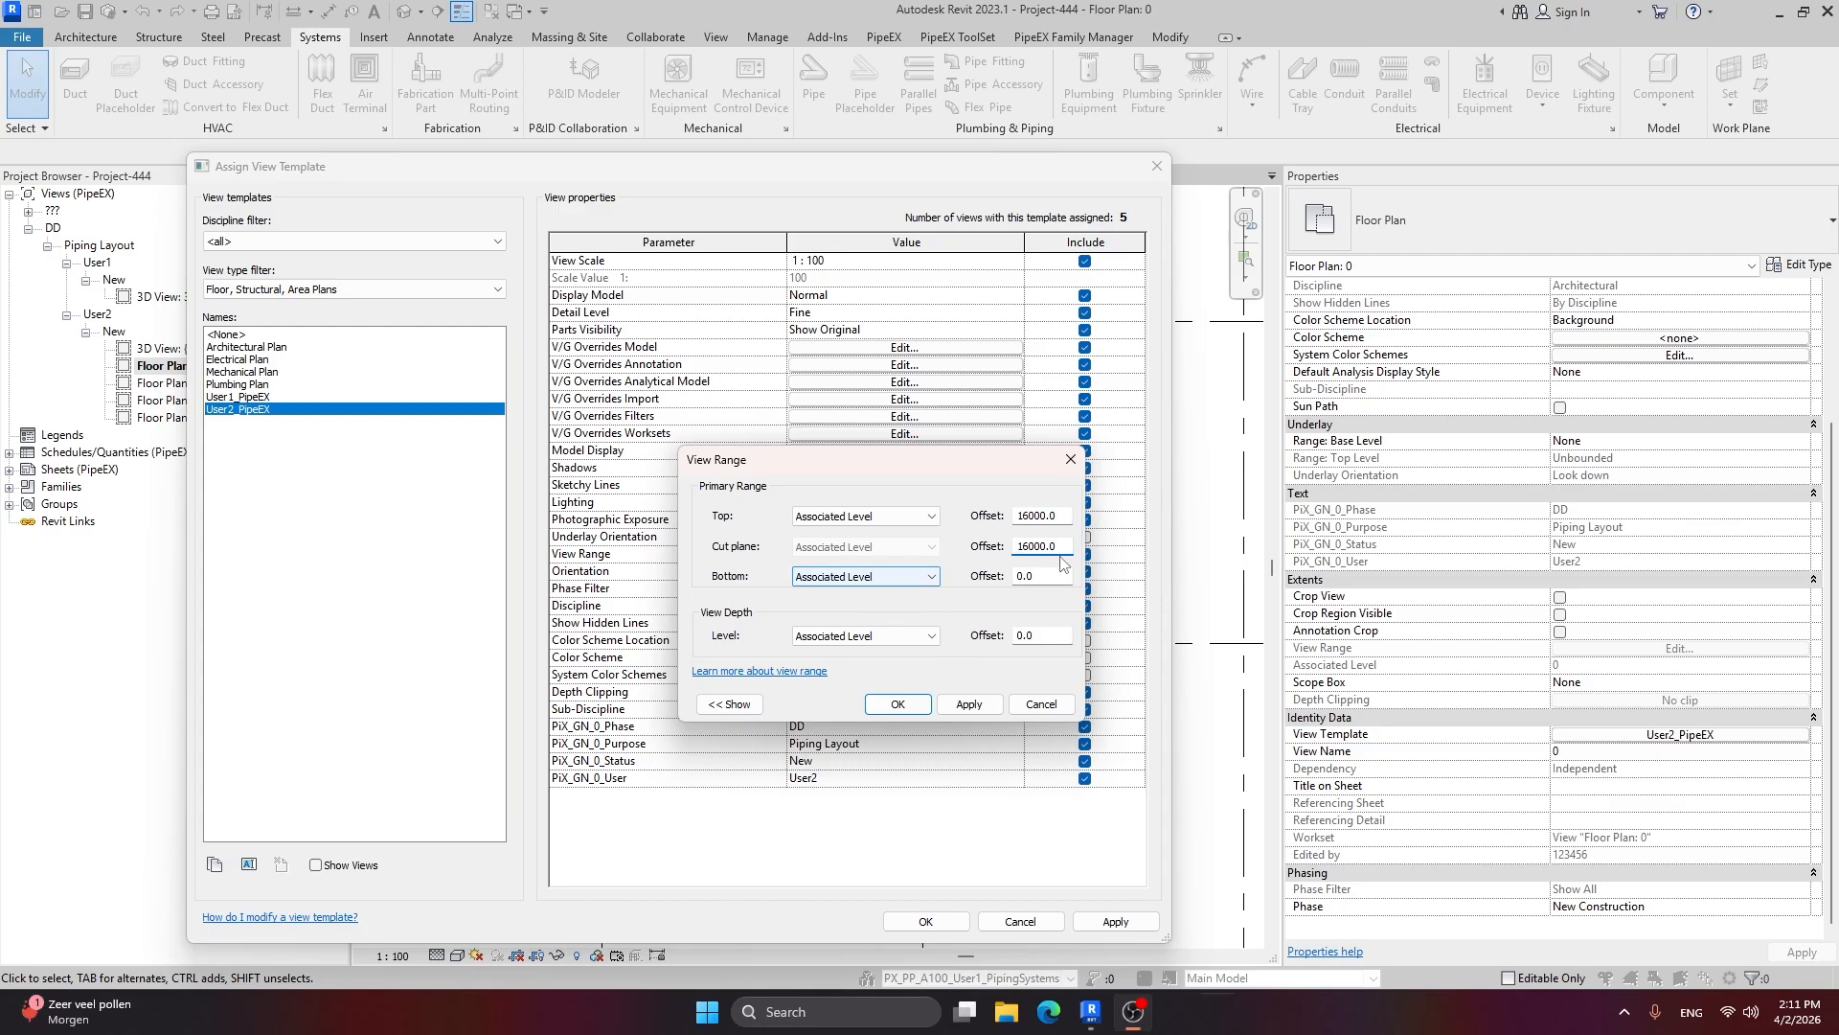
Step: Set the view depth offset to -50, then accept the view range and the view template
left_click(1036, 577)
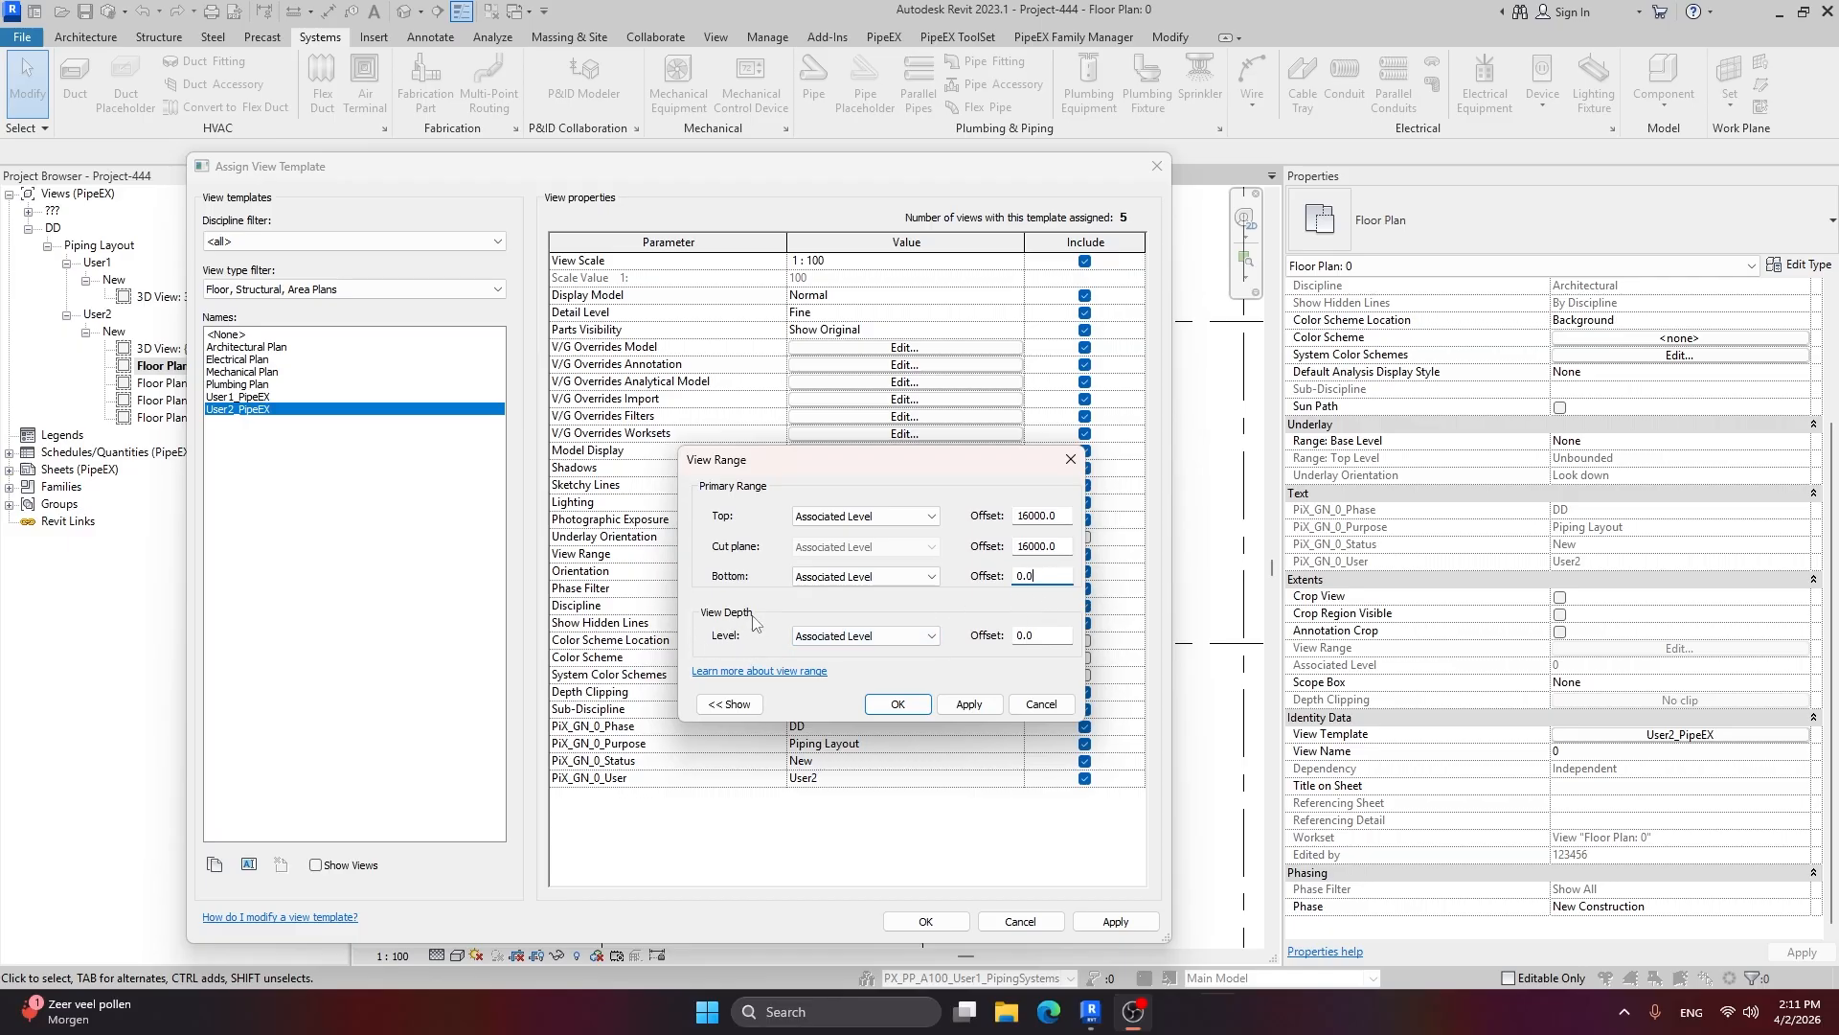
left_click(1023, 637)
type("-50")
left_click(898, 705)
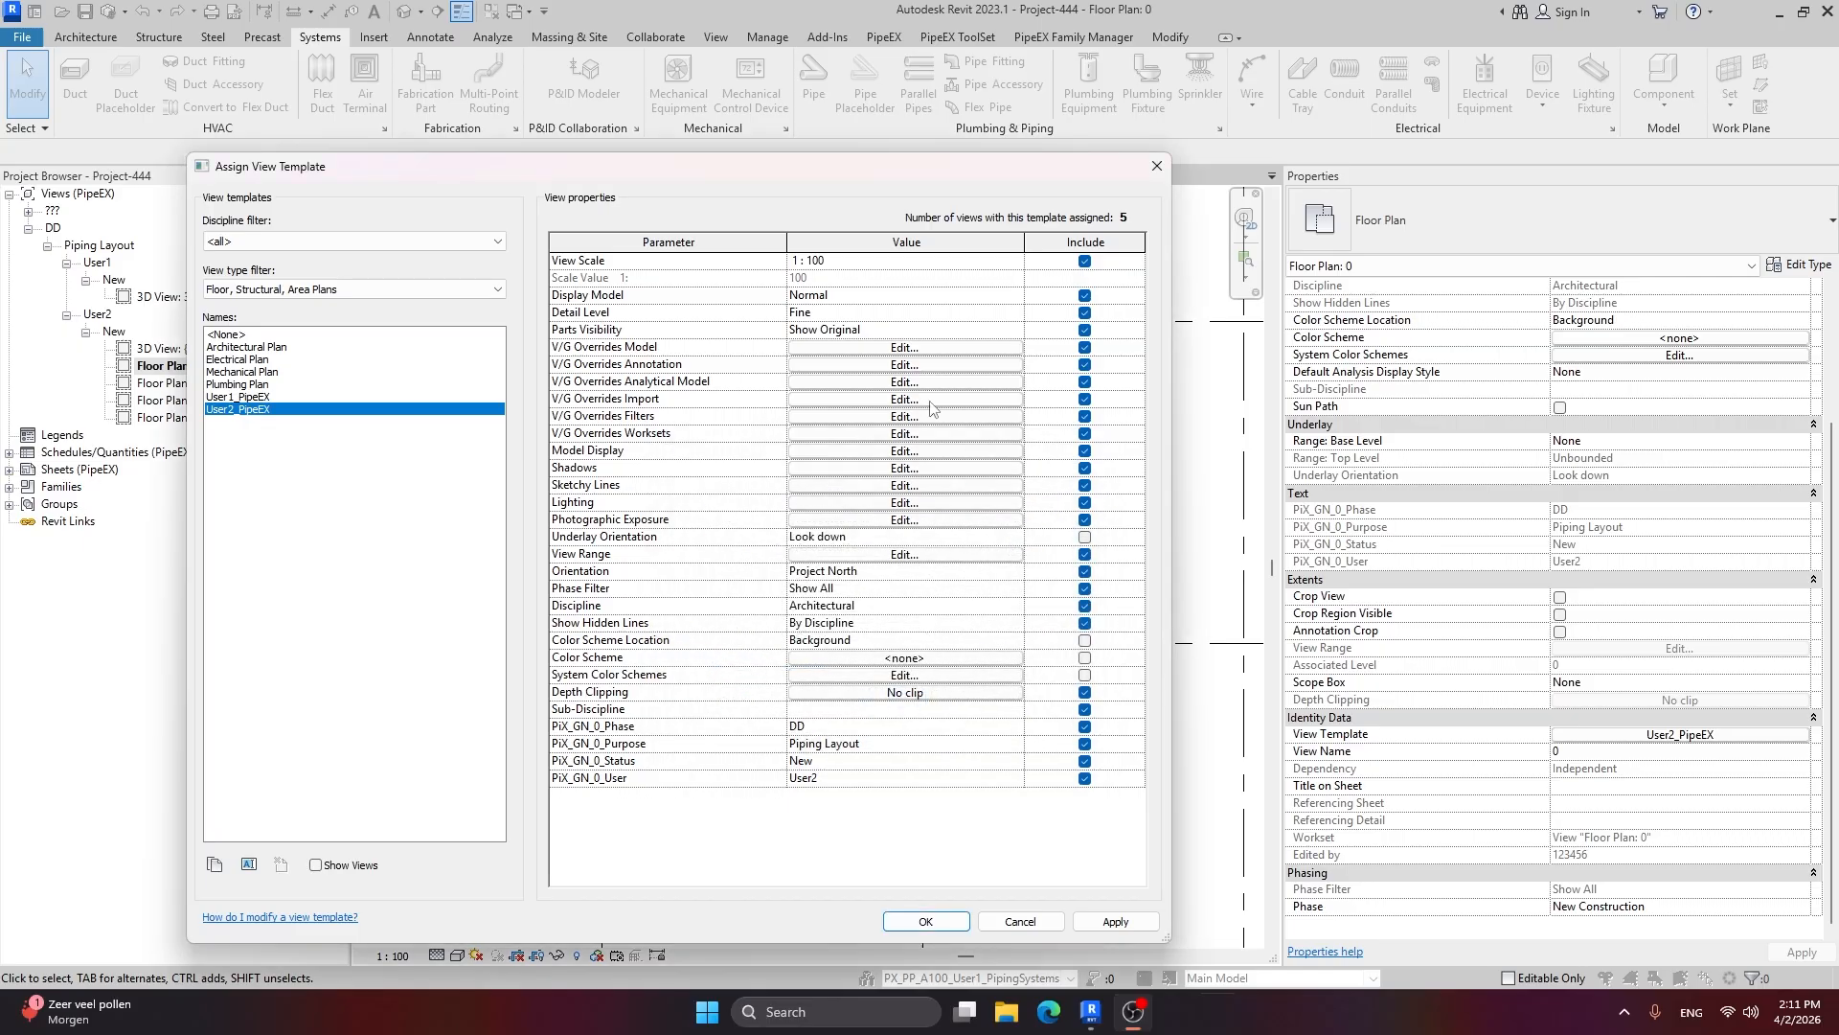
left_click(910, 920)
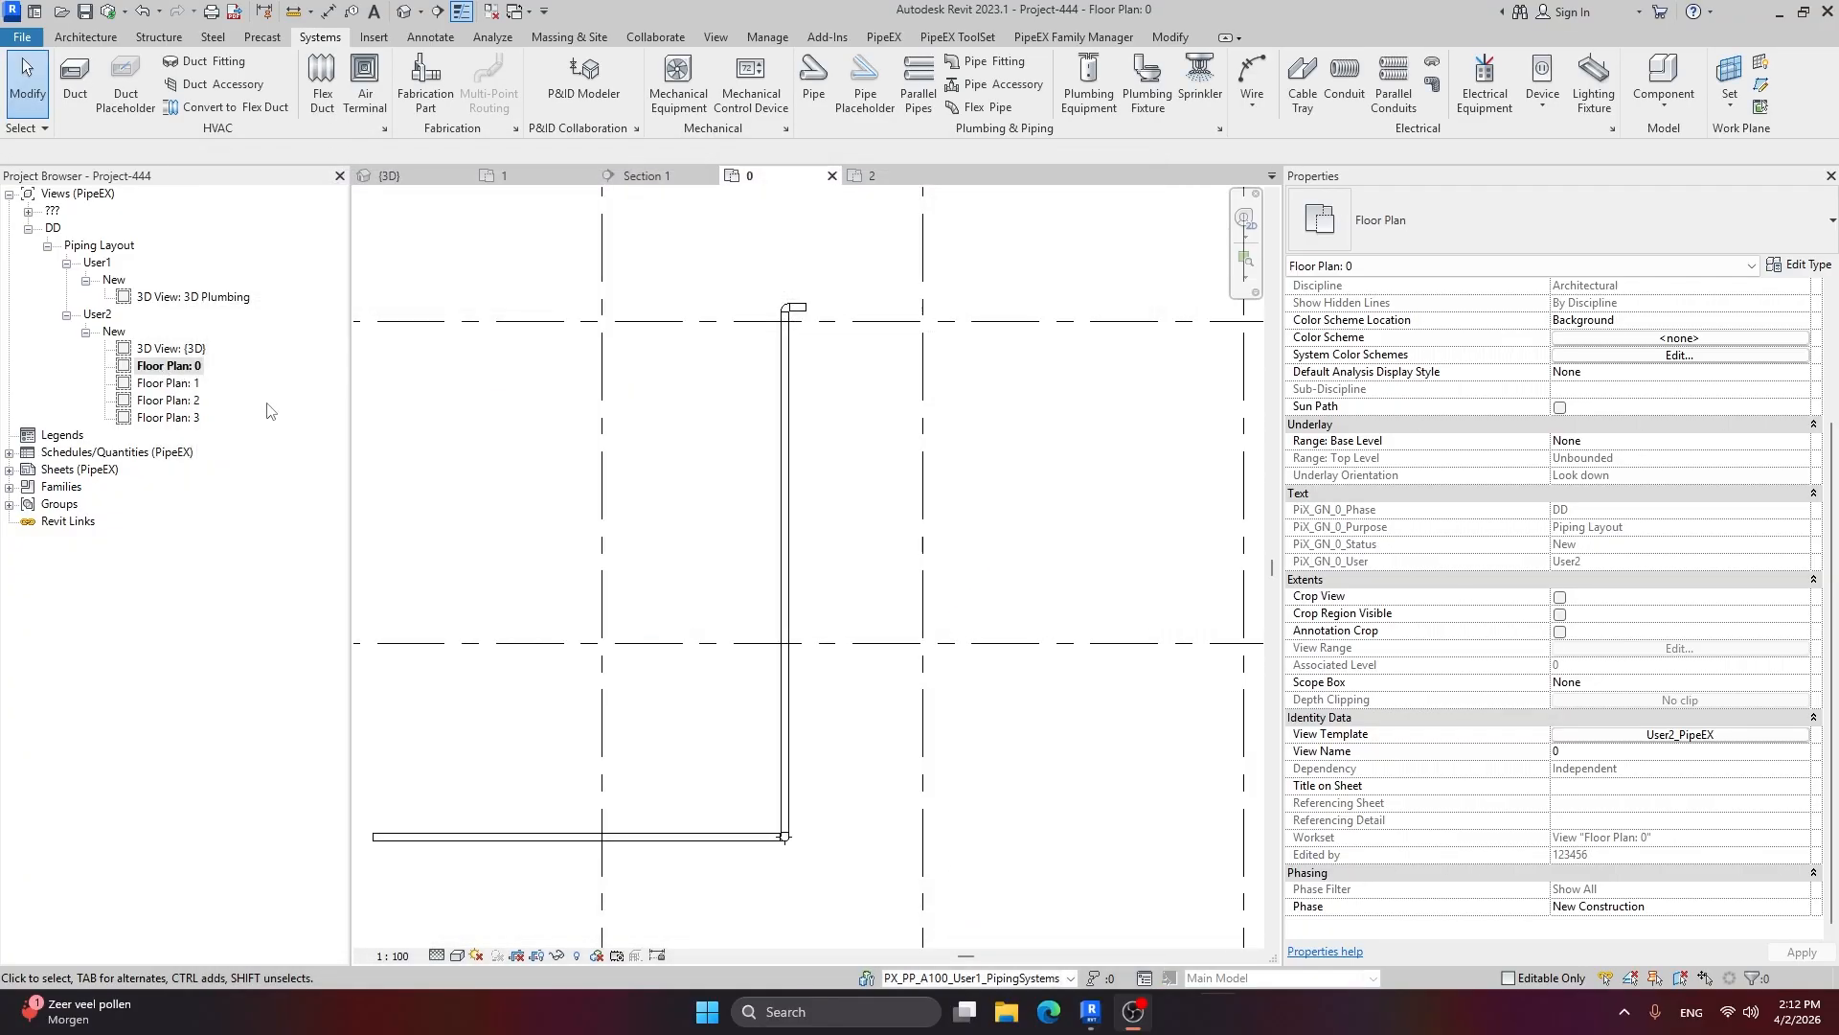
scroll(867, 458, "down", 1)
middle_click_drag(876, 459, 895, 489)
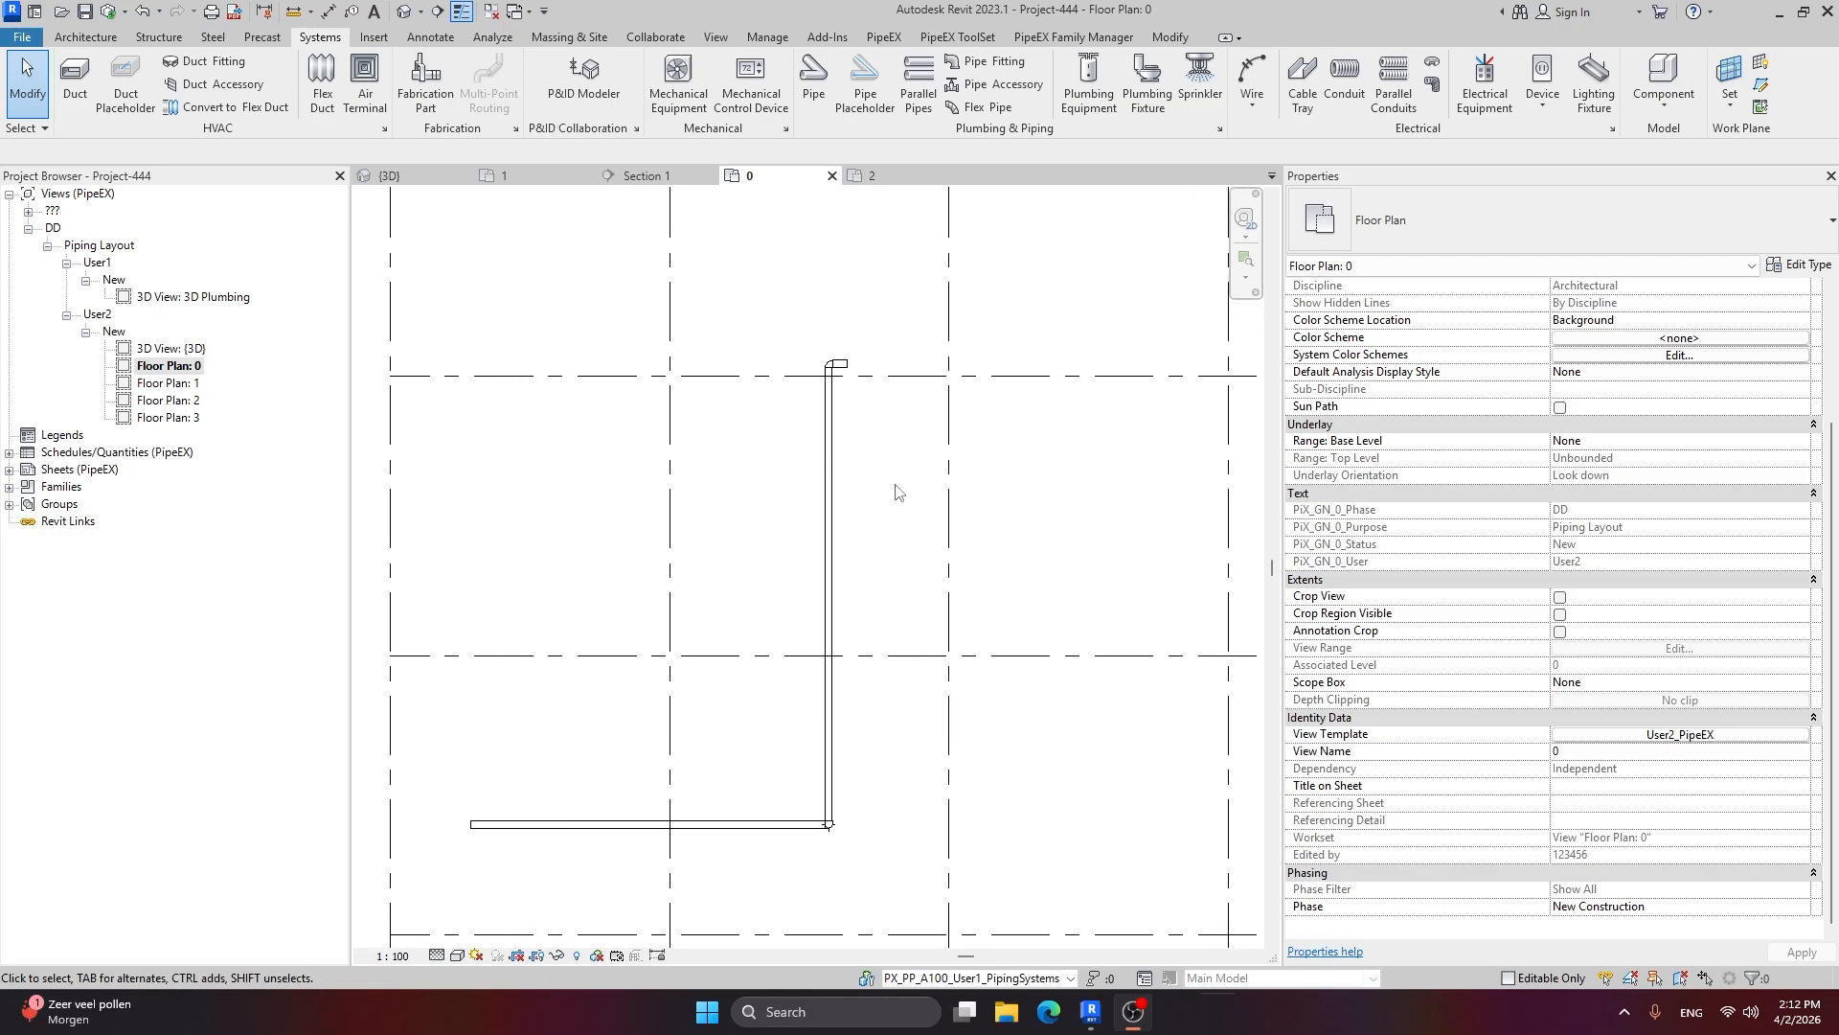
Step: Examine how the piping route and its short upper branch are displayed against the grids in floor plan 0
scroll(883, 480, "up", 1)
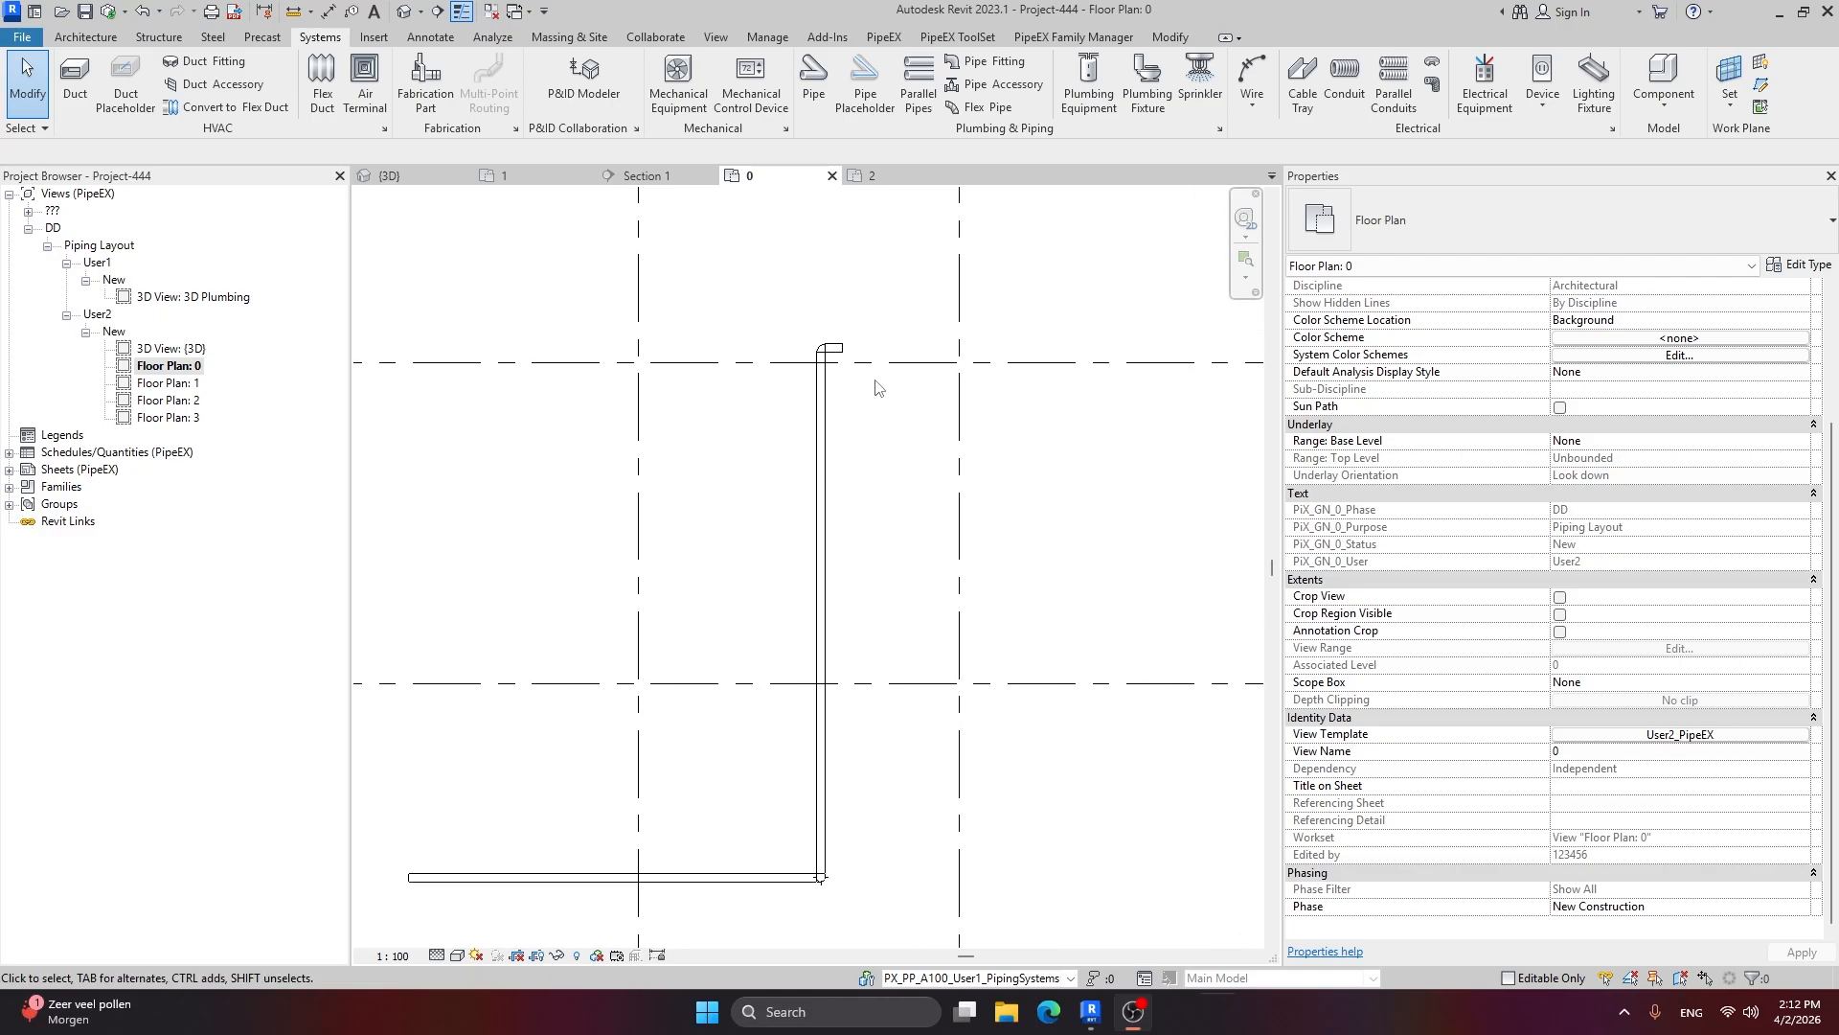
middle_click_drag(875, 380, 830, 549)
scroll(812, 473, "up", 2)
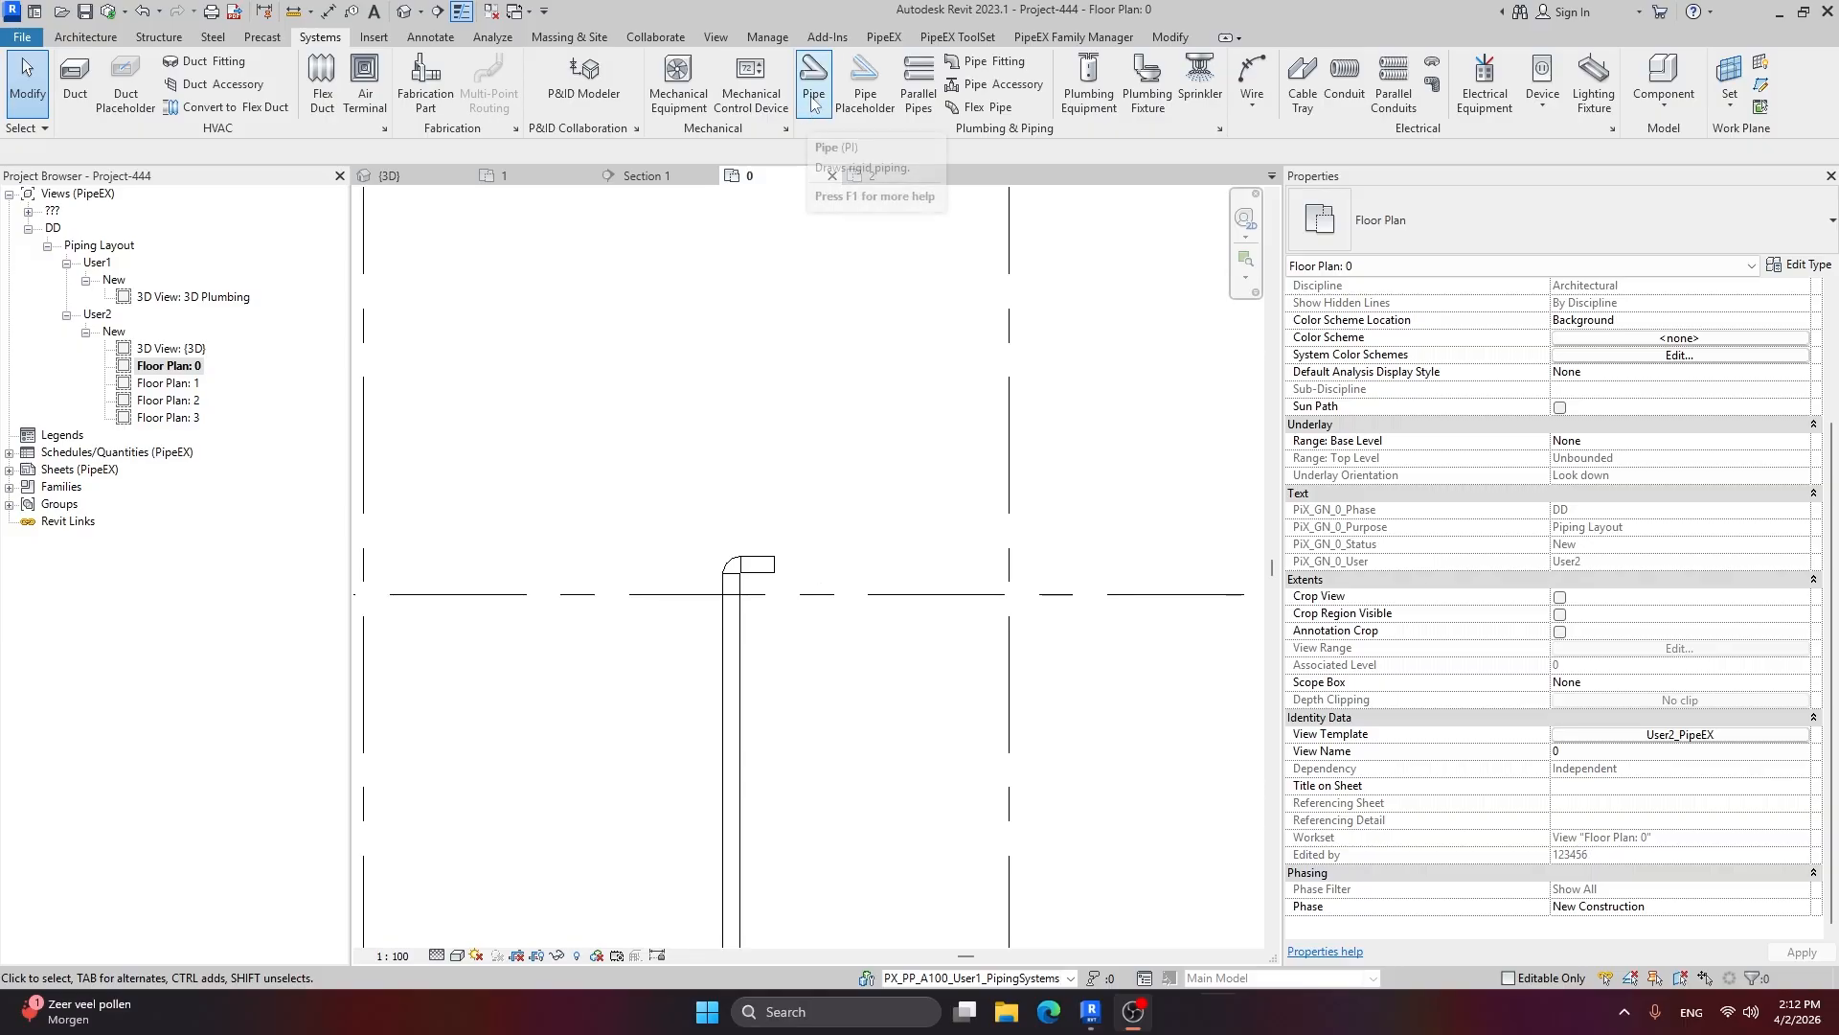
scroll(792, 508, "down", 1)
middle_click_drag(833, 432, 810, 441)
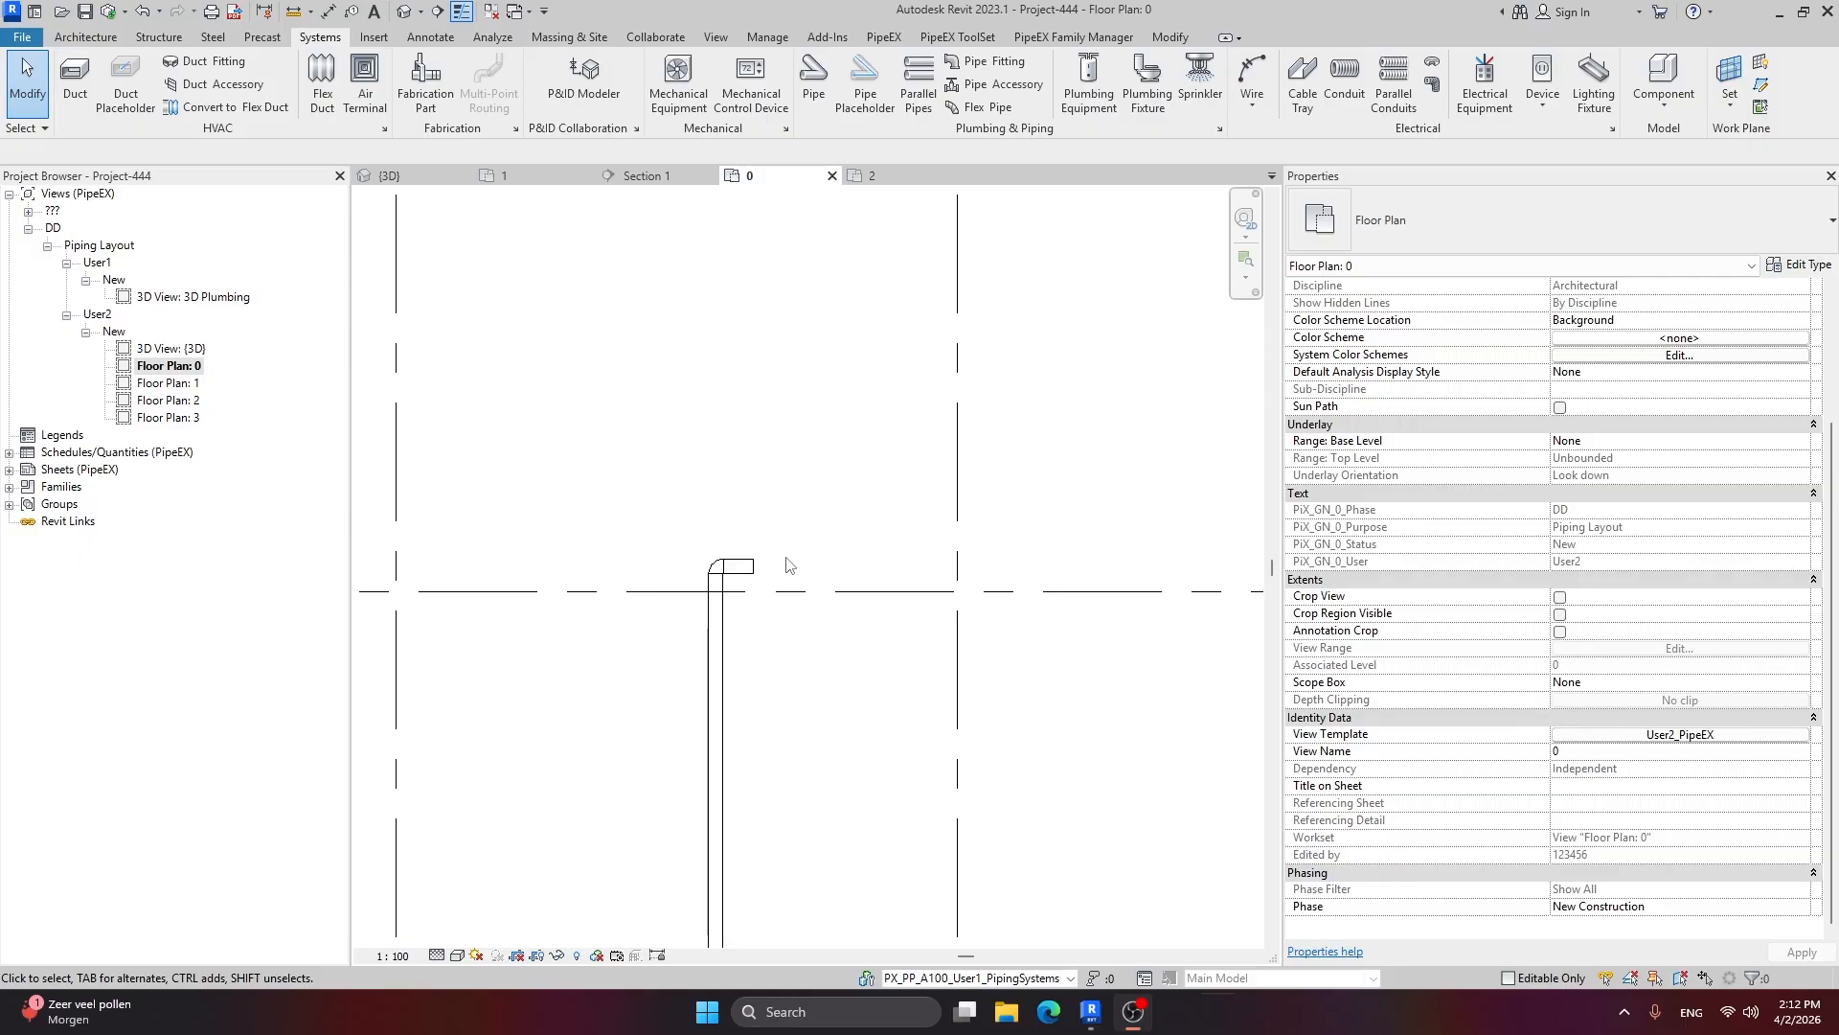
scroll(780, 594, "down", 3)
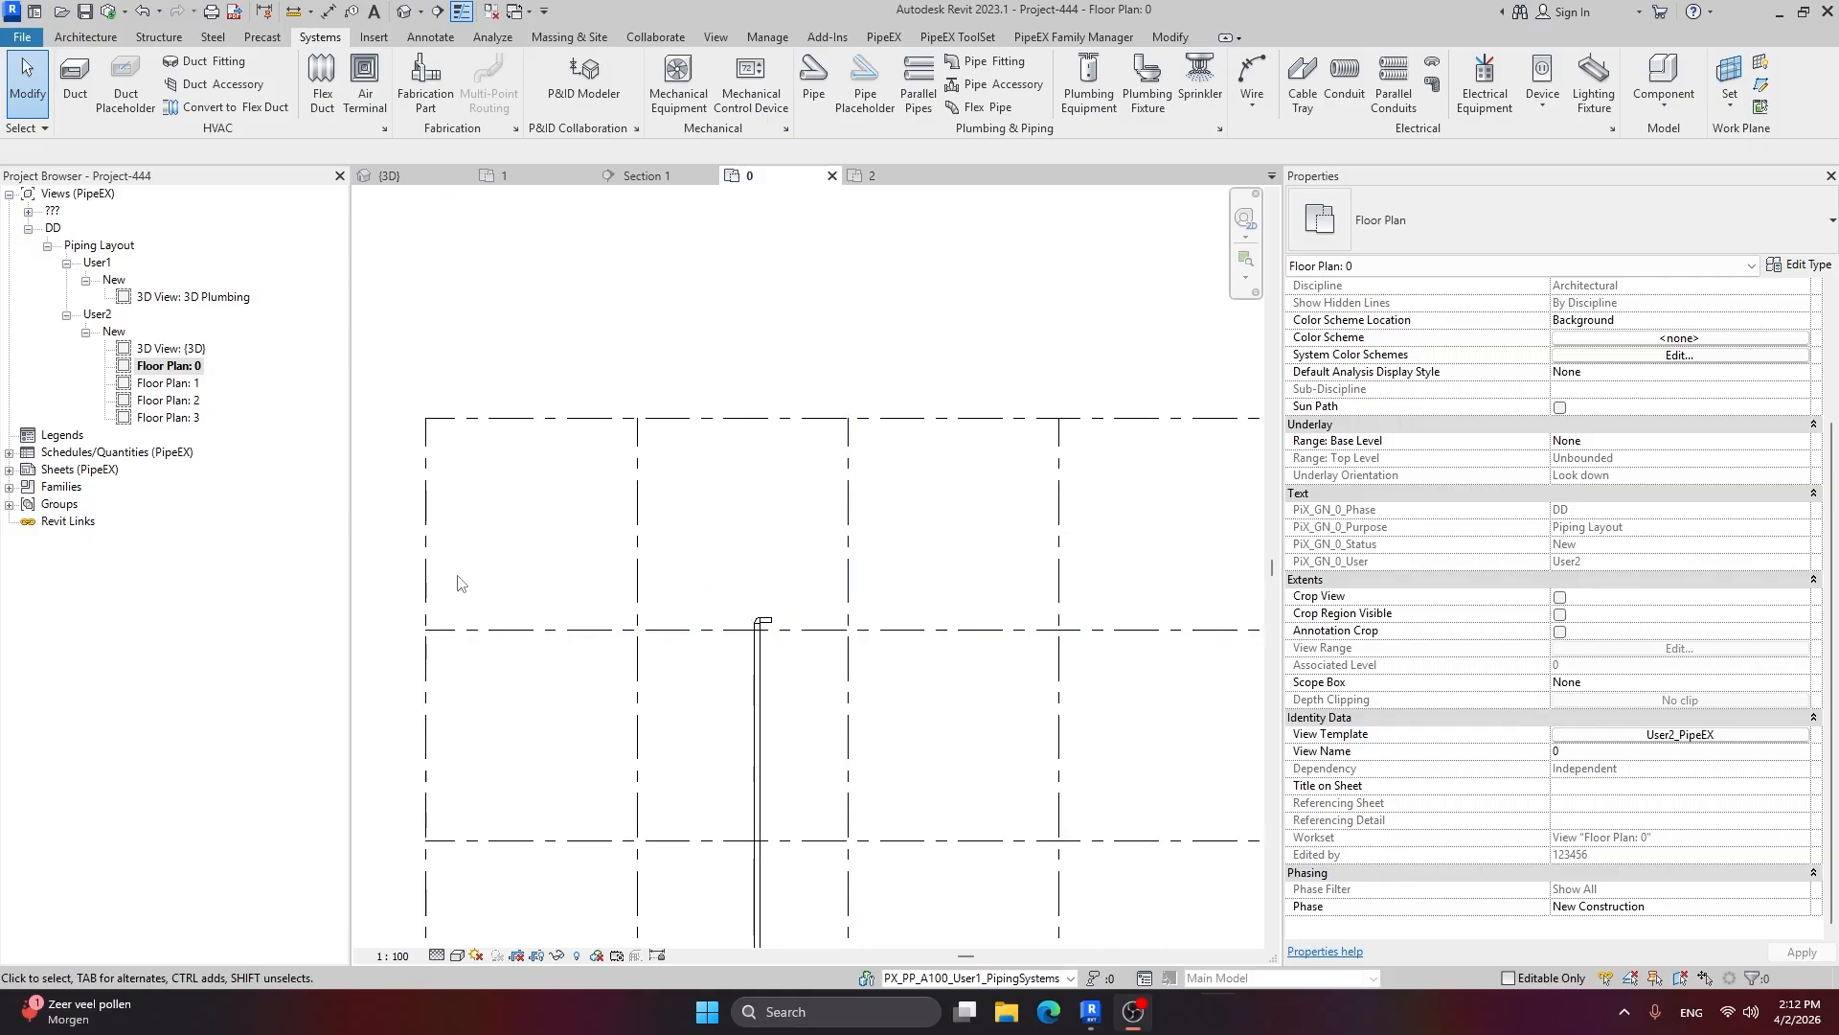
middle_click_drag(897, 526, 975, 216)
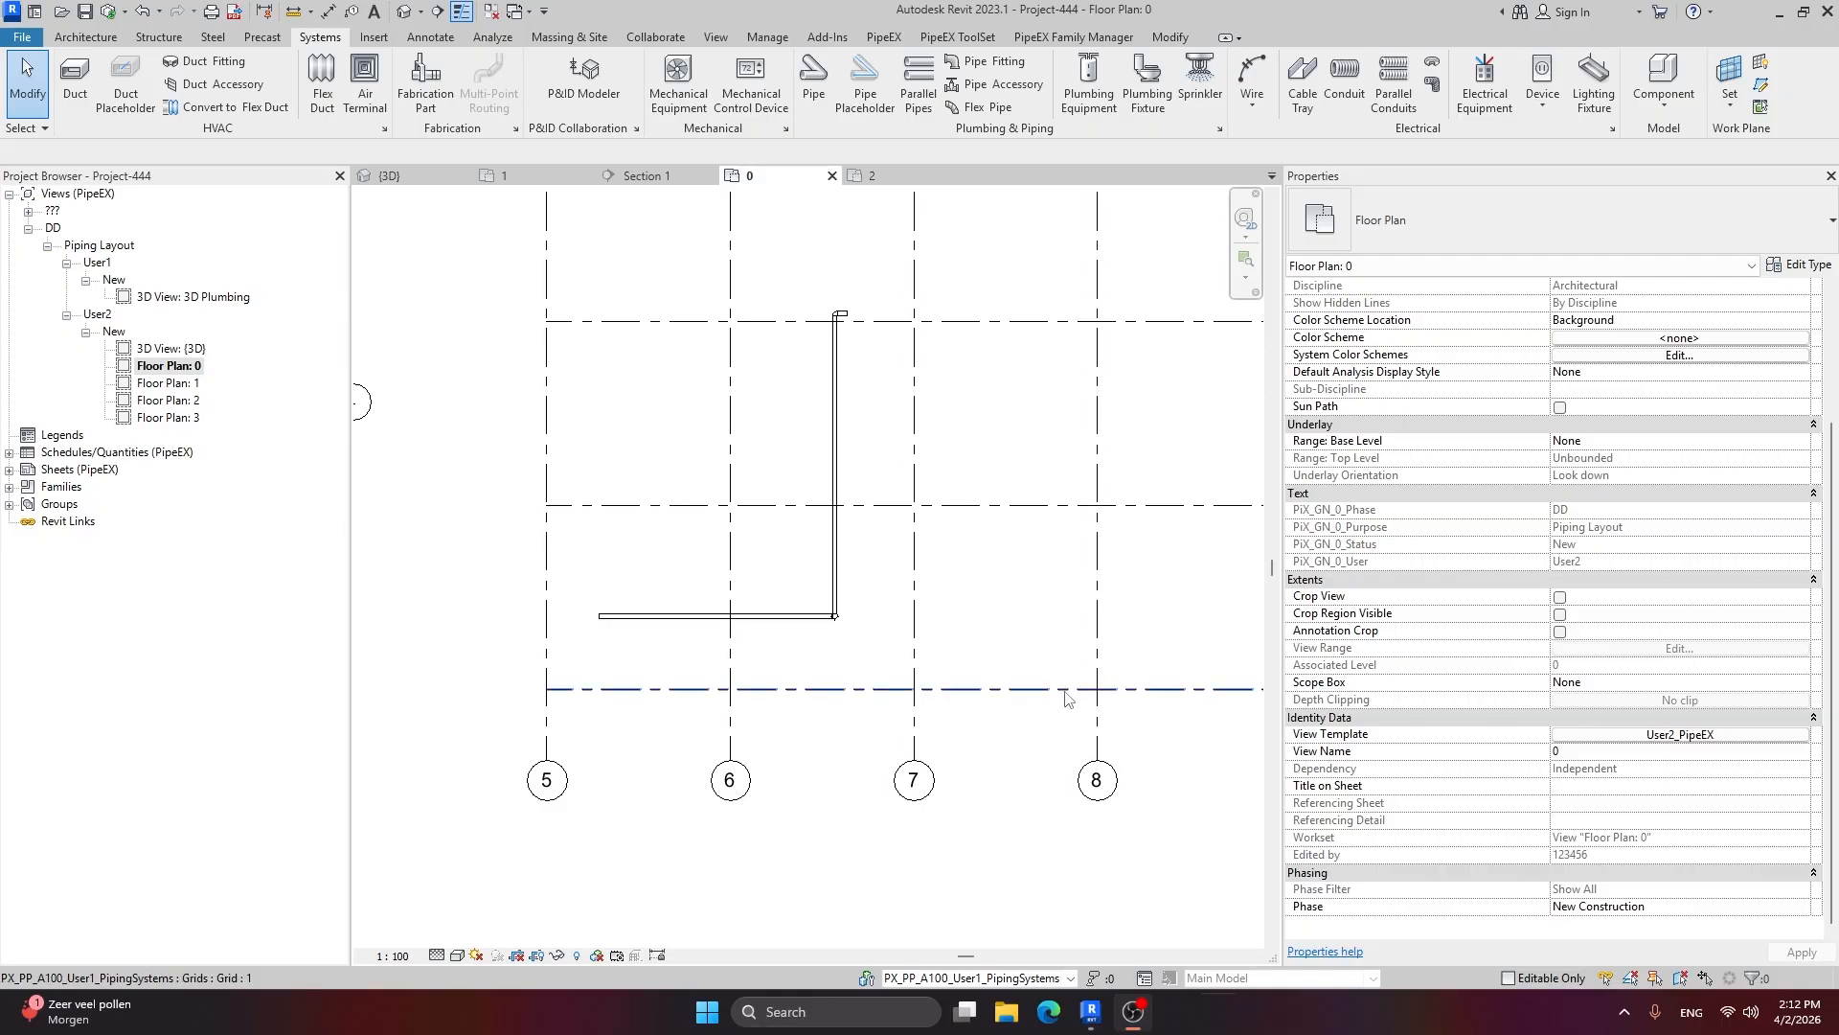
middle_click_drag(936, 372, 924, 710)
scroll(891, 518, "up", 2)
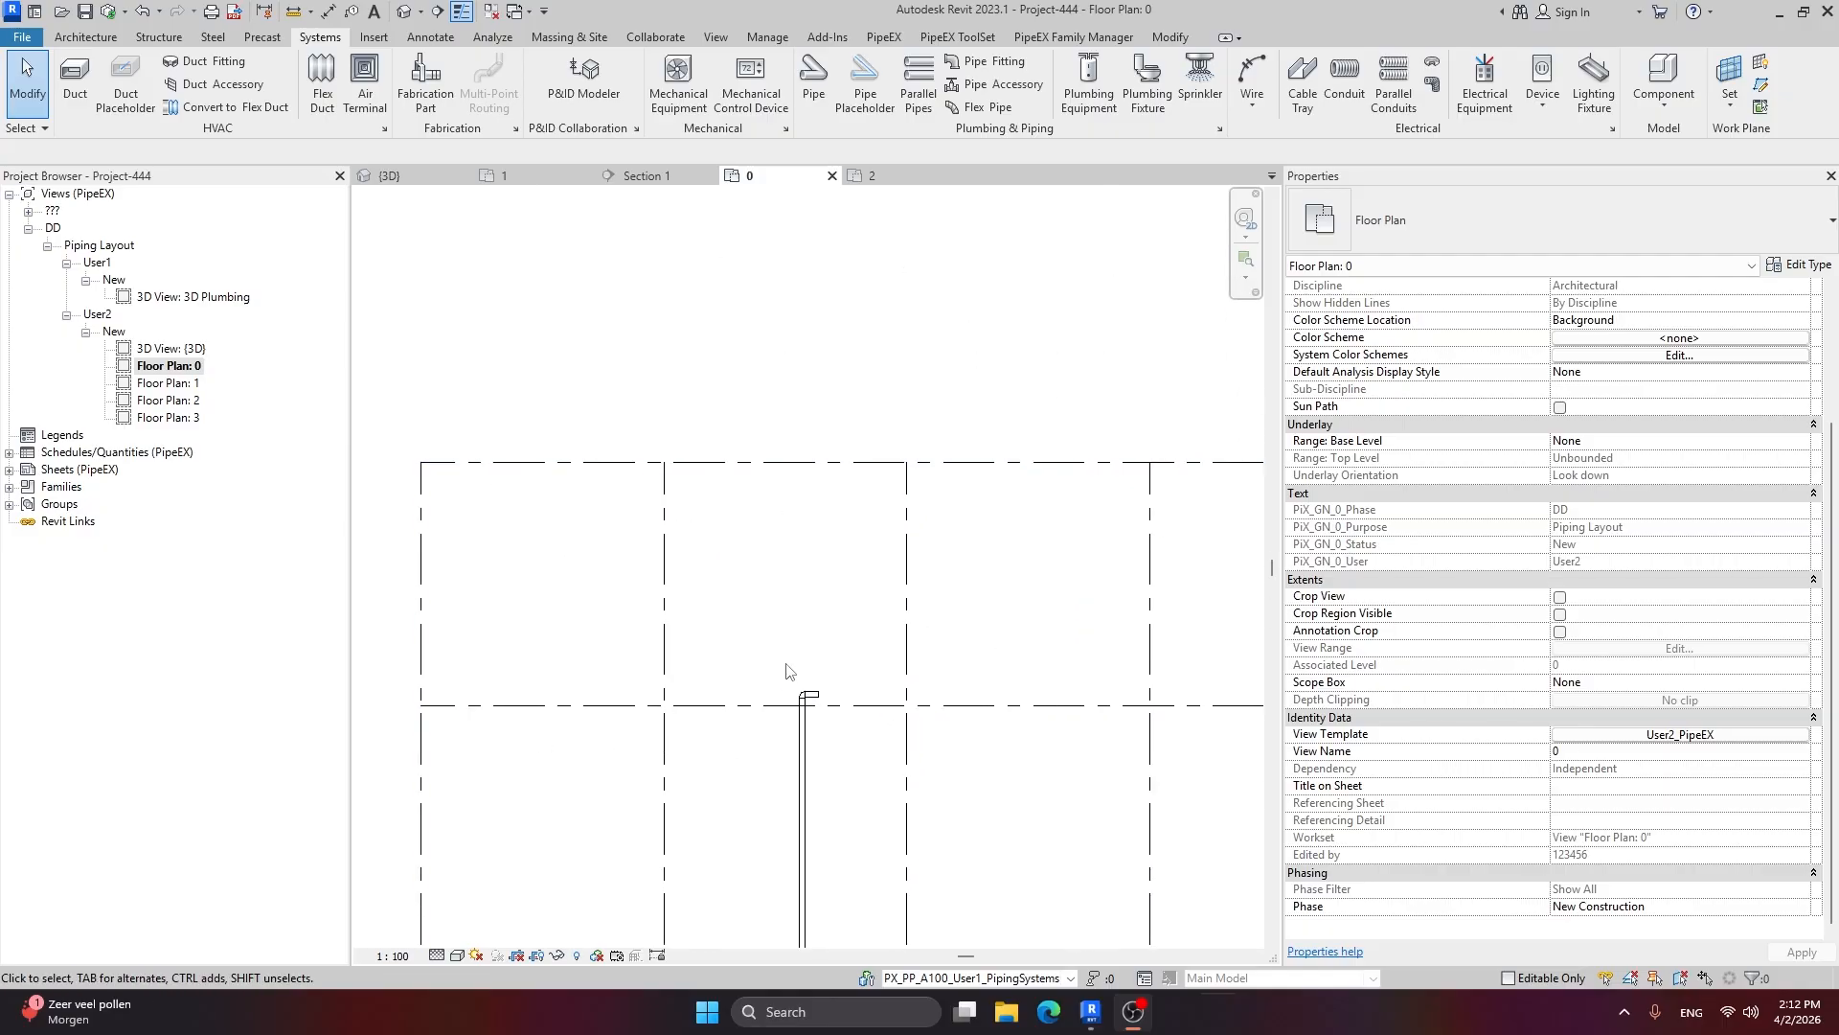
scroll(784, 670, "up", 2)
middle_click_drag(782, 670, 717, 697)
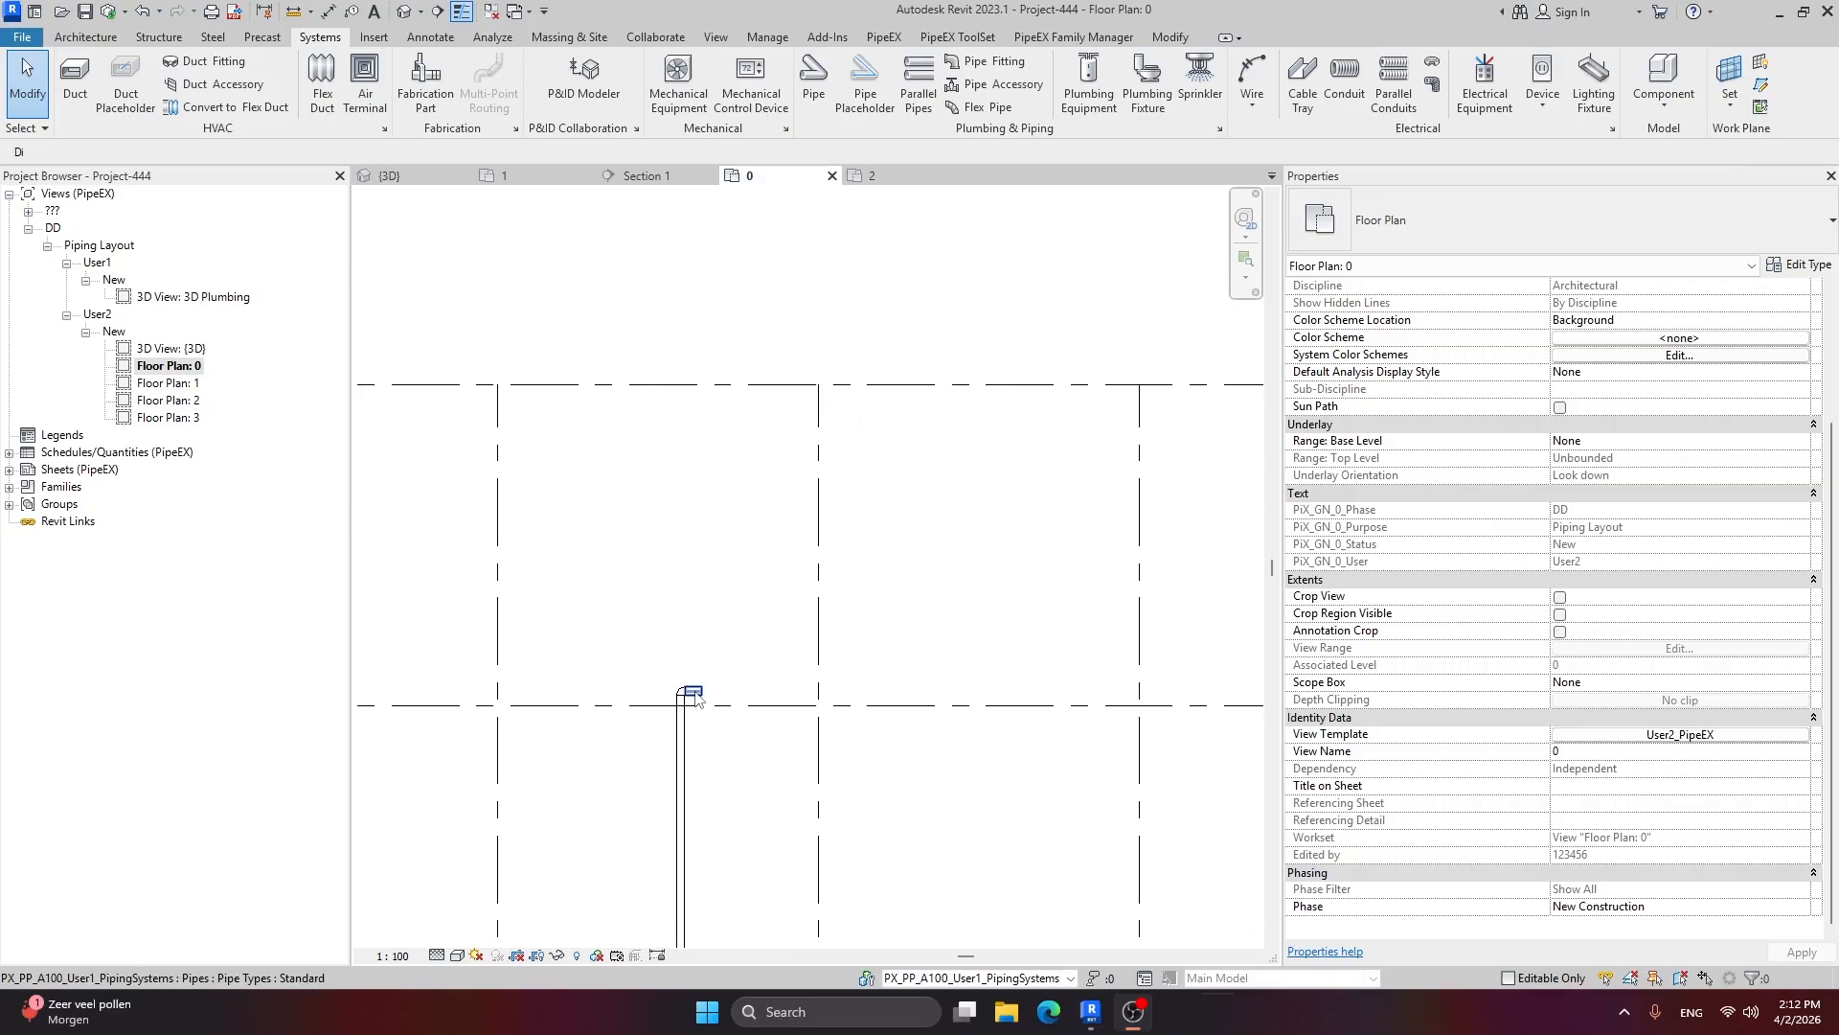
Step: Assign the short horizontal pipe and its adjoining elbow at the top of the run to the workset PX_PP_A200_User1_PipingSystems
left_click(697, 697)
scroll(704, 717, "up", 2)
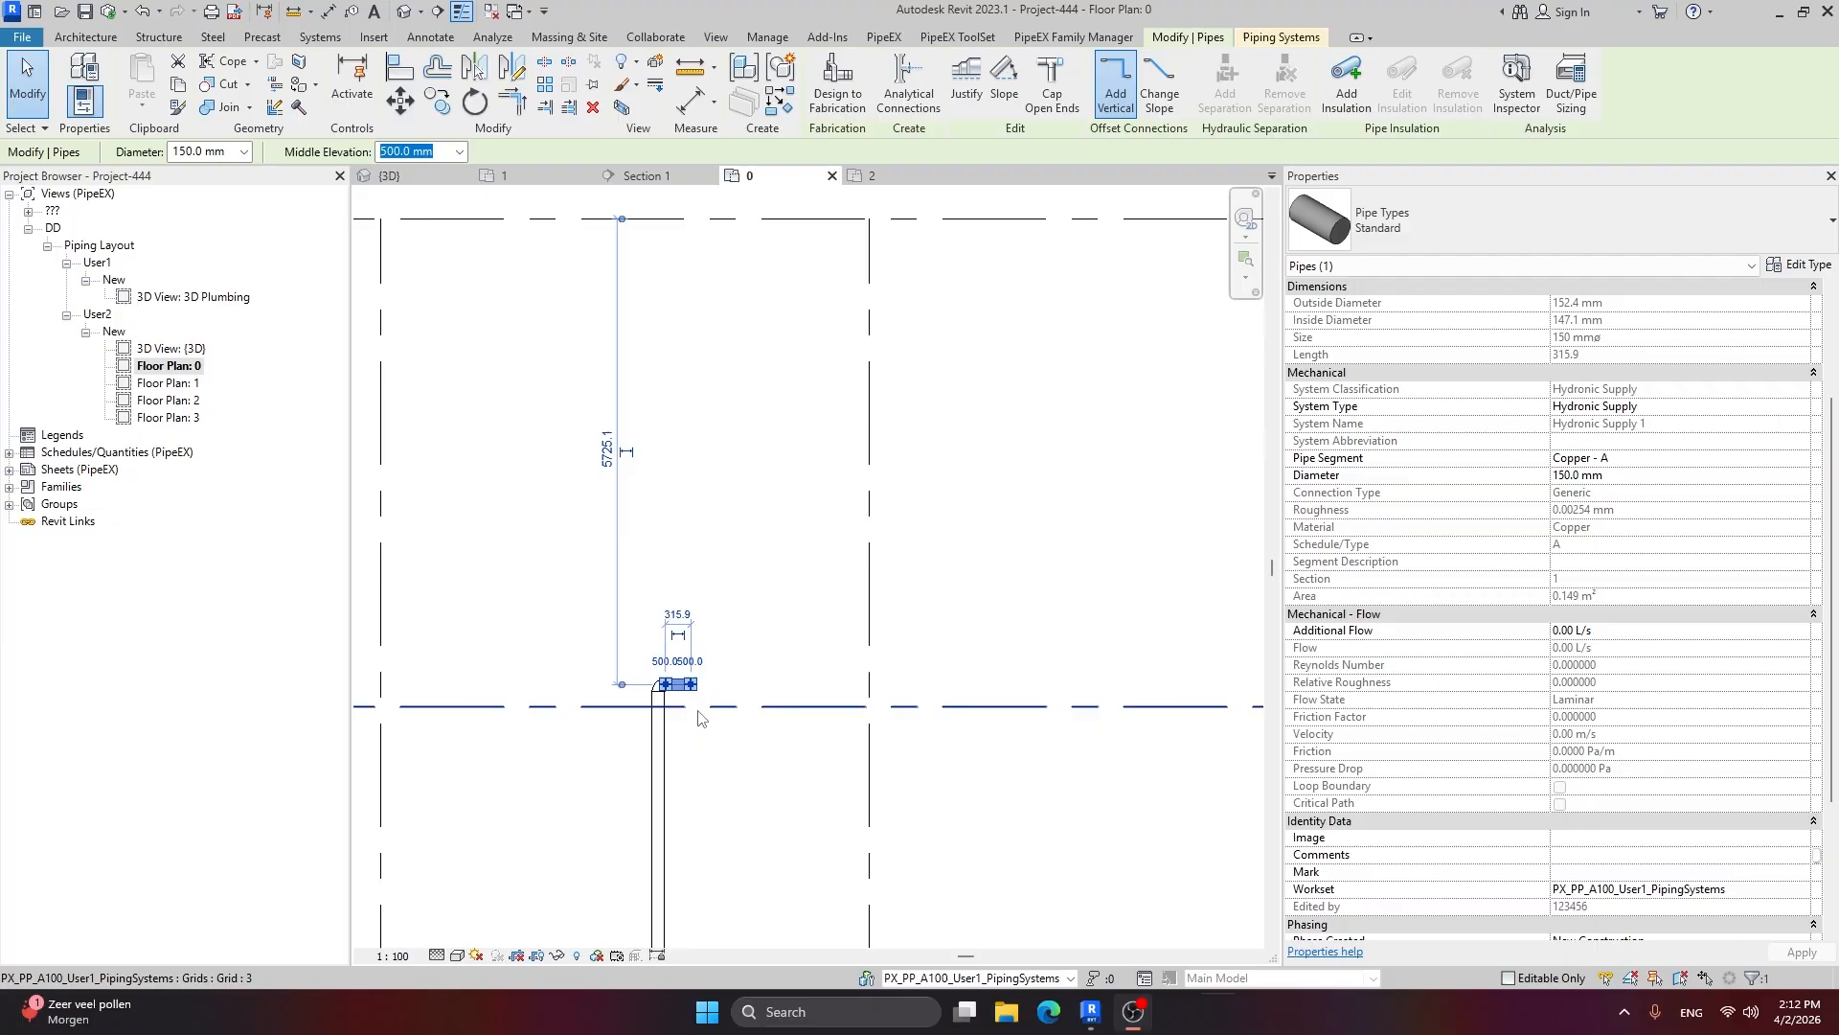
scroll(1688, 563, "down", 3)
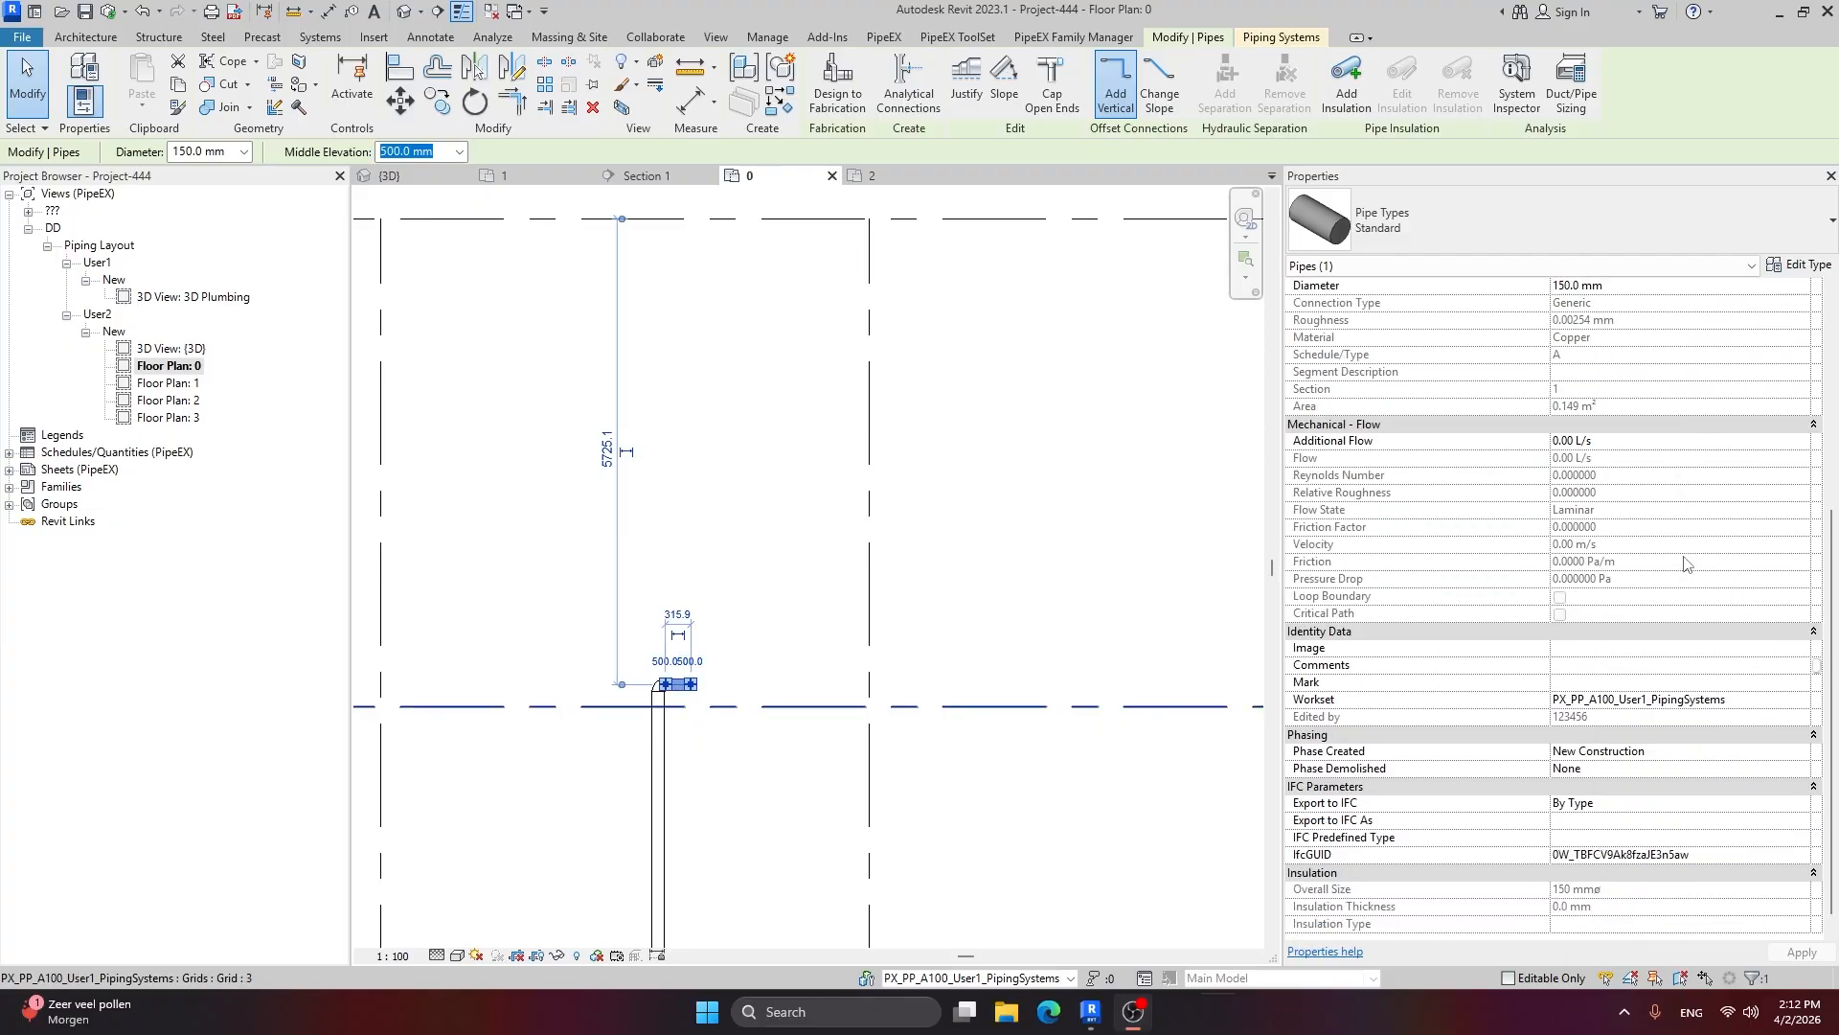
scroll(1688, 563, "down", 1)
scroll(751, 677, "up", 3)
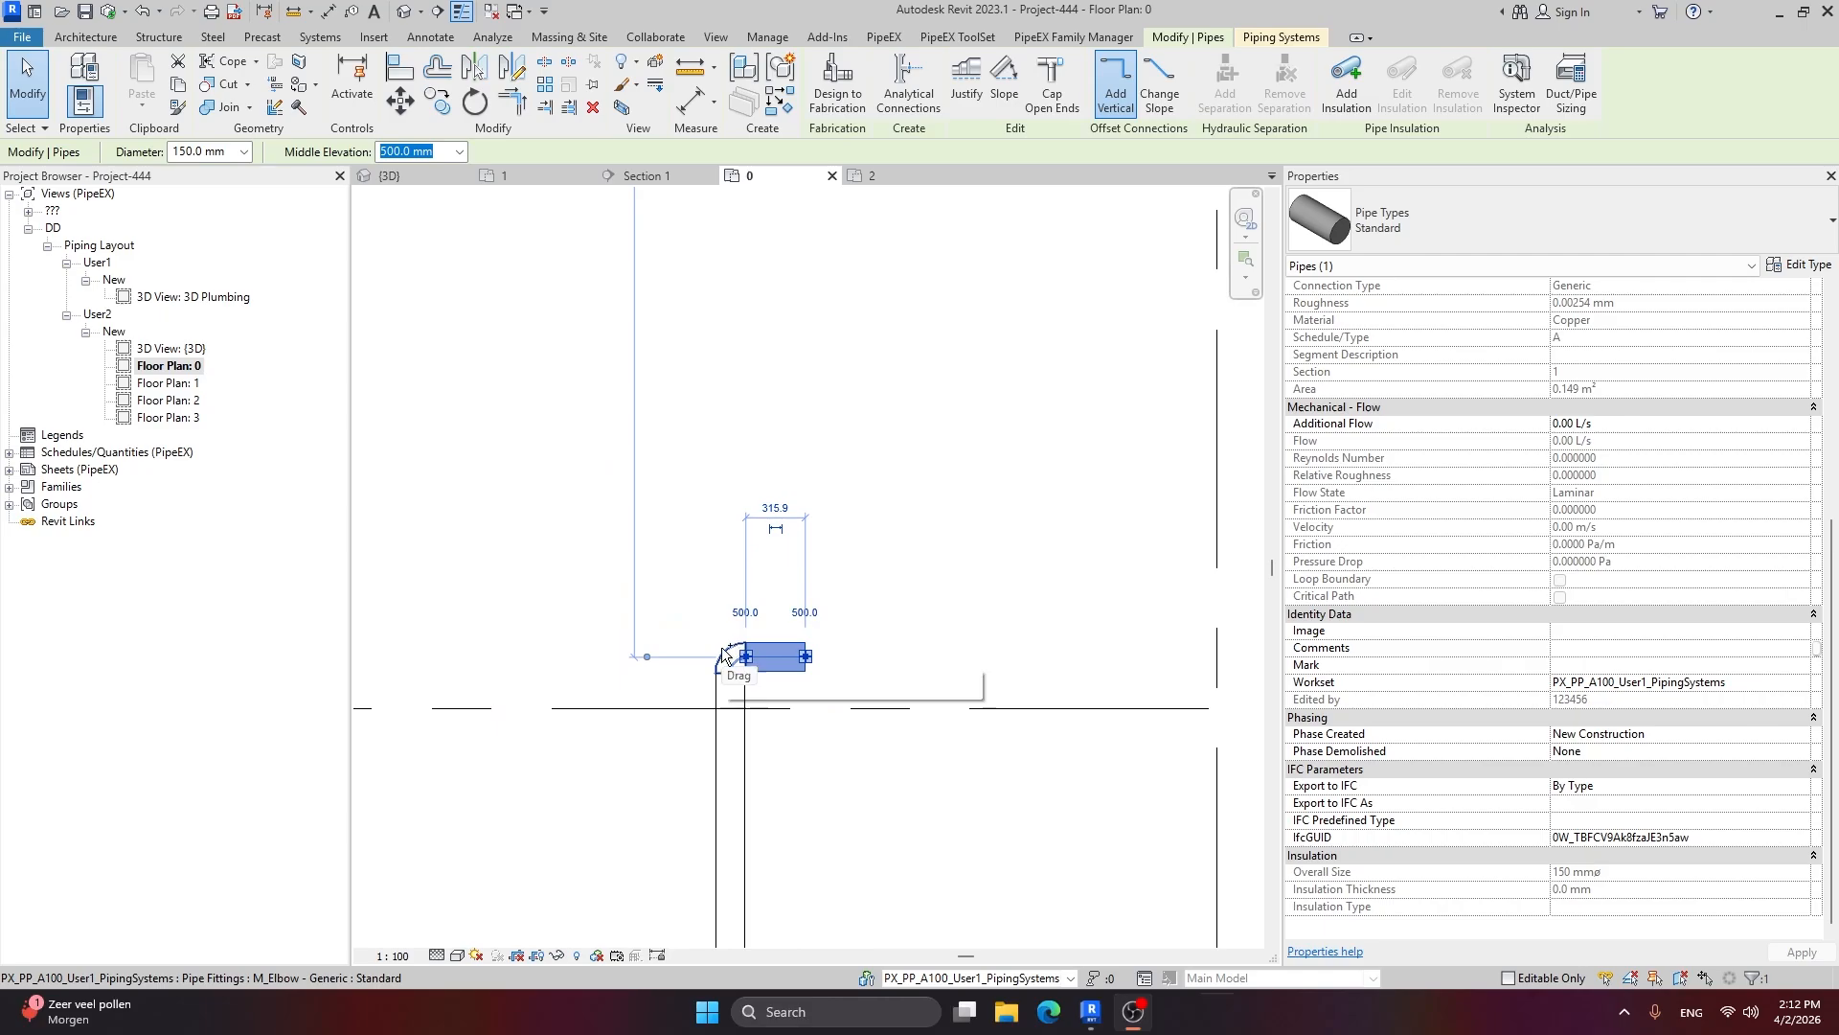
left_click(723, 655, "ctrl")
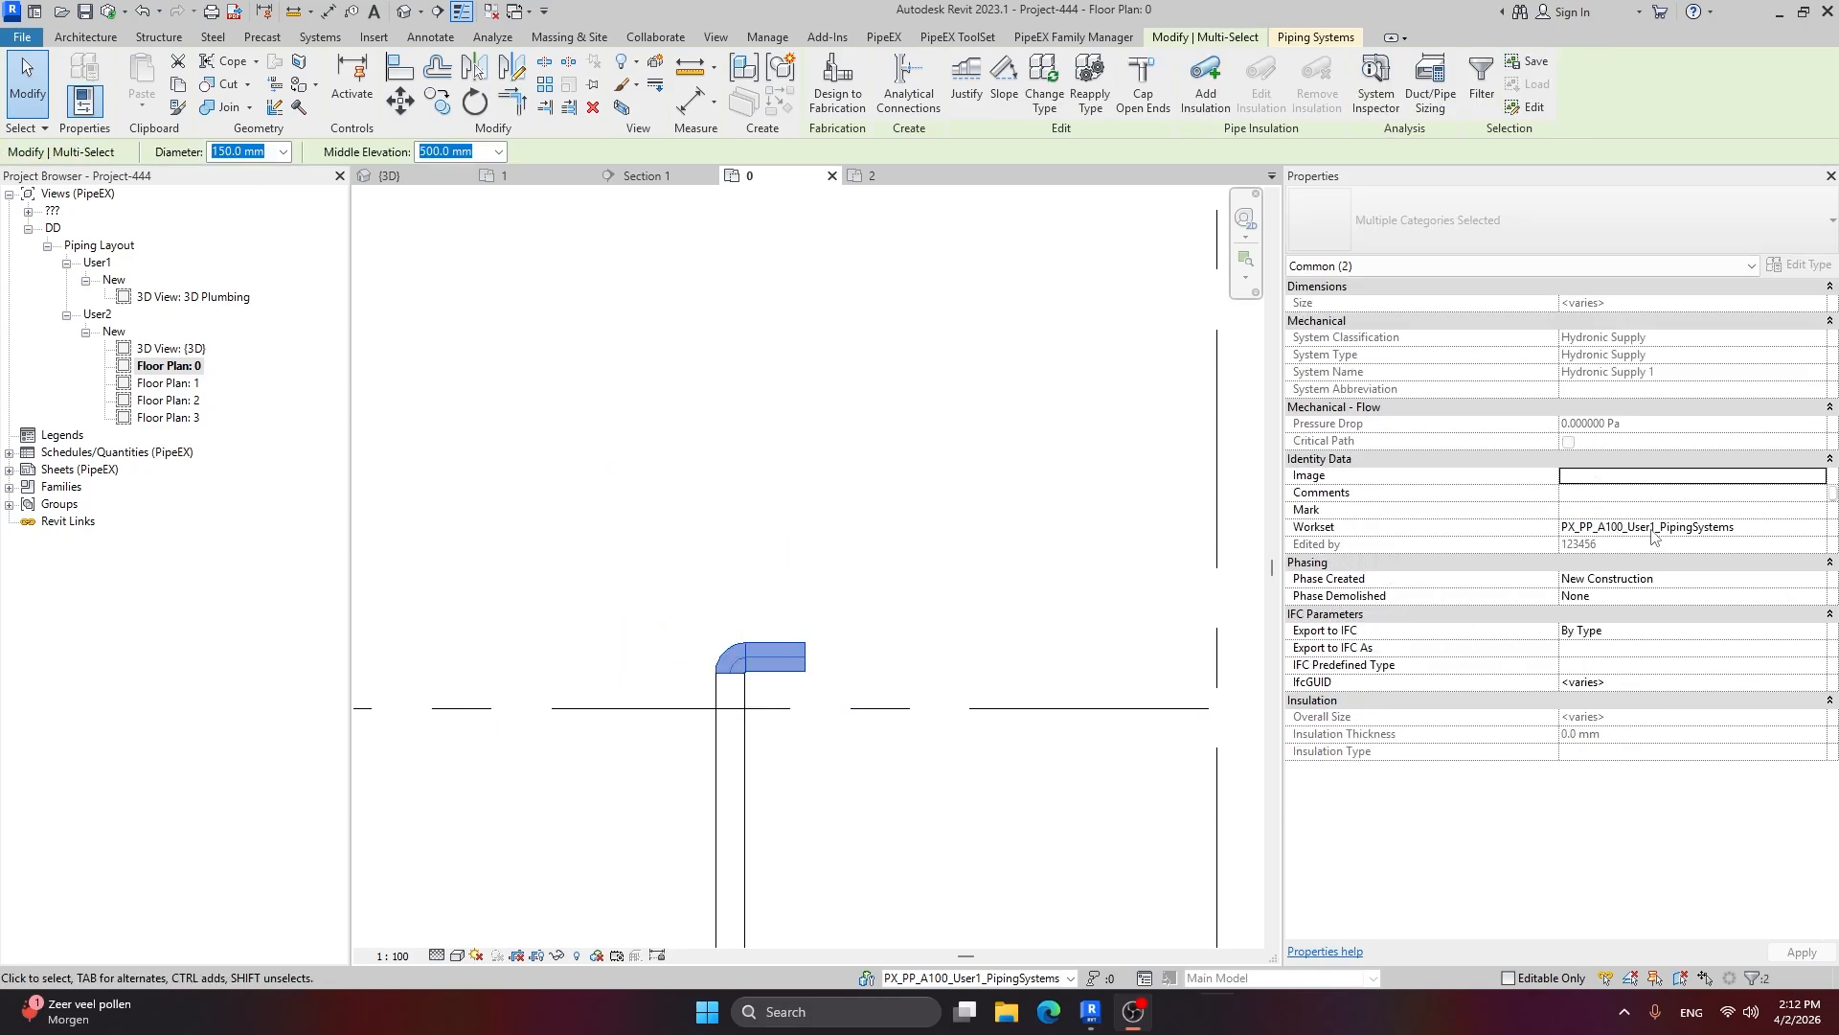
left_click(1819, 536)
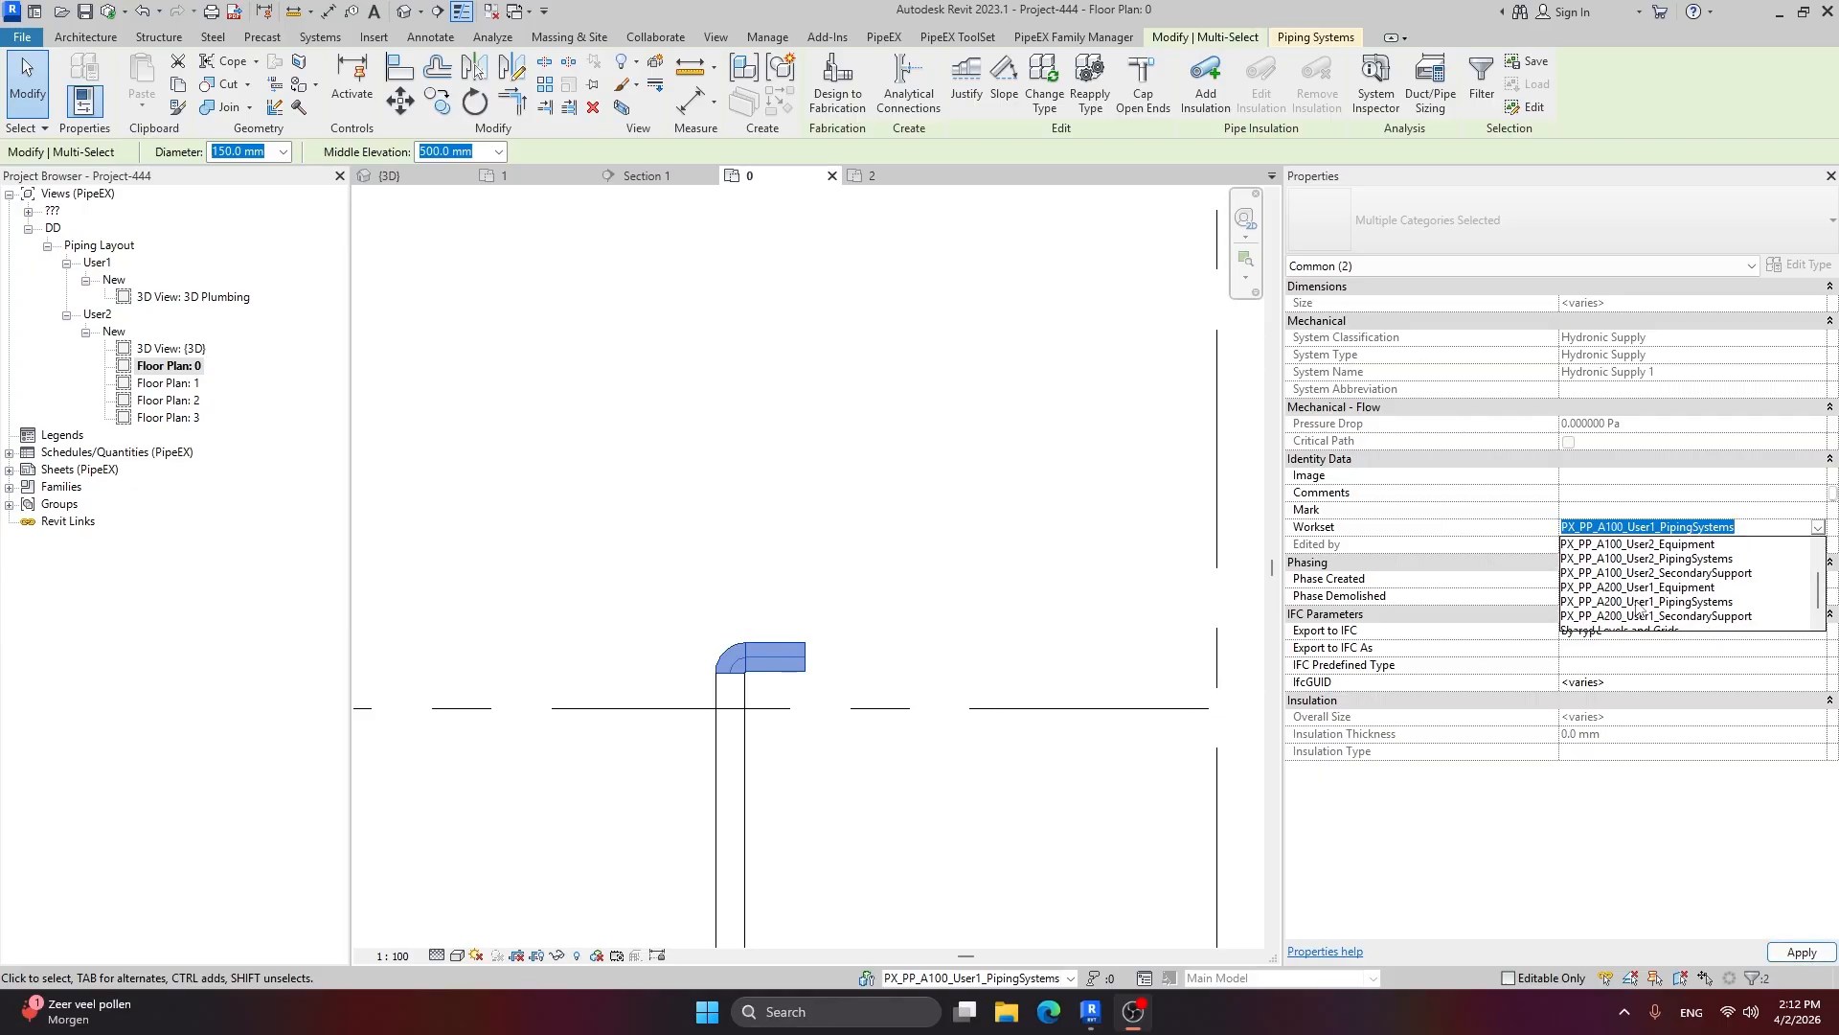
left_click(1640, 603)
left_click(1801, 951)
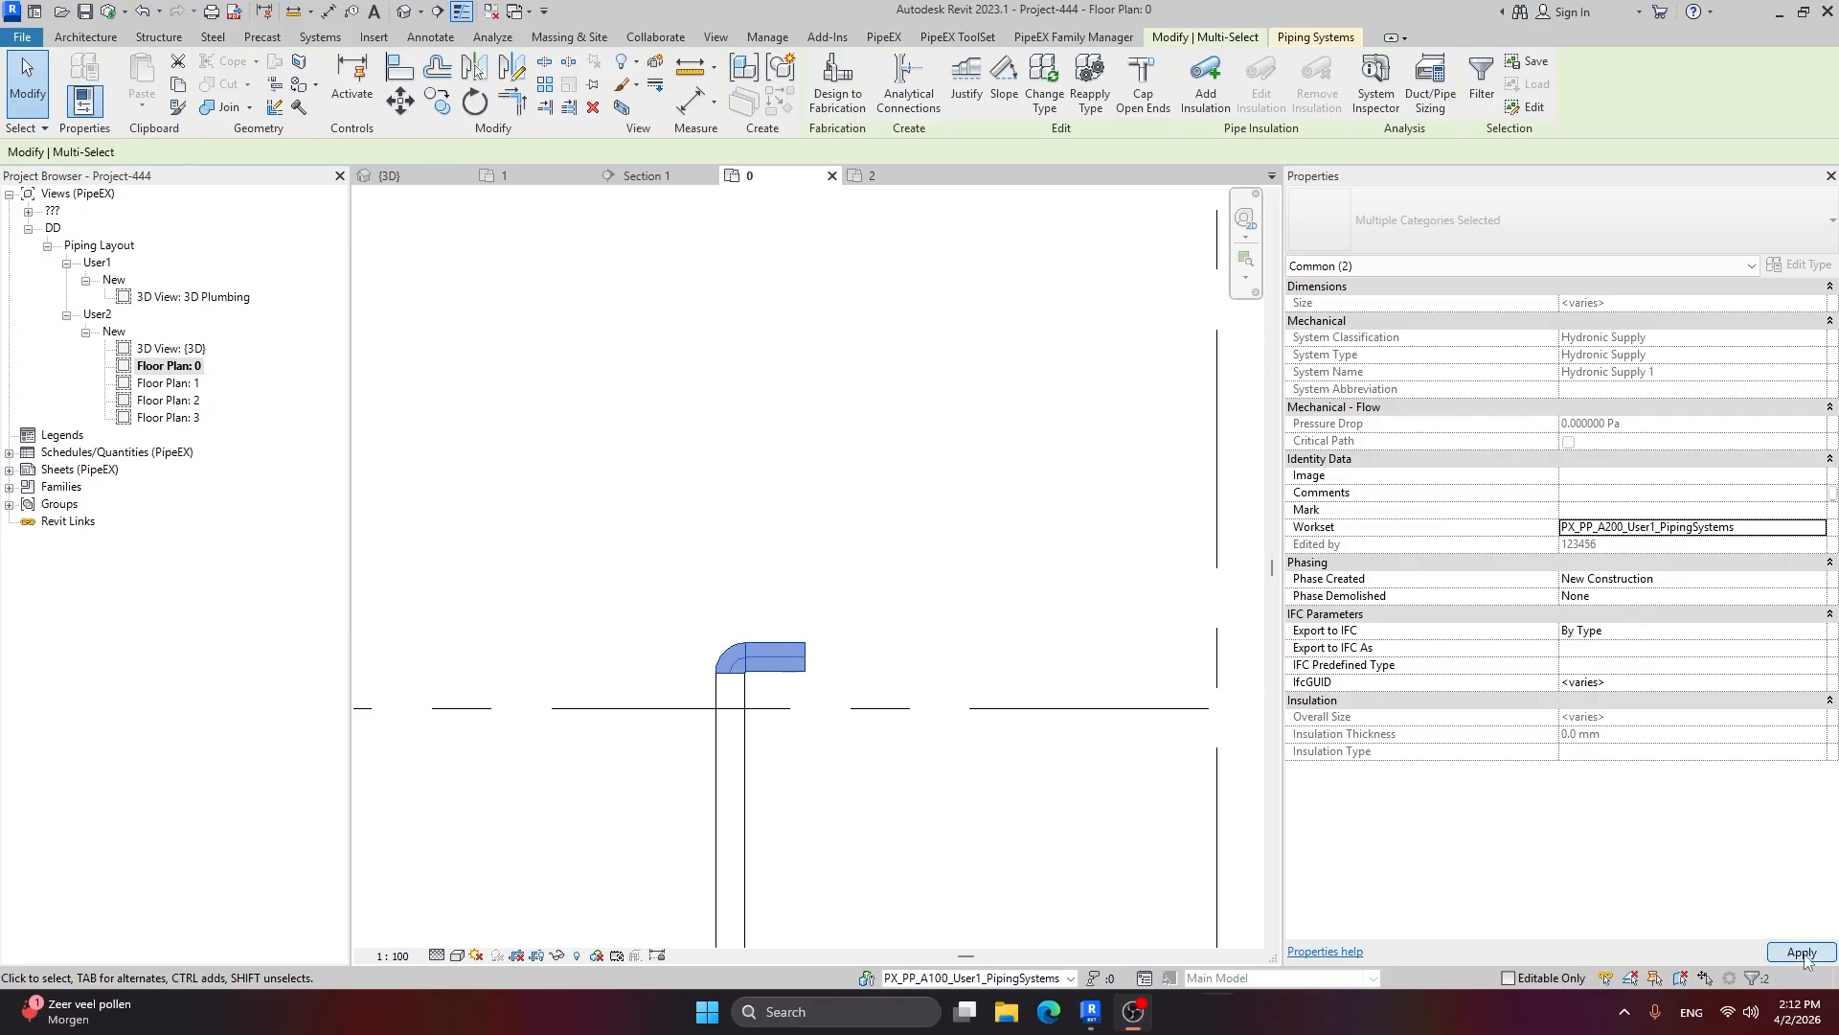
left_click(937, 762)
Step: Convert the elbow at the top of the vertical run into a tee with its open connector facing up the plan
scroll(693, 514, "down", 3)
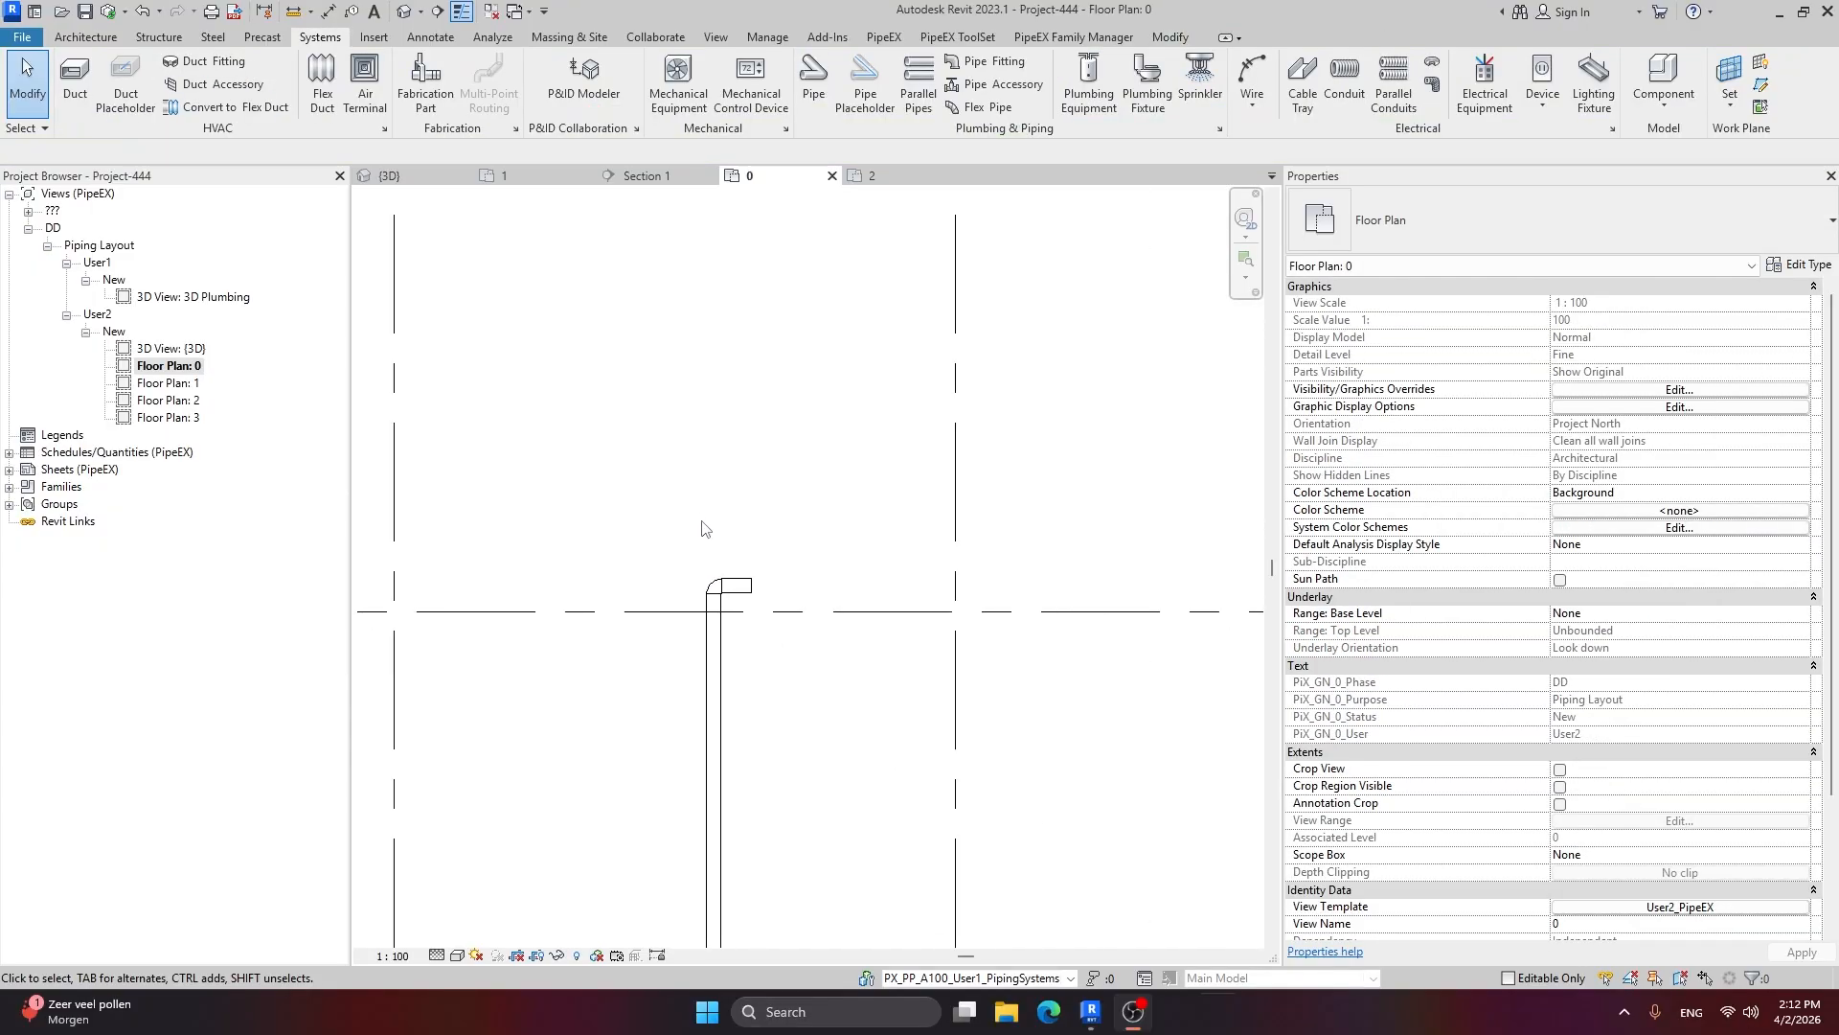
left_click(813, 76)
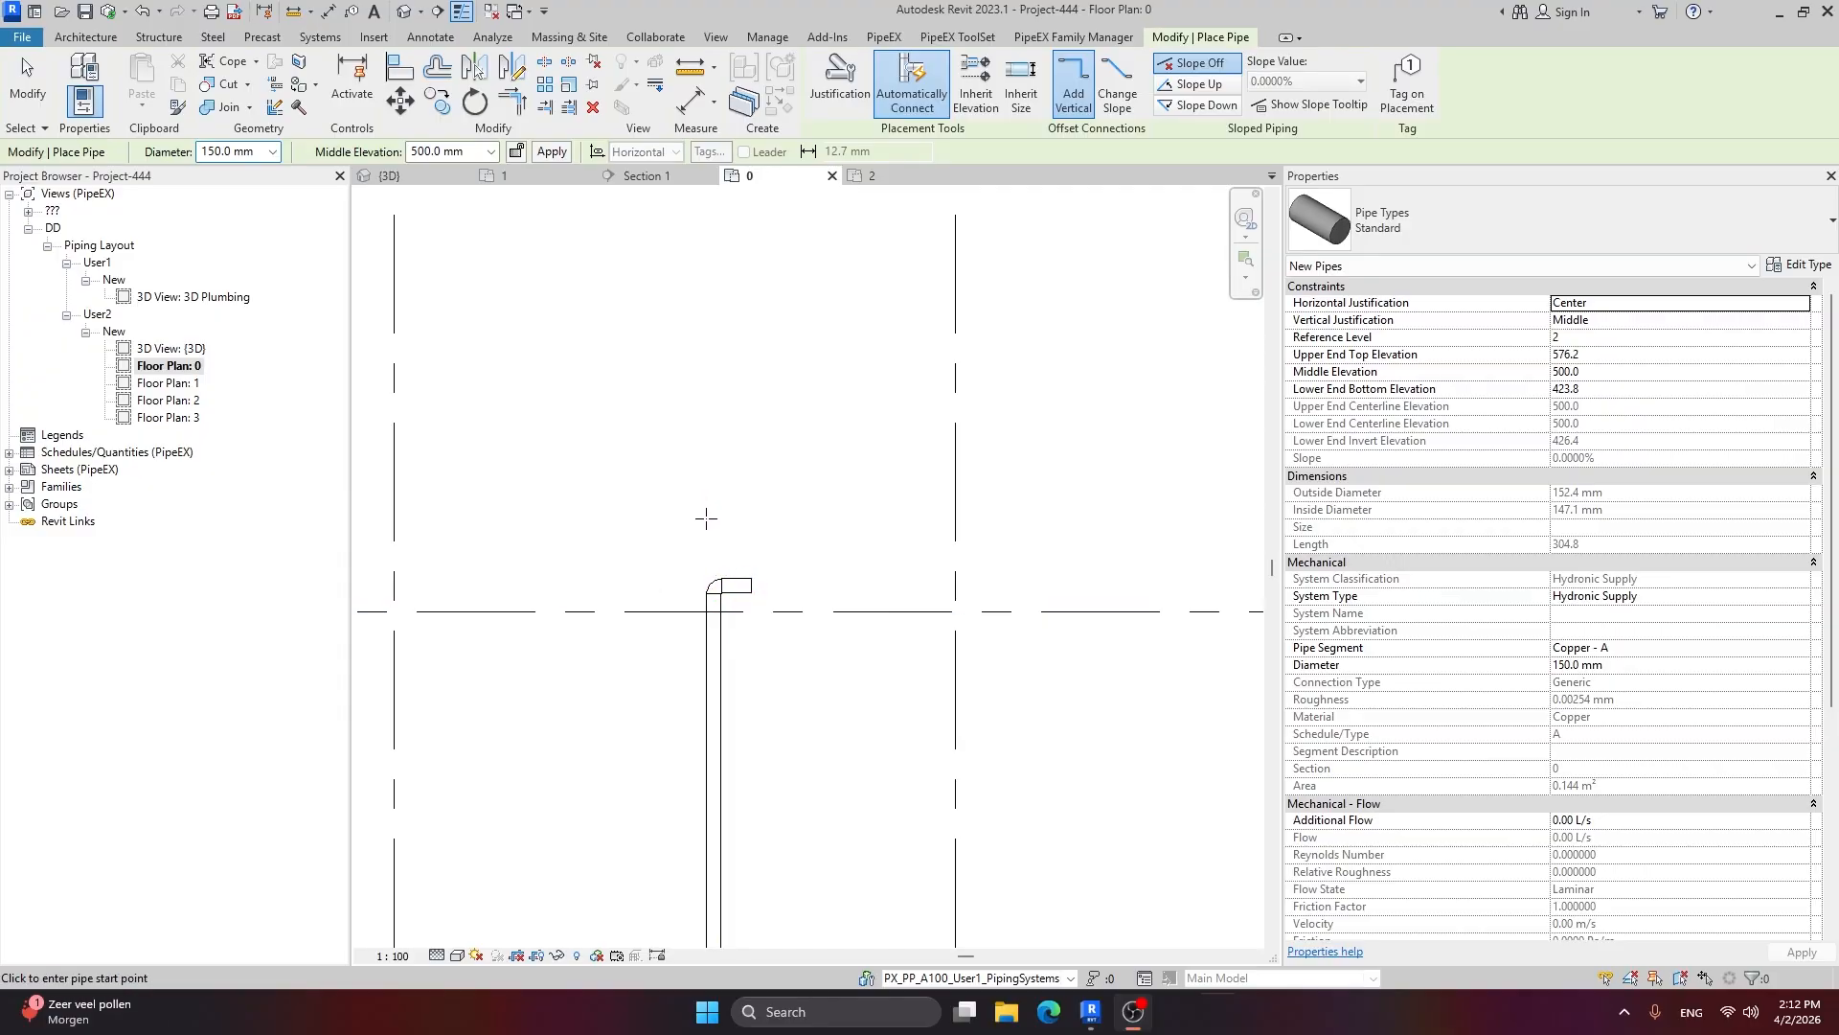
key("Escape")
scroll(714, 566, "up", 3)
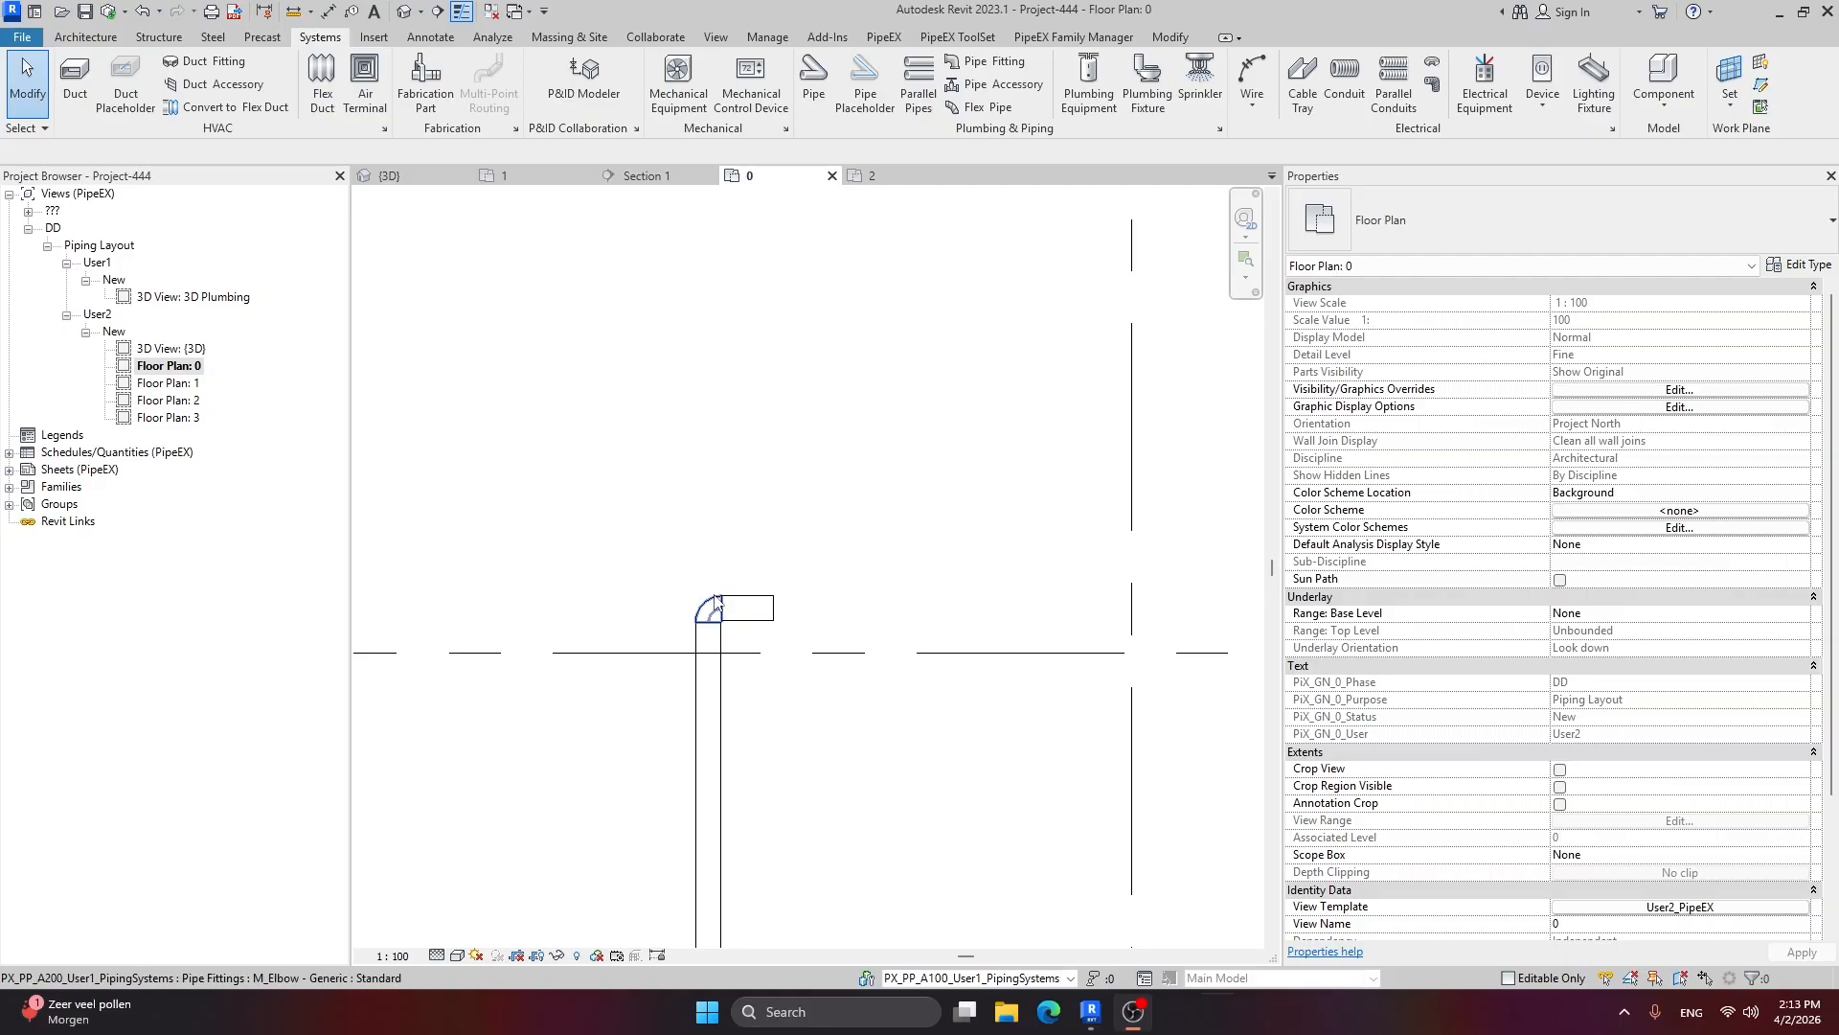
left_click(713, 608)
left_click(710, 573)
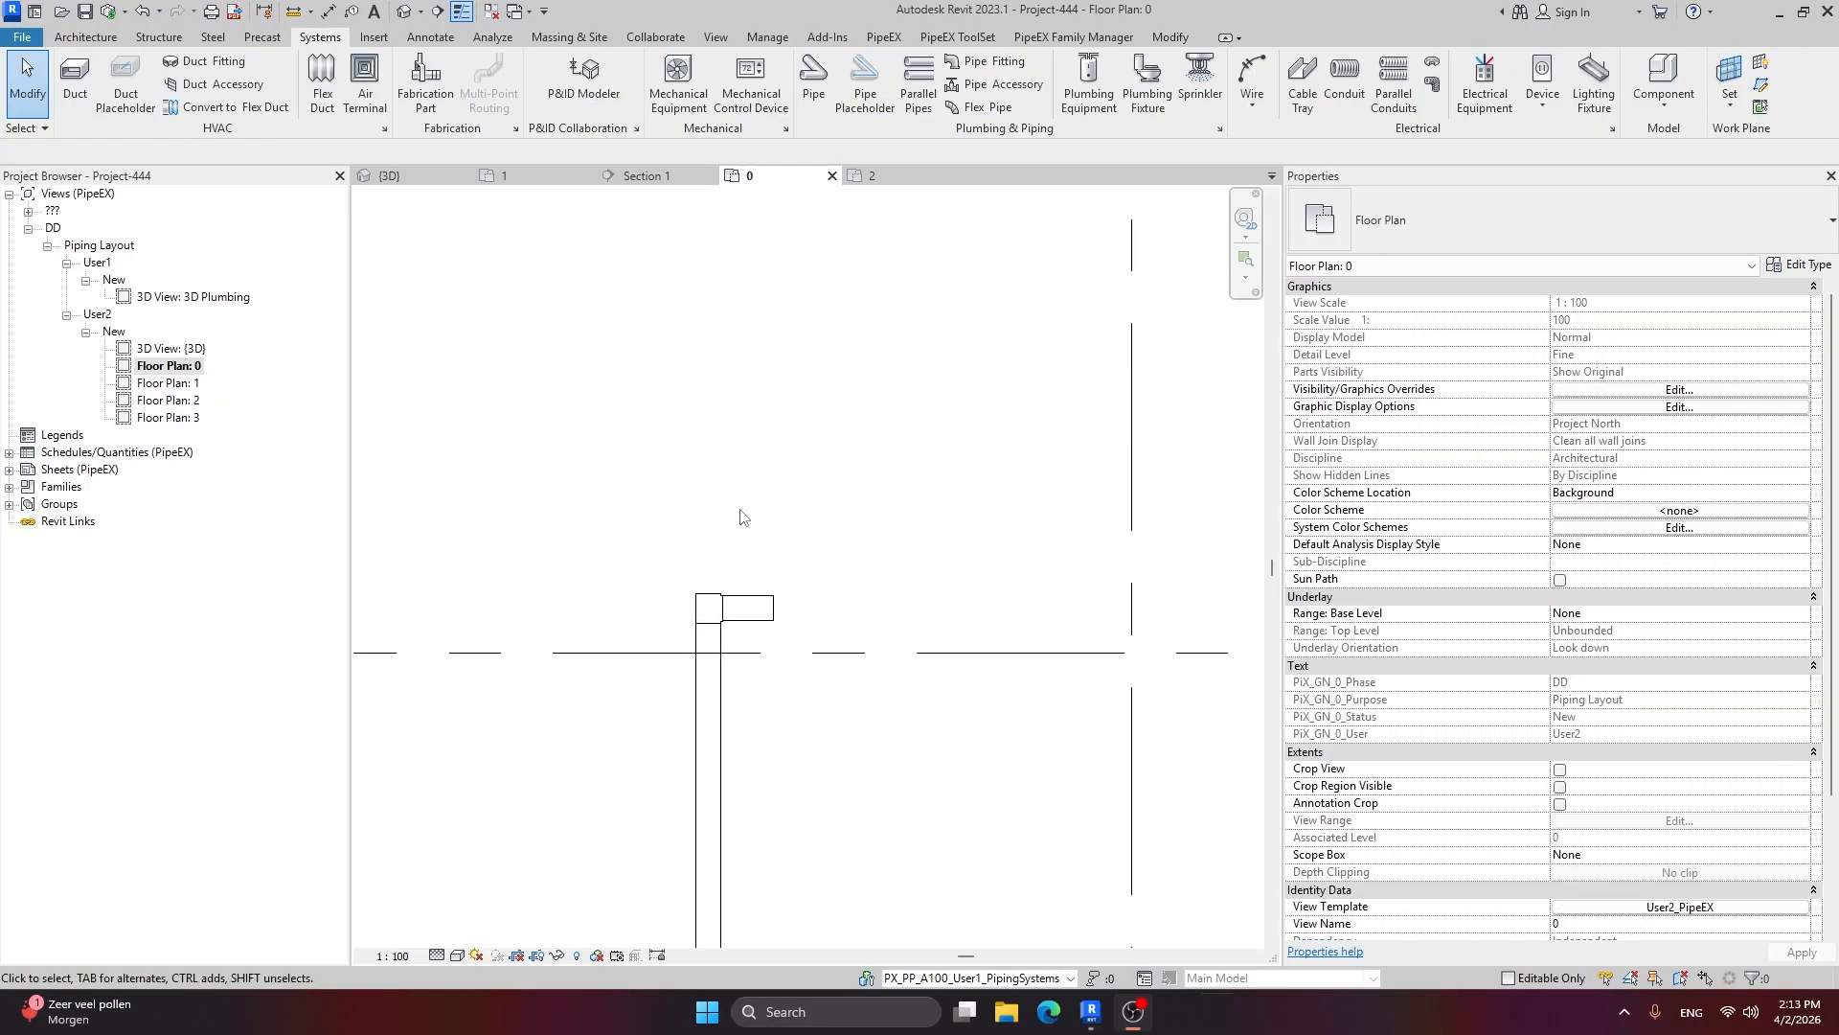
Step: Draw a 150 mm pipe from the tee's open end straight up the plan, stopping before the next horizontal grid
middle_click_drag(750, 516, 738, 668)
scroll(738, 670, "down", 1)
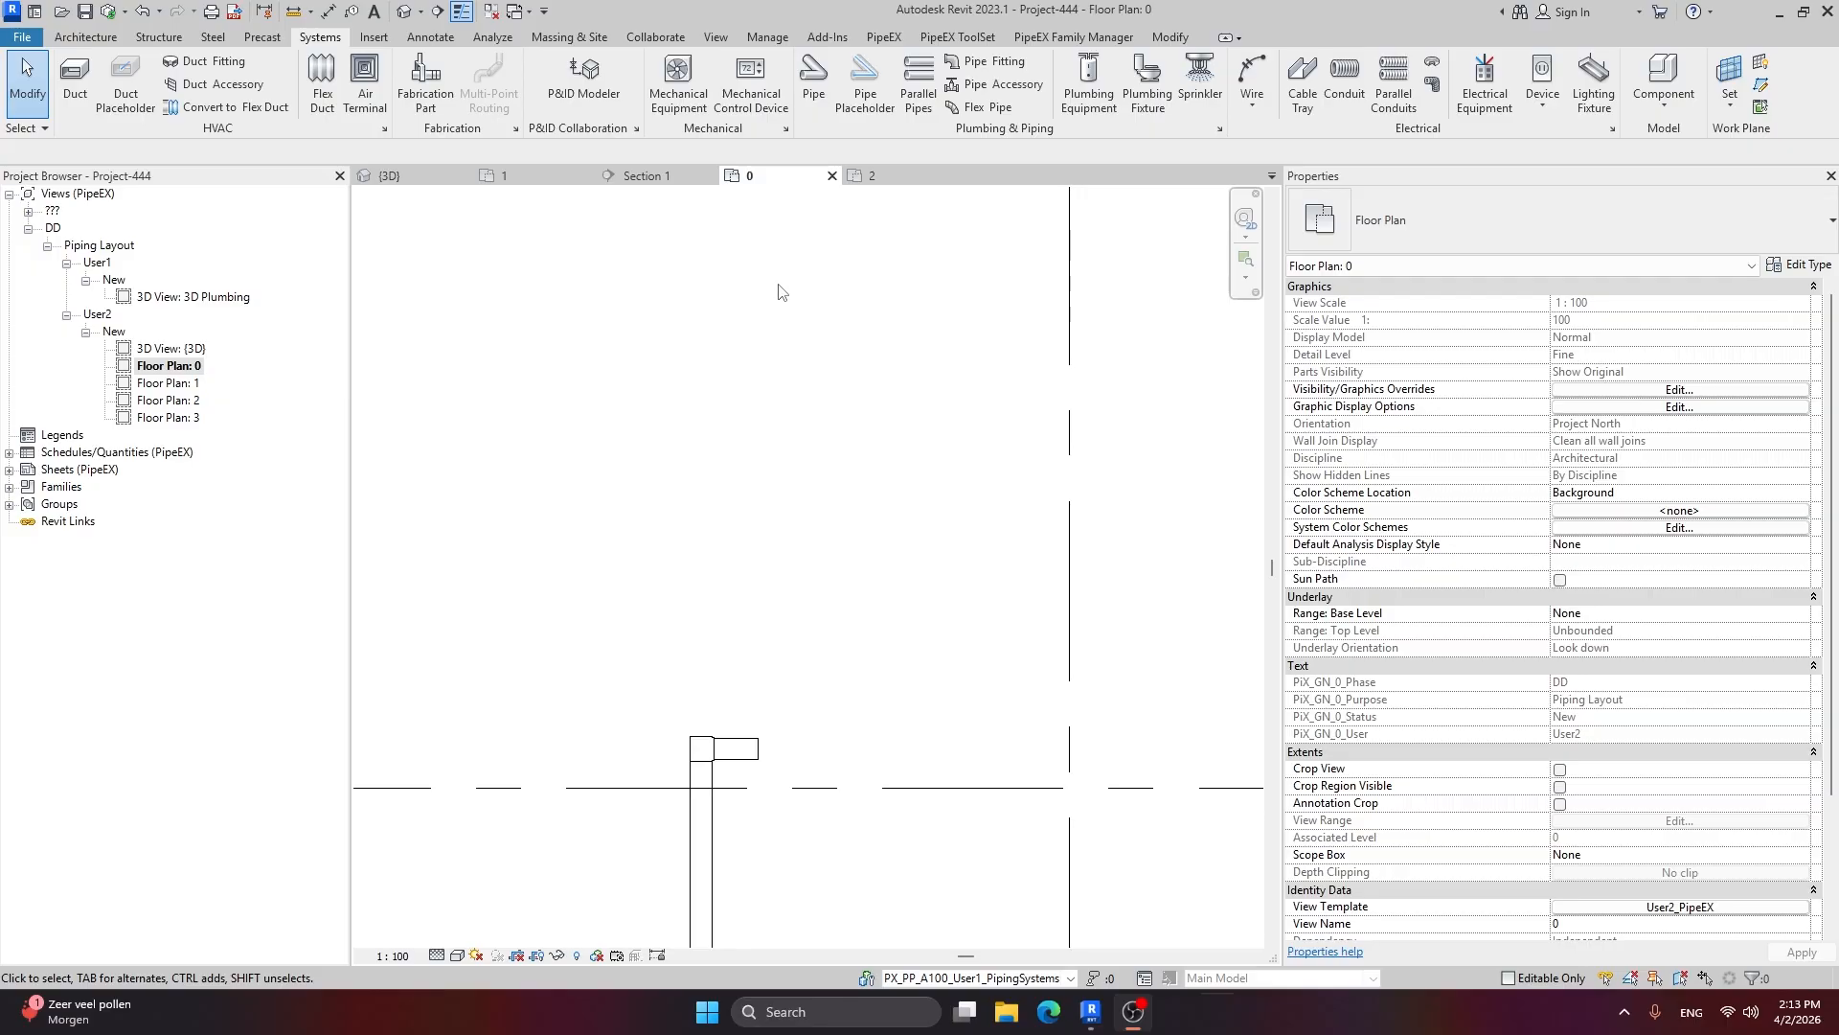
left_click(813, 76)
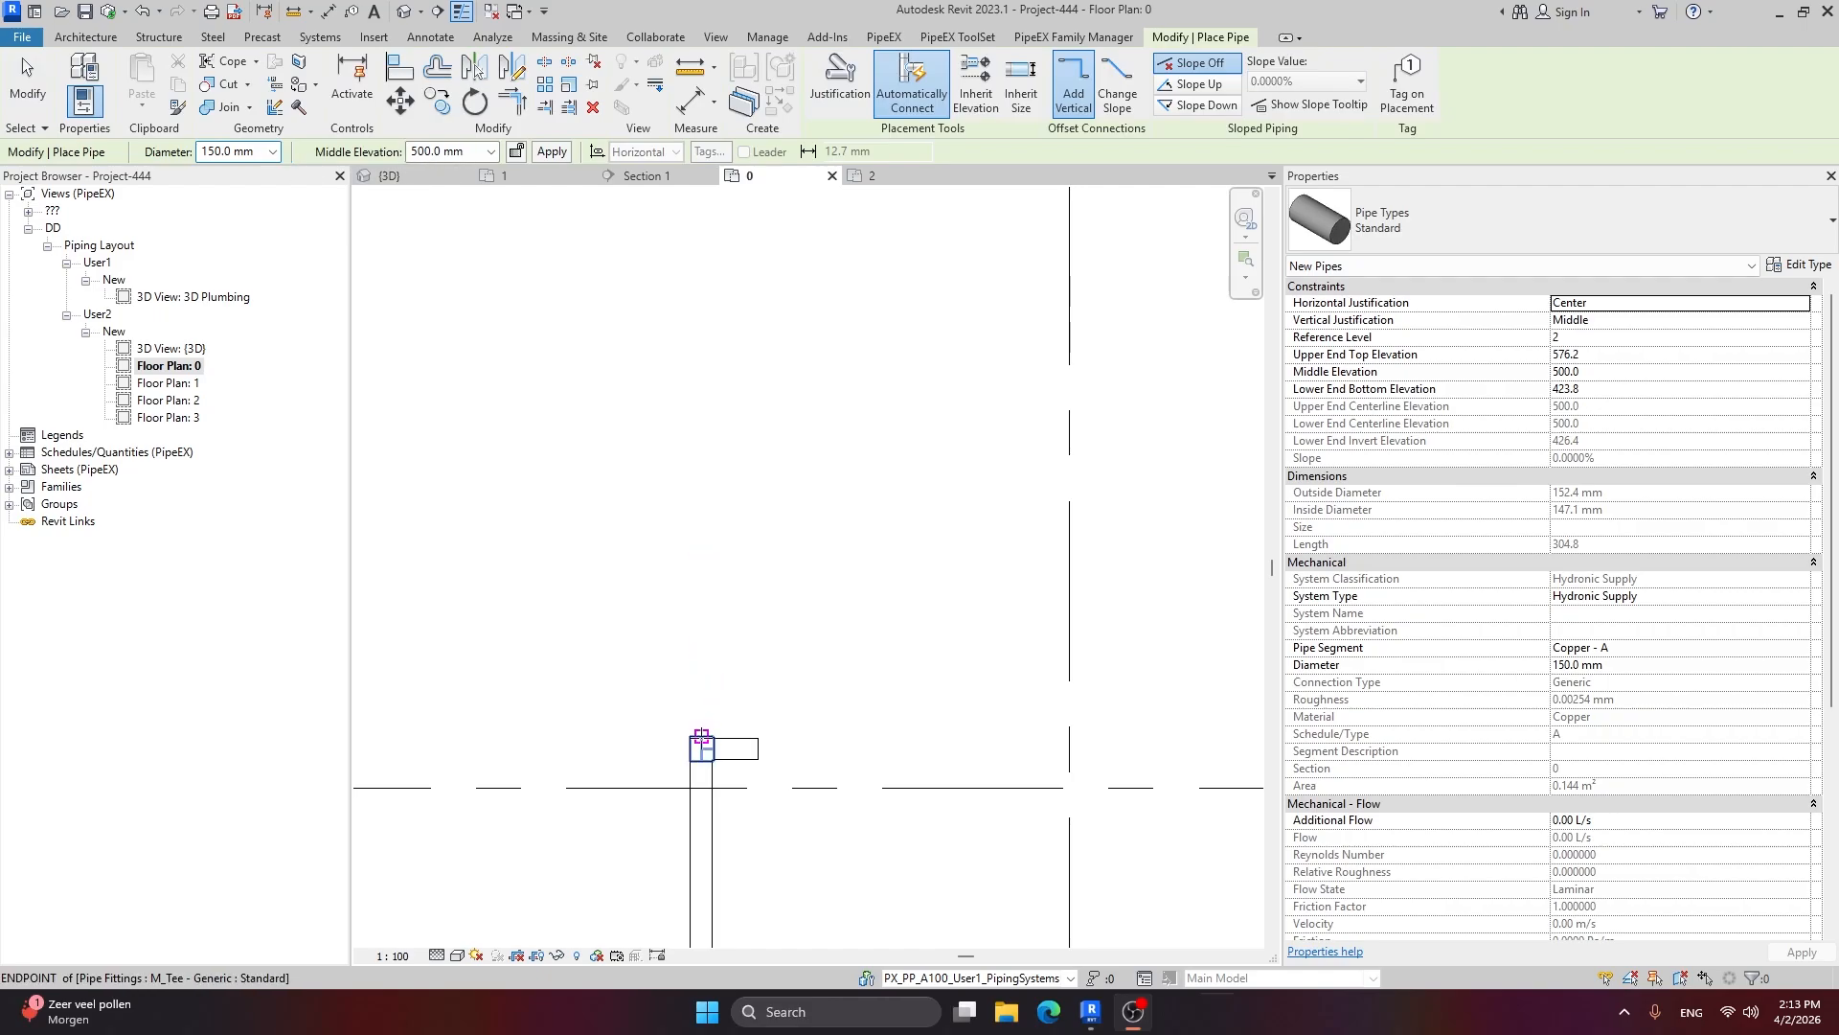
left_click(701, 736)
scroll(713, 288, "down", 3)
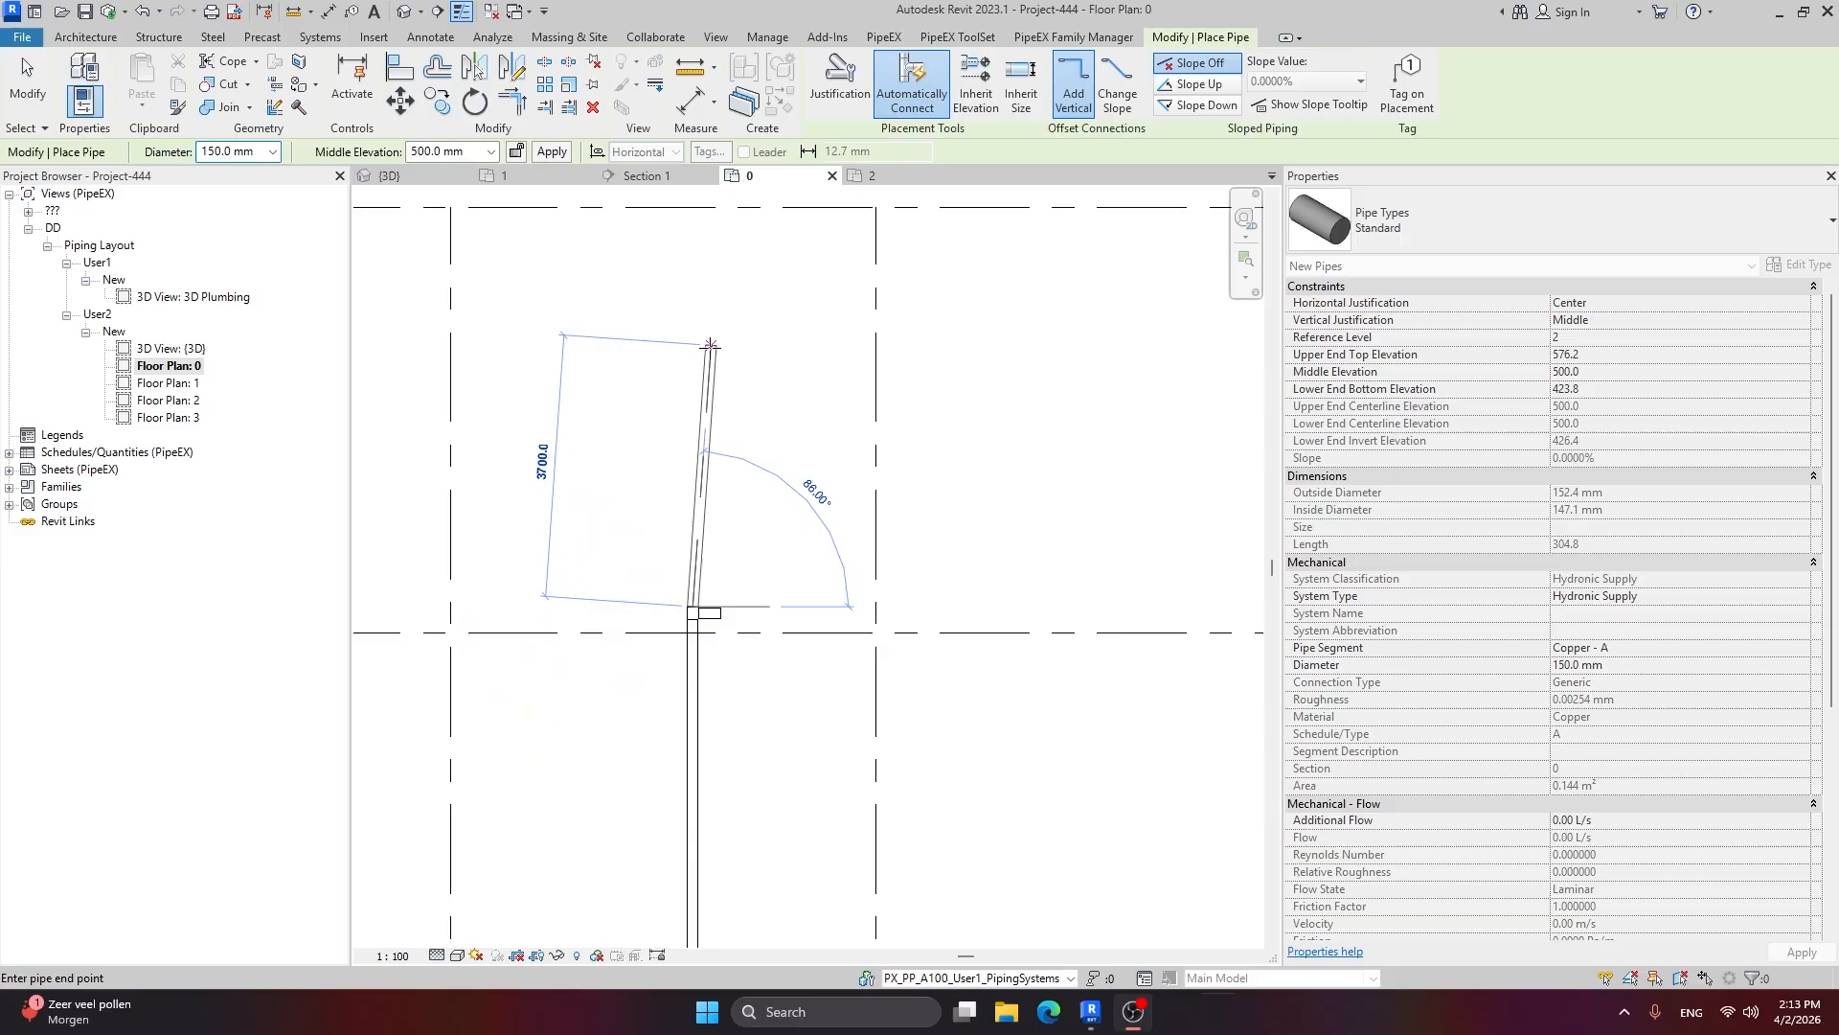
left_click(691, 377)
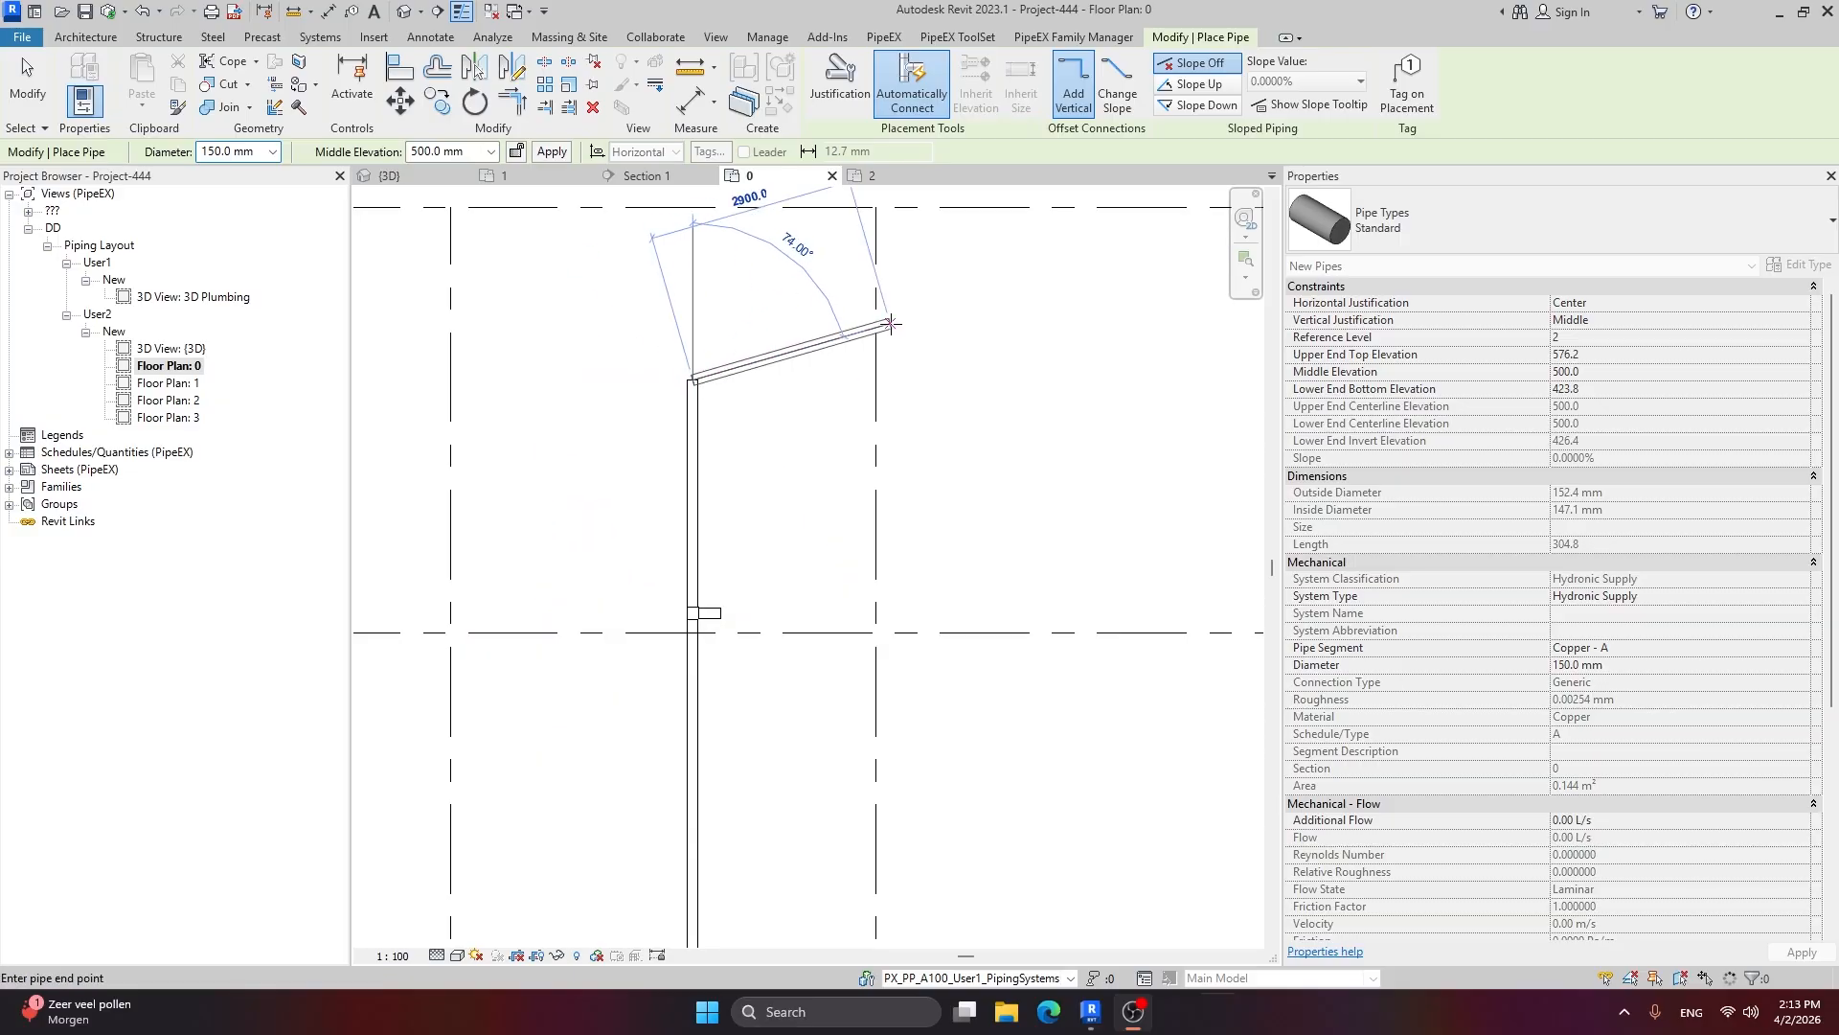
scroll(843, 307, "up", 2)
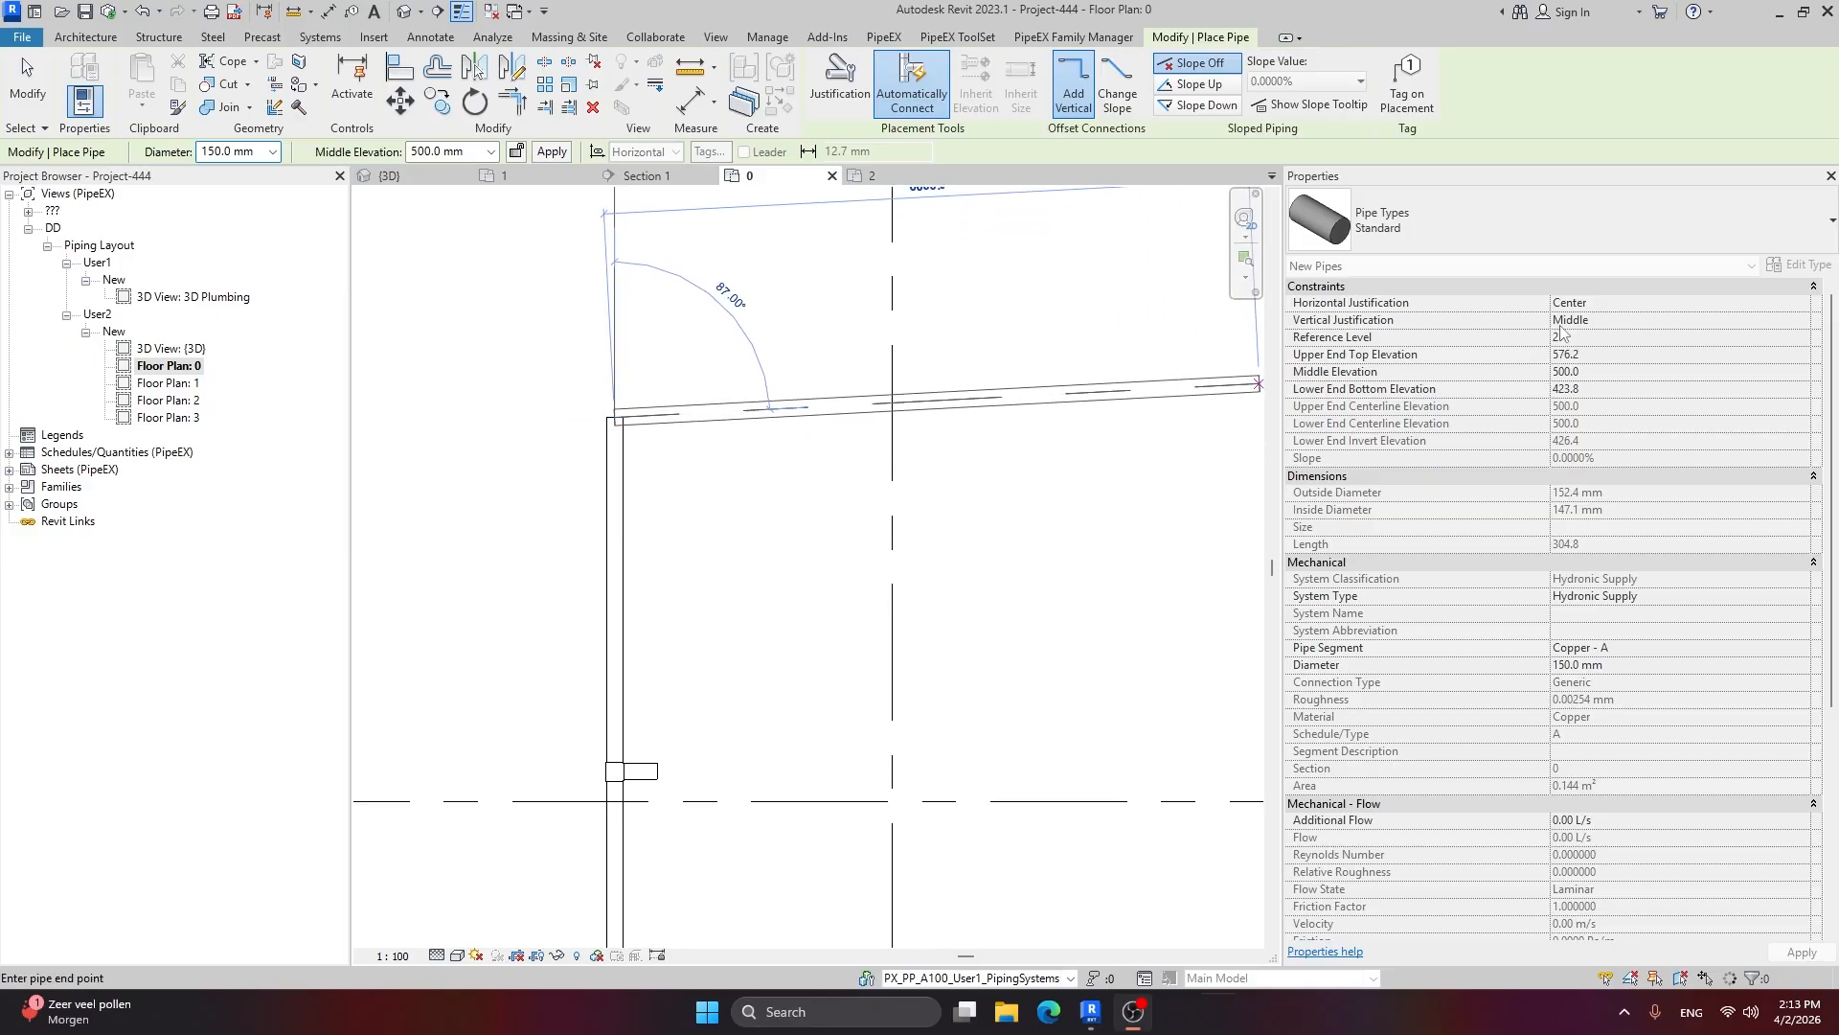
key("Escape")
scroll(801, 423, "down", 2)
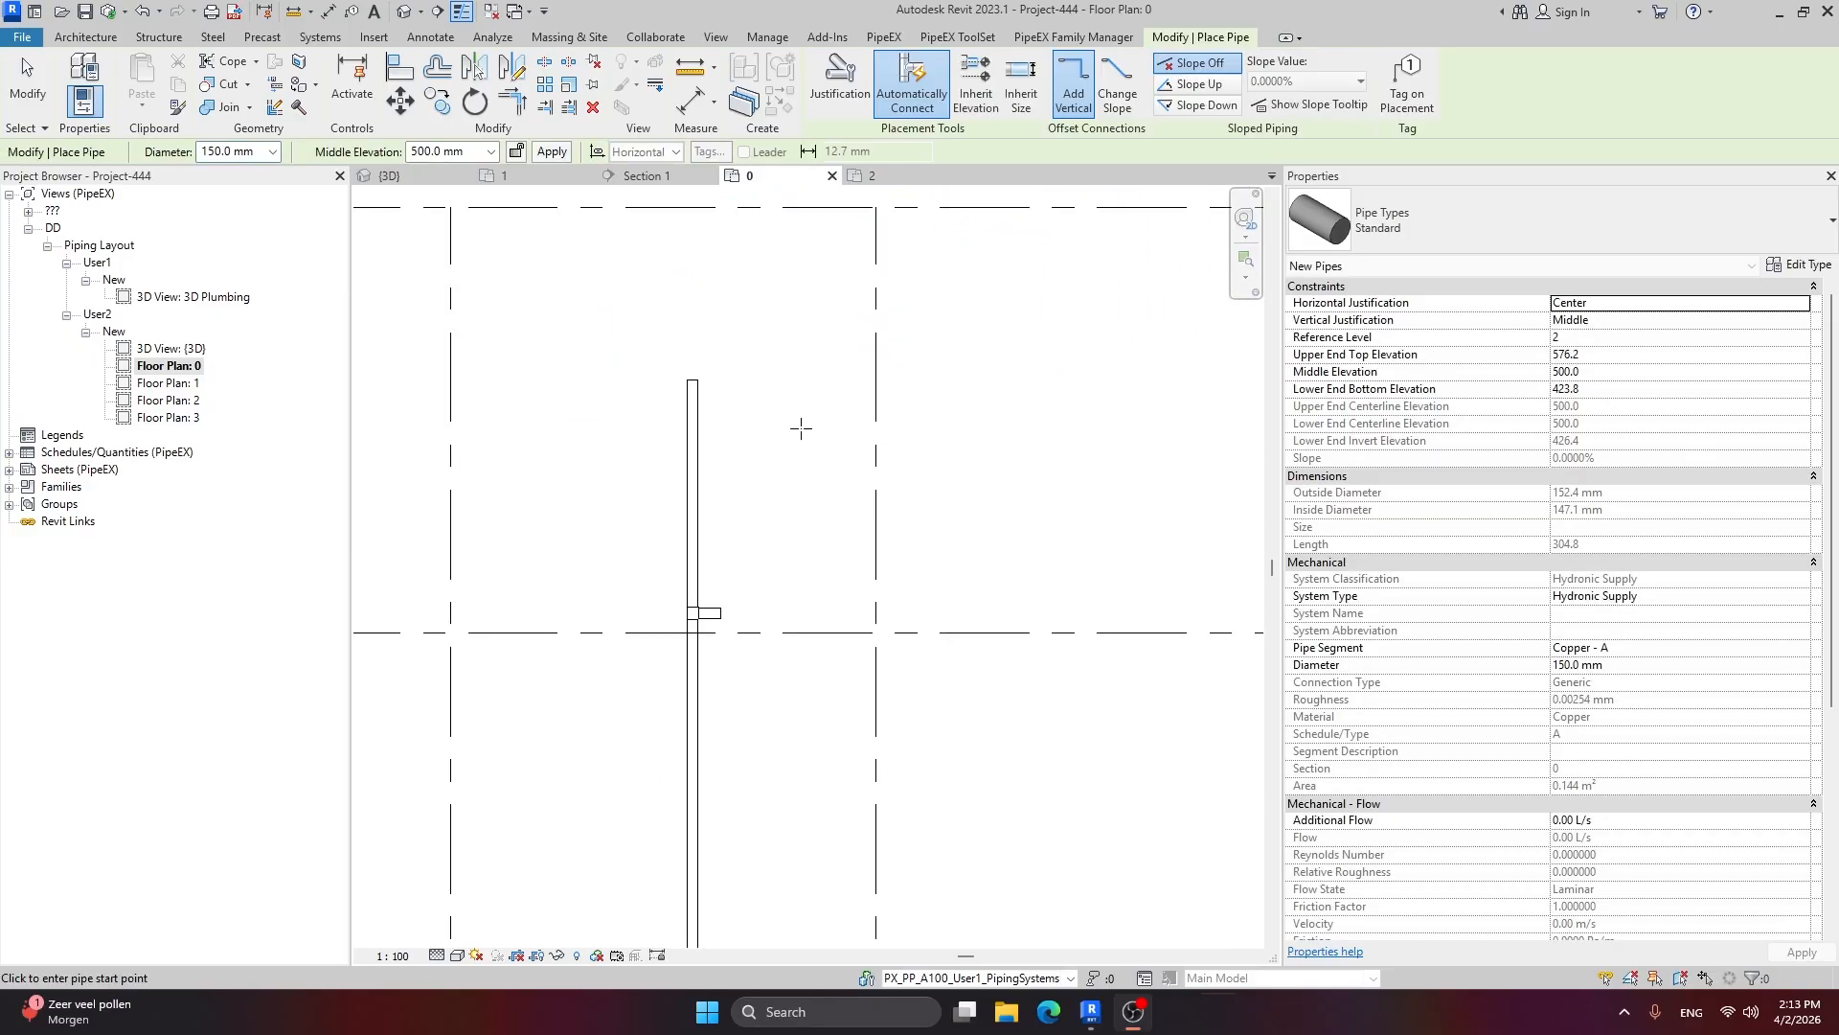
Step: Set the reference level for new pipes to 3 and their middle elevation to 500 mm
left_click(1794, 337)
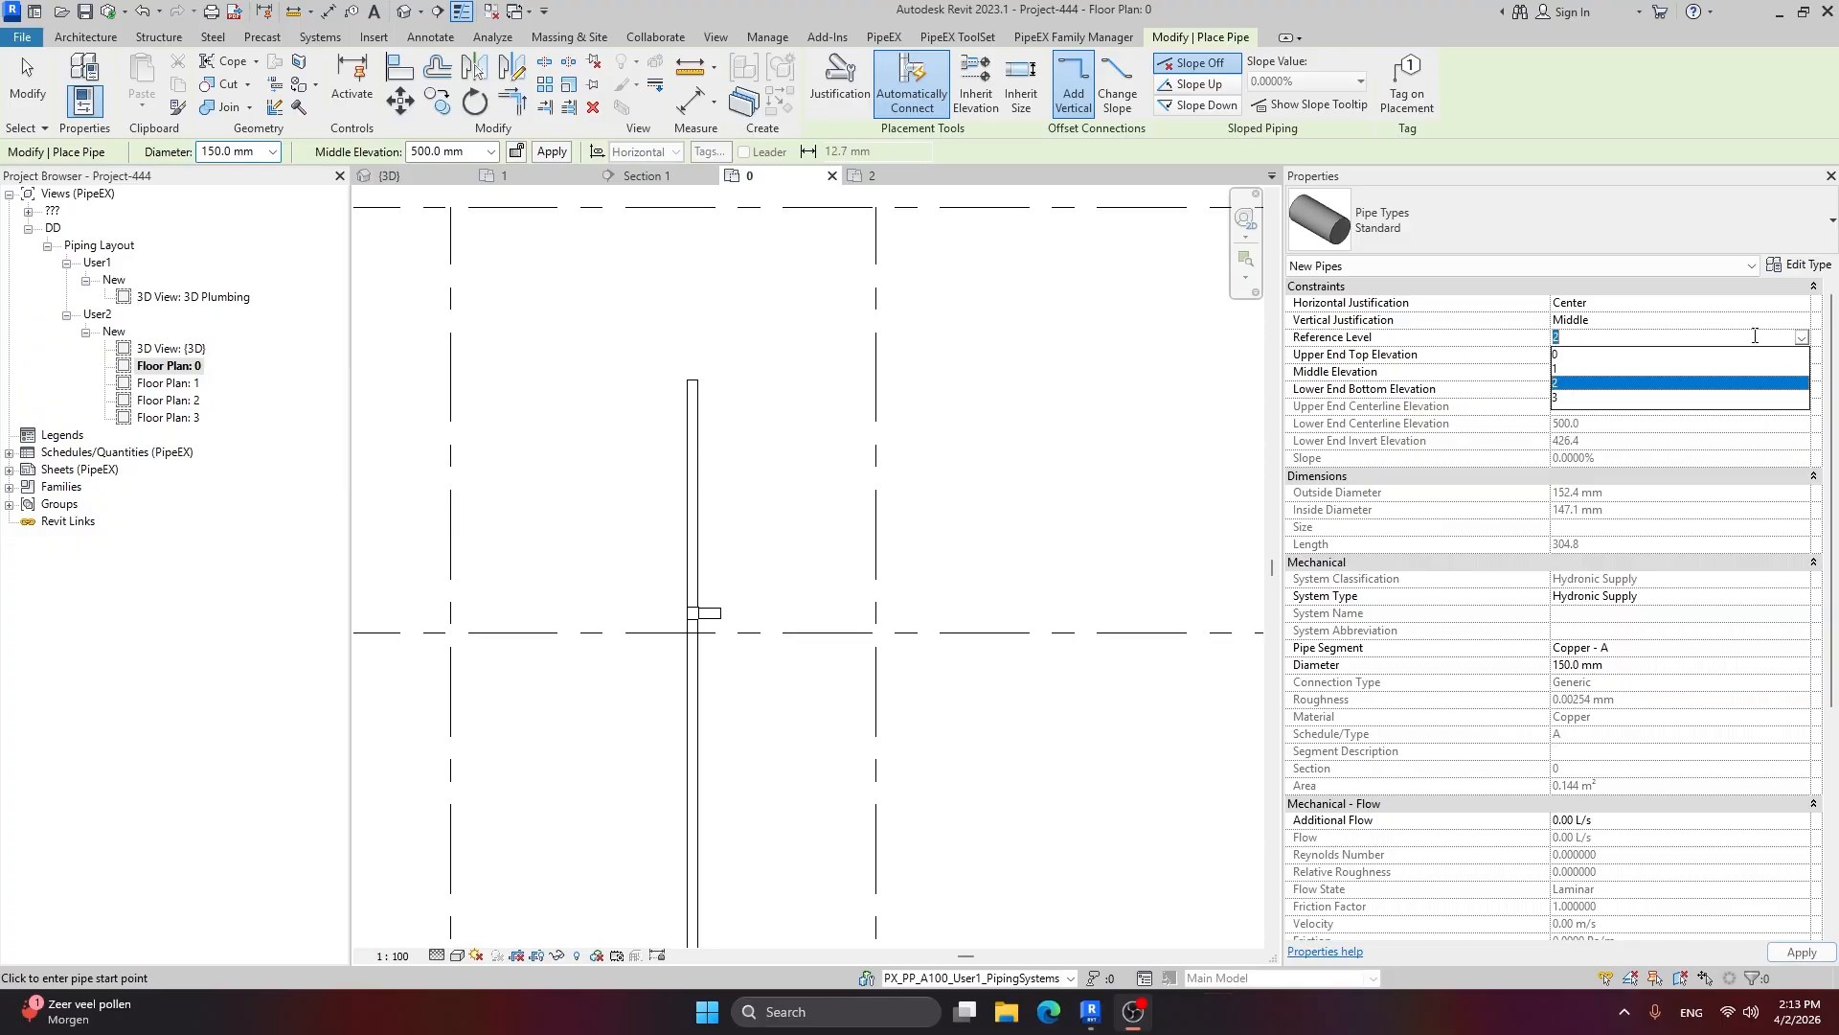
left_click(1569, 404)
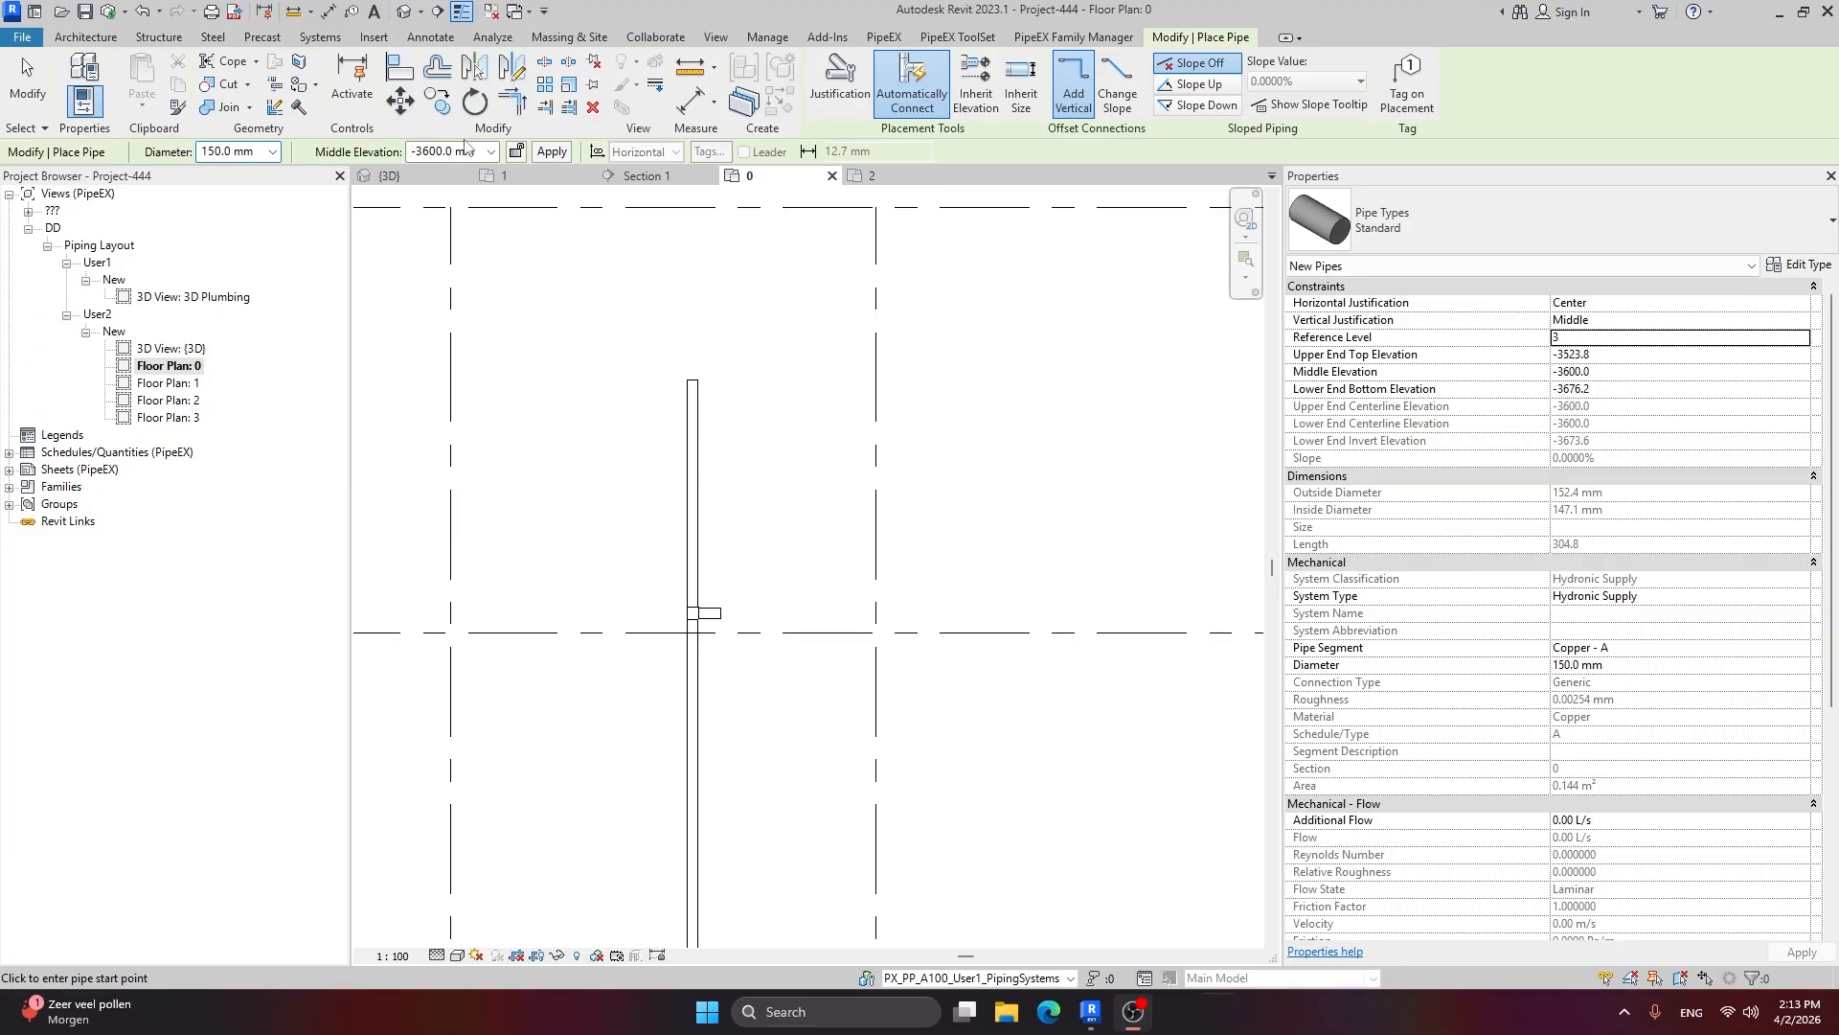
left_click(428, 153)
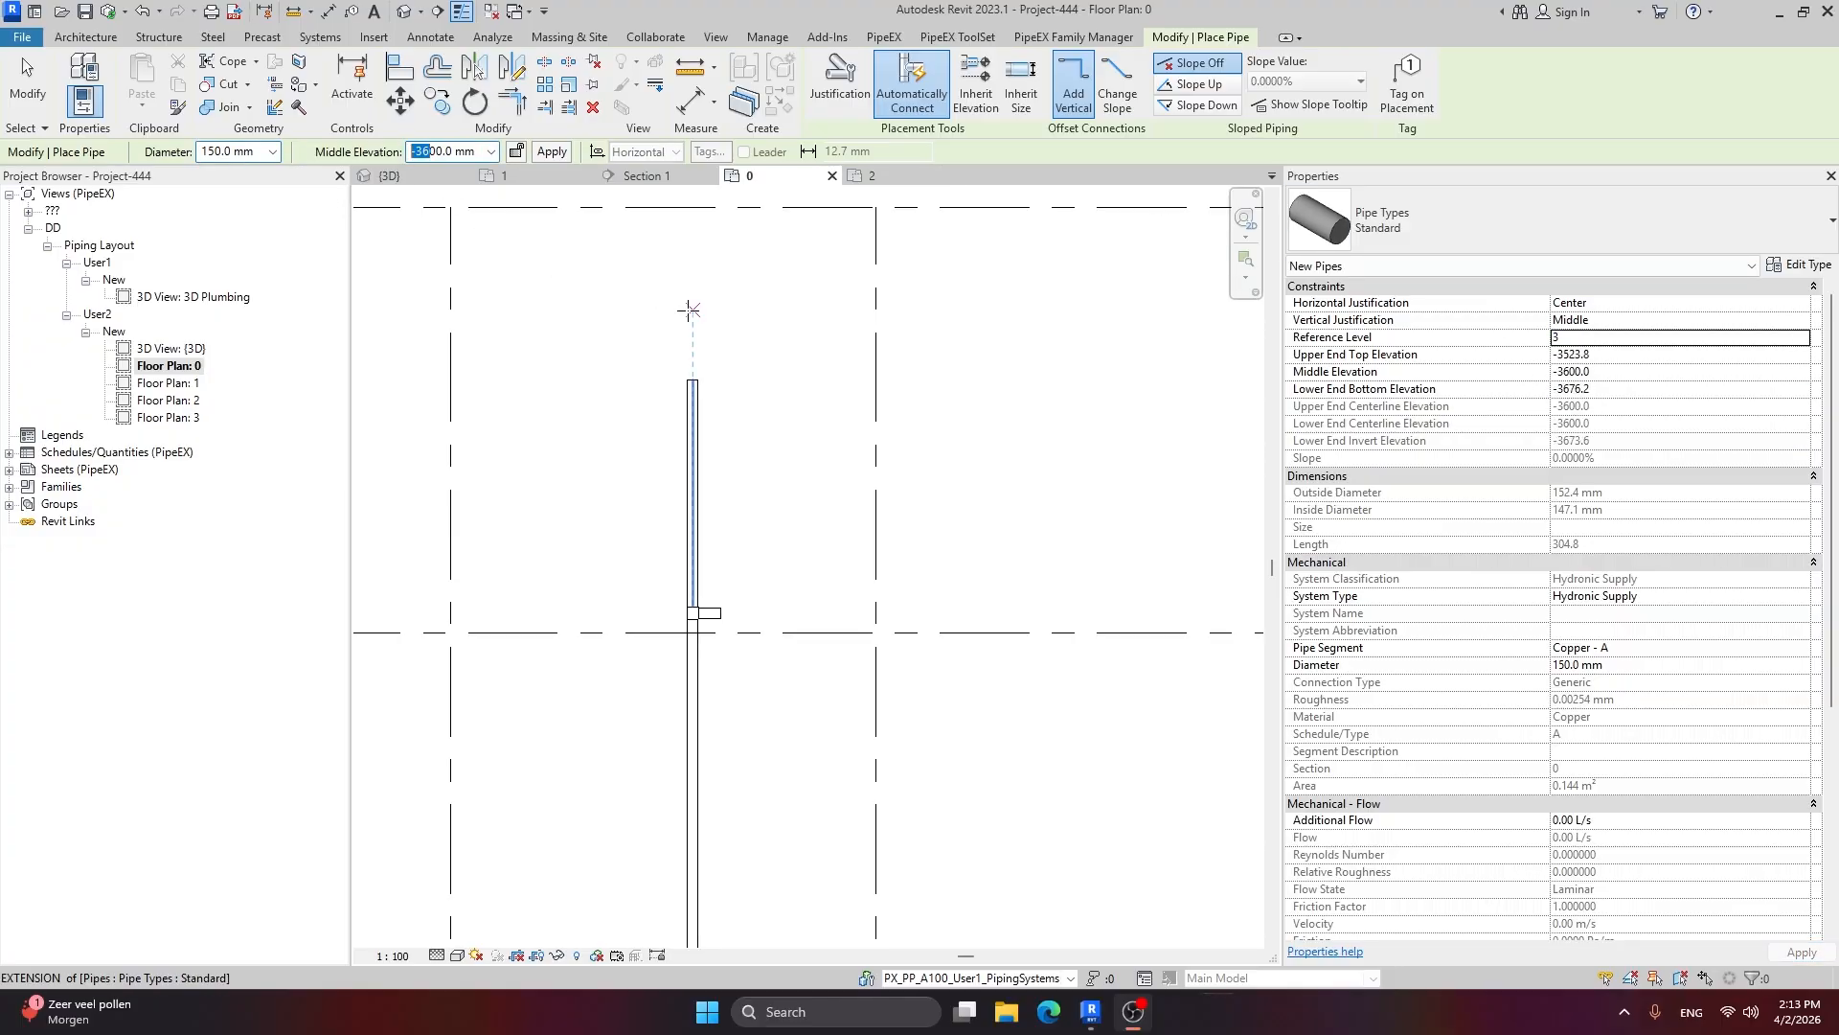
type("8")
key("Return")
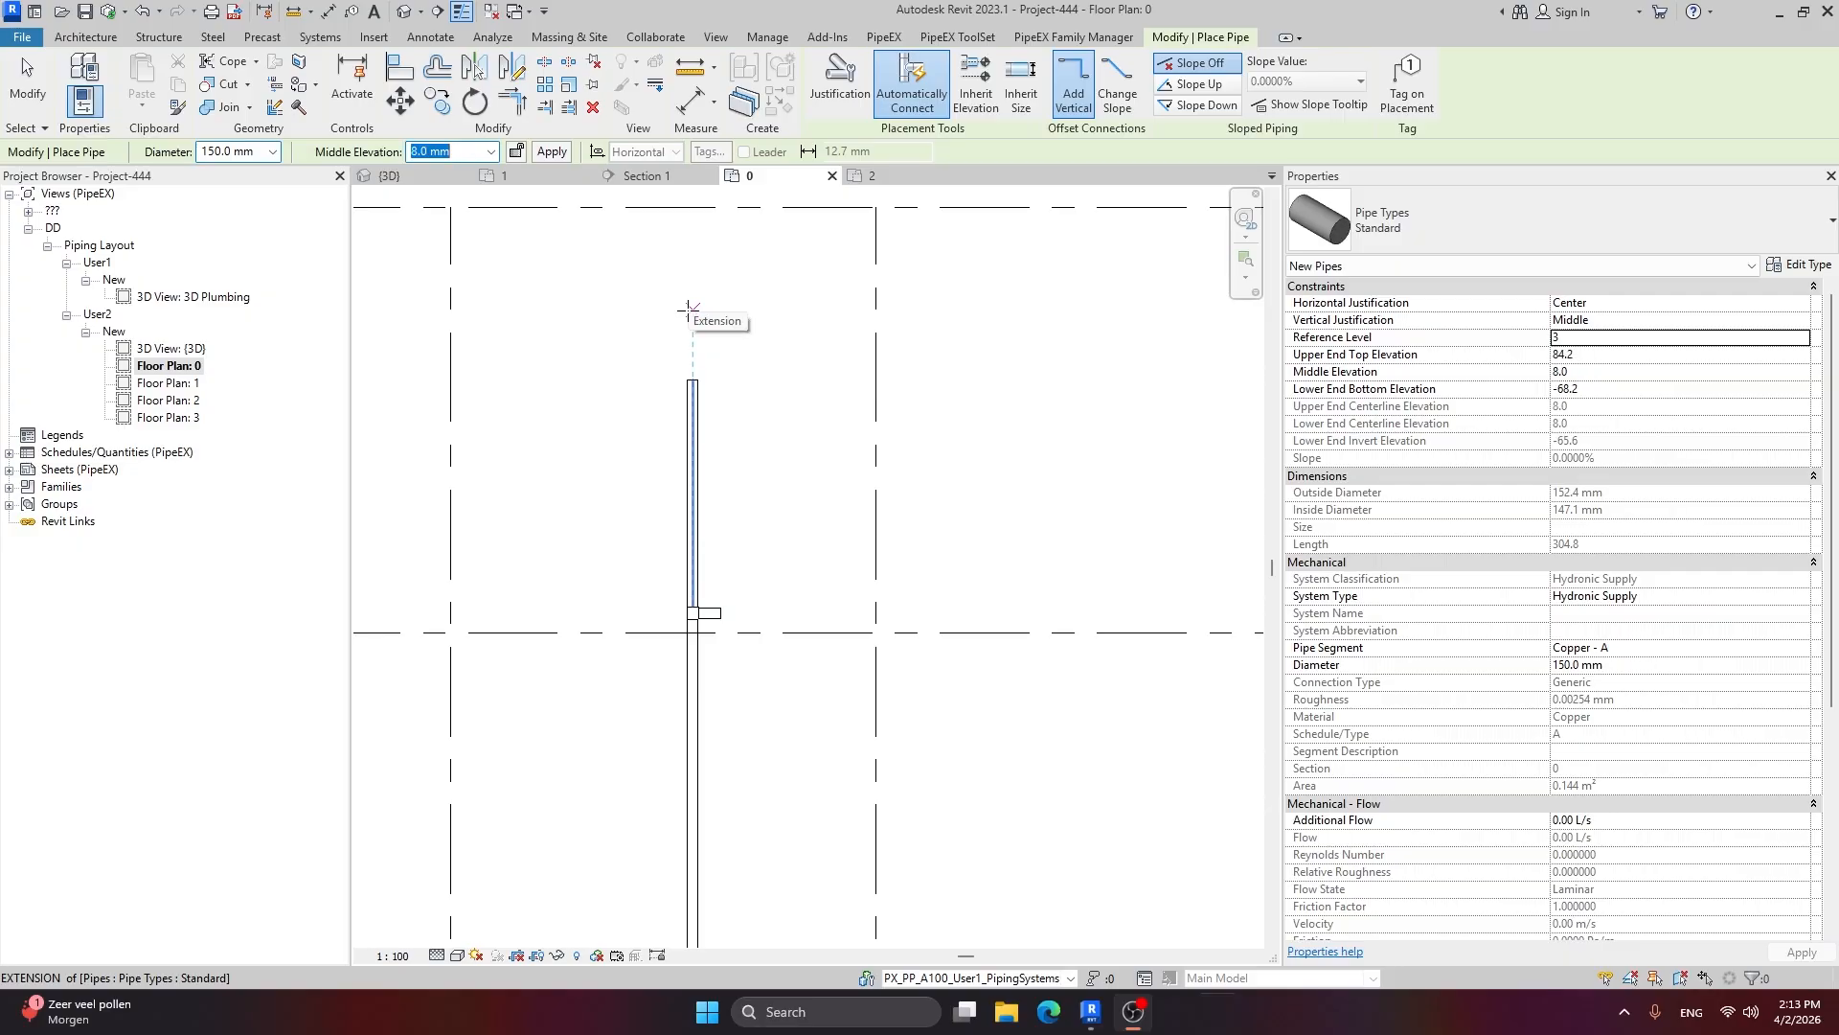
type("500")
key("Return")
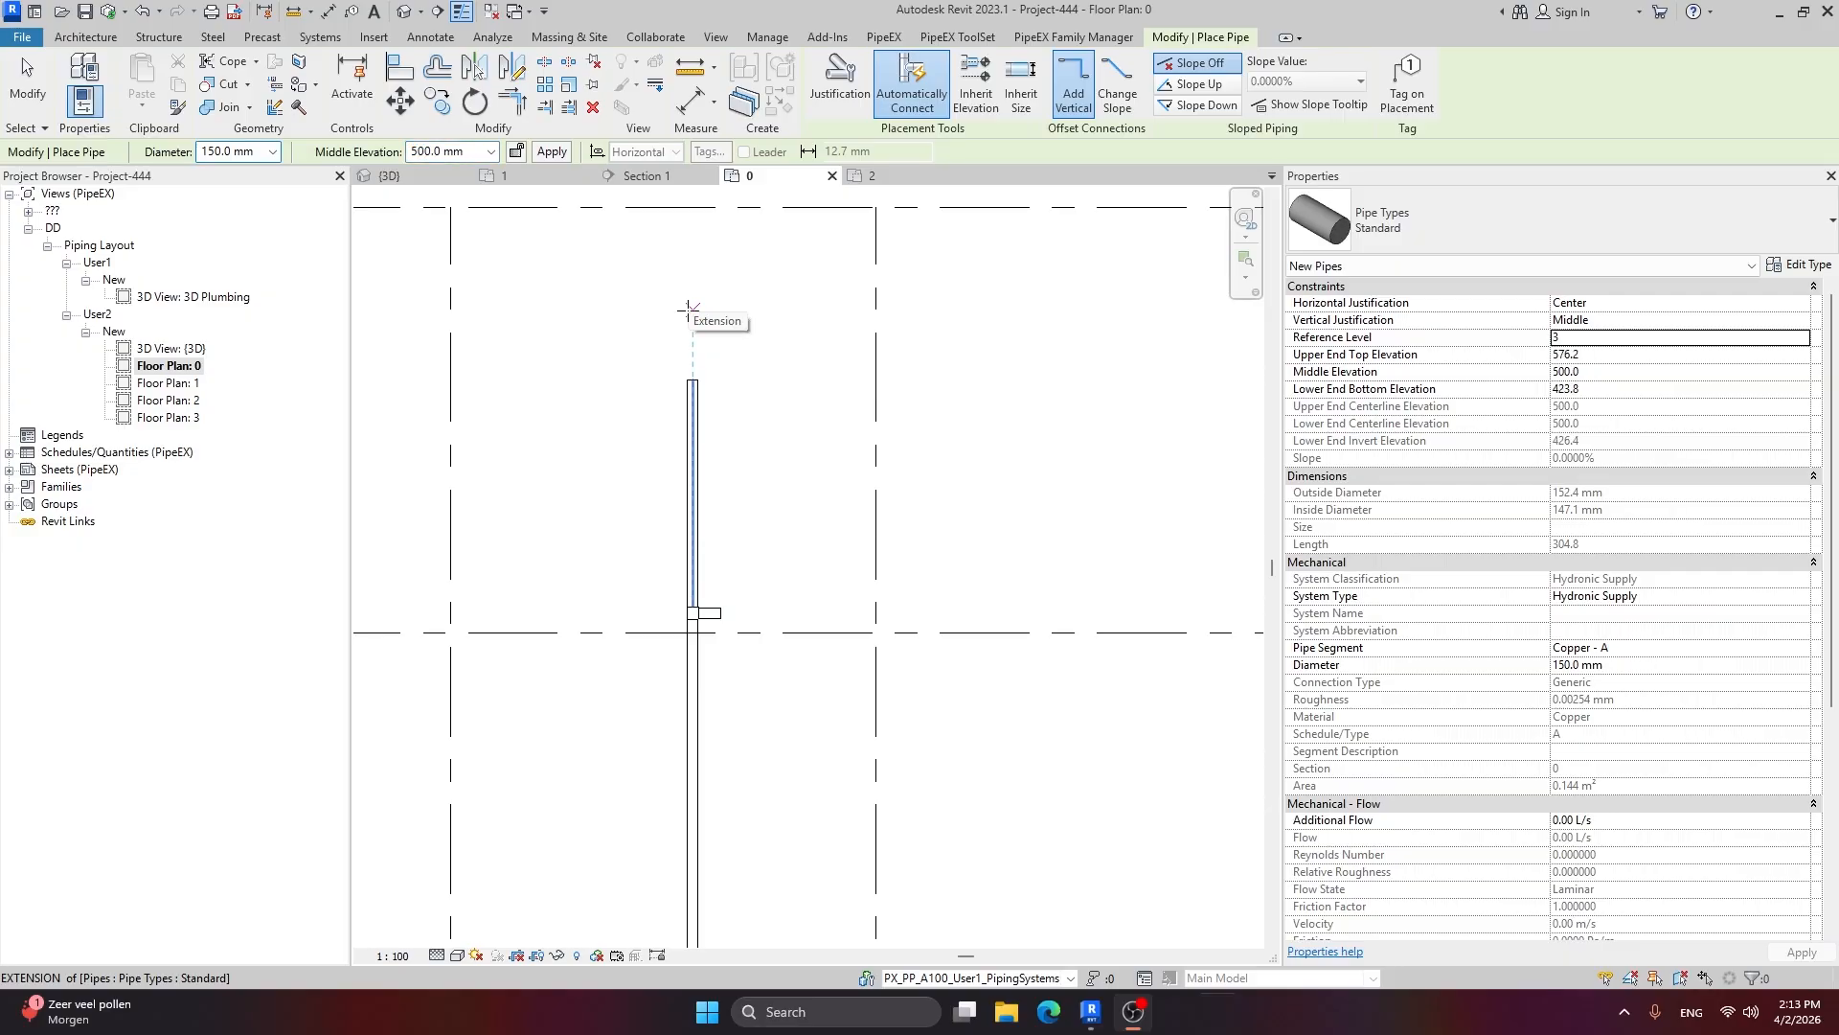
Step: Draw the level 3 pipe from the vertical run's upper end right across the grid, then down to just above the horizontal grid, and end placement
left_click(694, 380)
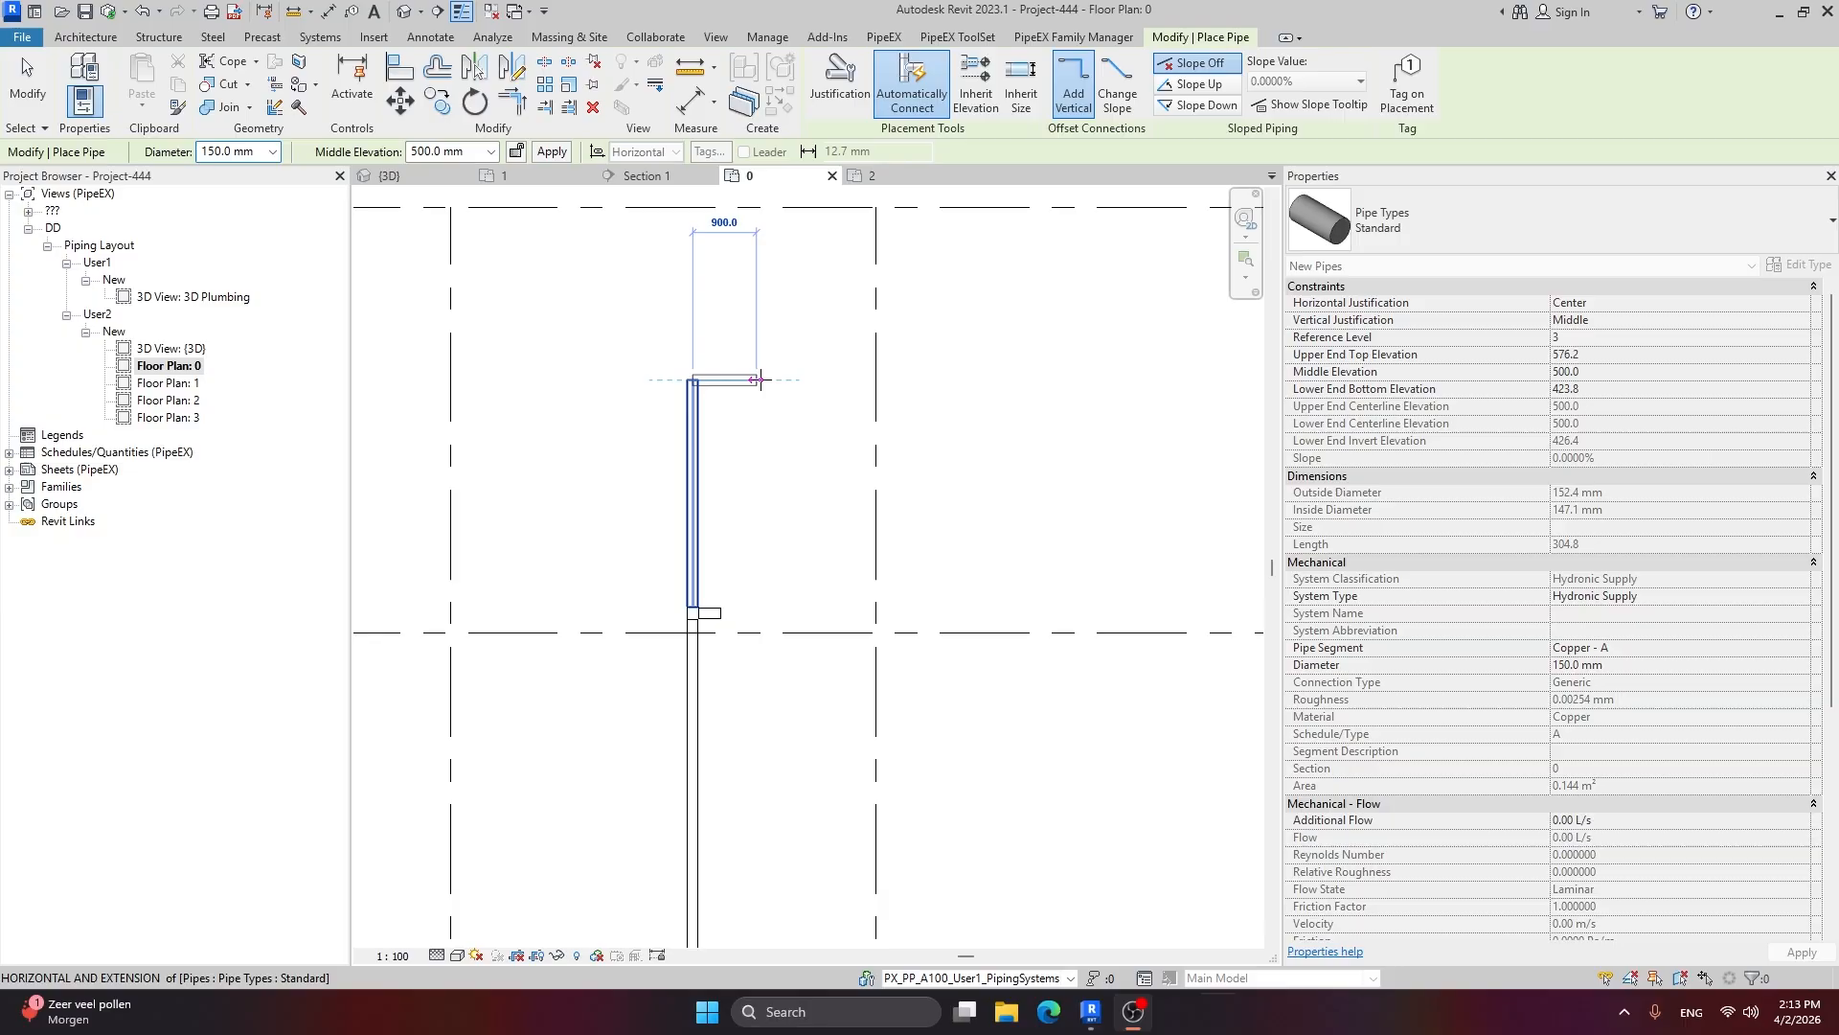
scroll(979, 379, "down", 5)
scroll(977, 379, "up", 3)
left_click(996, 381)
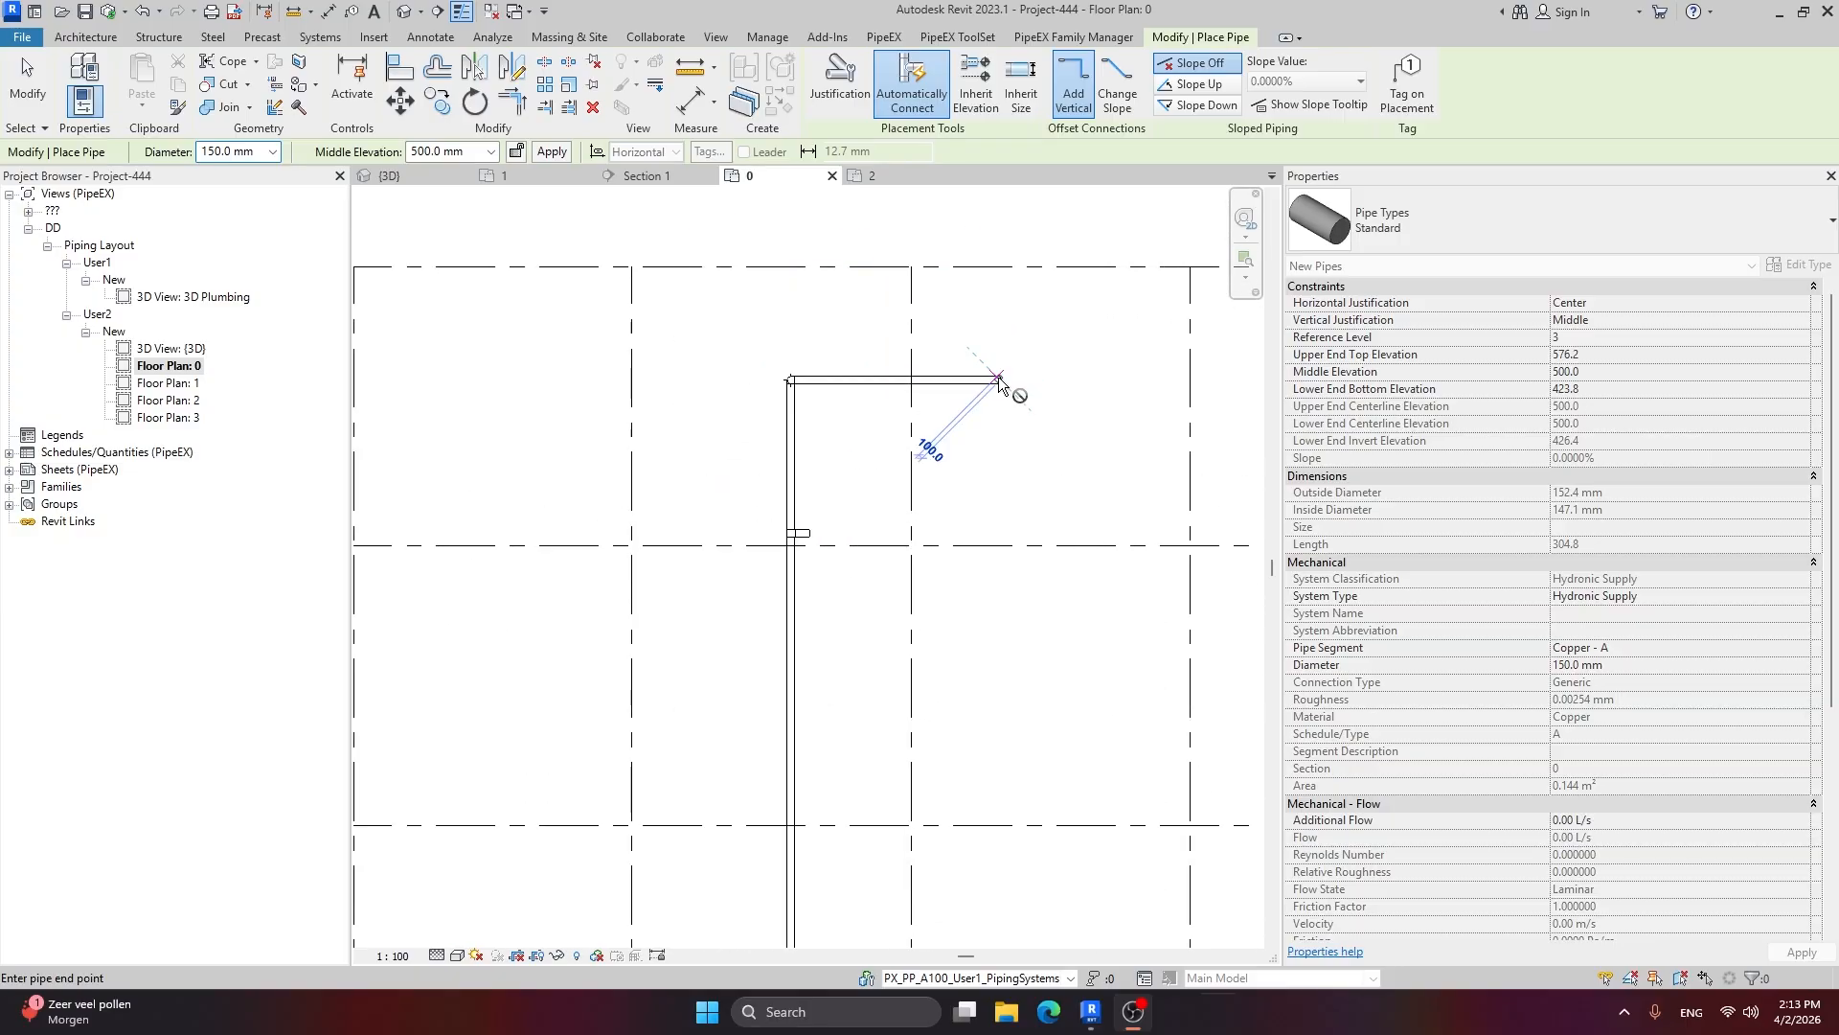
scroll(1005, 324, "up", 2)
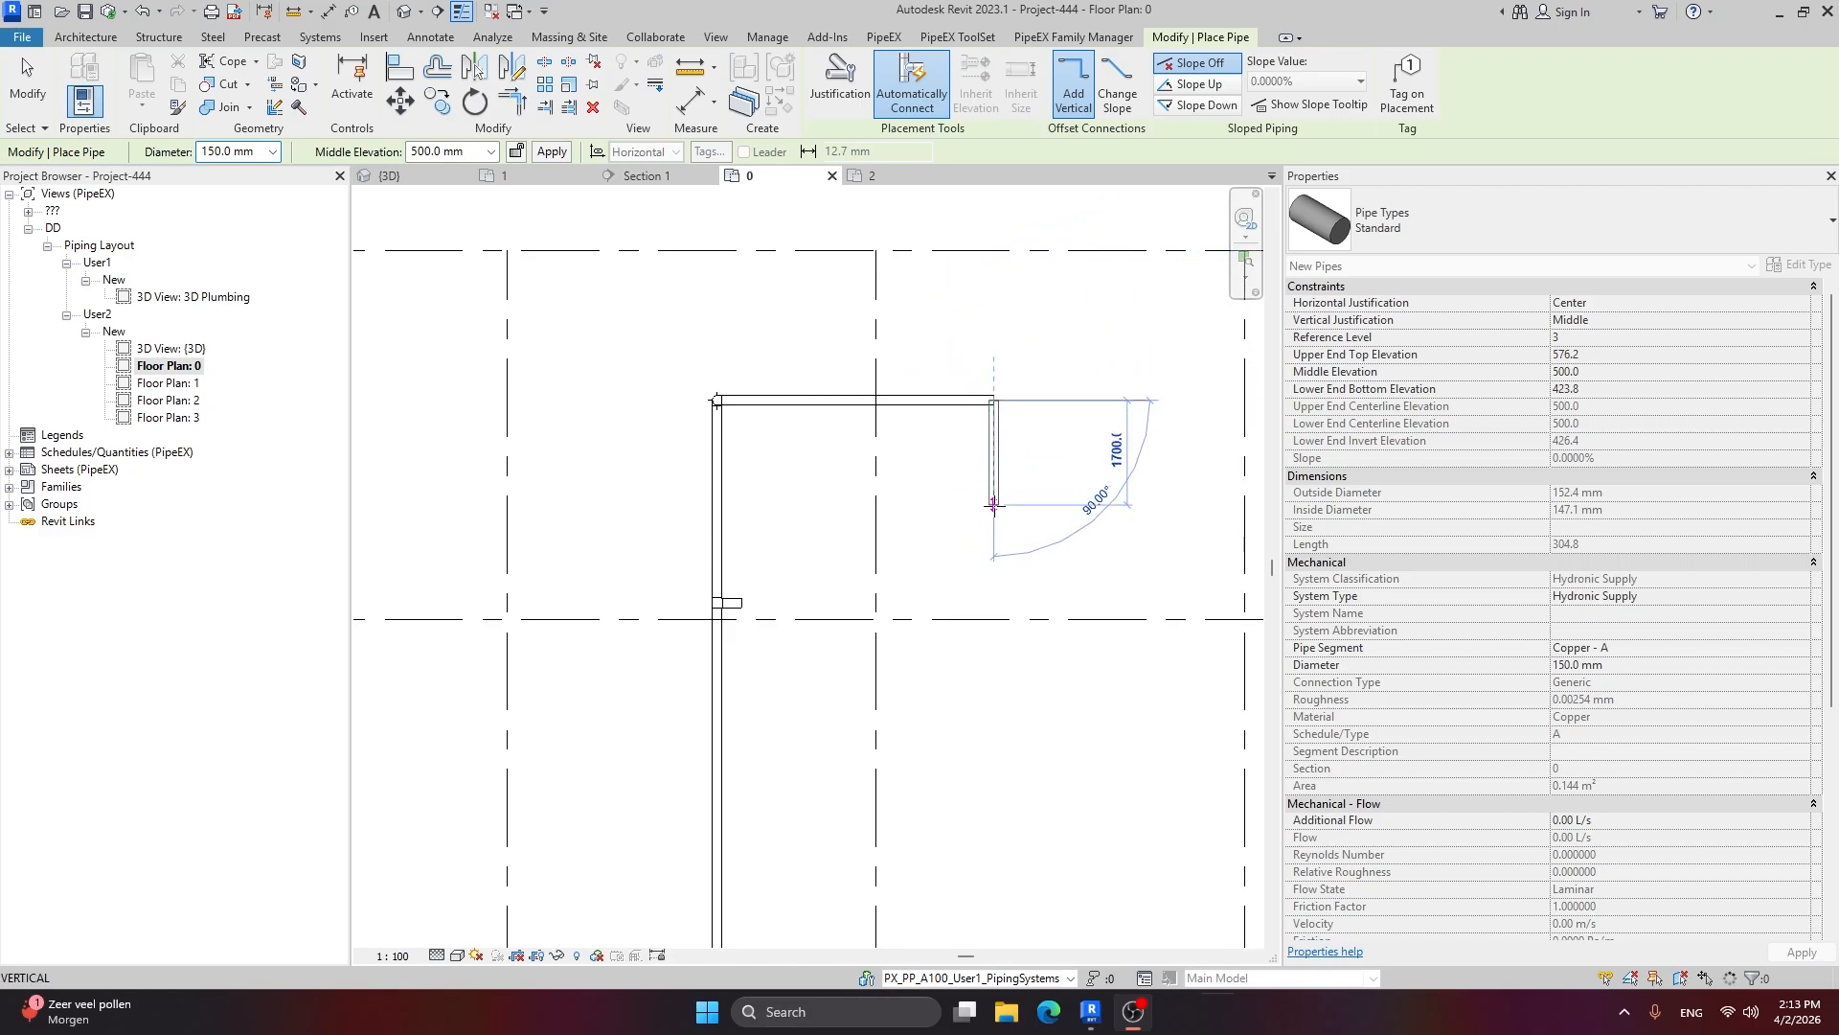
left_click(995, 599)
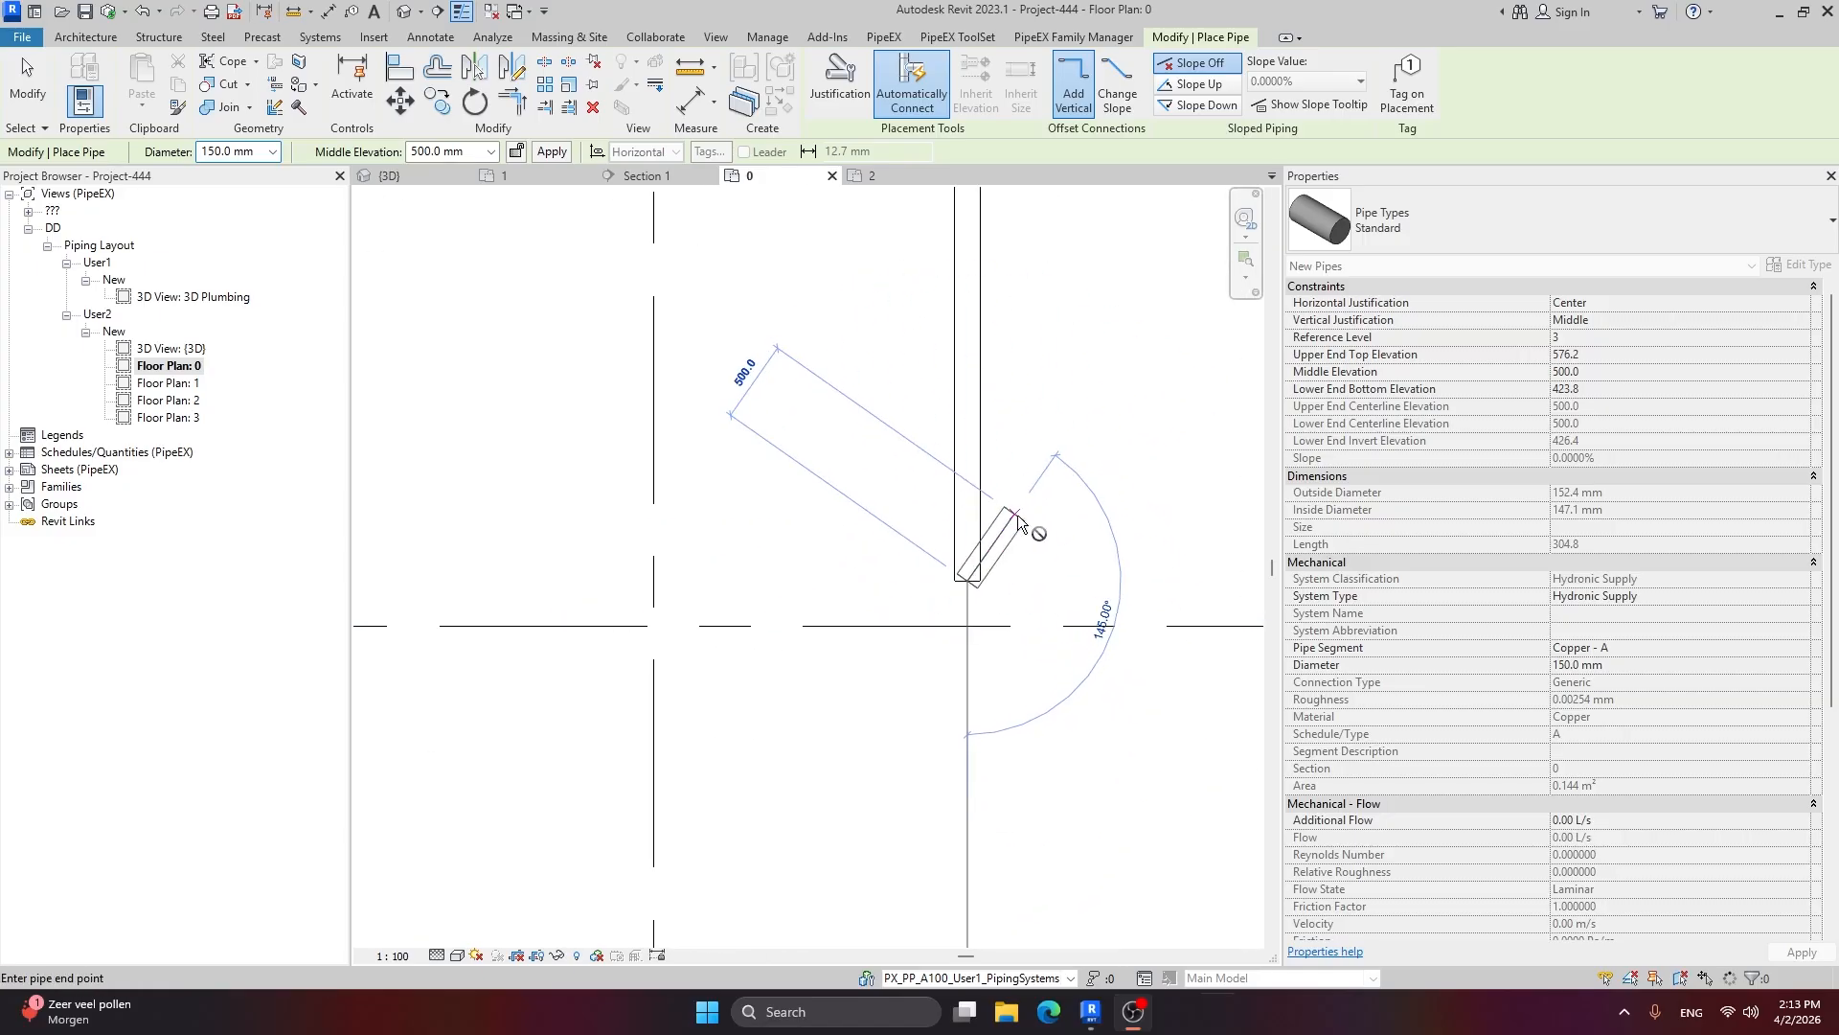
scroll(1029, 387, "down", 2)
scroll(1038, 473, "up", 2)
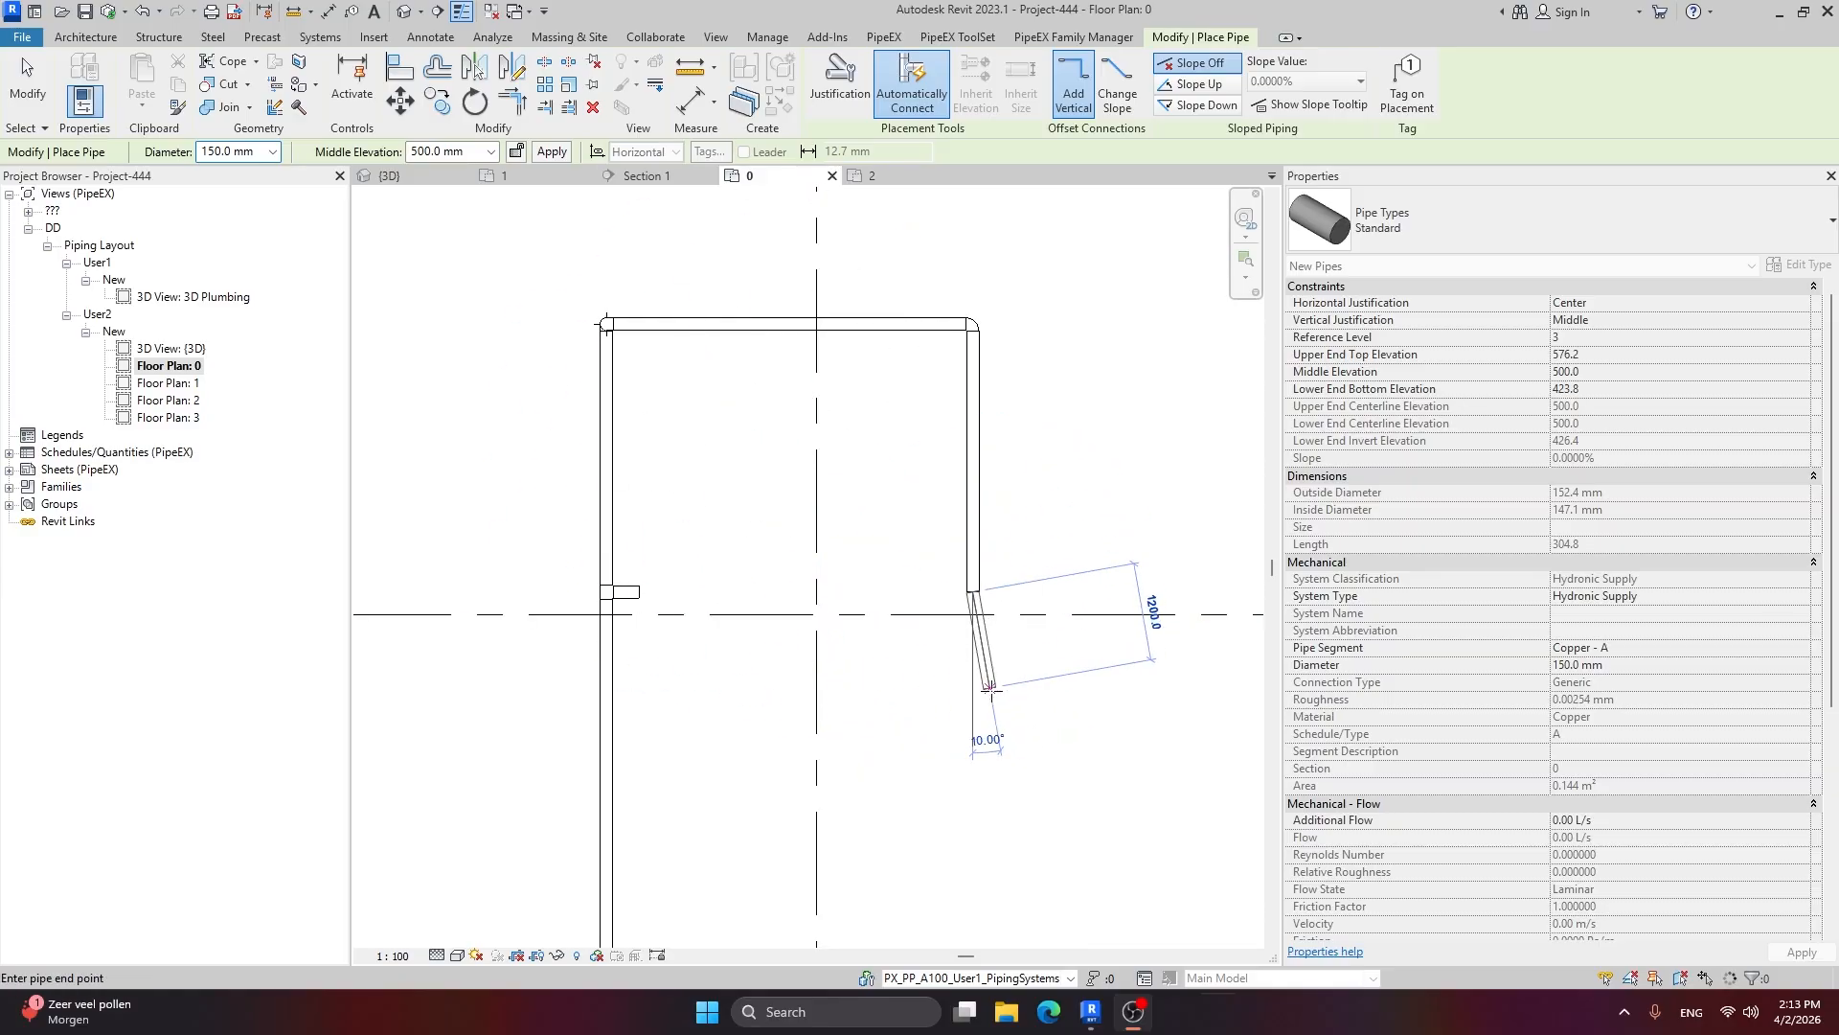
scroll(991, 688, "down", 1)
key("Escape")
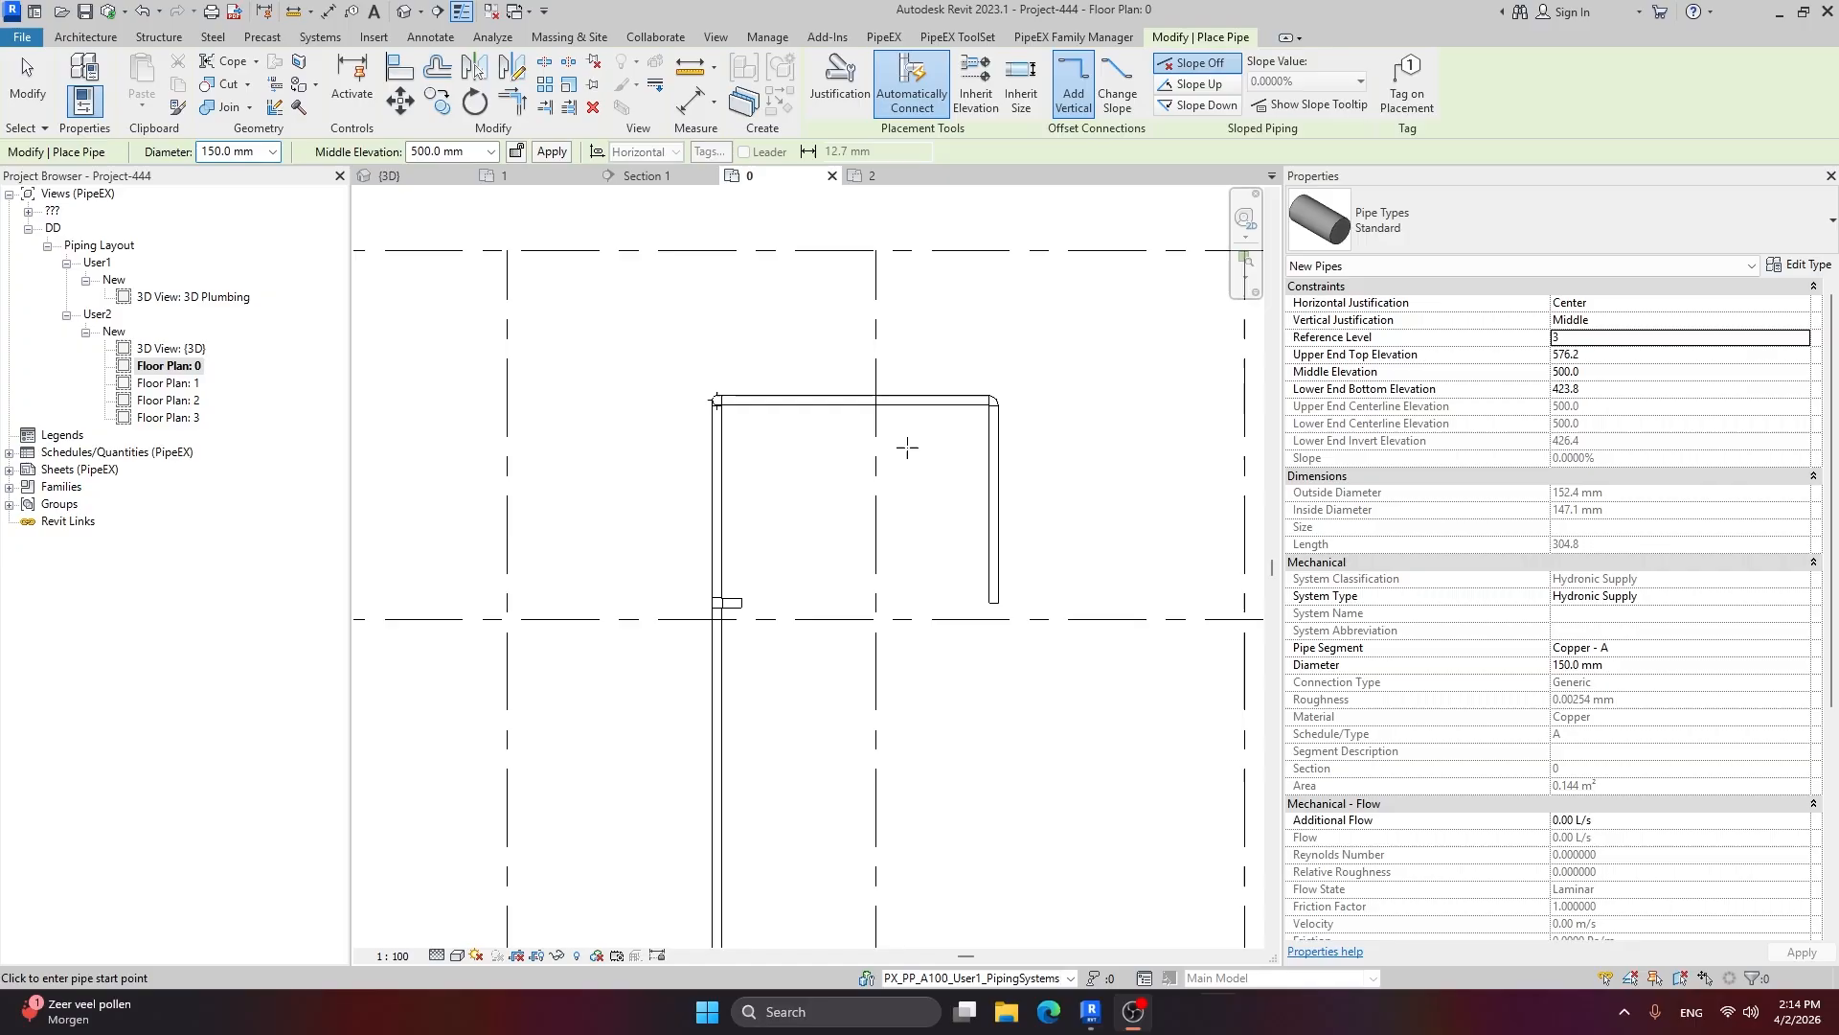
key("Escape")
Step: Assign the two level 3 pipes and the elbow joining them to the workset PX_PP_A200_User1_PipingSystems
left_click(994, 421)
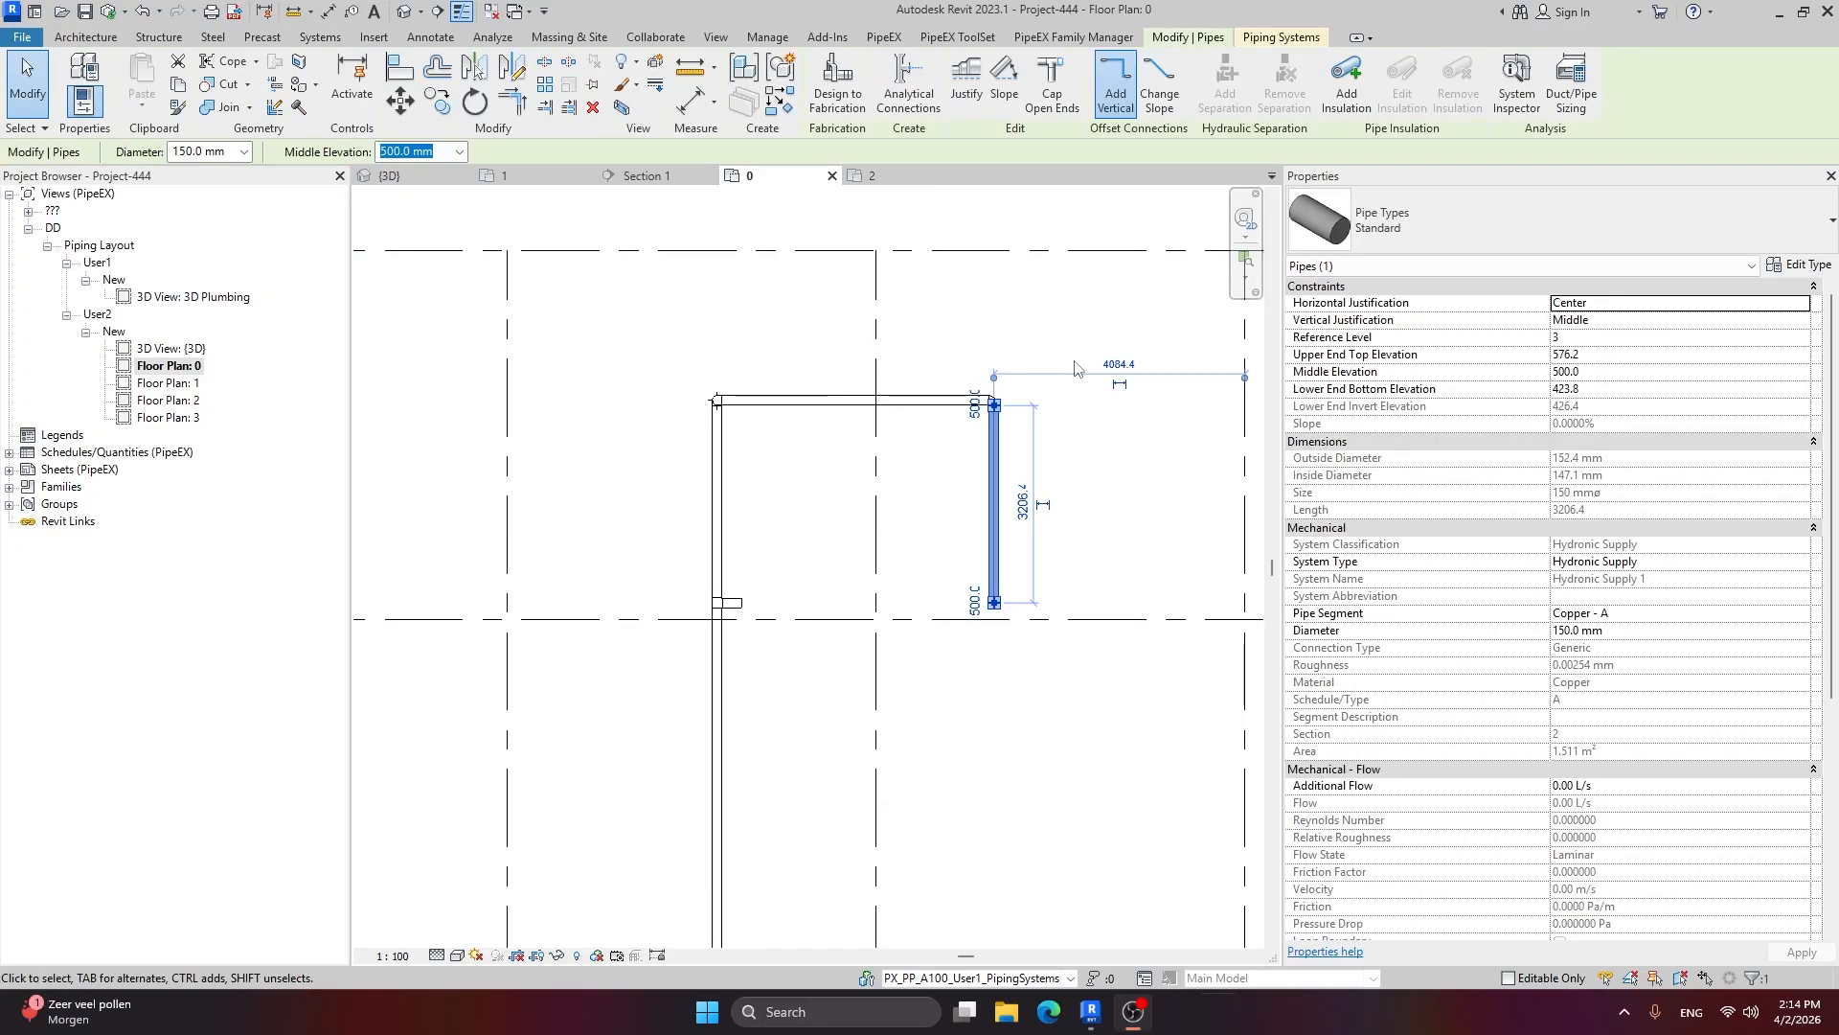
middle_click_drag(1075, 367, 888, 399)
scroll(875, 541, "up", 1)
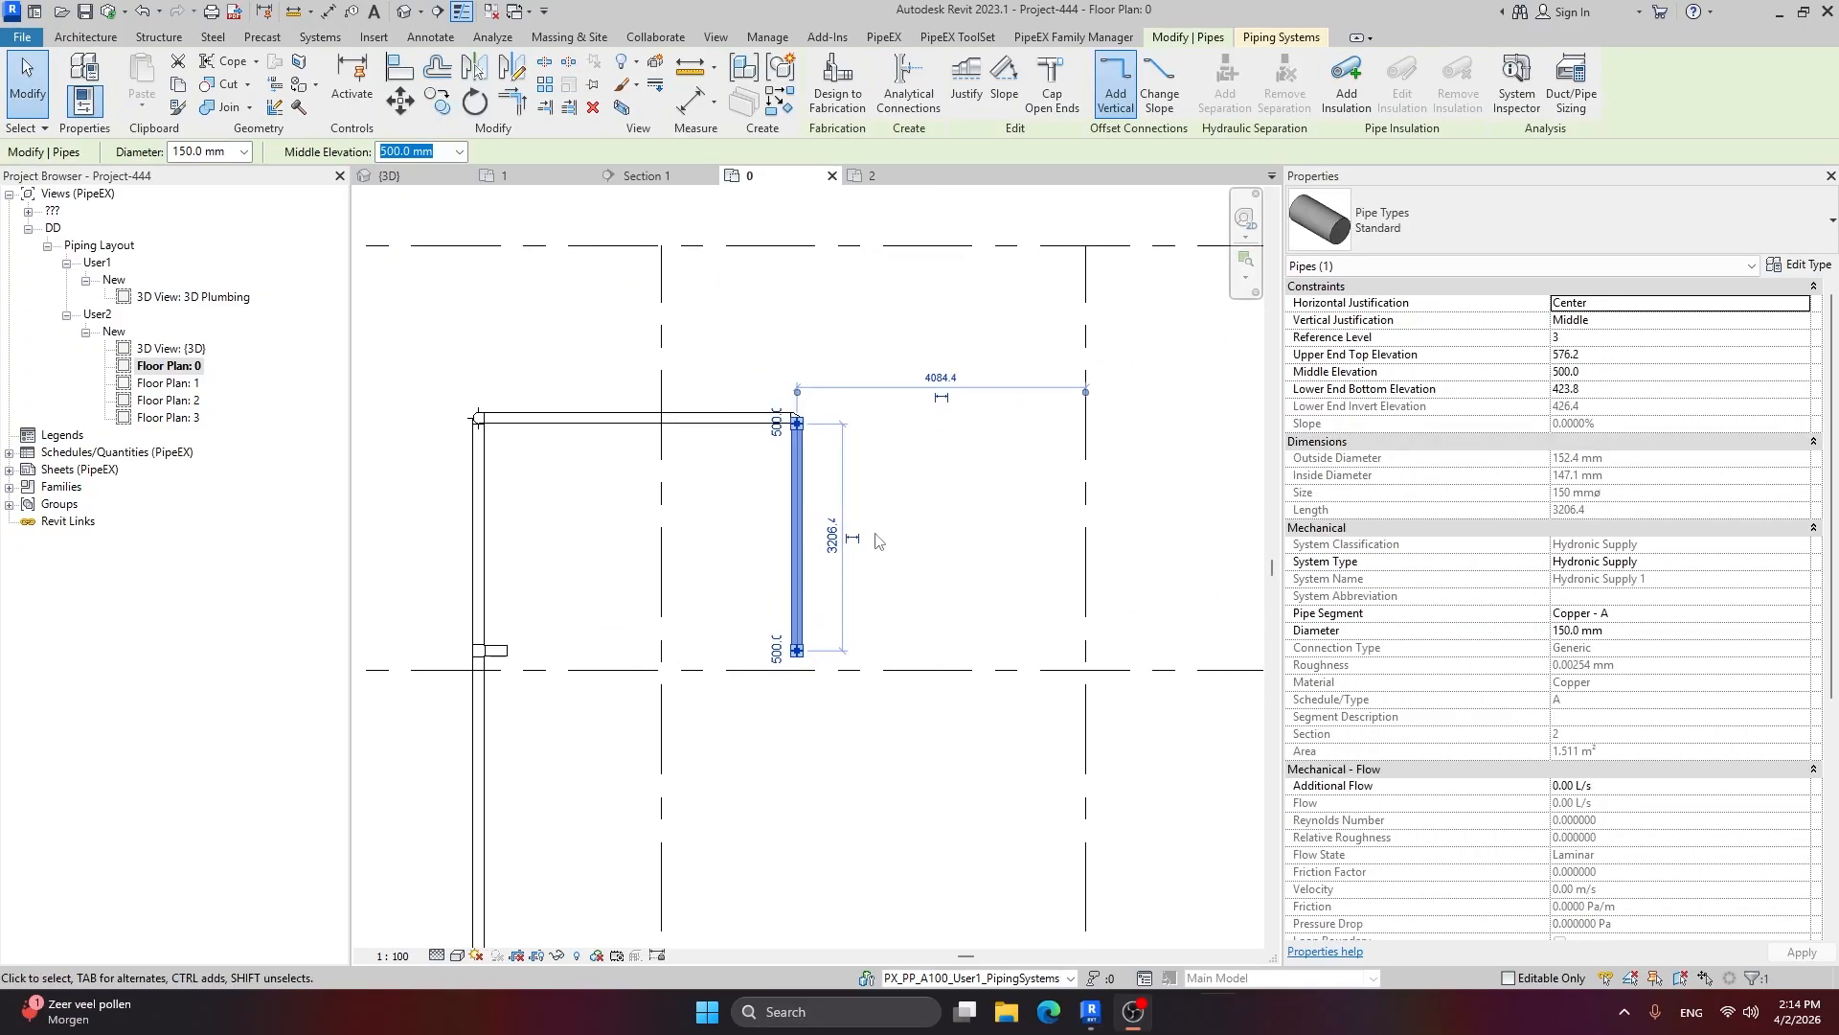
scroll(1602, 716, "down", 6)
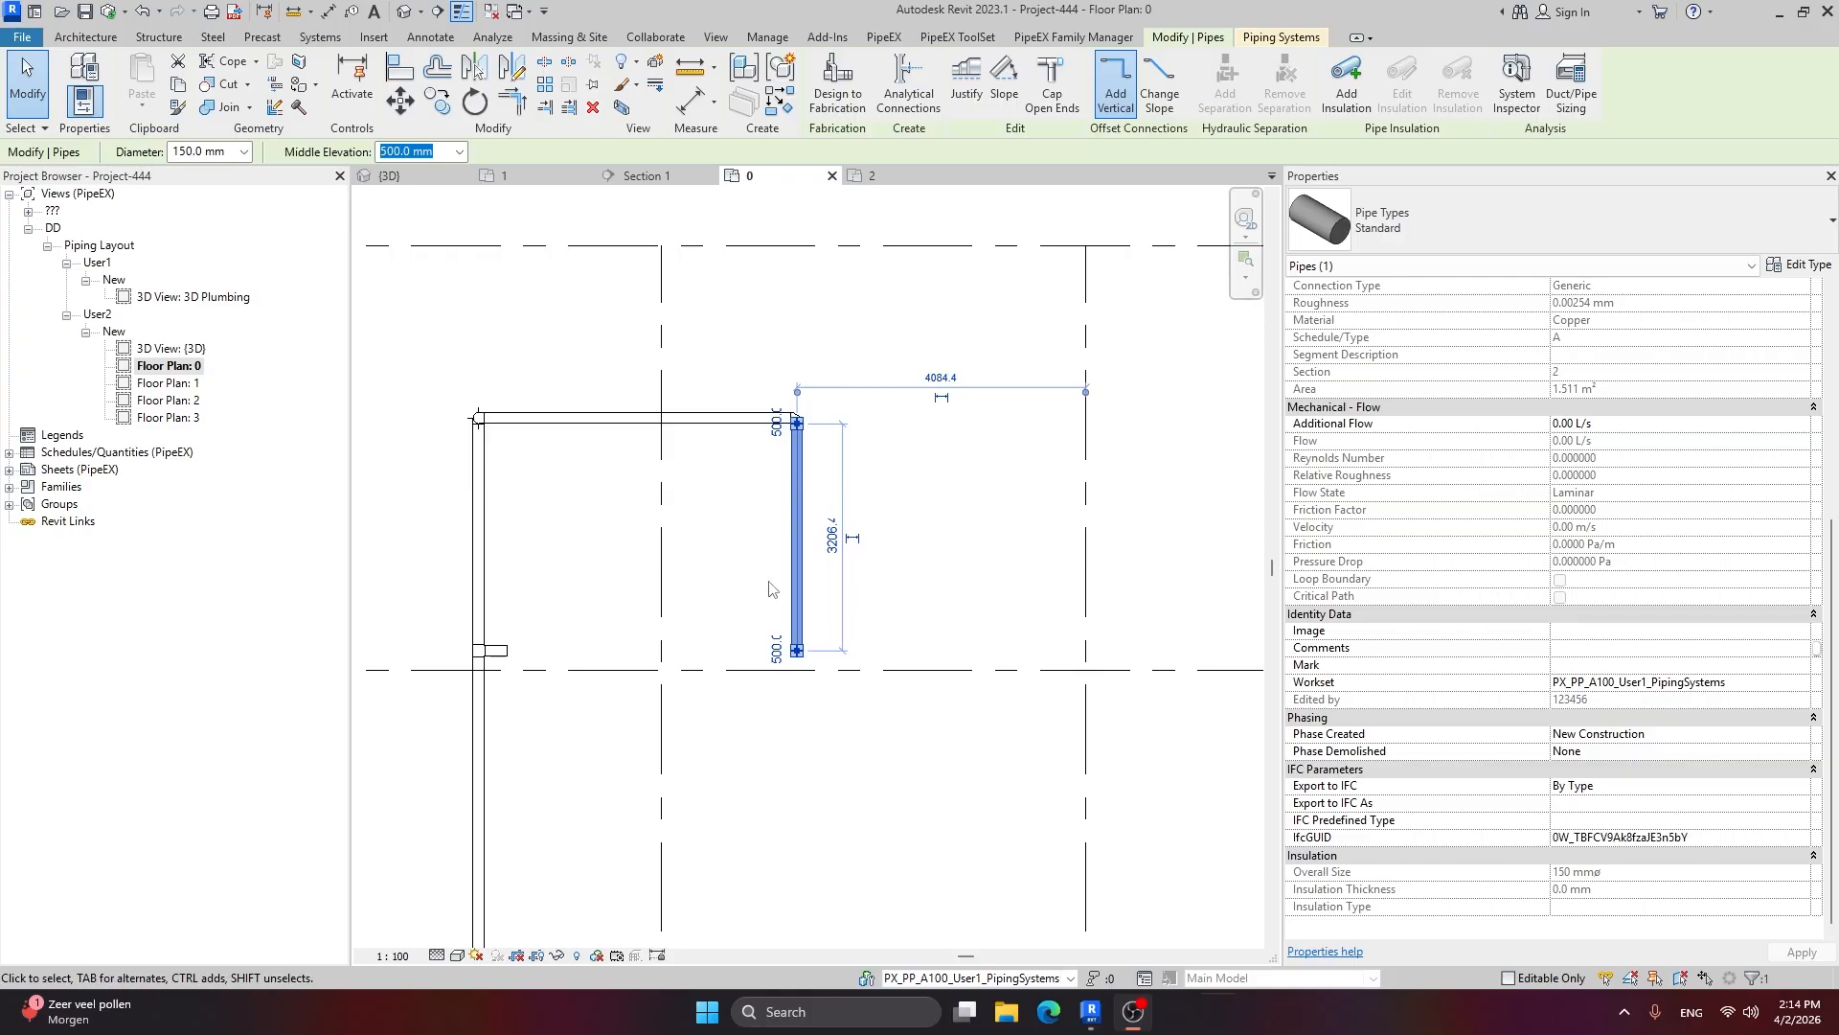
left_click(703, 419)
left_click(837, 450)
left_click_drag(853, 393, 760, 459)
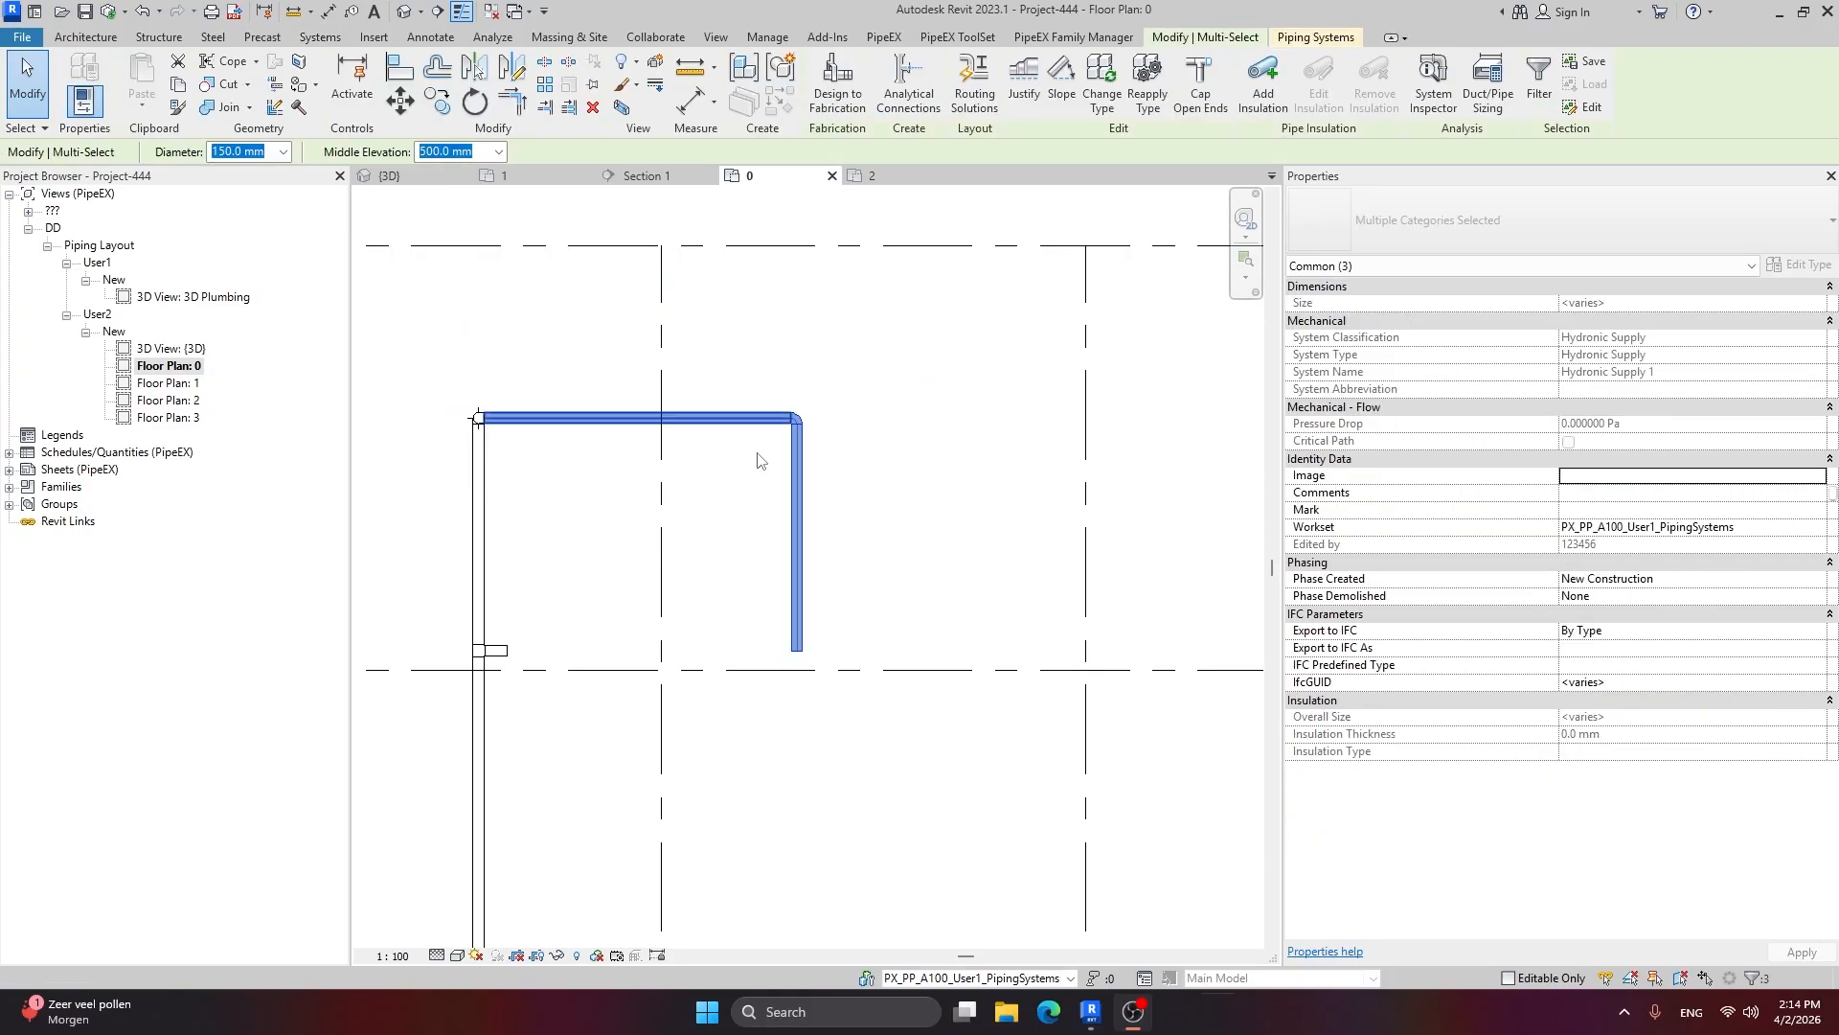
left_click(1686, 533)
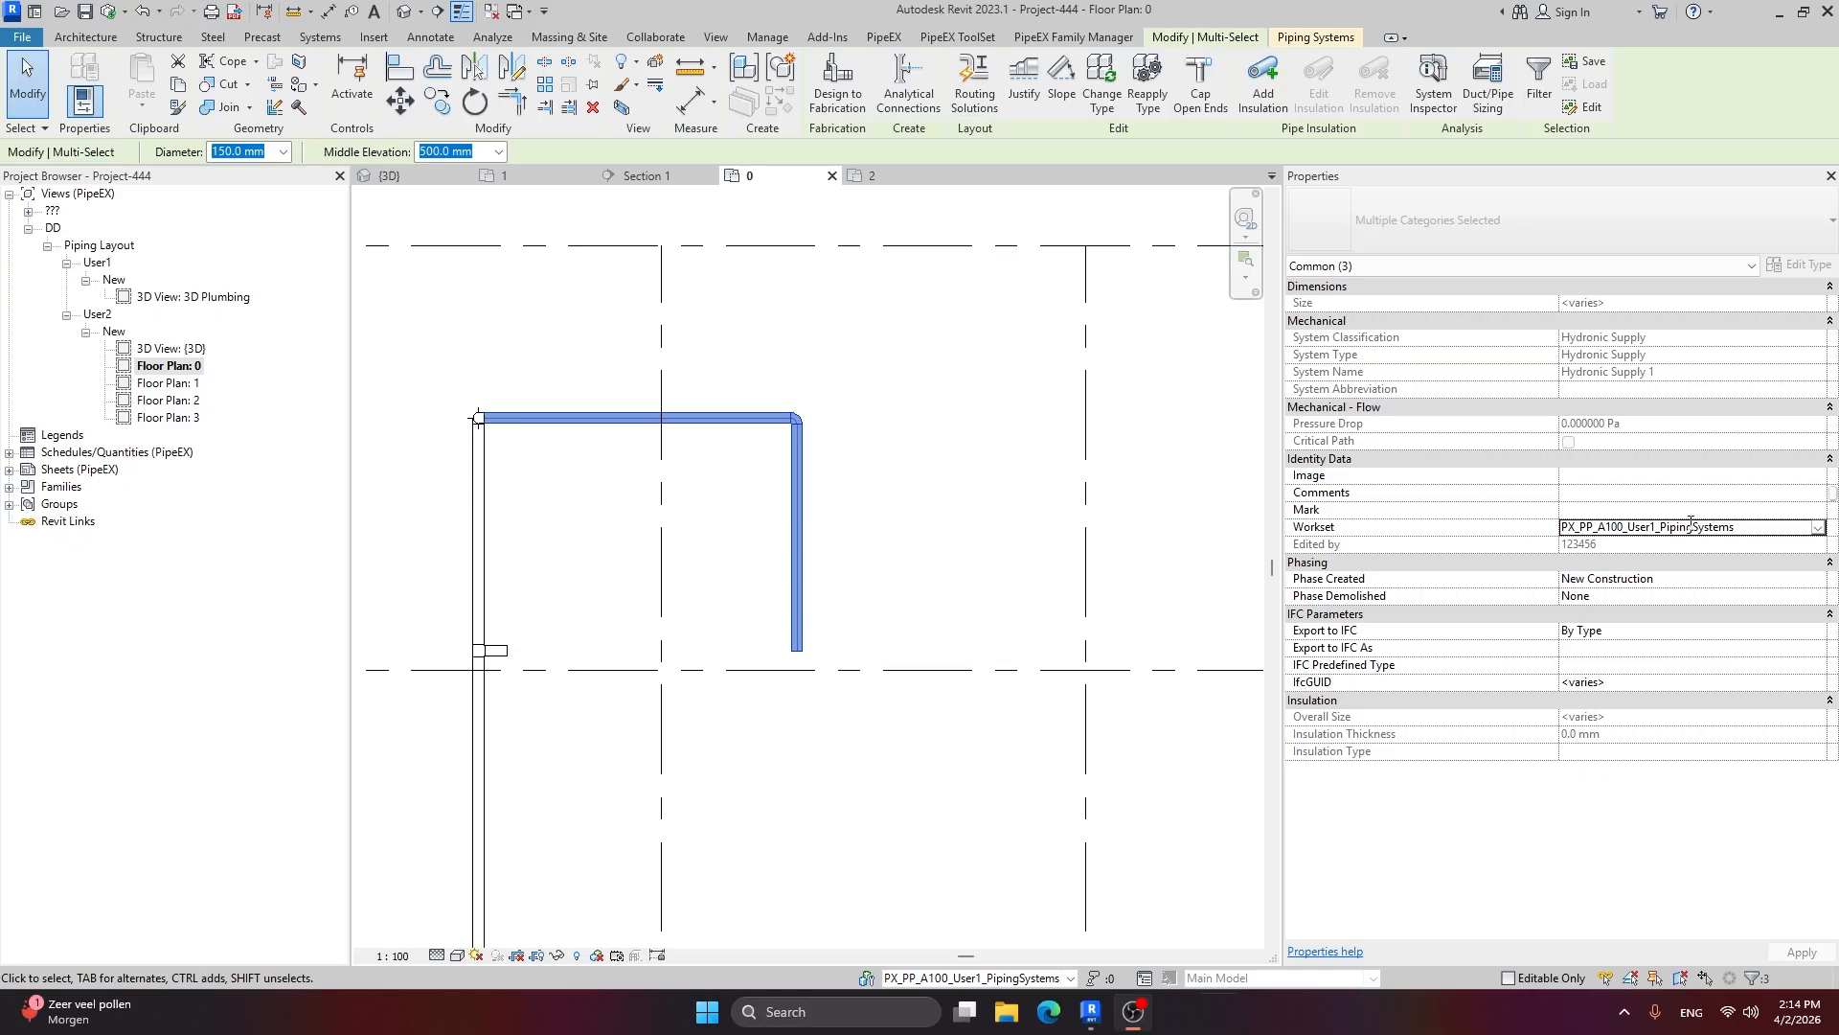
left_click(1818, 528)
scroll(1673, 575, "down", 2)
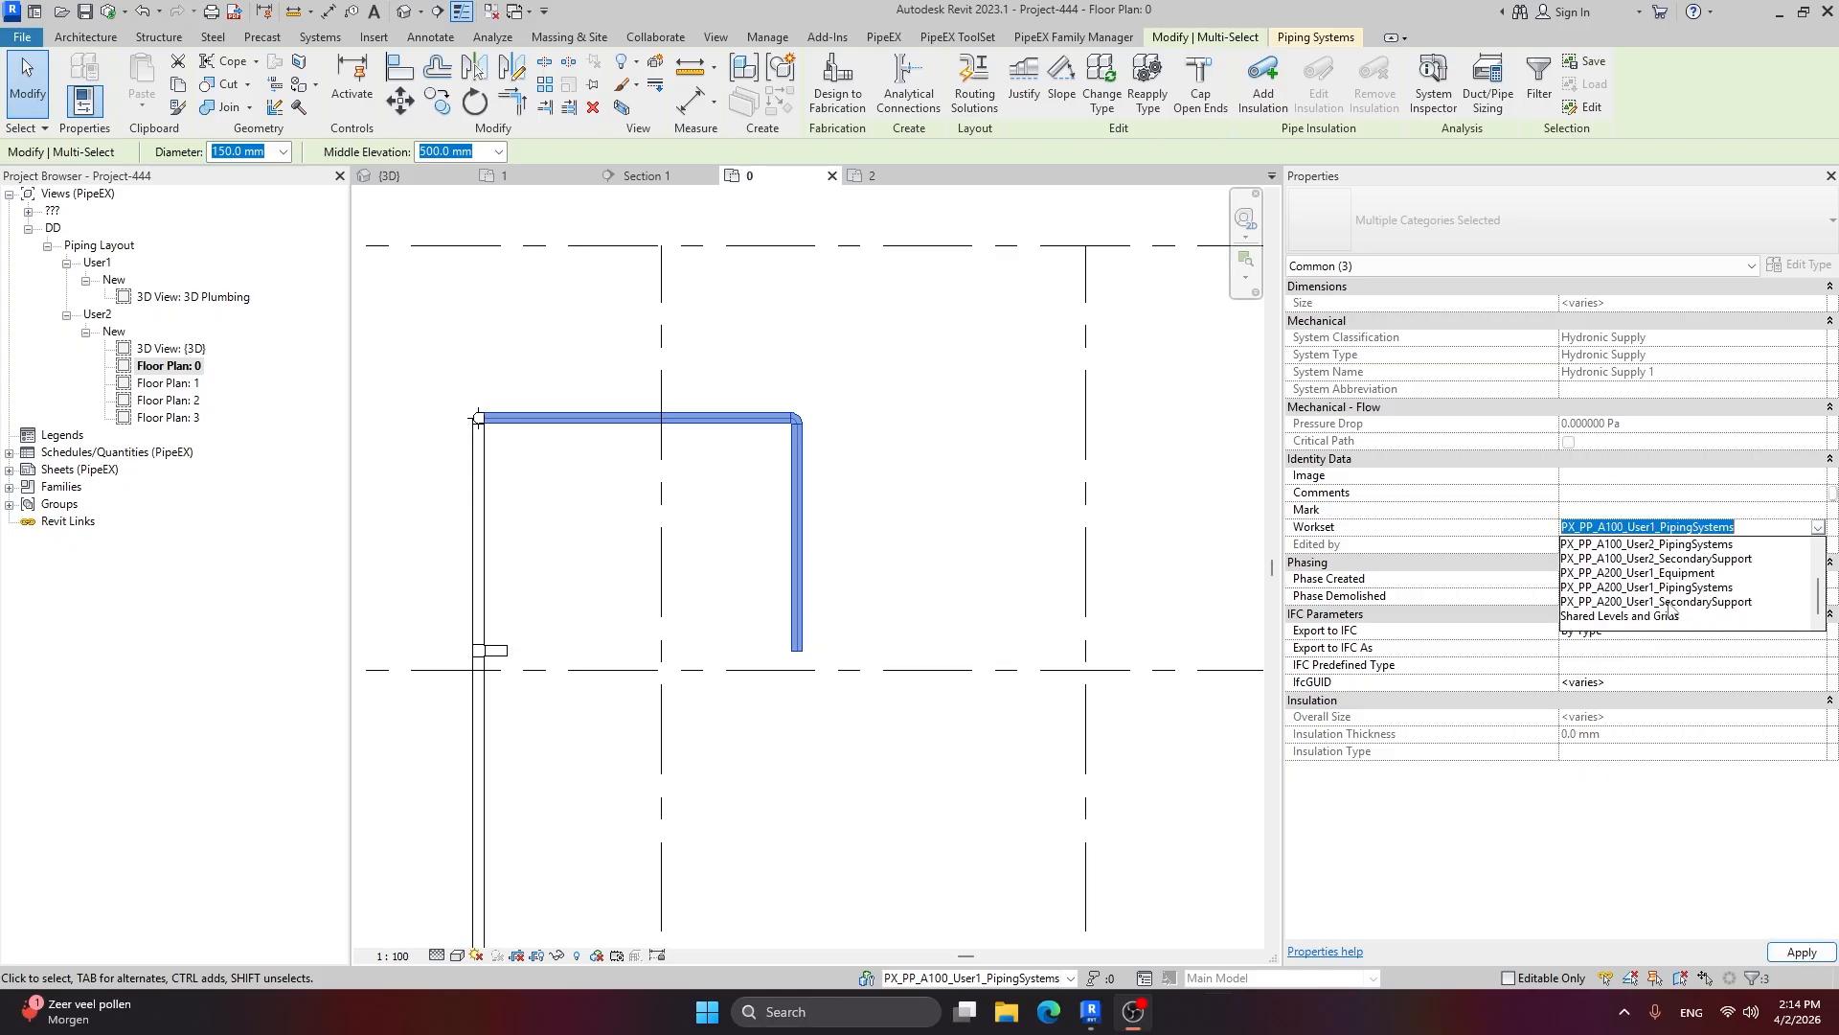
left_click(1688, 587)
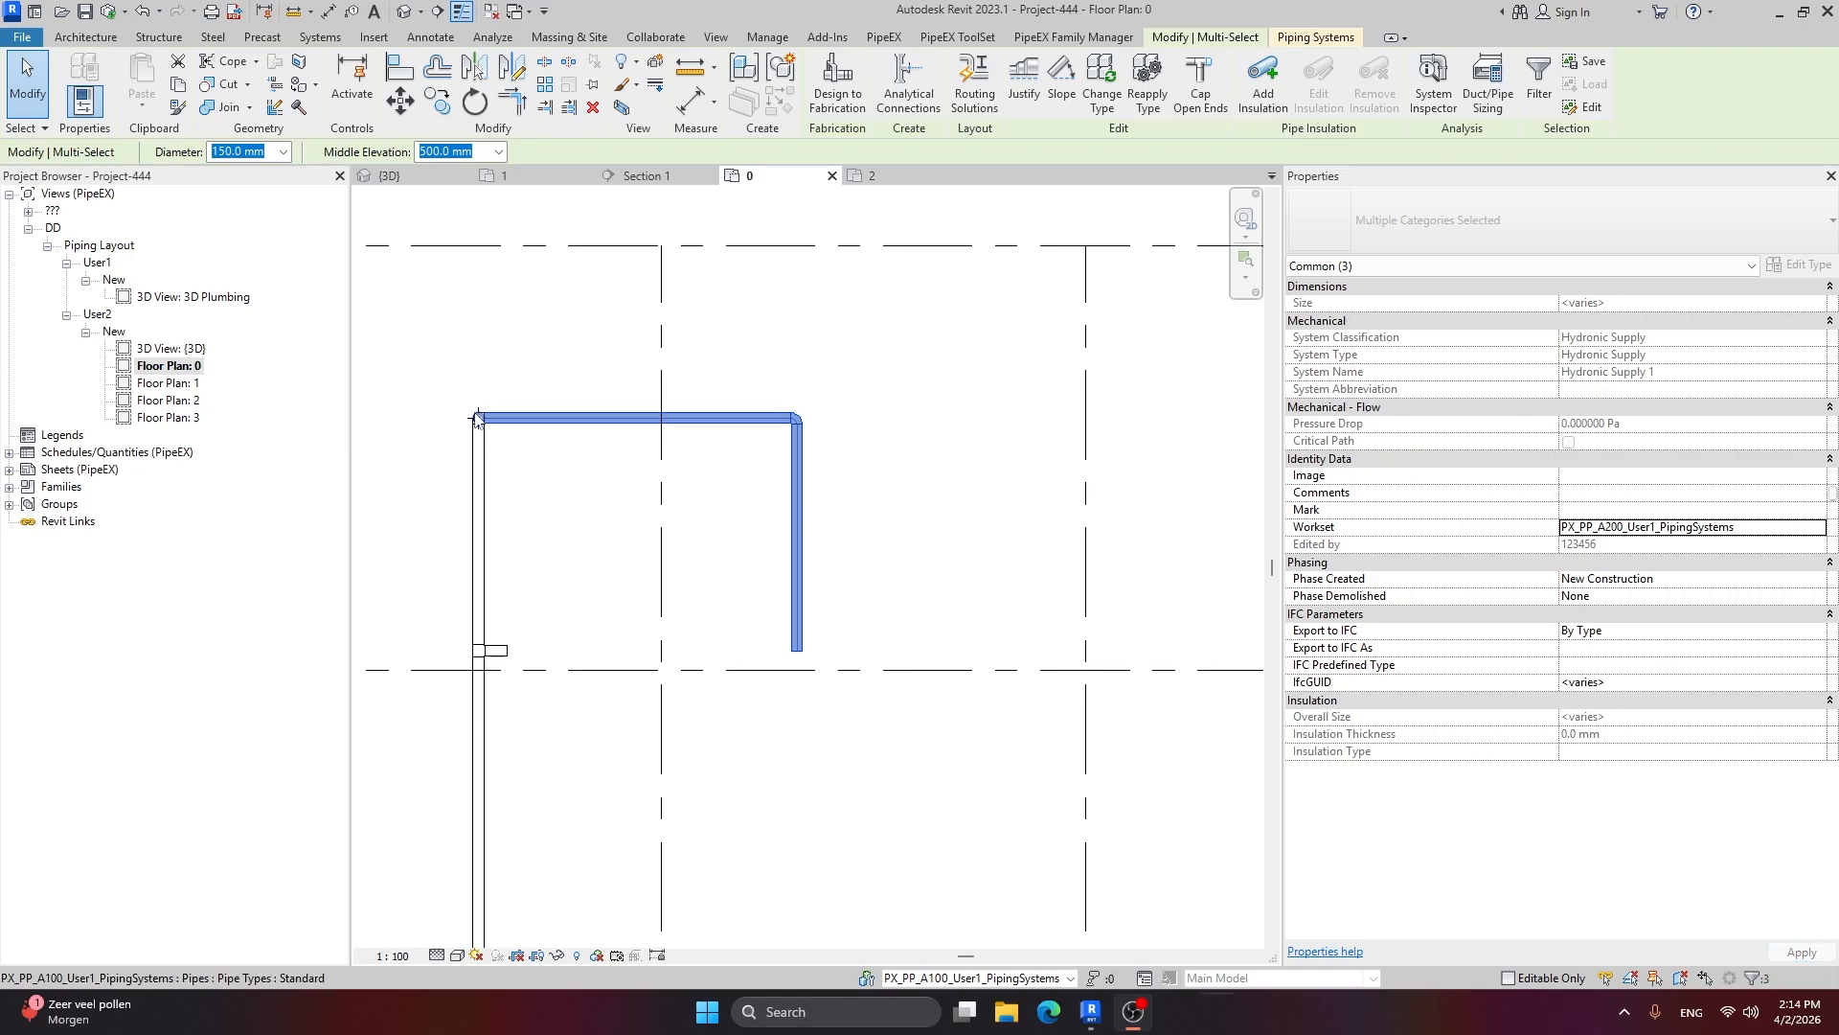
Step: Assign the pipe between the tee and the level 3 riser, together with its end elbow, to the PX_PP_A200_User1_PipingSystems workset
left_click(505, 442)
left_click(482, 438)
scroll(1518, 498, "down", 5)
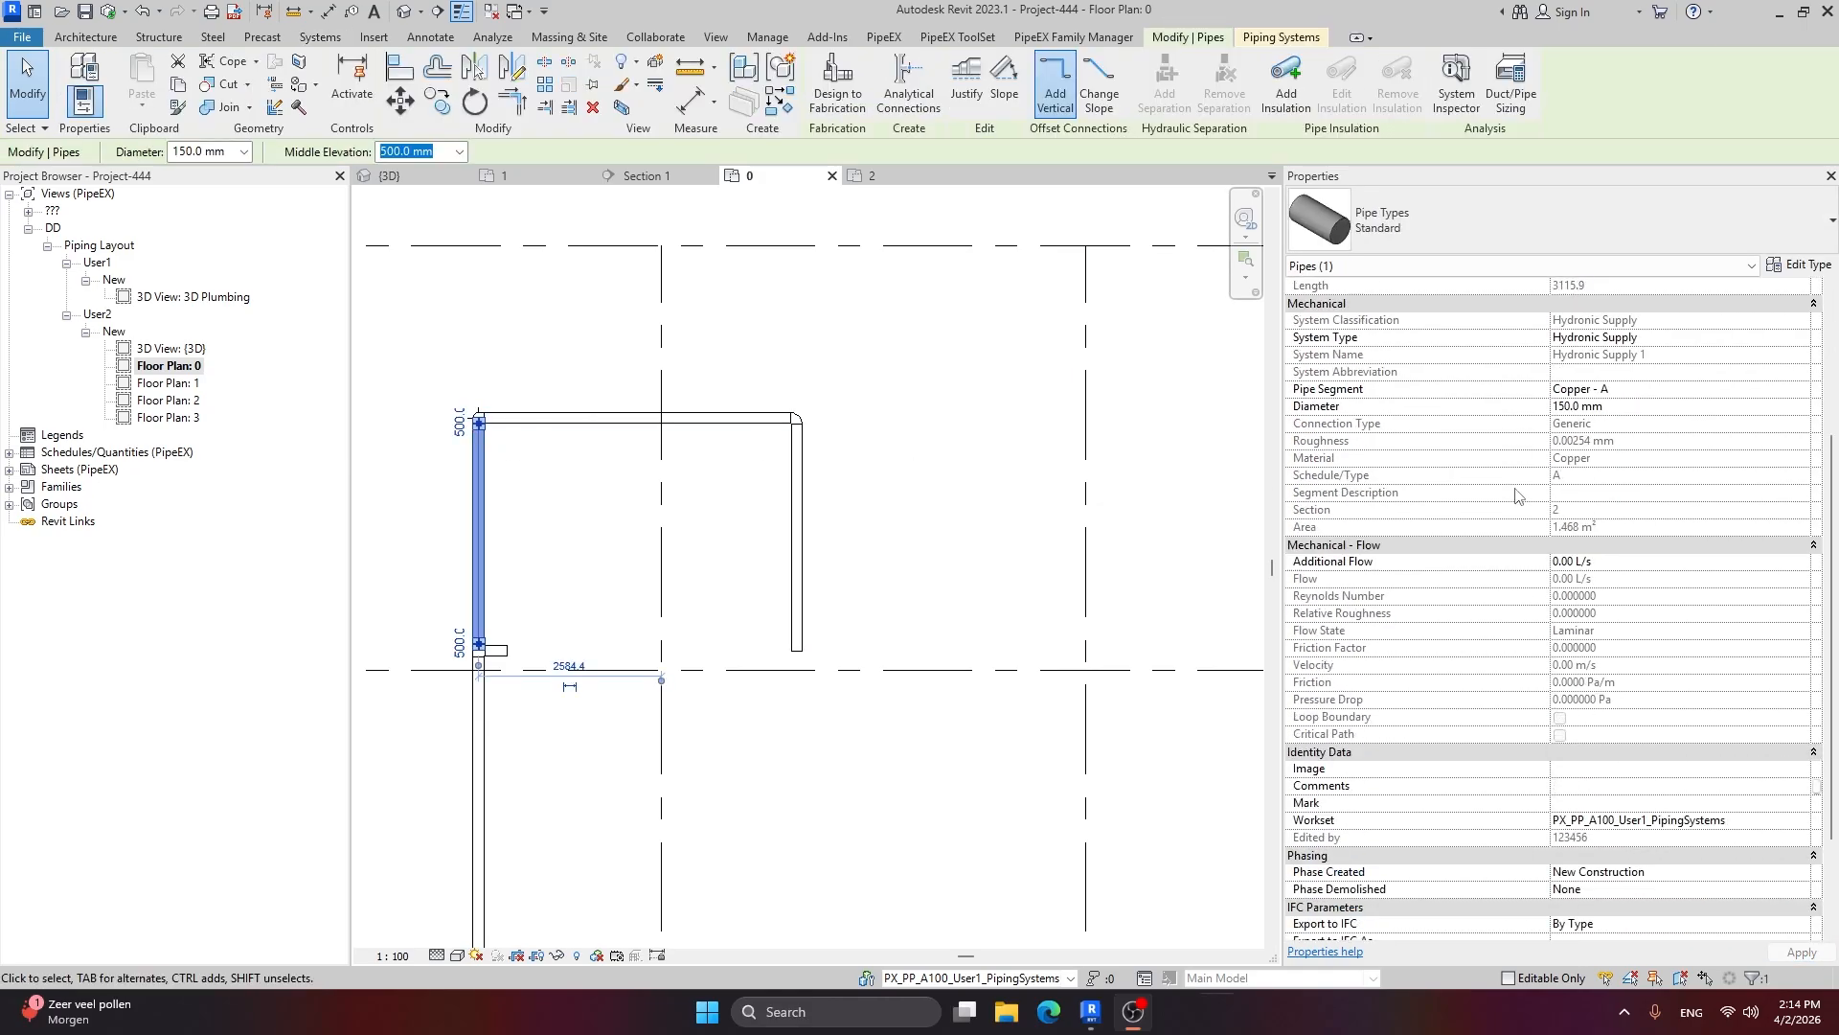
scroll(1072, 410, "up", 1)
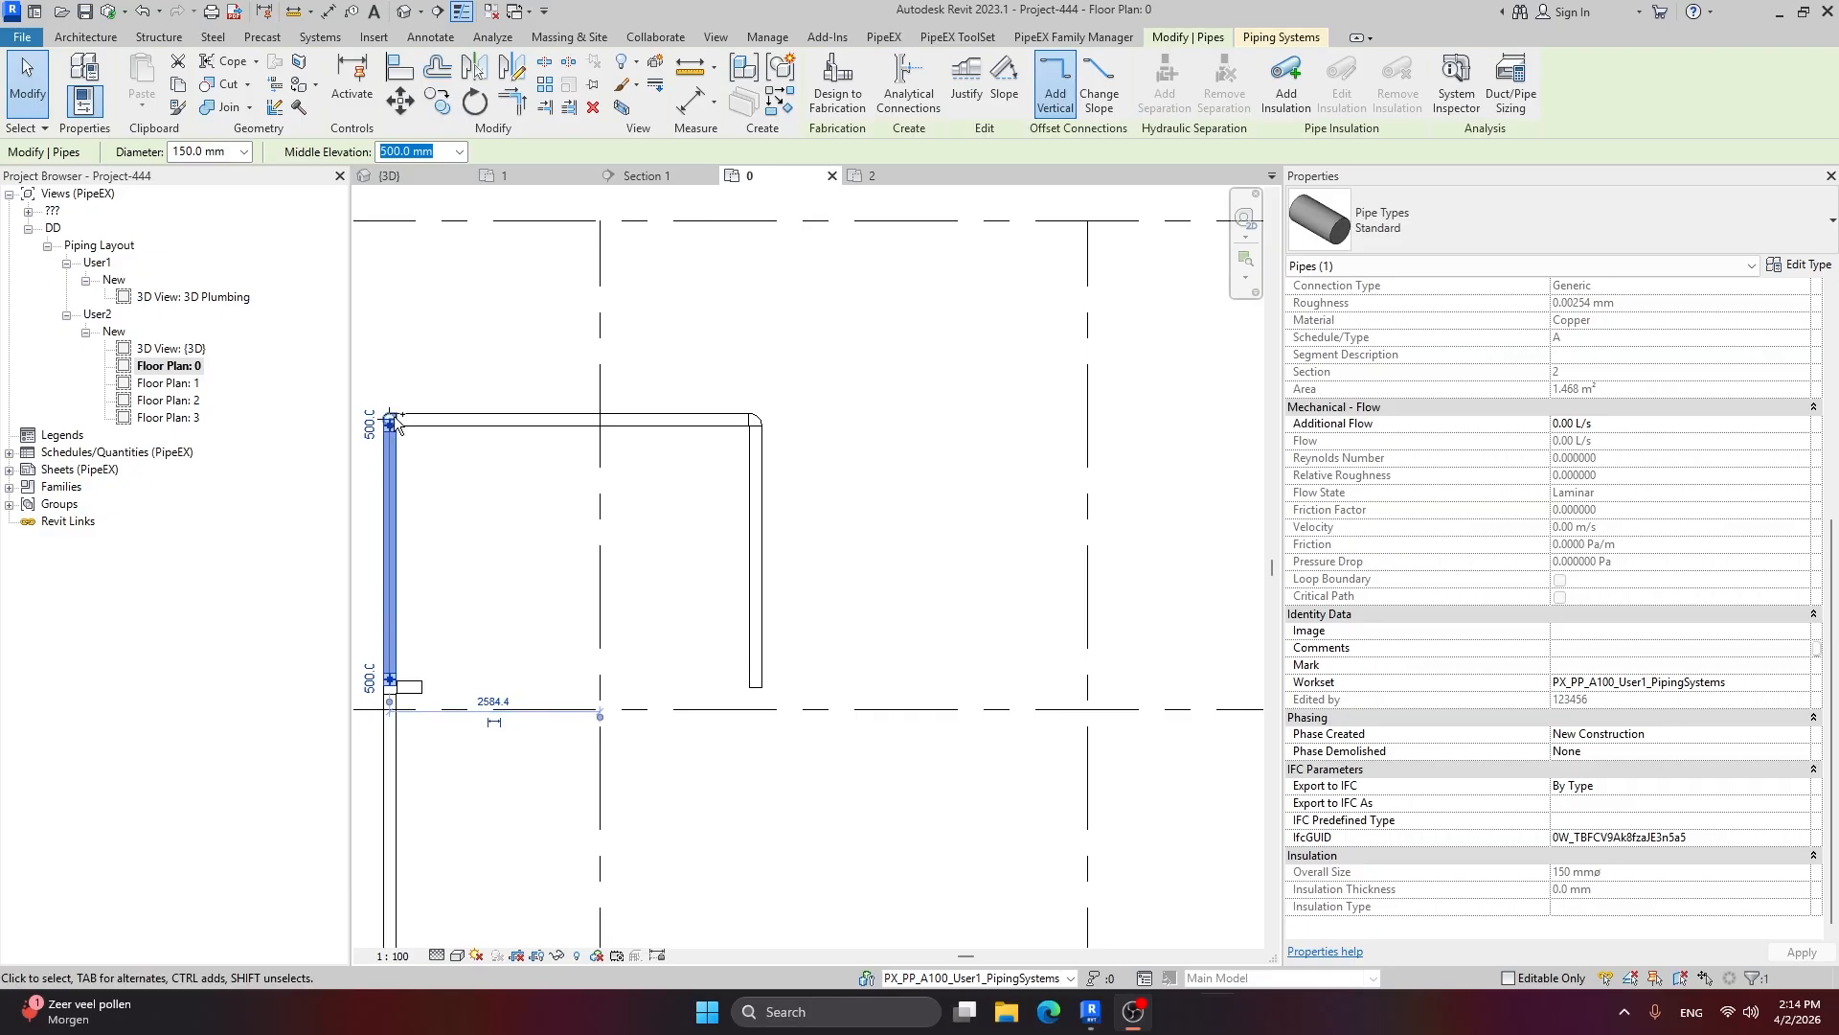
scroll(449, 417, "up", 3)
middle_click_drag(479, 450, 939, 495)
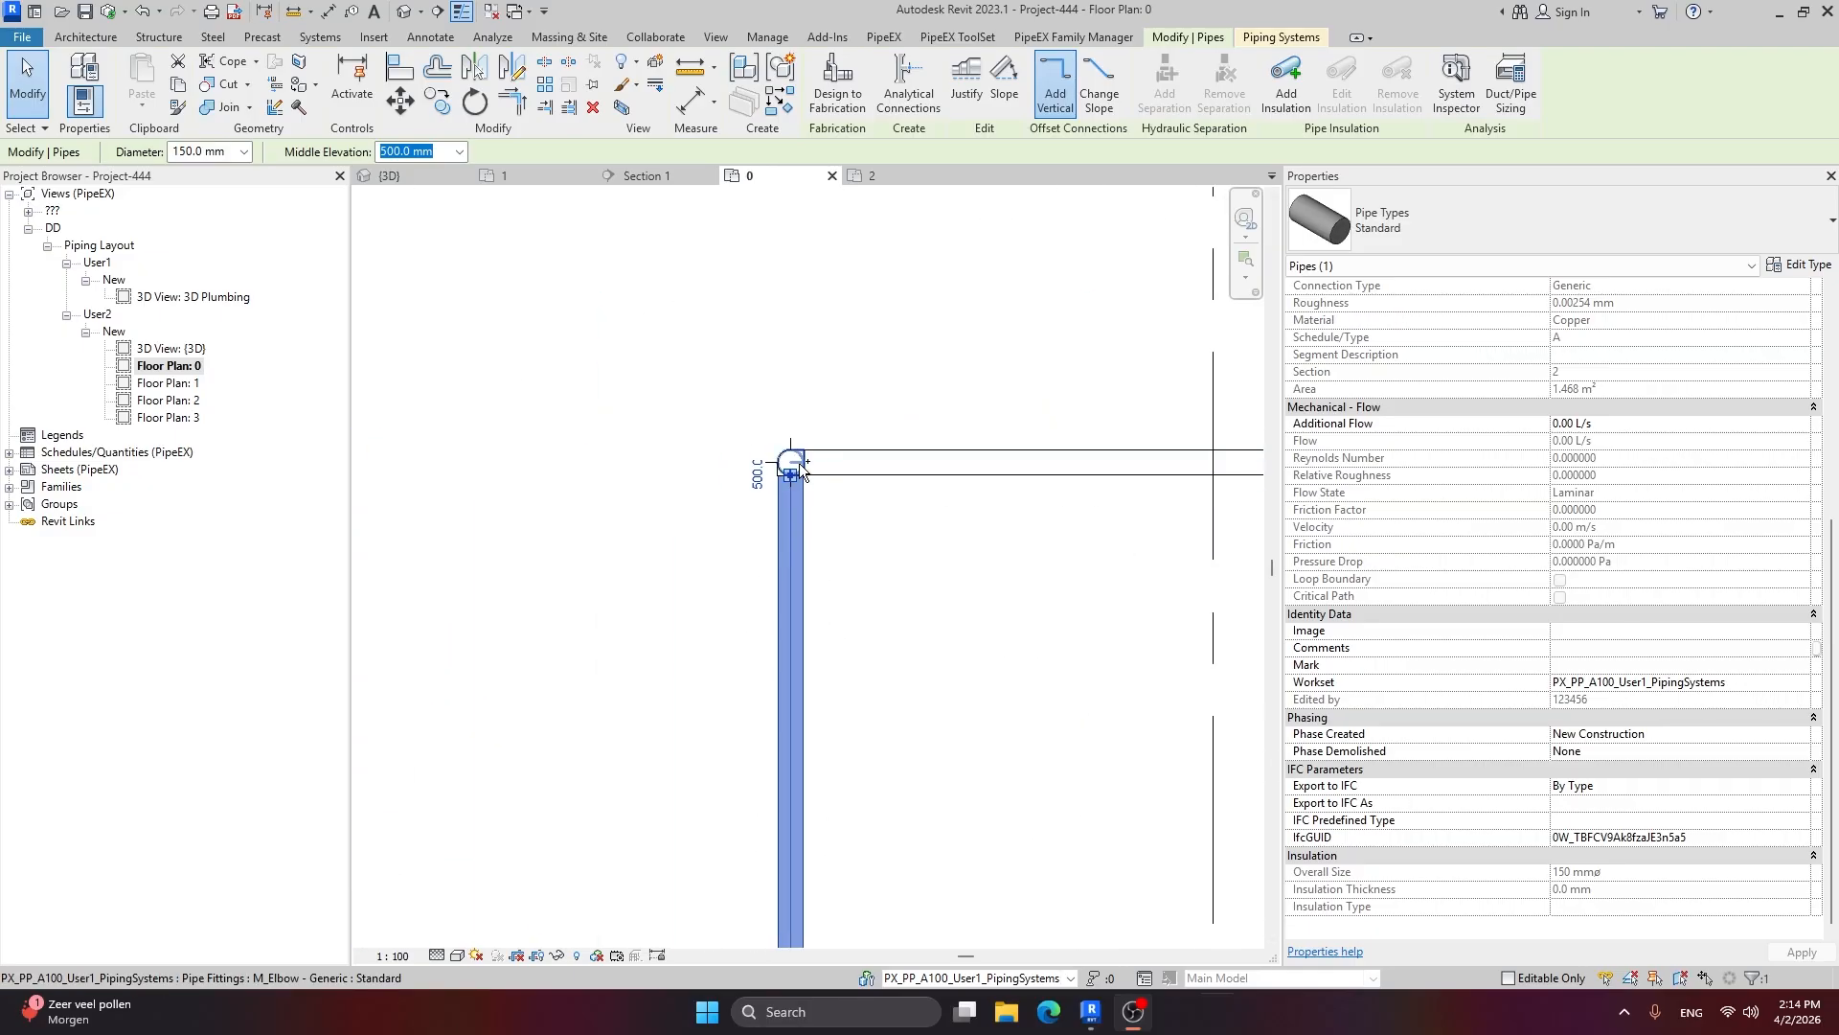
left_click(793, 468, "ctrl")
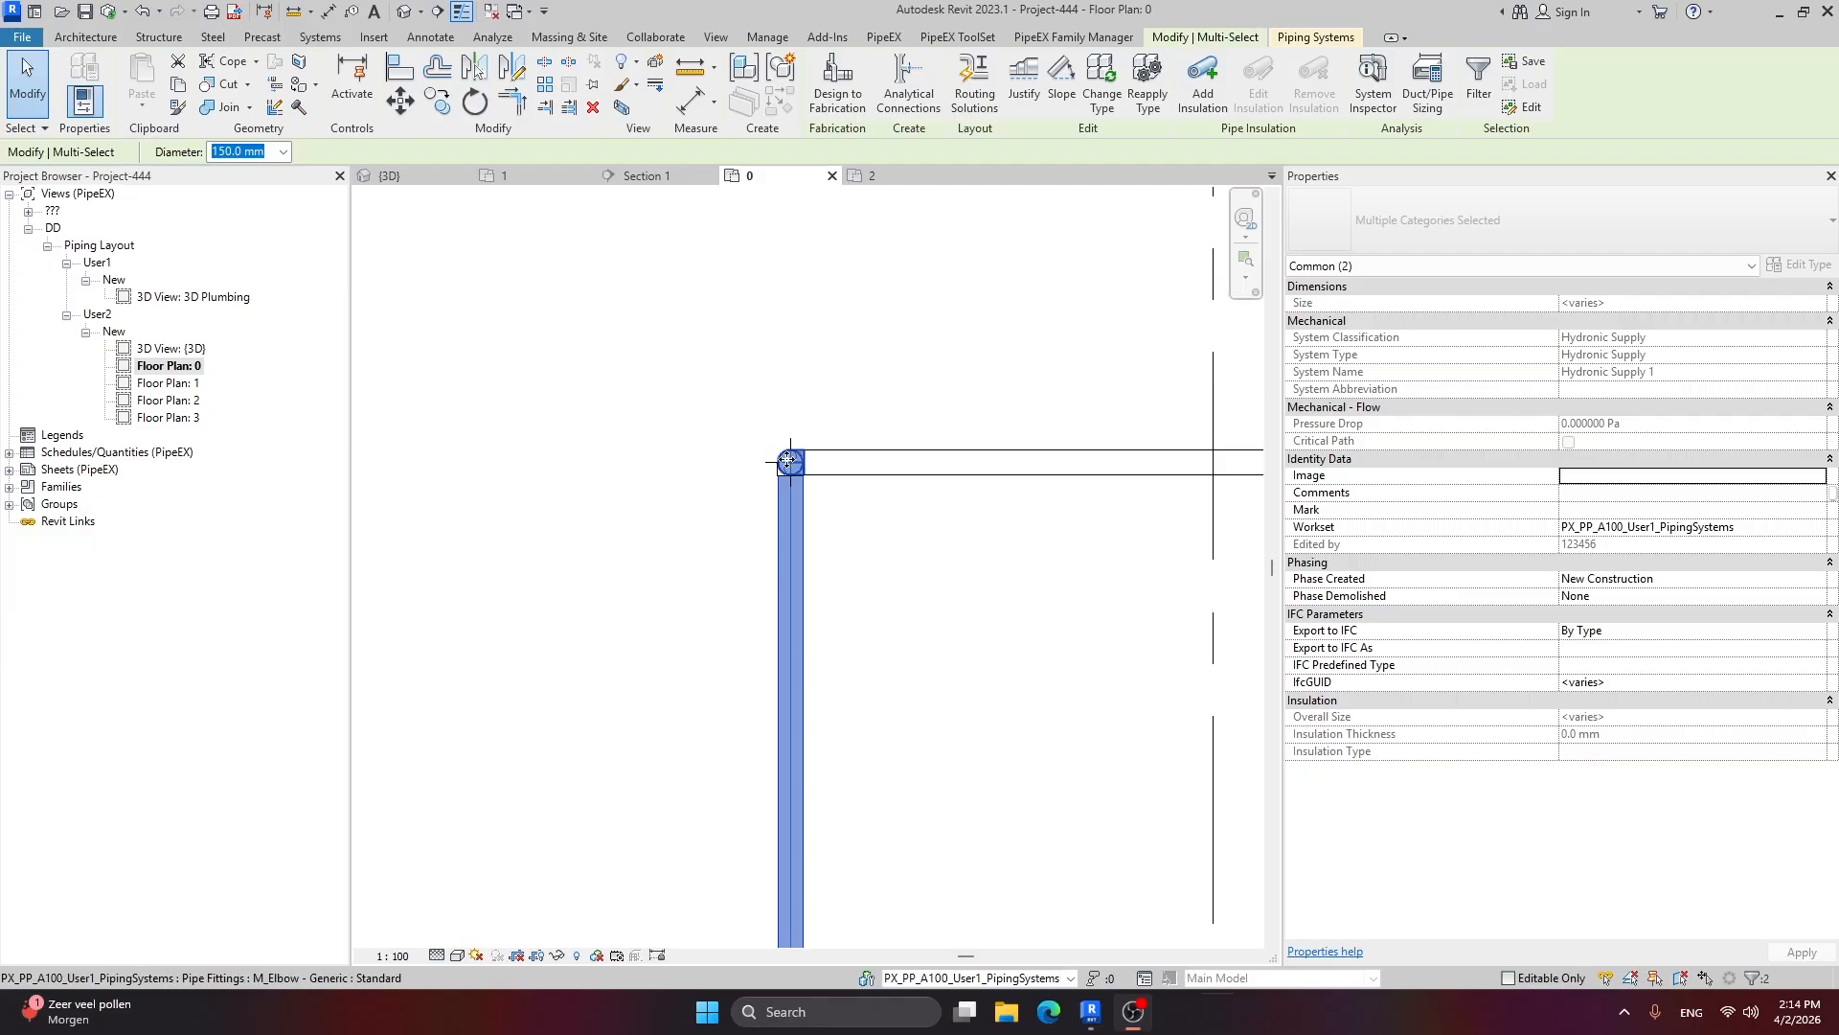
scroll(772, 471, "up", 2)
scroll(772, 470, "up", 1)
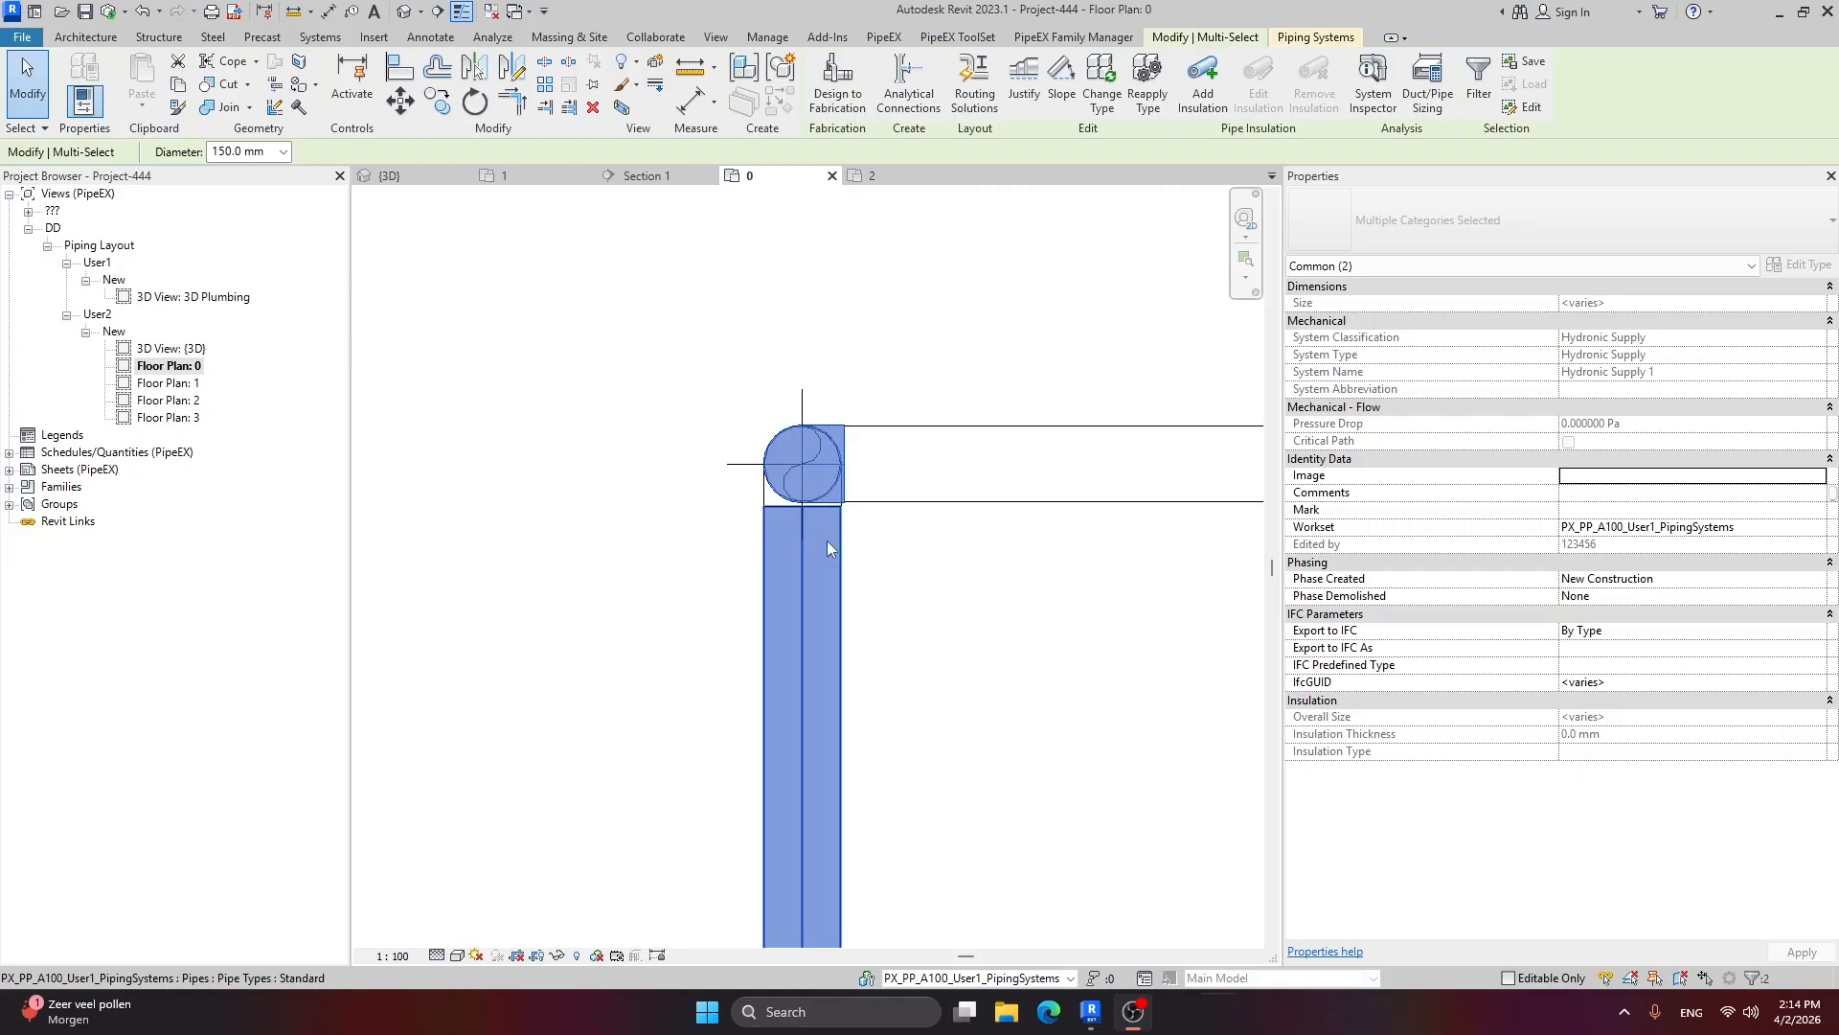
scroll(825, 540, "down", 3)
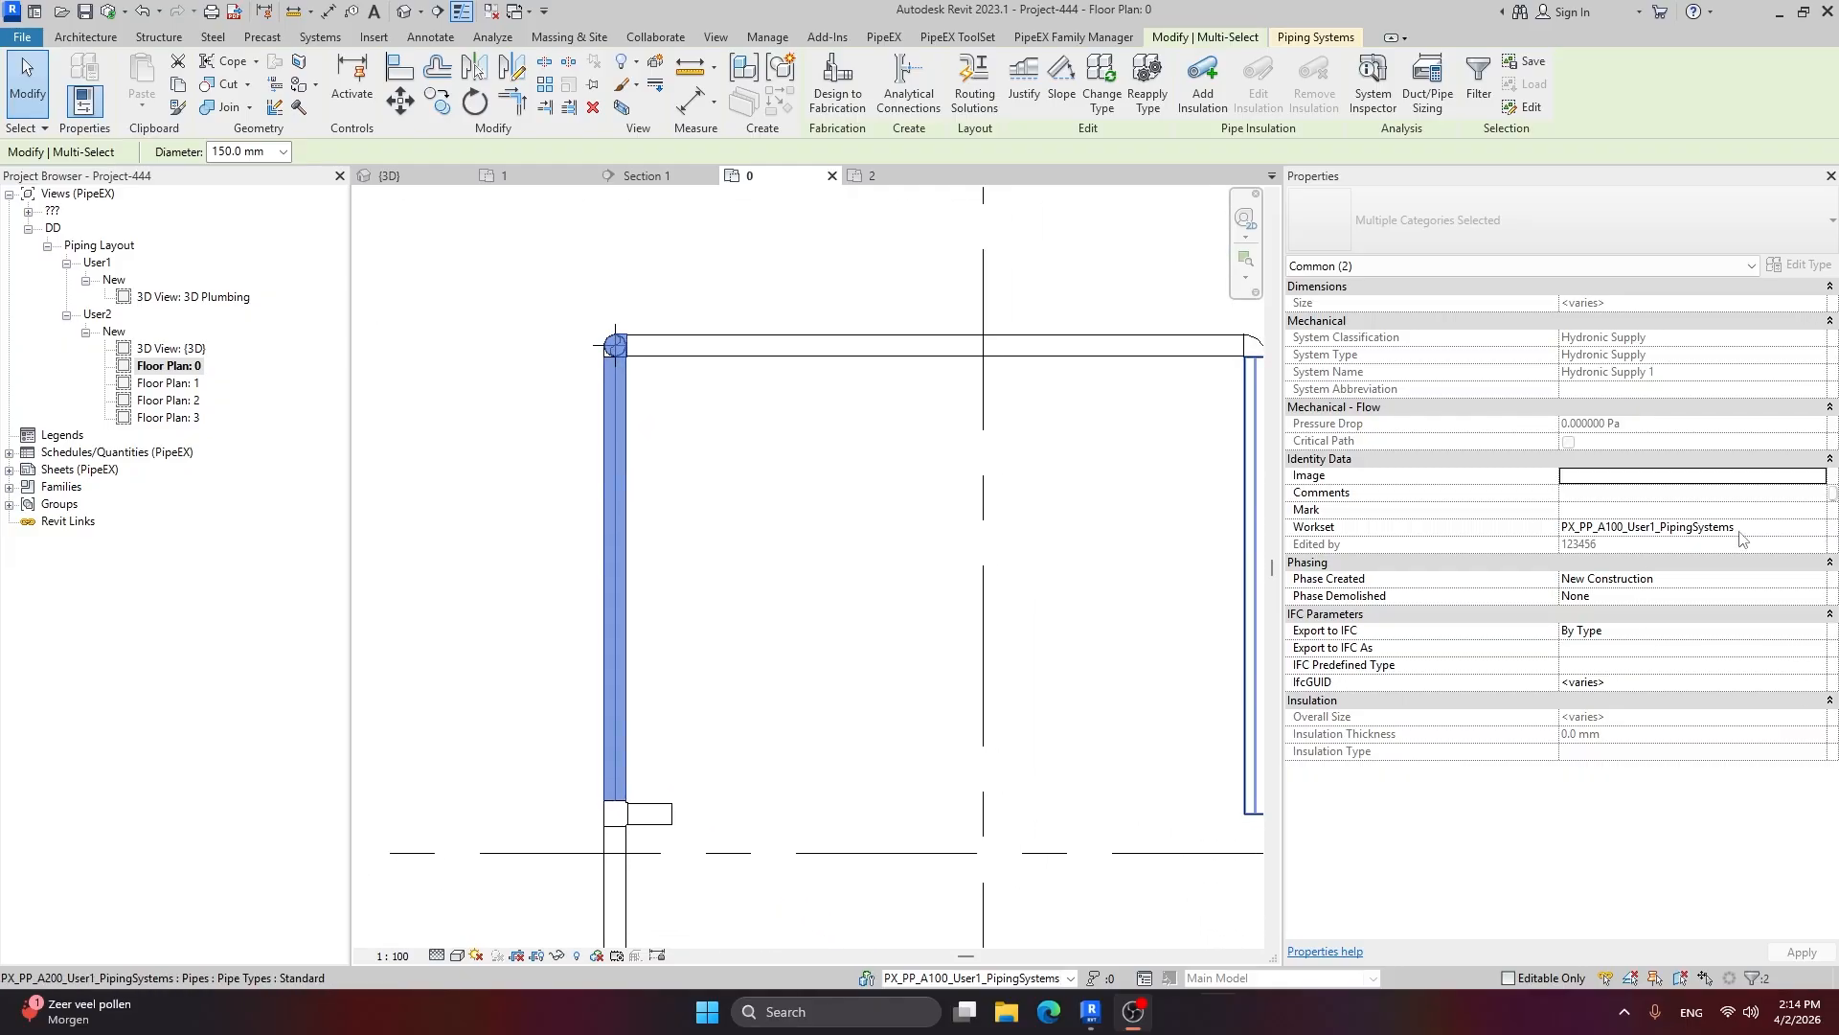
left_click(1801, 527)
left_click(1818, 528)
scroll(1680, 661, "down", 2)
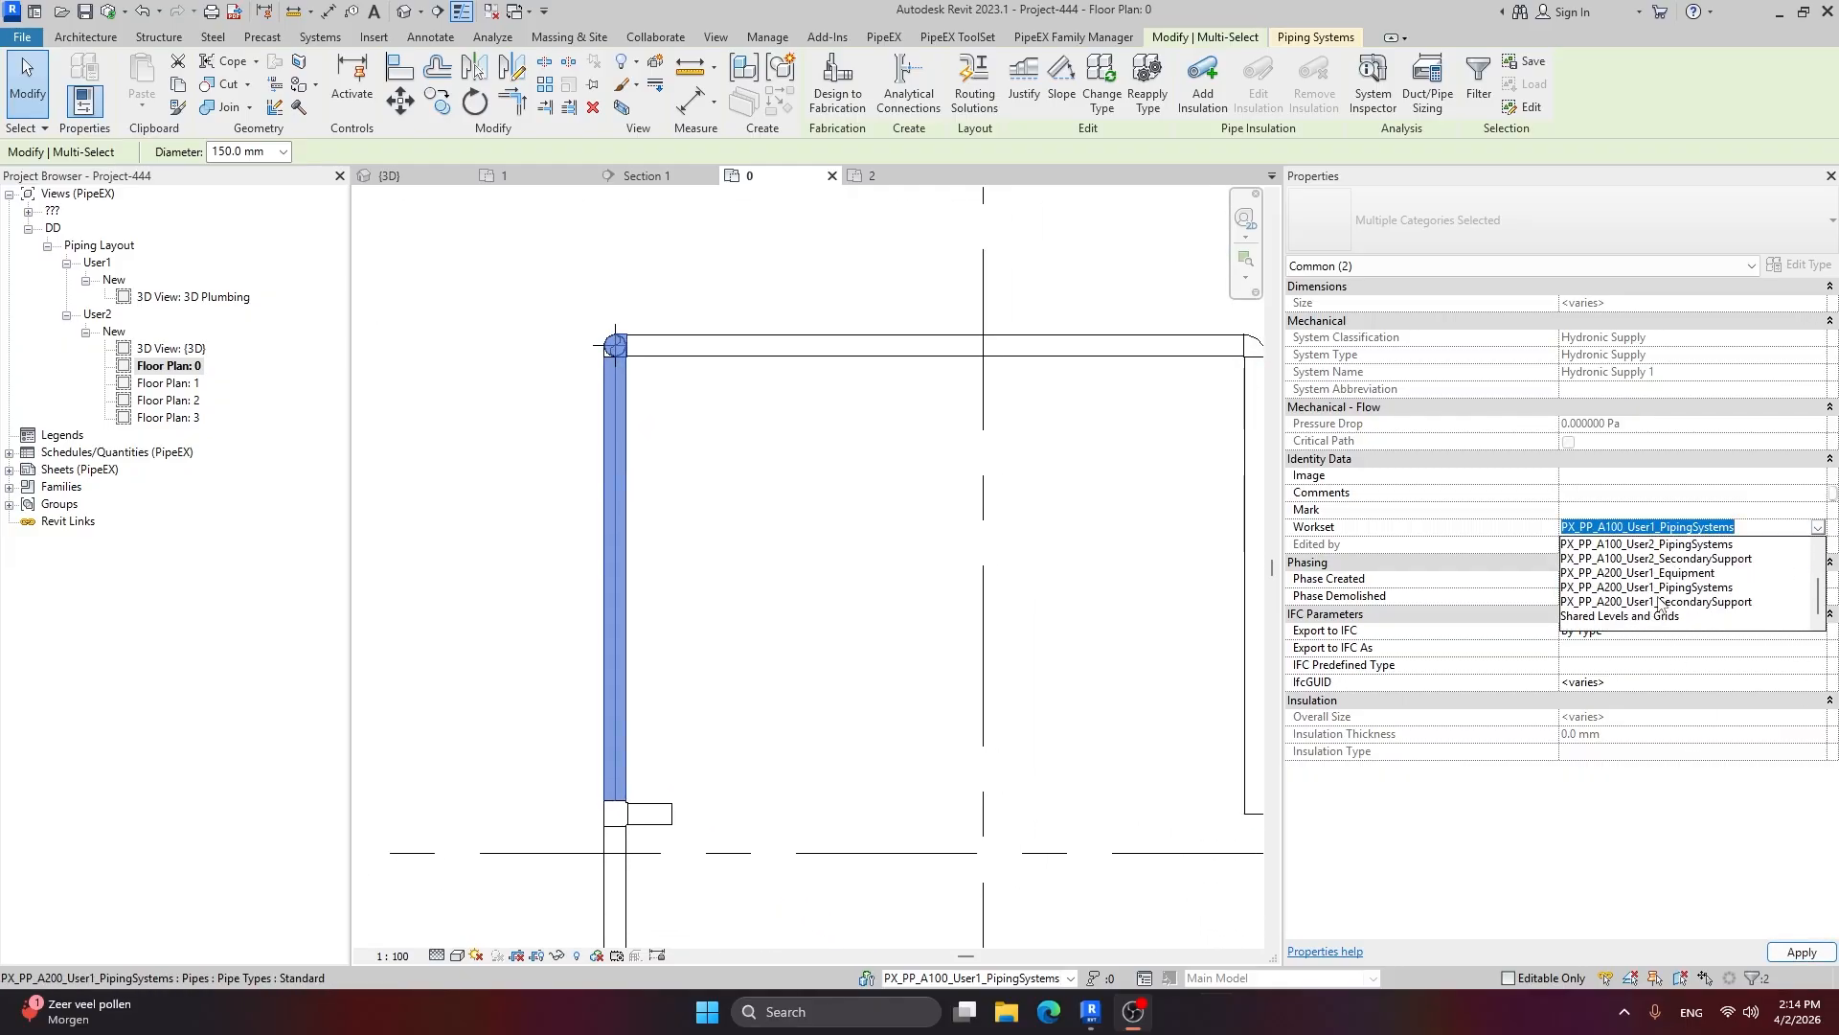
left_click(1703, 588)
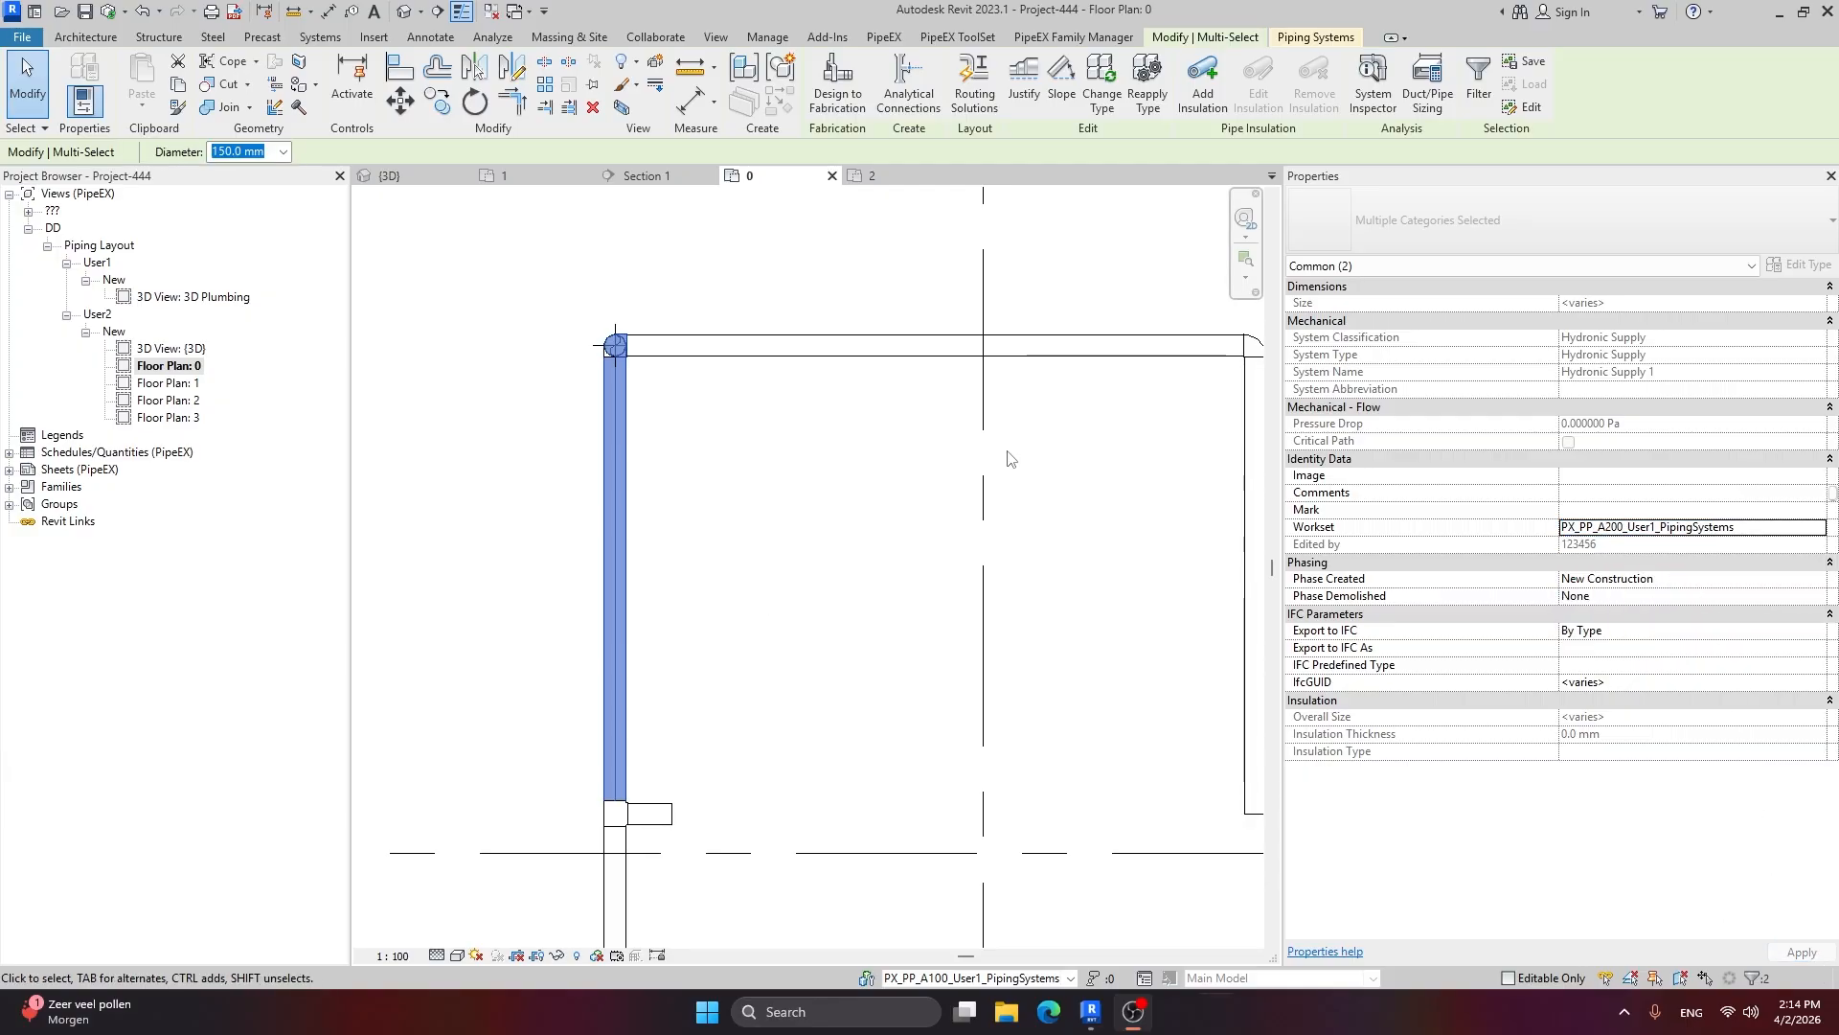
left_click(1052, 465)
Step: Start a new 150 mm pipe with reference level 1 and a middle elevation of 500 mm
scroll(767, 537, "down", 7)
middle_click_drag(839, 714, 863, 582)
scroll(881, 536, "up", 3)
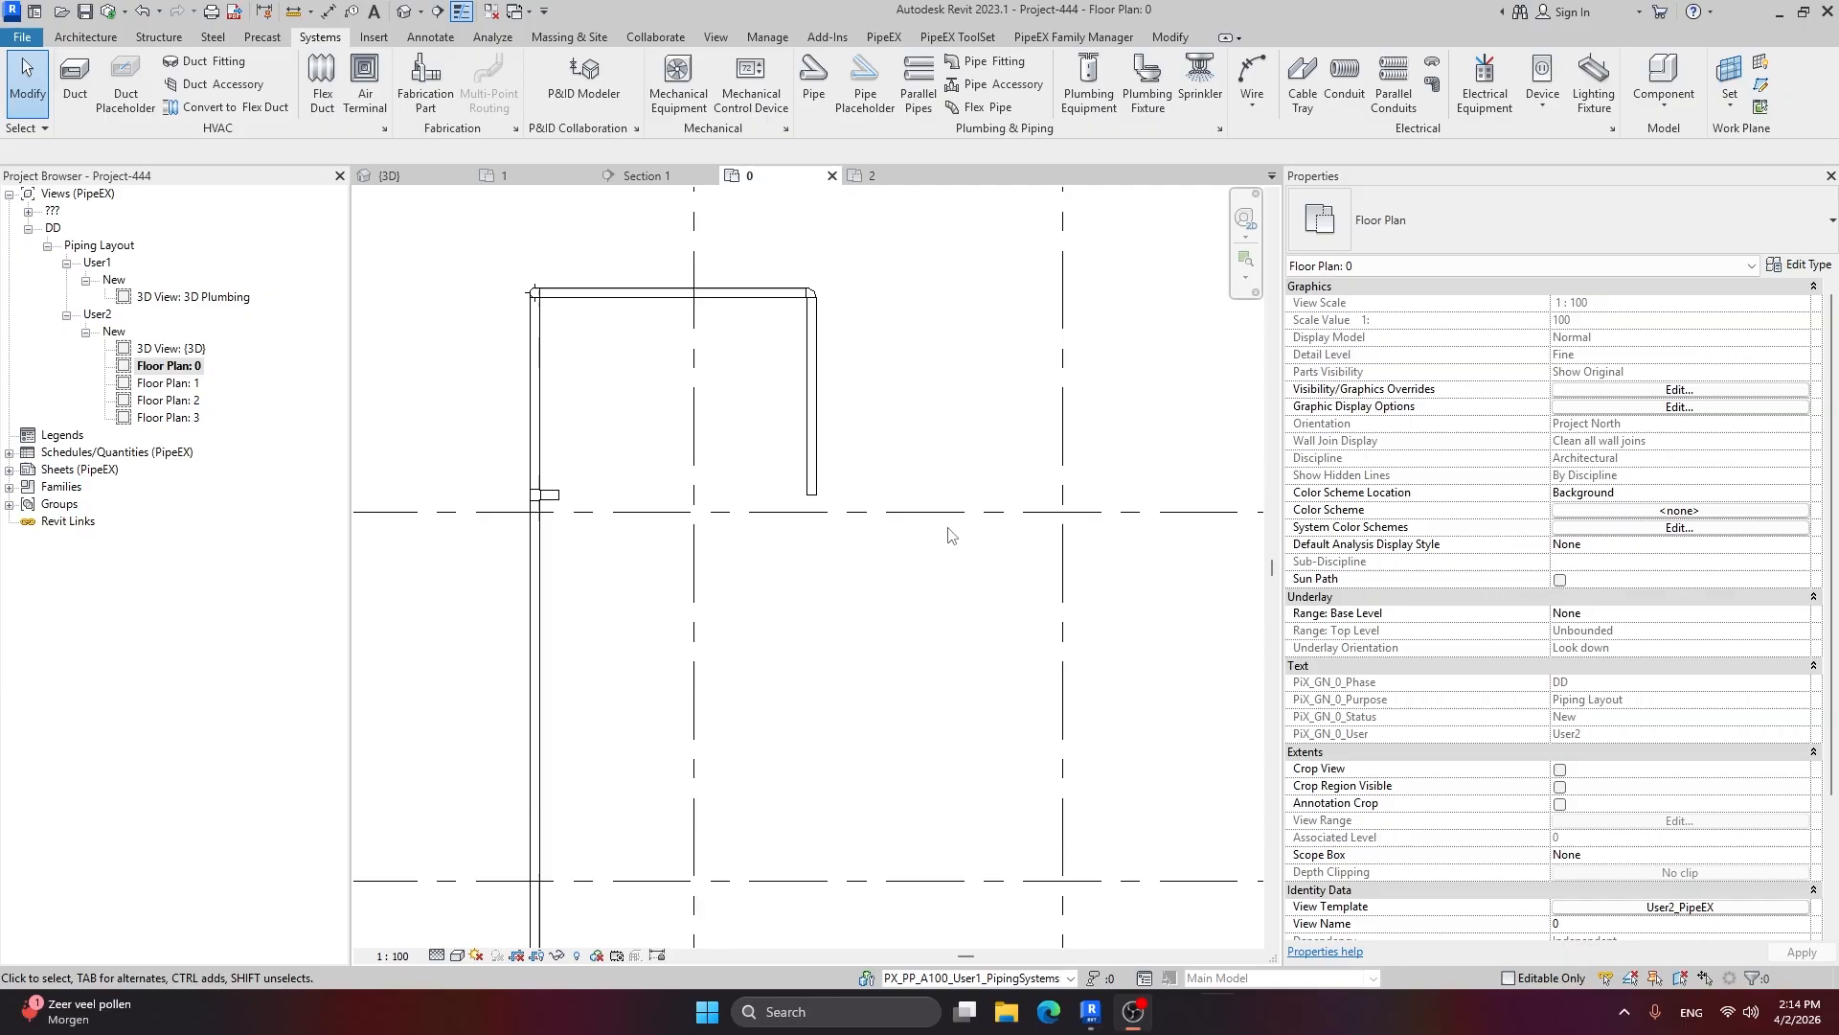
scroll(794, 513, "up", 2)
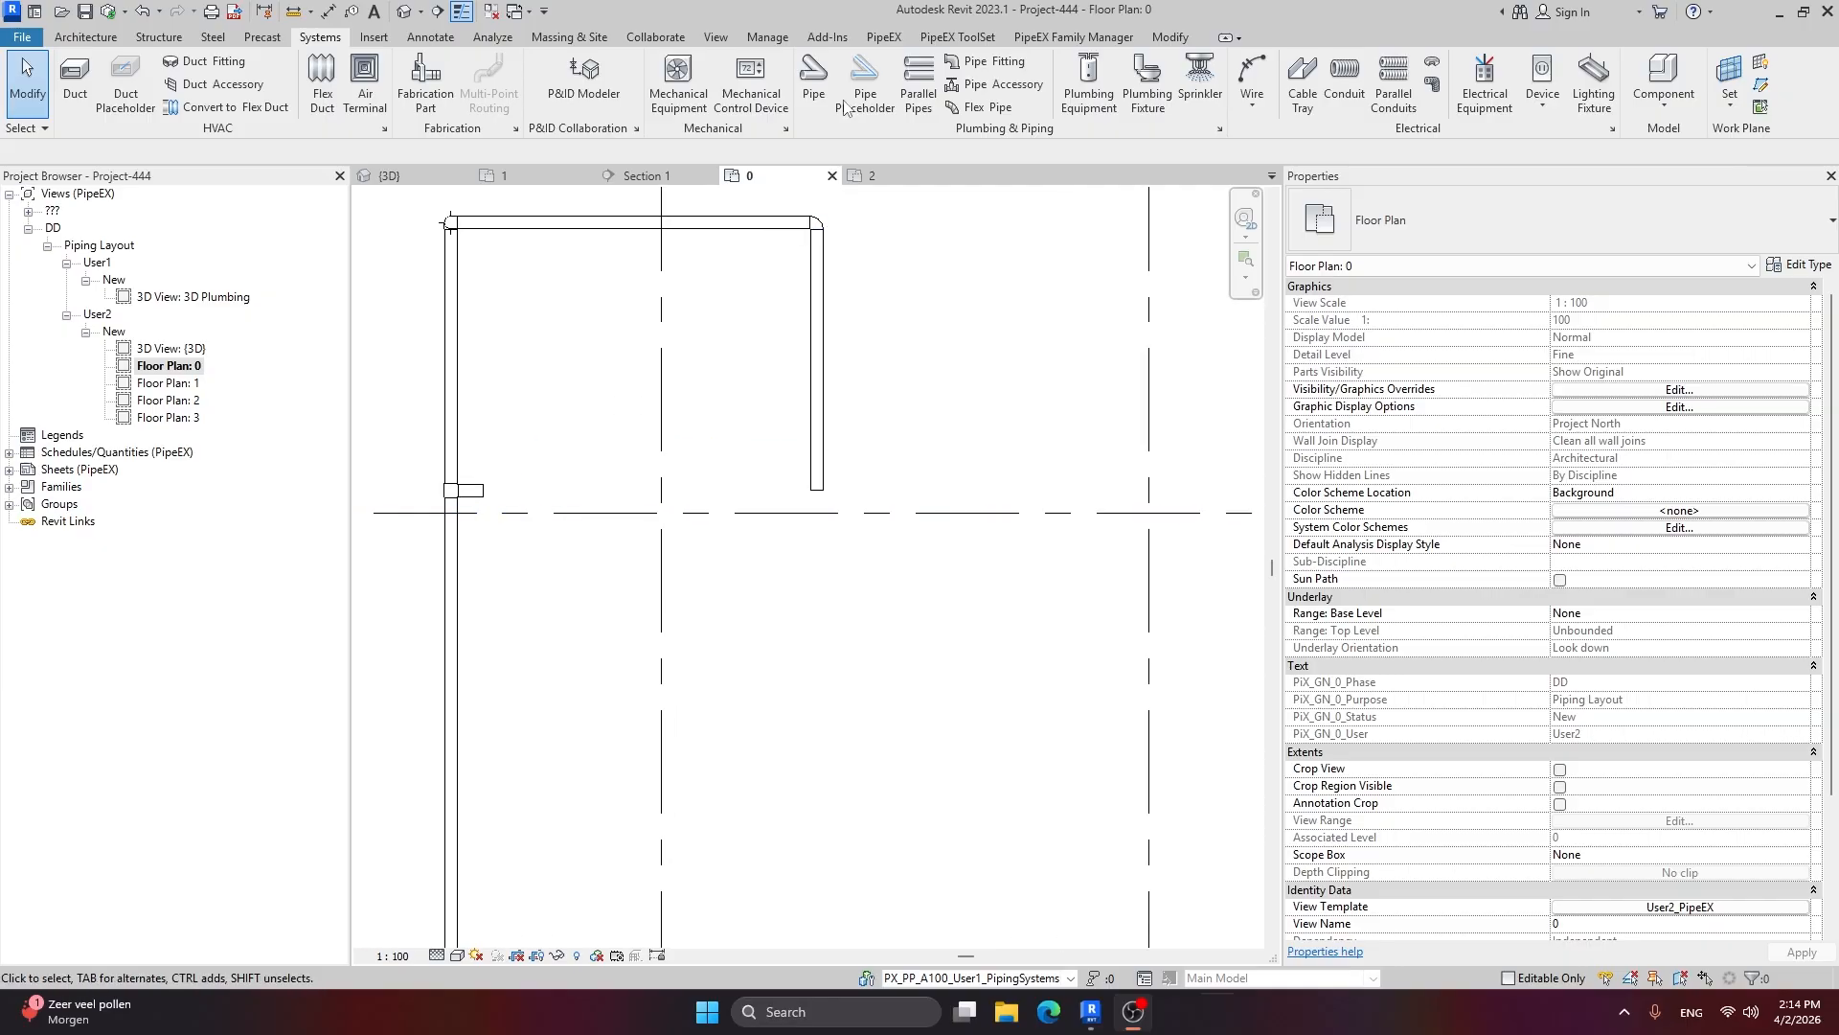
left_click(811, 82)
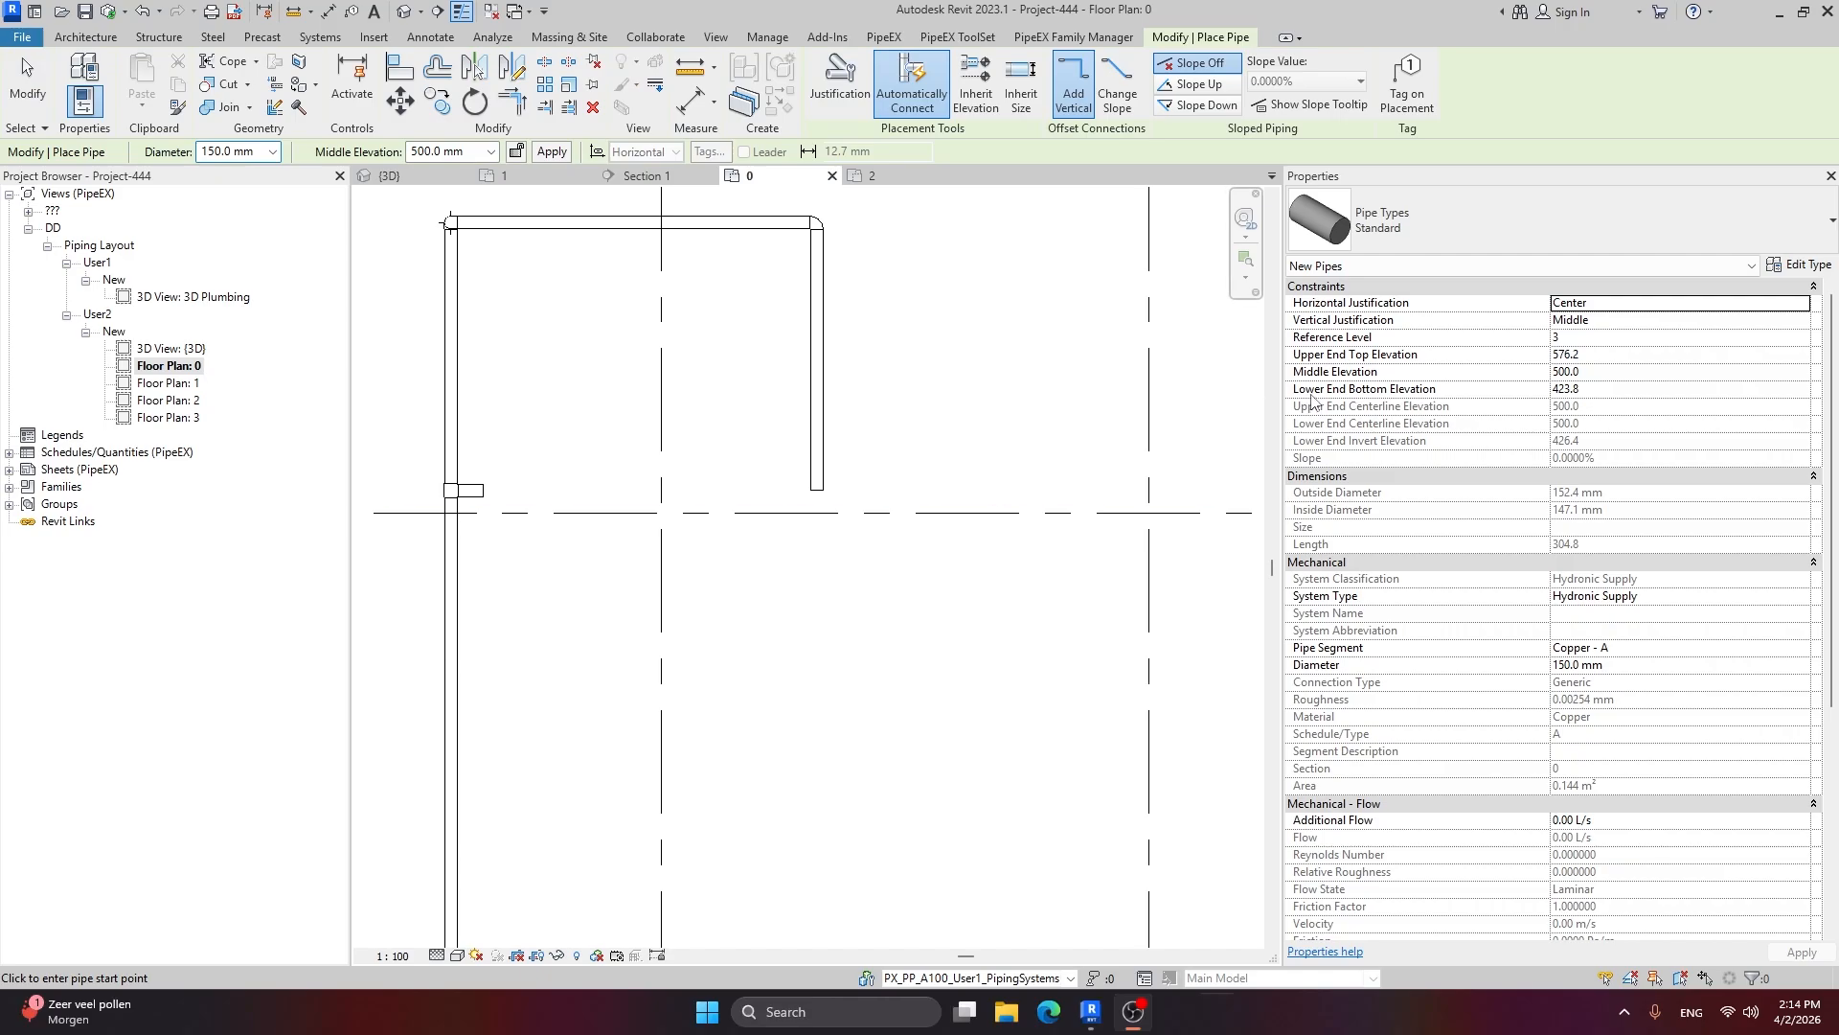
left_click(1664, 341)
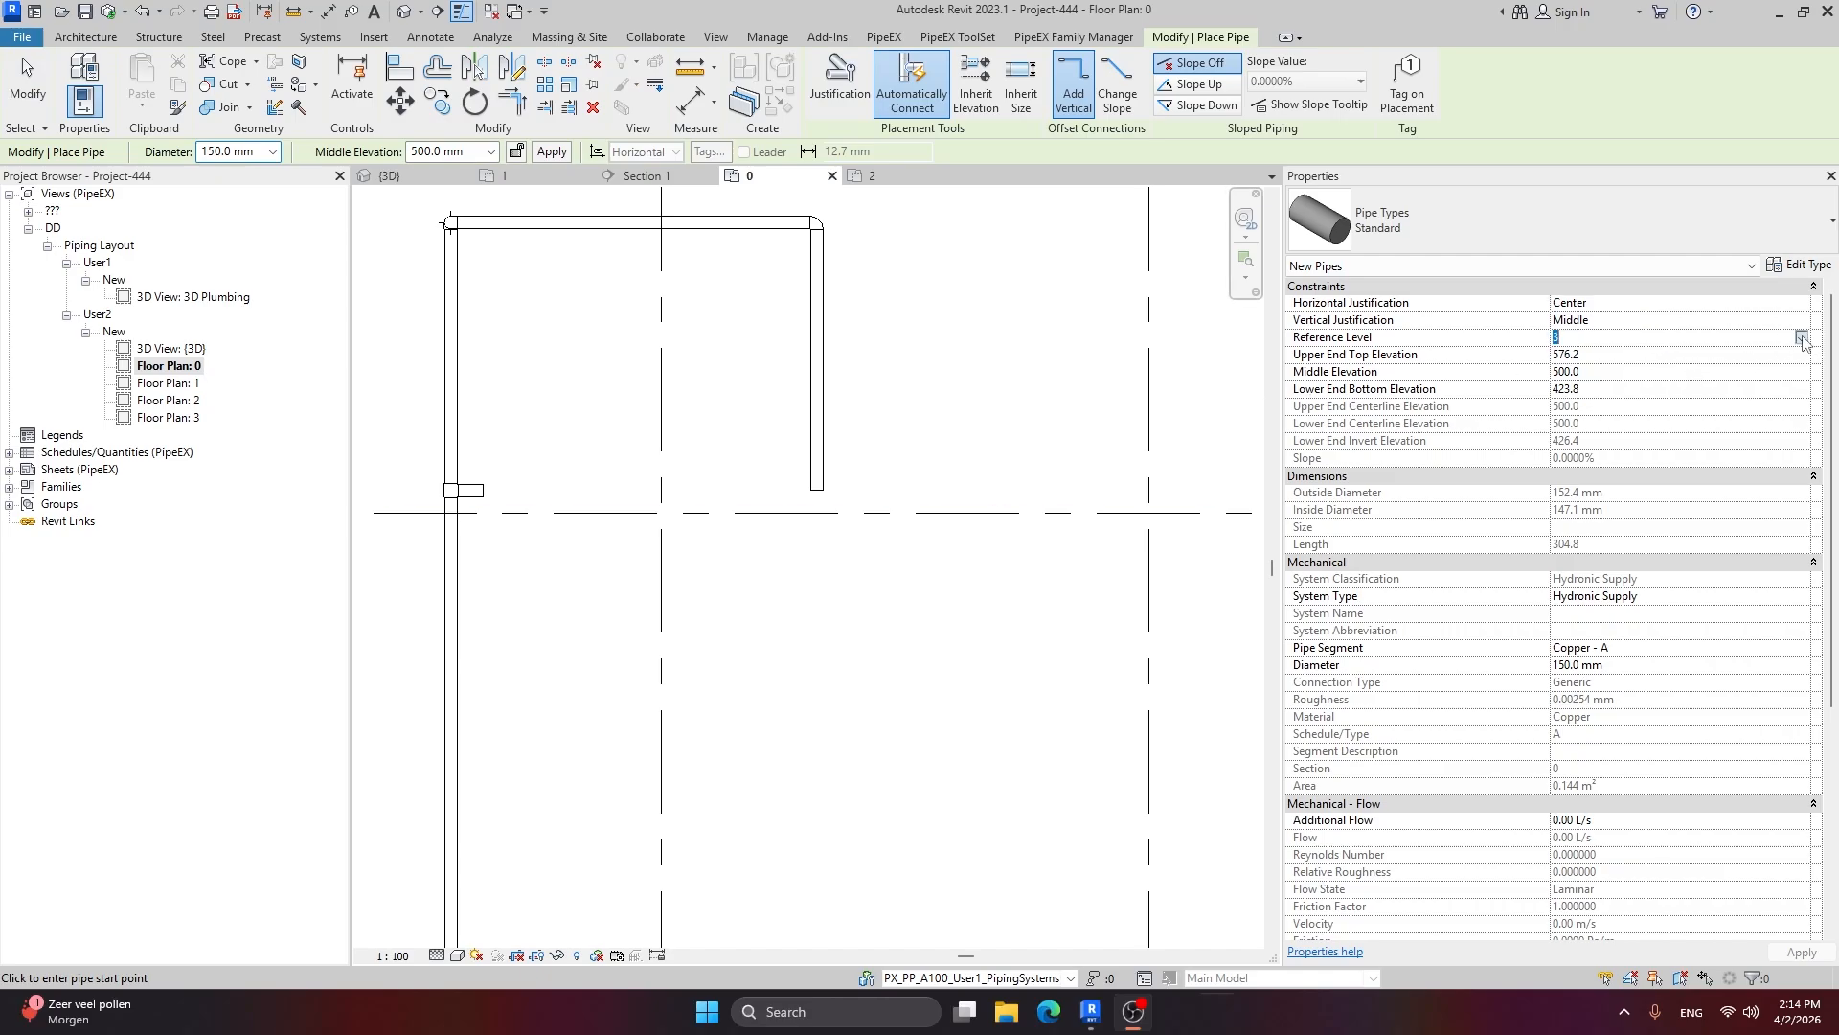
left_click(1801, 338)
left_click(1565, 369)
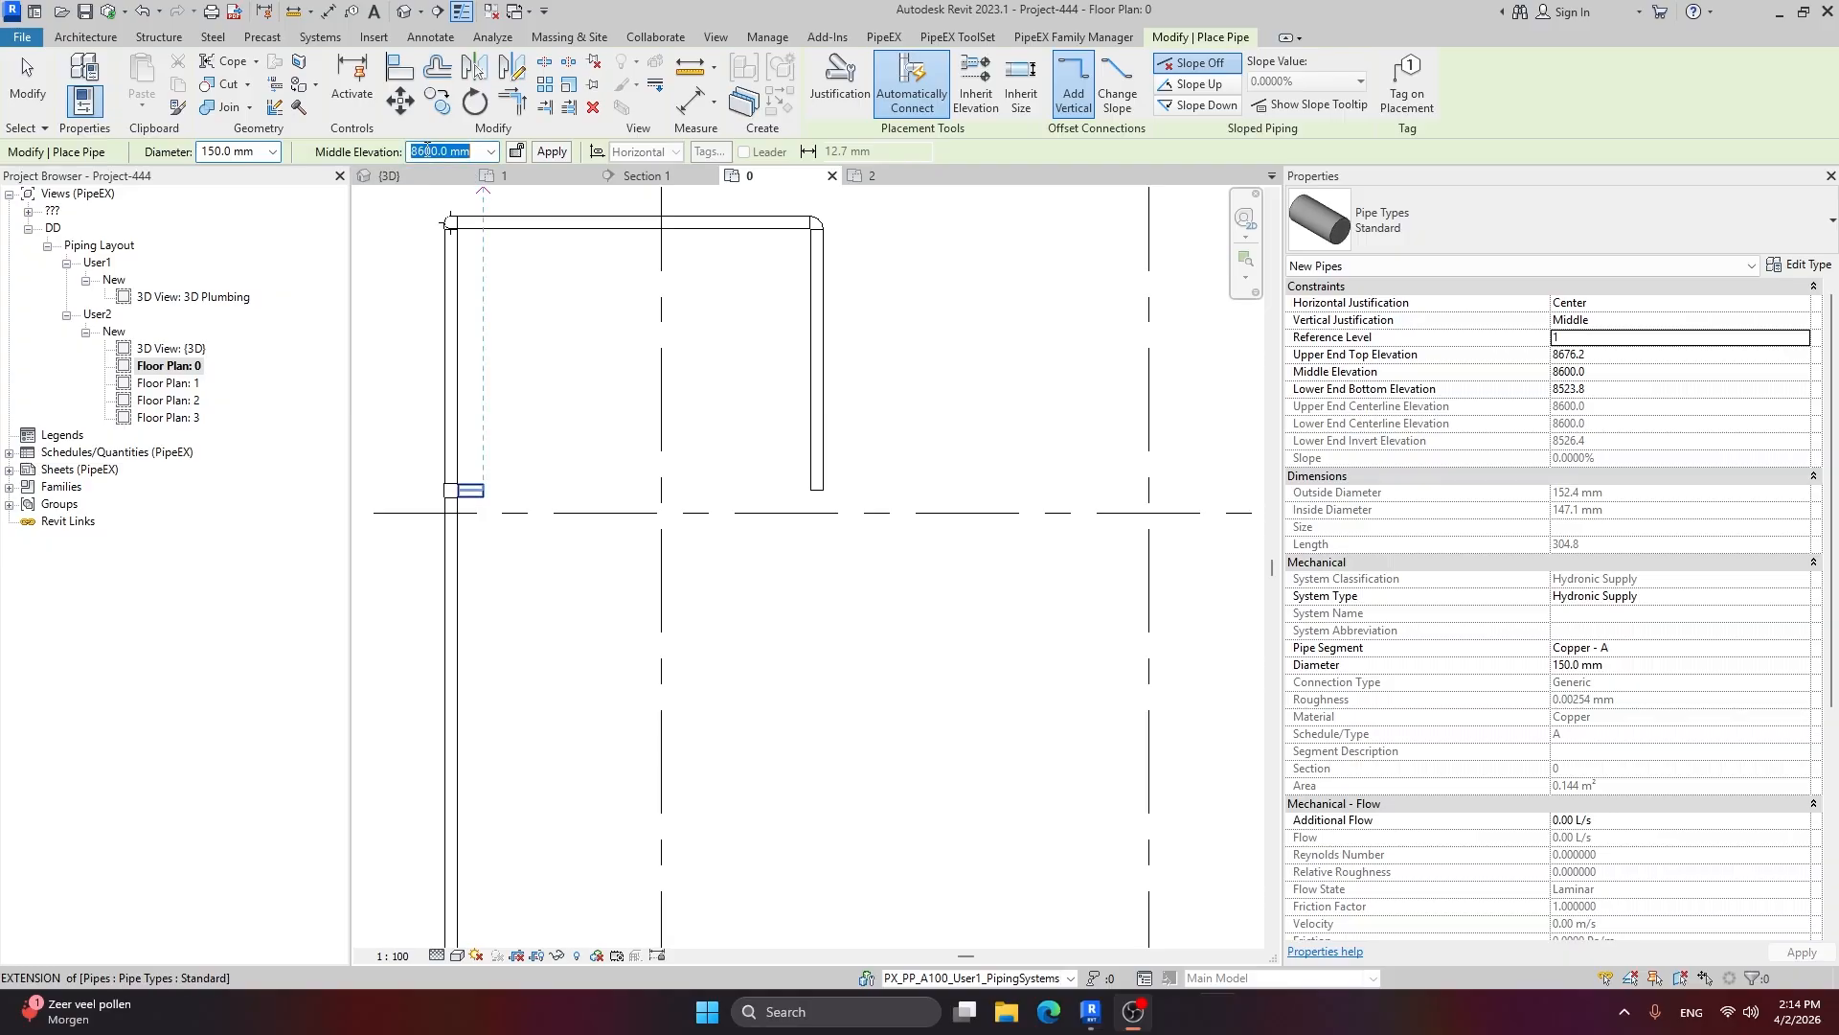
left_click_drag(427, 149, 390, 154)
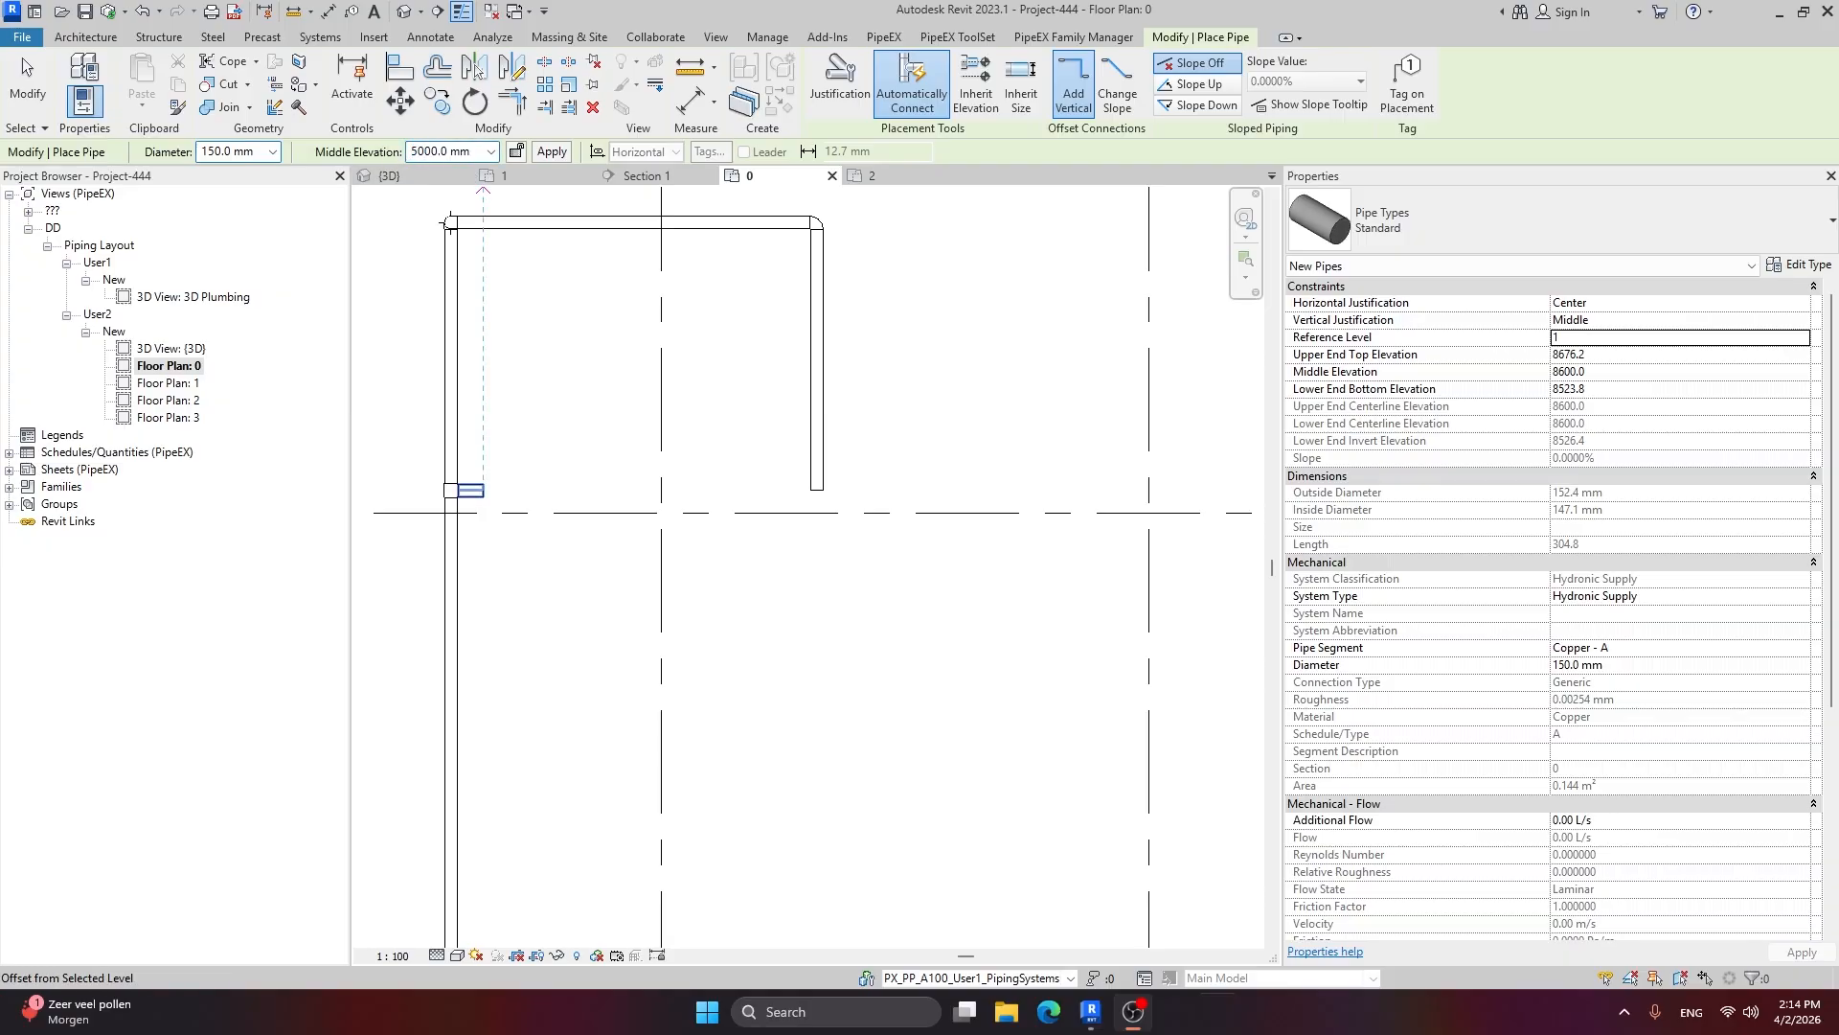
key("Return")
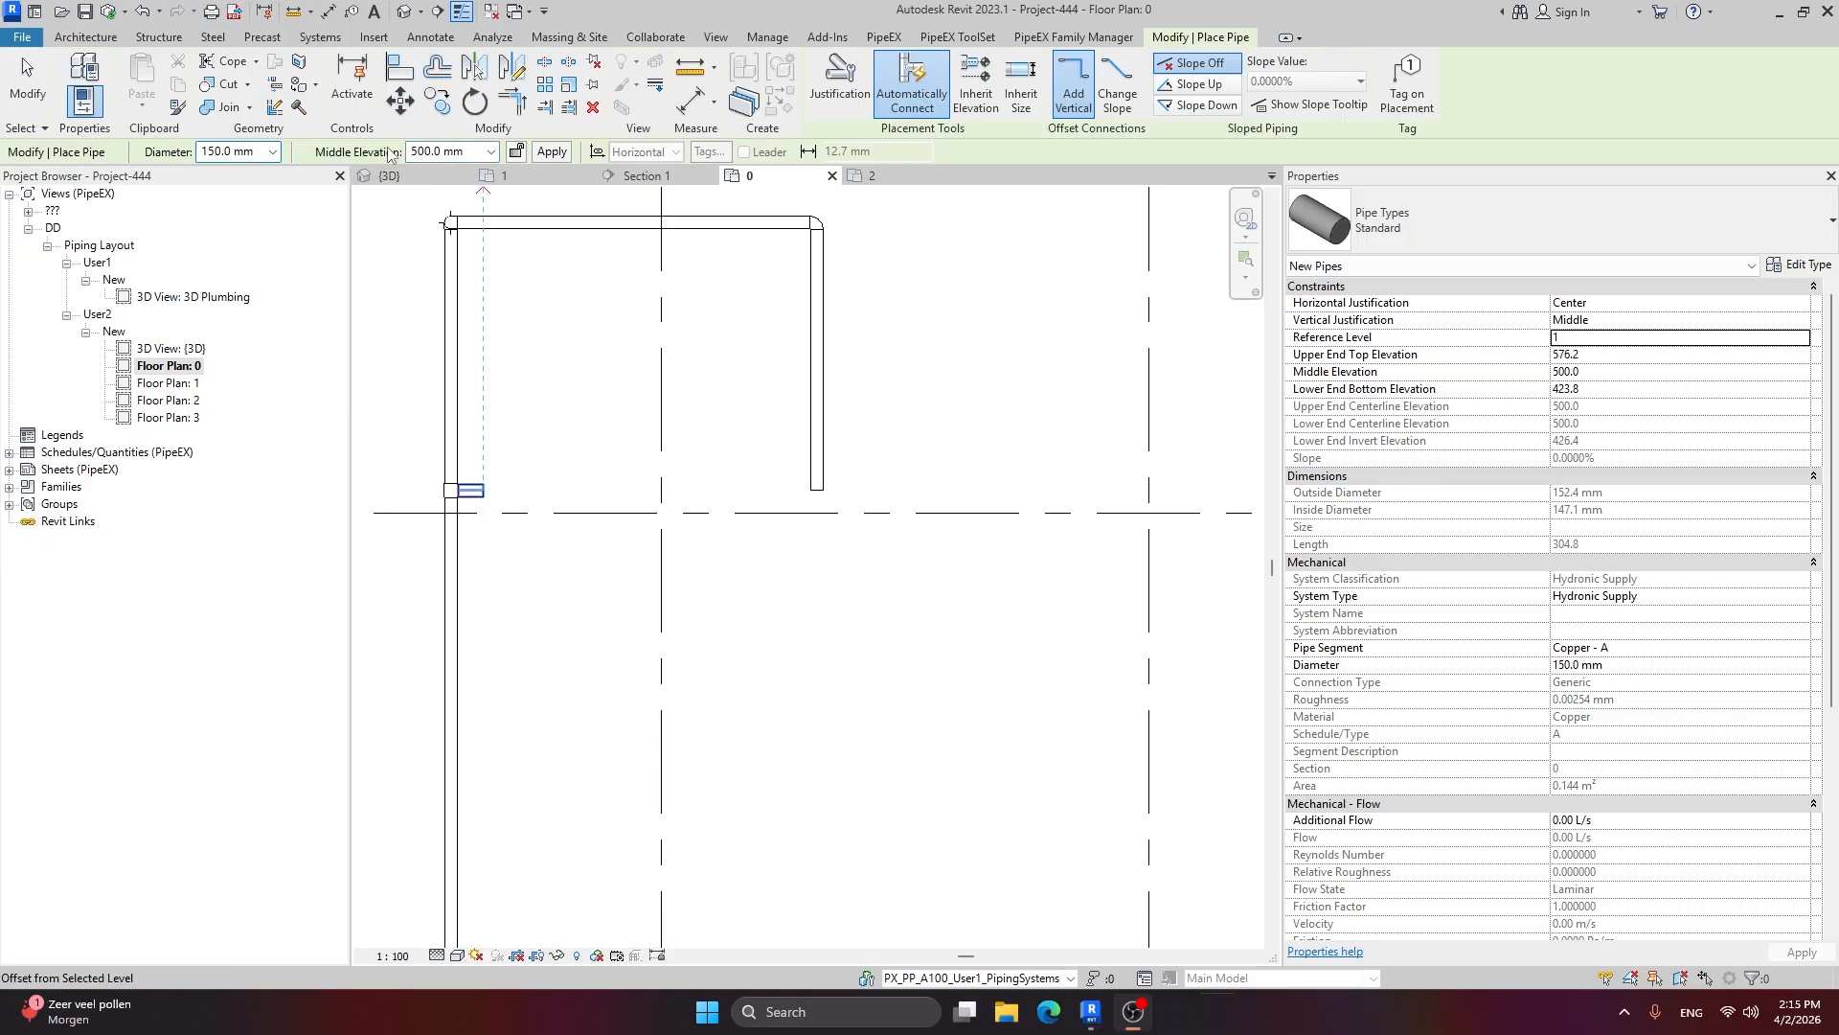
Step: Draw the level 1 pipe from the level 3 pipe's open end down the plan past two horizontal grids, then right, short of the next vertical grid
left_click(816, 491)
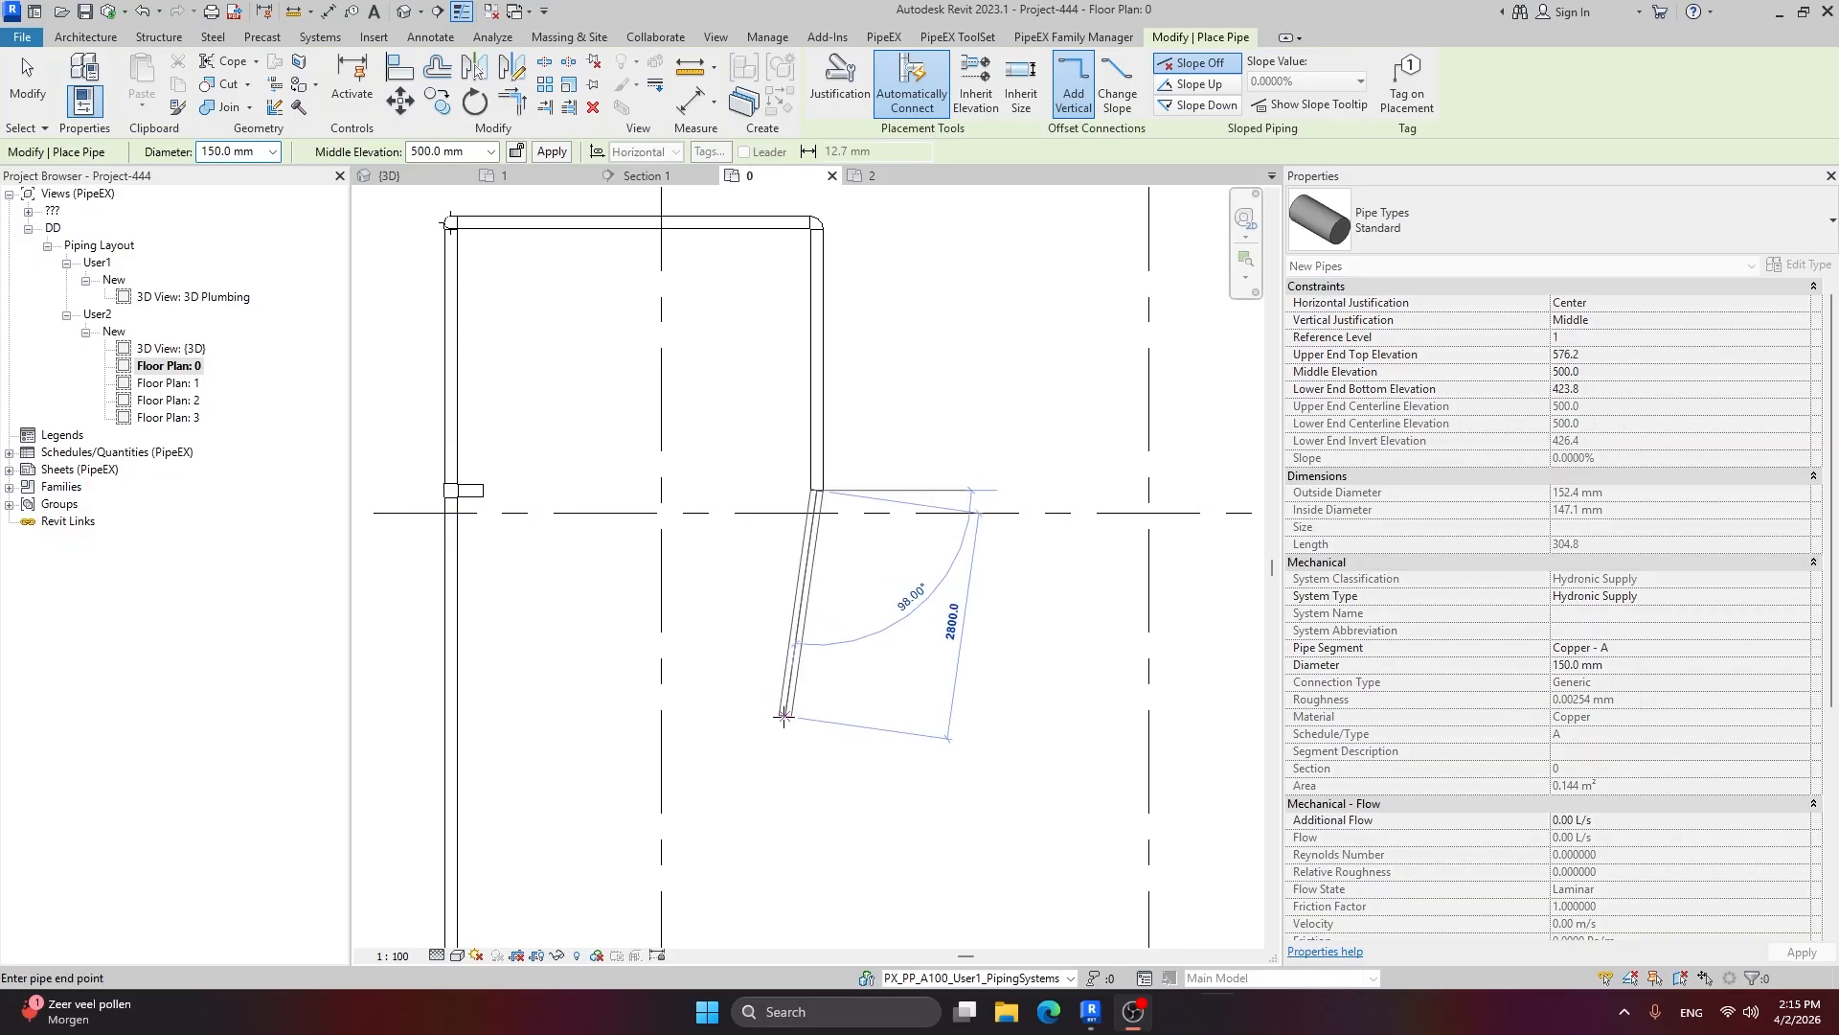
scroll(795, 795, "down", 4)
scroll(803, 736, "up", 4)
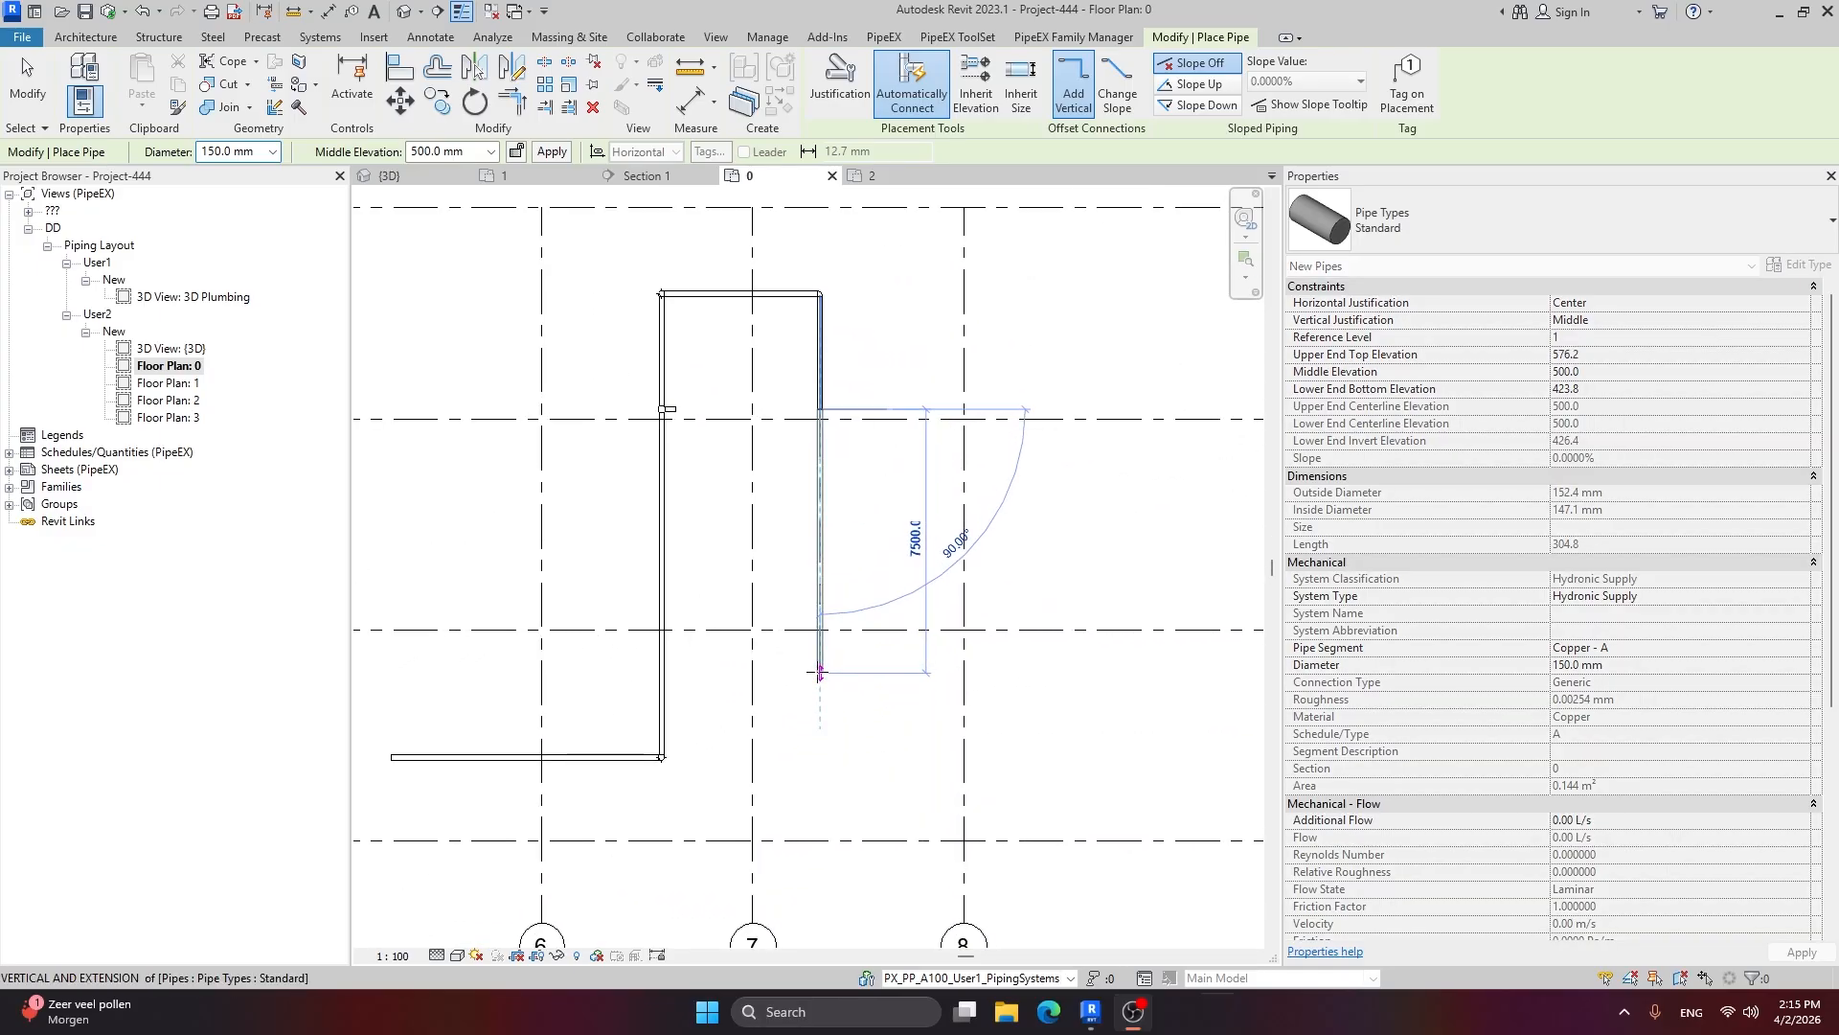
left_click(819, 684)
scroll(862, 681, "up", 2)
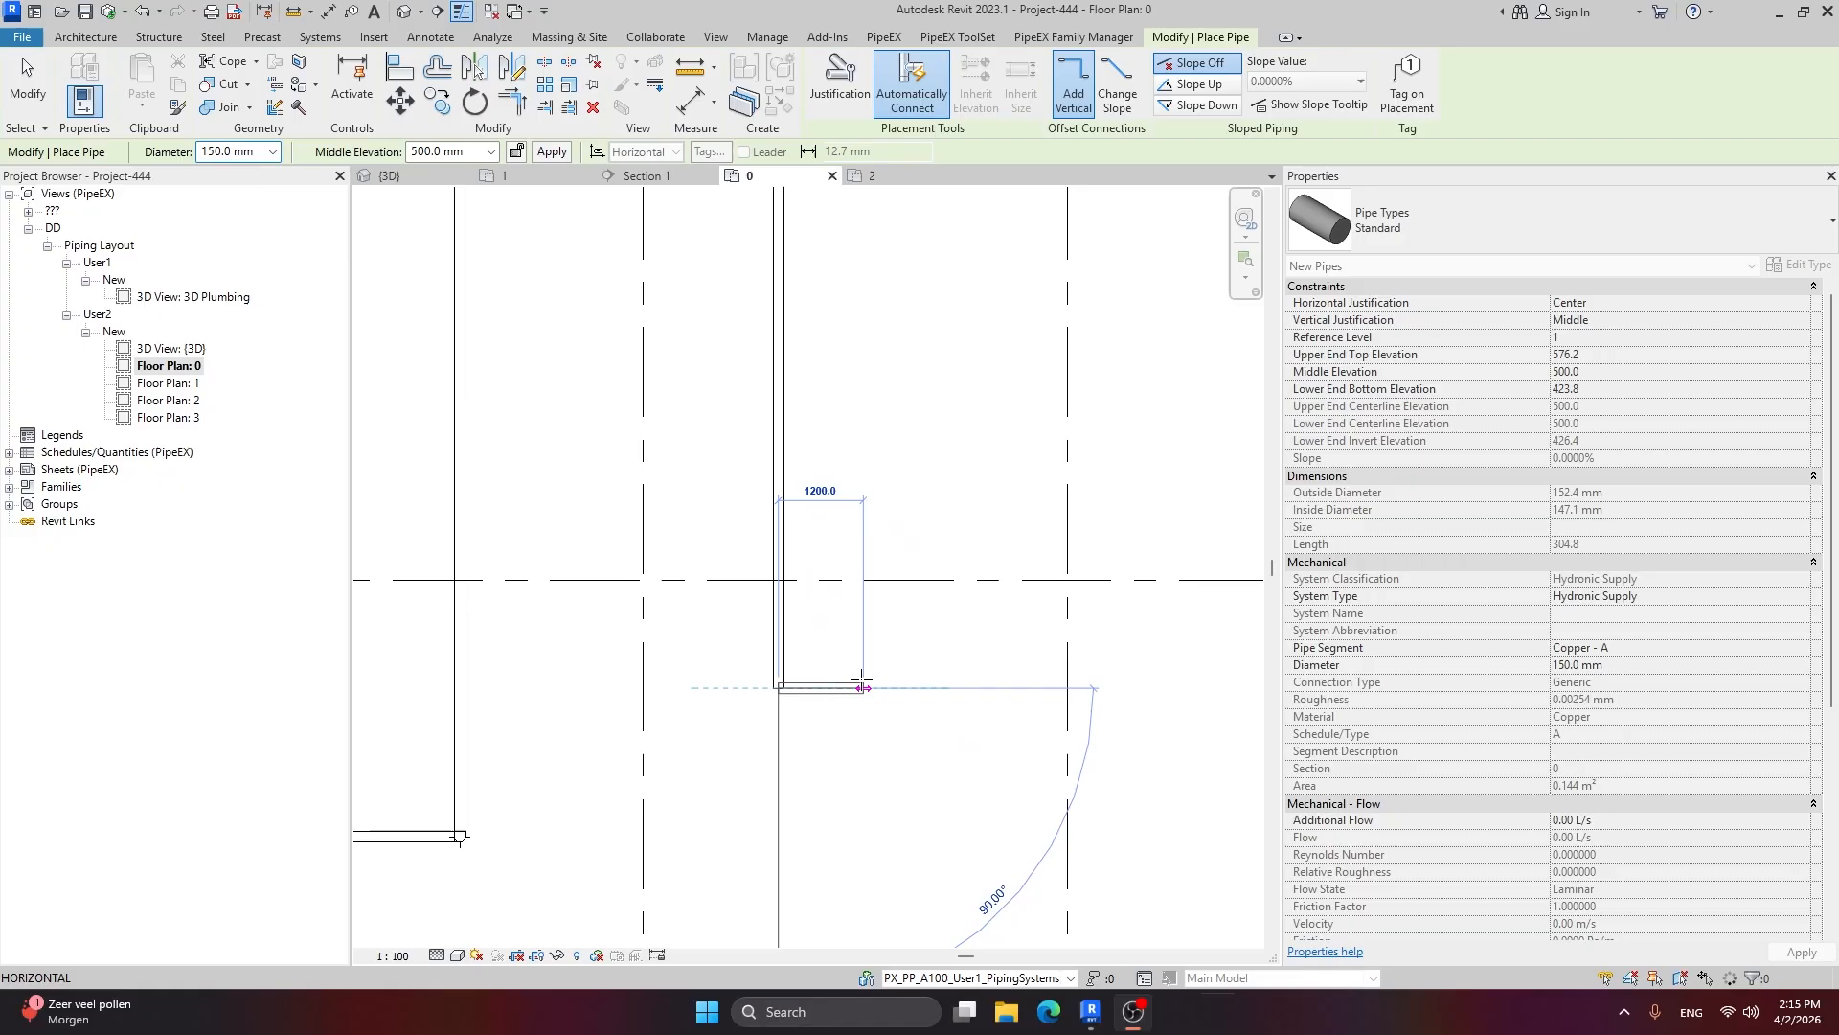
left_click(956, 686)
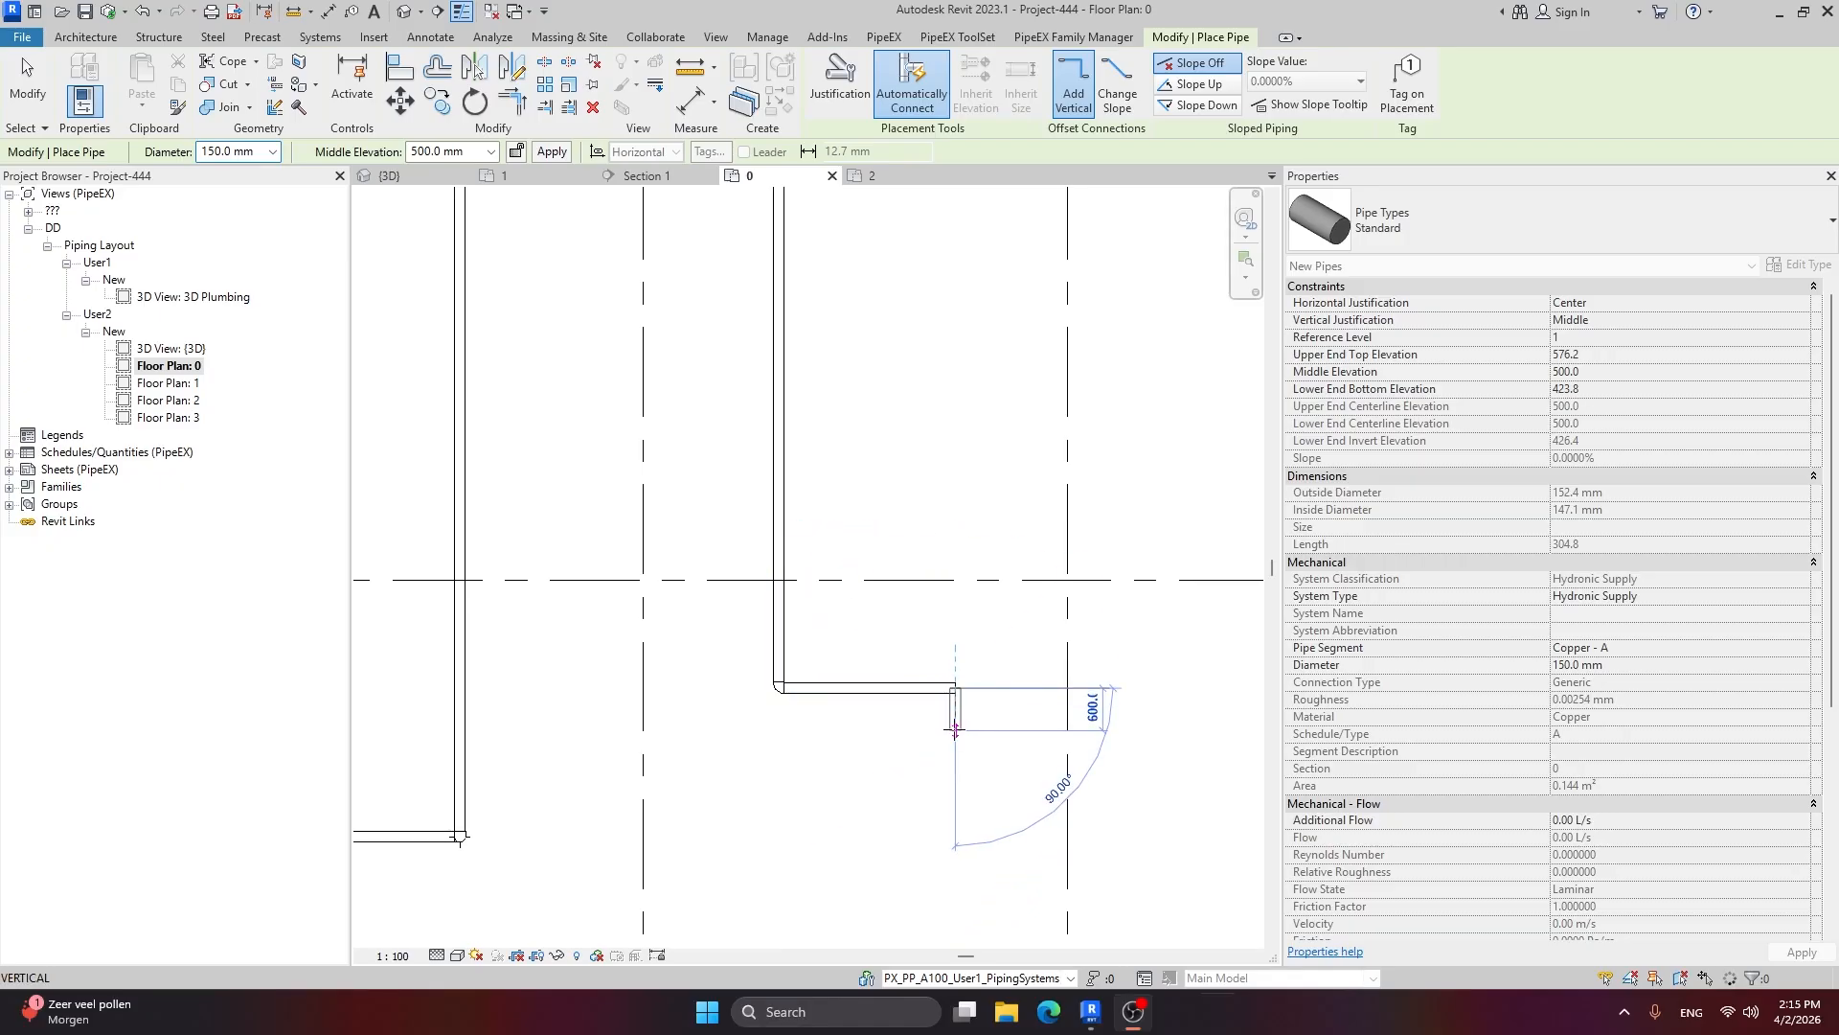
key("Escape")
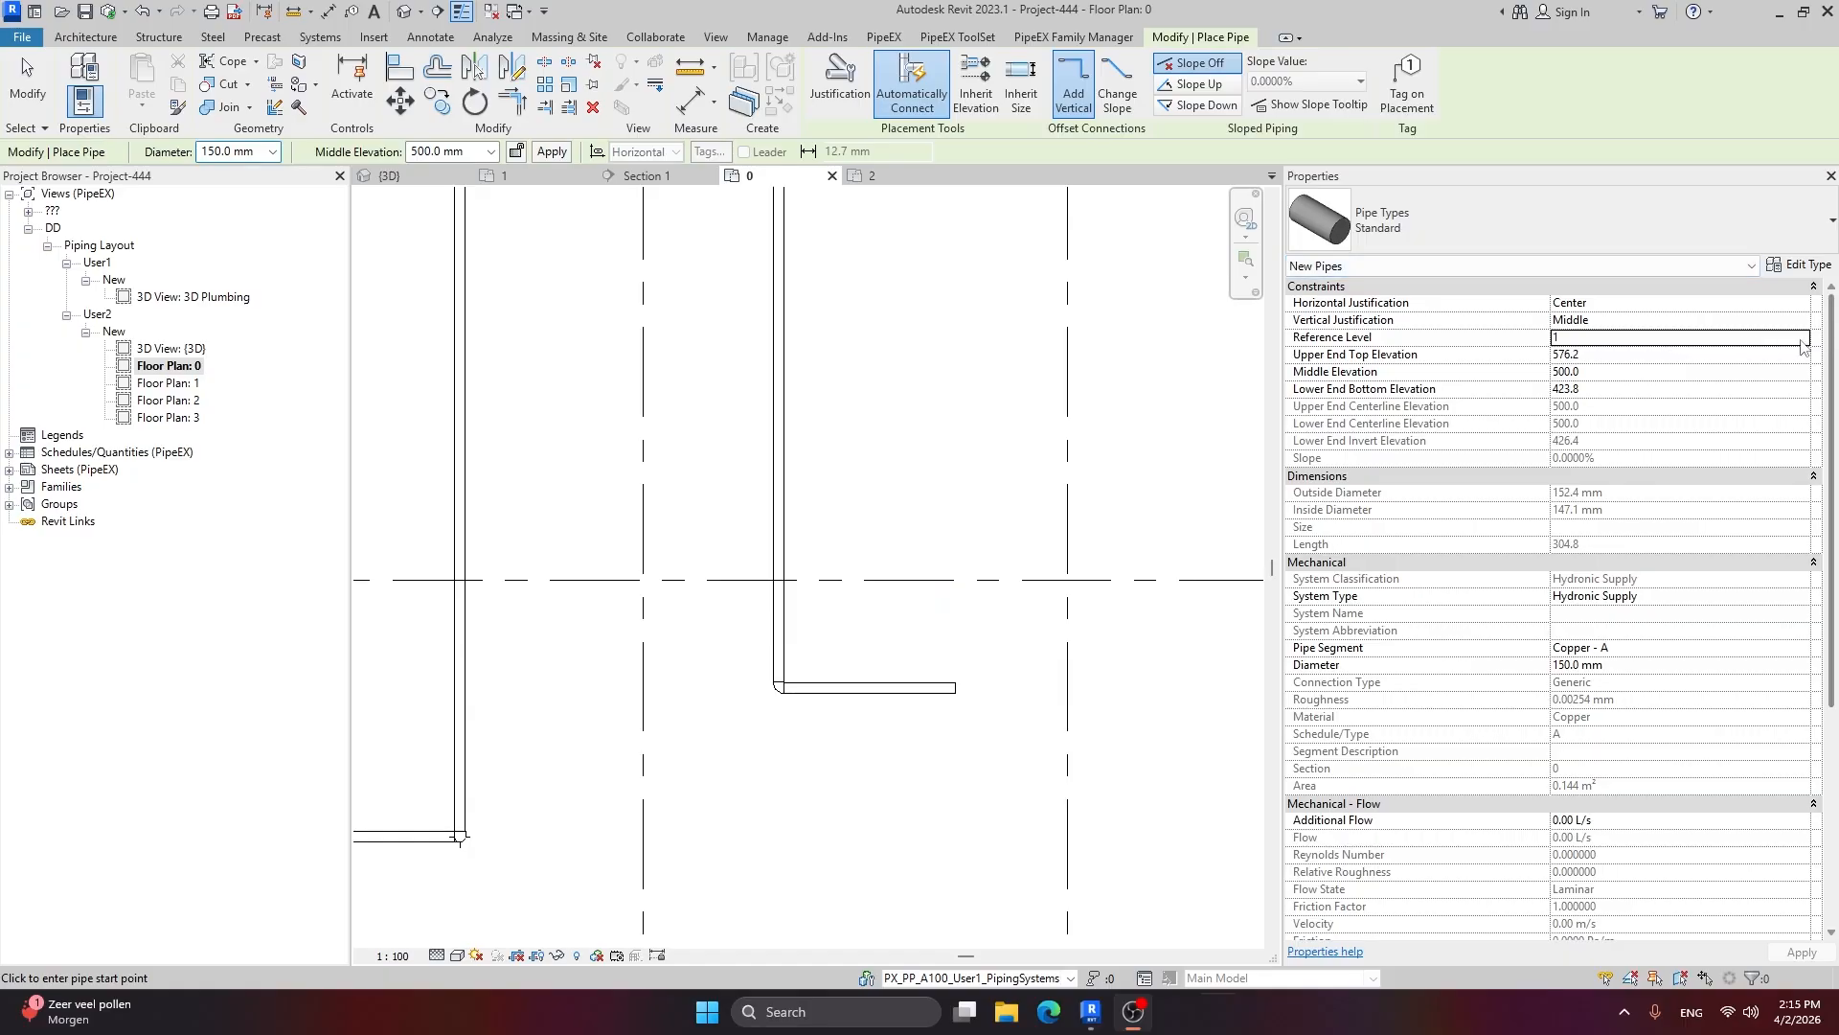
Step: Set the reference level for new pipes to 0 and their middle elevation to 500 mm
left_click(1801, 339)
left_click(1571, 354)
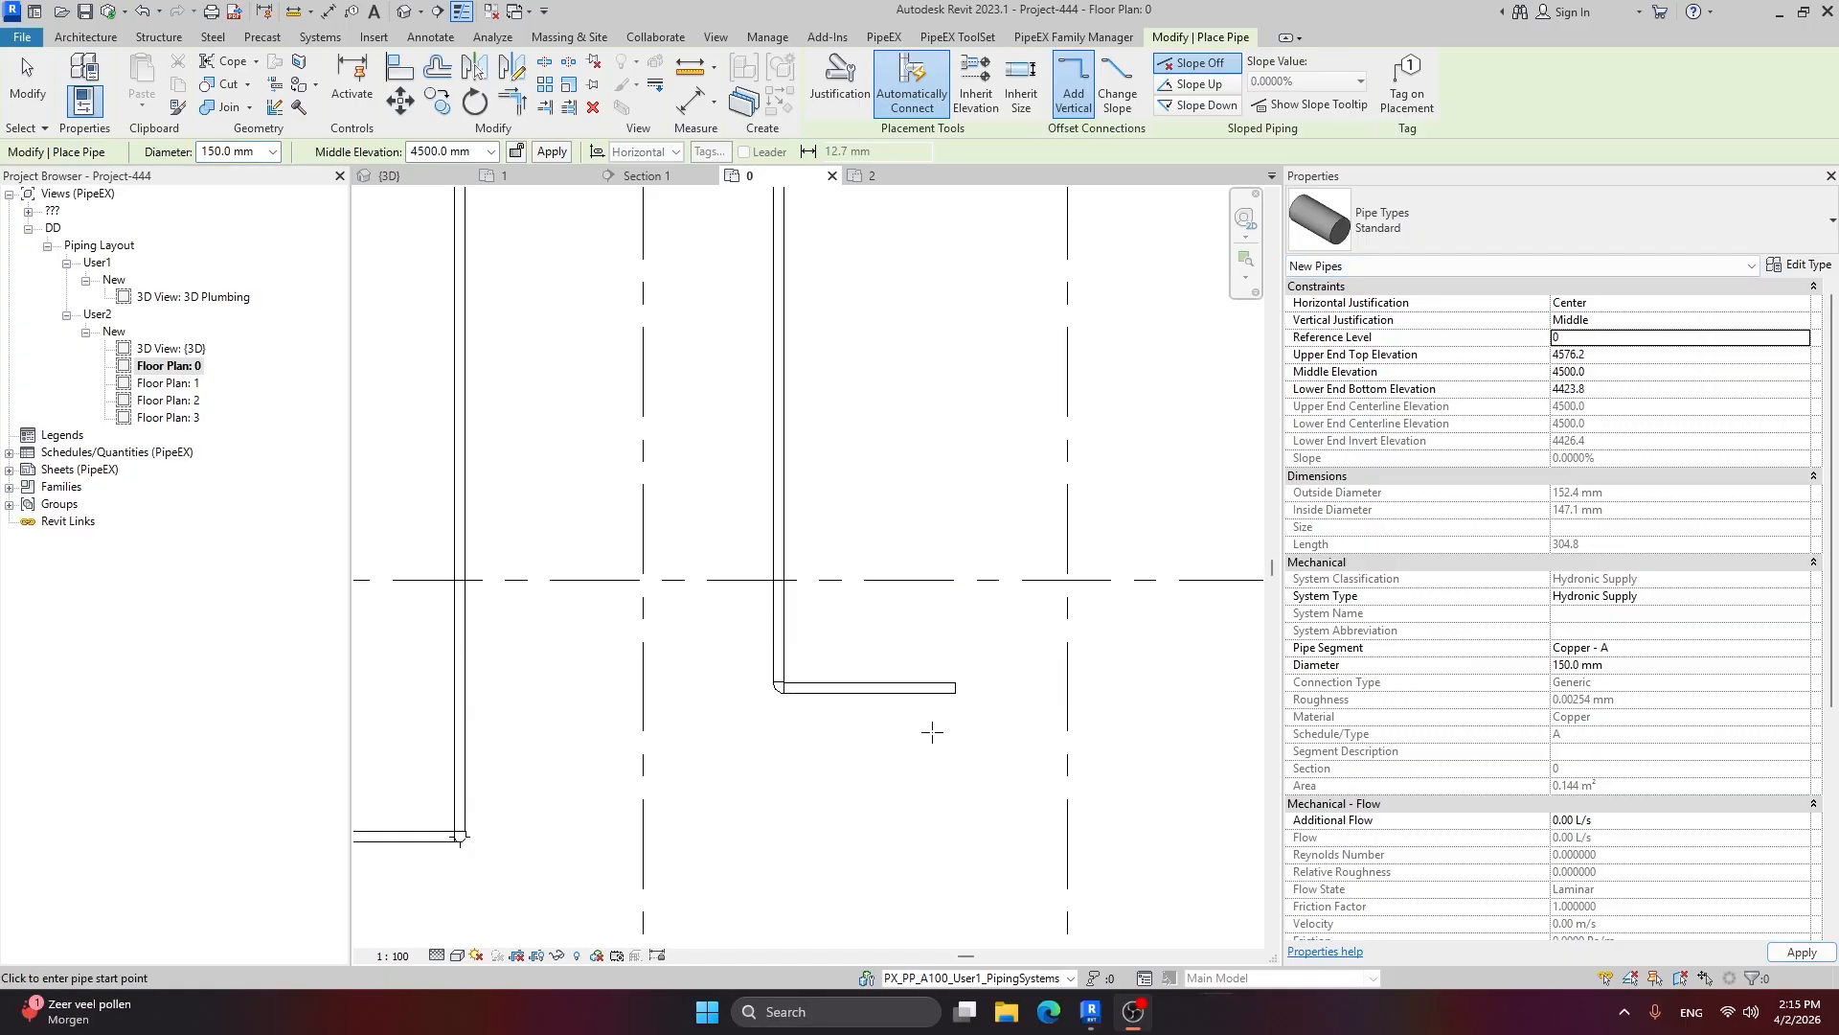
left_click(421, 151)
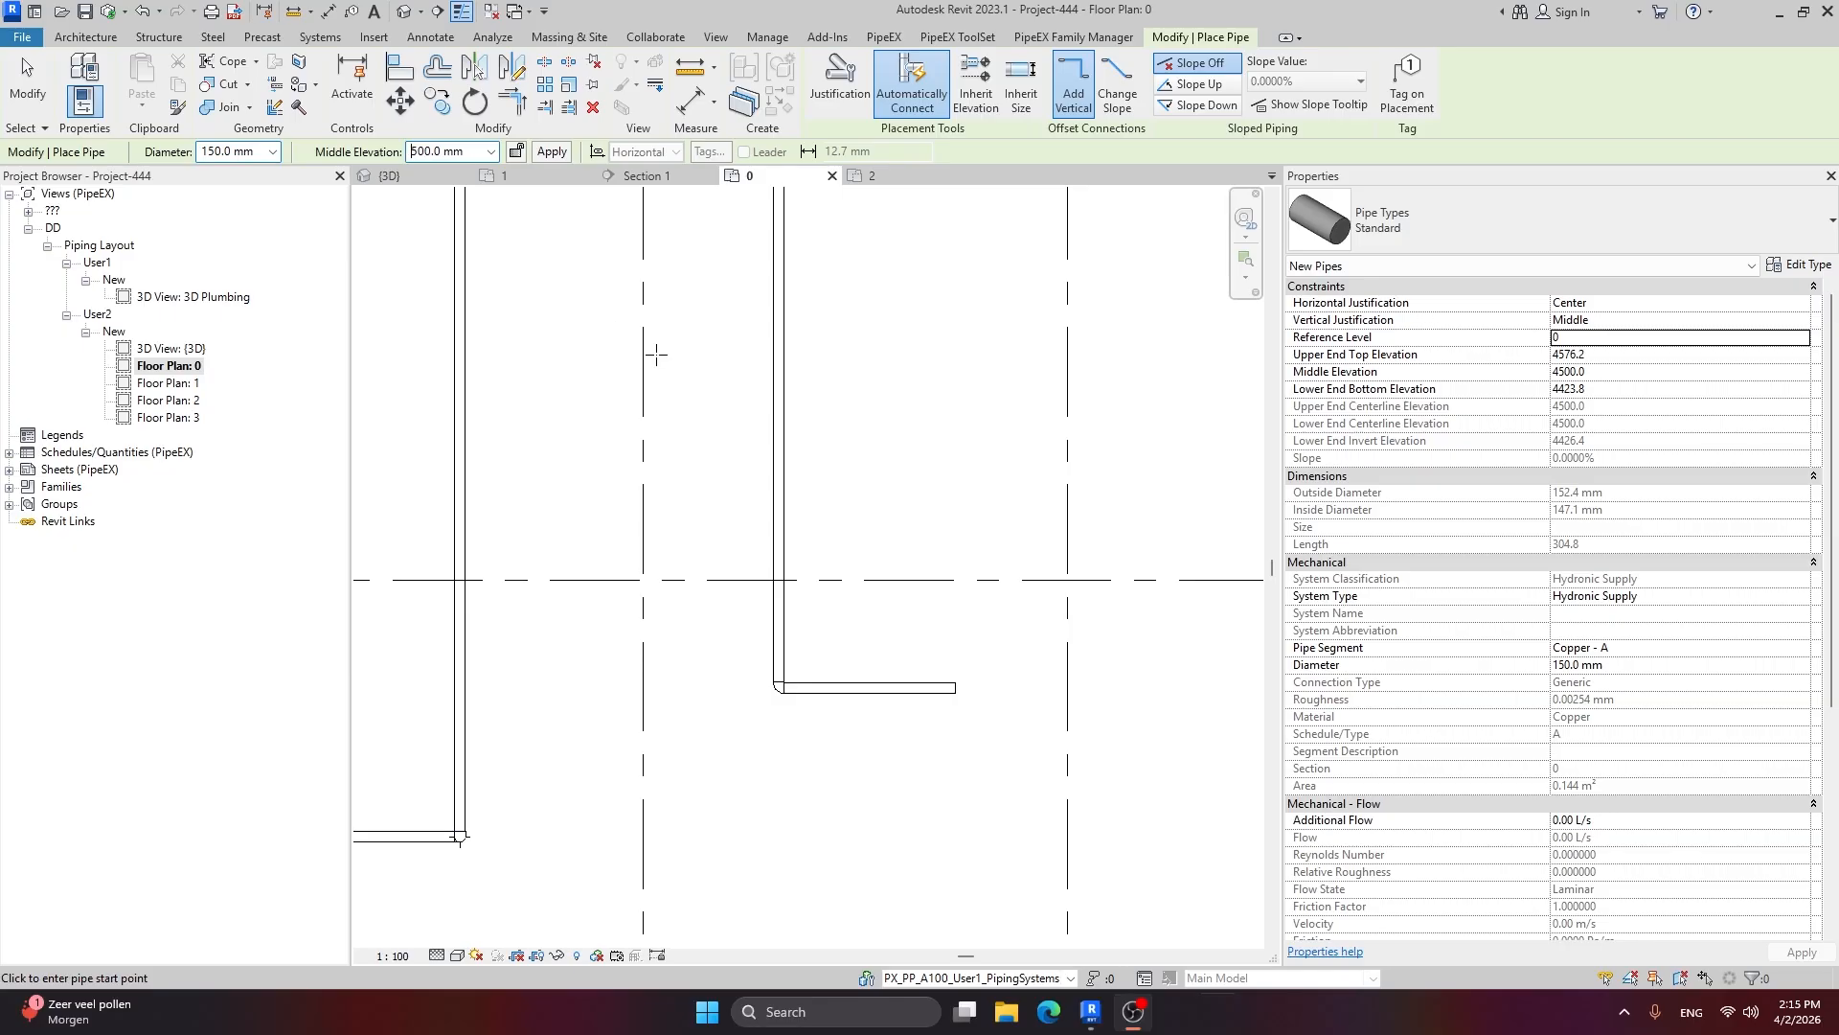
key("Return")
Step: Draw the level 0 pipe from the level 1 pipe's open end down the plan, then about 1200 mm right, and end placement
left_click(955, 687)
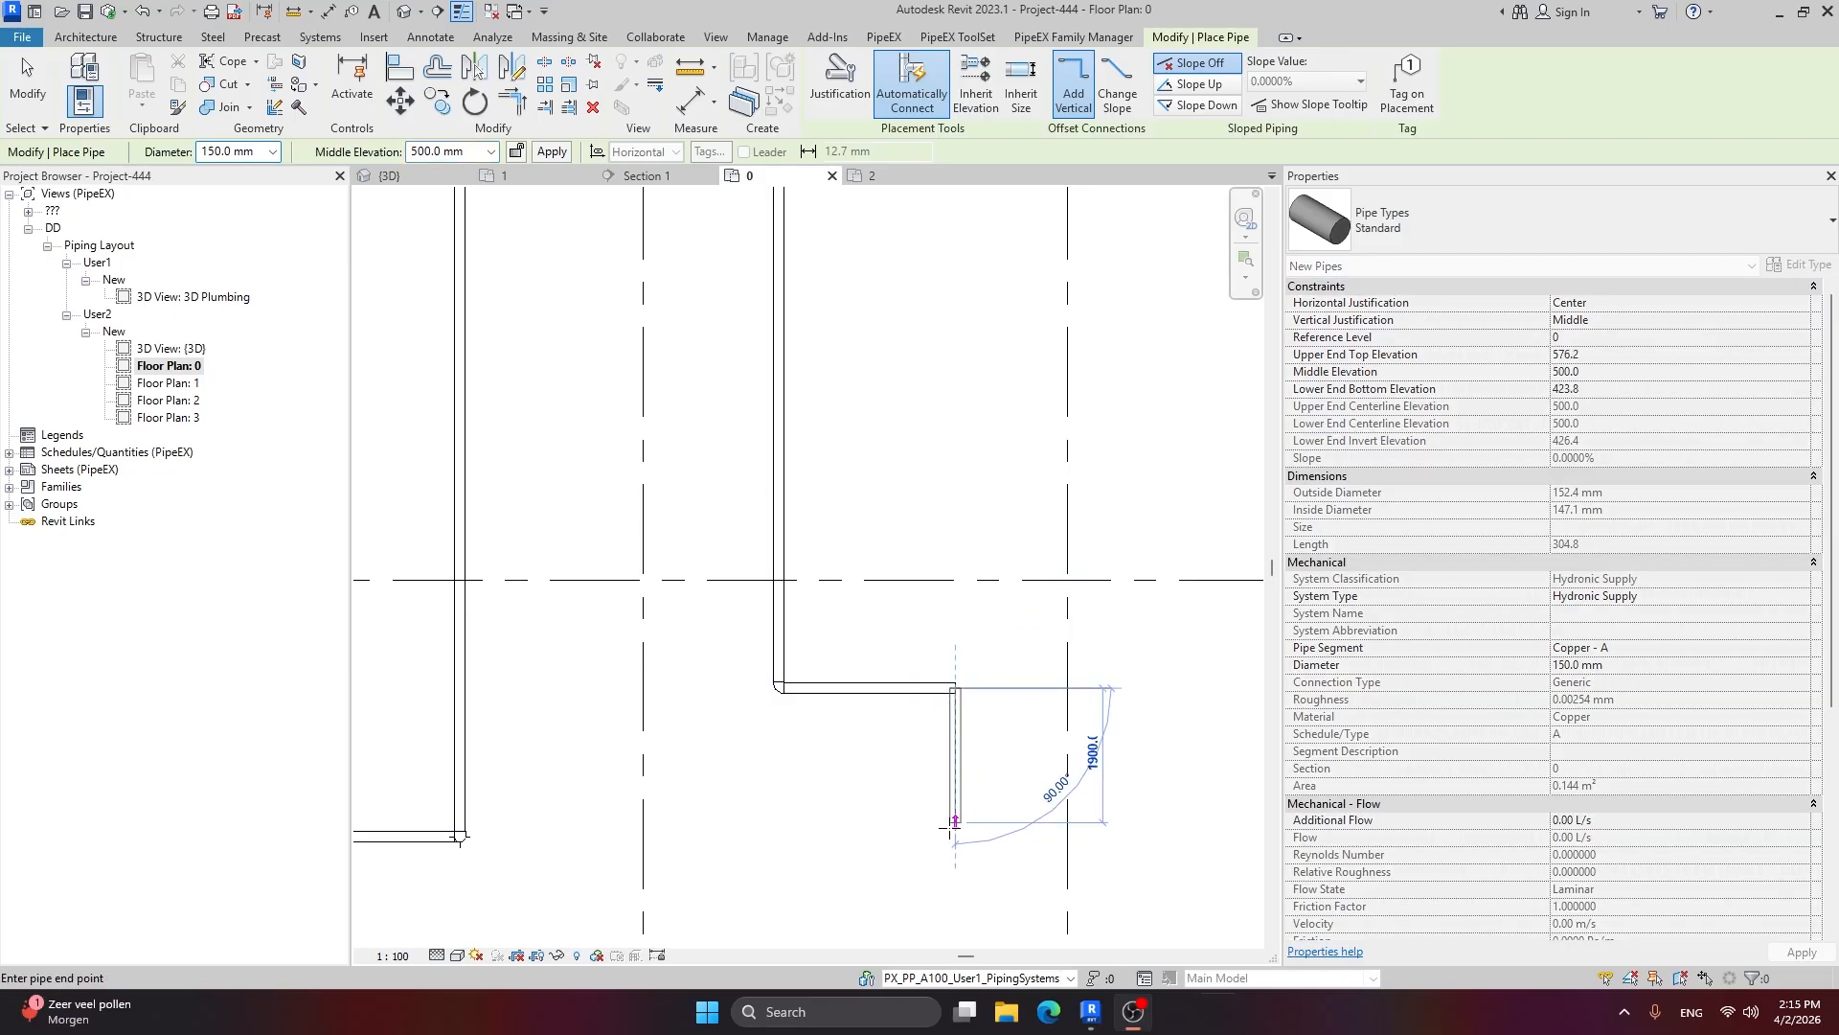
left_click(956, 832)
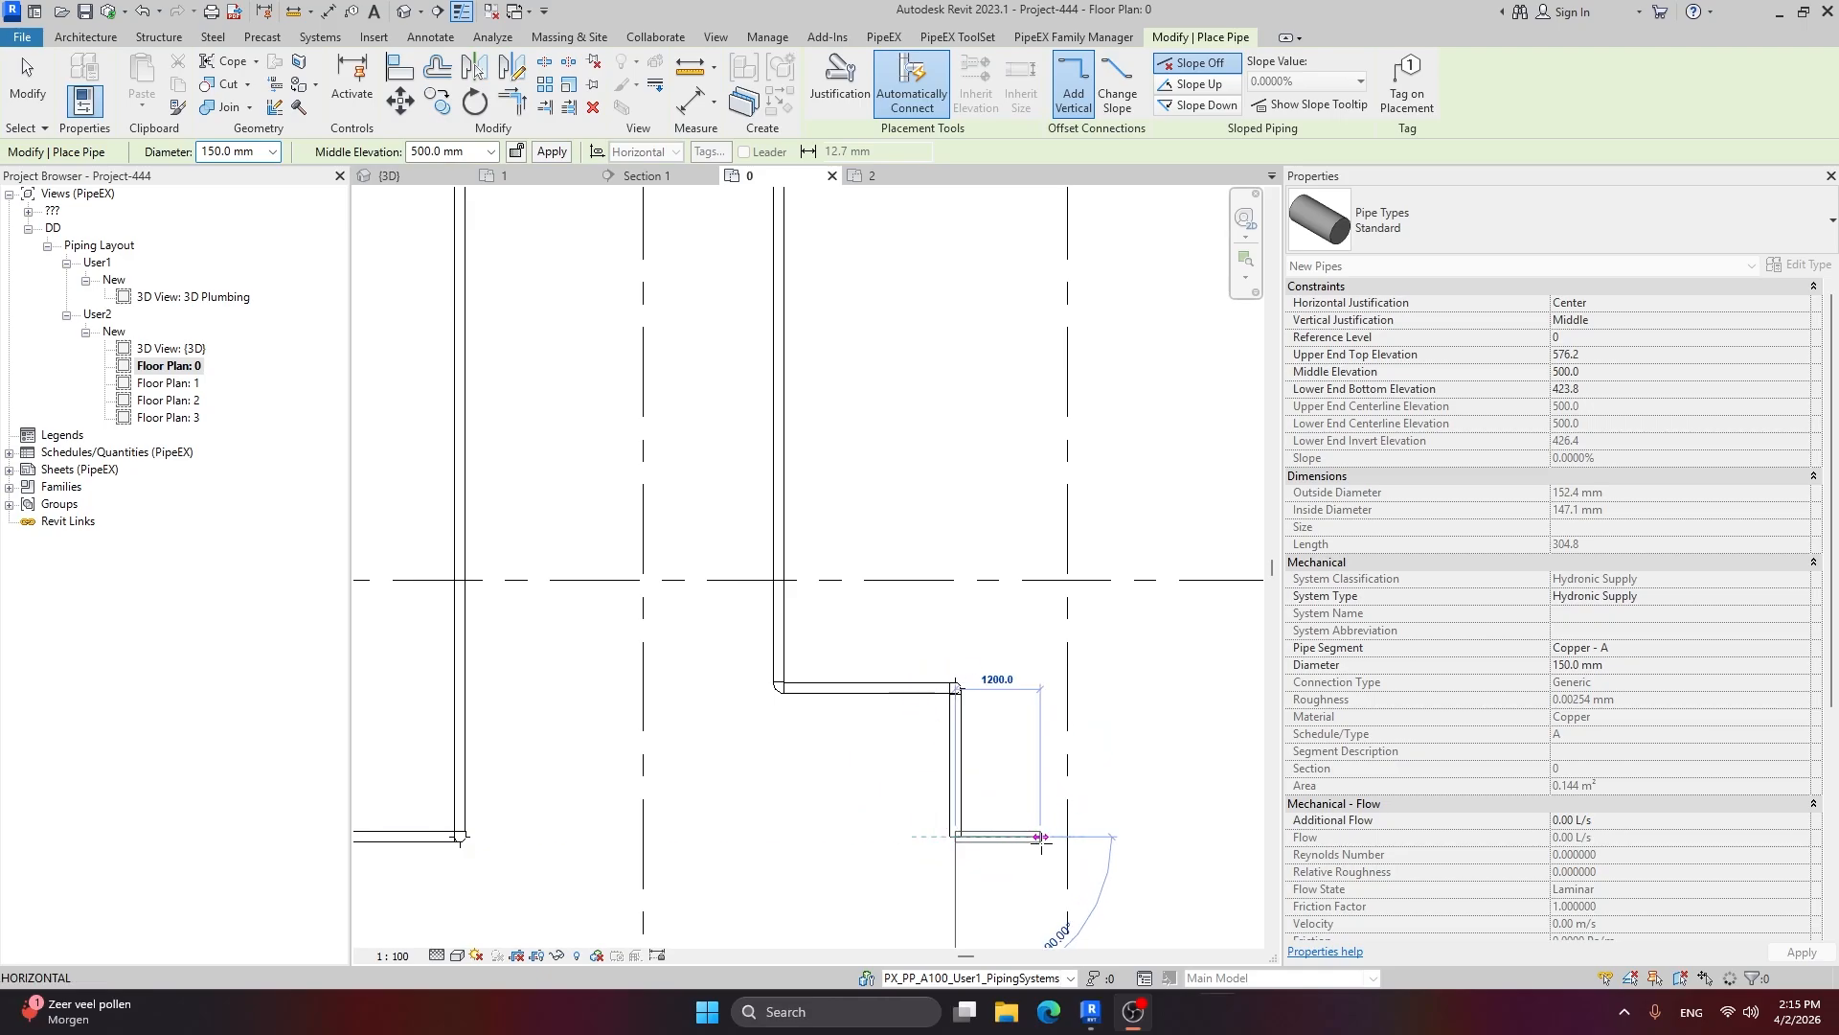
left_click(1042, 835)
key("Escape")
key("Escape")
Step: Open the {3D} view and orbit to a near-front angle to inspect the pipe run across the levels
scroll(1076, 698, "down", 3)
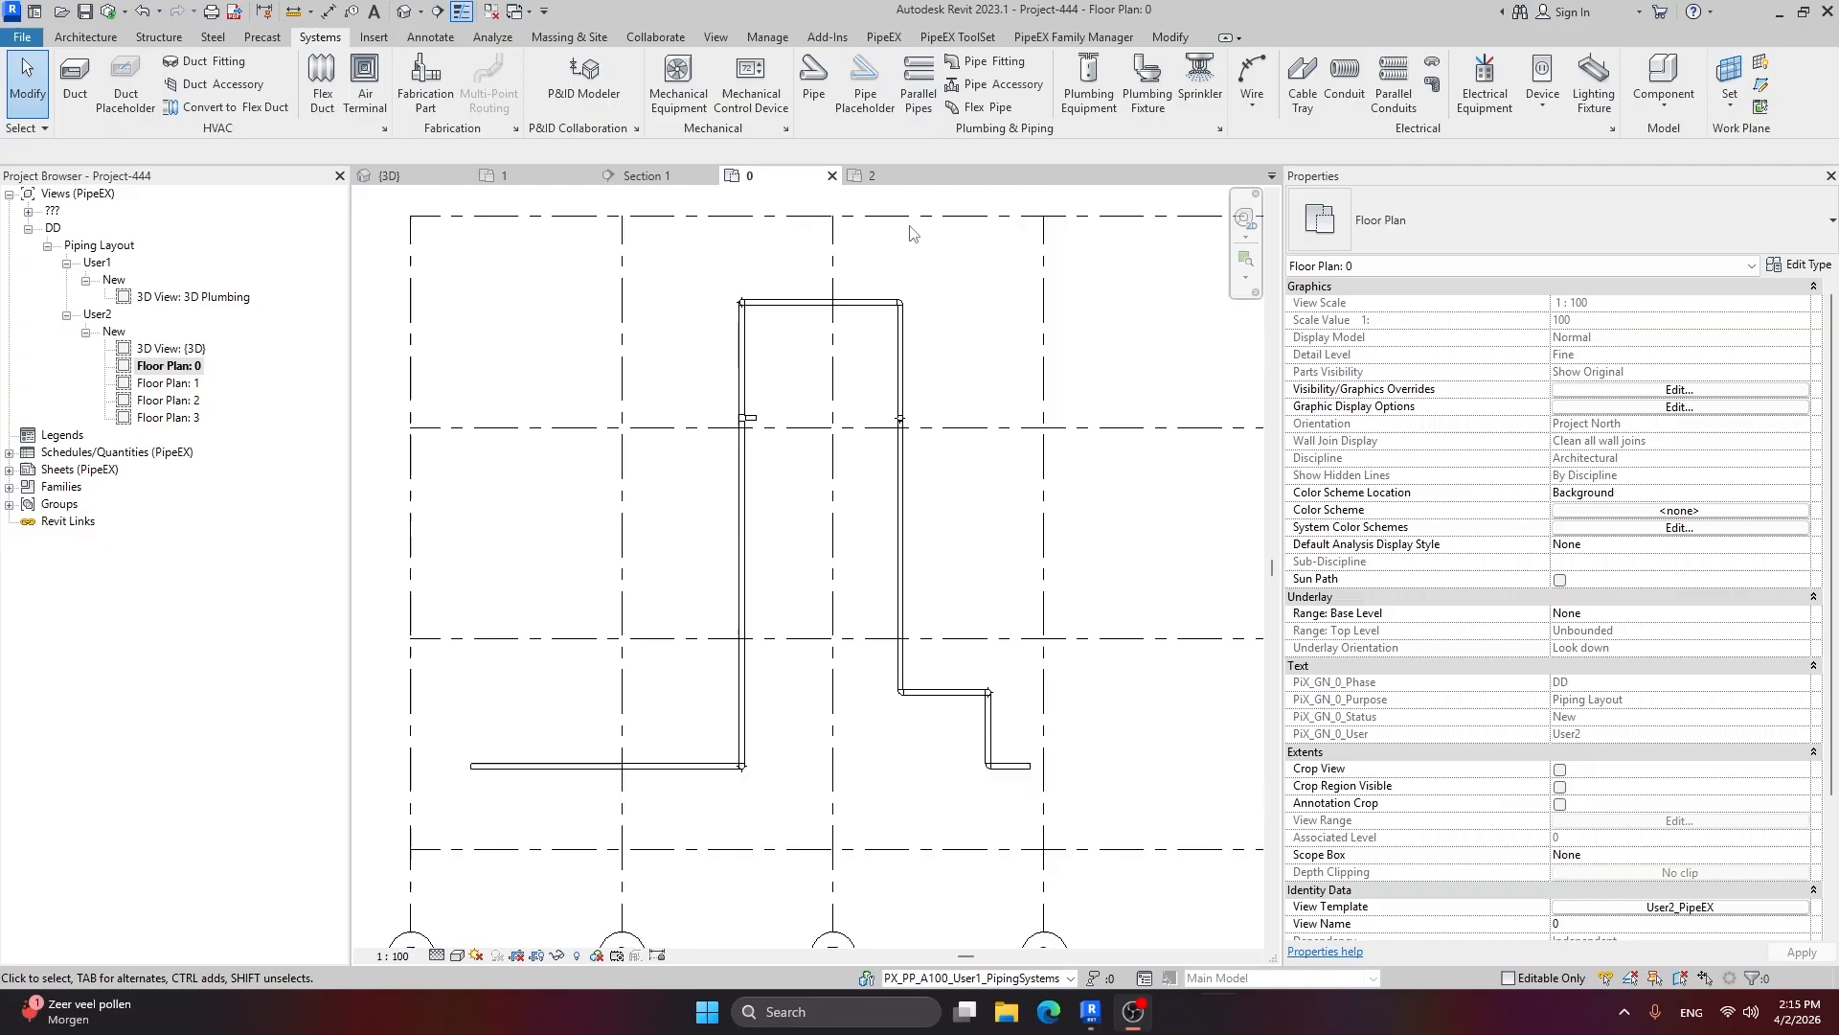
left_click(385, 176)
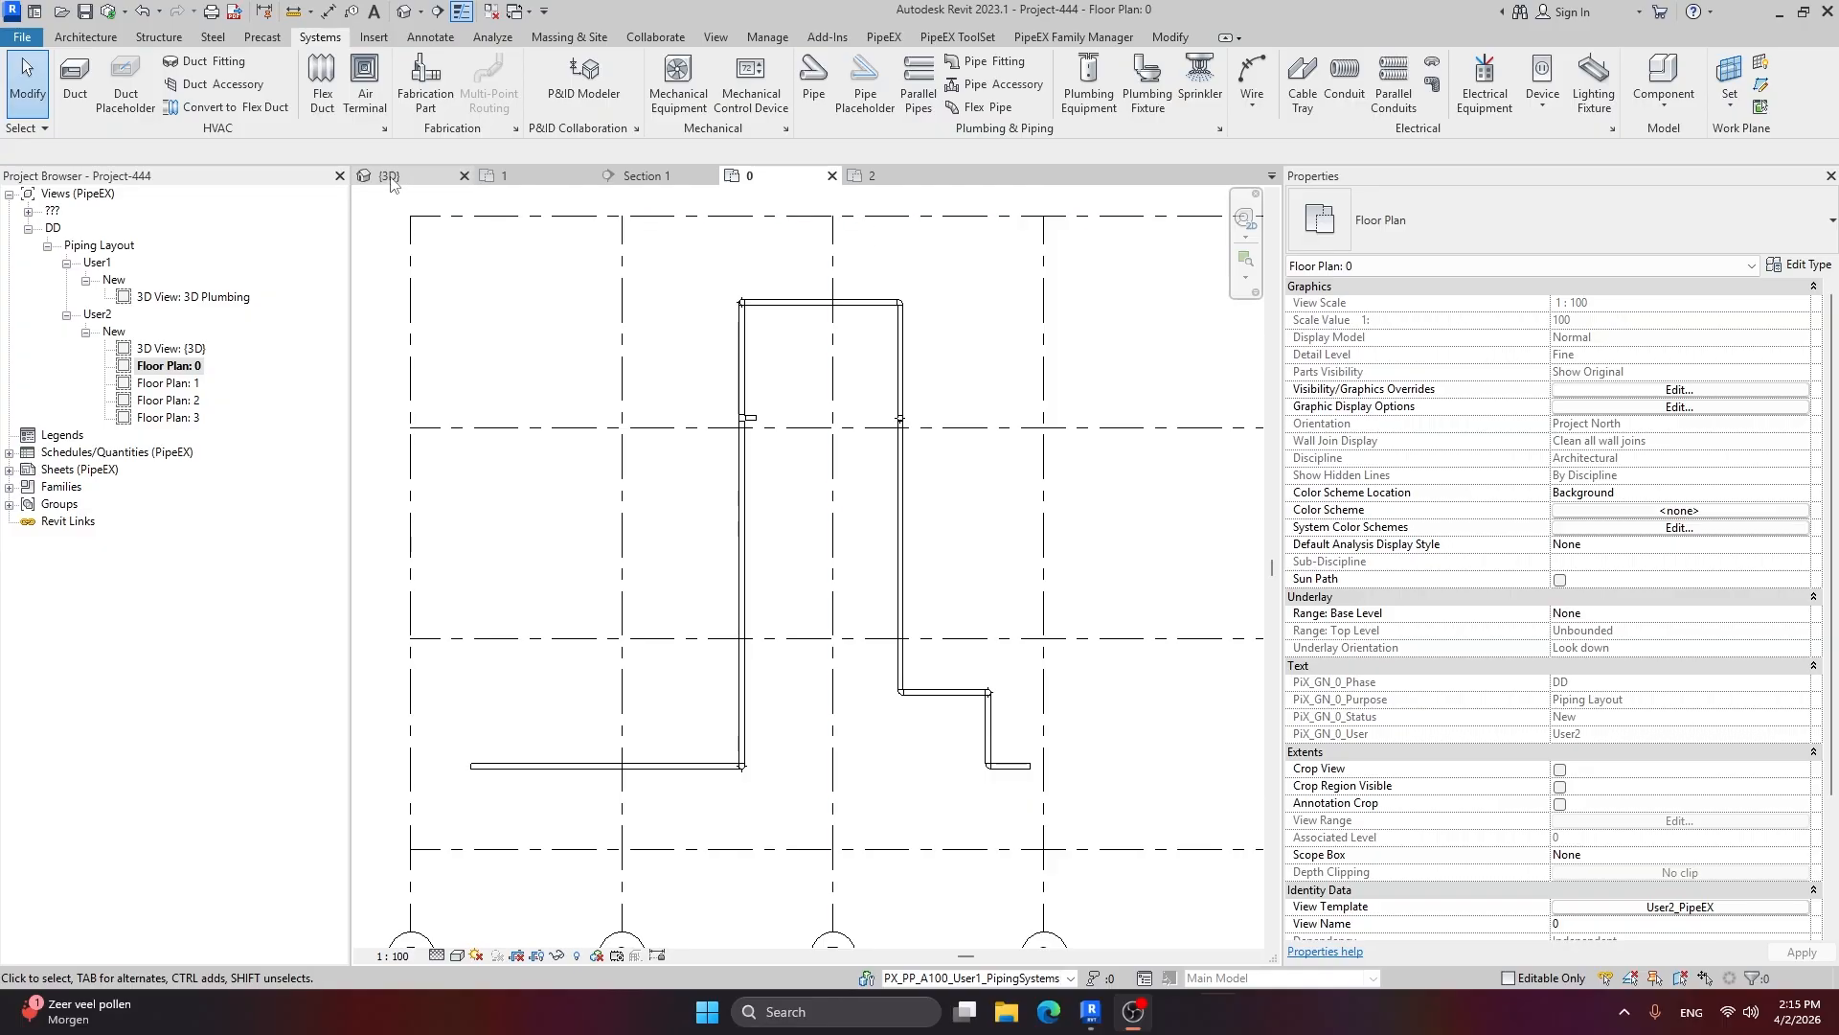
scroll(896, 519, "down", 1)
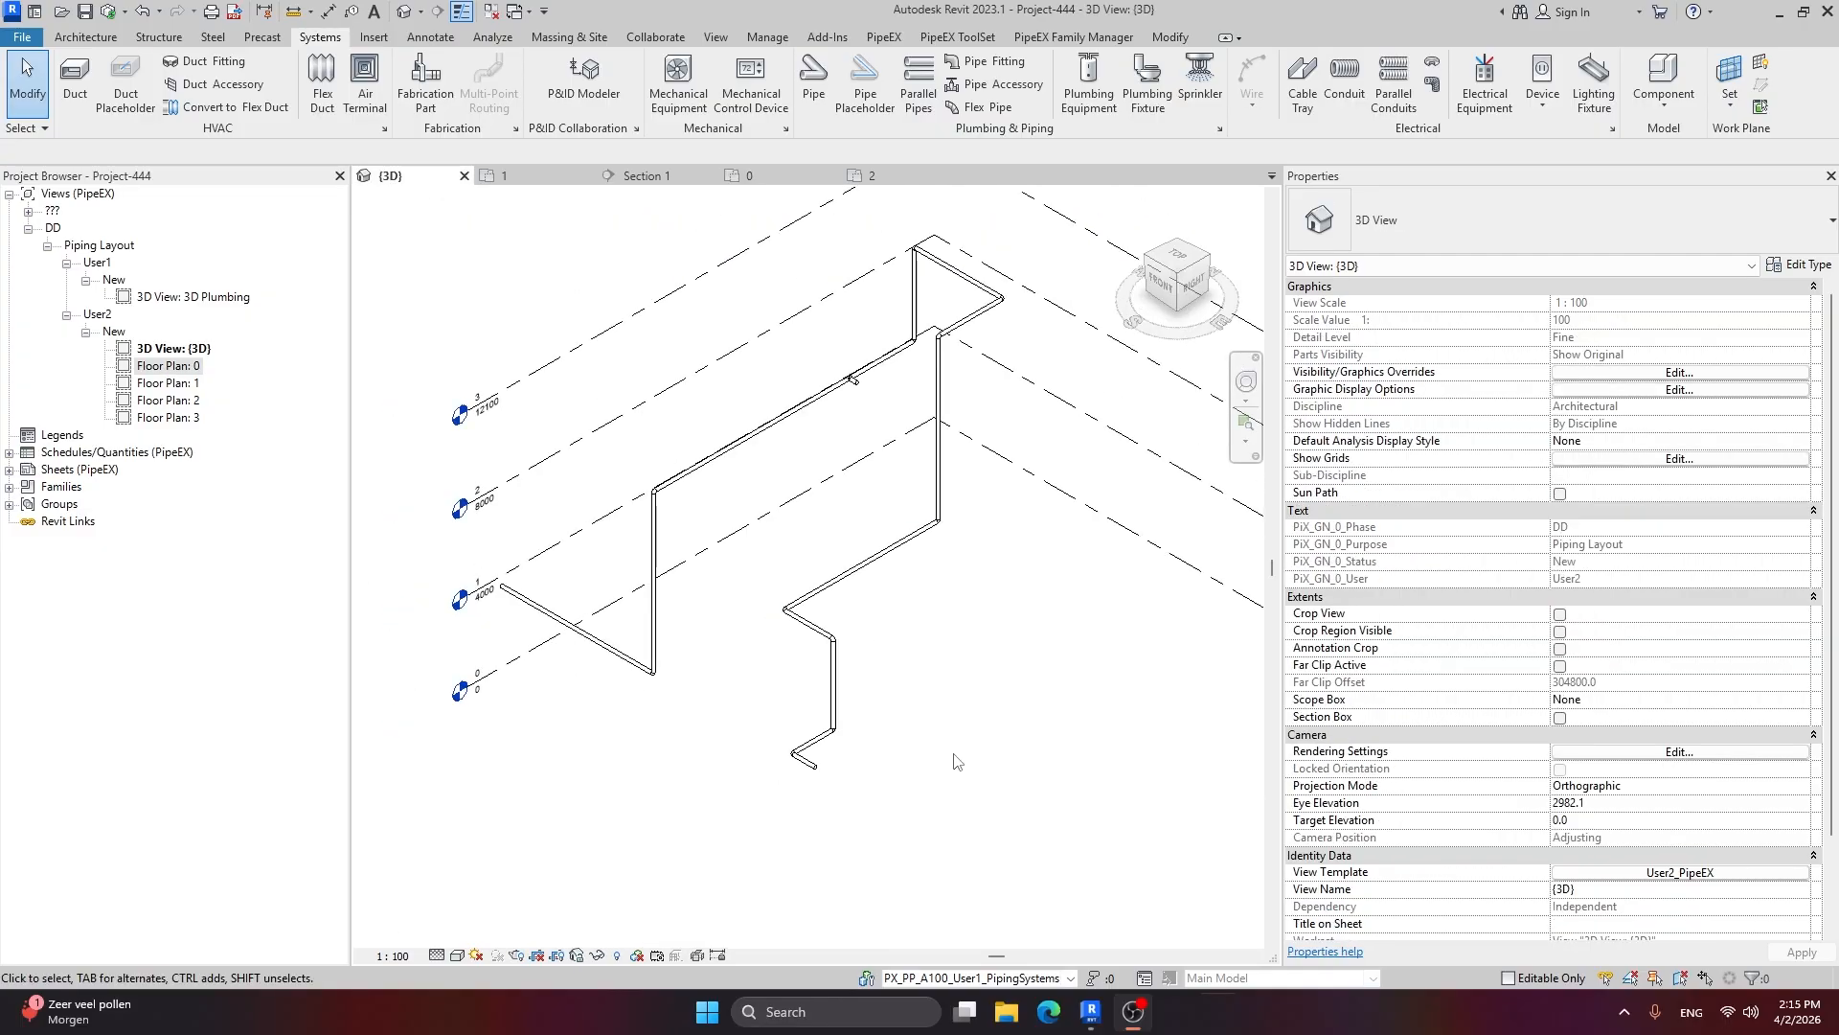
middle_click_drag(955, 762, 1189, 492, "shift")
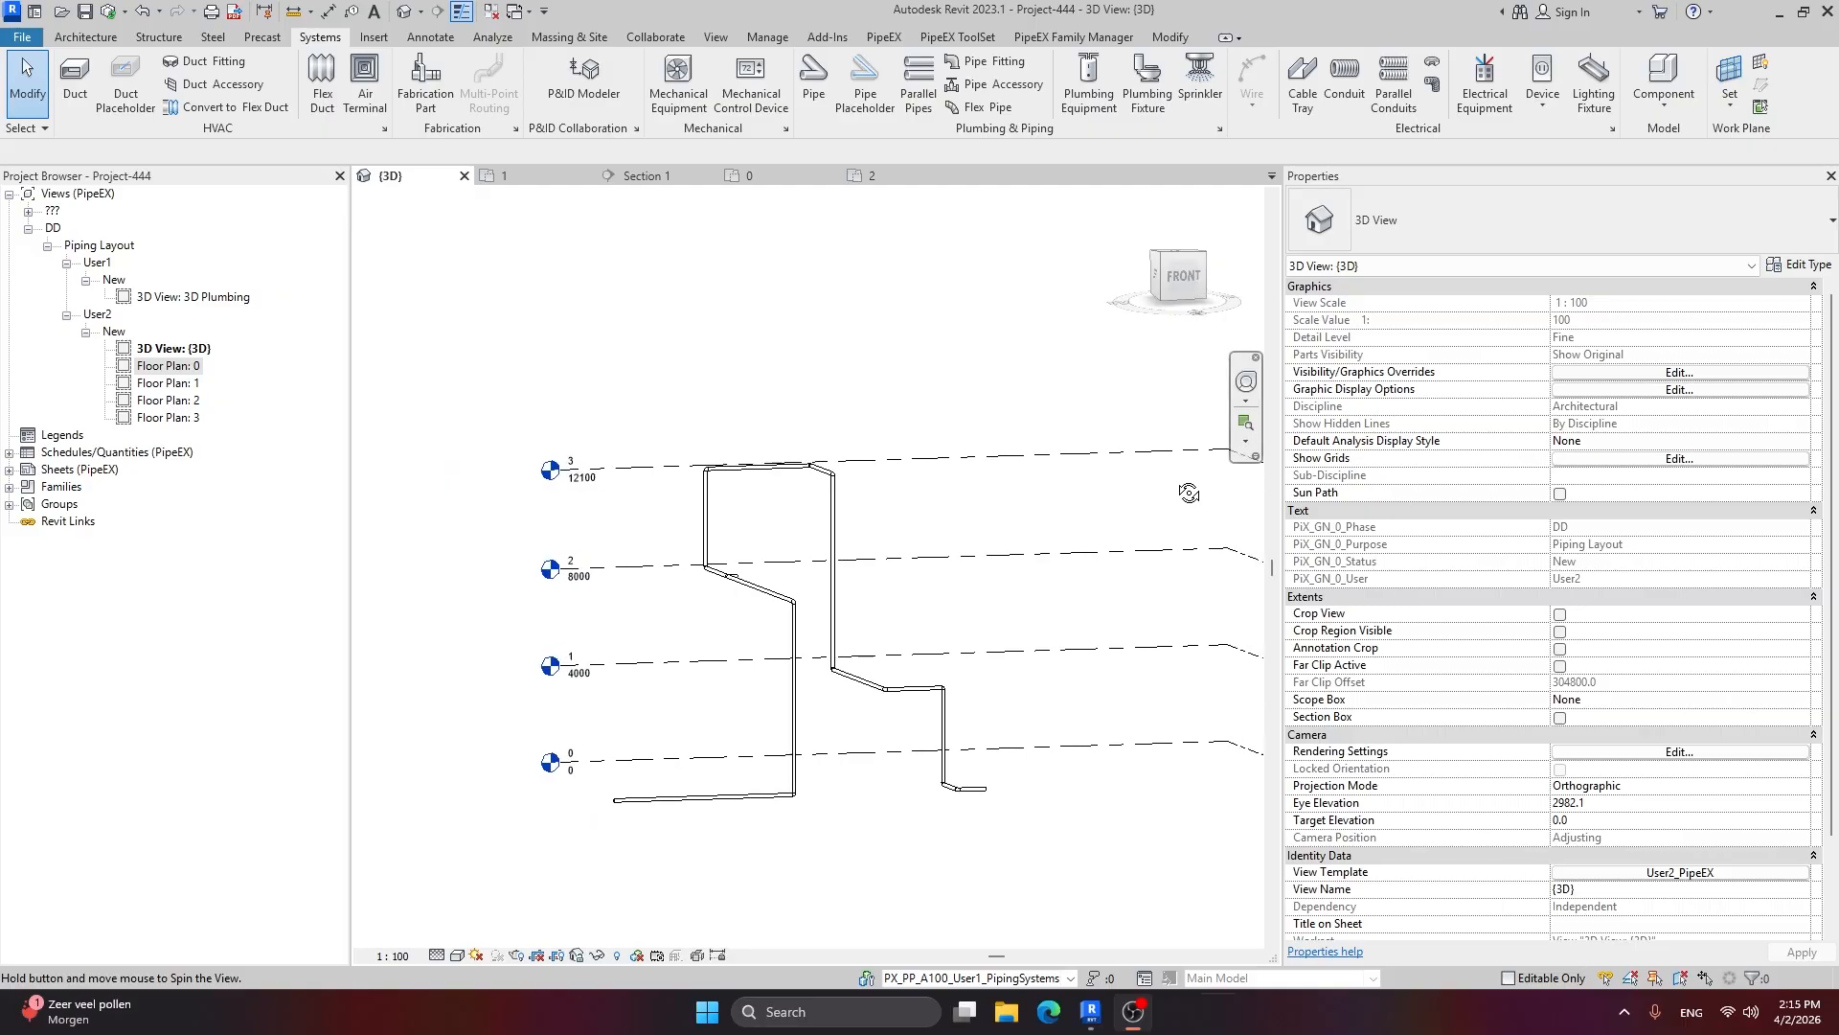
Step: Orbit and zoom the 3D view to examine the pipe run across the levels from the right-hand side and from above
middle_click_drag(1192, 690, 570, 797, "shift")
middle_click_drag(885, 561, 949, 803, "shift")
scroll(904, 476, "down", 1)
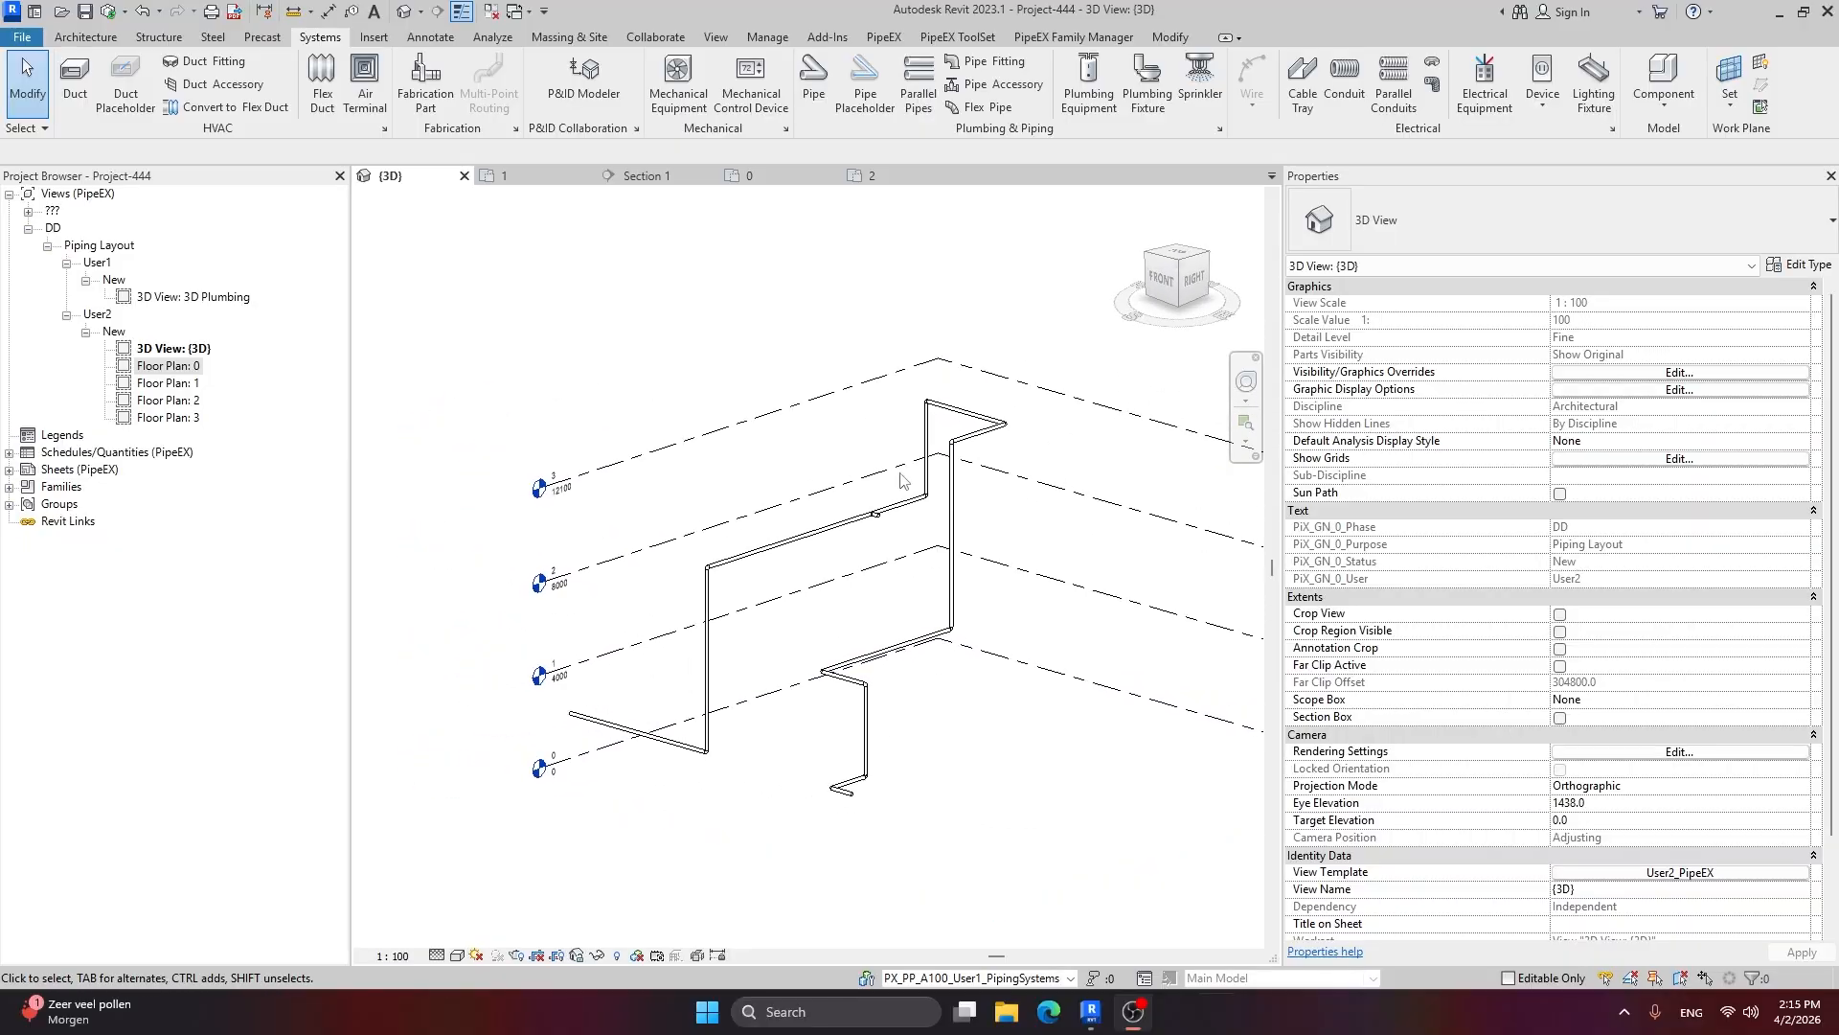
scroll(941, 555, "up", 5)
scroll(947, 572, "down", 3)
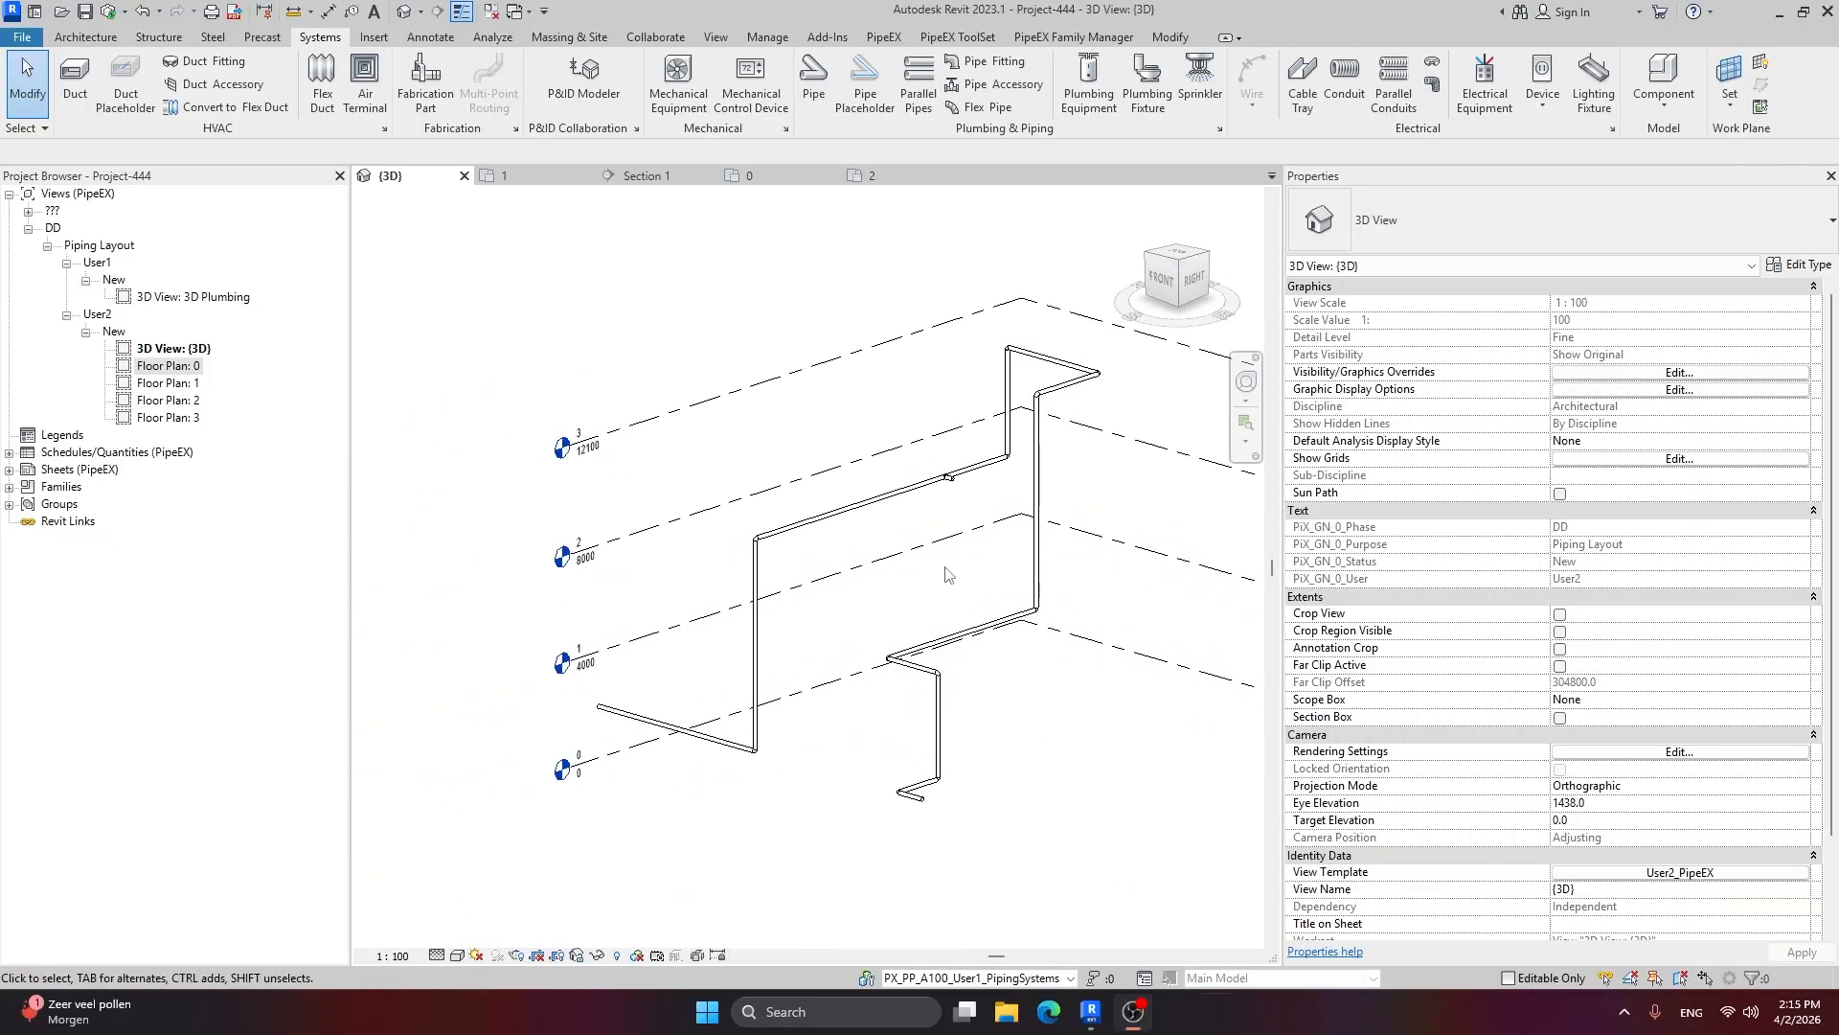
mouse_move(954, 577)
middle_mouse_down()
mouse_move(885, 575)
mouse_move(908, 682)
mouse_move(842, 670)
mouse_move(817, 719)
mouse_move(871, 654)
mouse_move(998, 604)
mouse_move(949, 565)
middle_mouse_up()
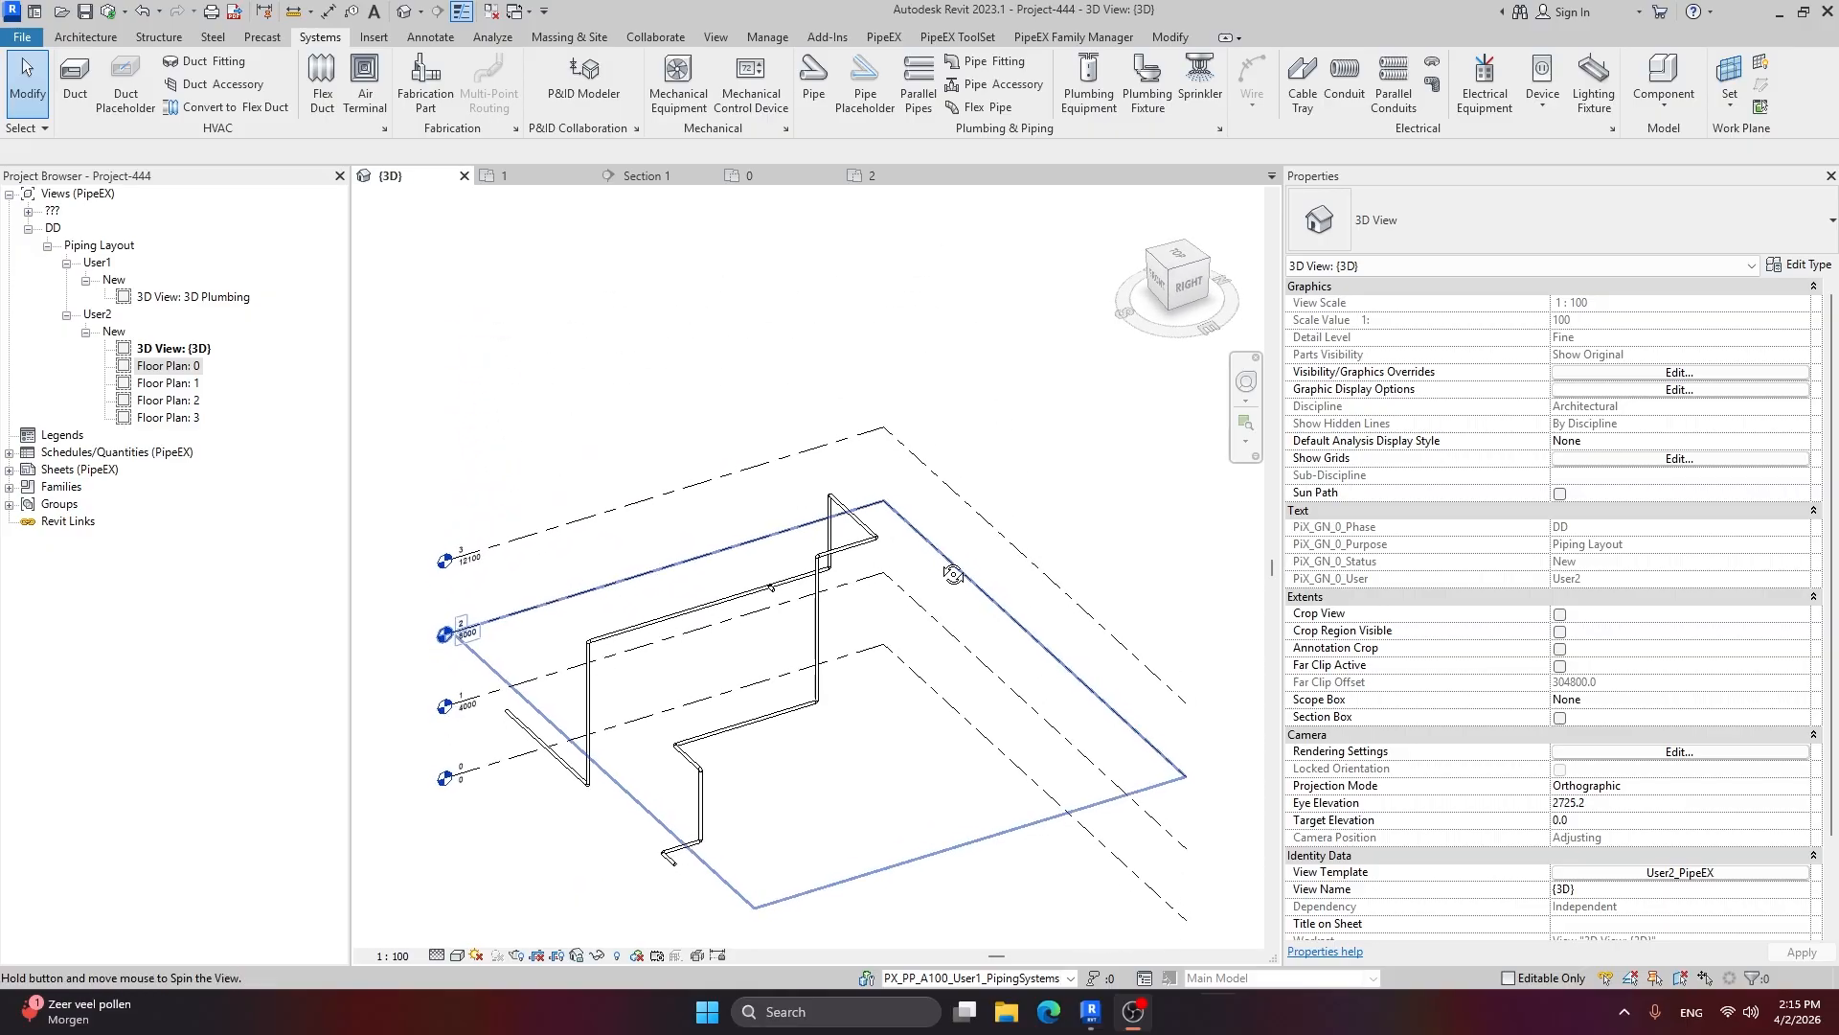
middle_click_drag(1071, 540, 1092, 413)
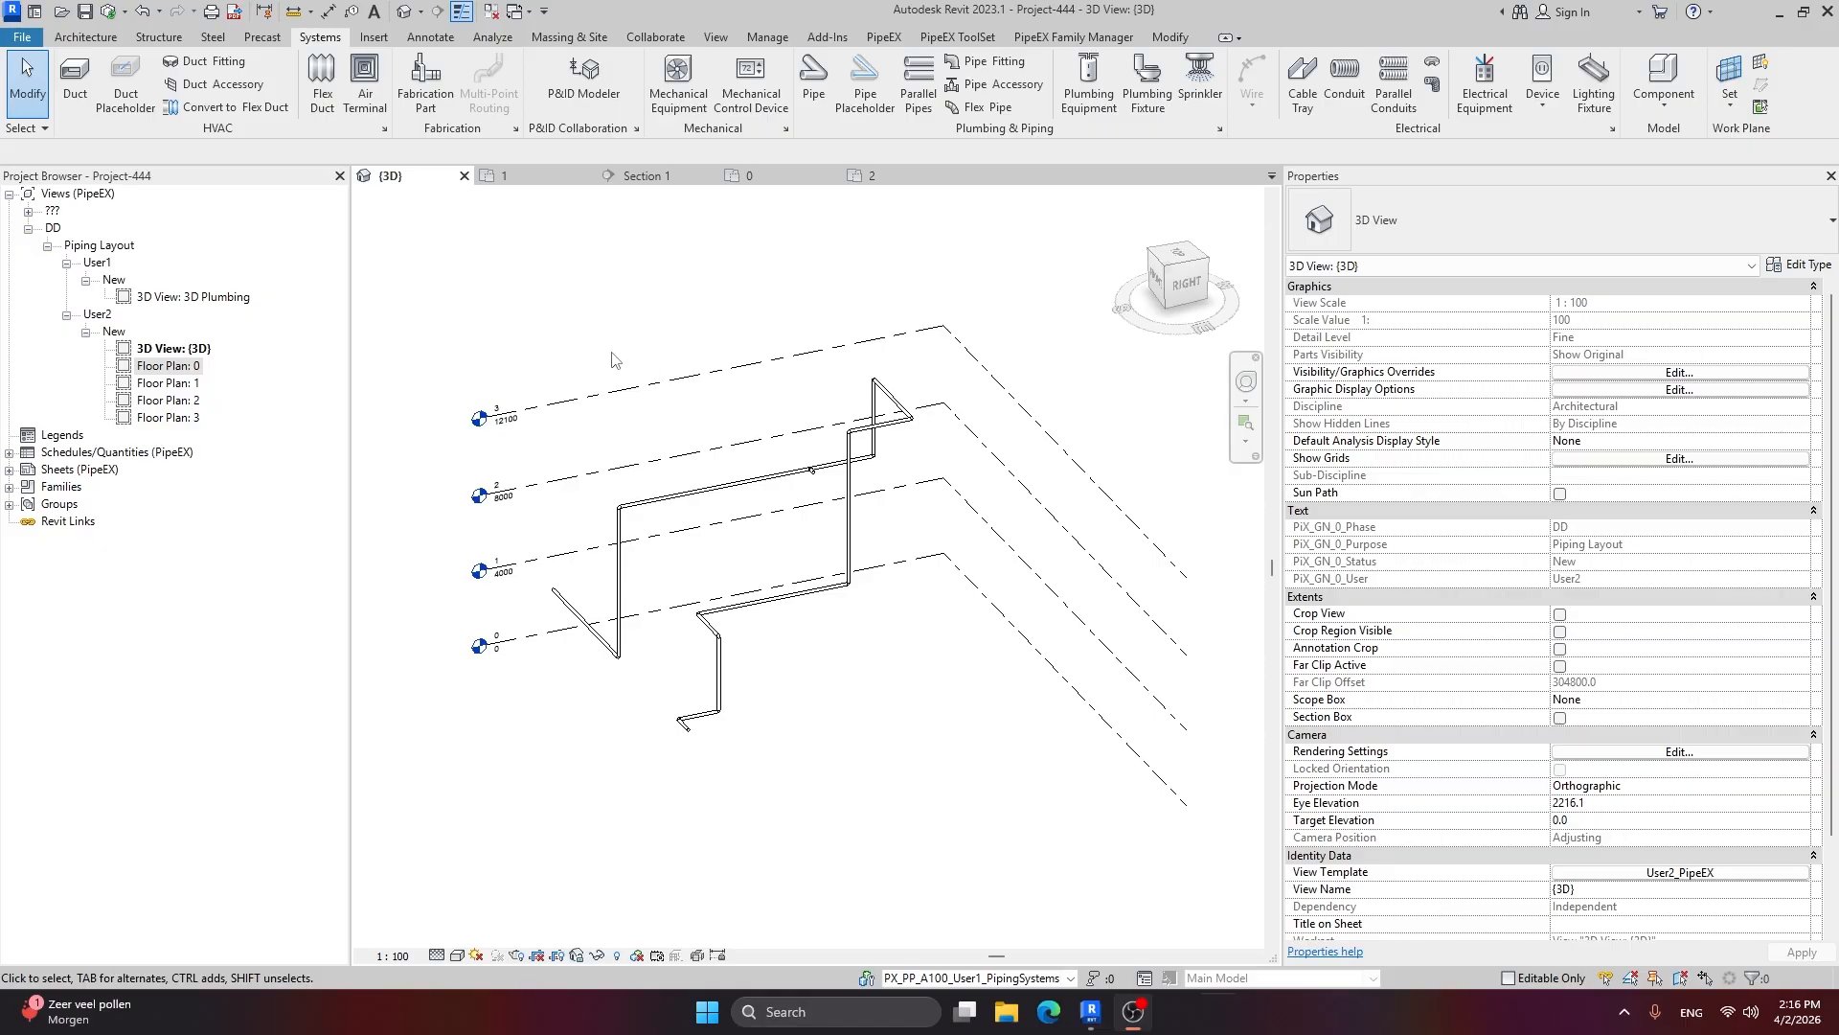
Step: Start a new pipe in the 3D view with reference level 3 and a middle elevation of 500 mm
left_click(821, 79)
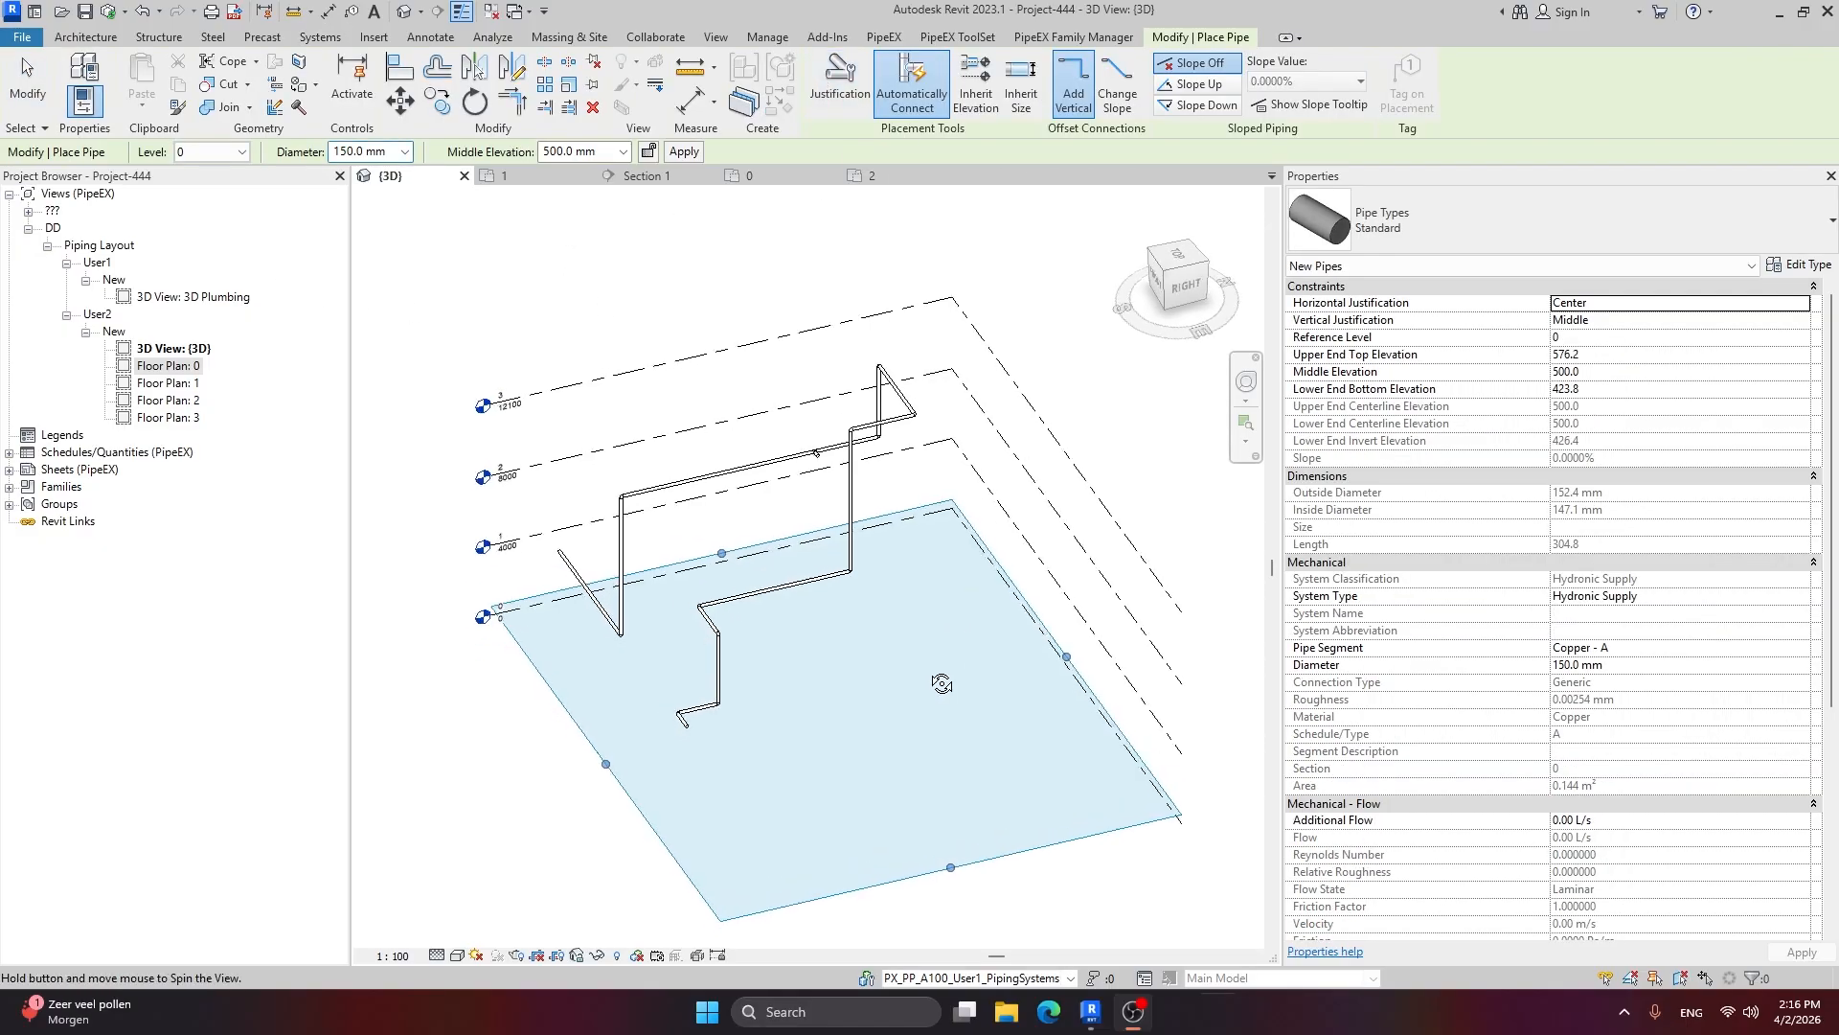
mouse_move(944, 681)
middle_mouse_down("shift")
mouse_move(858, 764)
mouse_move(961, 809)
mouse_move(976, 732)
mouse_move(940, 723)
mouse_move(936, 537)
mouse_move(952, 534)
mouse_move(1004, 703)
mouse_move(961, 421)
middle_mouse_up("shift")
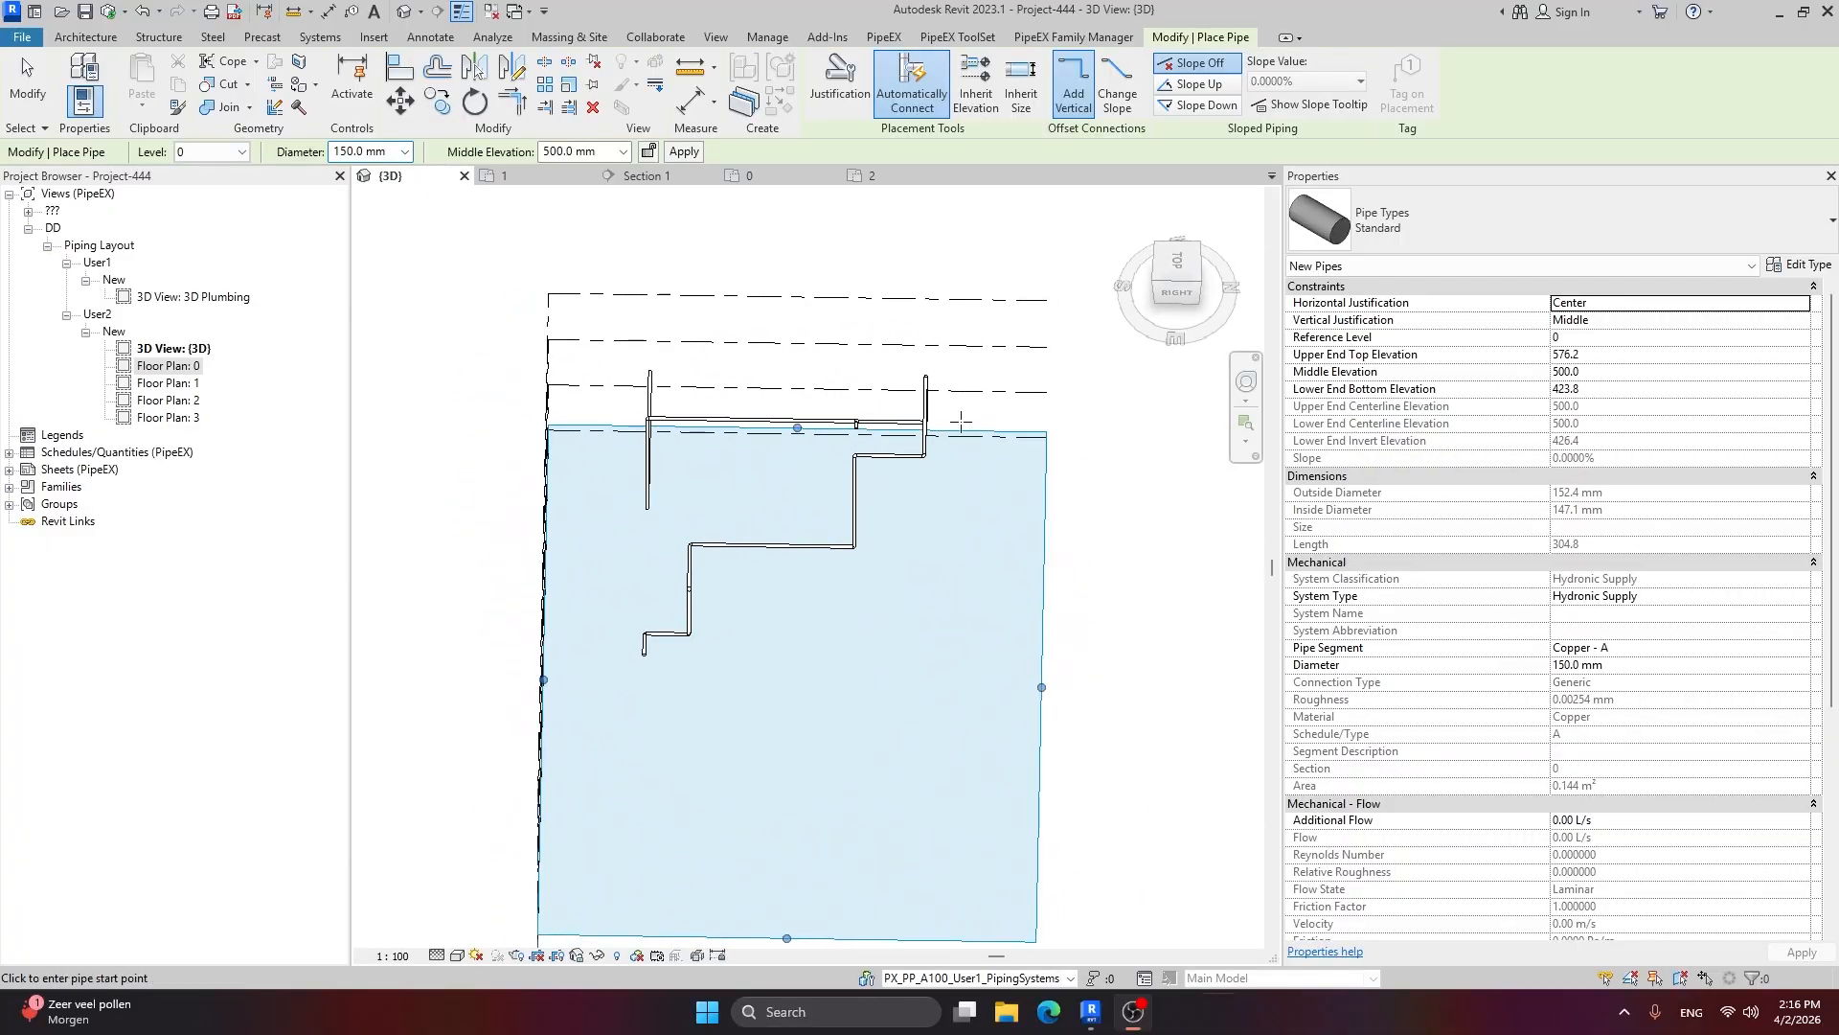
middle_click_drag(909, 636, 1009, 573, "shift")
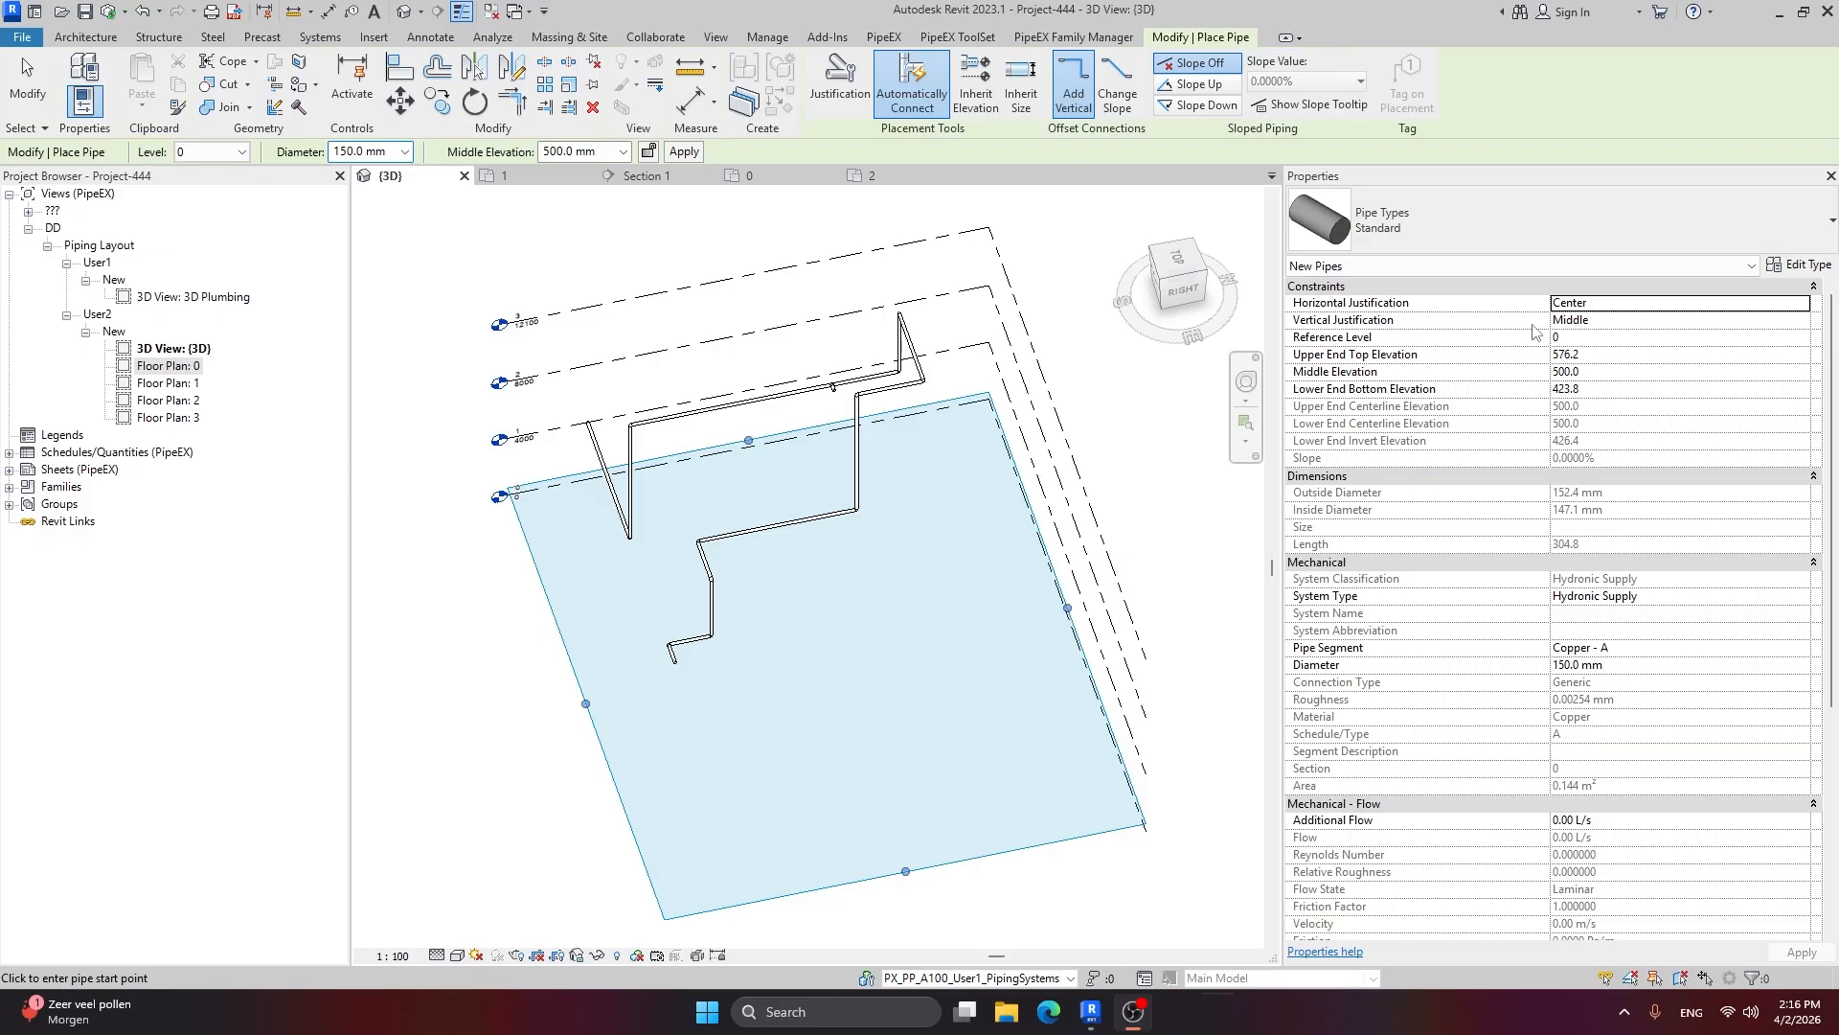
left_click(1801, 339)
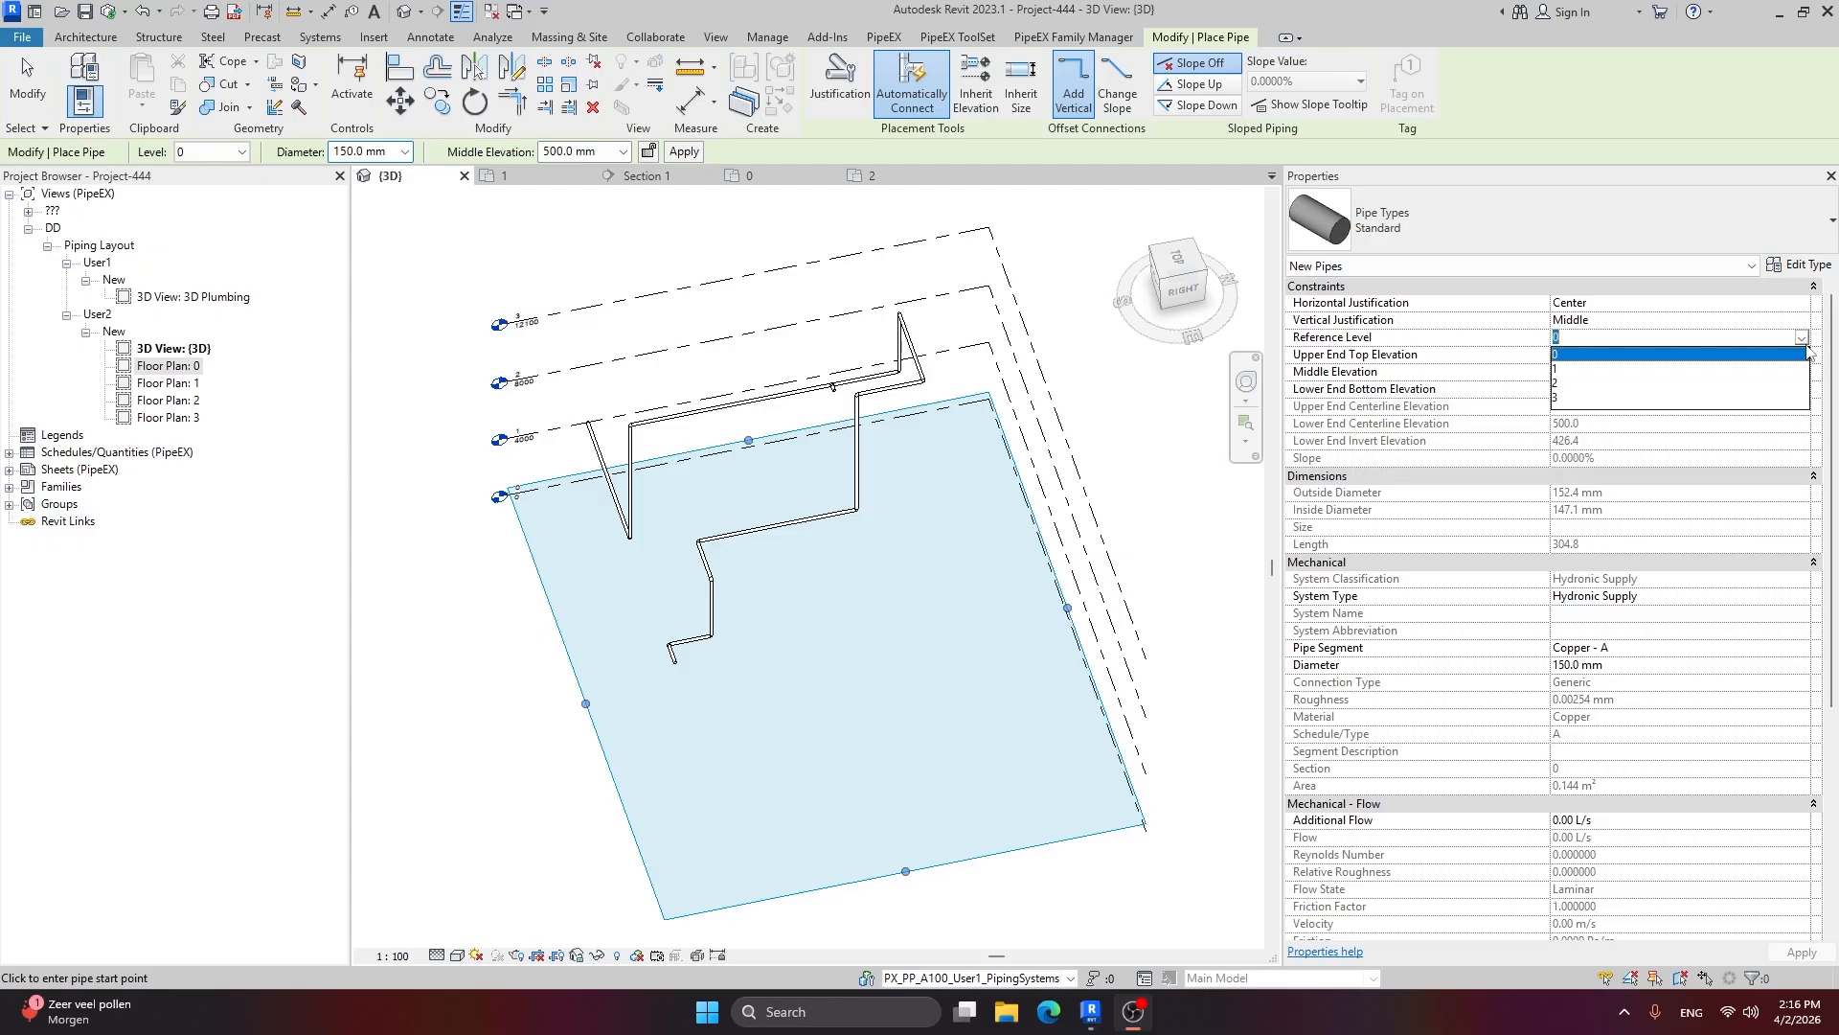
left_click(1616, 396)
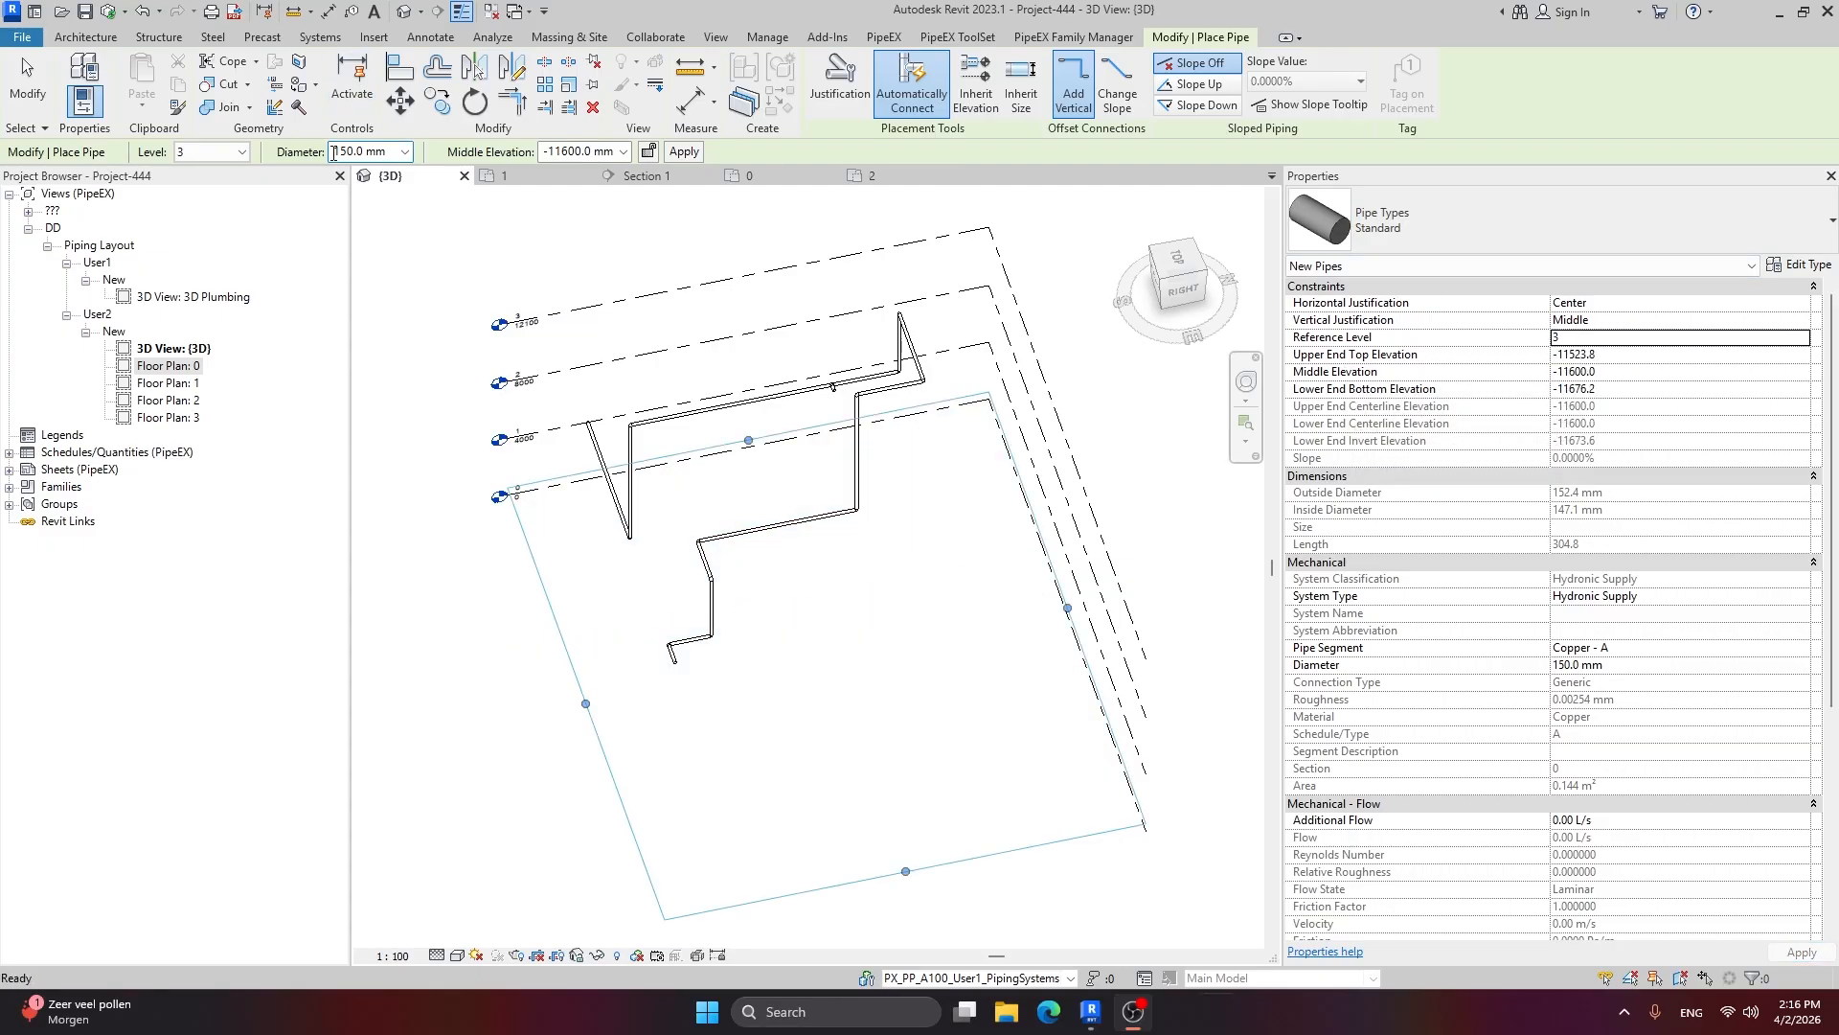
left_click(335, 152)
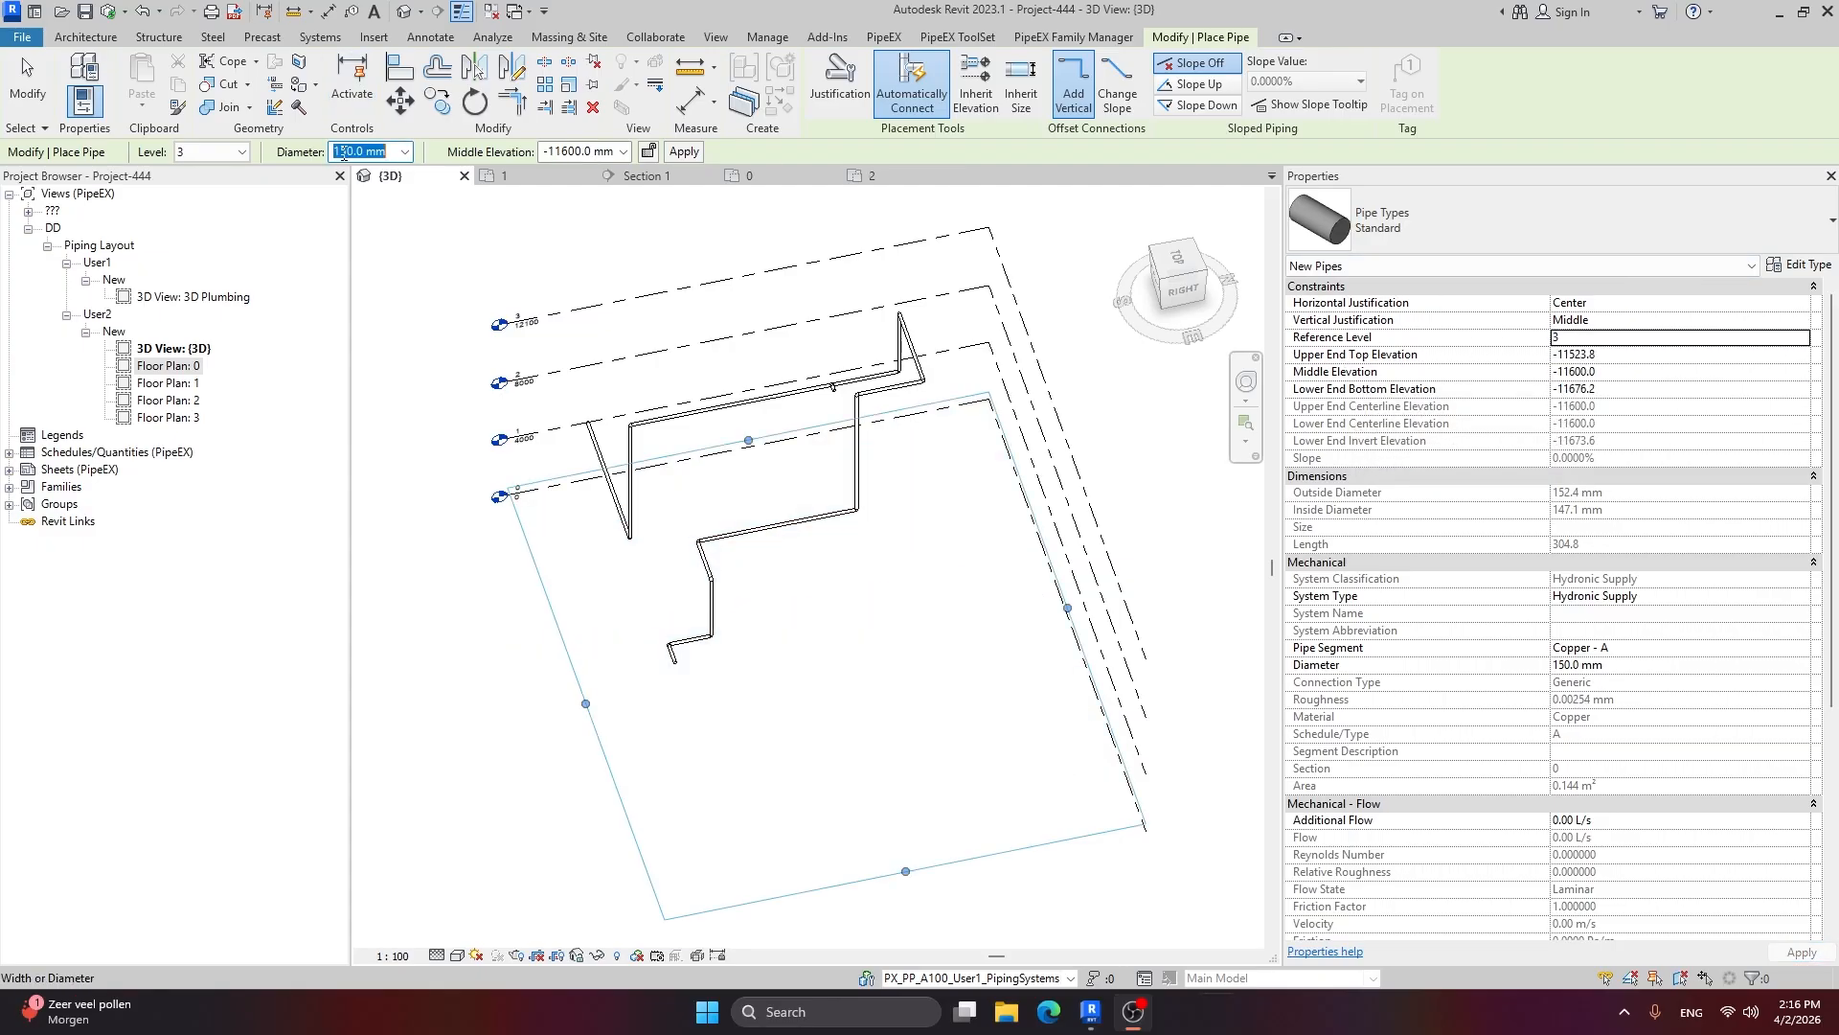
left_click(572, 151)
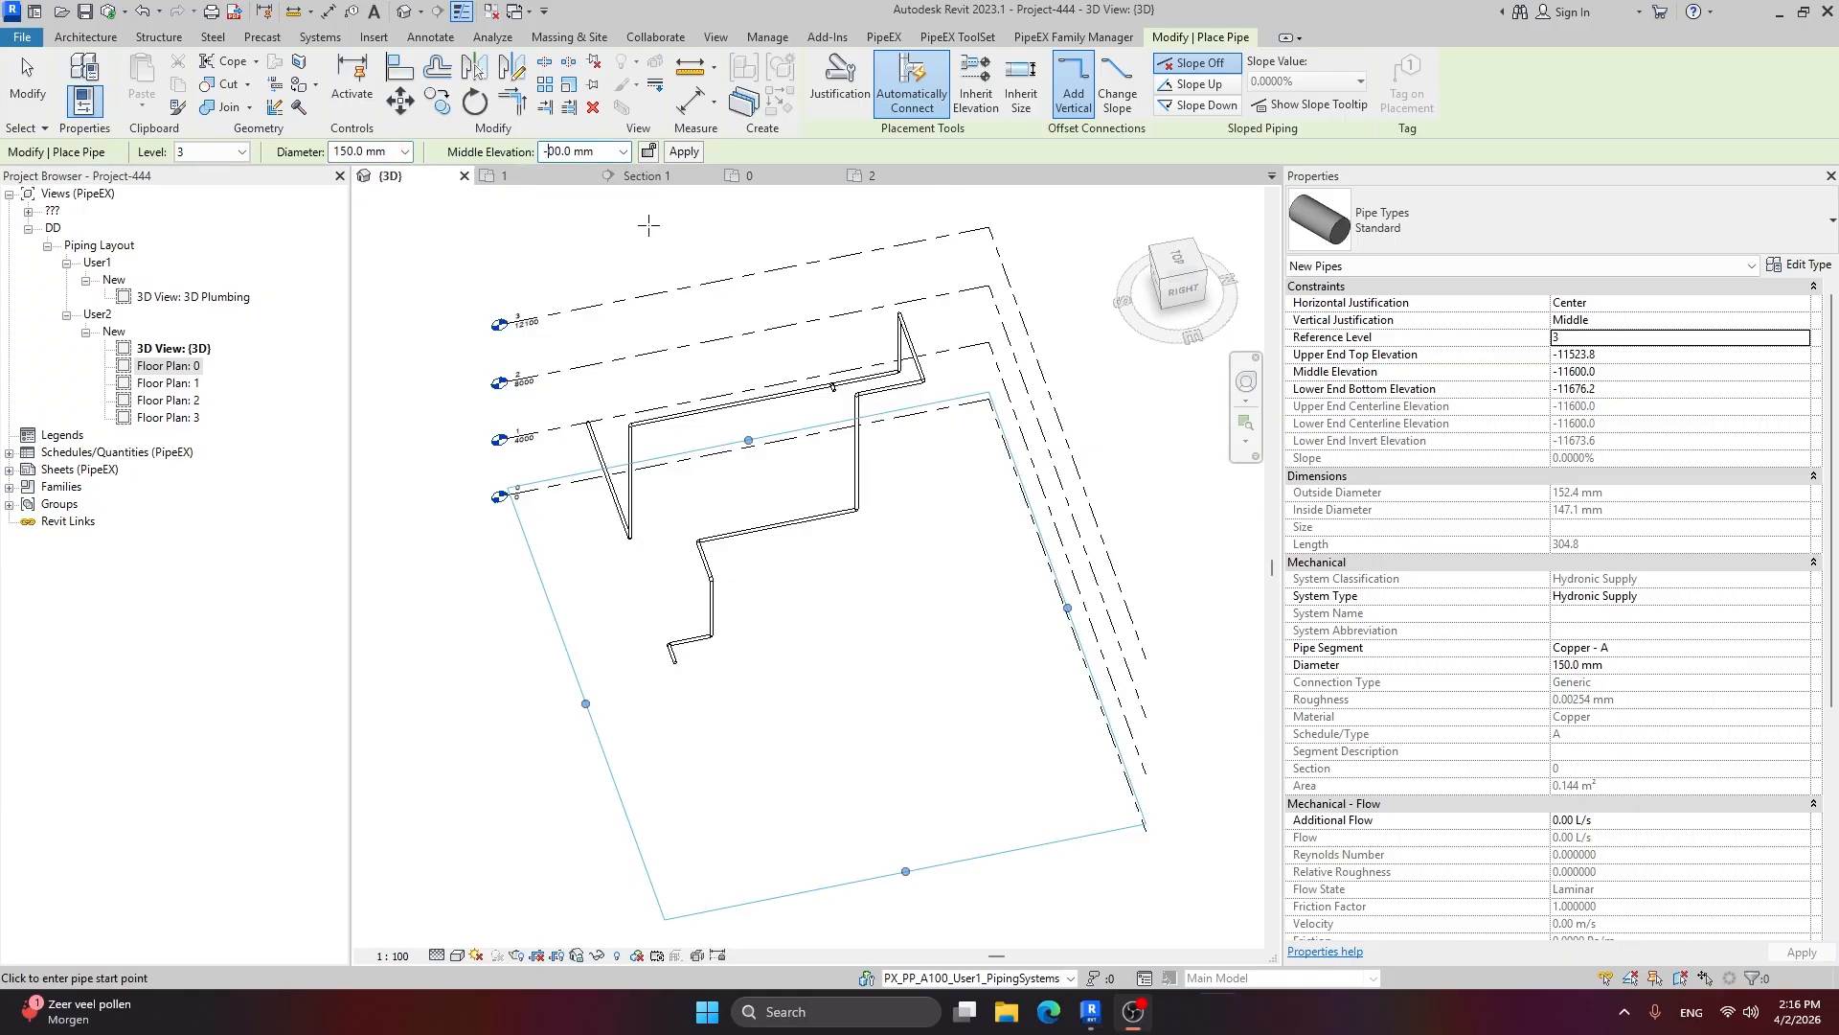
key("Return")
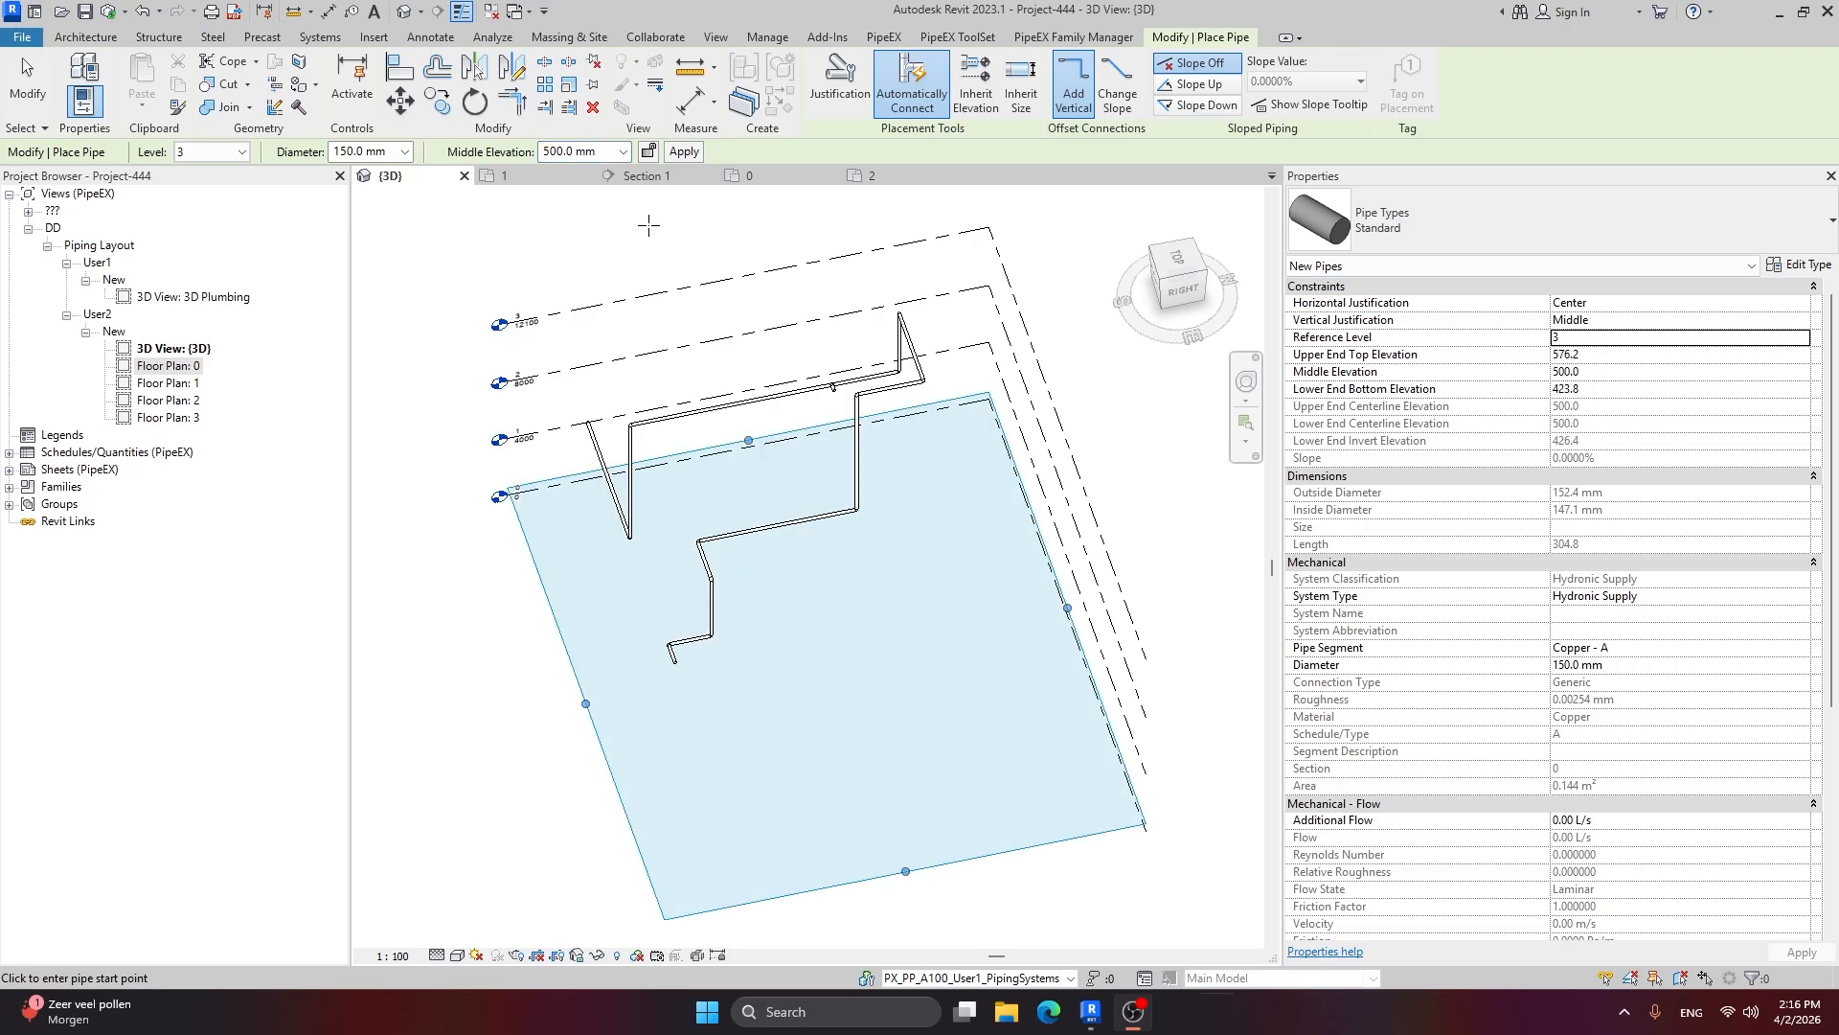
Step: Draw a separate level 3 pipe beside the existing run, heading inward from the right-hand level lines, then turning 90° toward the back
mouse_move(1022, 712)
middle_mouse_down()
mouse_move(993, 763)
mouse_move(1025, 707)
middle_mouse_up()
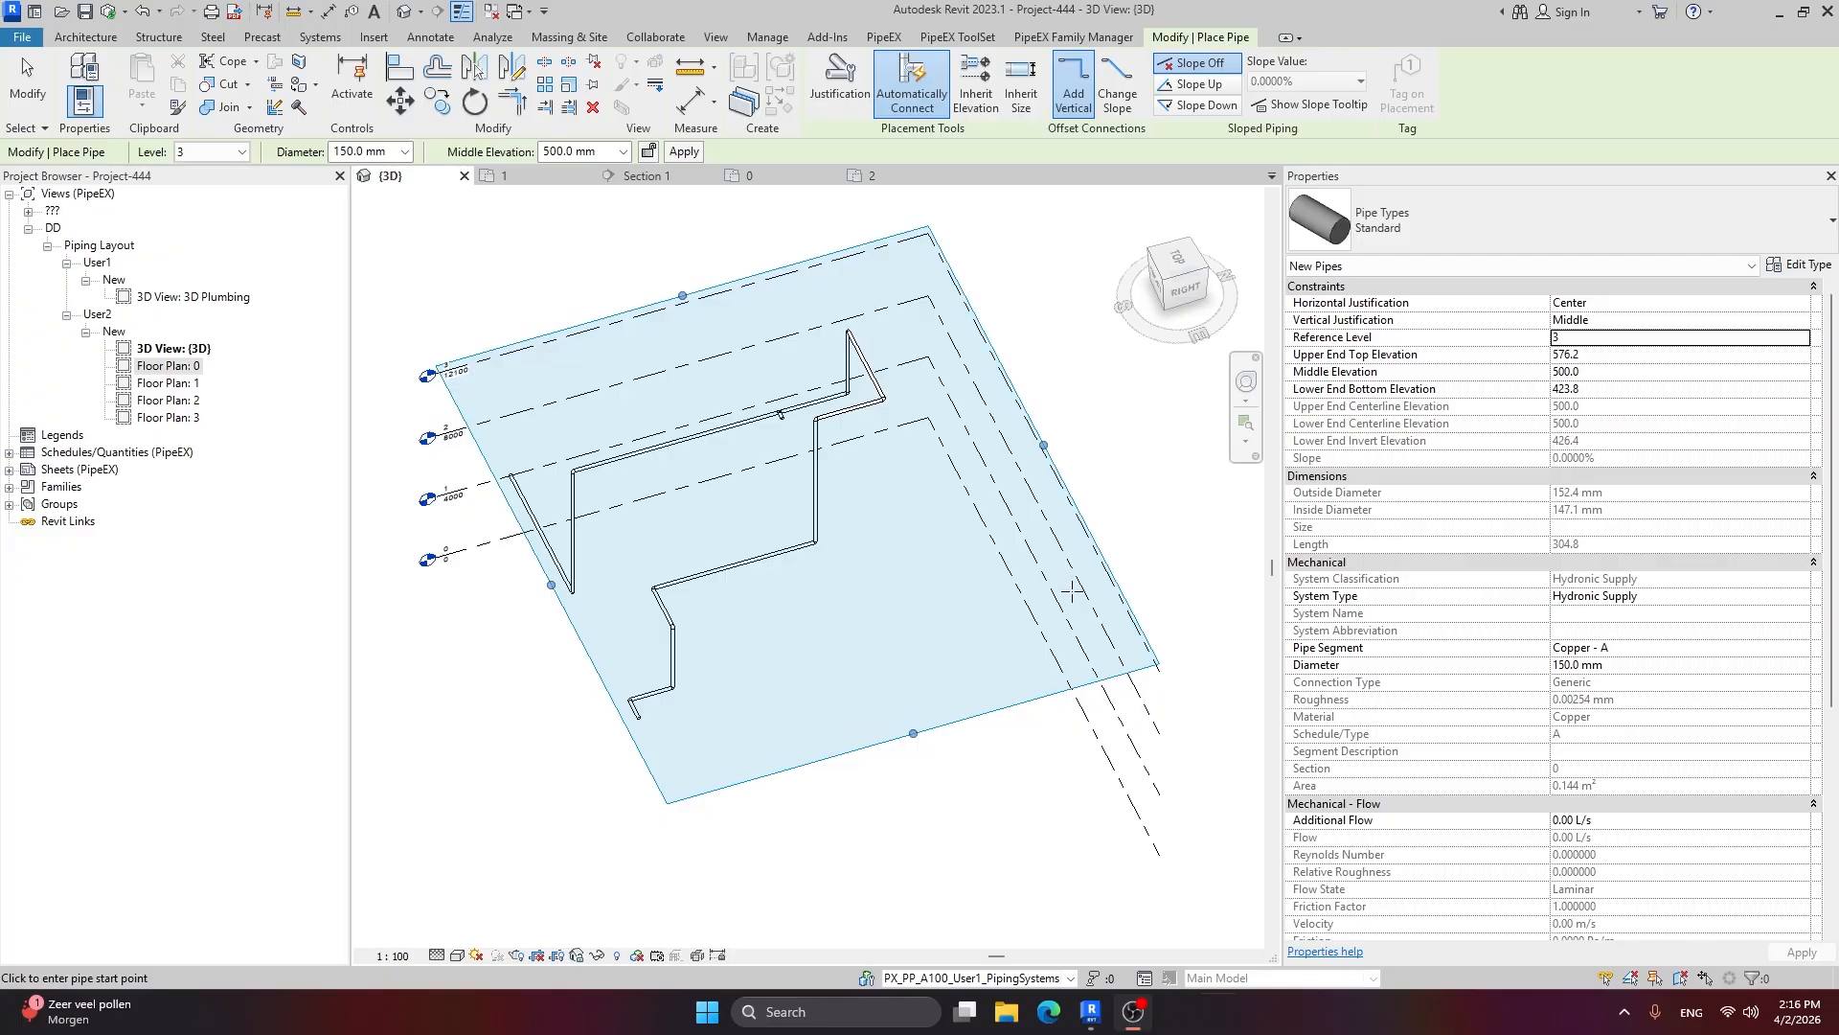
left_click(1059, 567)
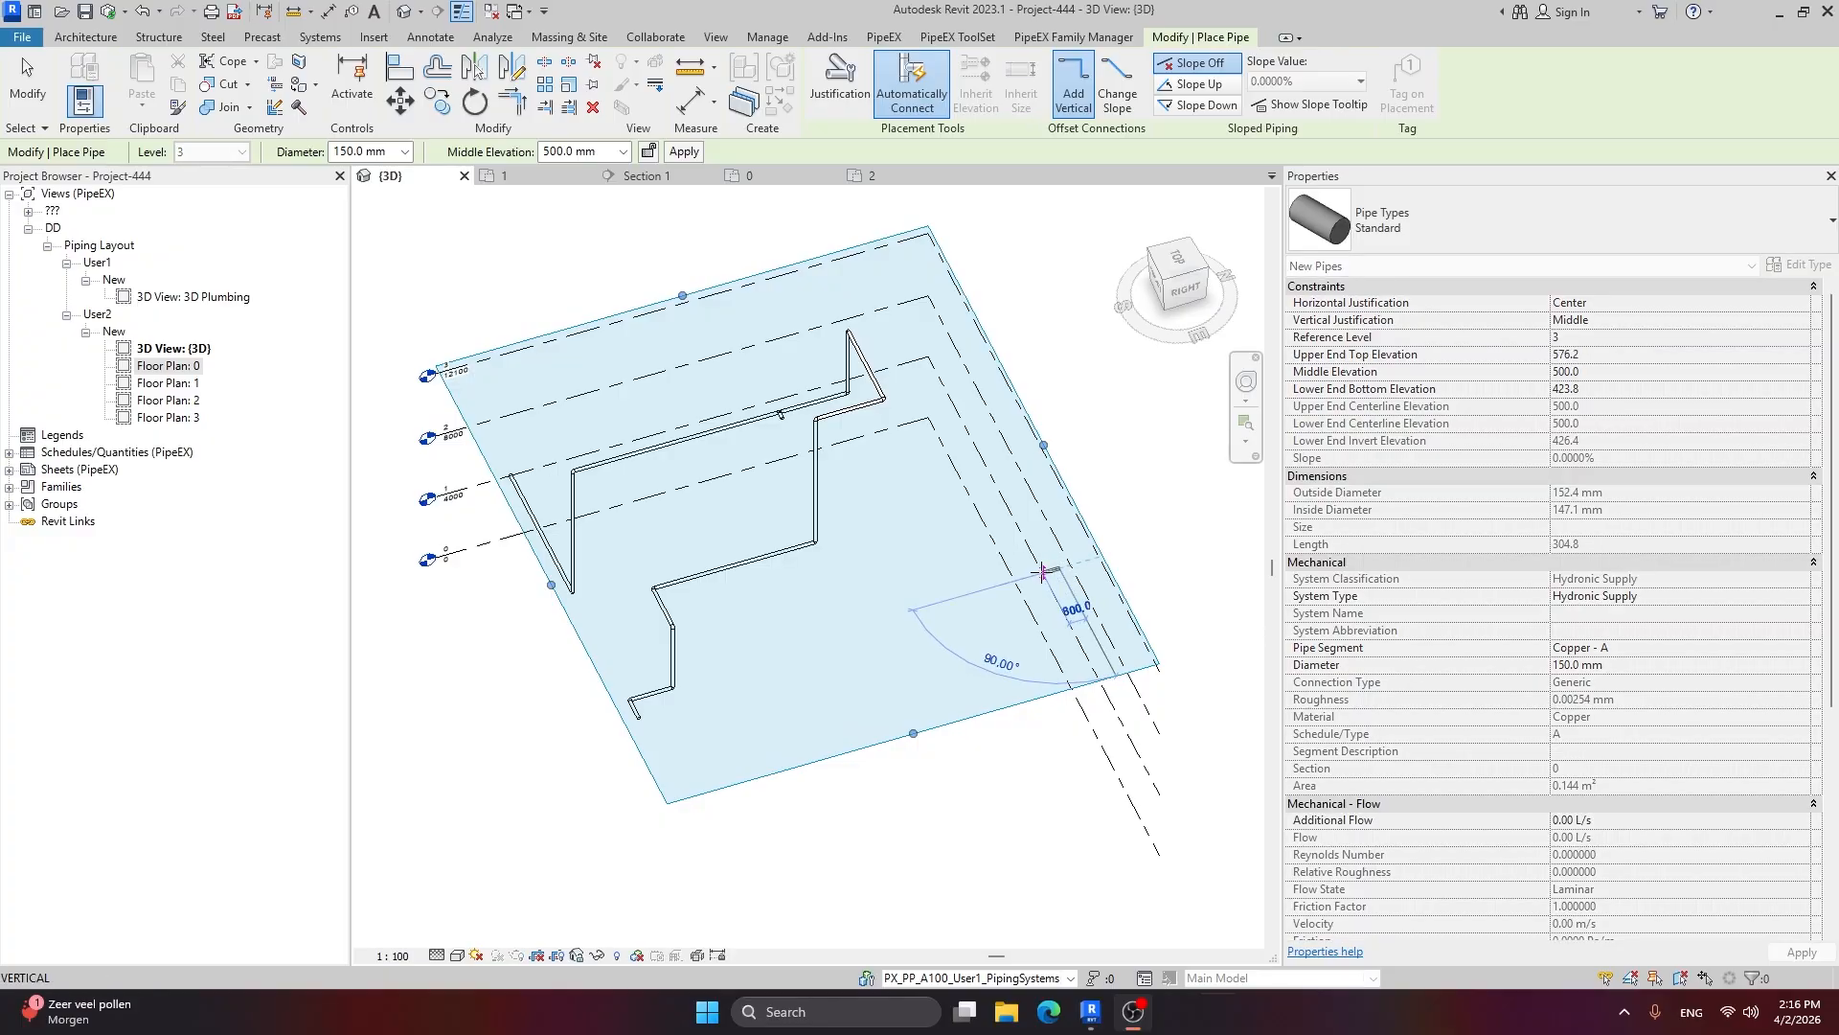
left_click(964, 590)
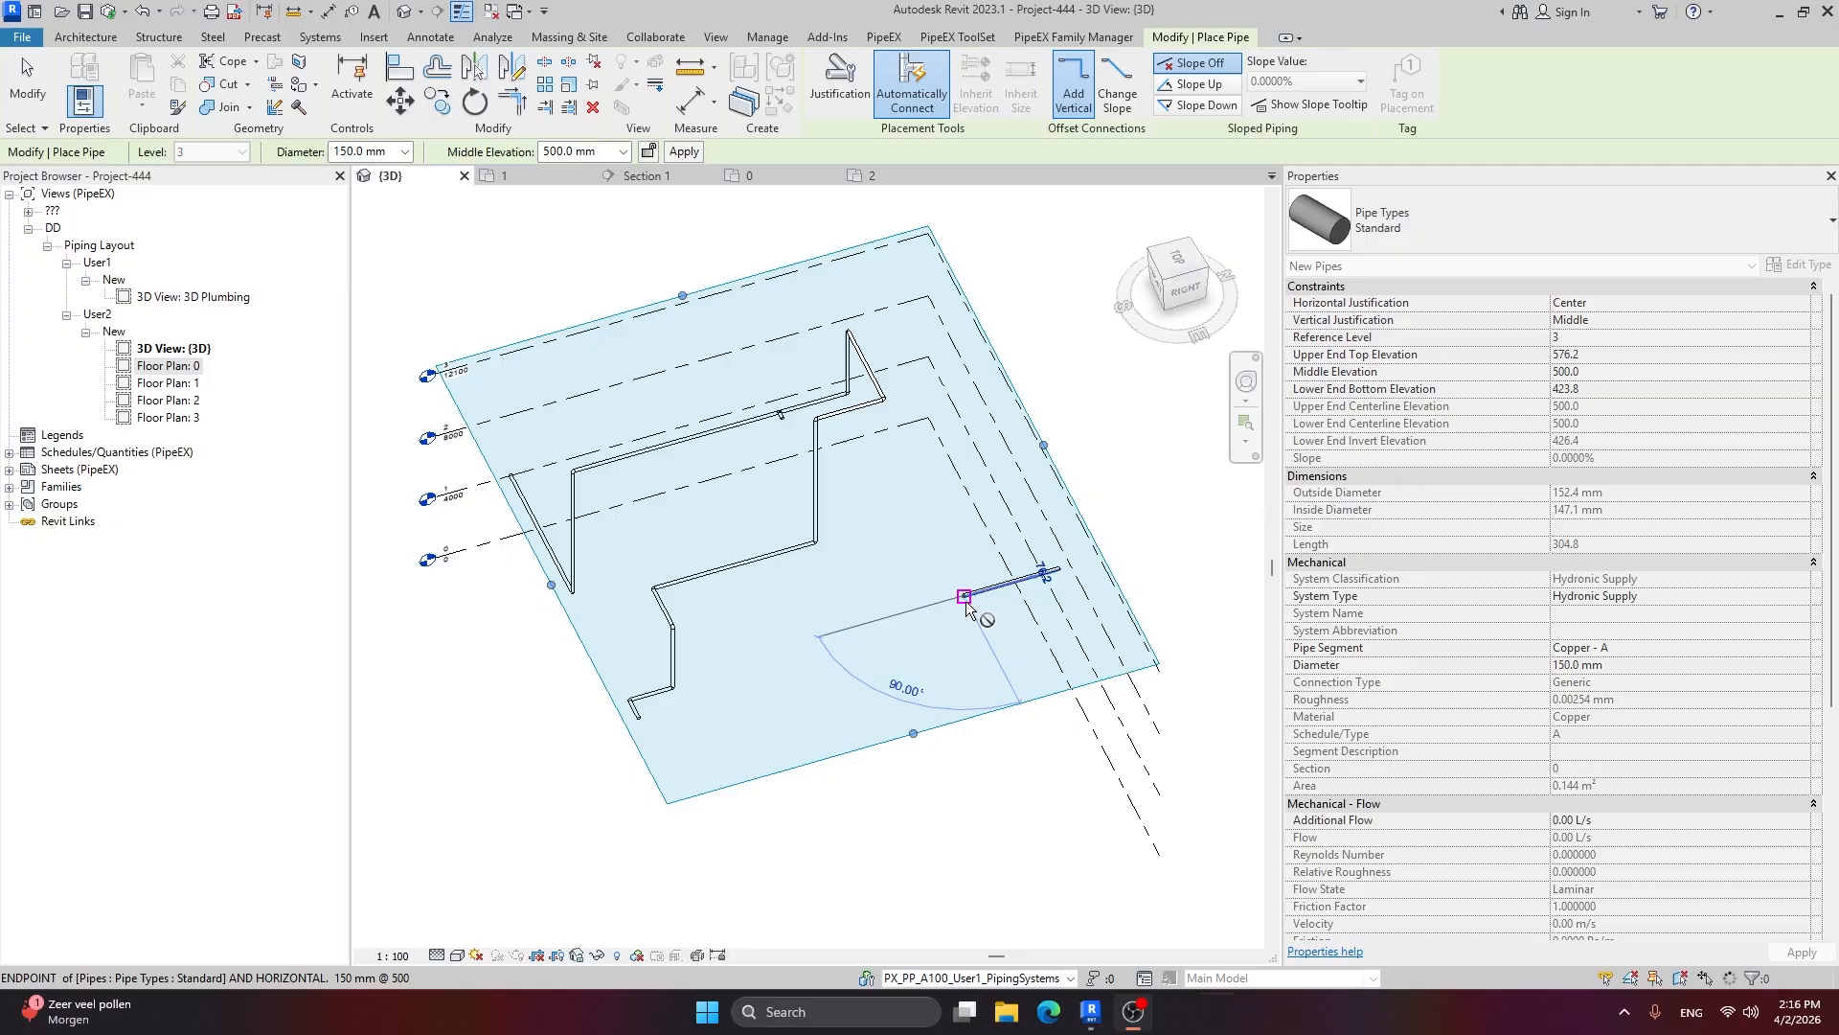
left_click(938, 545)
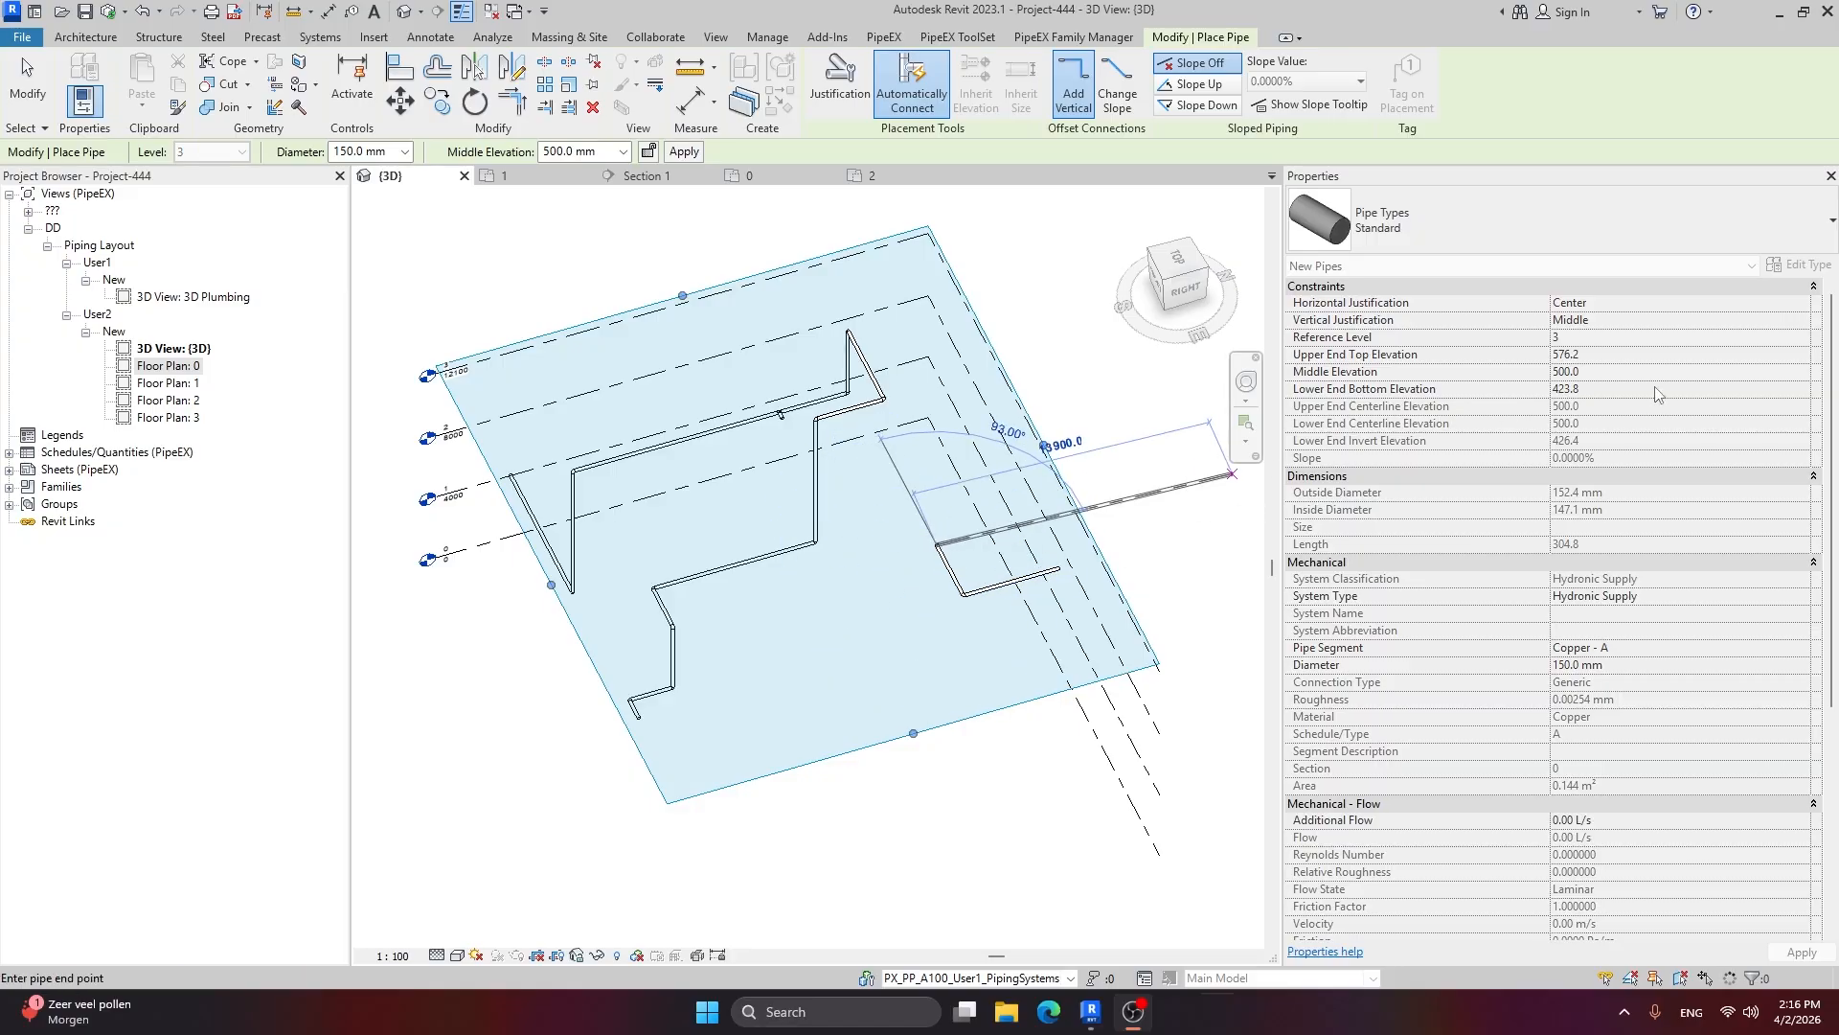
Step: Set the reference level for new pipes to 2 and their middle elevation to 500 mm
left_click(1664, 339)
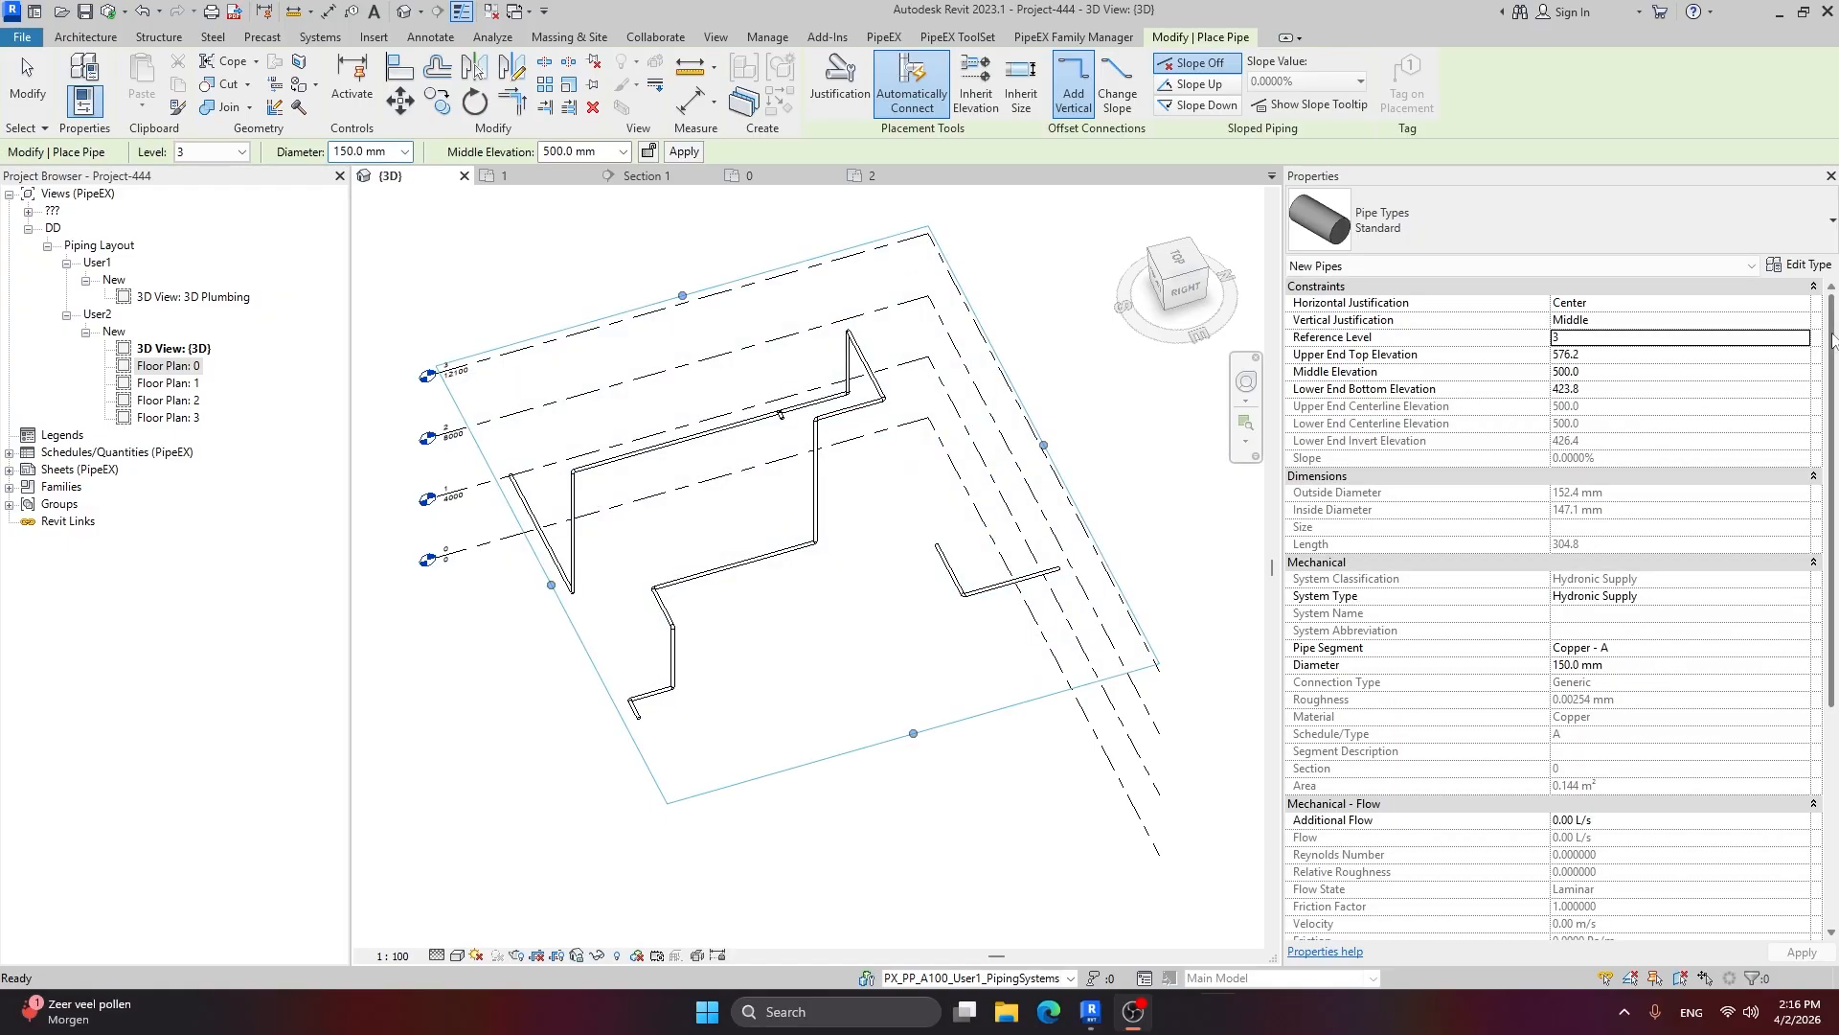
left_click(1801, 337)
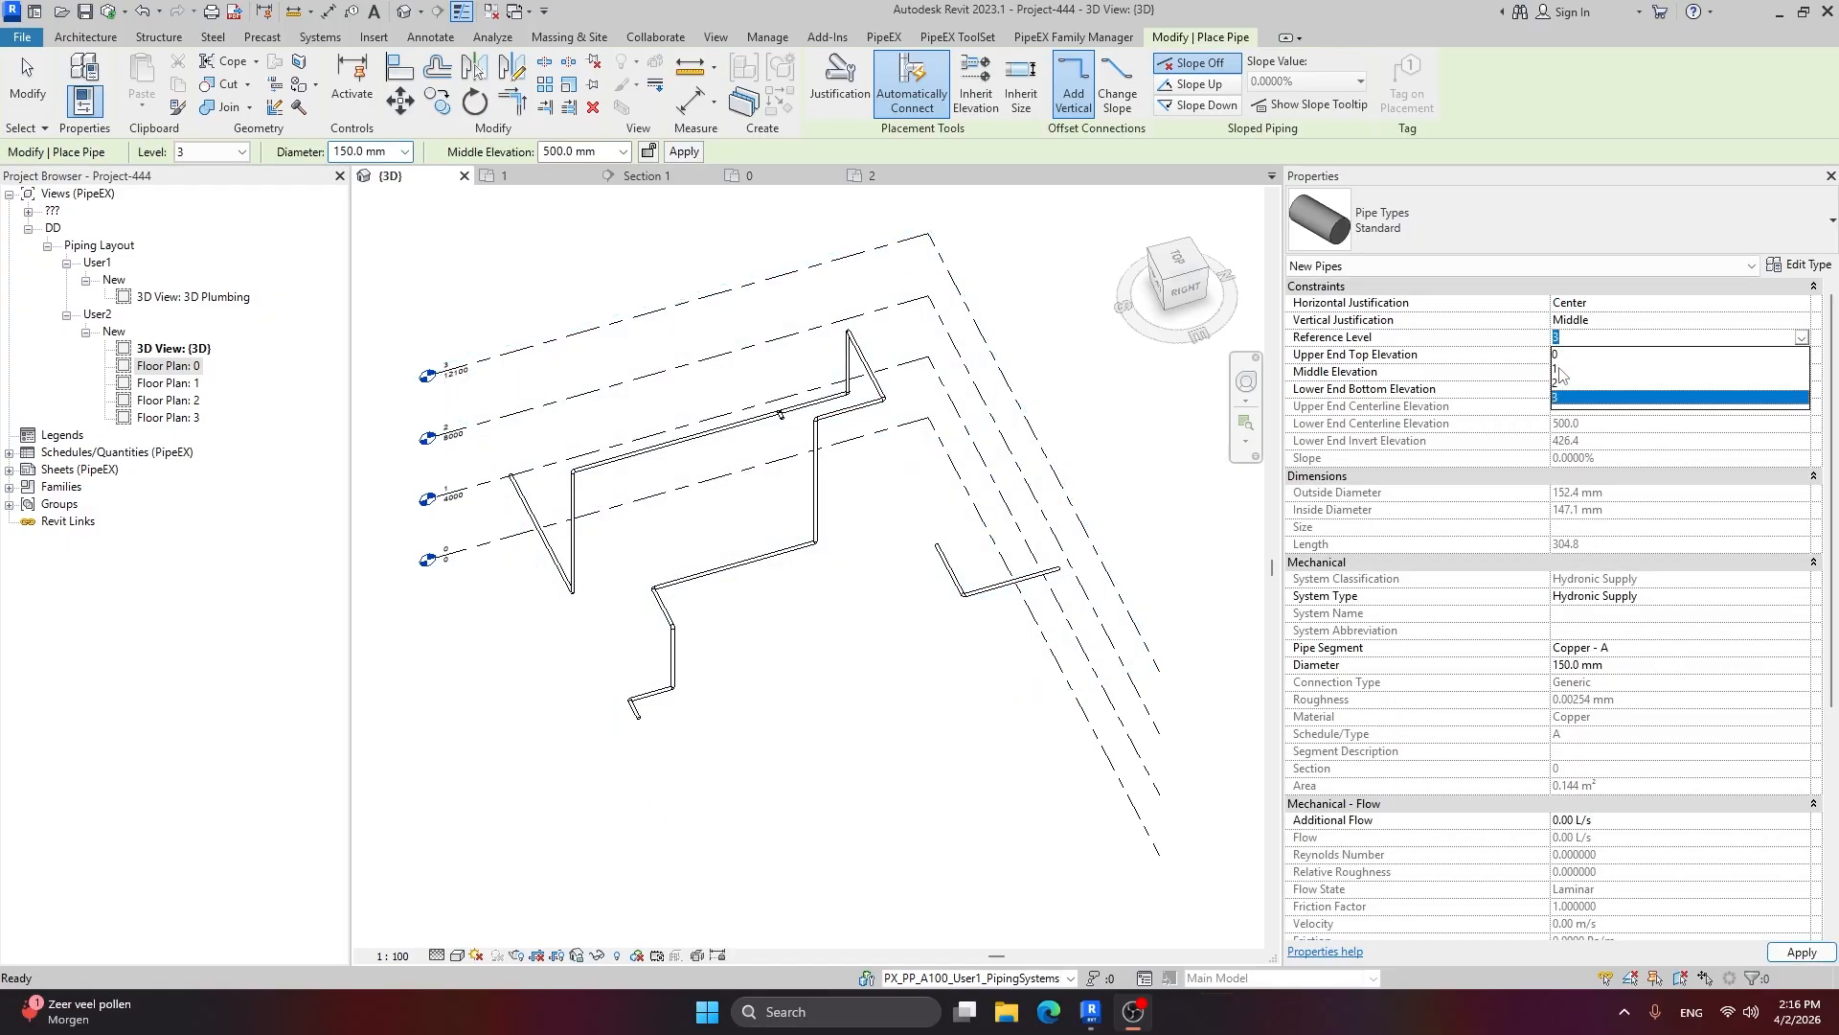
left_click(1561, 382)
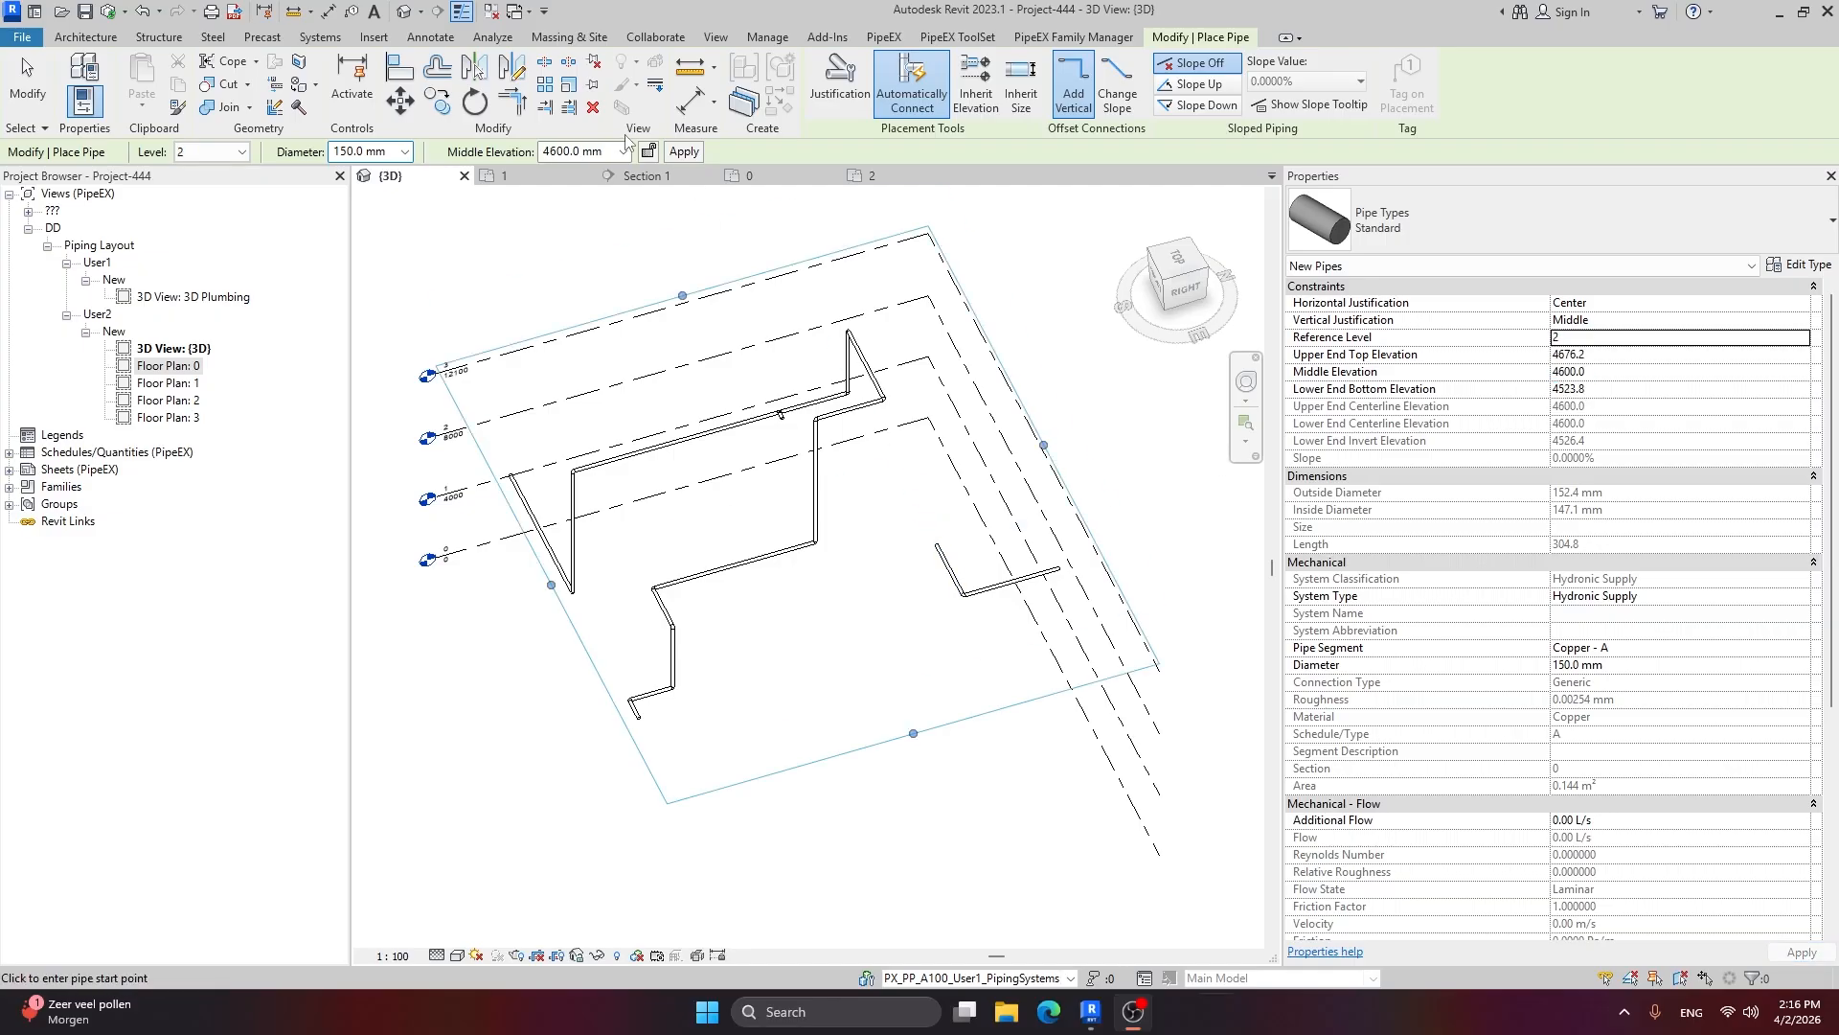
left_click(557, 151)
type("5")
key("Return")
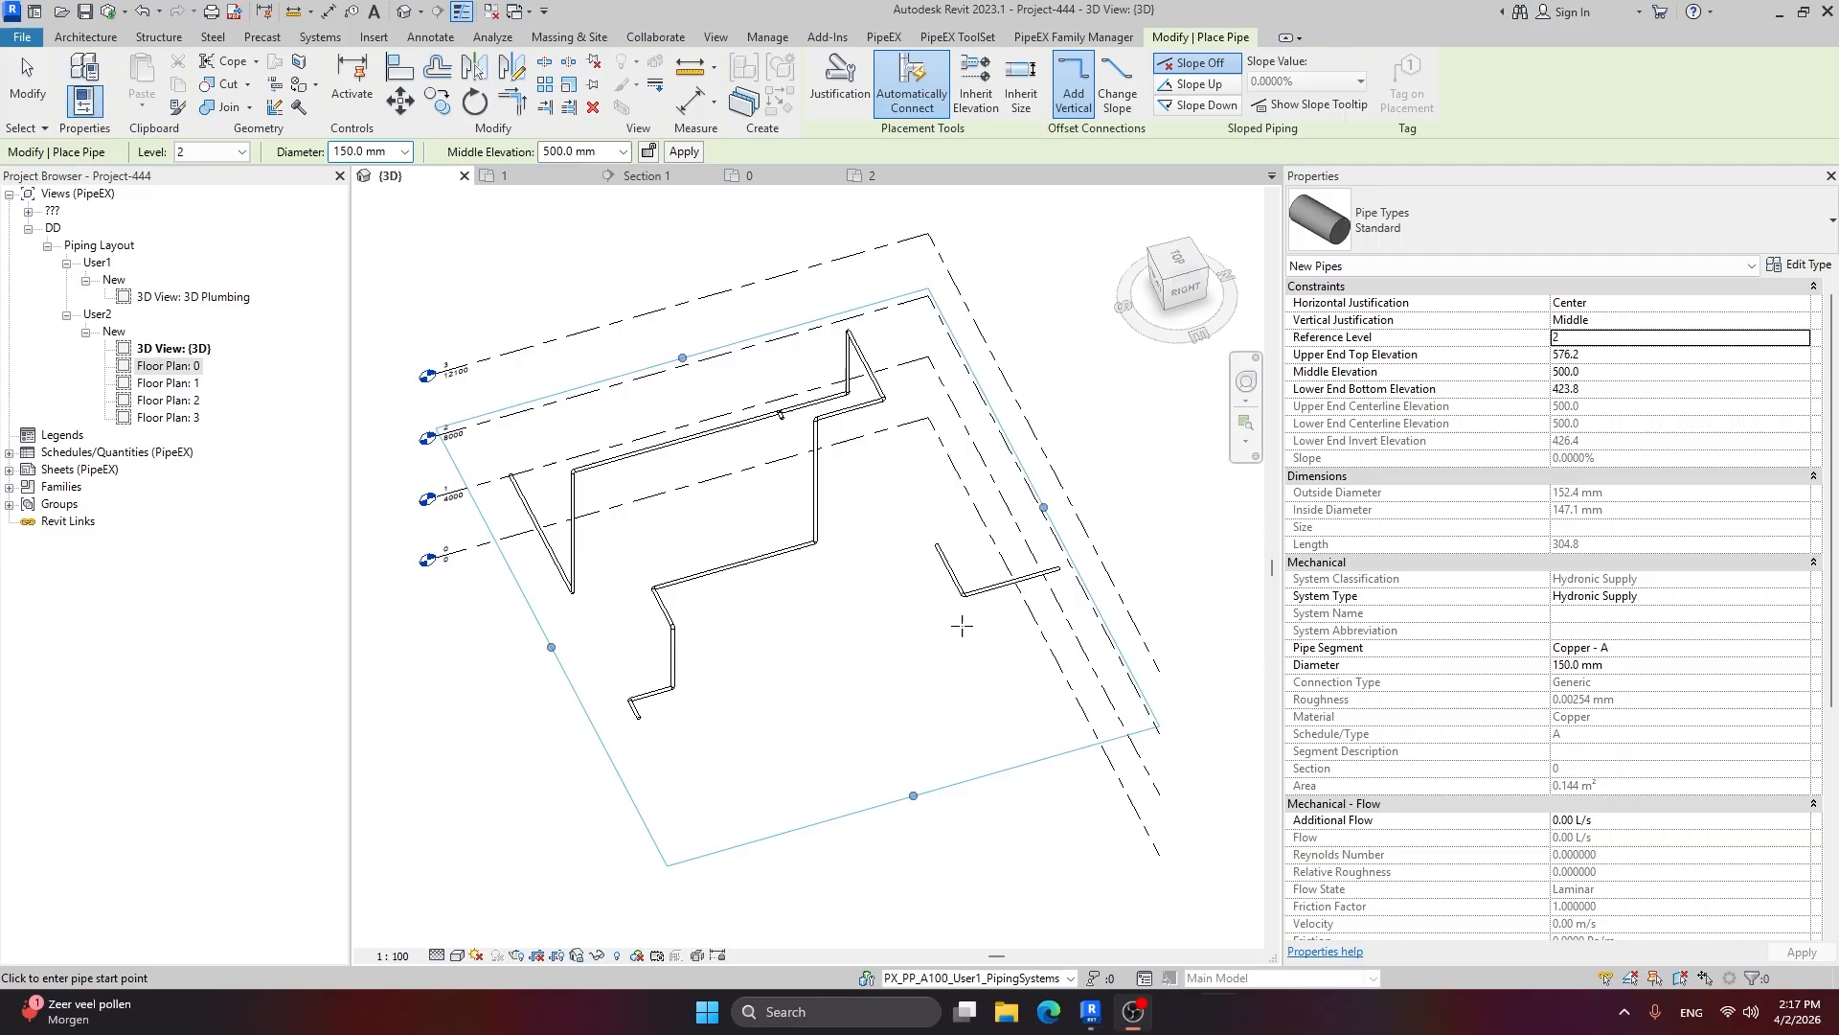
Step: Draw the level 2 pipe from the new level 3 pipe's open end, with a vertical drop, a short run and a short 90° turn
left_click(937, 539)
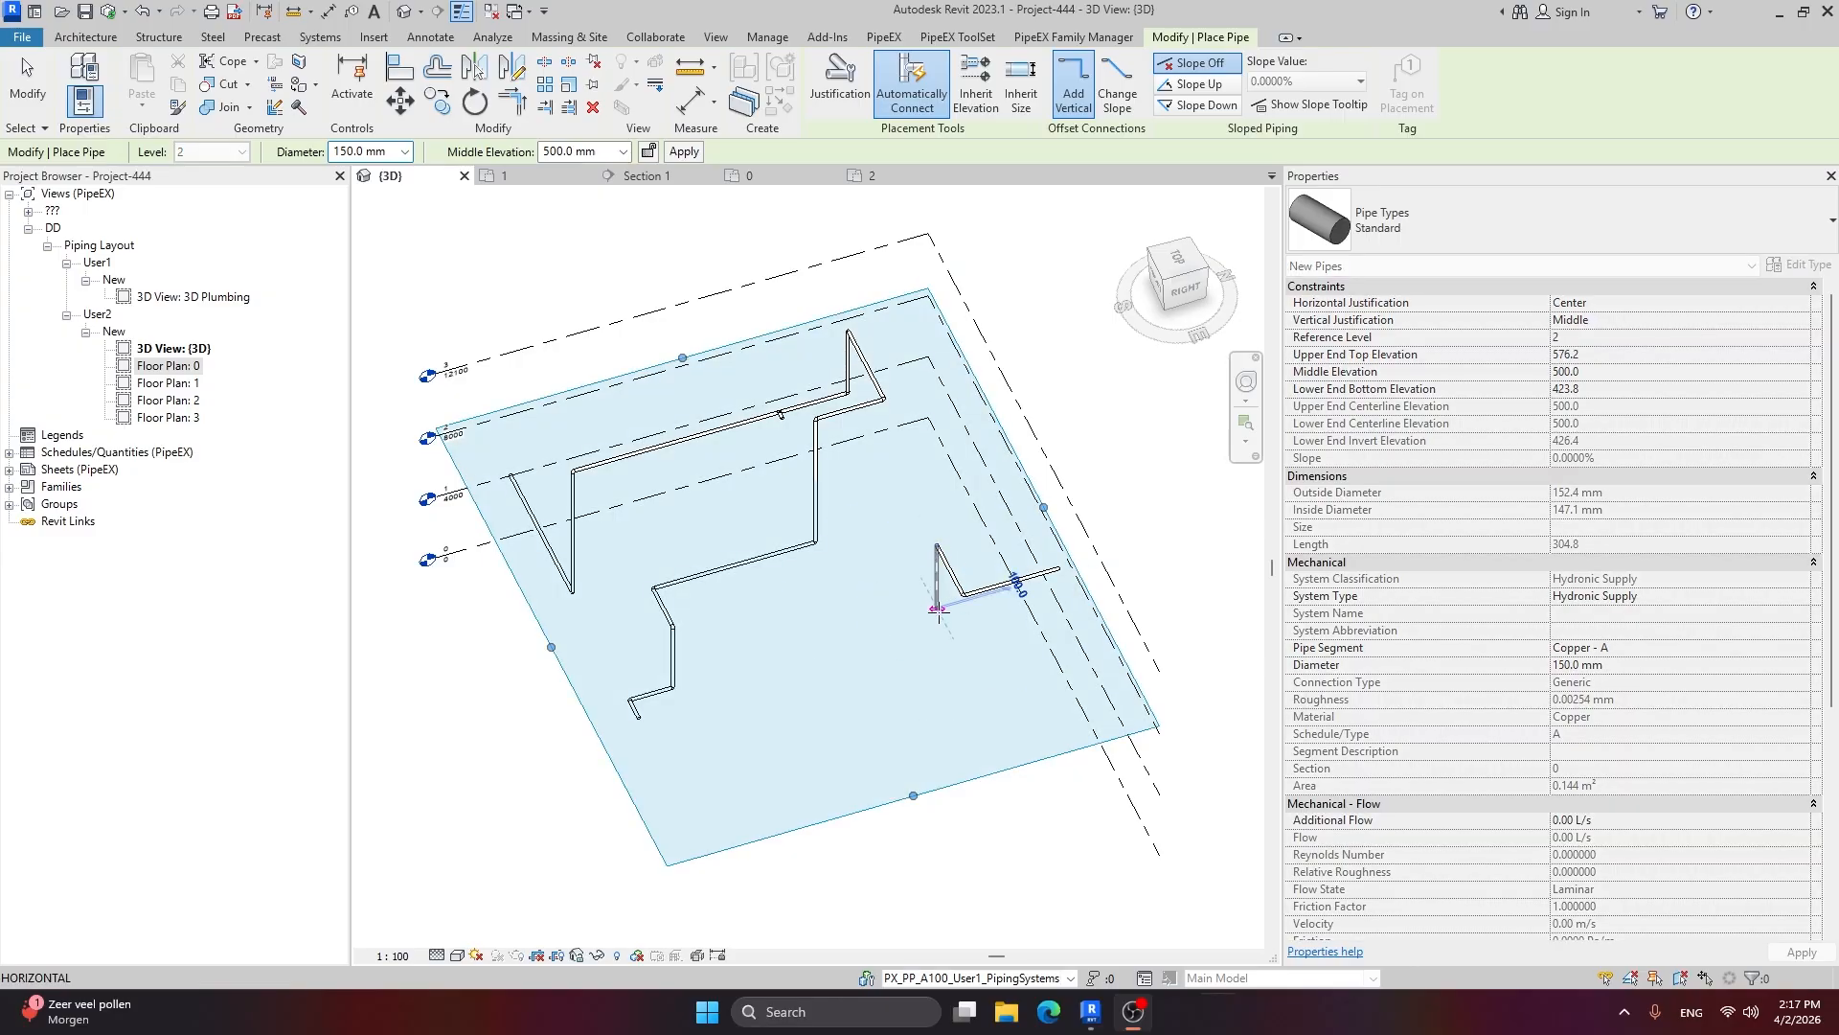
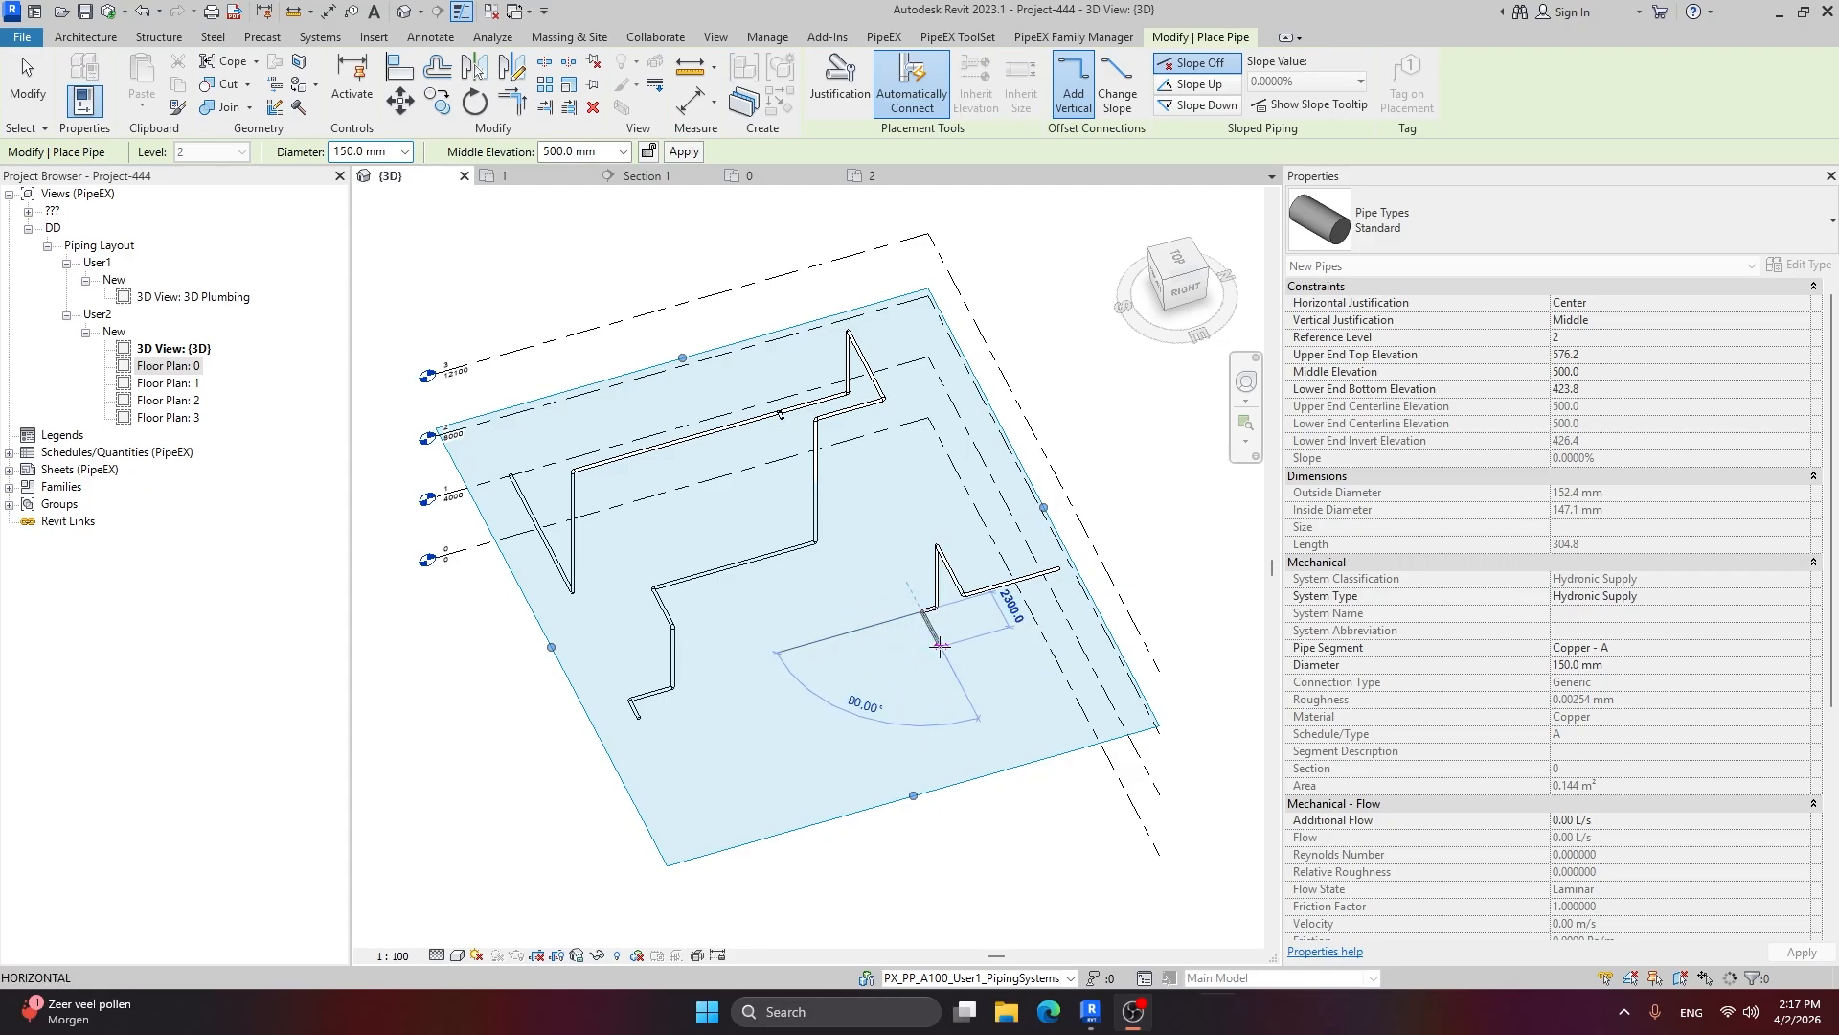
scroll(928, 621, "up", 3)
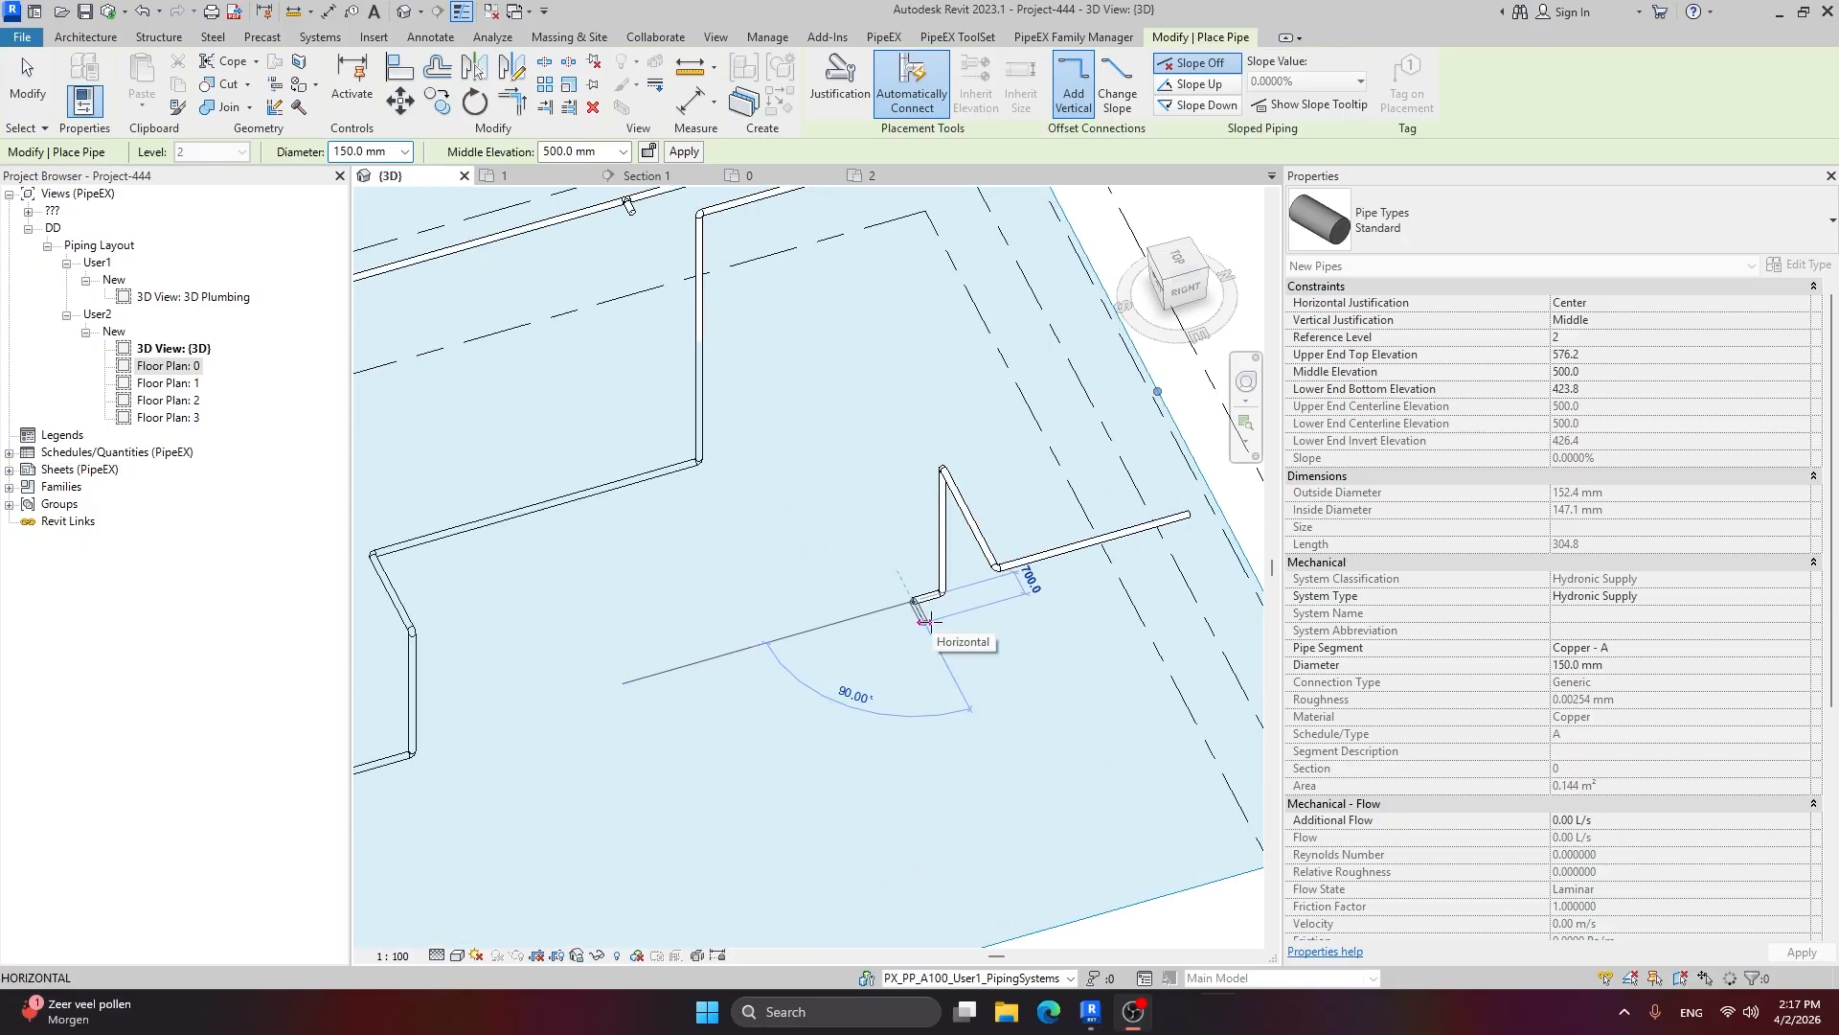
key("Escape")
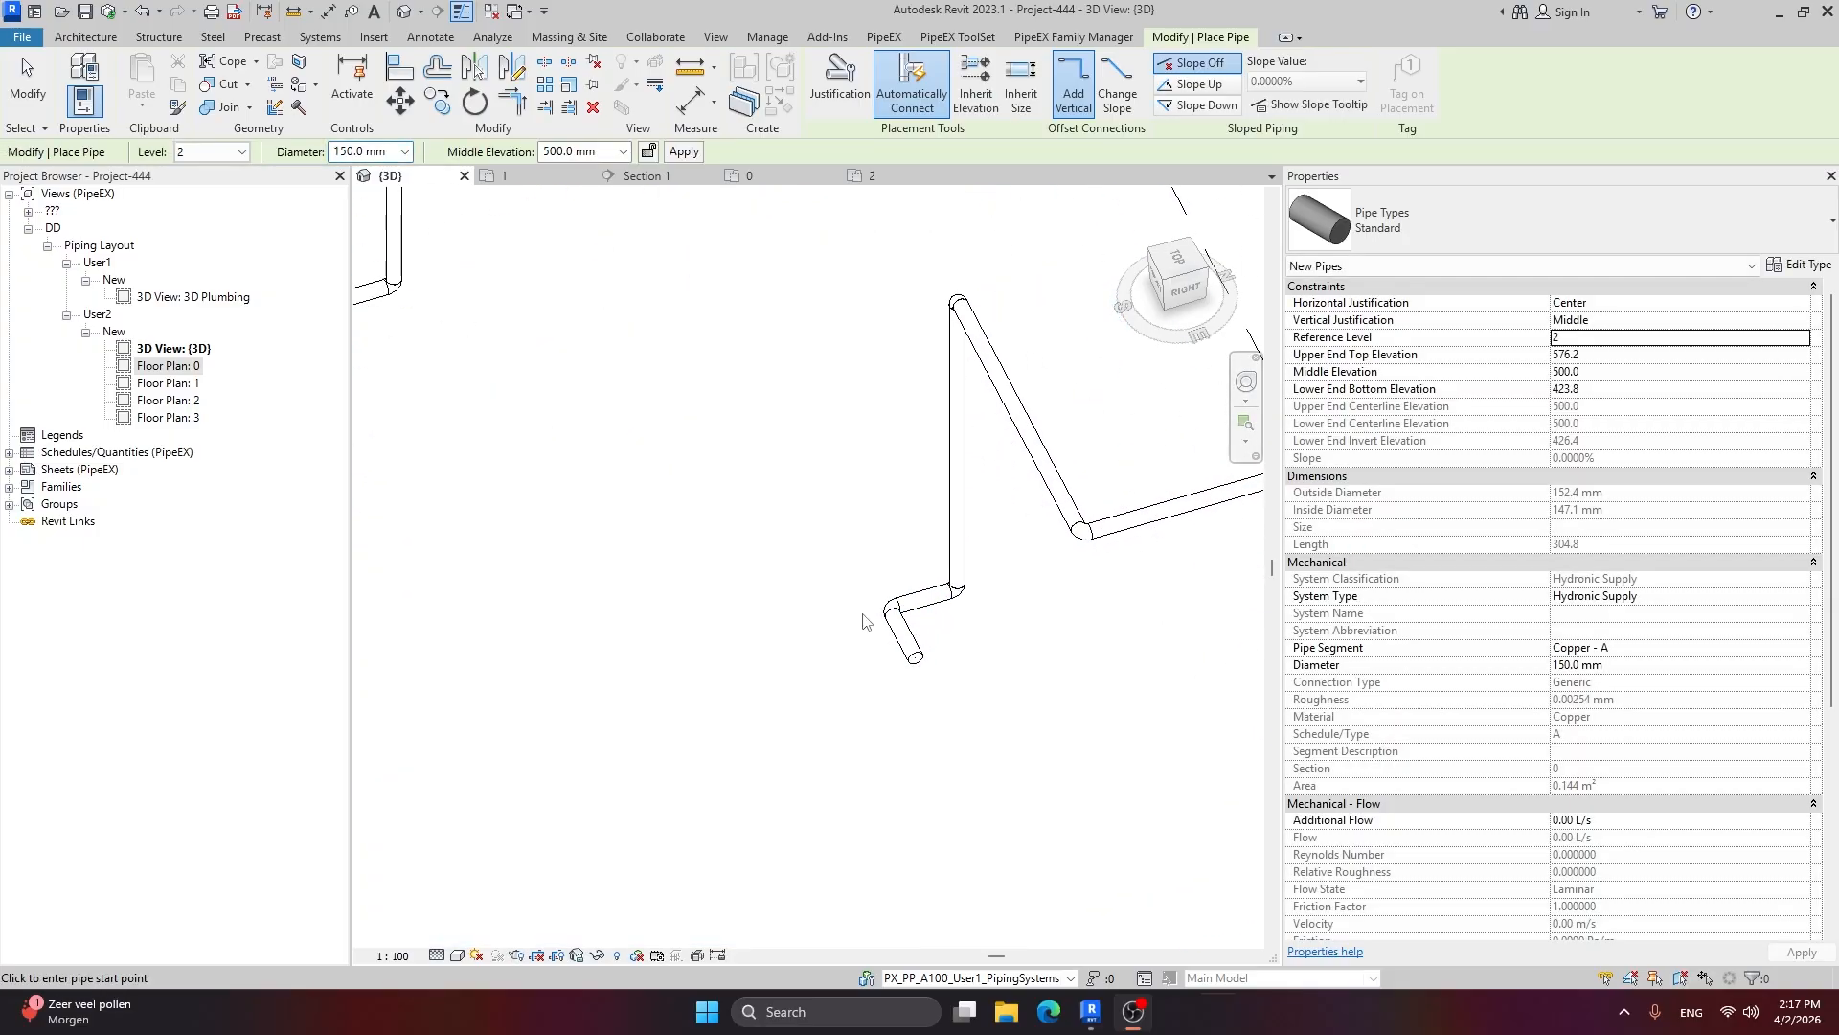
key("Escape")
Step: Convert the elbow between the two short level 2 pipes into a tee
left_click(916, 602)
scroll(868, 618, "up", 4)
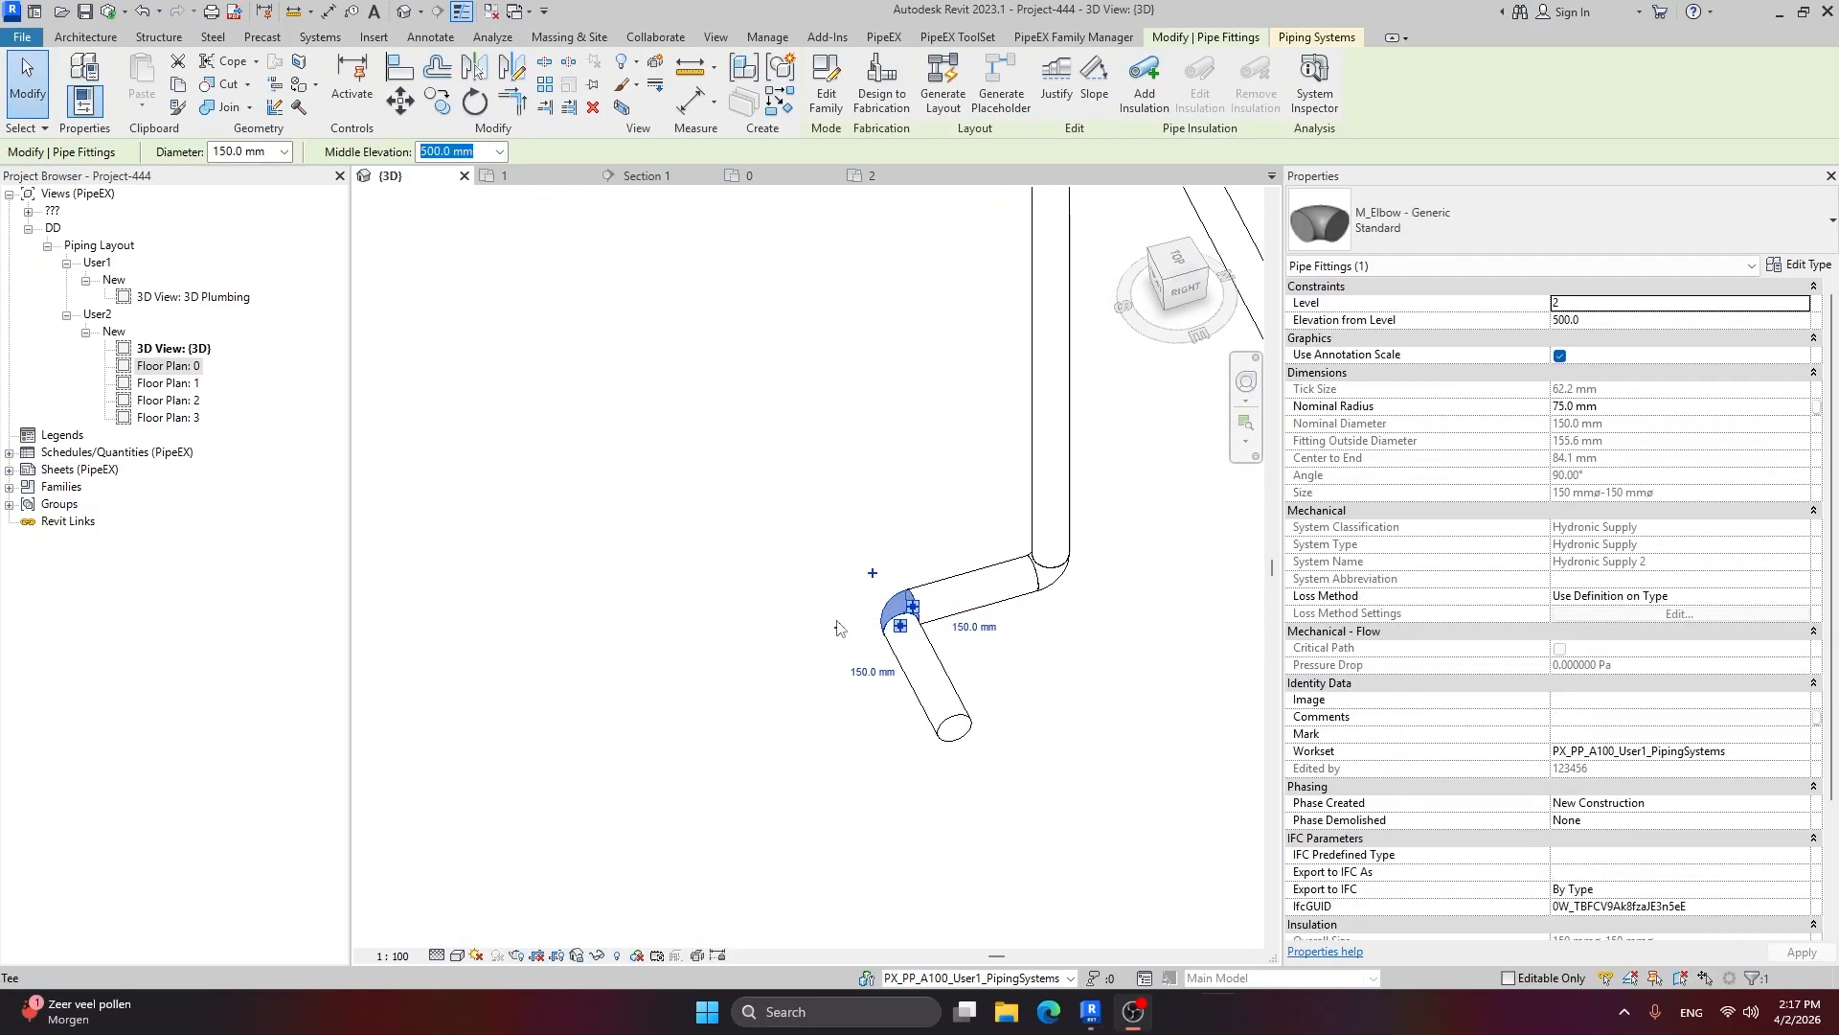
left_click(843, 628)
scroll(934, 613, "down", 5)
scroll(1005, 589, "down", 4)
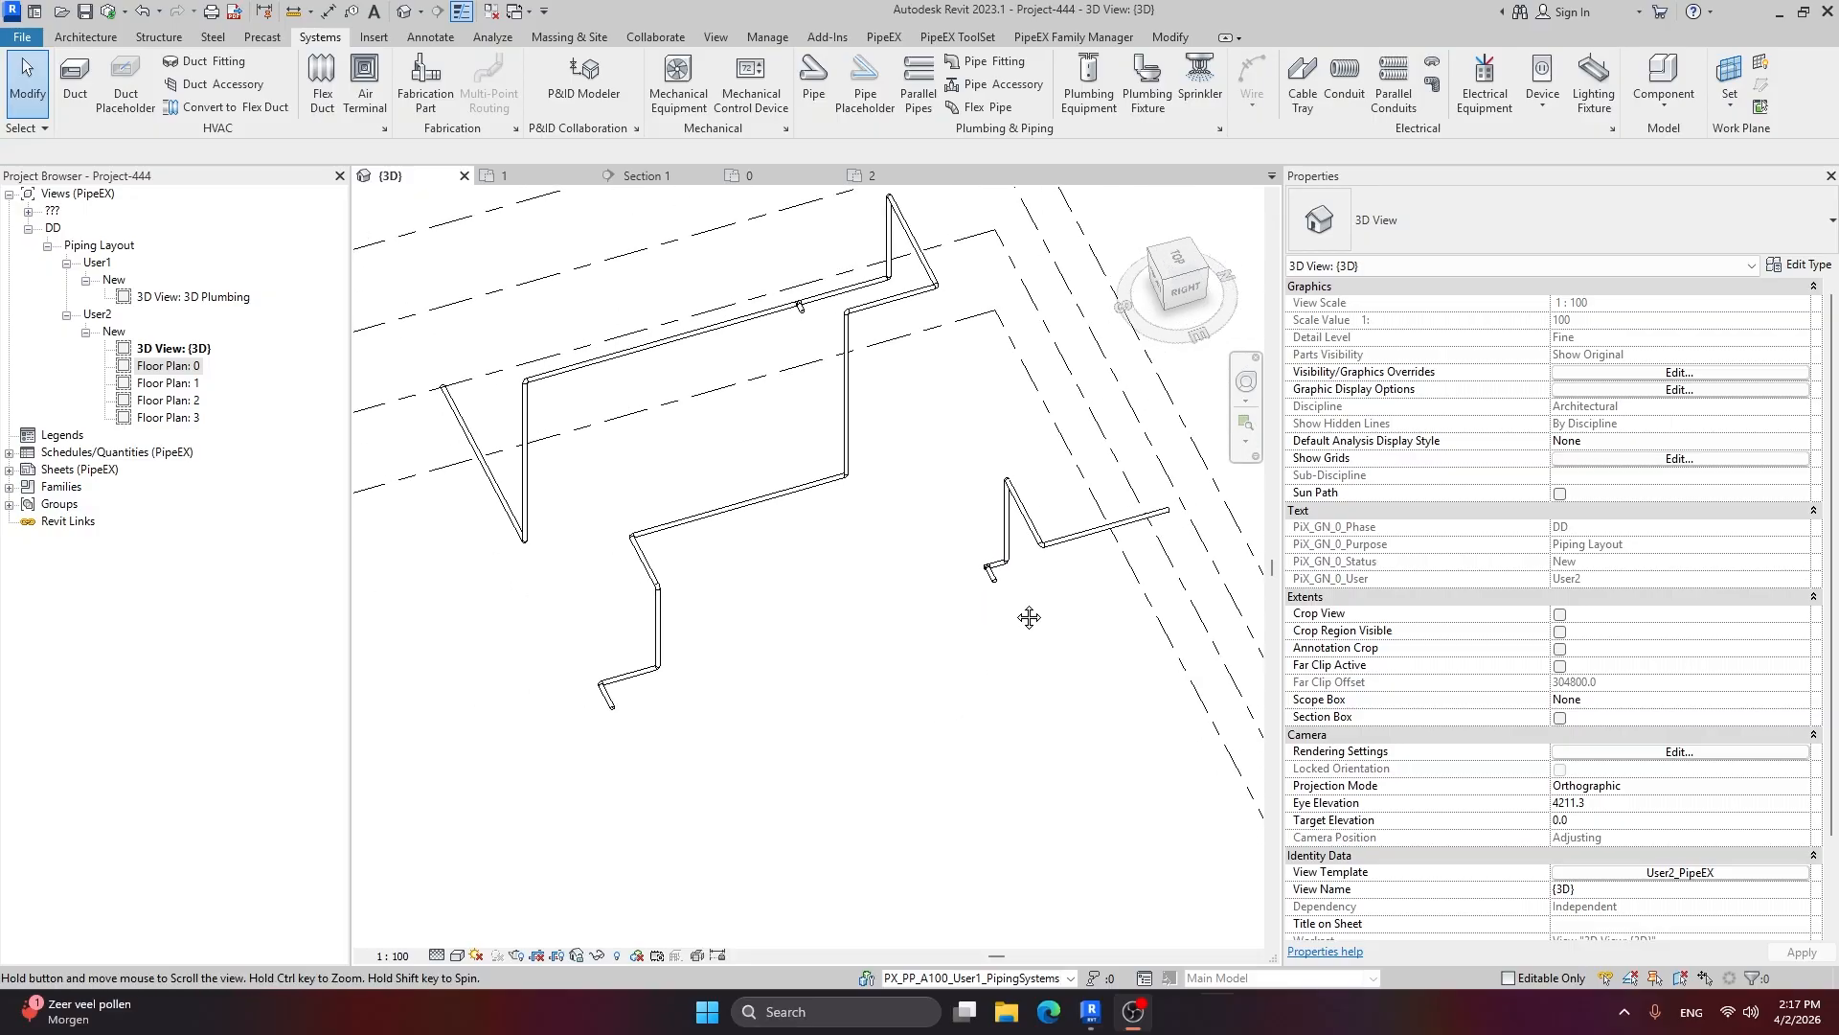
Step: Draw a level 2 pipe about 9500 mm long from the tee's open connector, in line with the short run, and end the segment
left_click(813, 91)
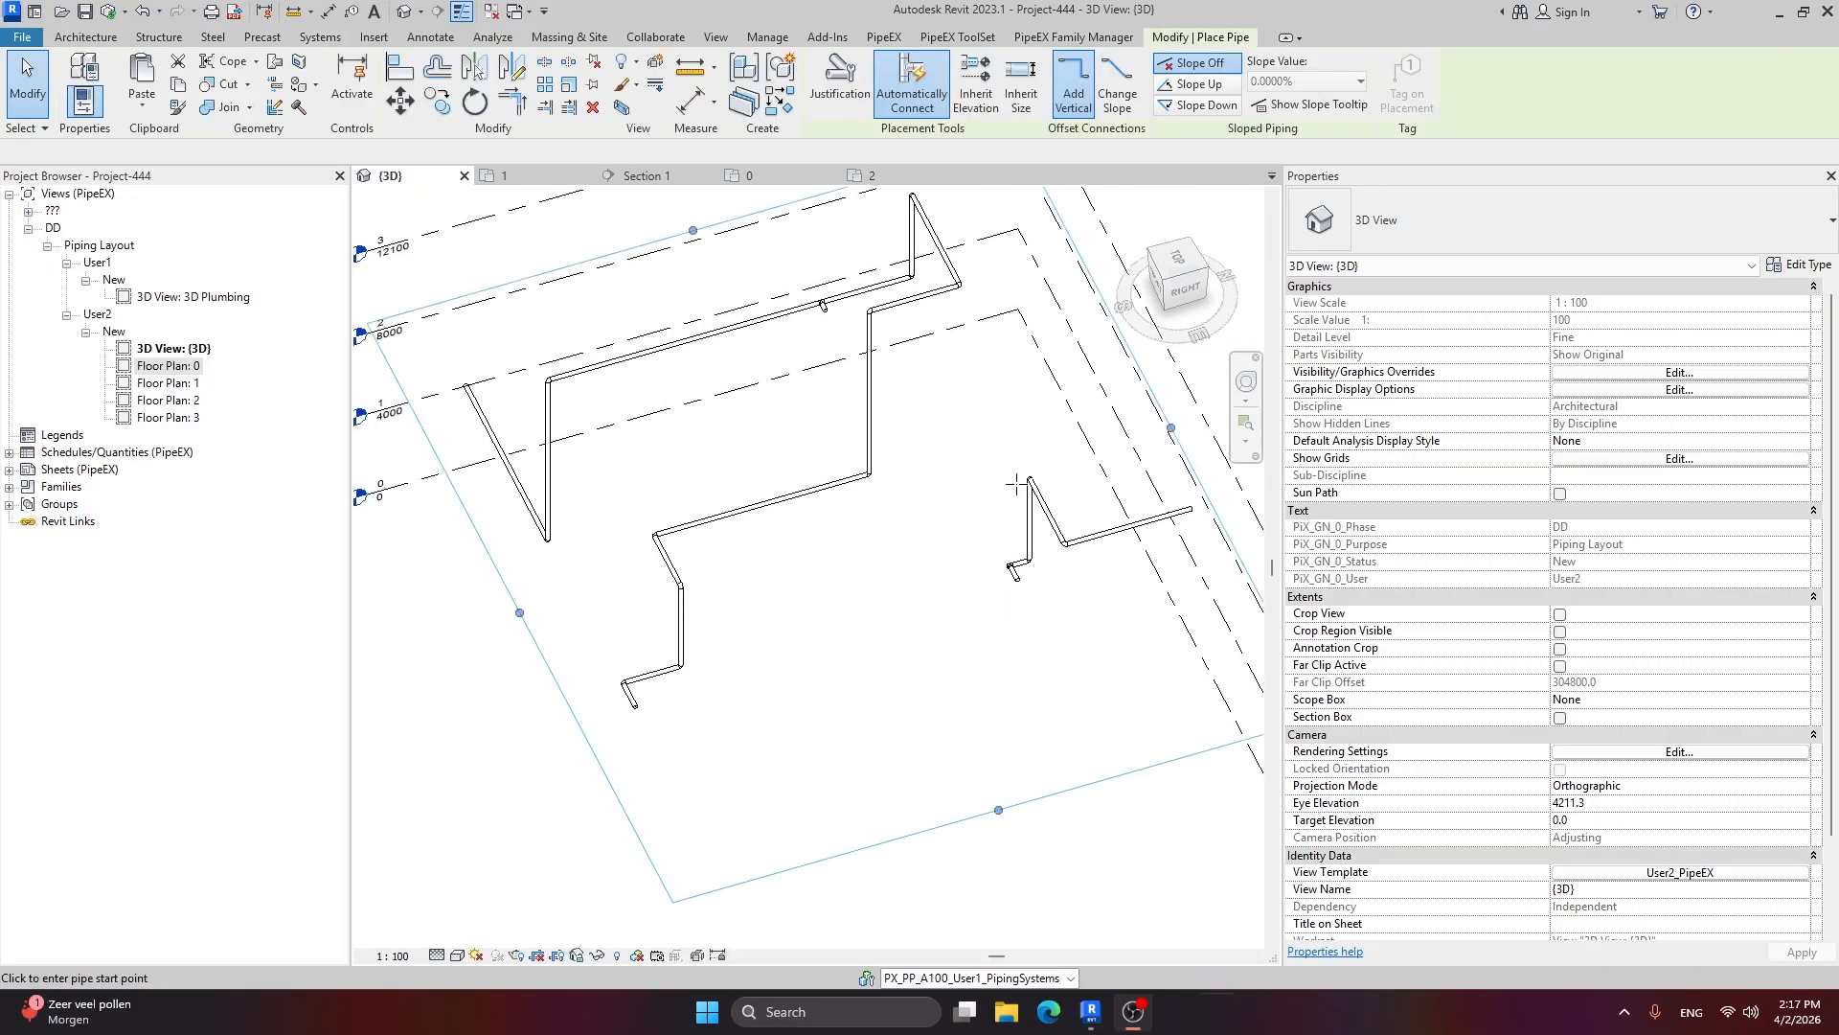
scroll(1015, 566, "up", 3)
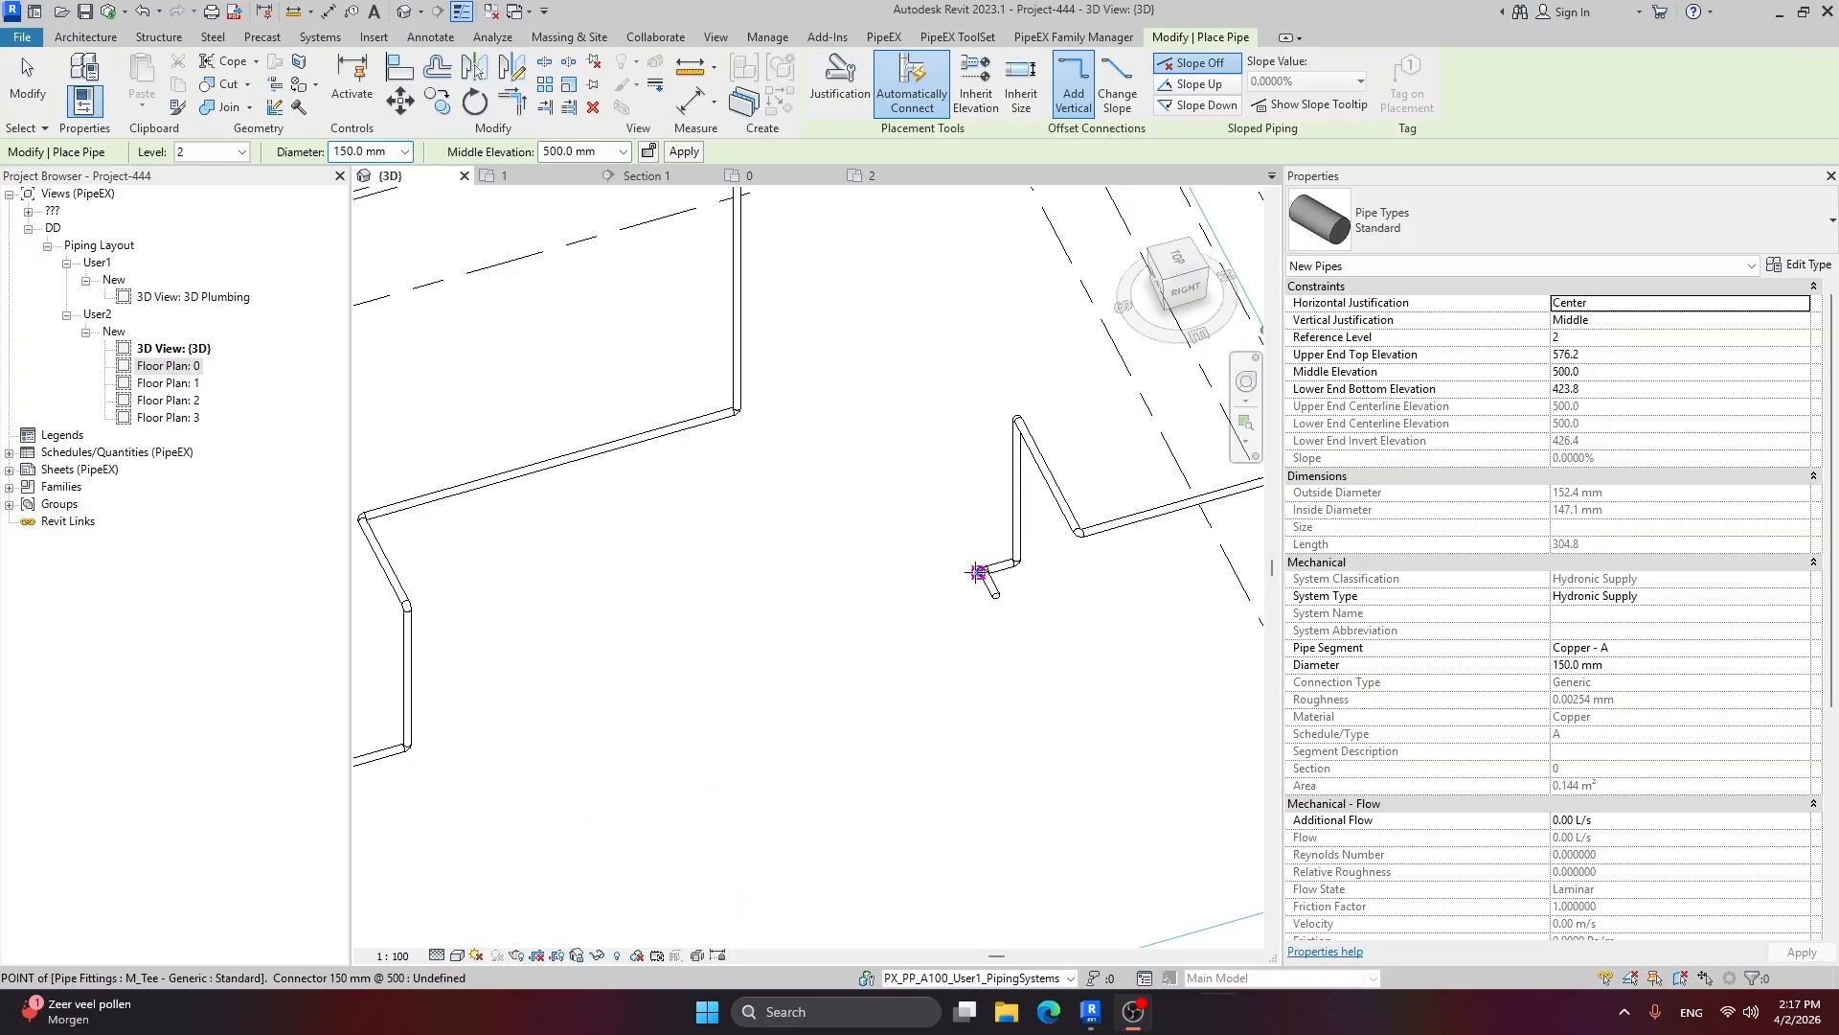
left_click(978, 572)
scroll(851, 578, "down", 2)
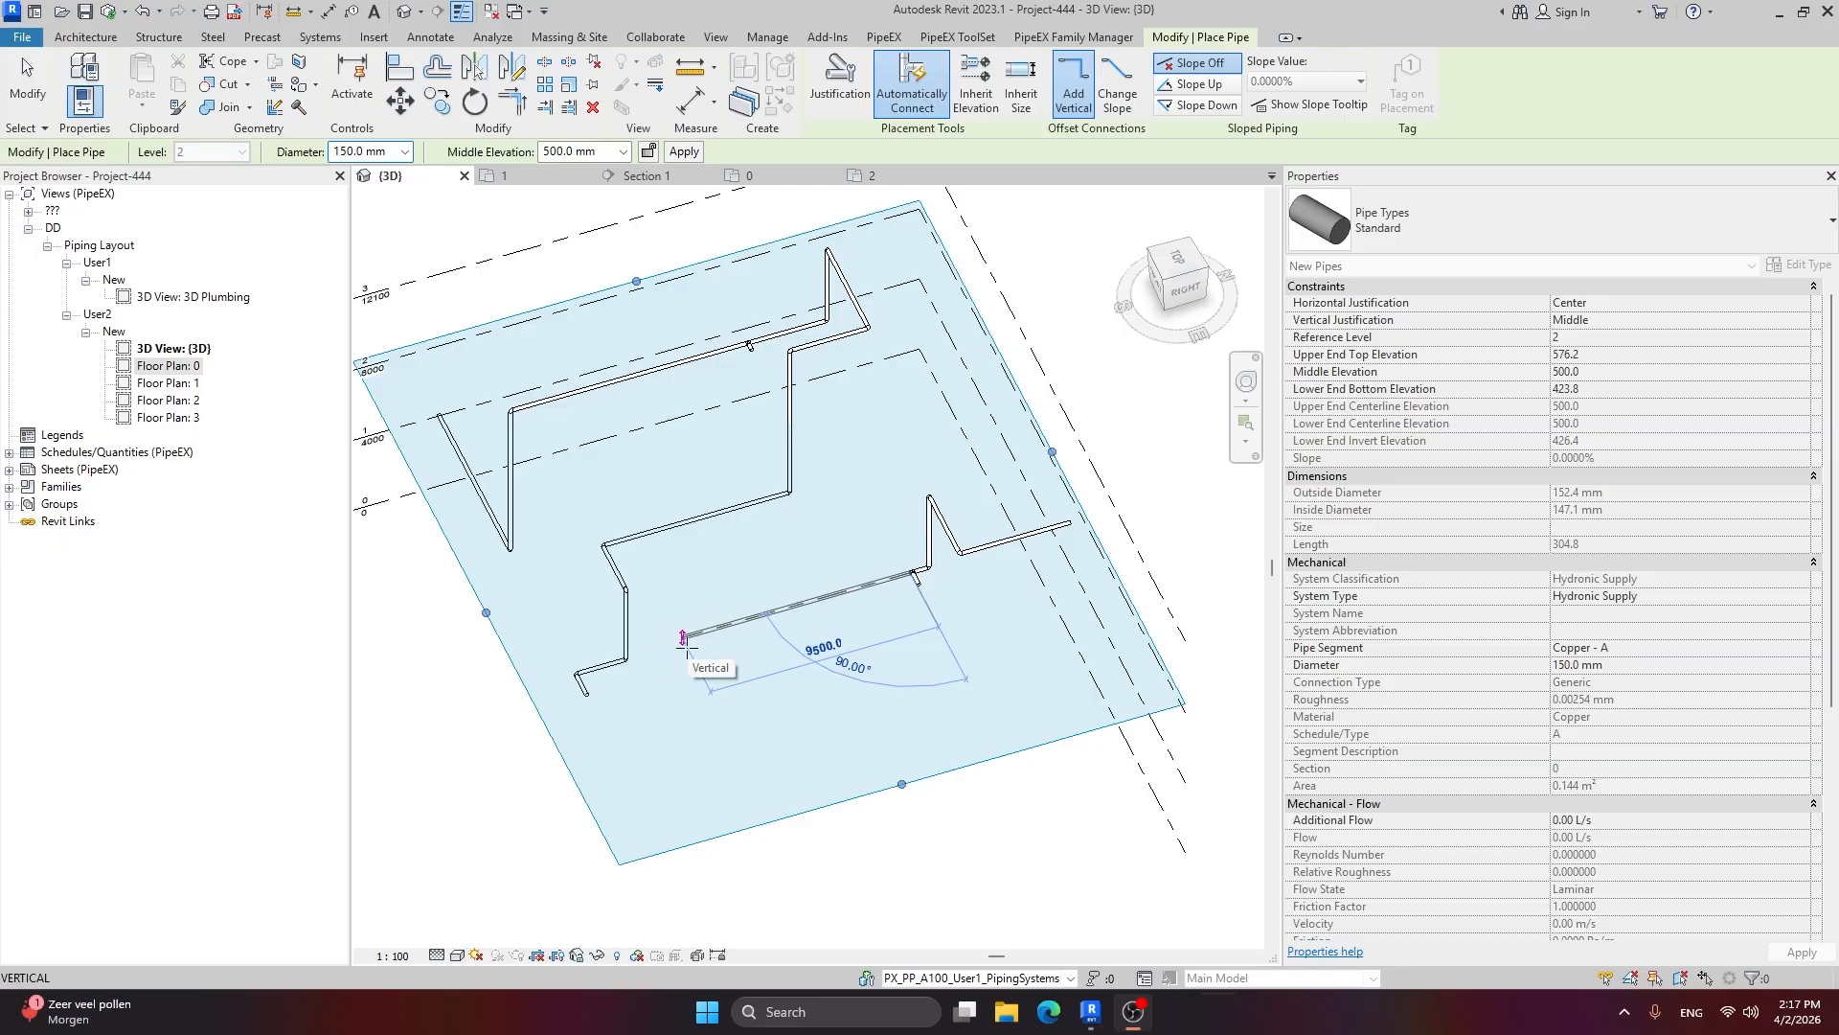
left_click(684, 640)
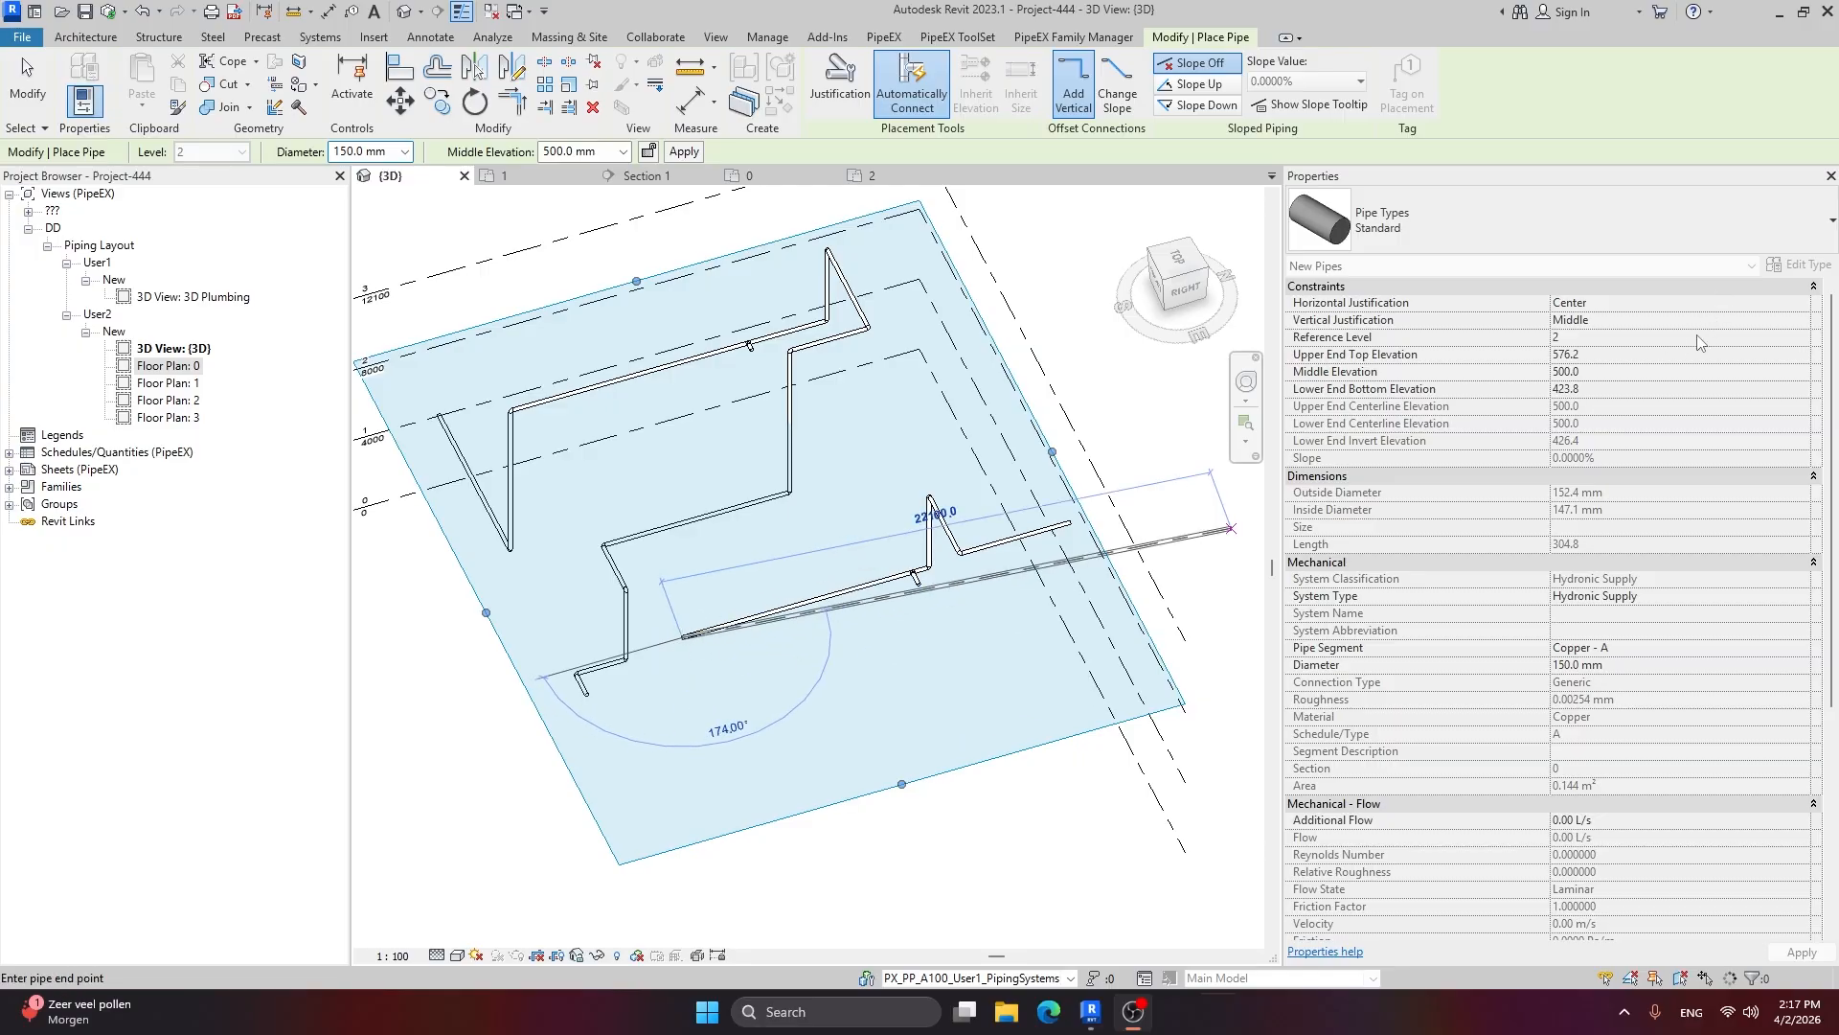
key("Escape")
Step: Set the reference level for new pipes to 1 and their middle elevation to 500 mm
left_click(1796, 337)
left_click(1628, 372)
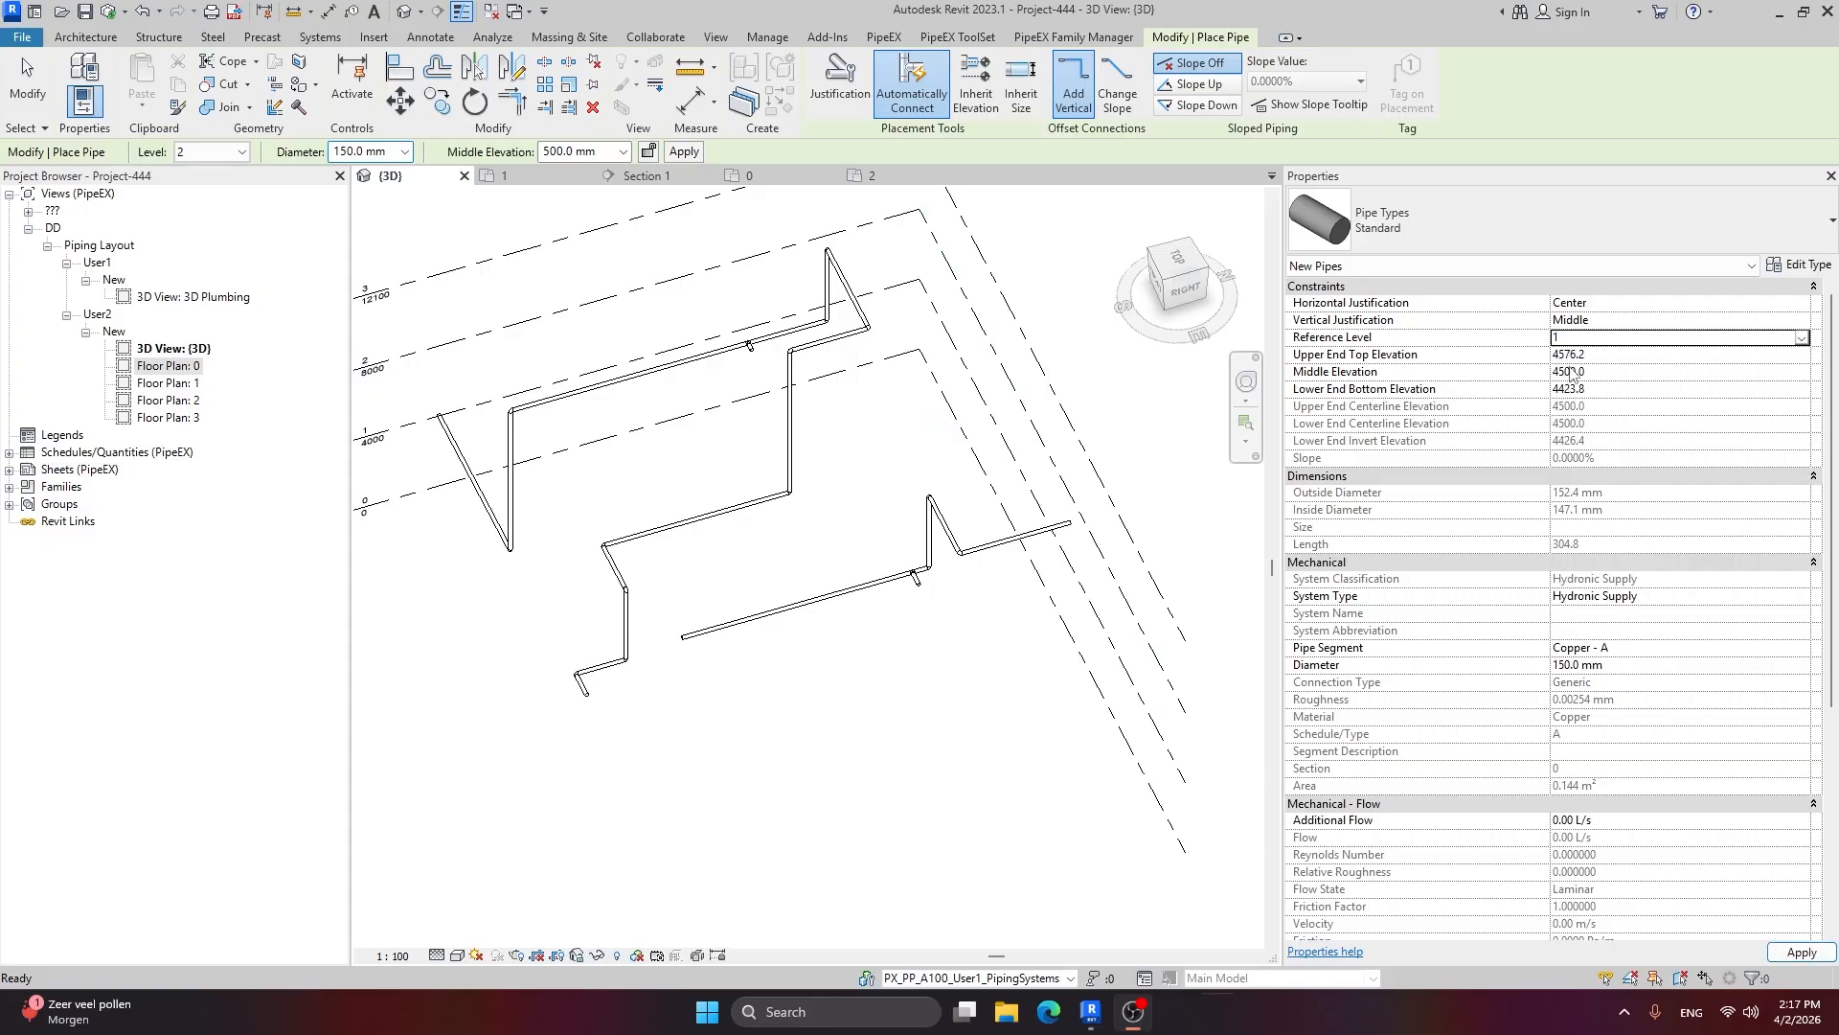
left_click(558, 151)
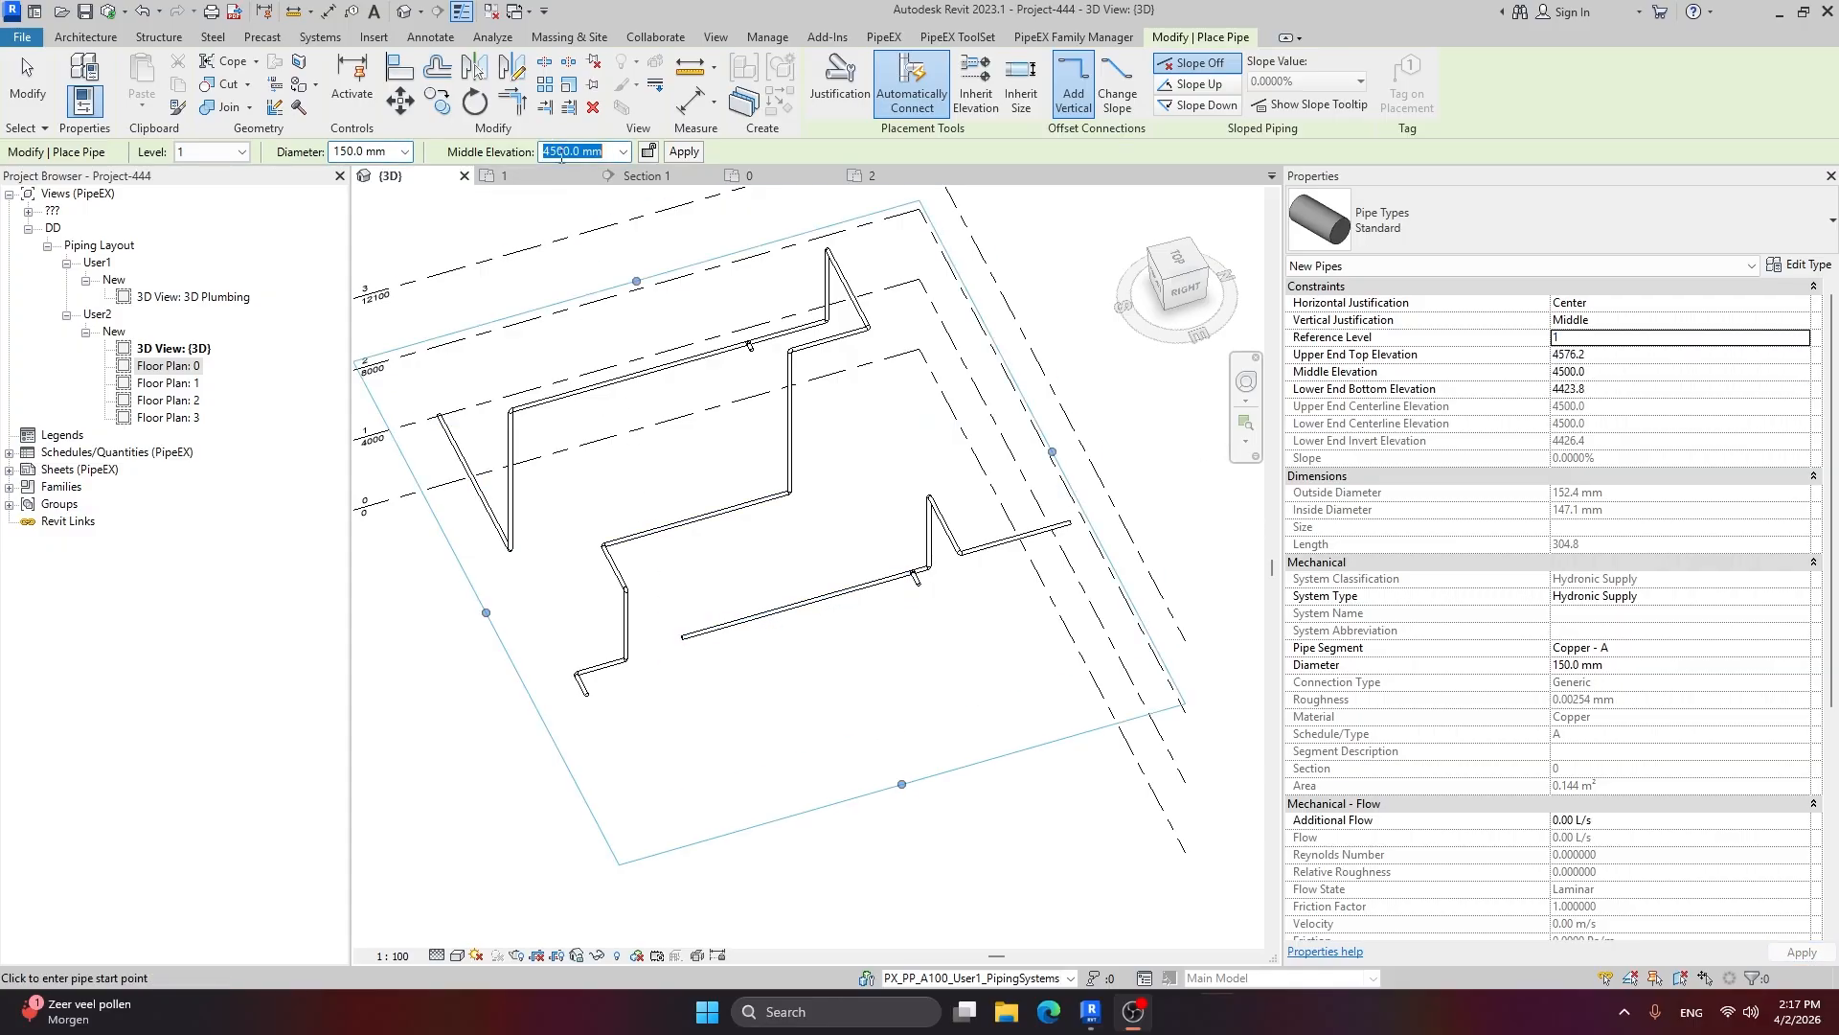
type("5")
key("Return")
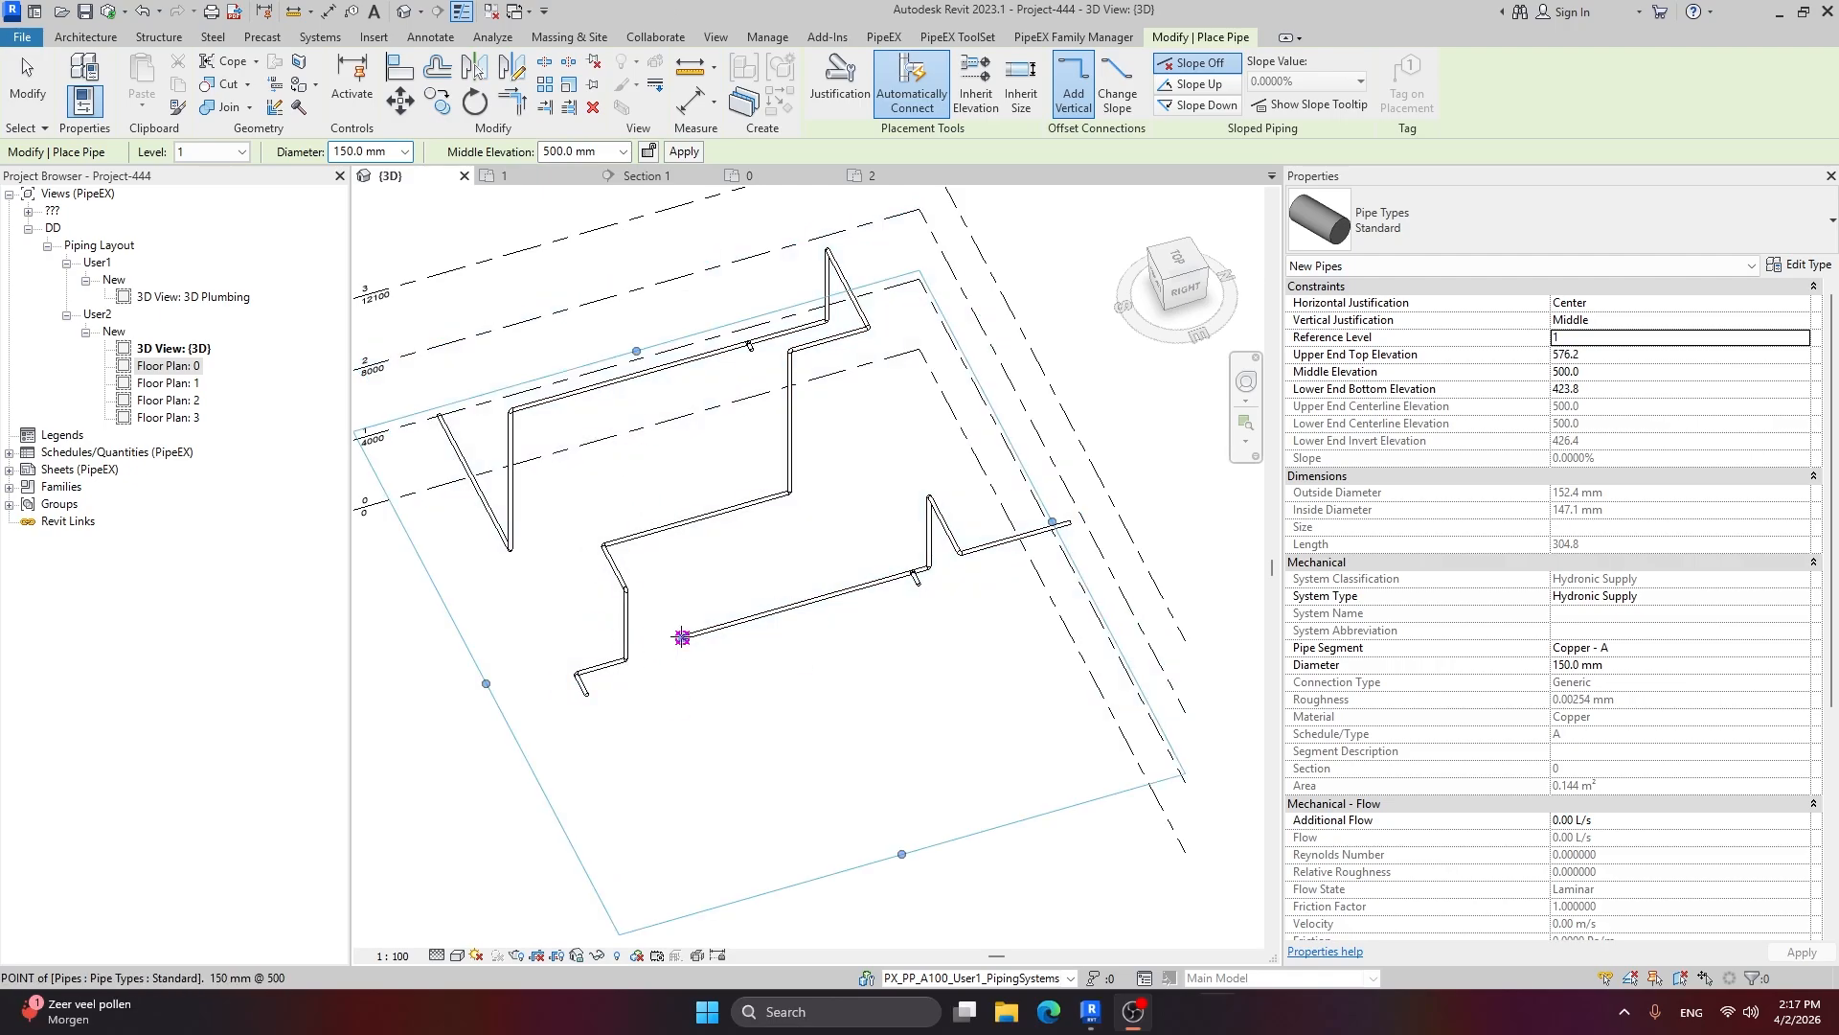
Step: Draw the level 1 pipe from the long level 2 pipe's open end, running about 4400 mm toward the front, then turning 90° to the left
left_click(682, 638)
left_click(723, 778)
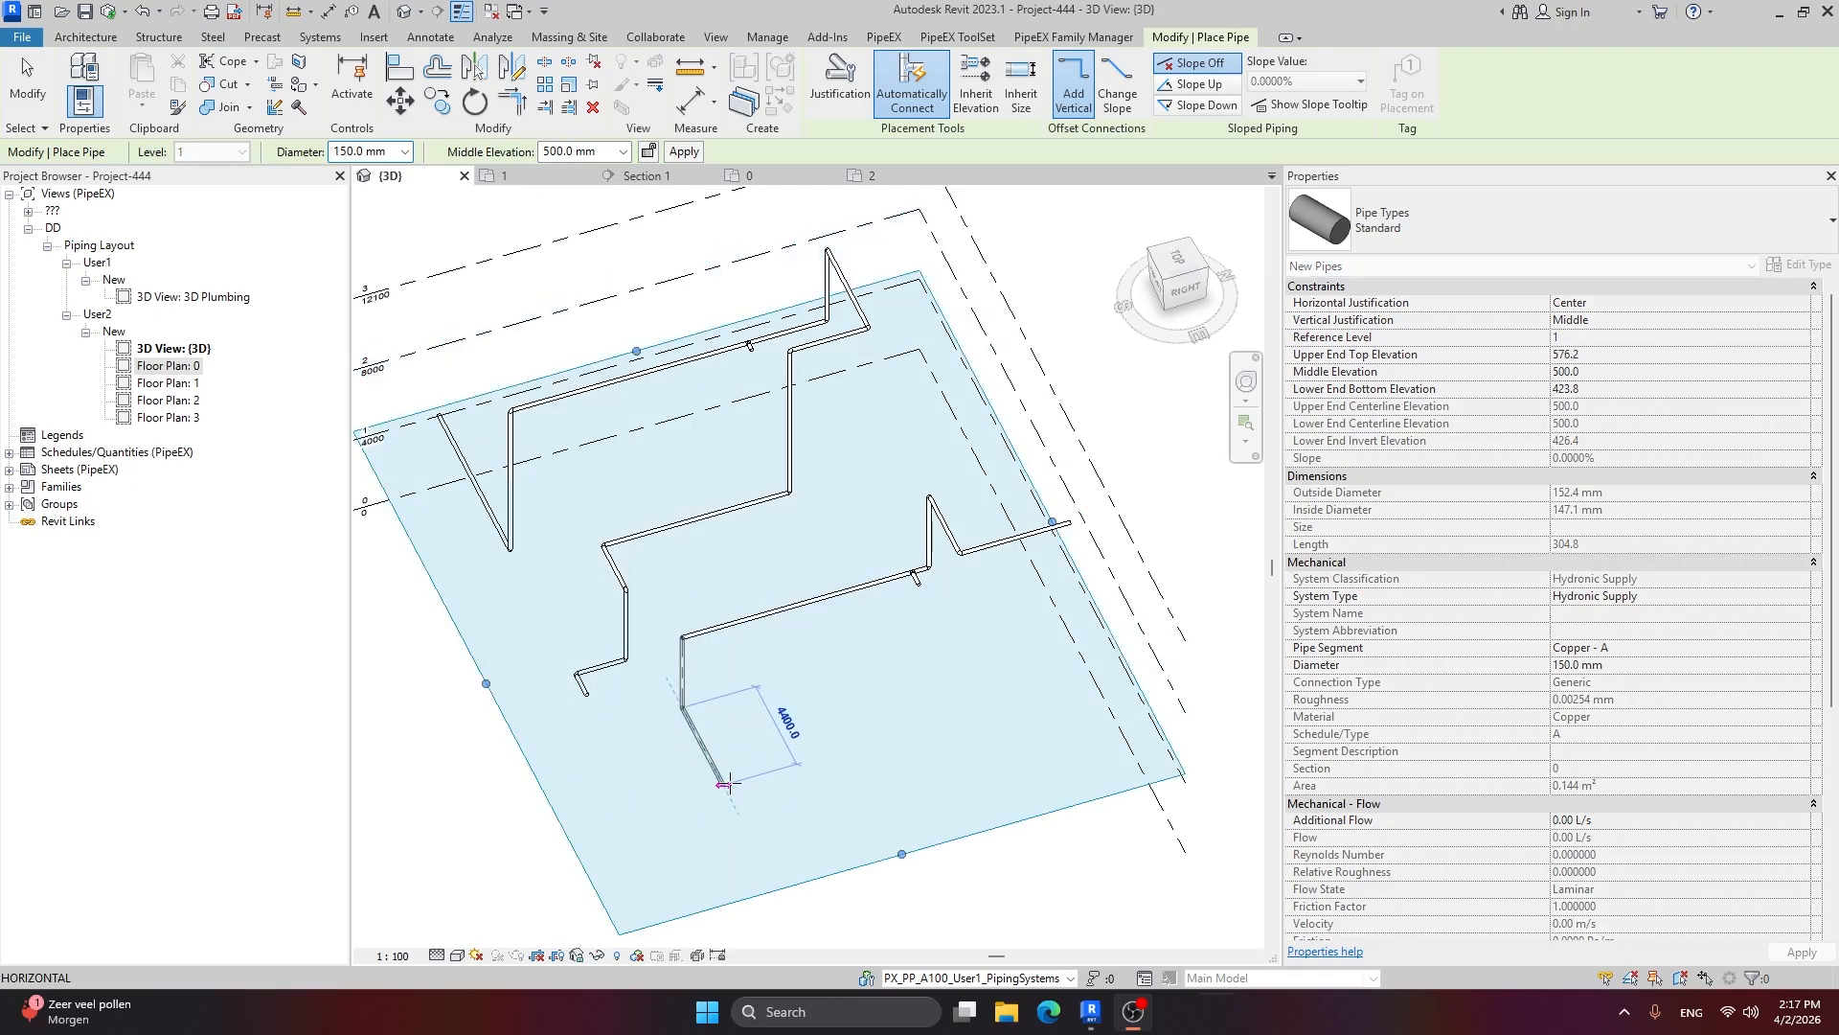
left_click(636, 808)
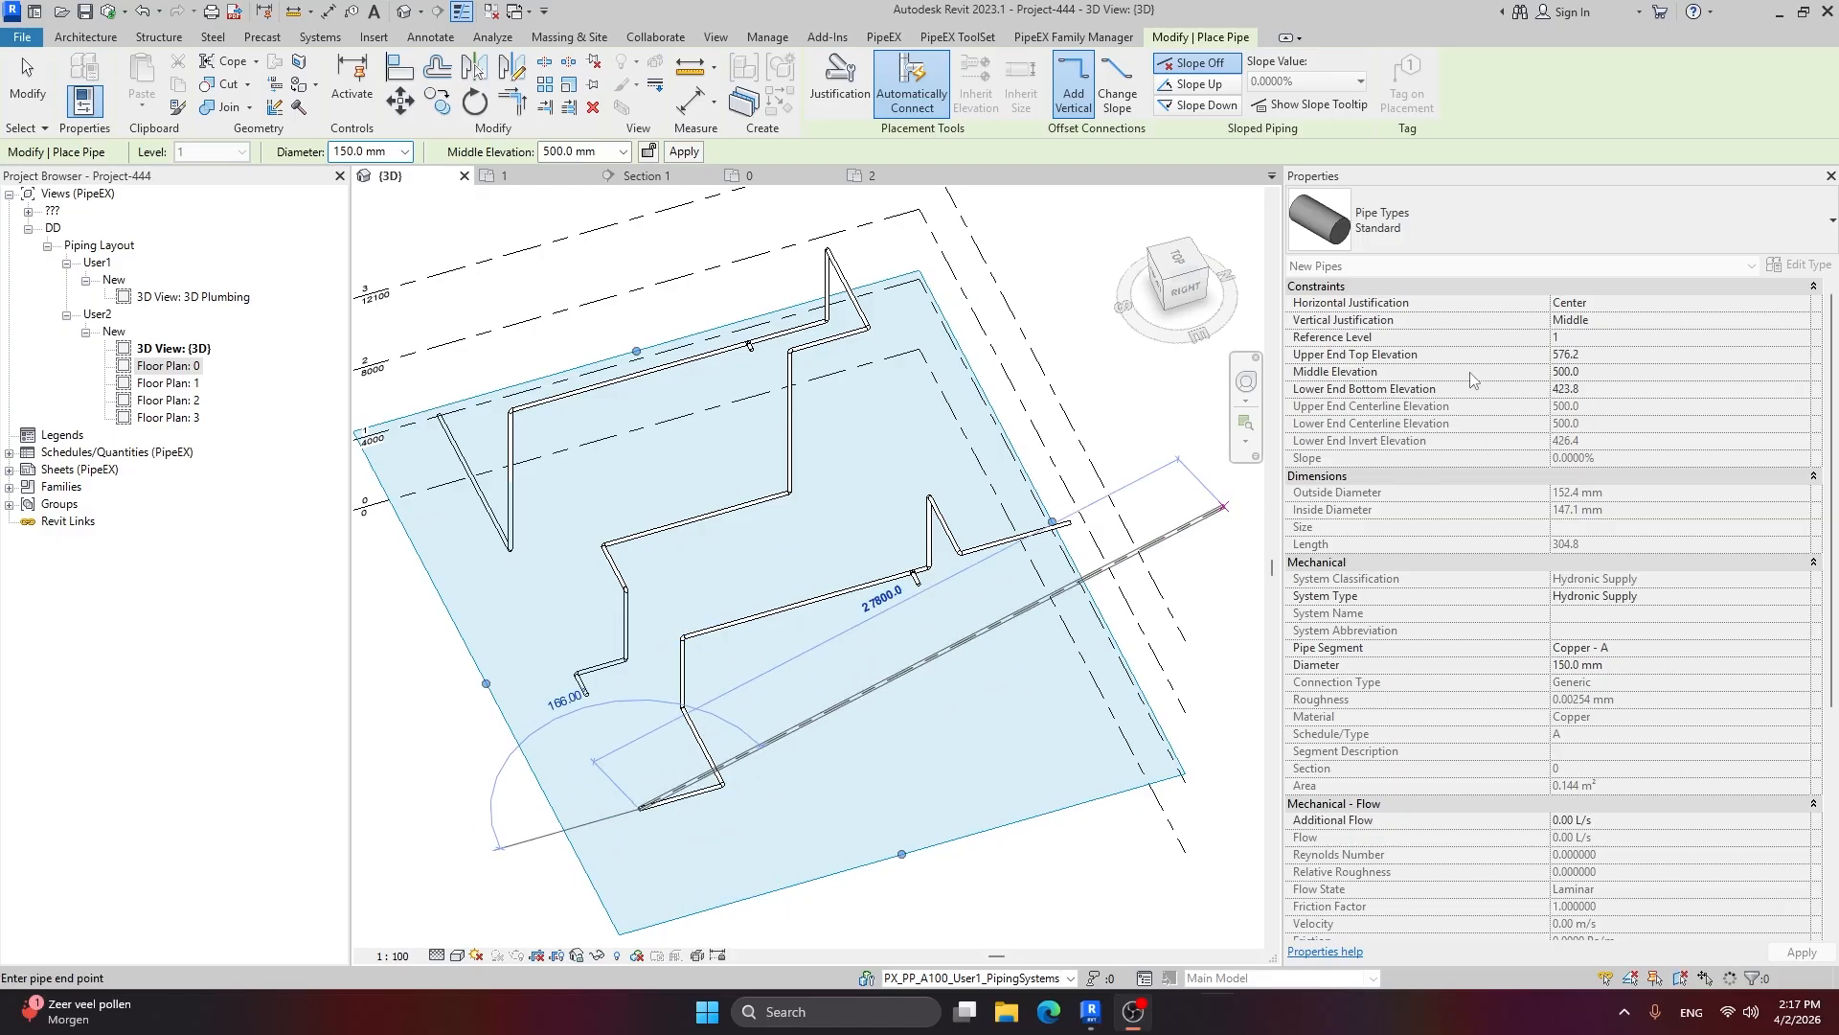
Step: Set the reference level to 0 with a 500 mm middle elevation and draw the level 0 pipe from the level 1 run's open end toward the back
left_click(1801, 337)
left_click(1626, 355)
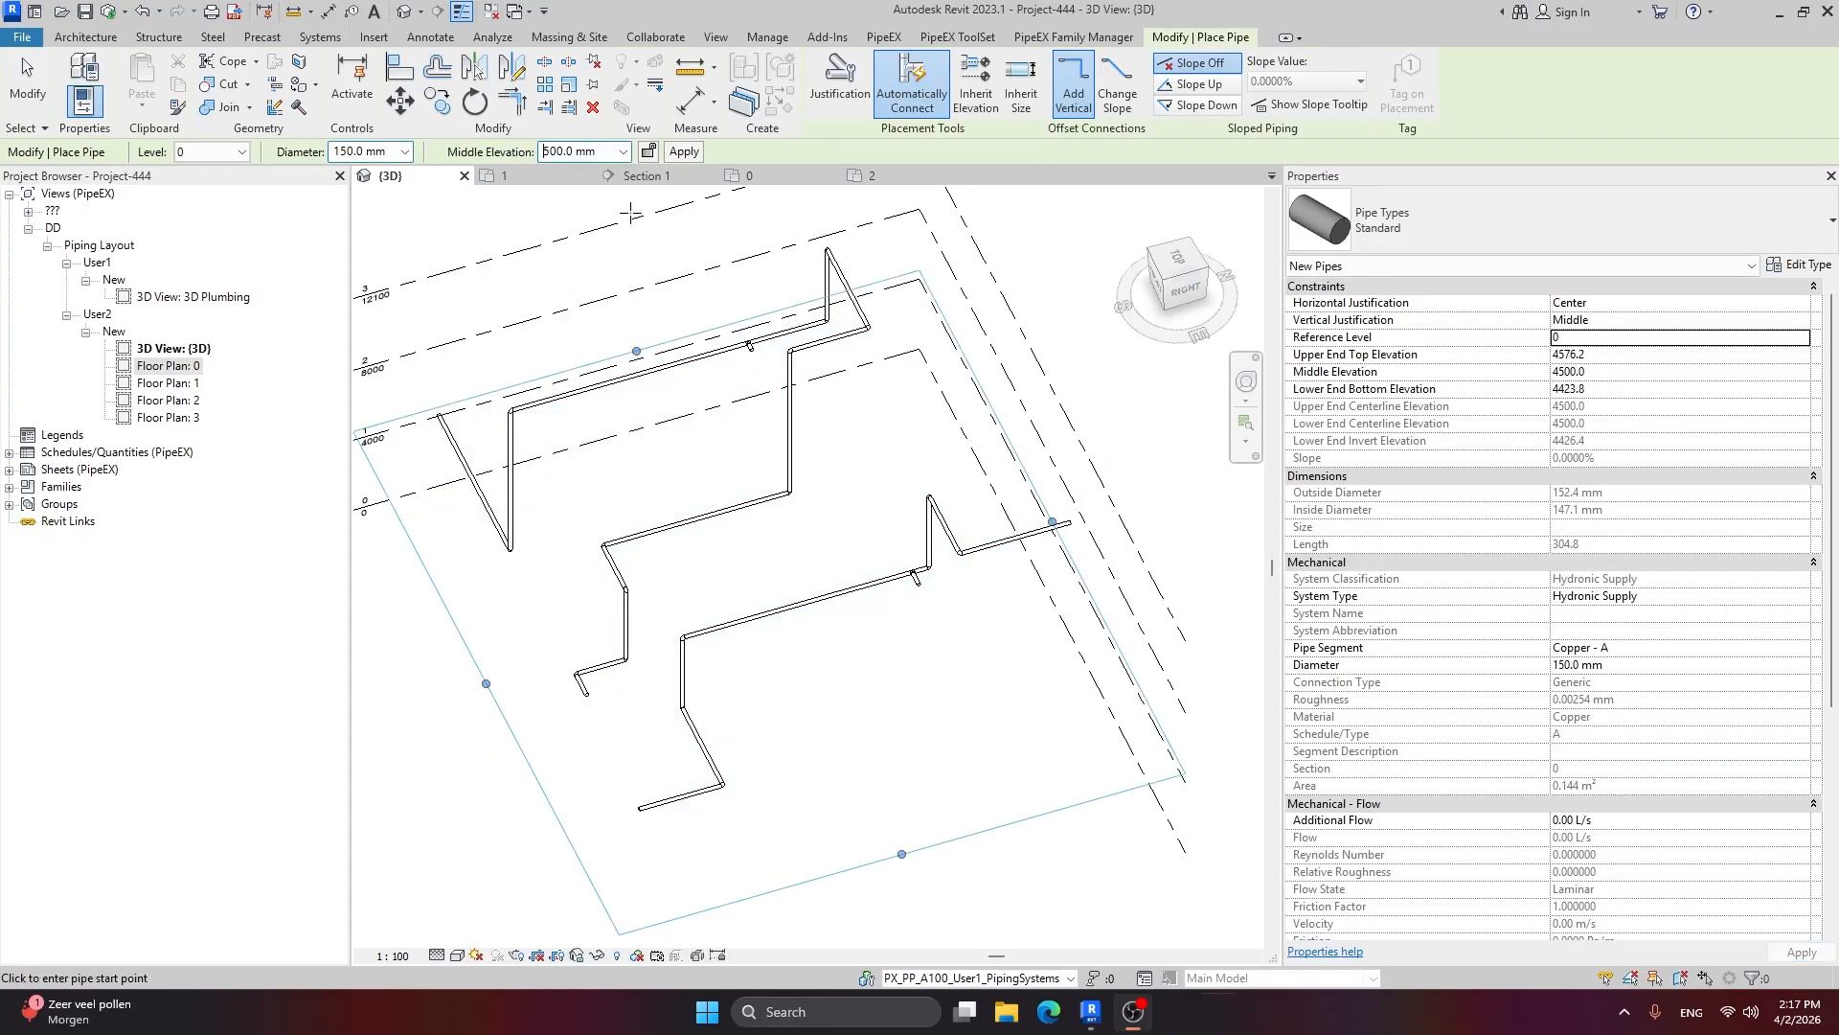
left_click(640, 808)
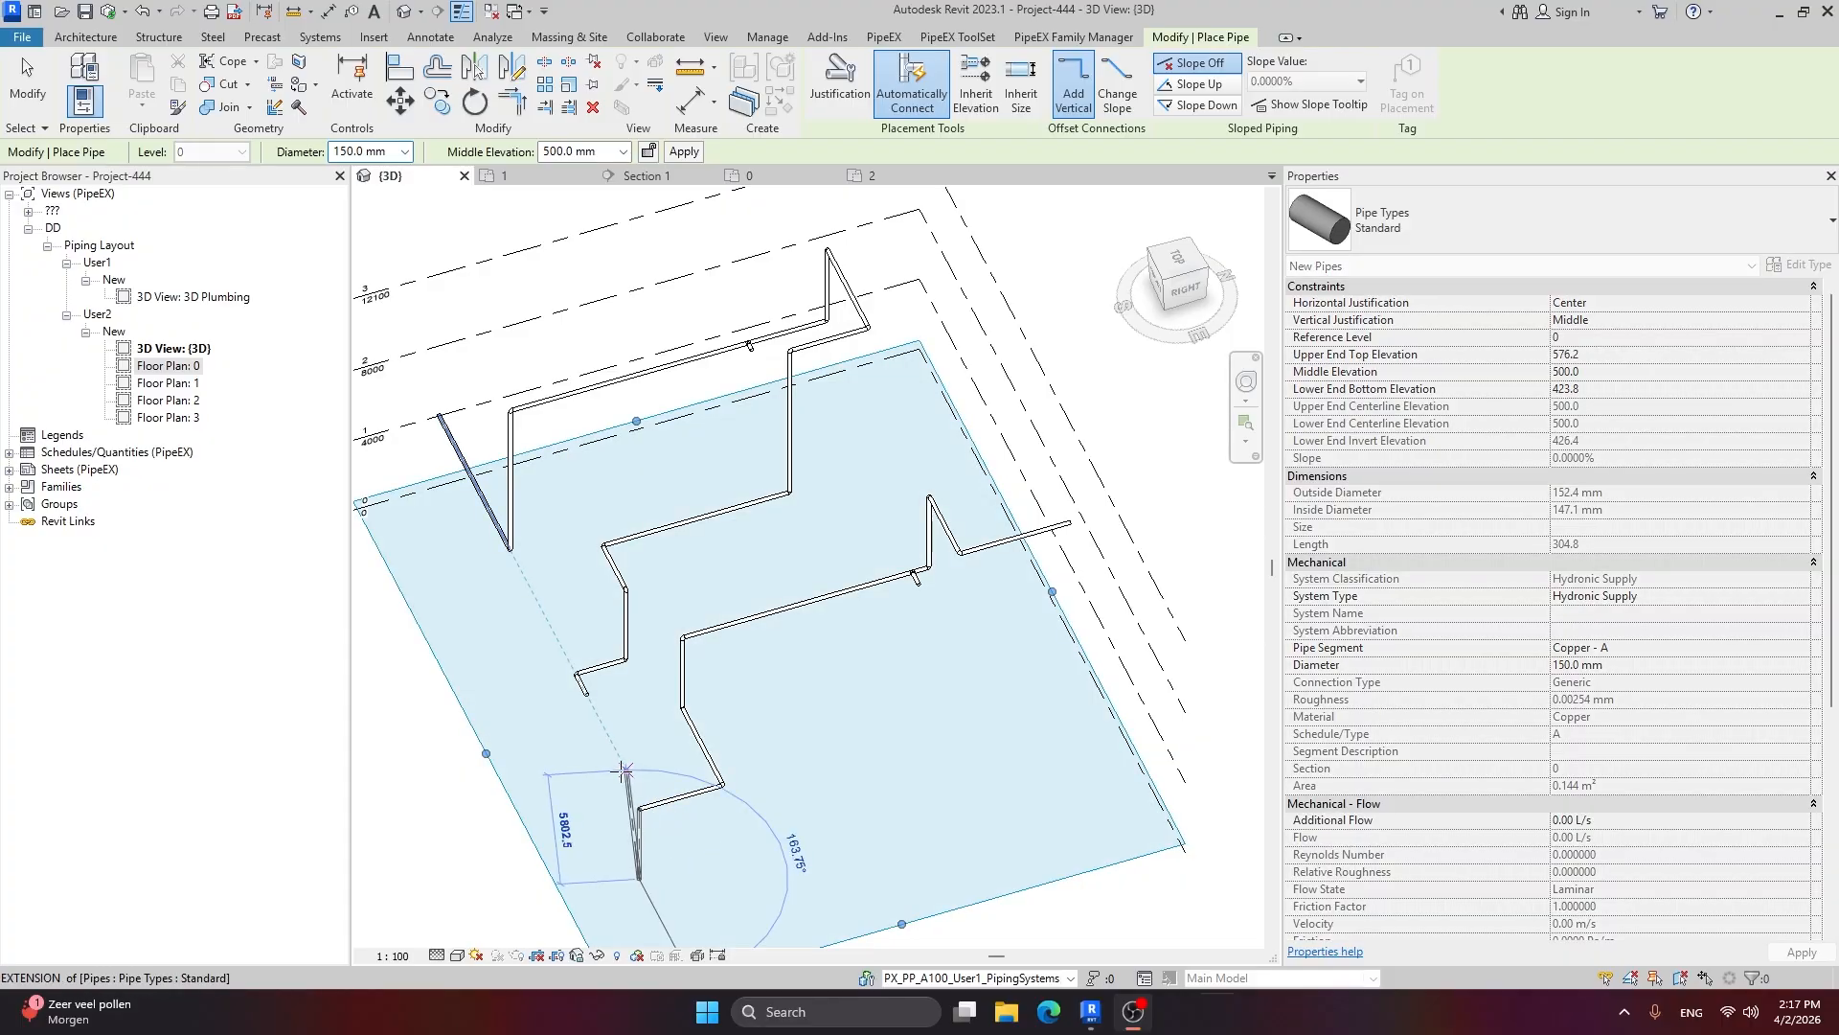
left_click(592, 790)
key("Escape")
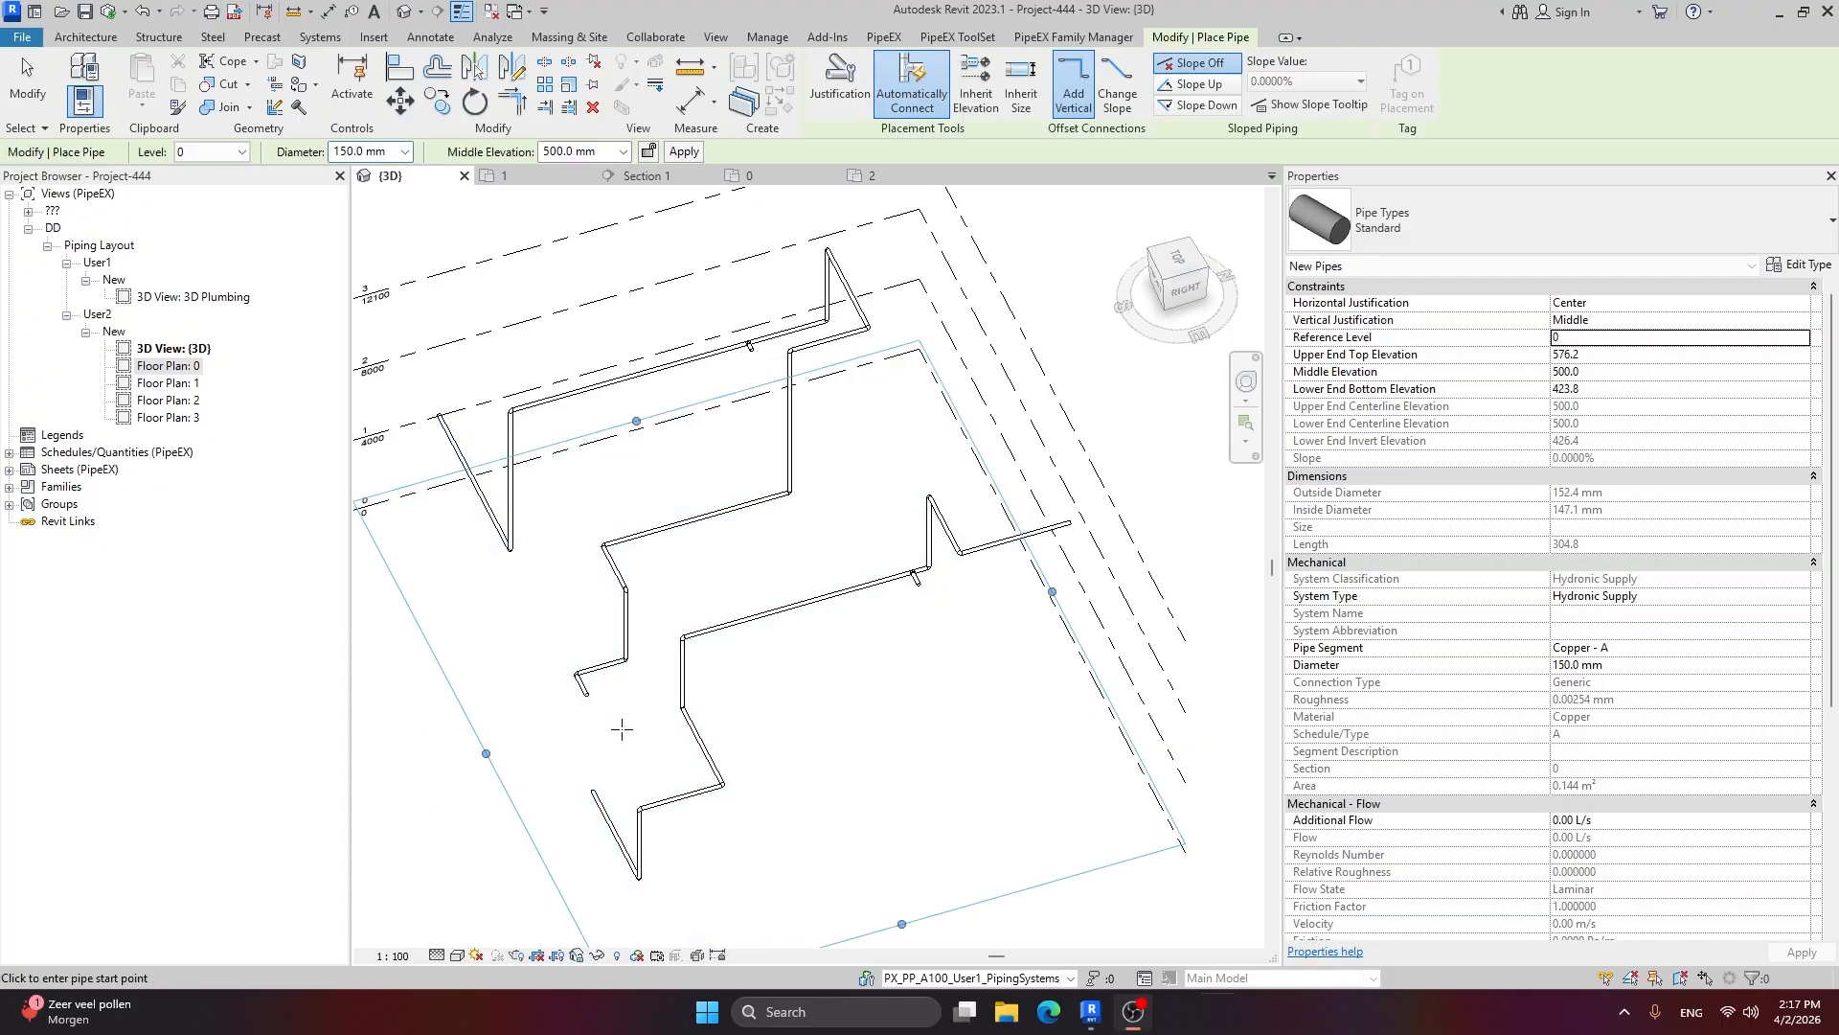
key("Escape")
Step: Examine the workset assigned to the long level 2 pipe
scroll(967, 545, "up", 1)
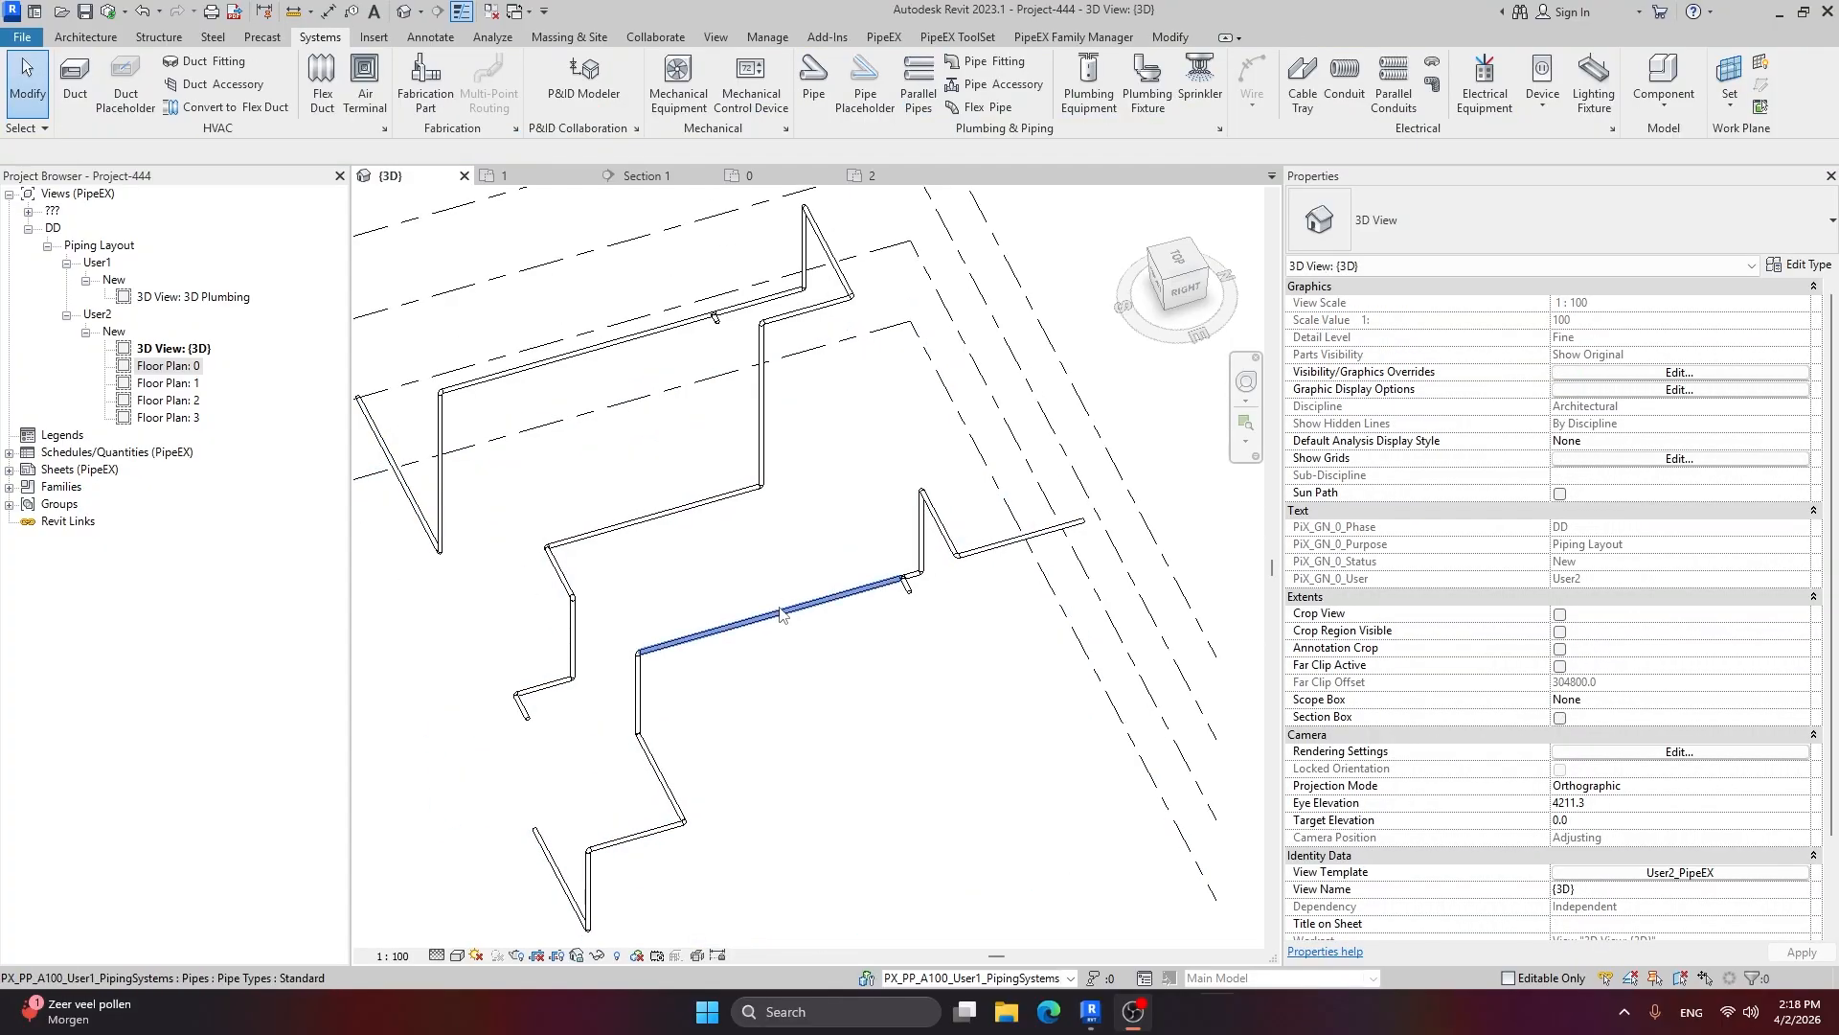
left_click(781, 615)
scroll(1719, 669, "down", 5)
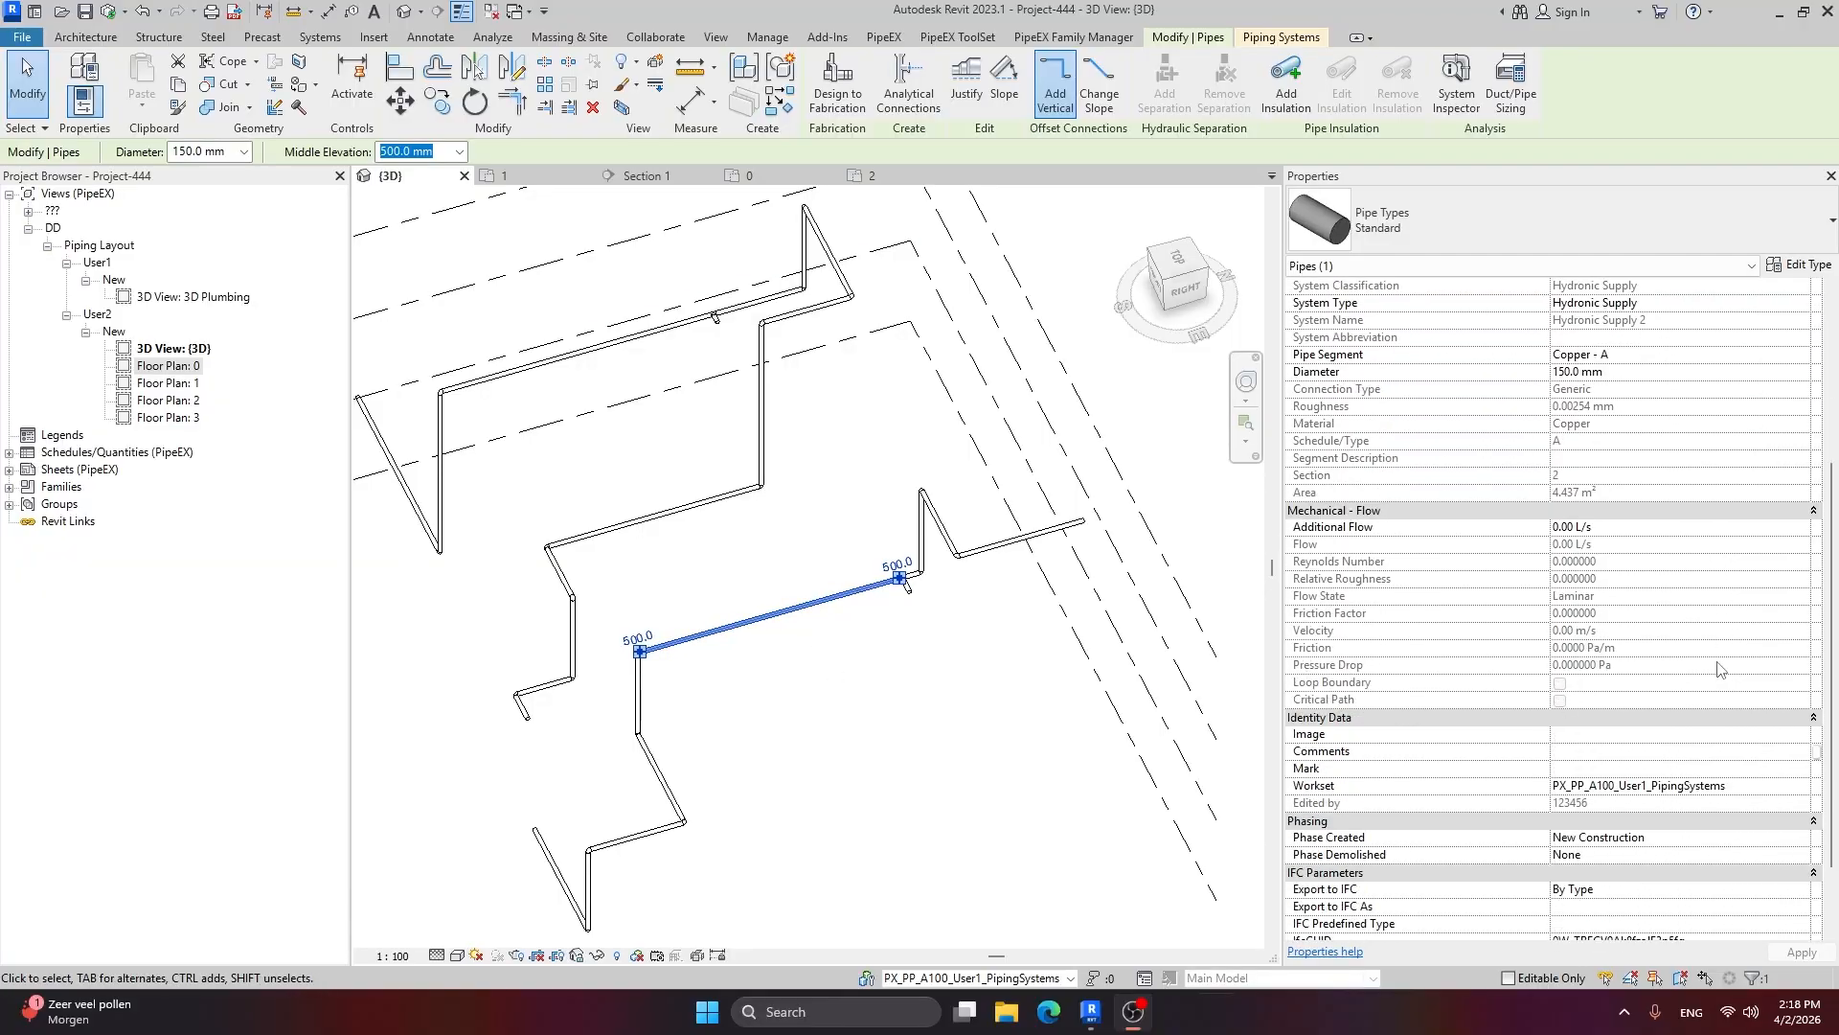
scroll(1719, 668, "down", 2)
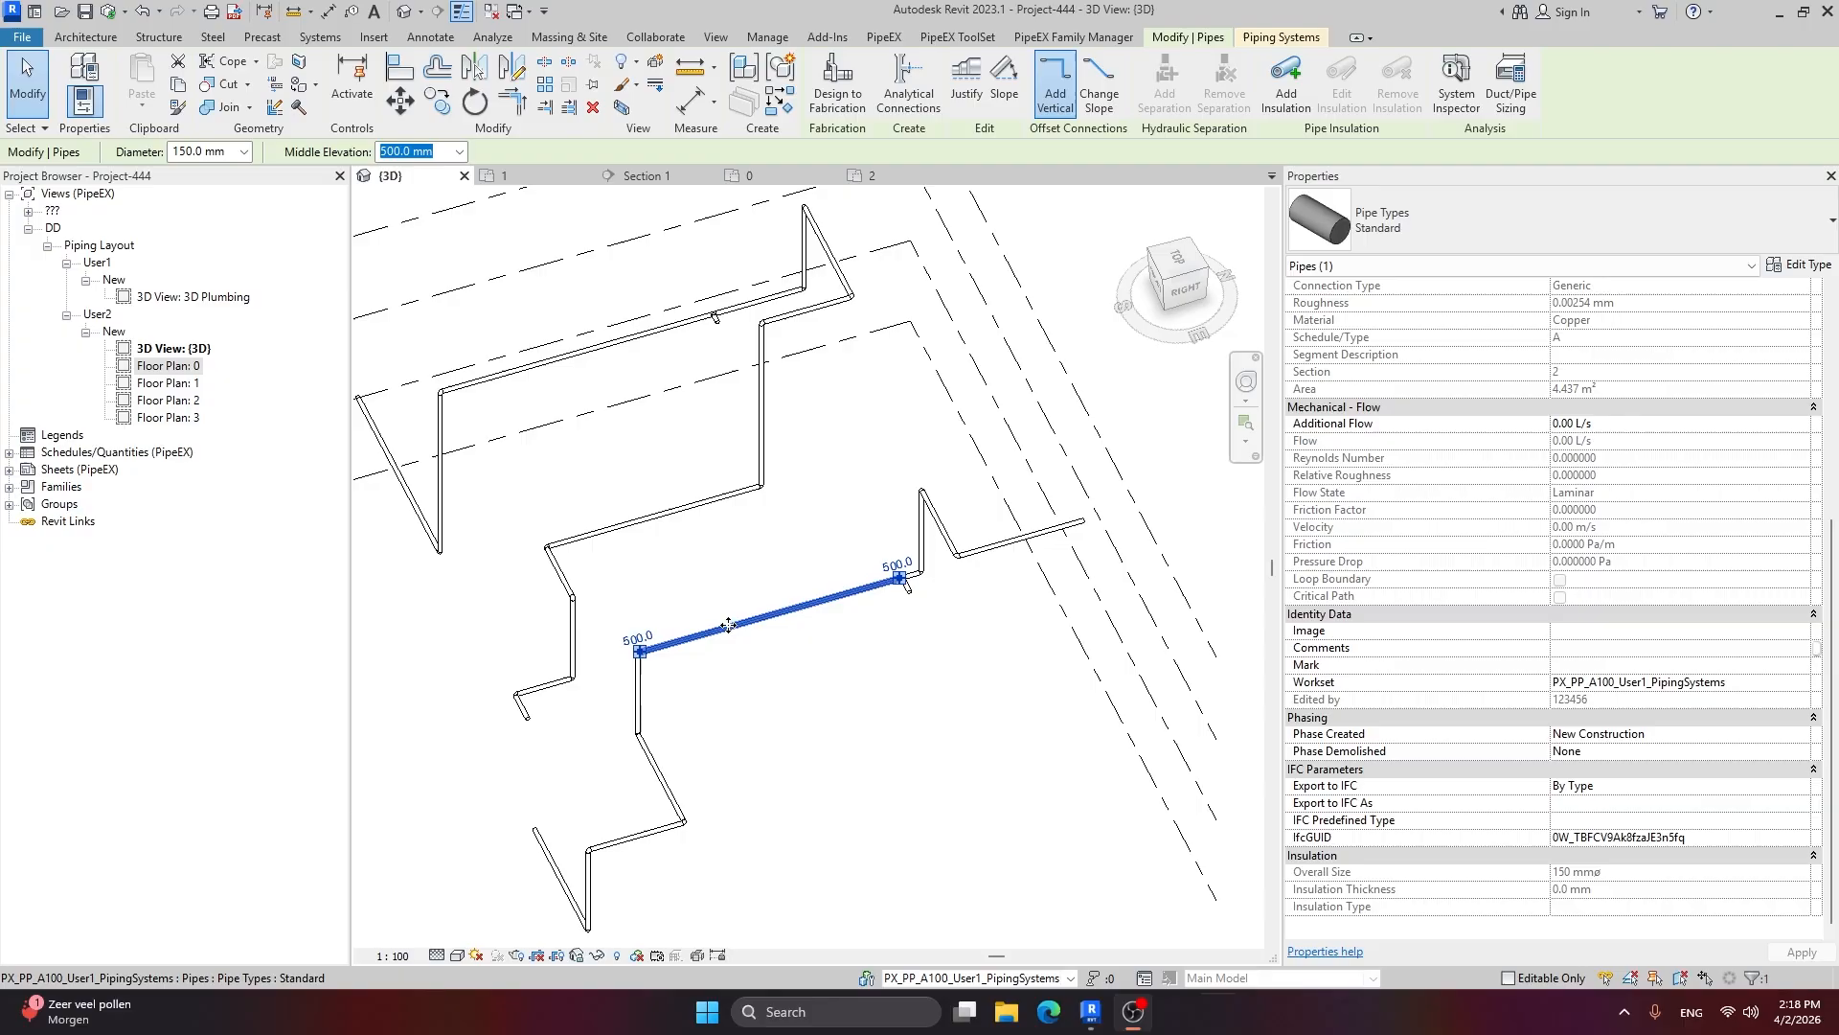
scroll(952, 677, "up", 2)
scroll(1048, 605, "down", 3)
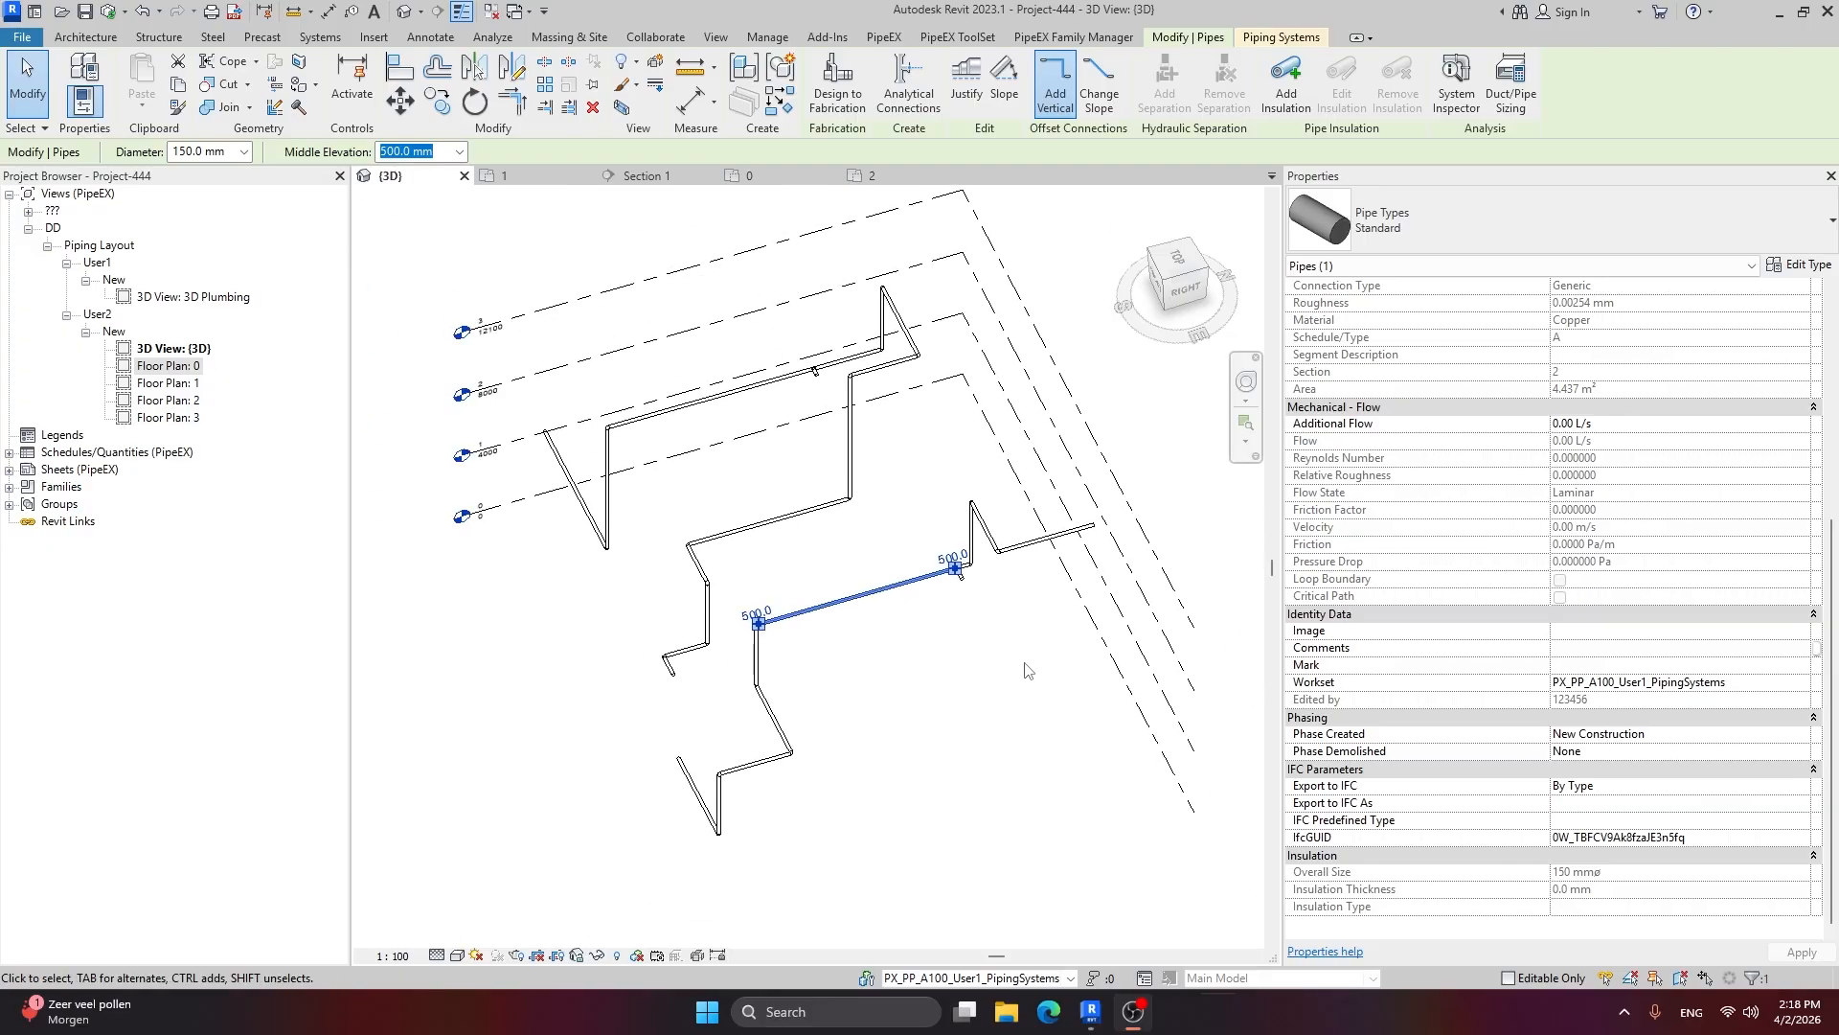
middle_click_drag(1025, 665, 1042, 670, "shift")
key("Escape")
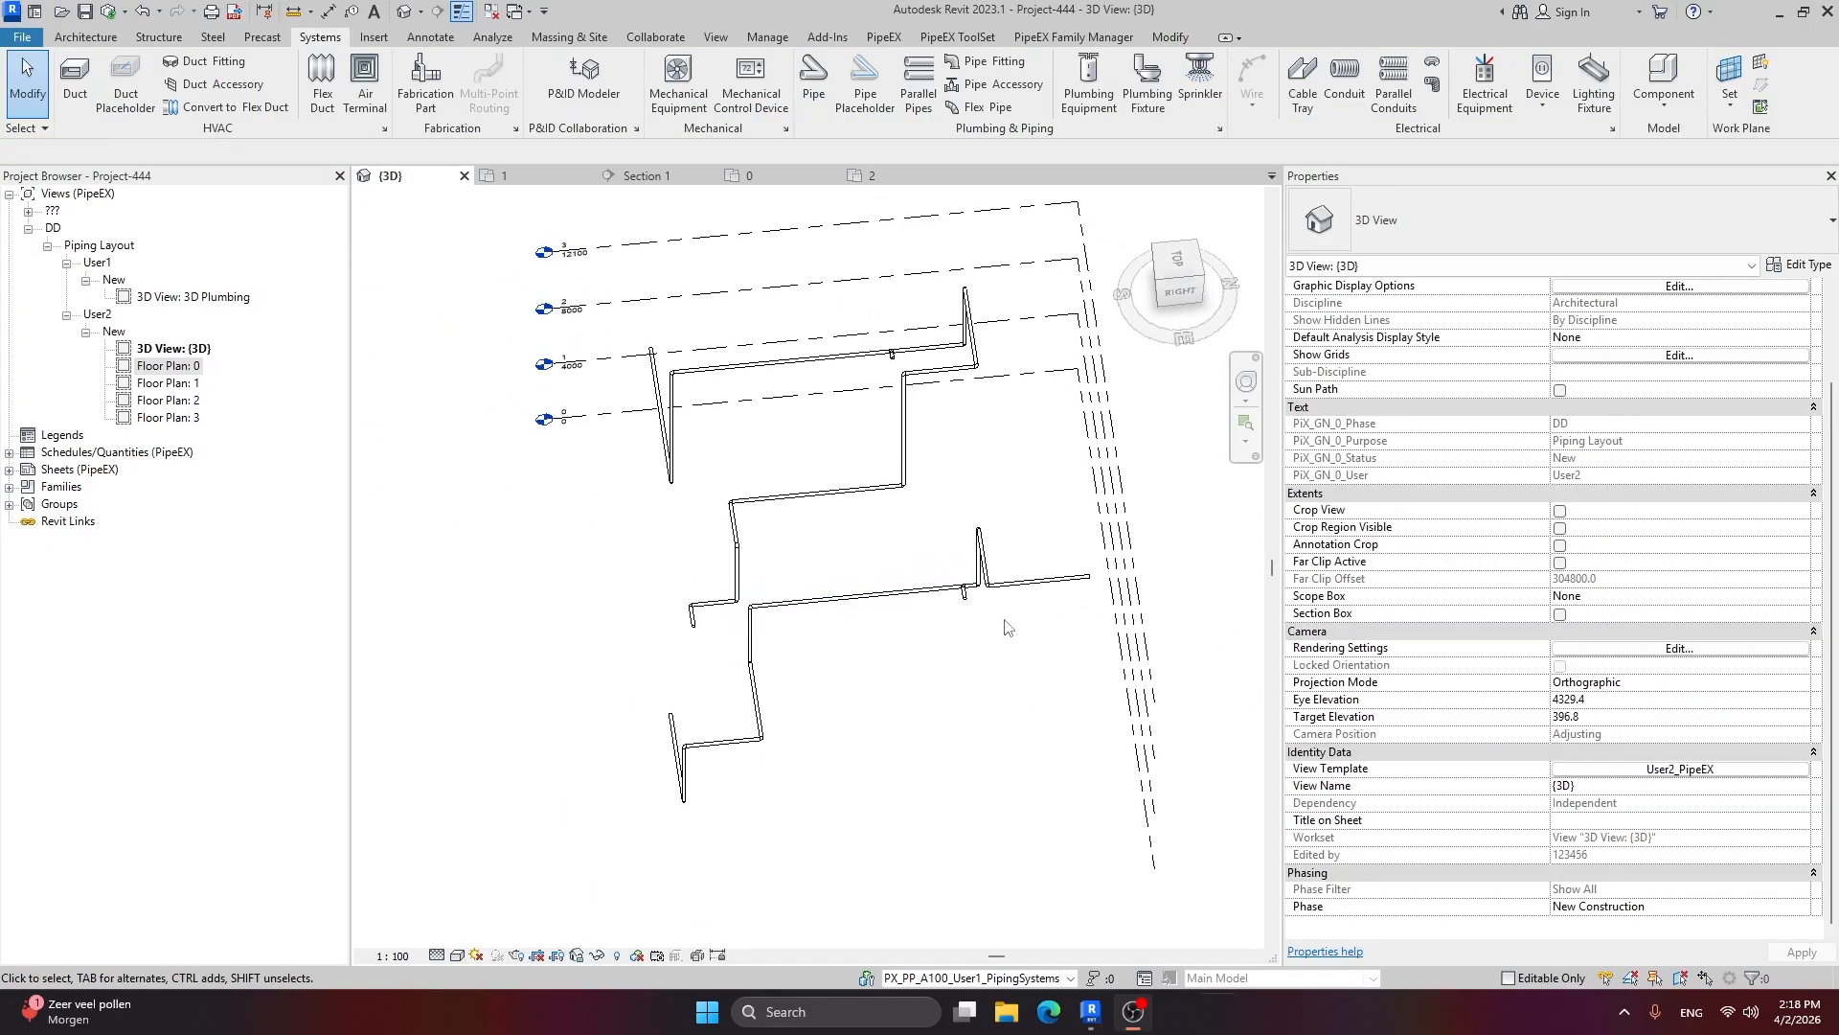
Step: Assign the short stub, riser and end pipes with their fittings beyond the long level 2 pipe to workset PX_PP_A200_User1_PipingSystems
scroll(1078, 579, "up", 3)
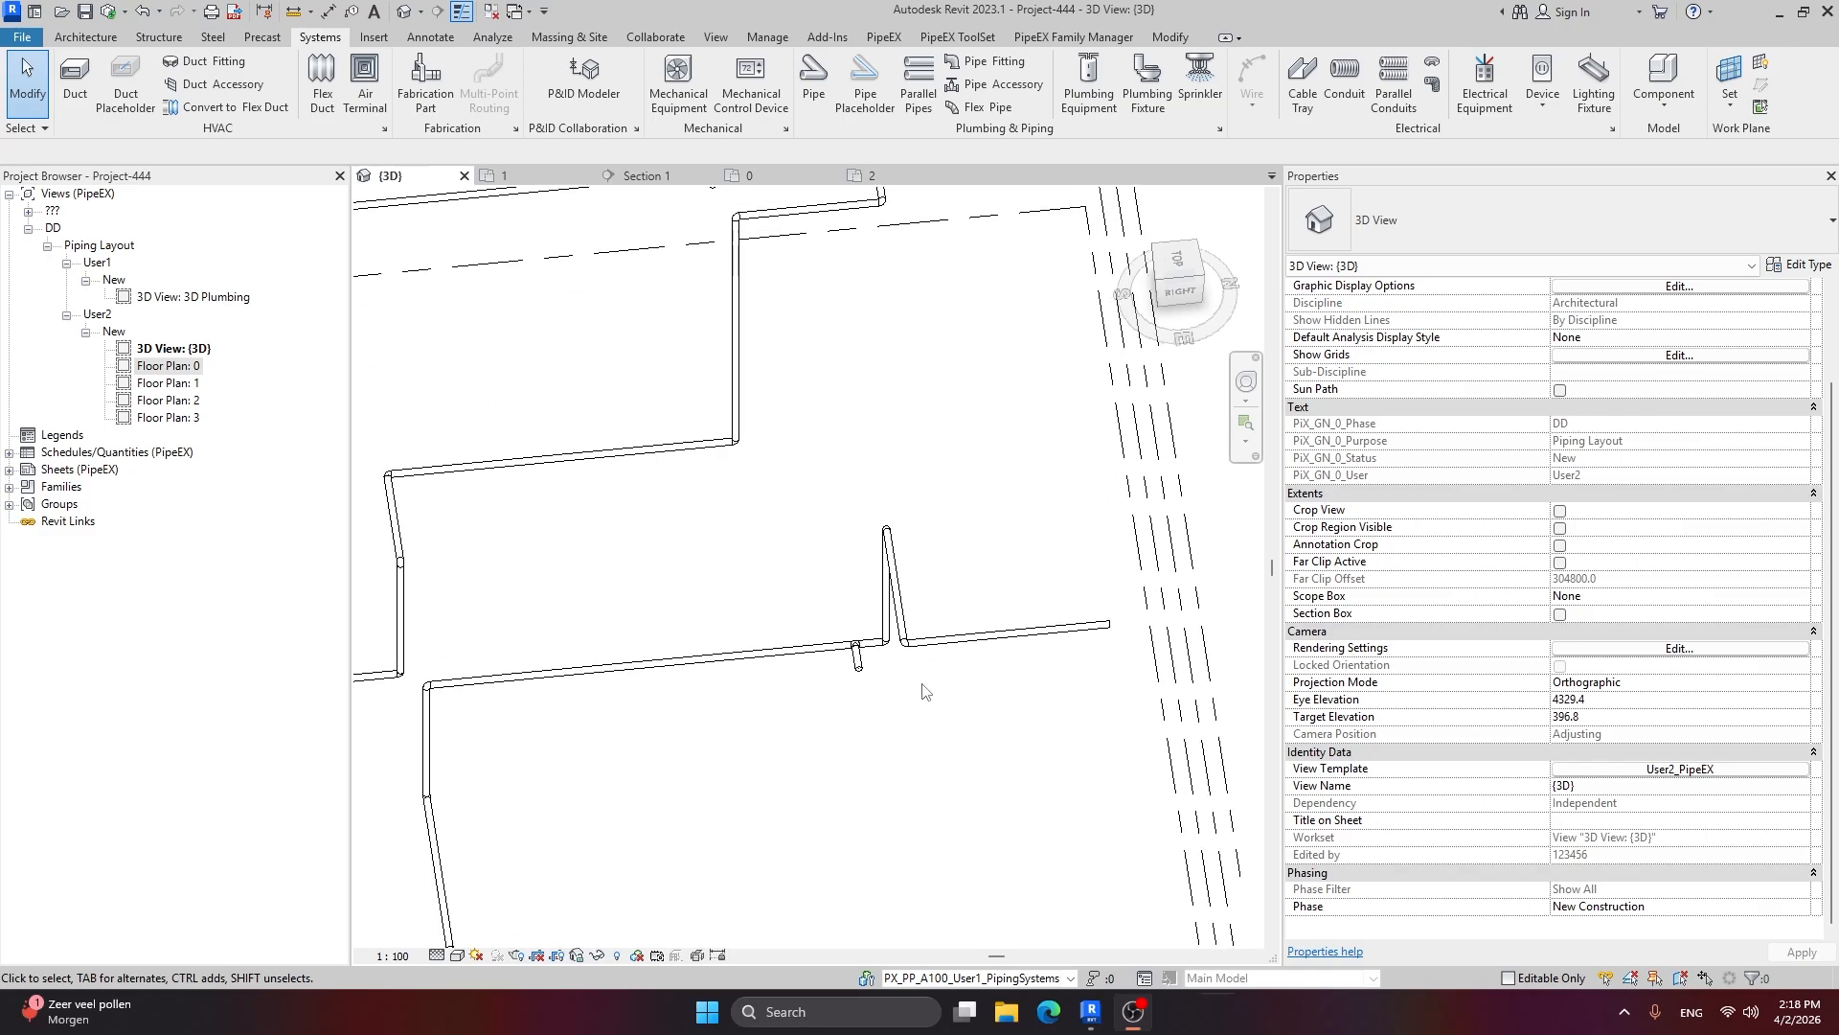
left_click(860, 659)
scroll(874, 628, "up", 3)
scroll(897, 644, "down", 3)
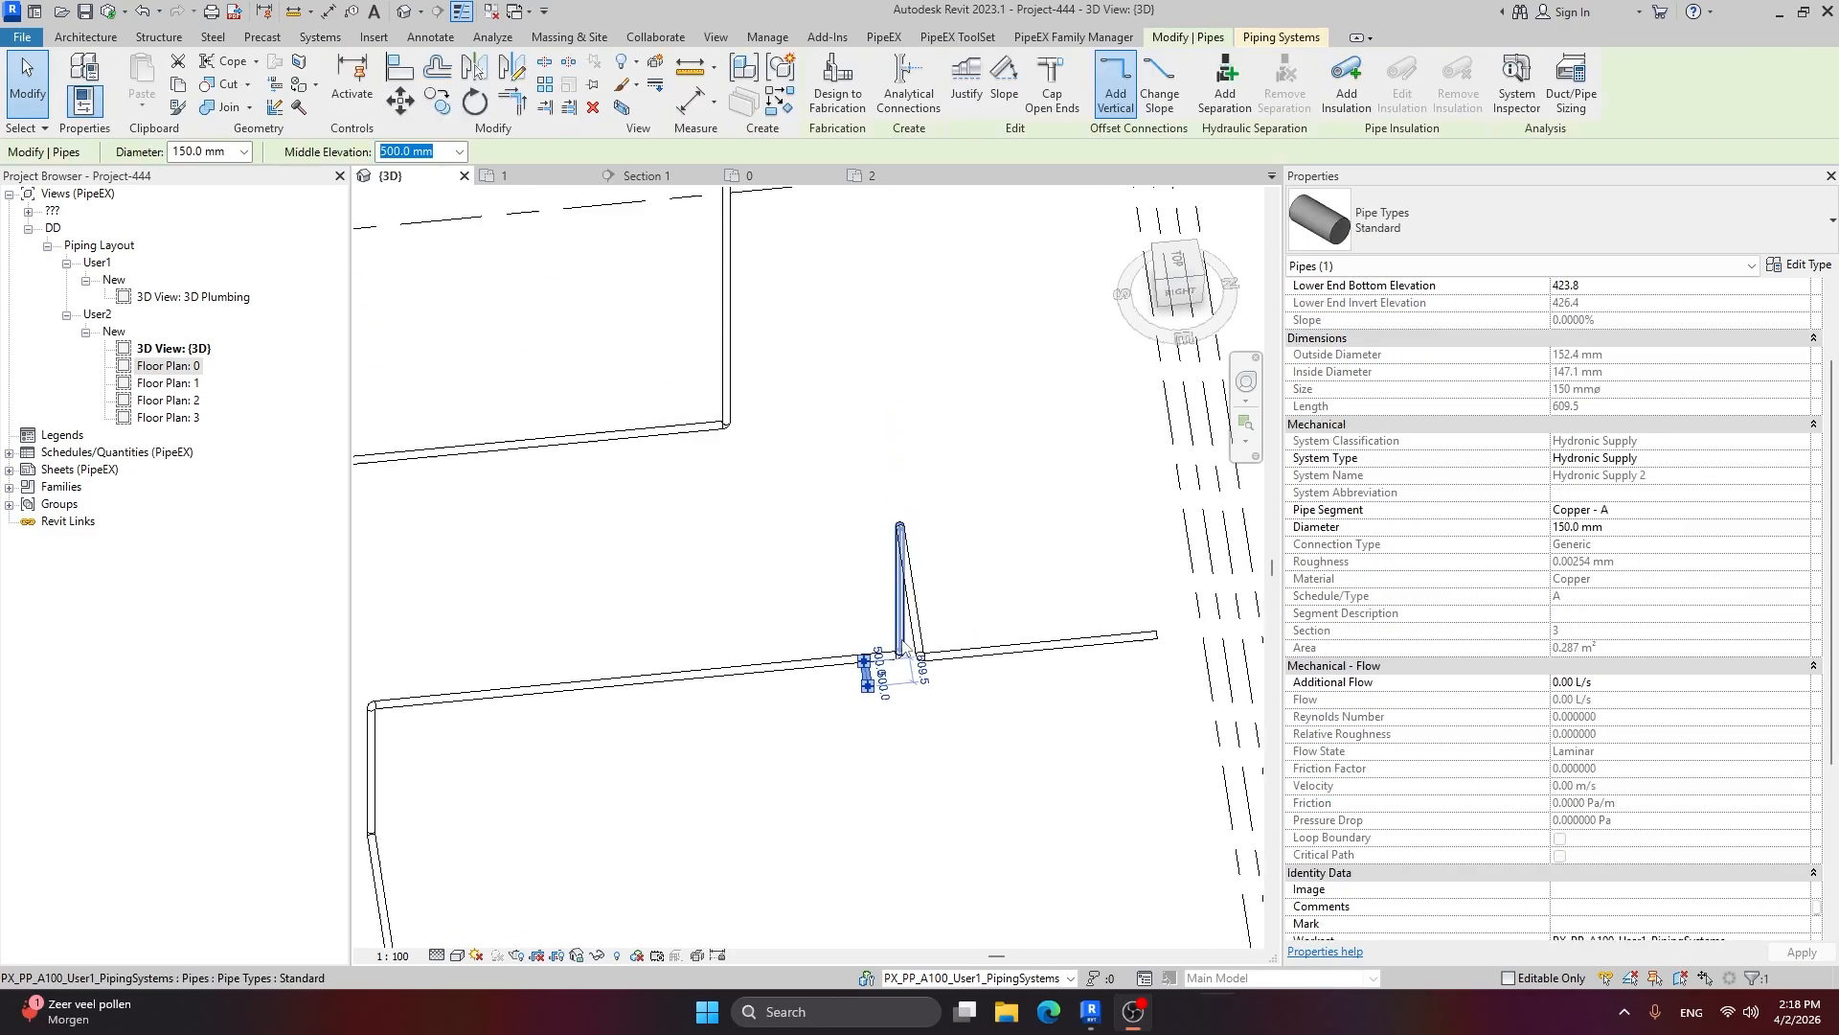
left_click(1045, 552)
left_click_drag(1068, 457, 865, 728)
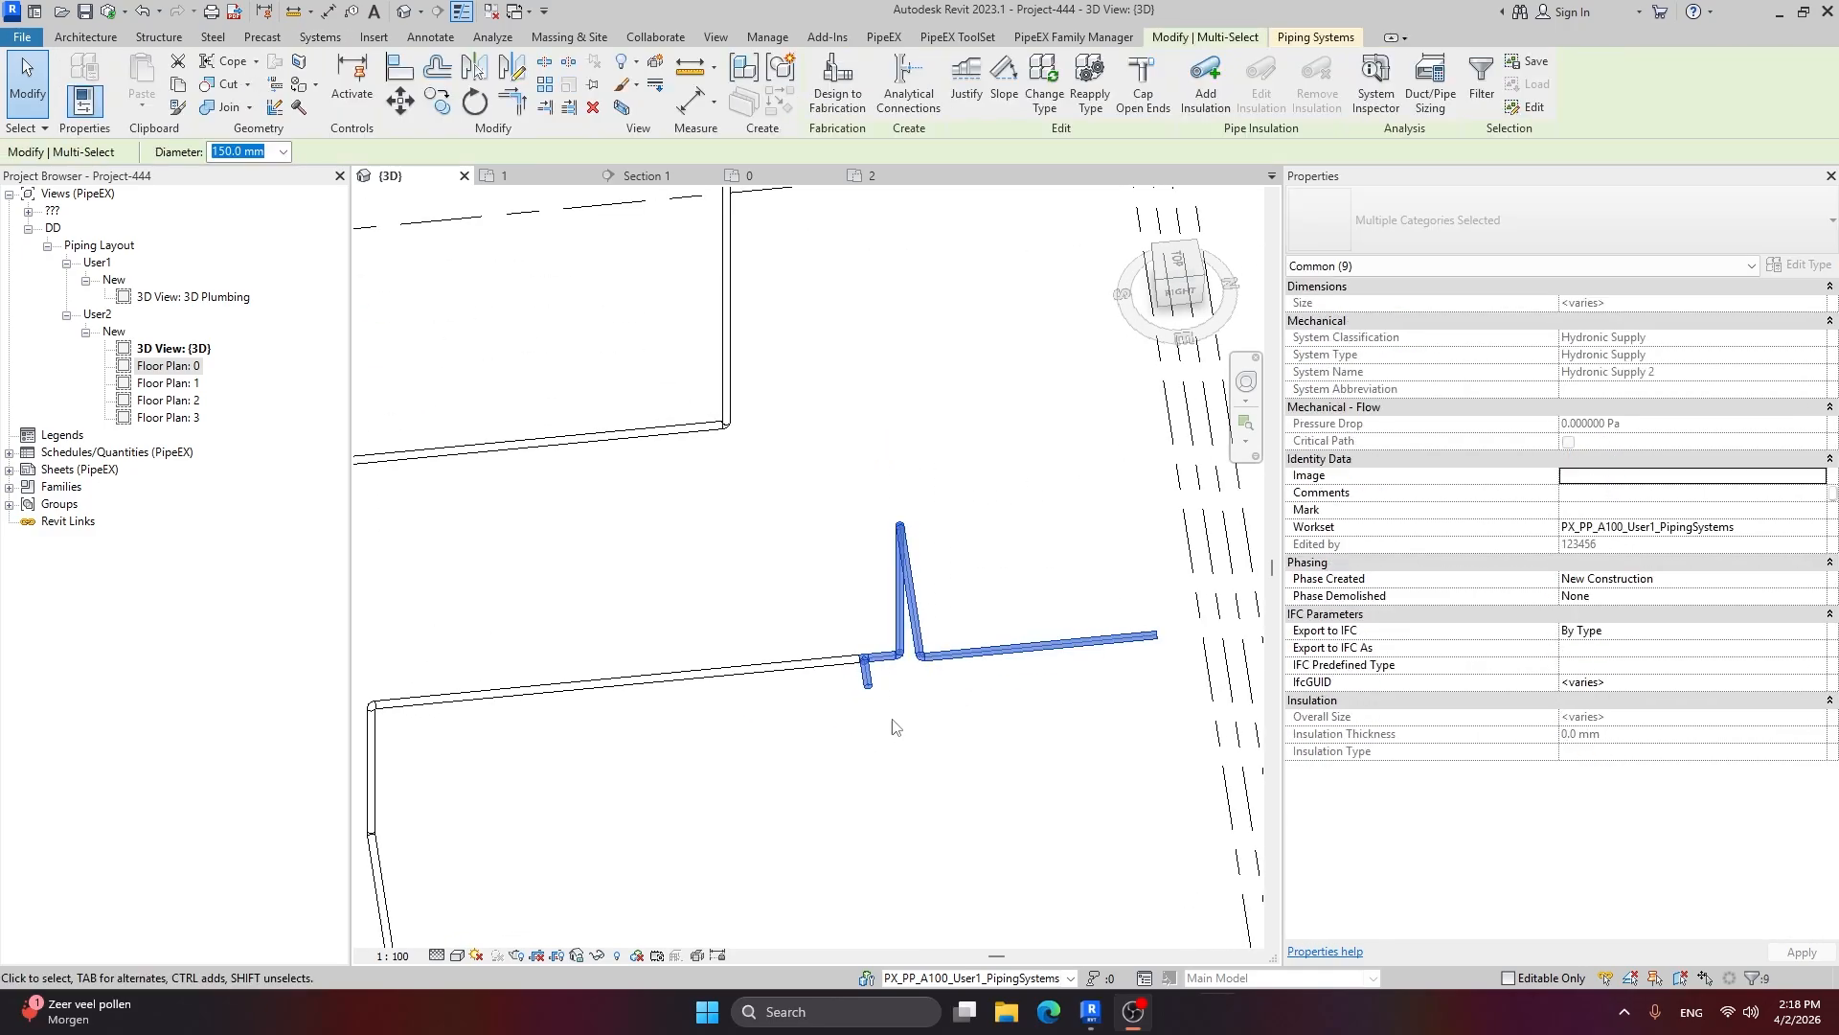
left_click(1817, 527)
scroll(1665, 613, "down", 2)
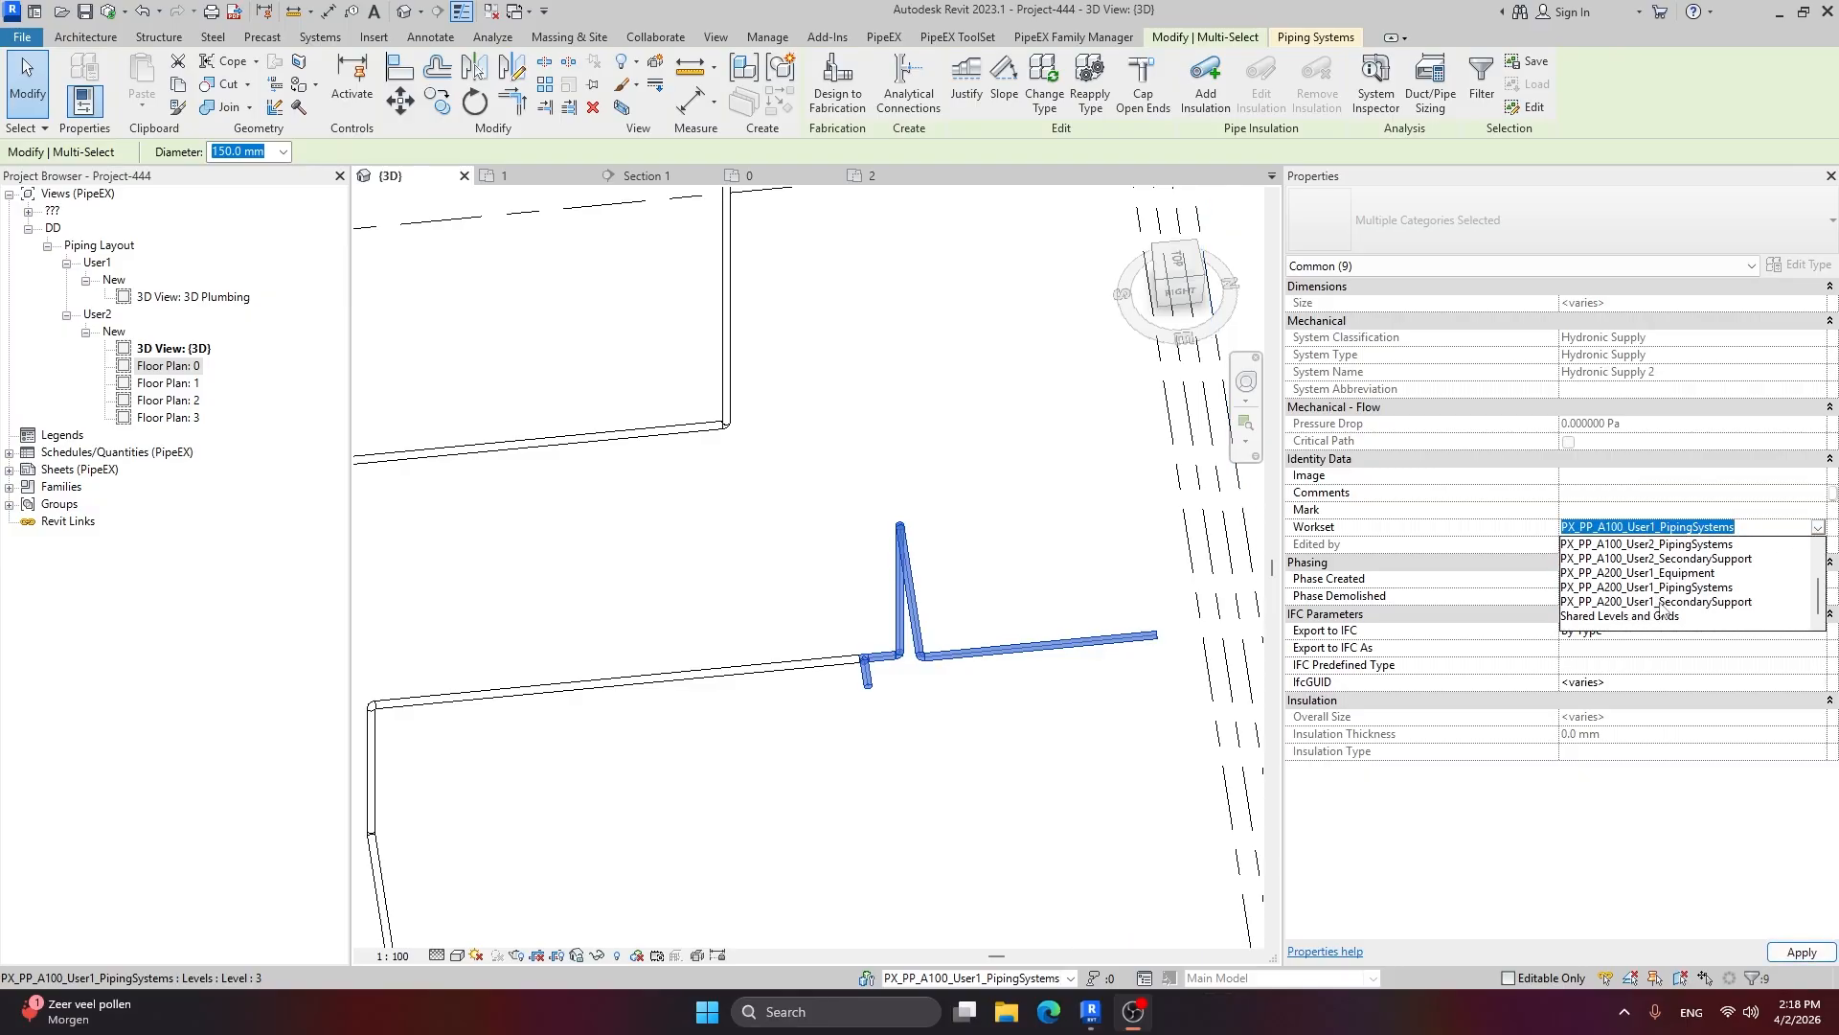
left_click(1696, 588)
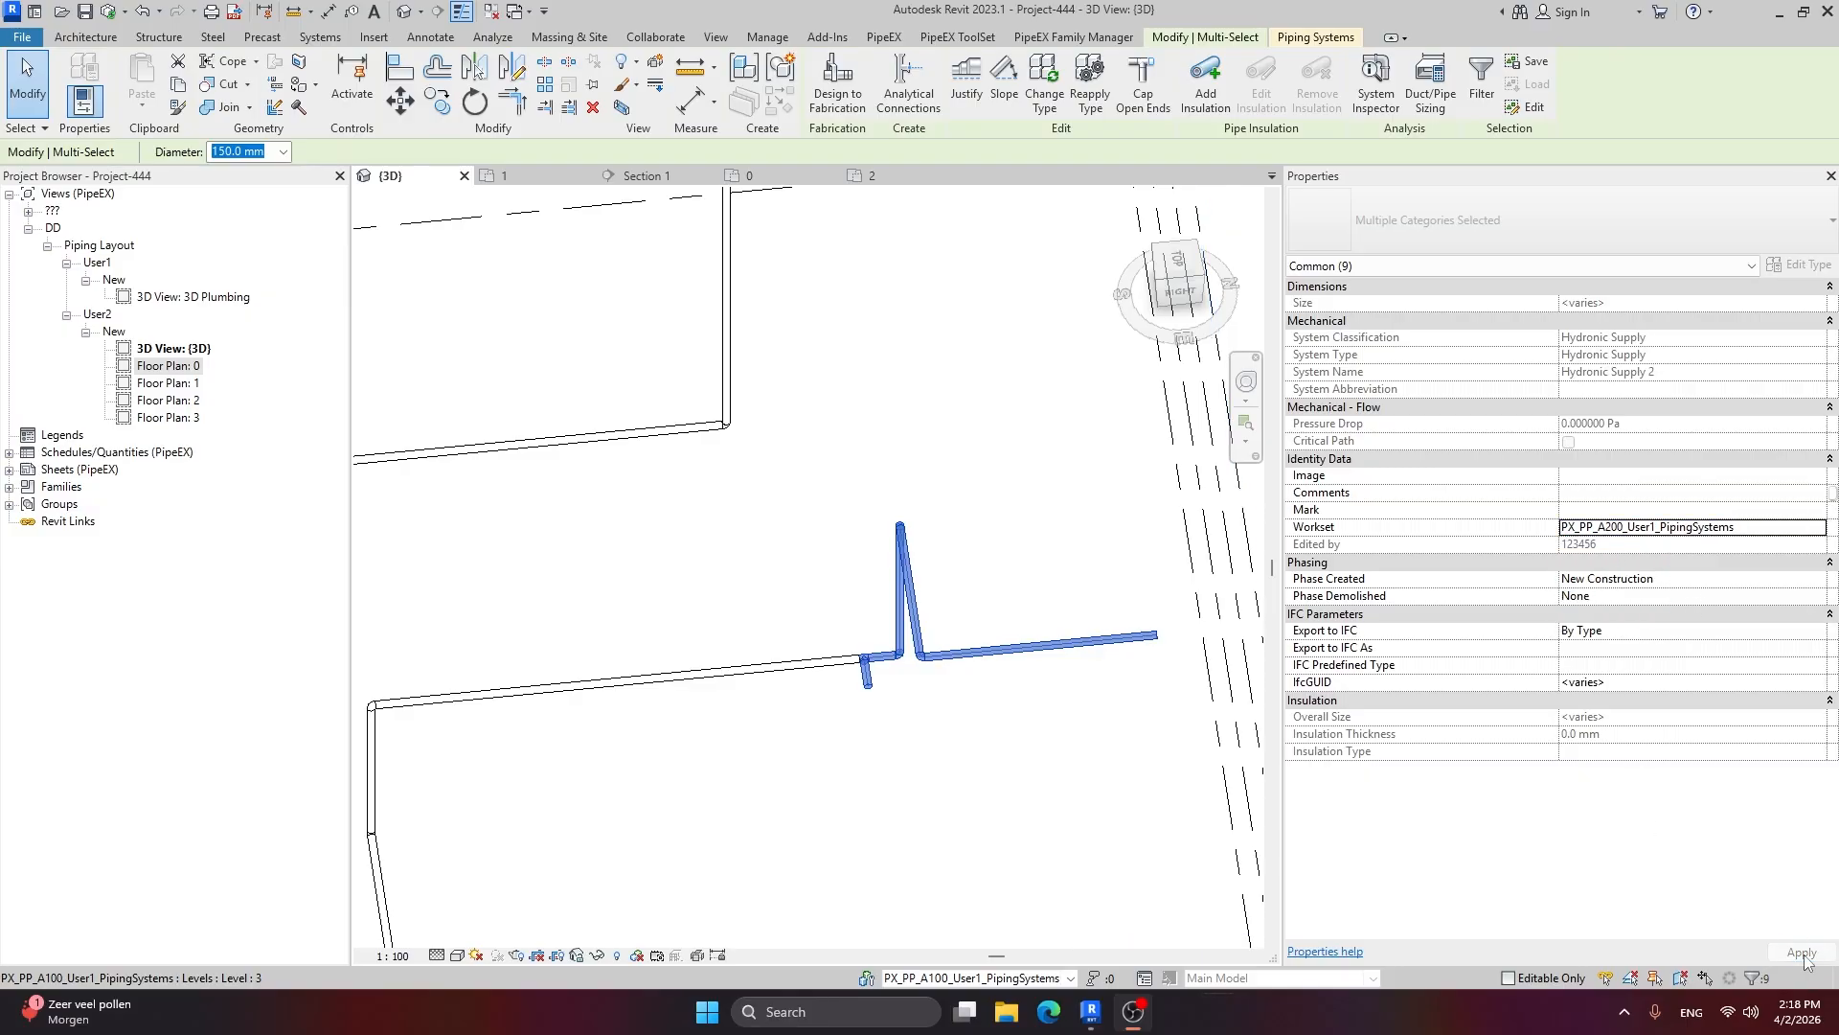
left_click(987, 808)
Step: Open the Worksets dialog and narrow it so that it sits beside the pipe runs
scroll(1031, 731, "down", 5)
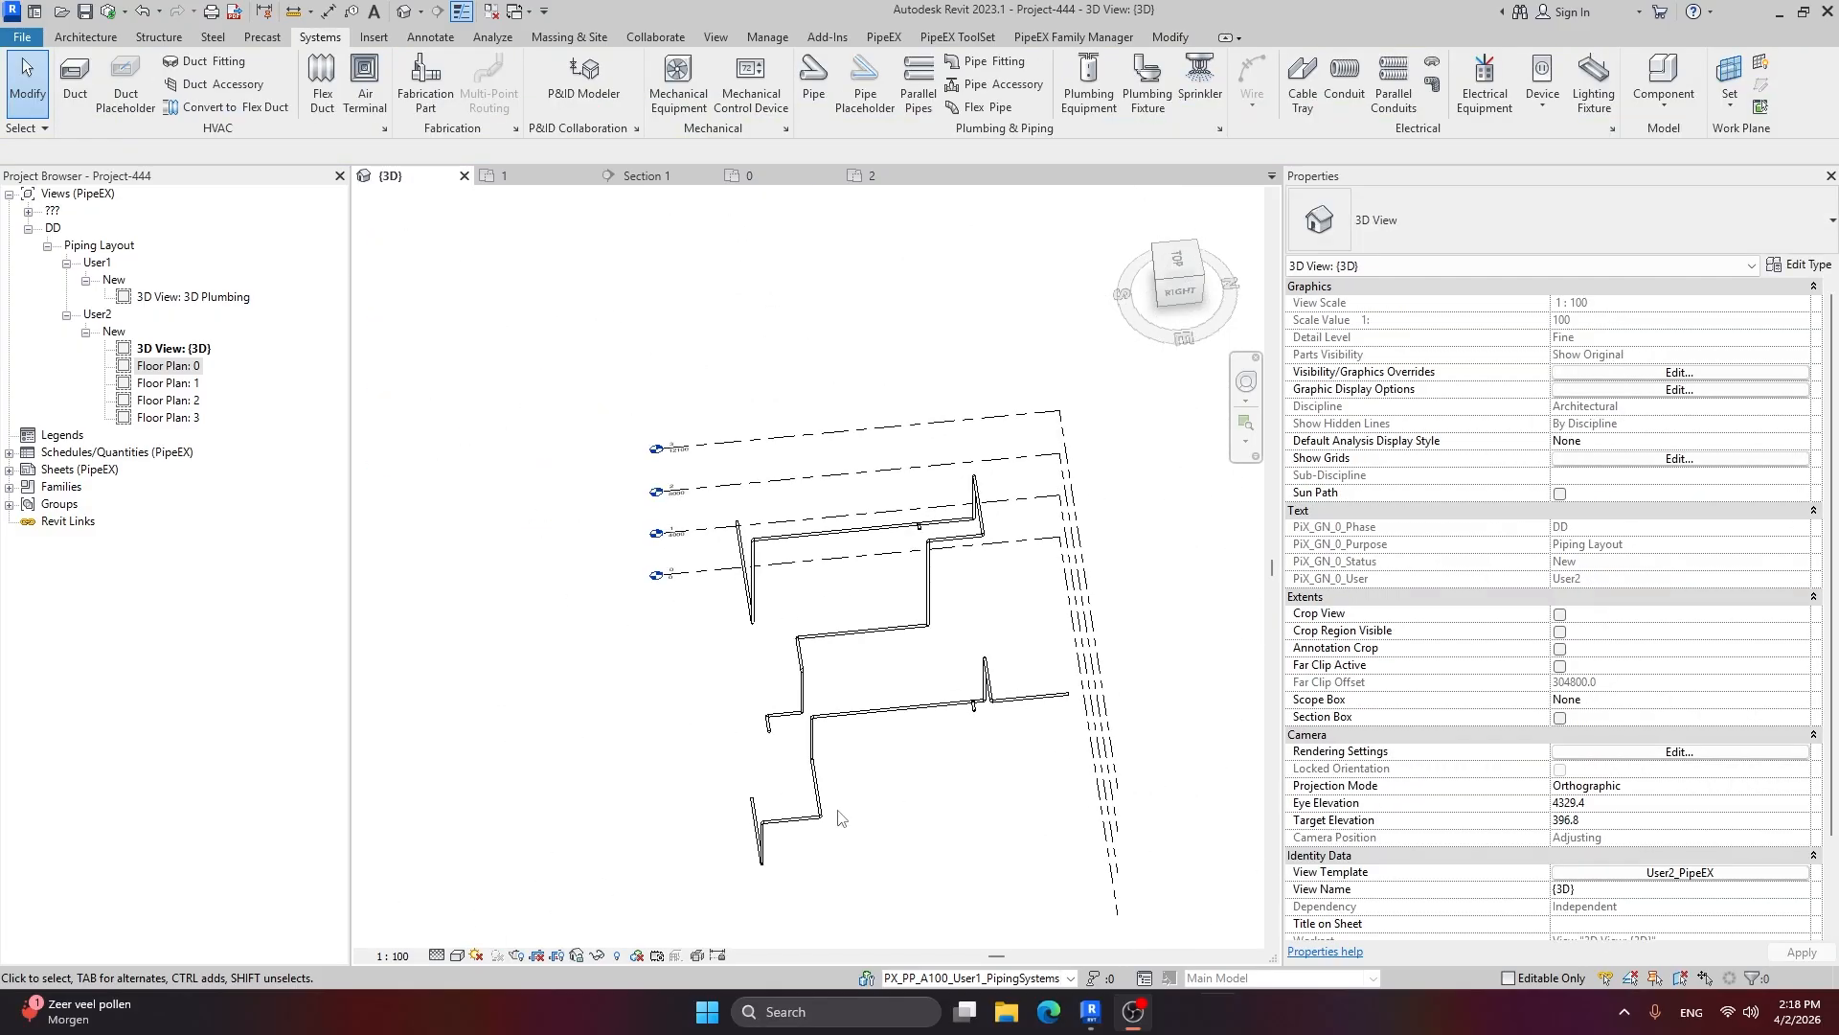
middle_click_drag(843, 817, 1121, 728, "shift")
scroll(940, 829, "up", 1)
middle_click_drag(936, 830, 989, 644)
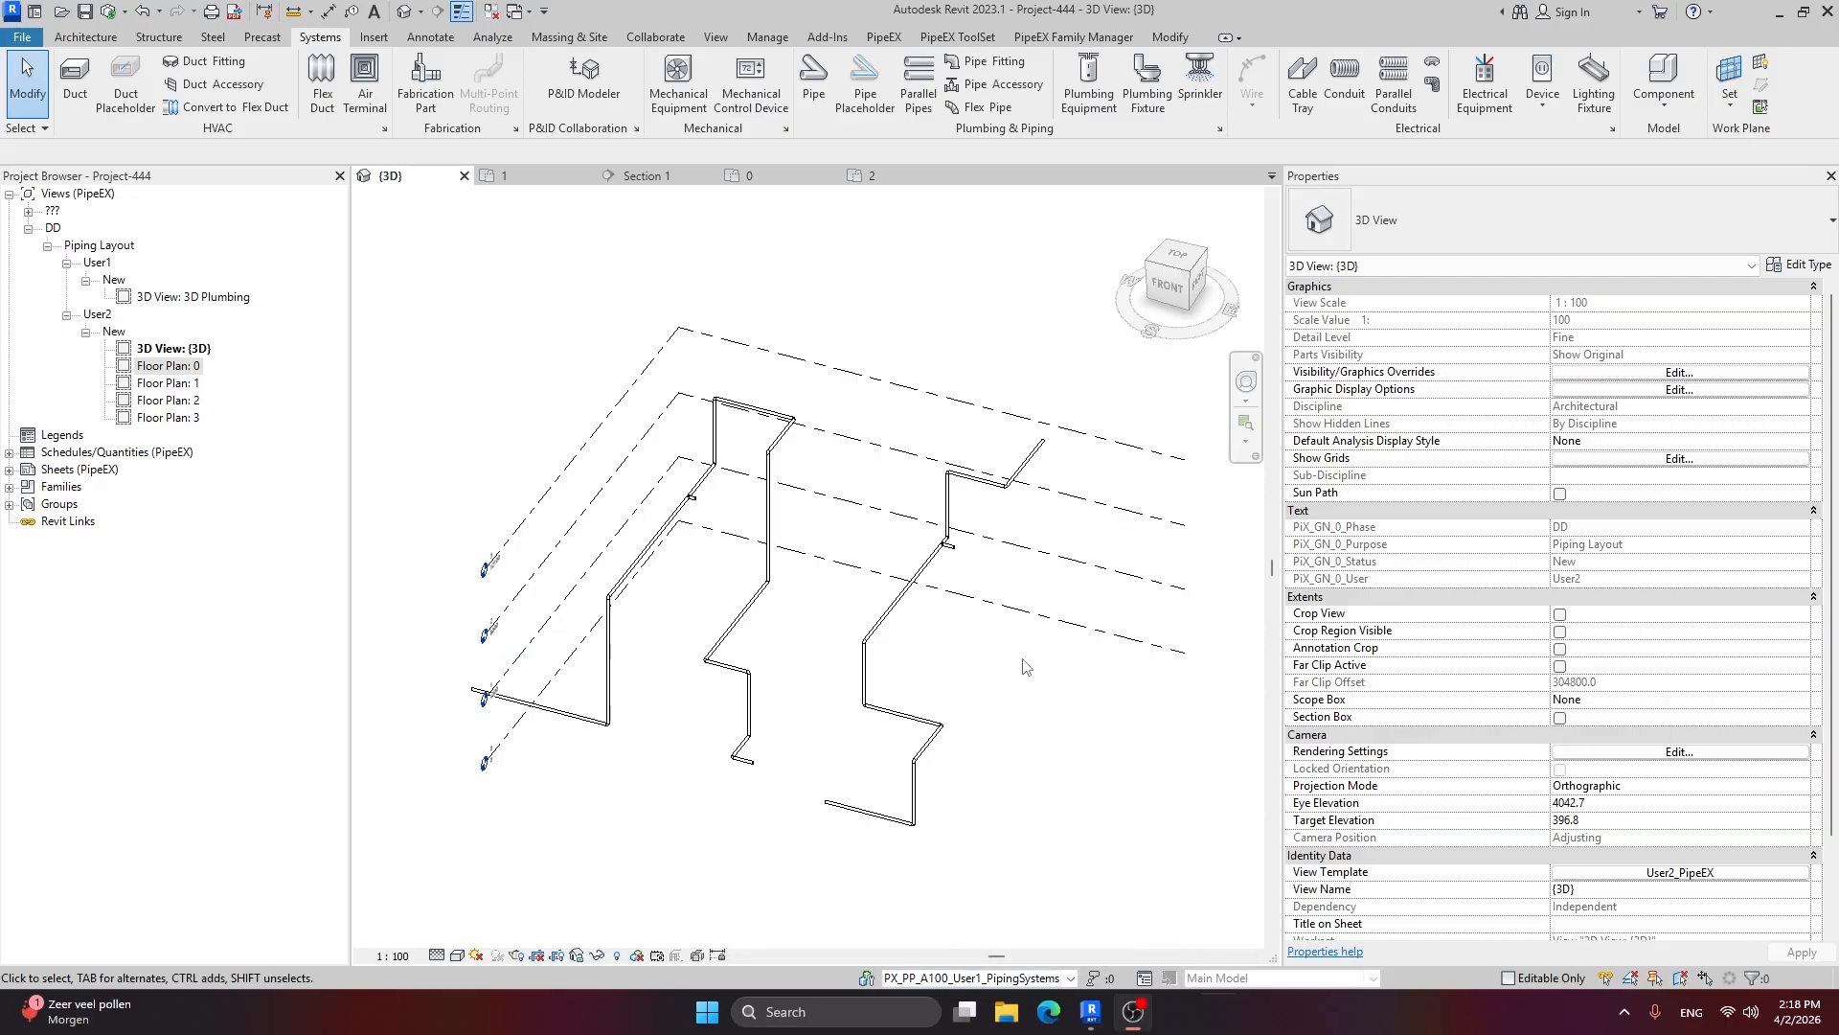
left_click(867, 978)
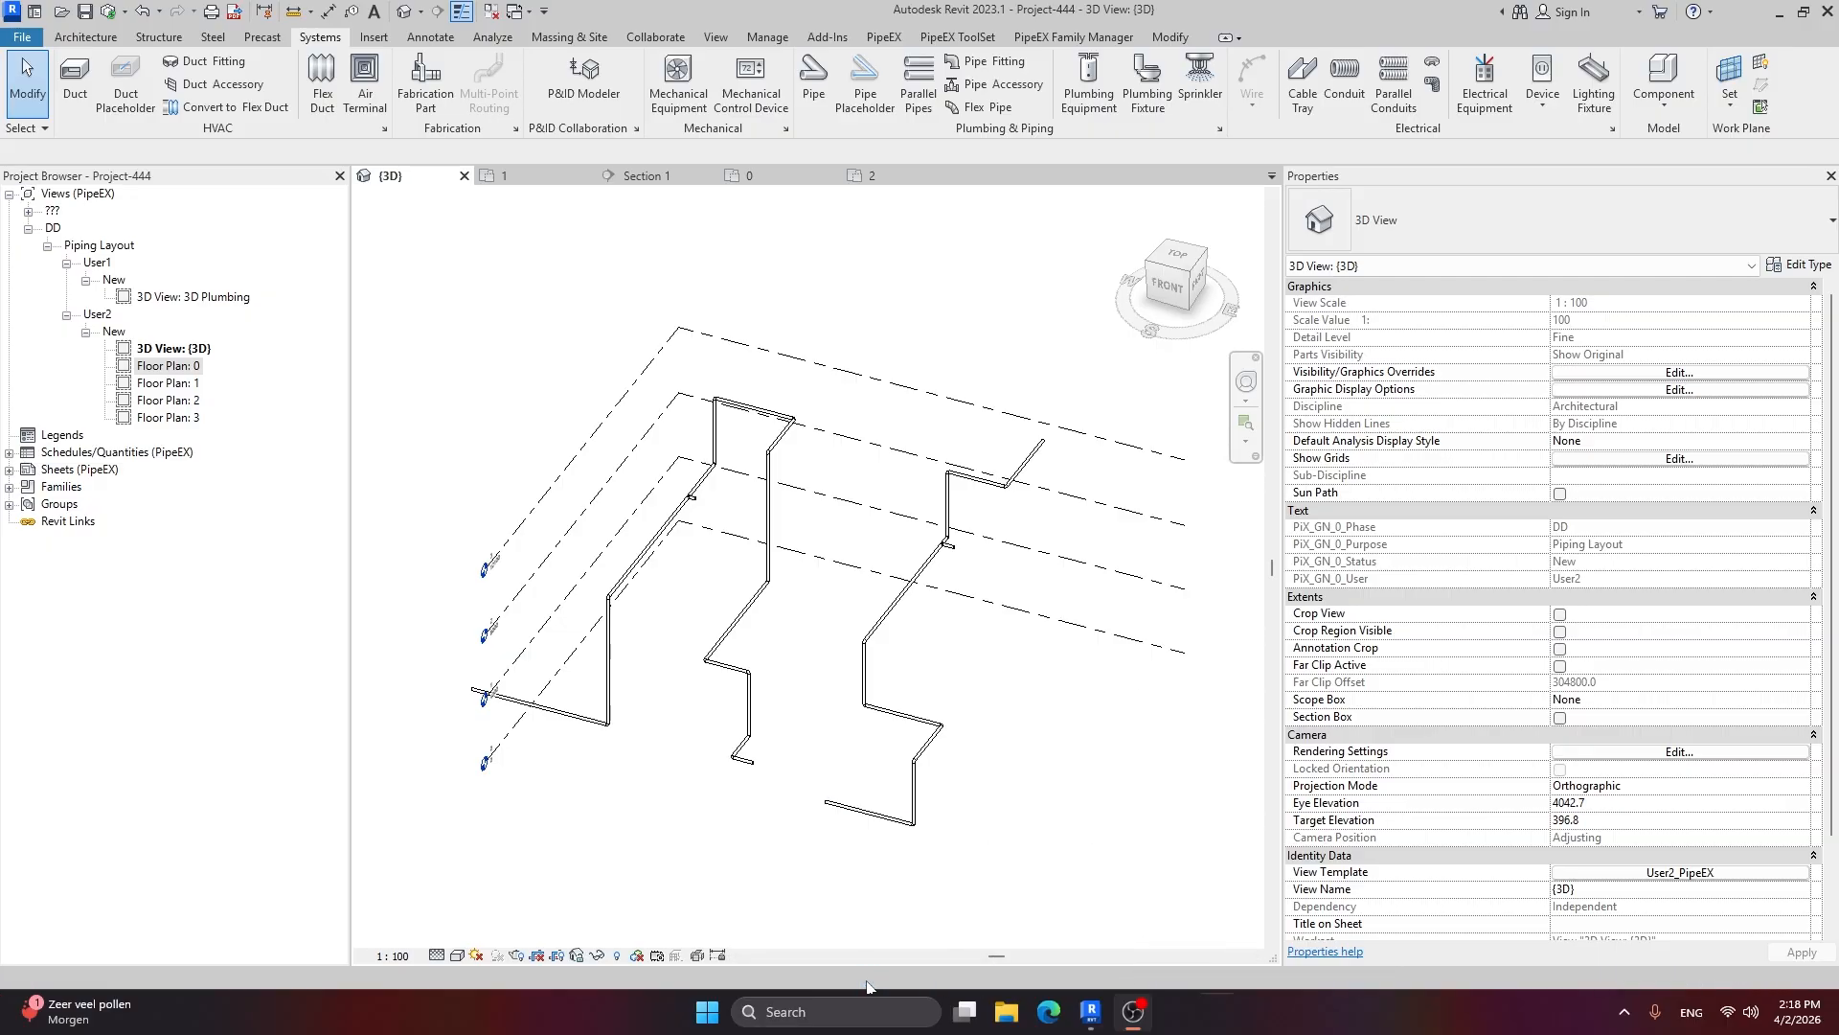
left_click_drag(1116, 347, 1543, 292)
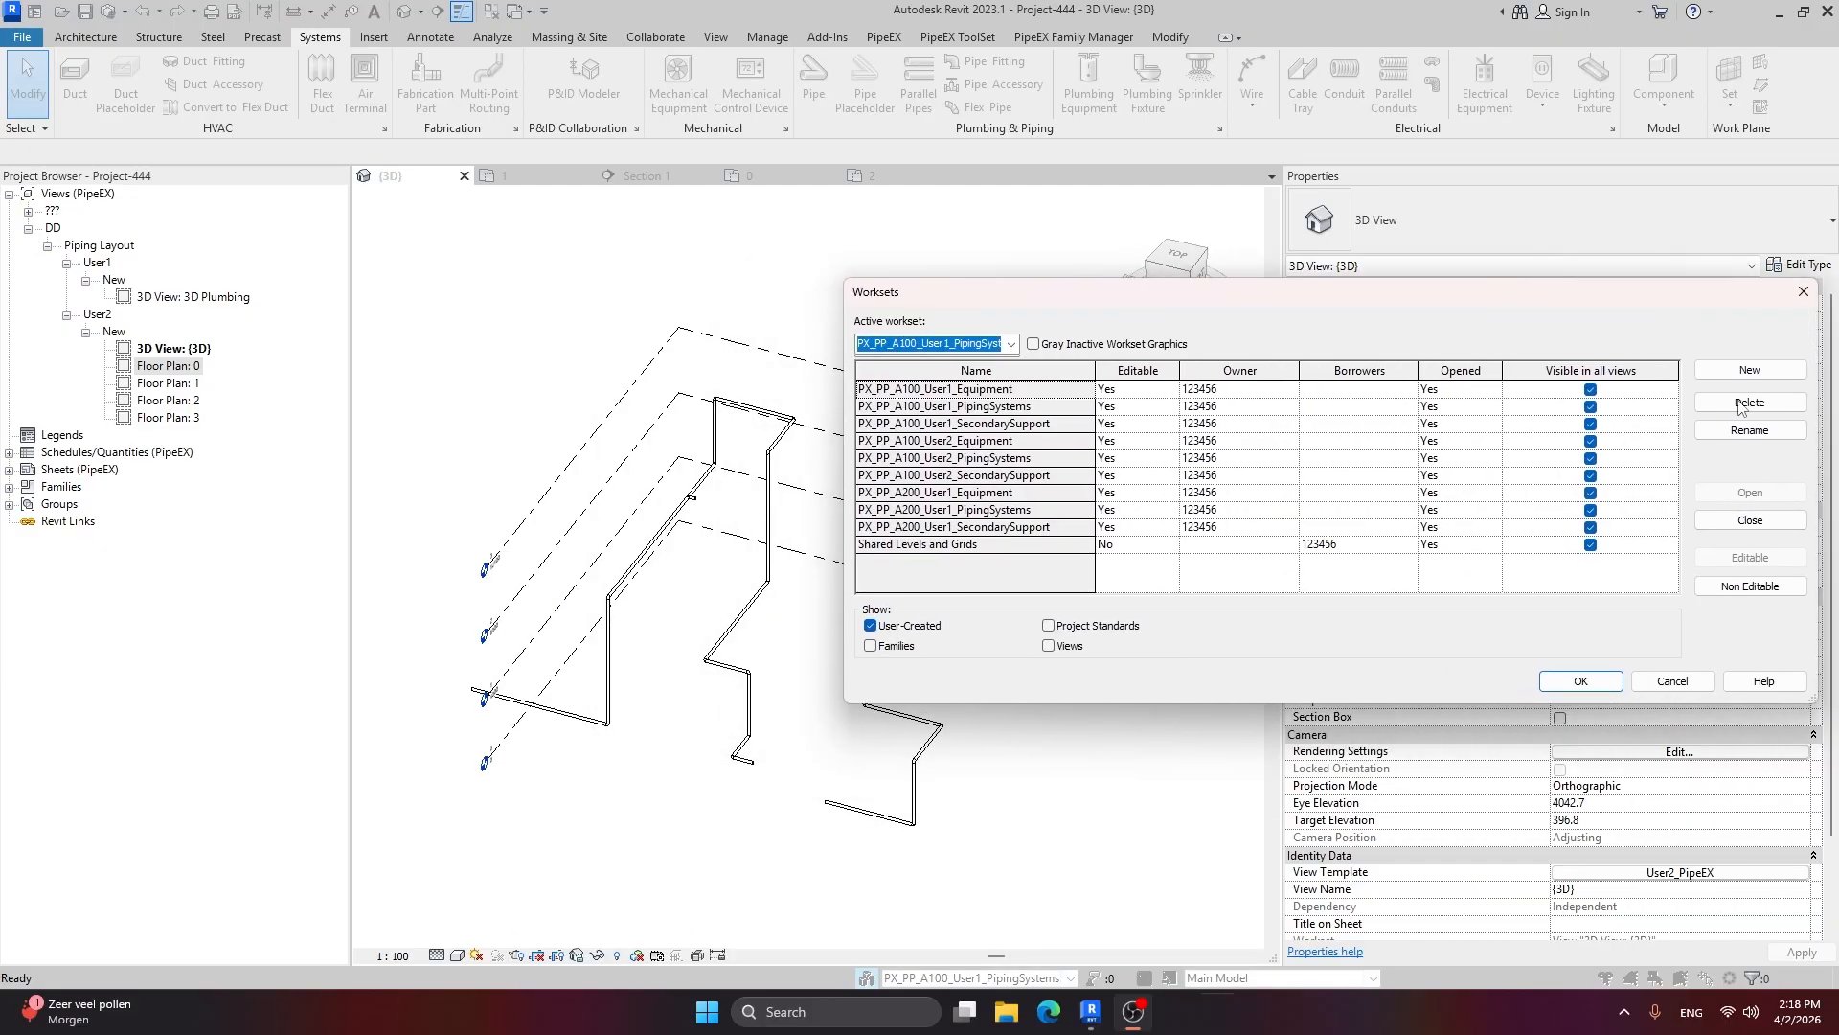
left_click_drag(1686, 297, 1653, 287)
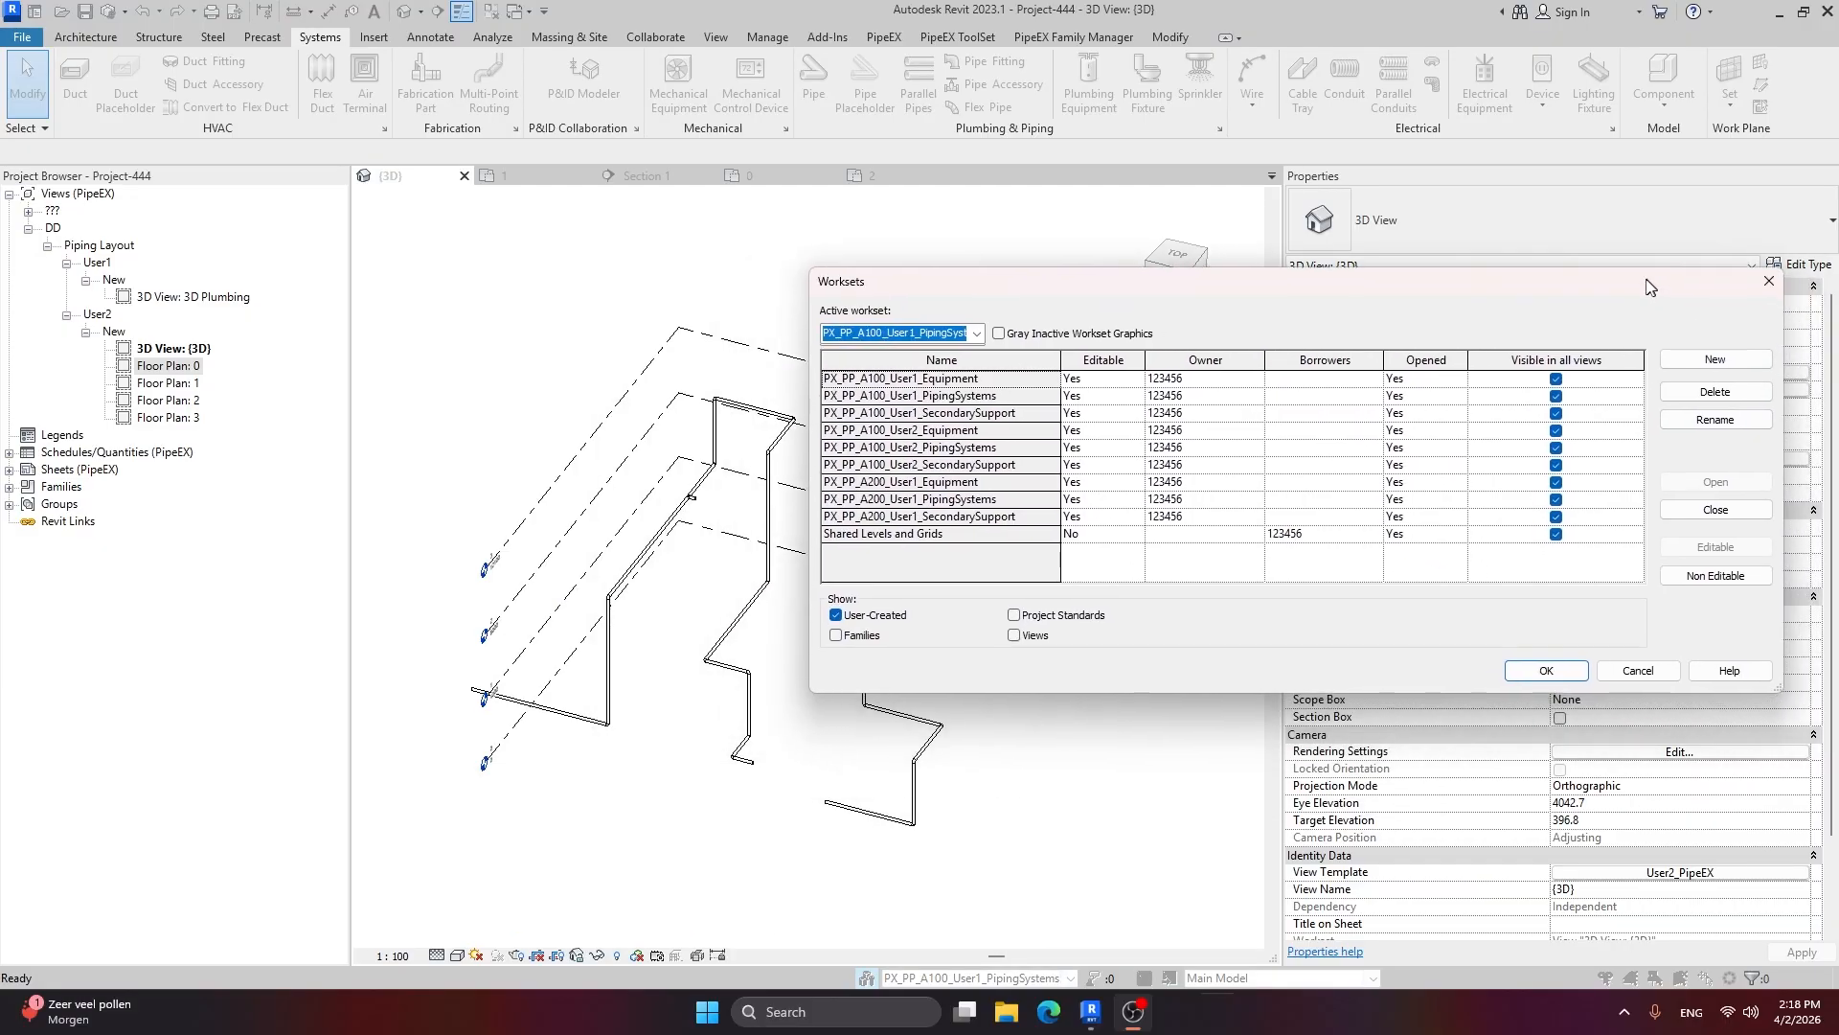
left_click_drag(809, 325, 1050, 311)
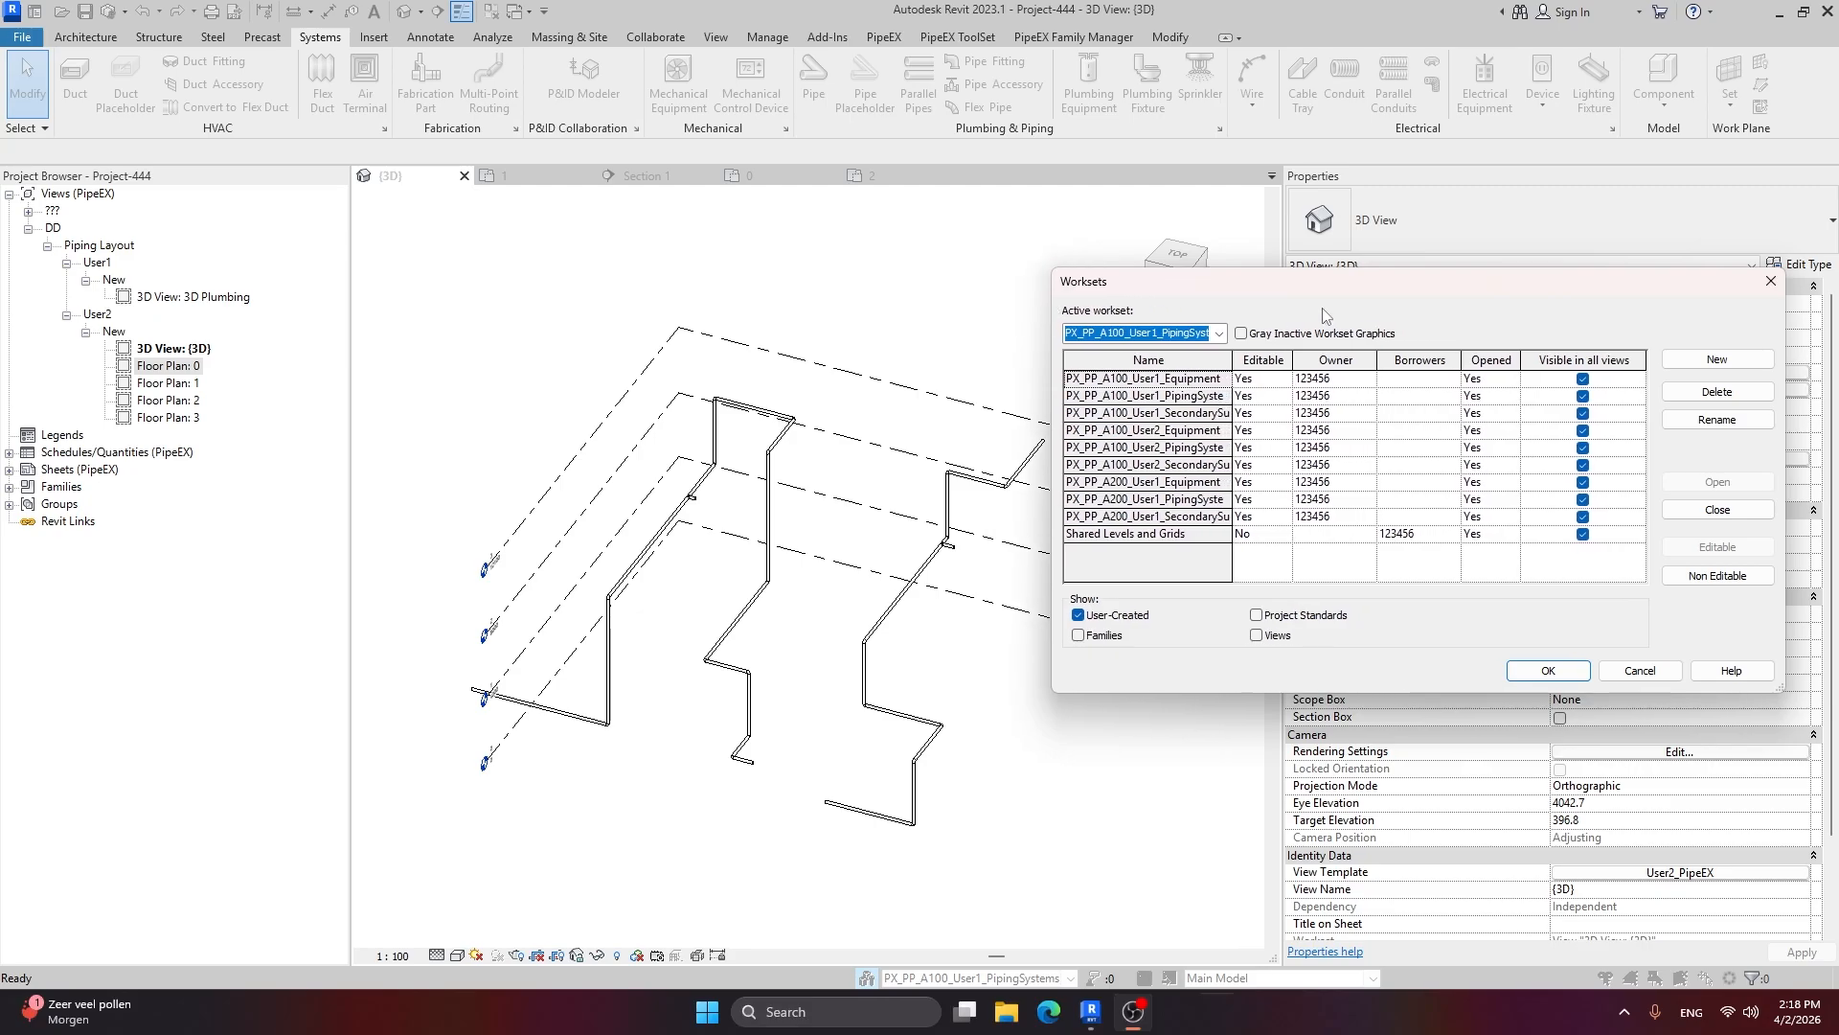
left_click_drag(1307, 275, 1320, 275)
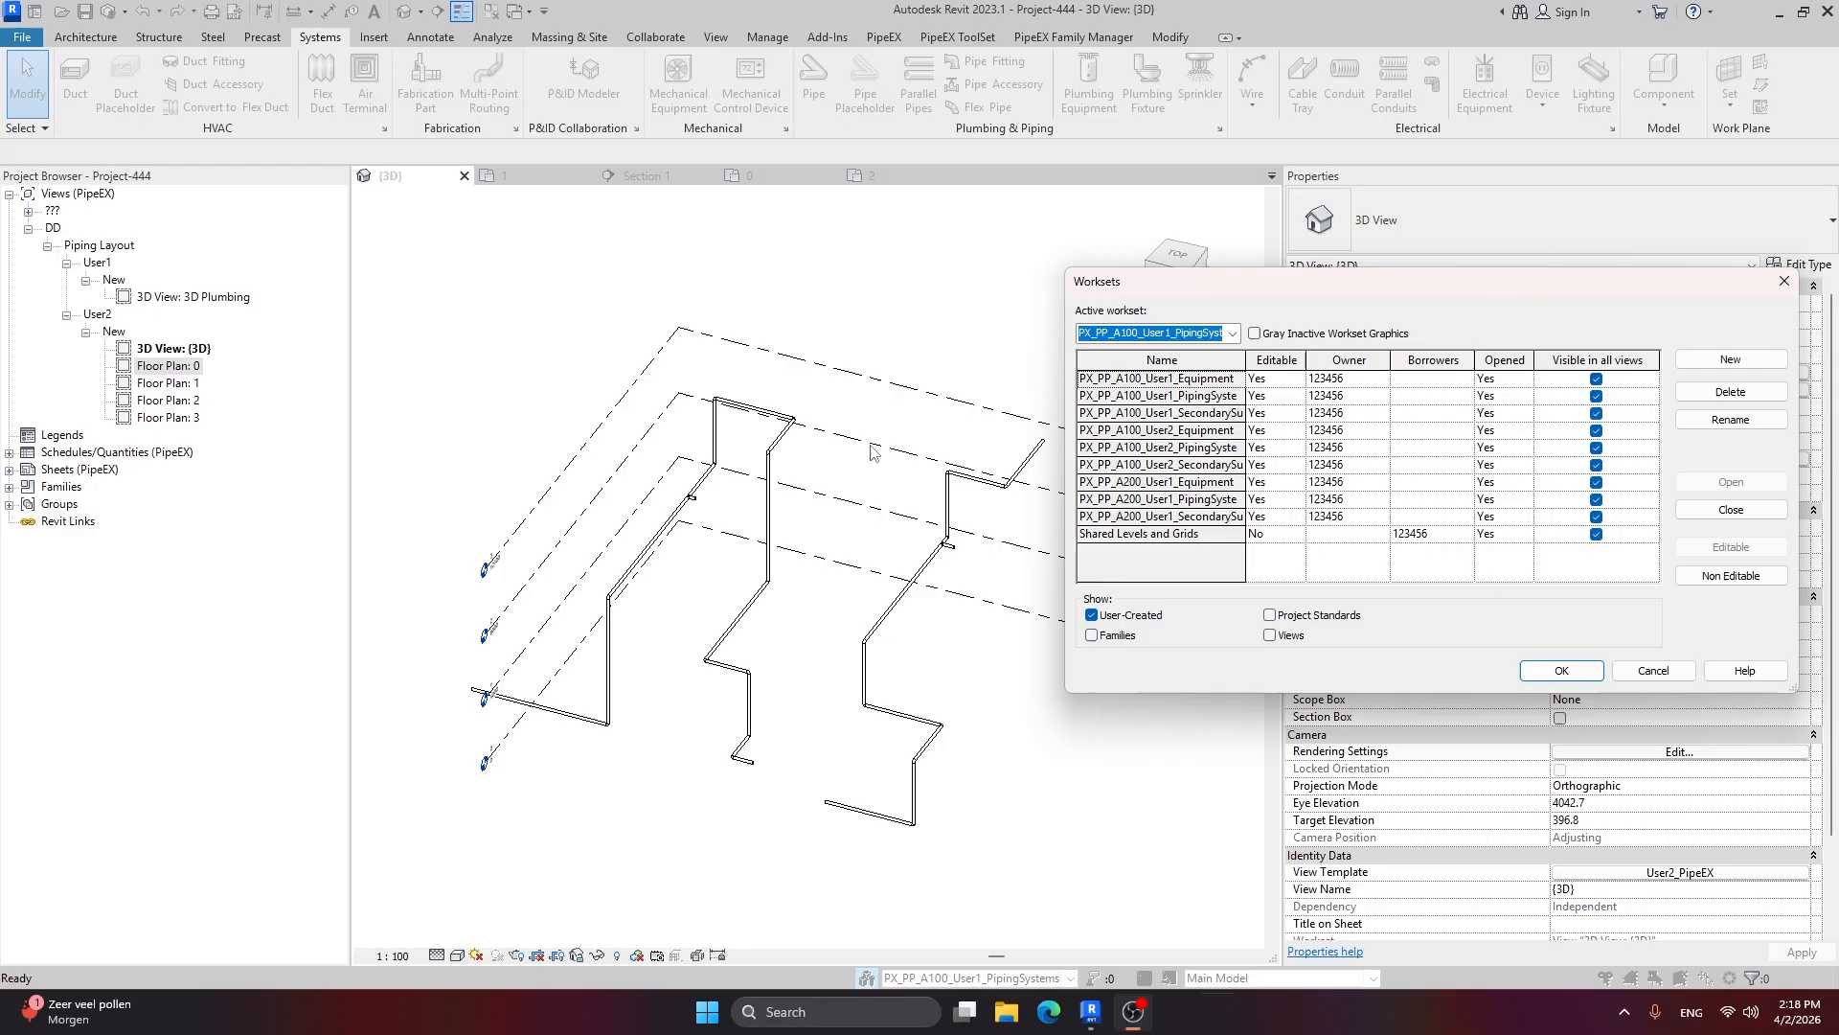
Step: Close the worksets PX_PP_A200_User1_Equipment, PX_PP_A200_User1_PipingSystems and PX_PP_A200_User1_SecondarySupport
left_click(1159, 482)
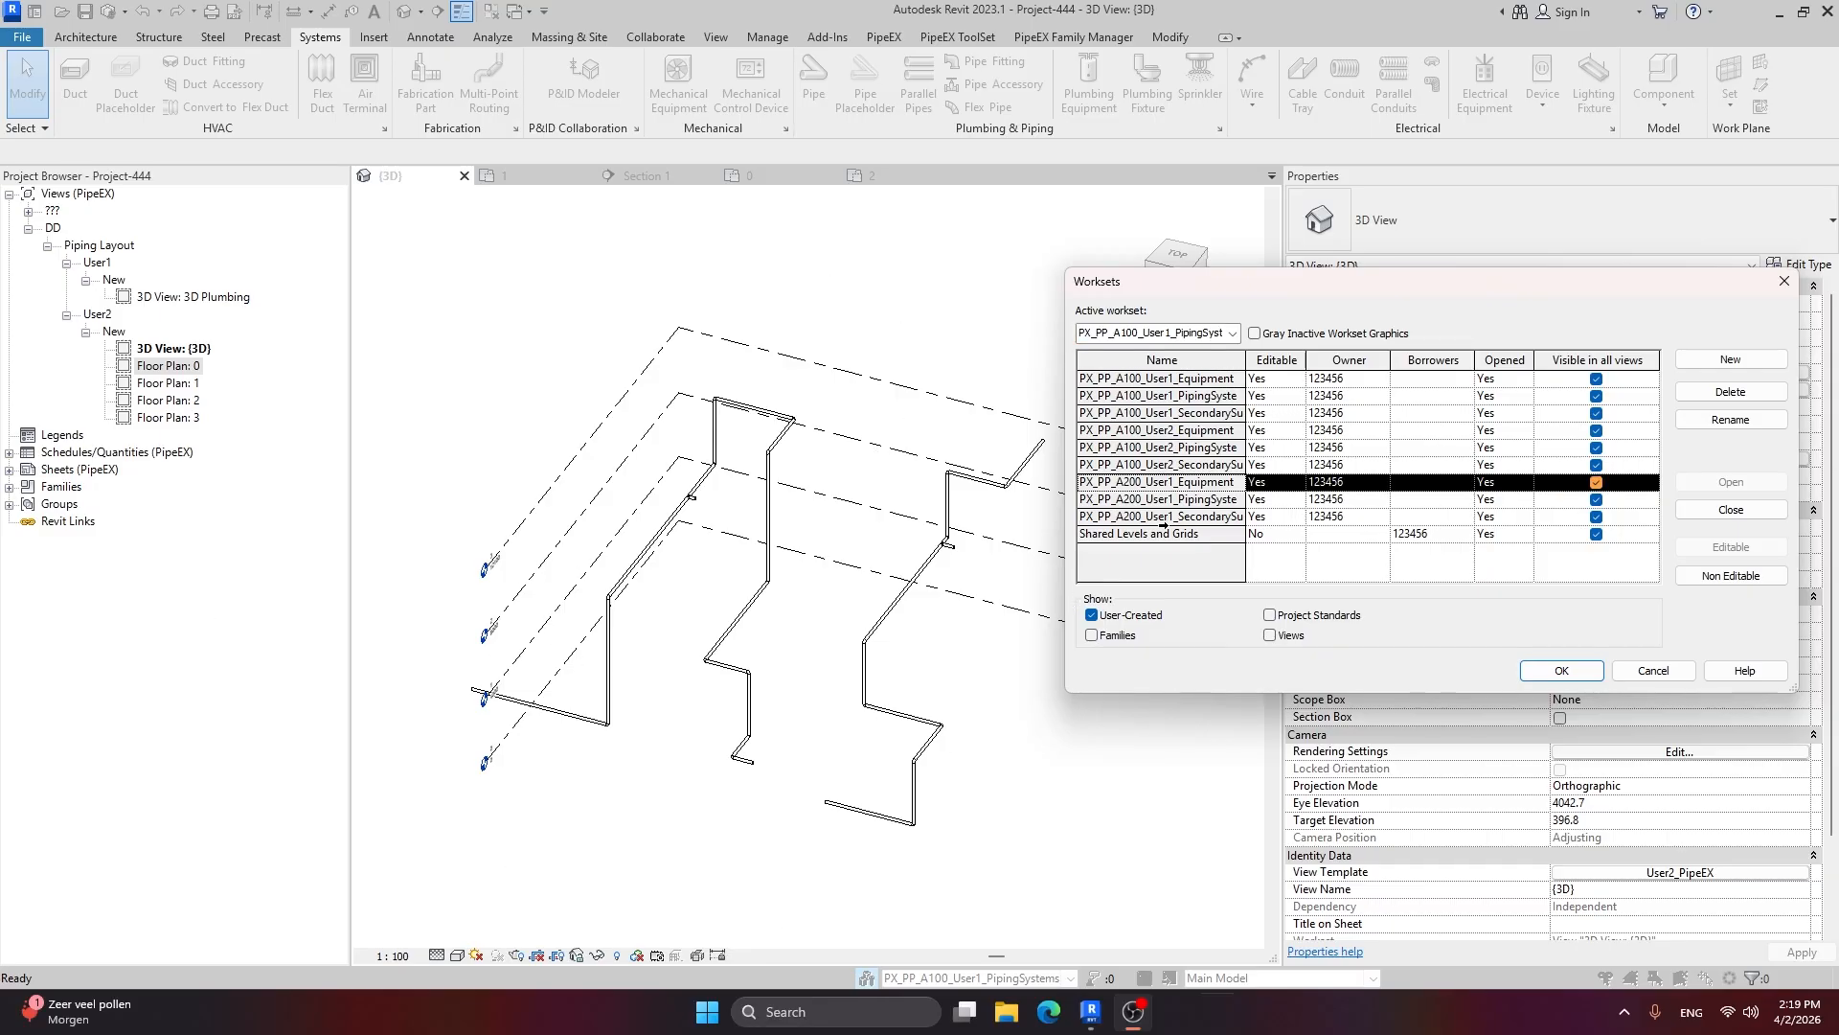
left_click(1157, 516, "shift")
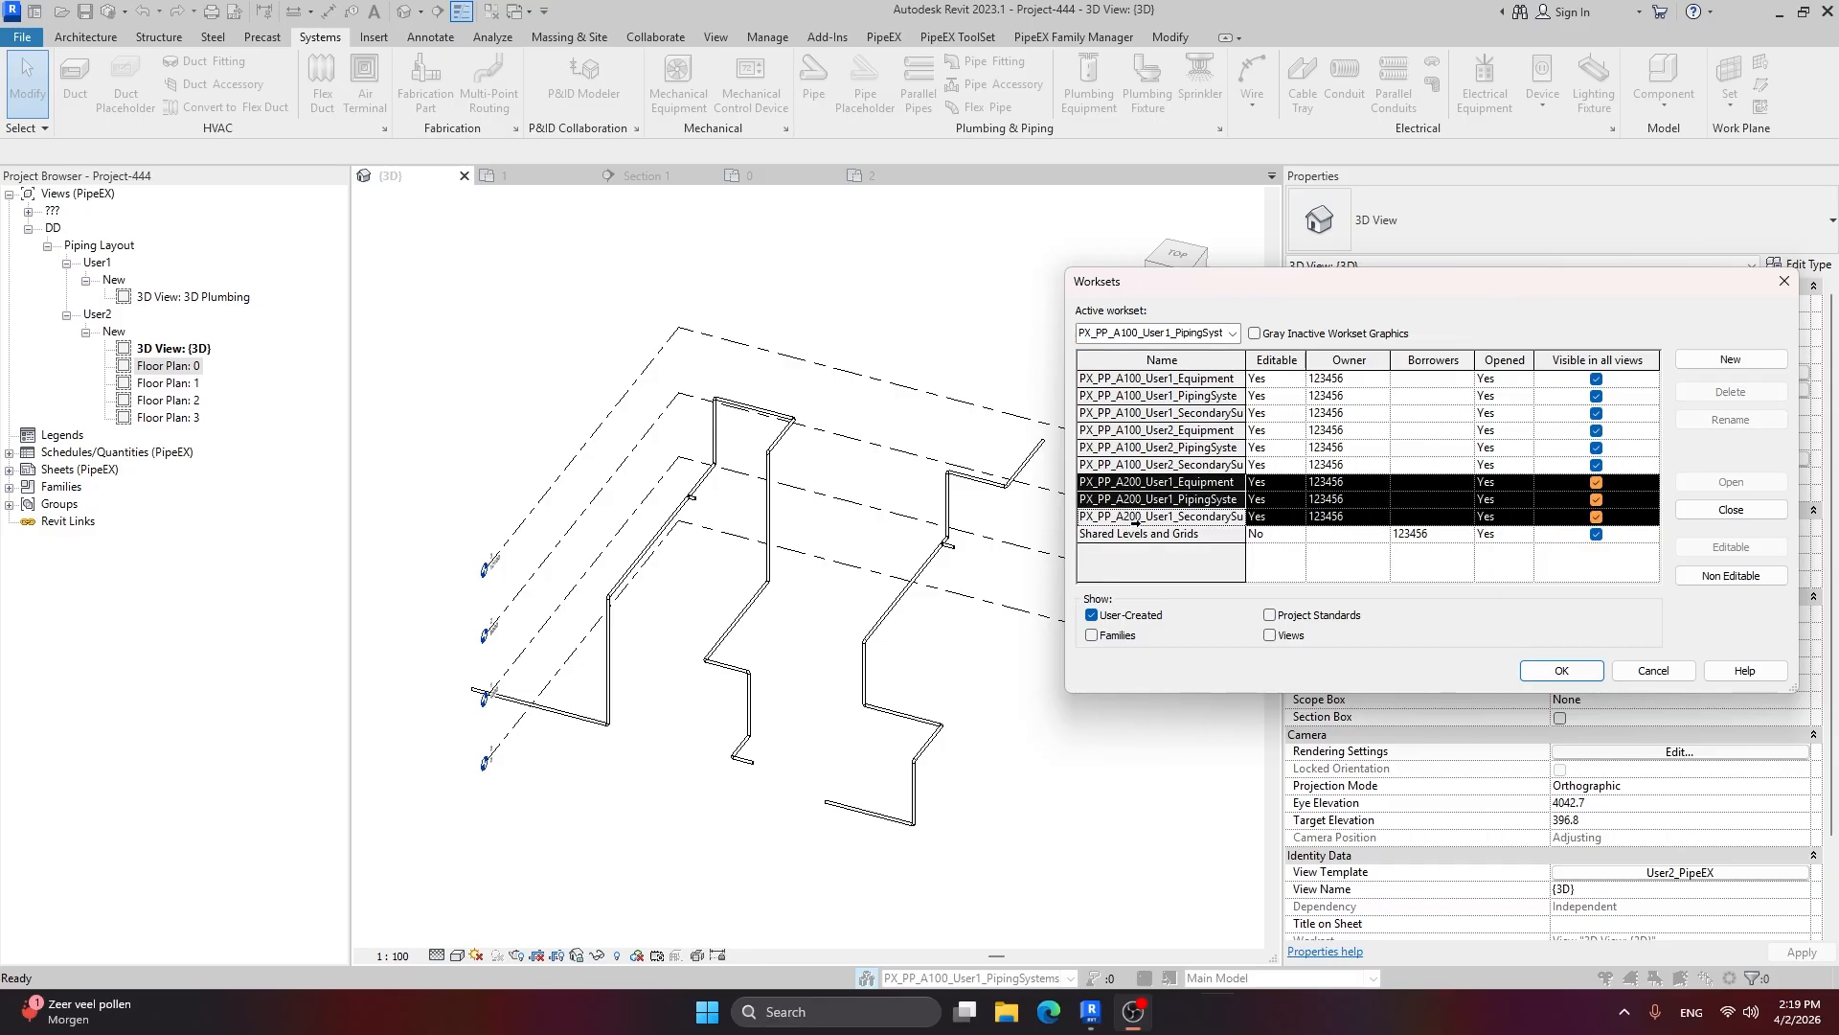
left_click(1726, 510)
left_click(1569, 675)
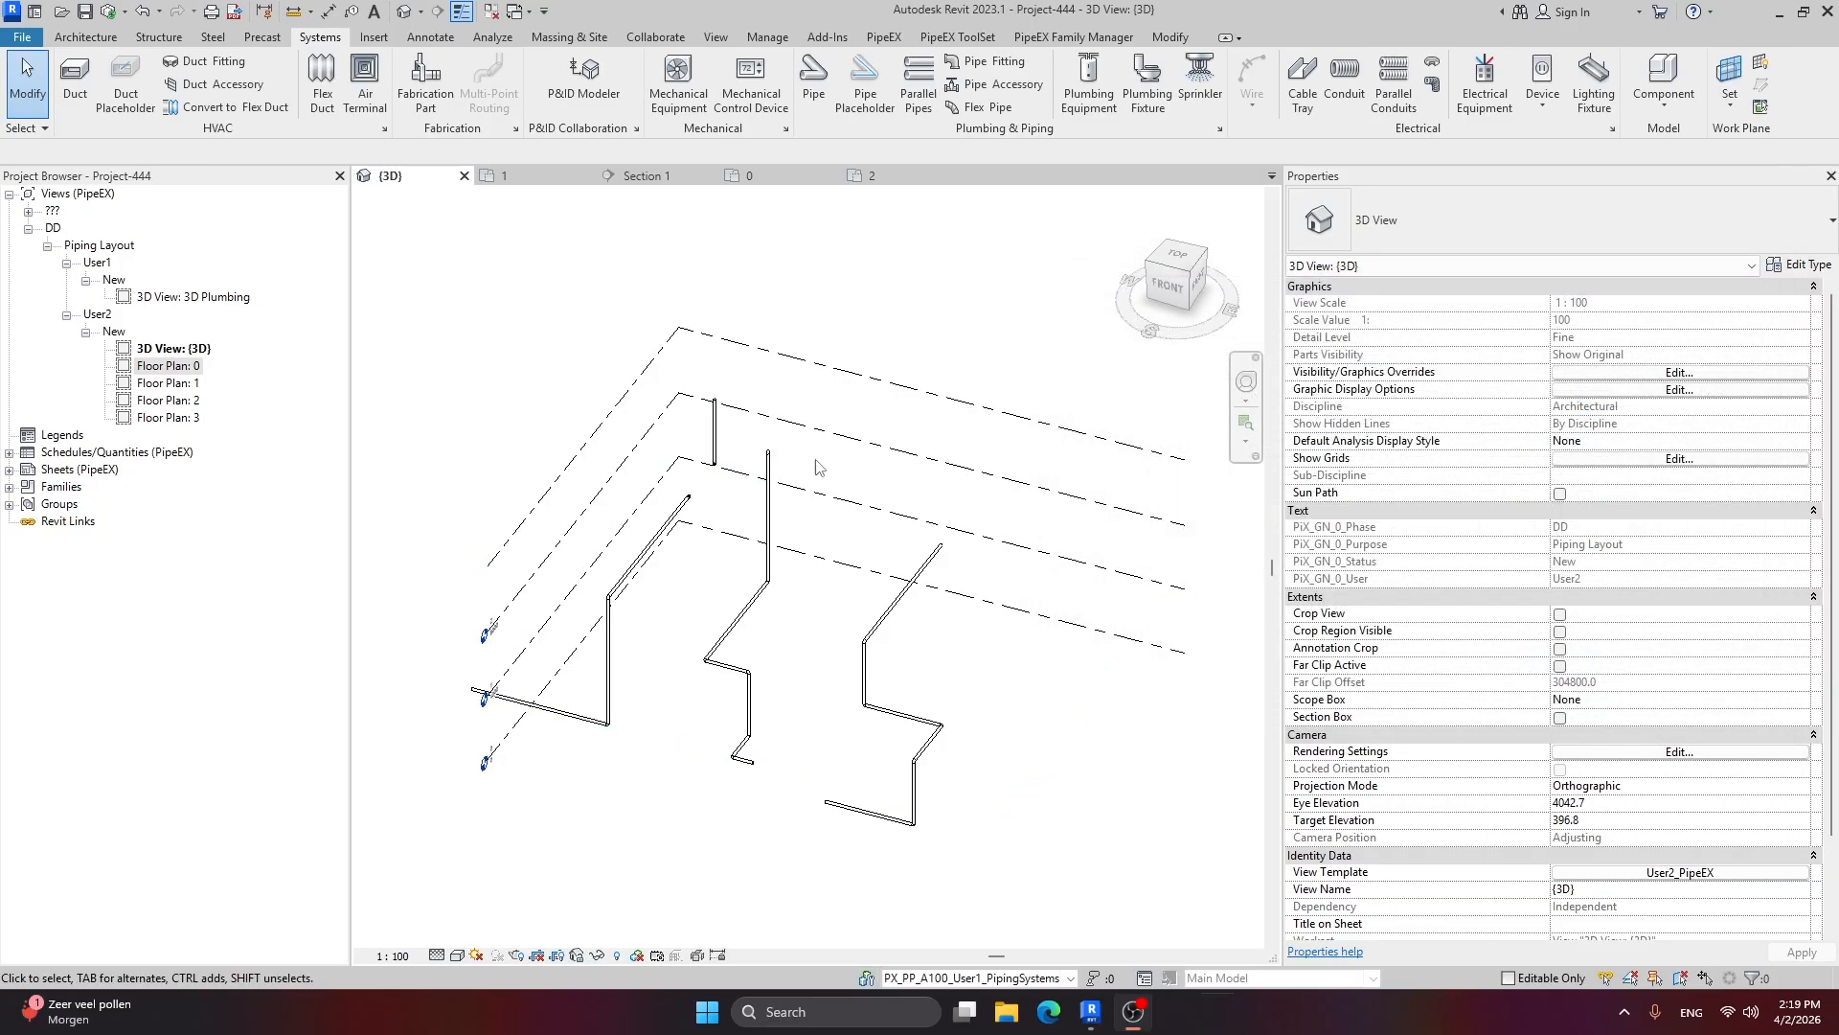
Step: Assign the isolated riser between levels 2 and 3 and its lower elbow to workset PX_PP_A200_User1_PipingSystems
scroll(770, 419, "up", 3)
middle_click_drag(915, 566, 934, 489, "shift")
left_click(918, 479)
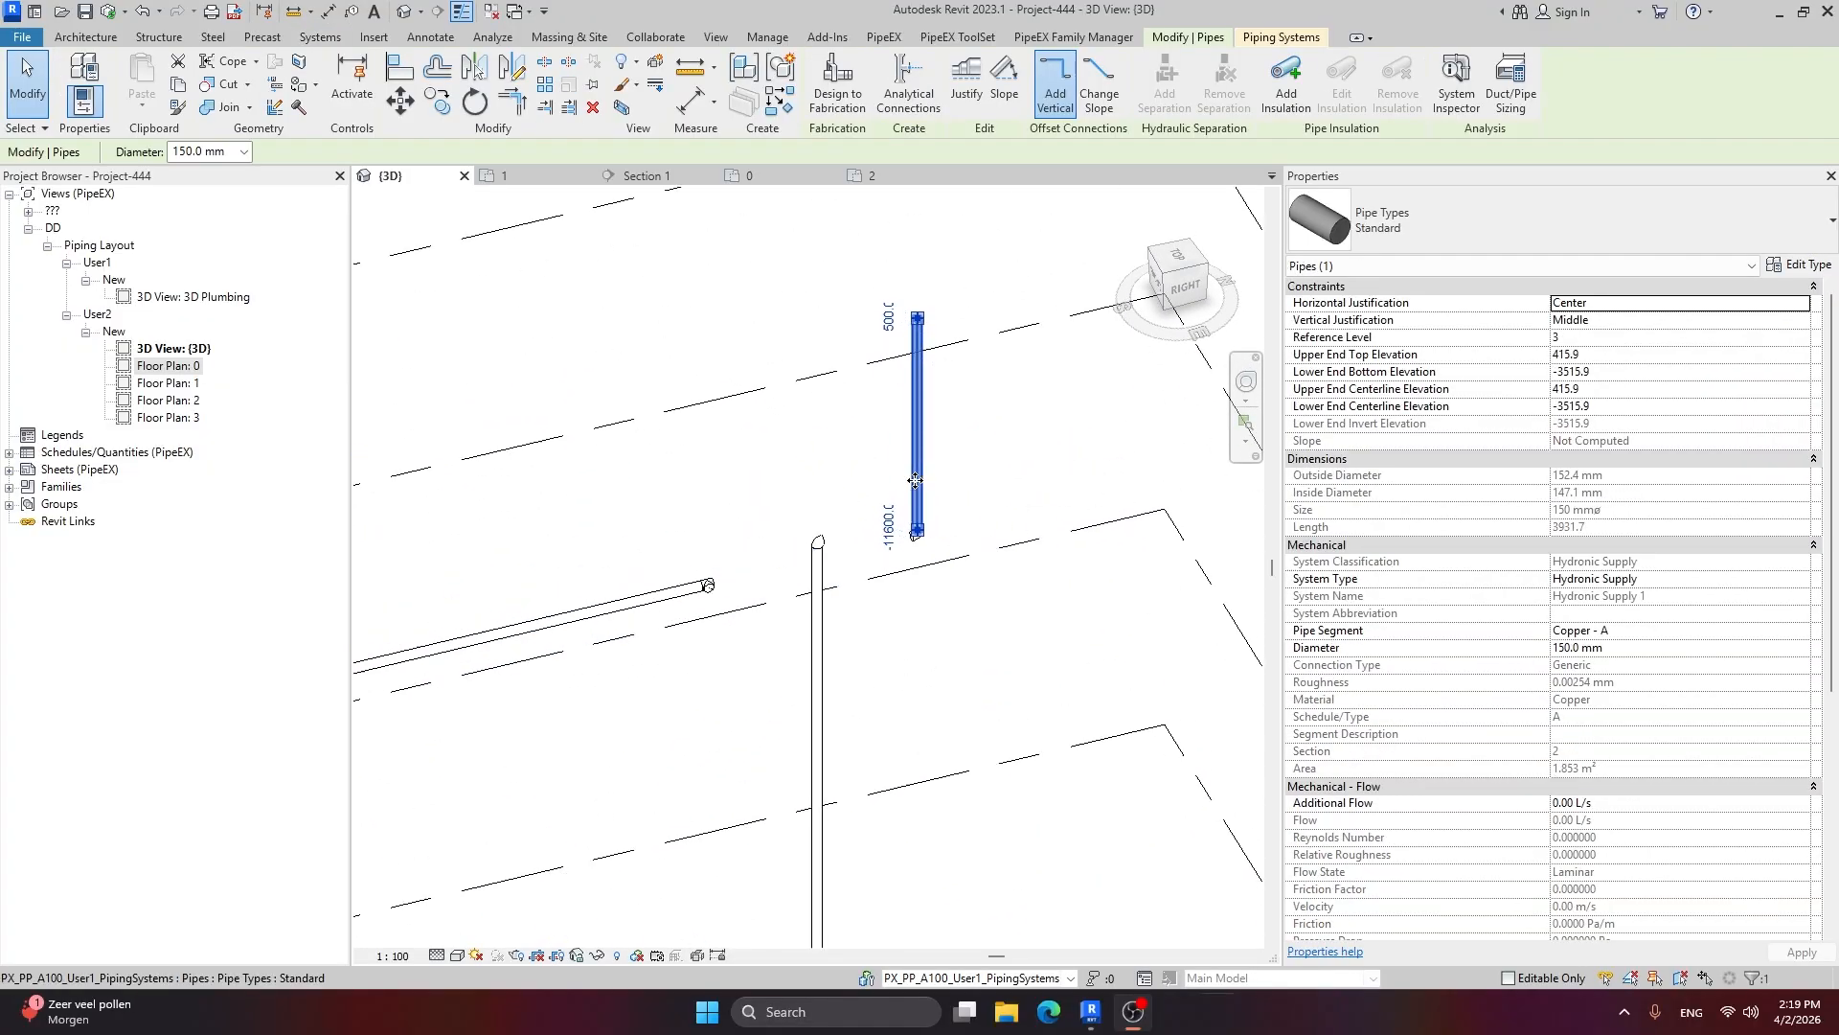
scroll(915, 618, "up", 5)
left_click(927, 605, "ctrl")
scroll(992, 515, "down", 2)
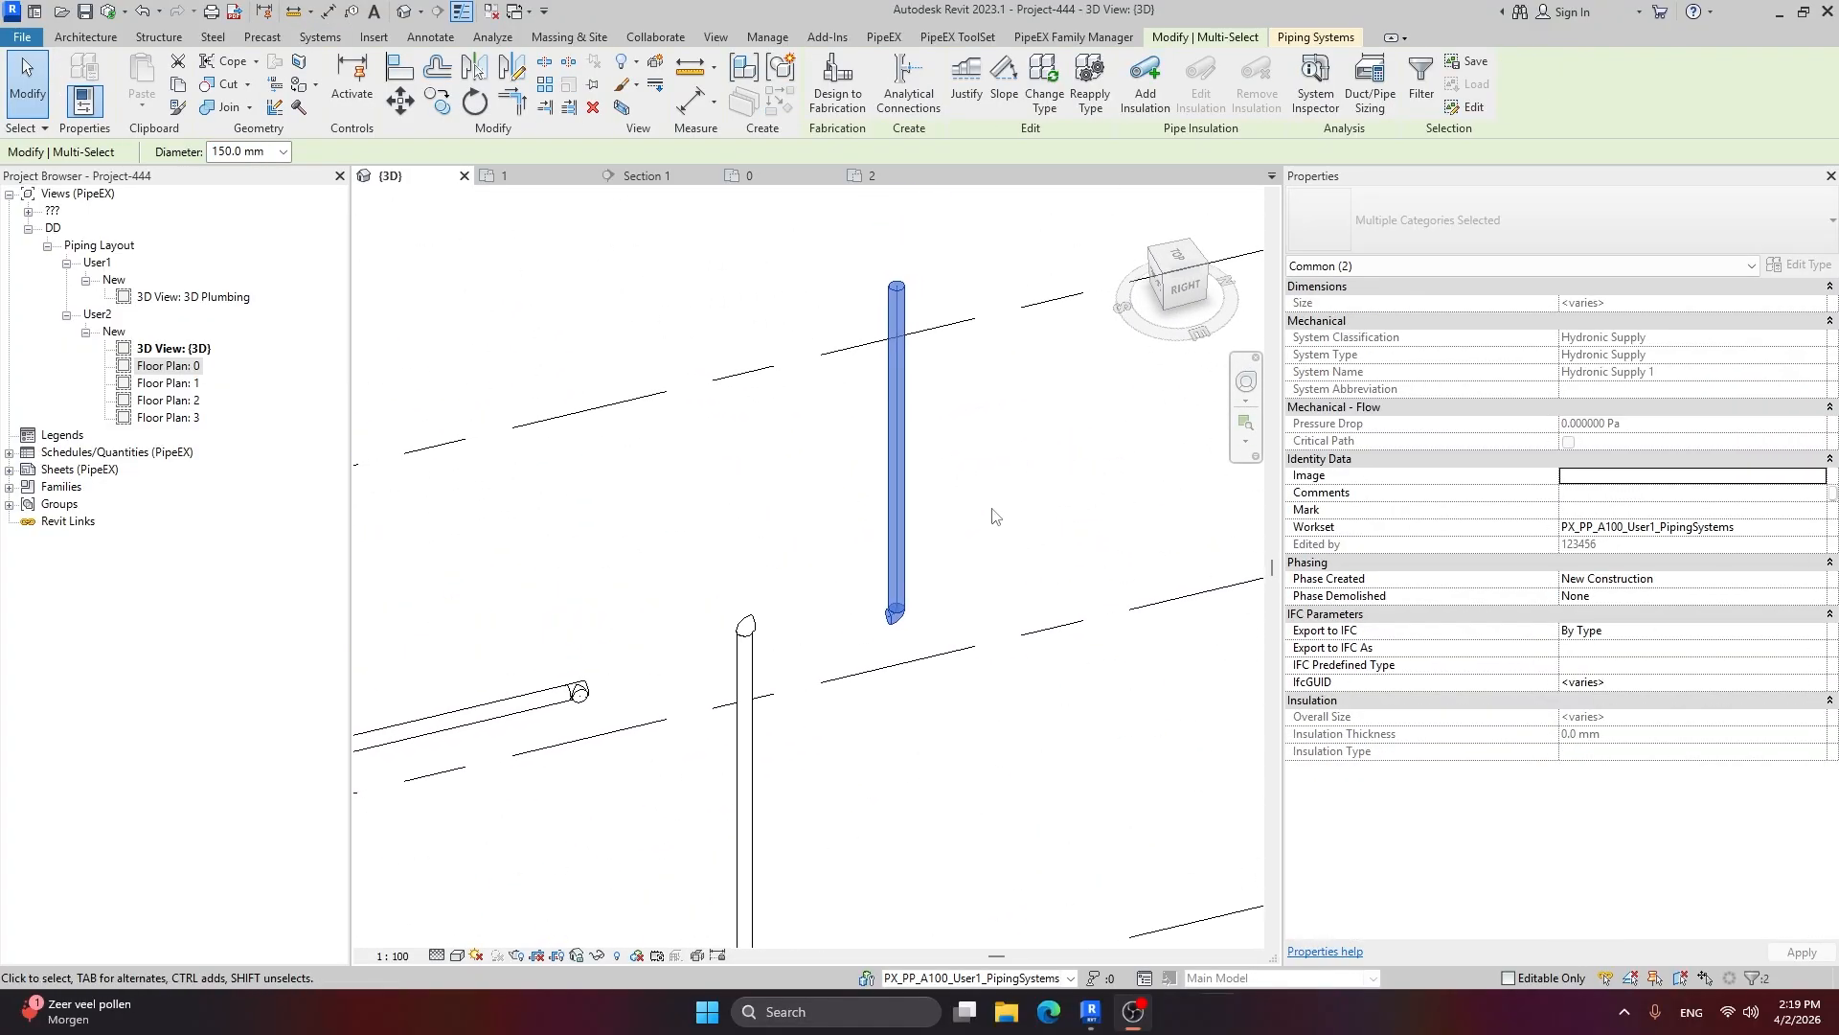
scroll(928, 500, "down", 3)
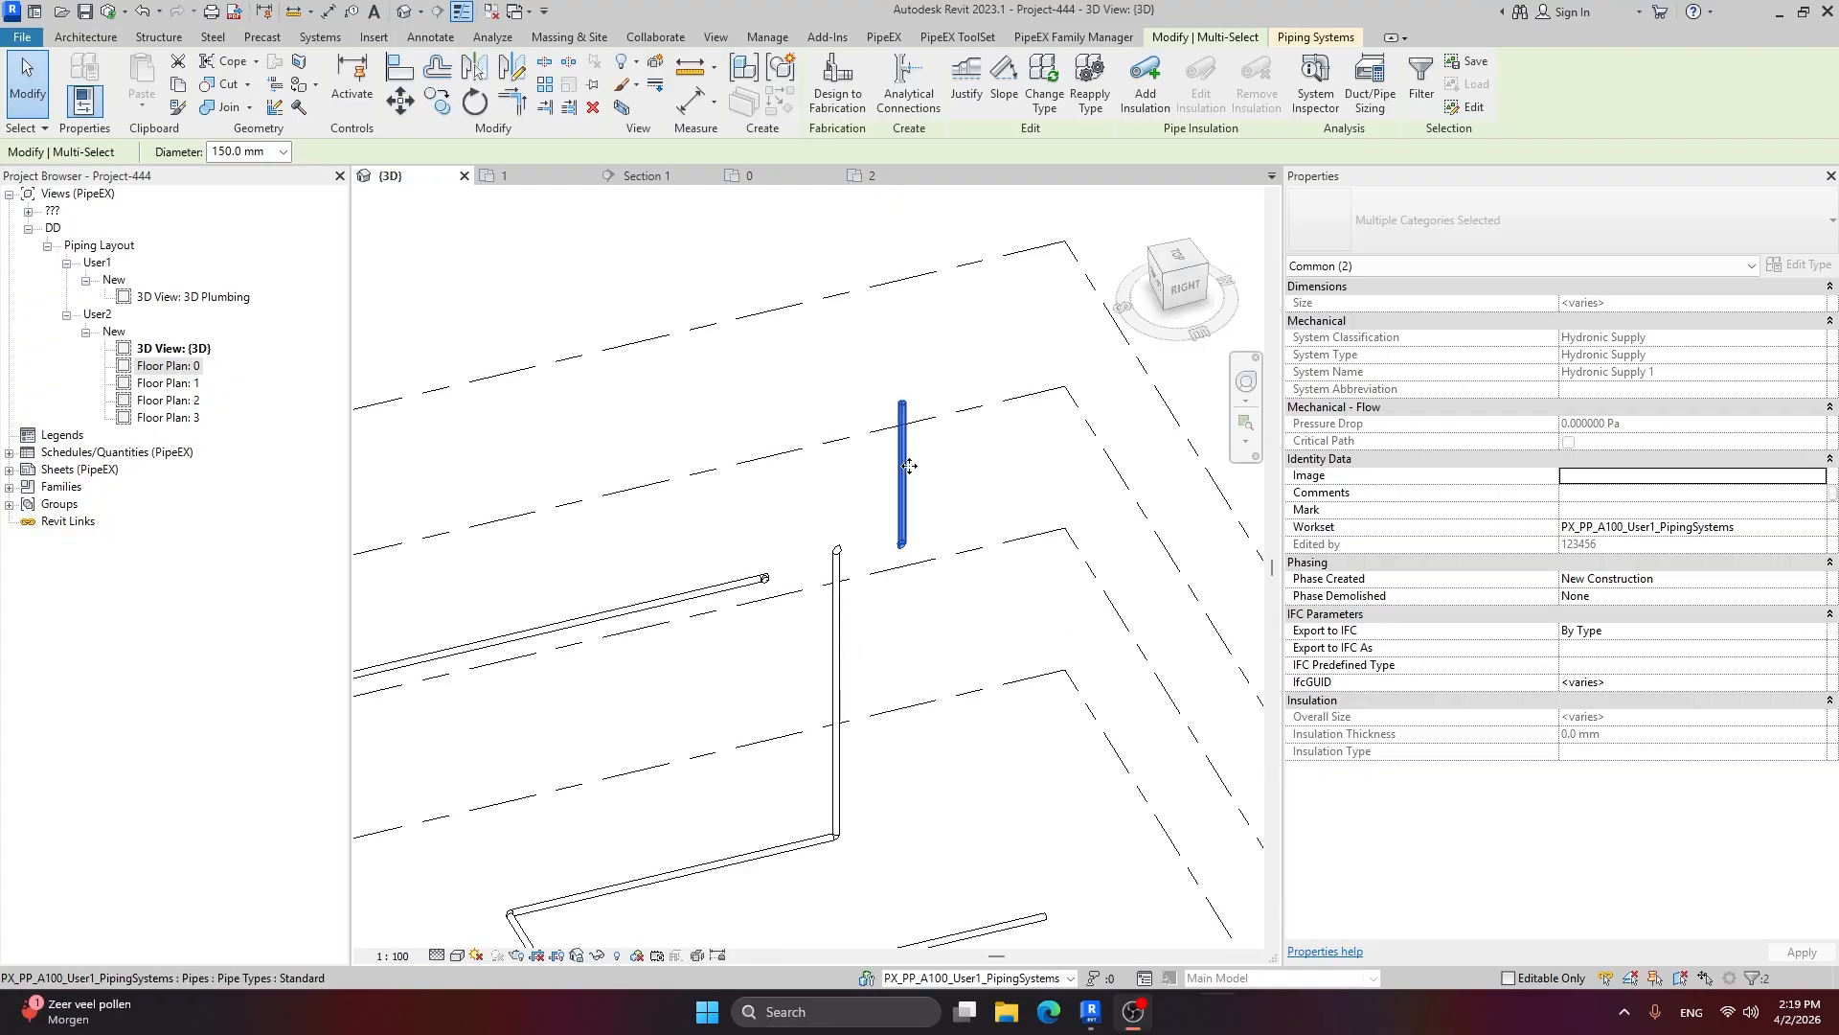
scroll(937, 481, "up", 1)
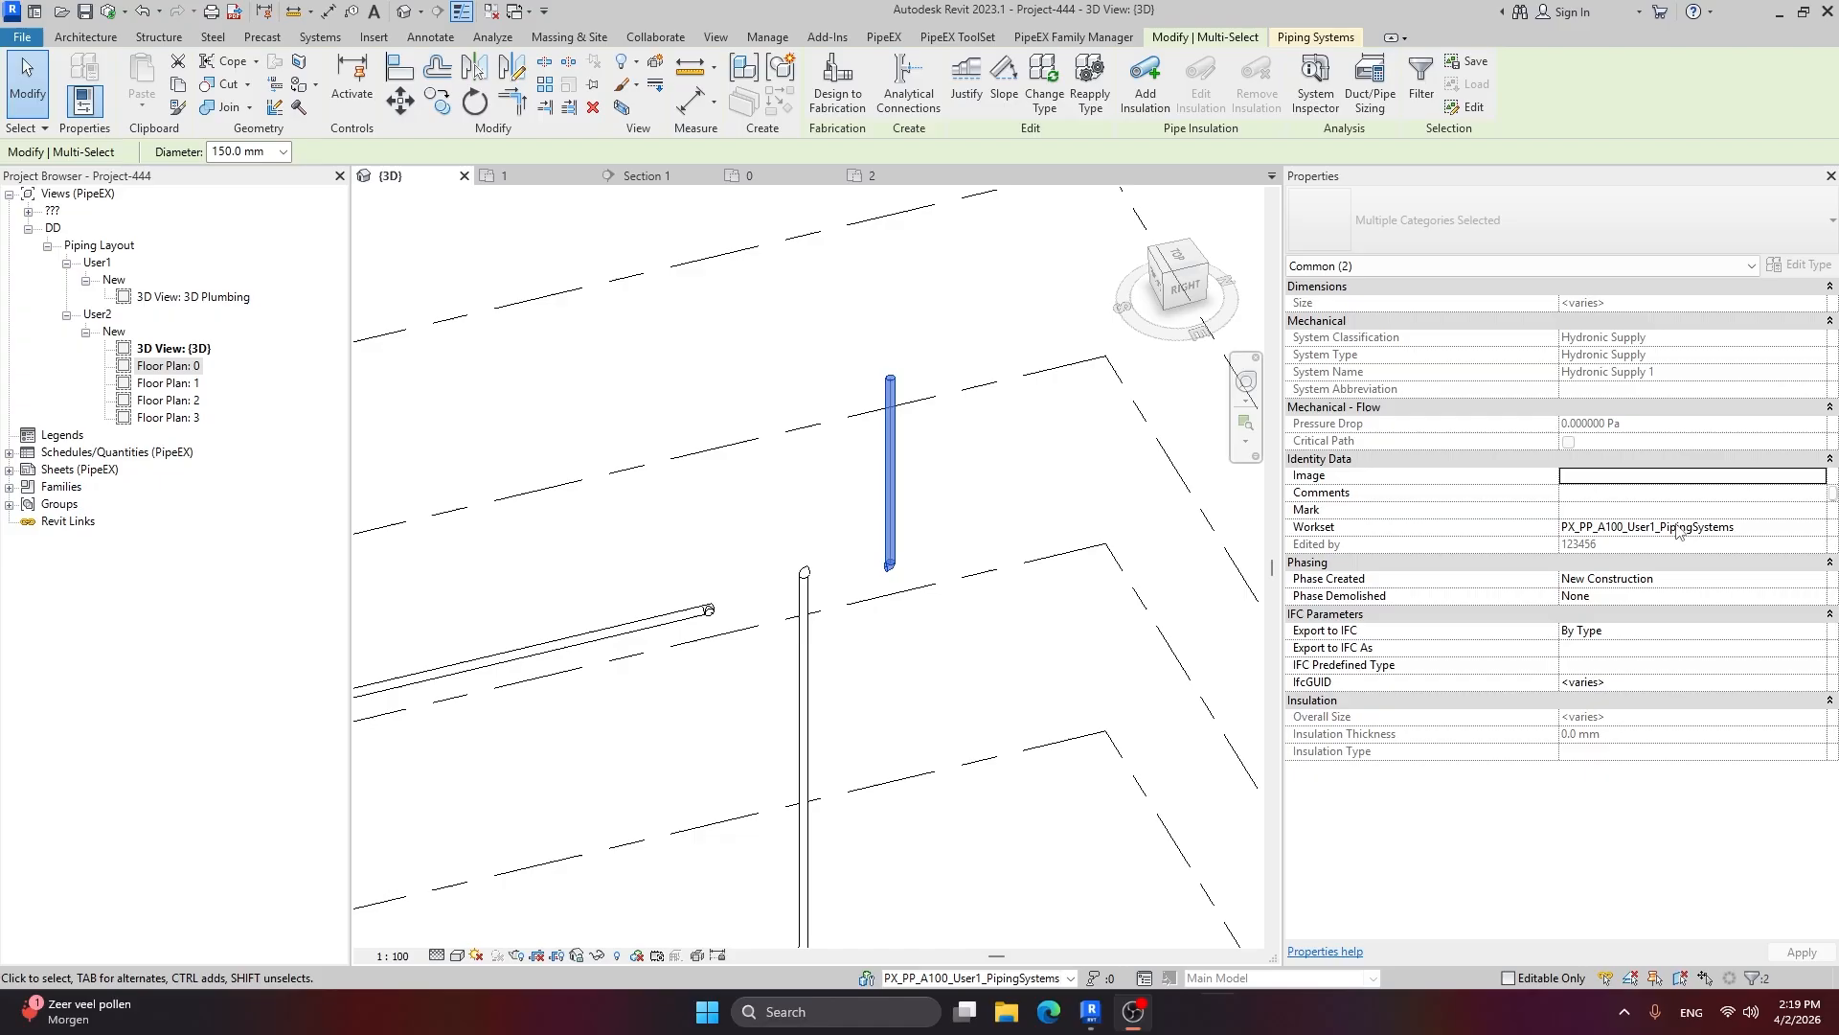
left_click(1819, 529)
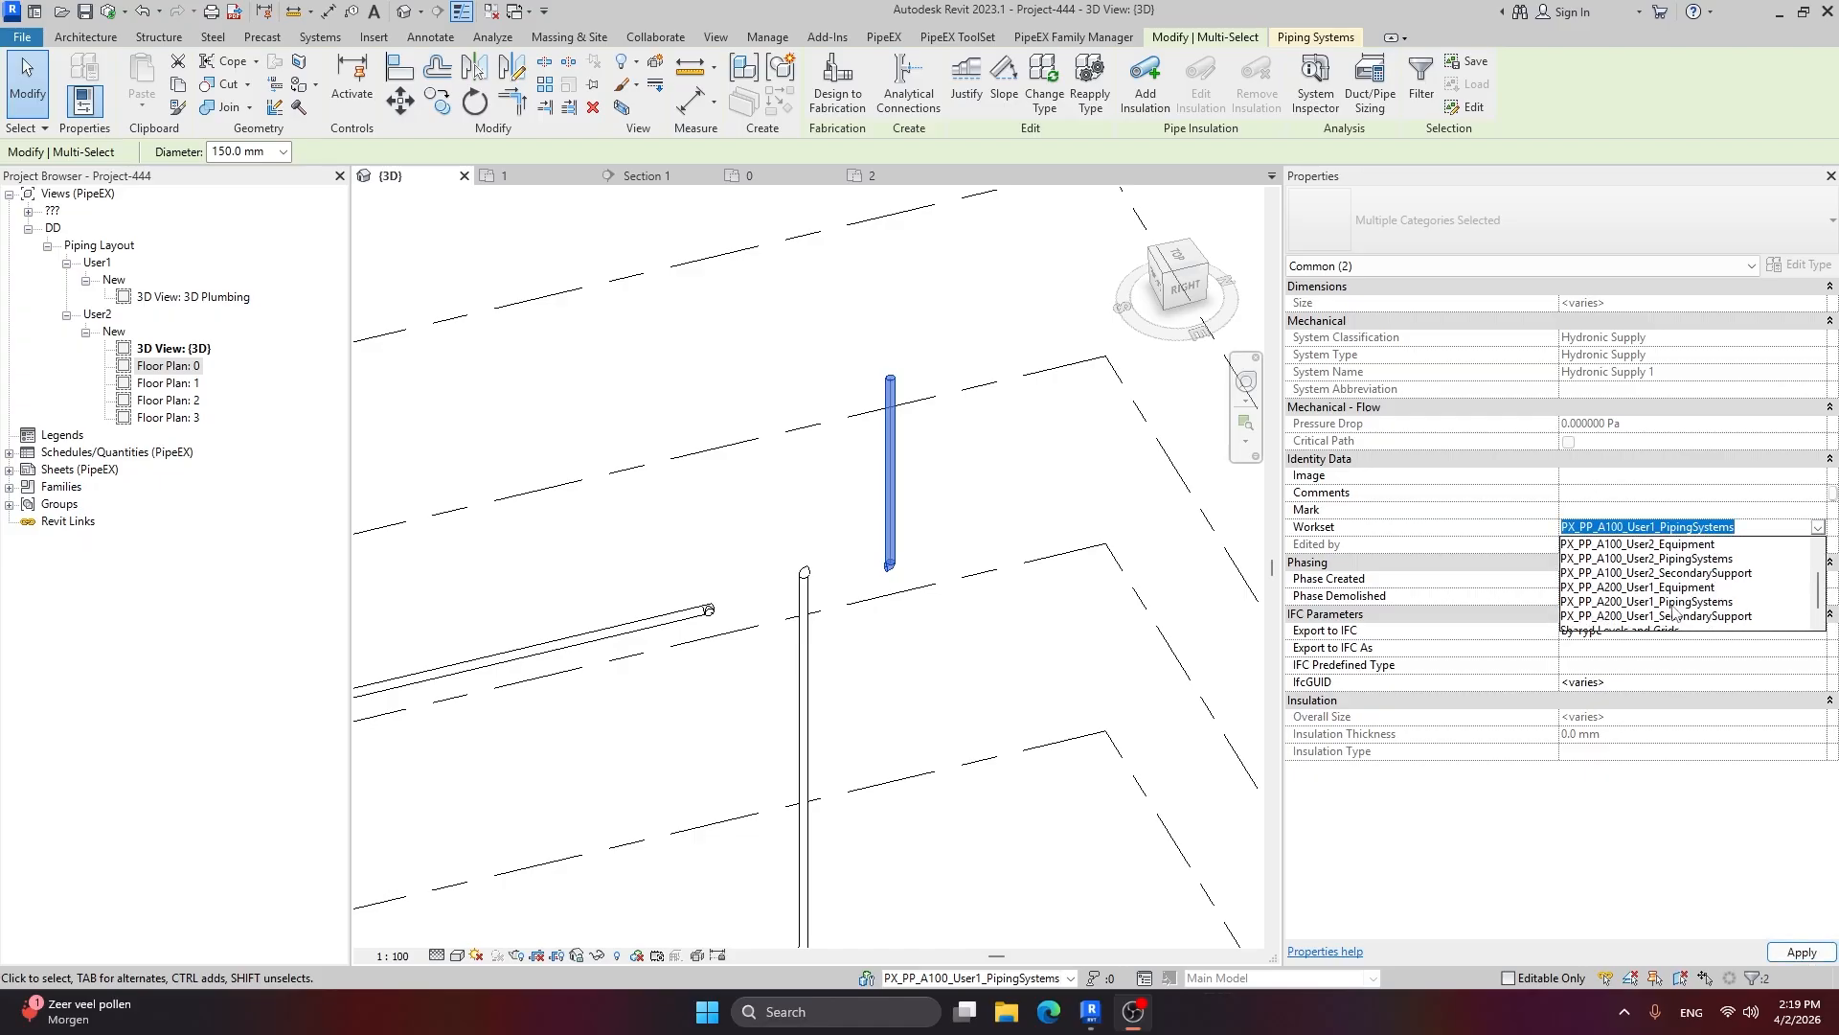
left_click(1640, 601)
left_click(1801, 952)
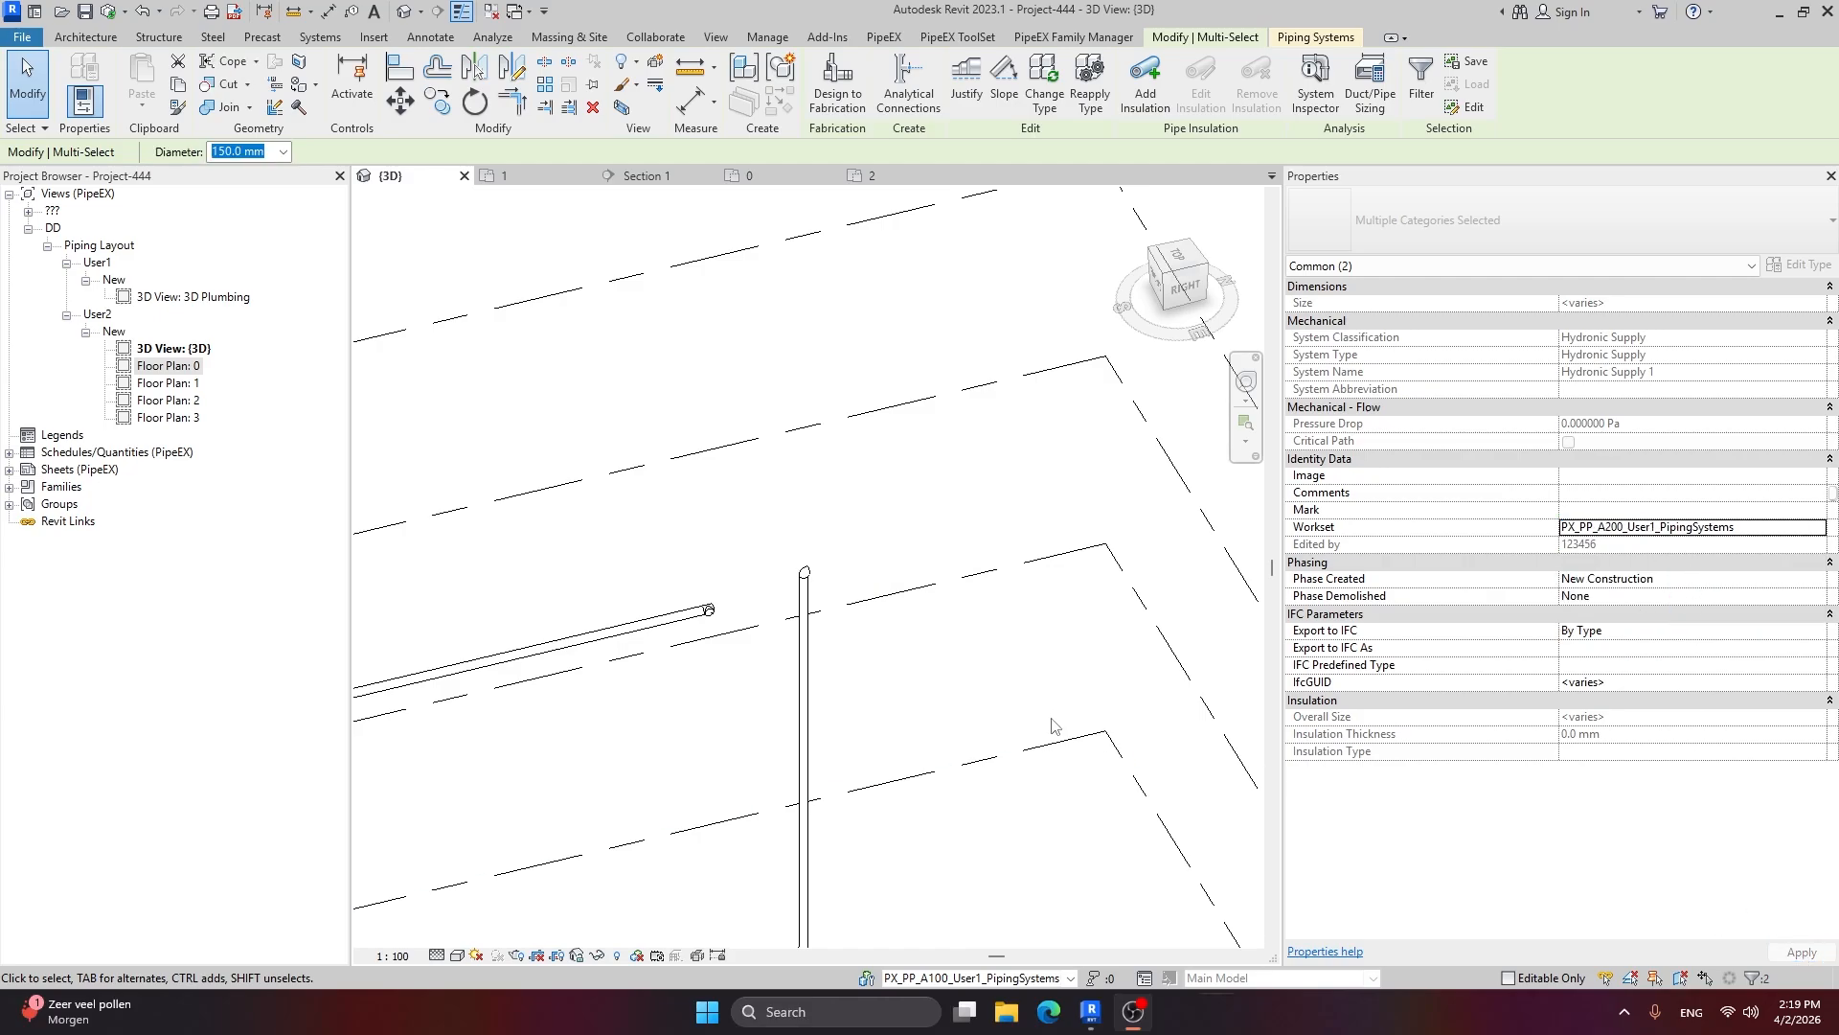
left_click(1049, 671)
Step: Open all worksets in the project, including the three PX_PP_A200 worksets
scroll(1052, 521, "down", 2)
scroll(1052, 522, "down", 3)
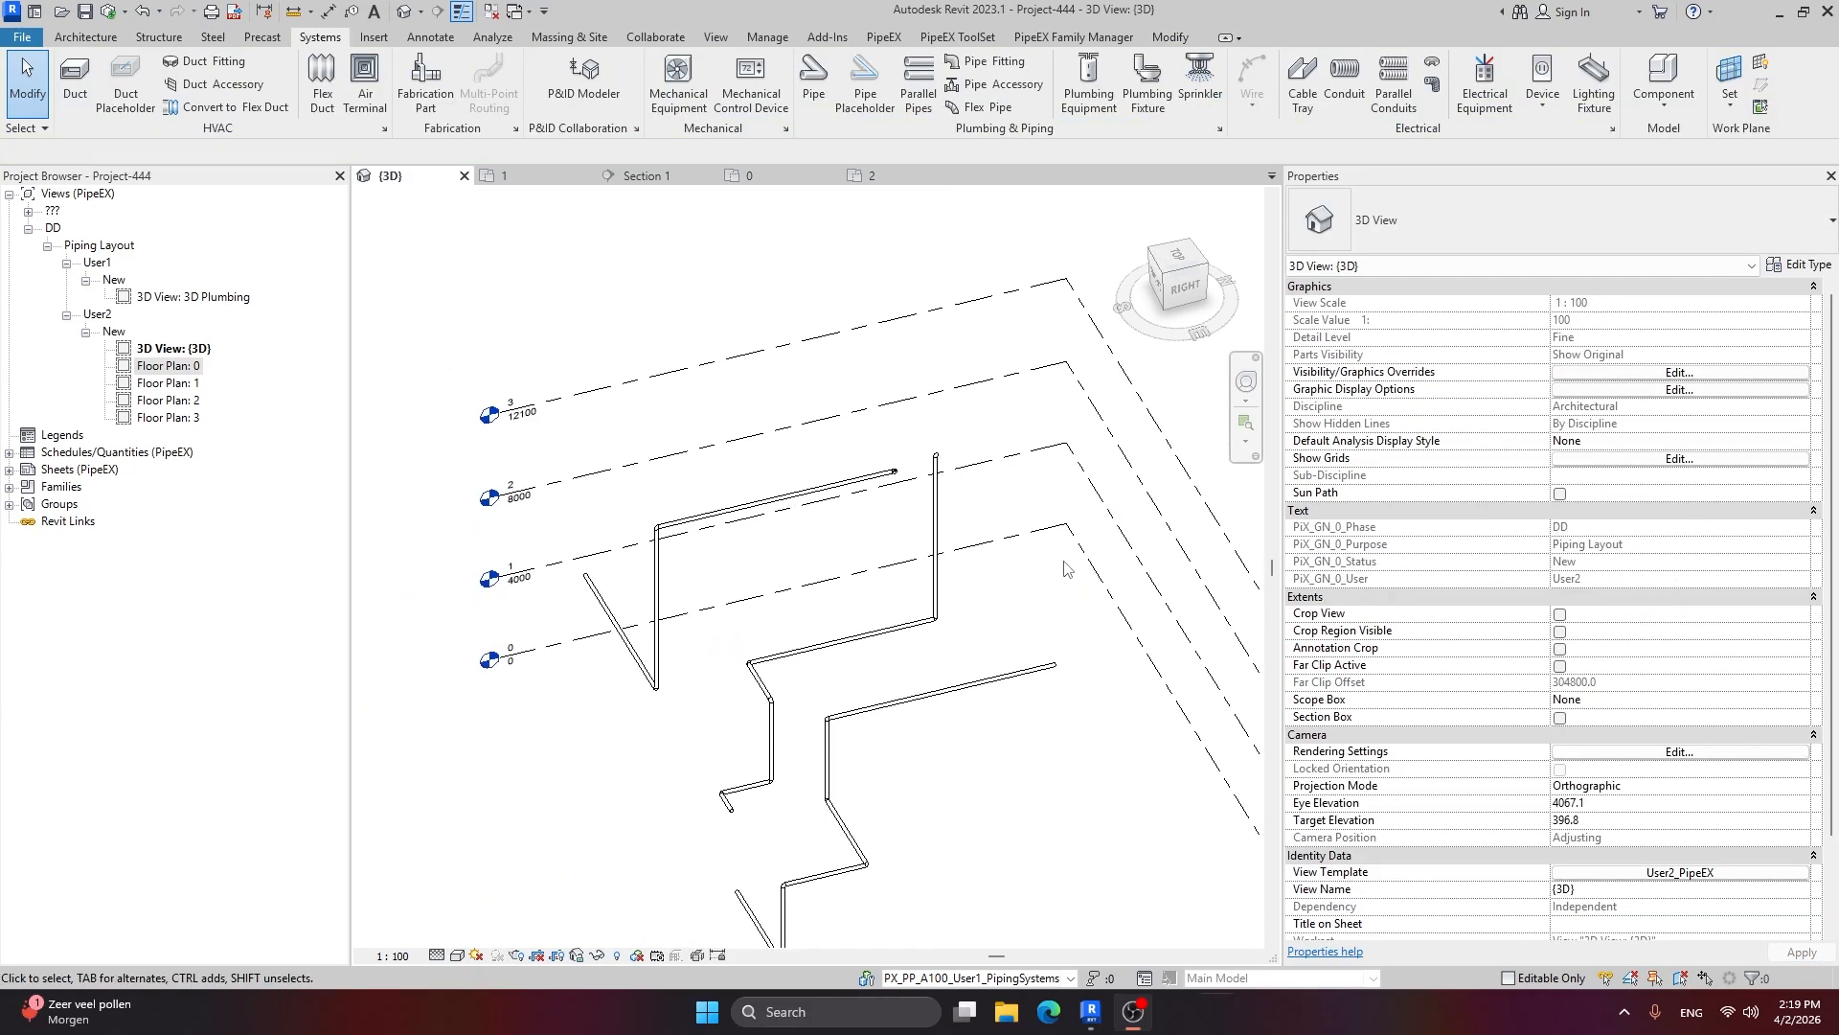
left_click(867, 977)
left_click_drag(1365, 294, 1340, 332)
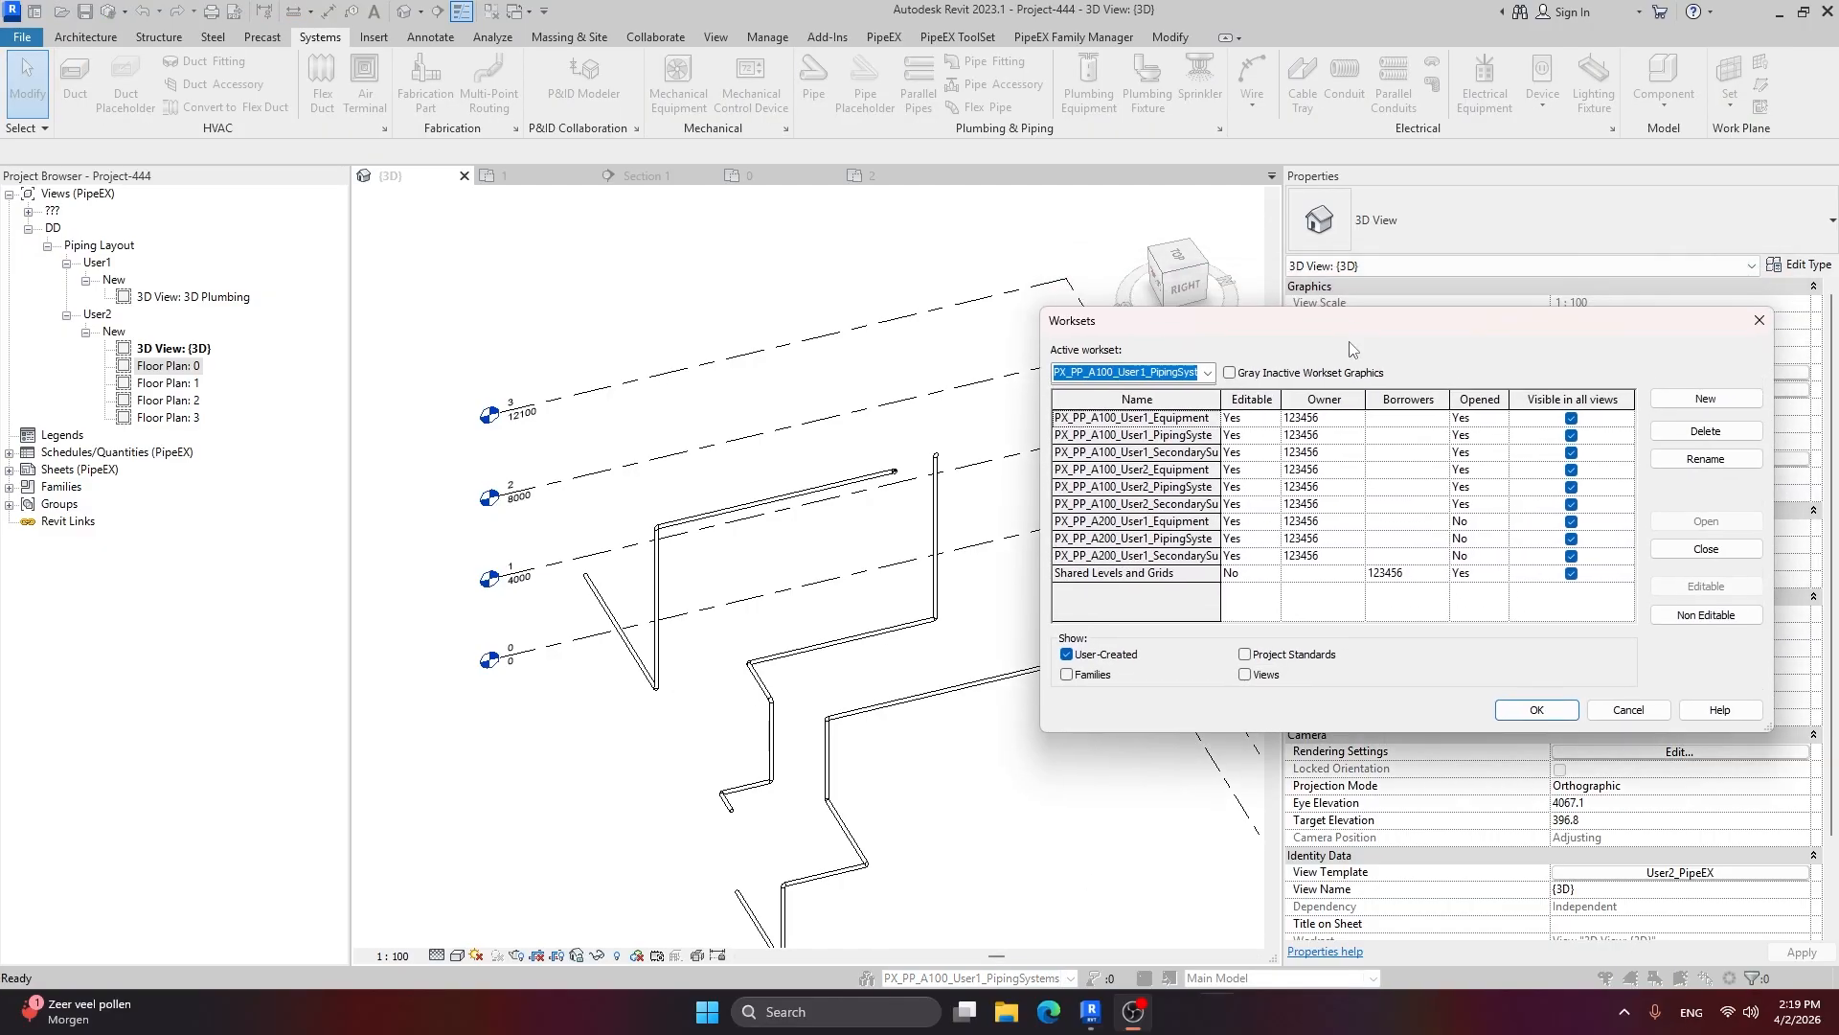
left_click(1152, 574)
left_click(1142, 419, "shift")
left_click(1722, 522)
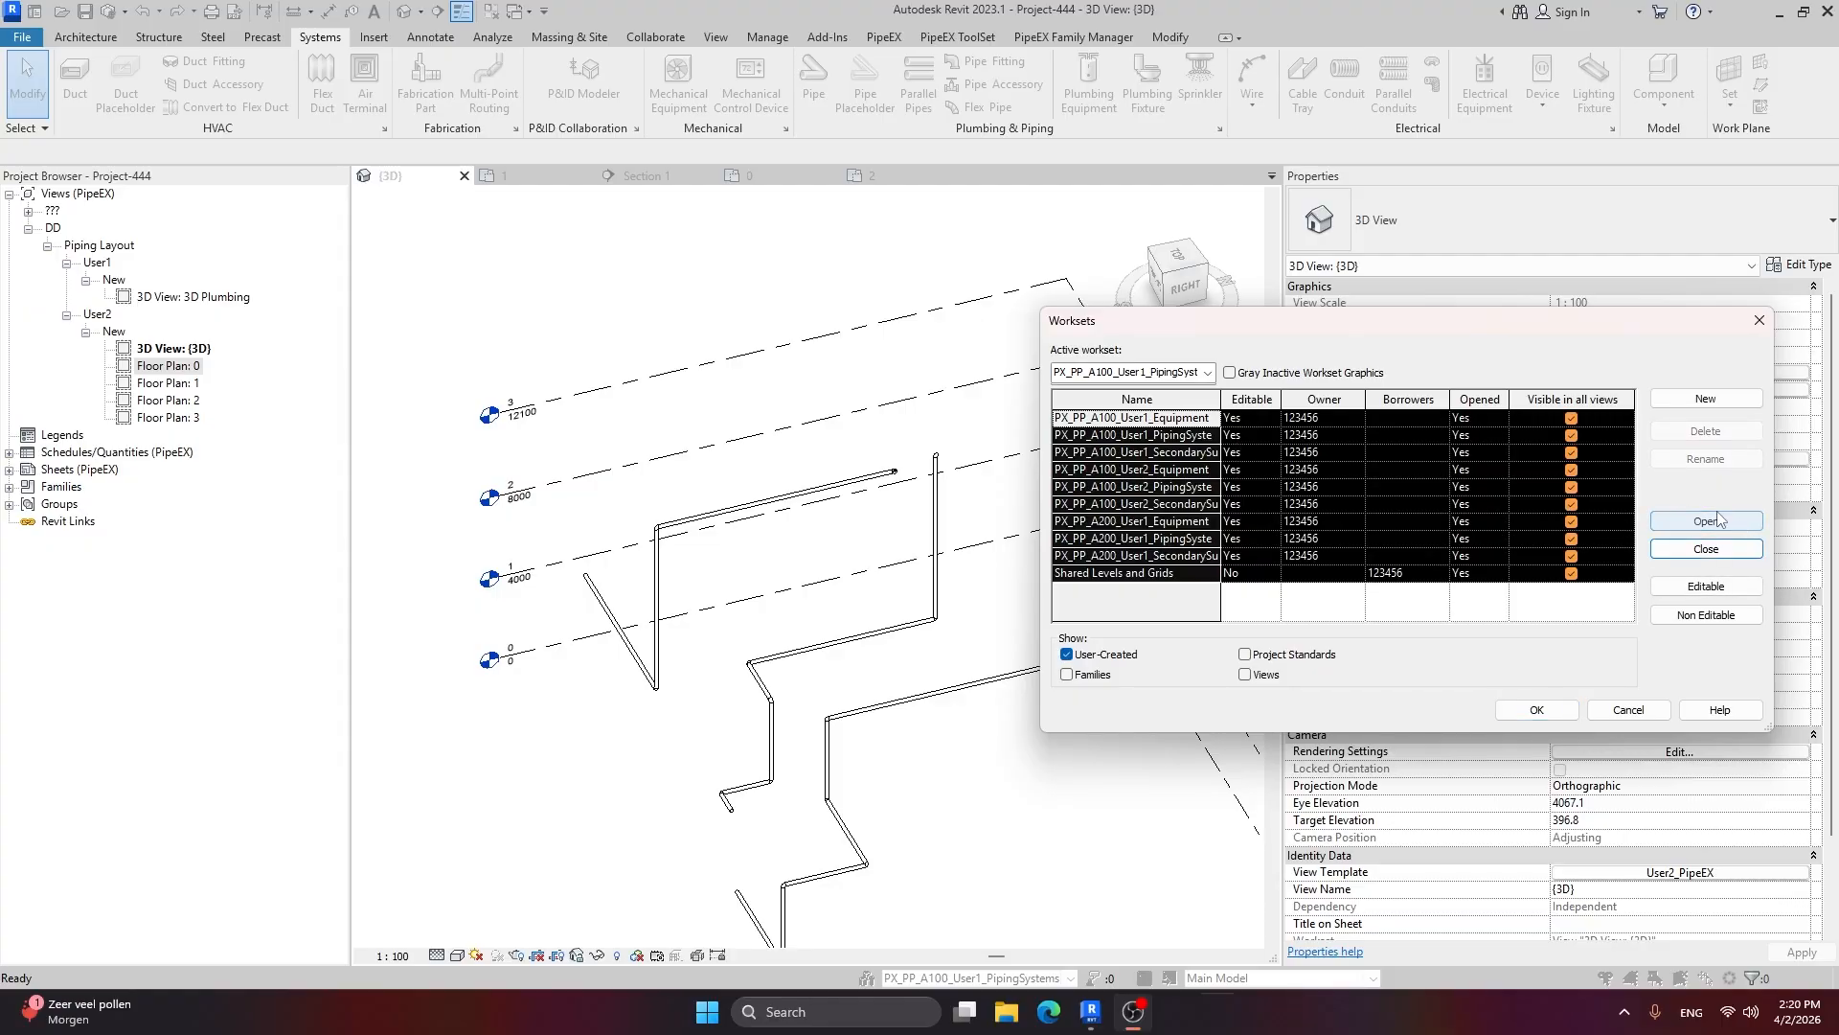
left_click(1537, 710)
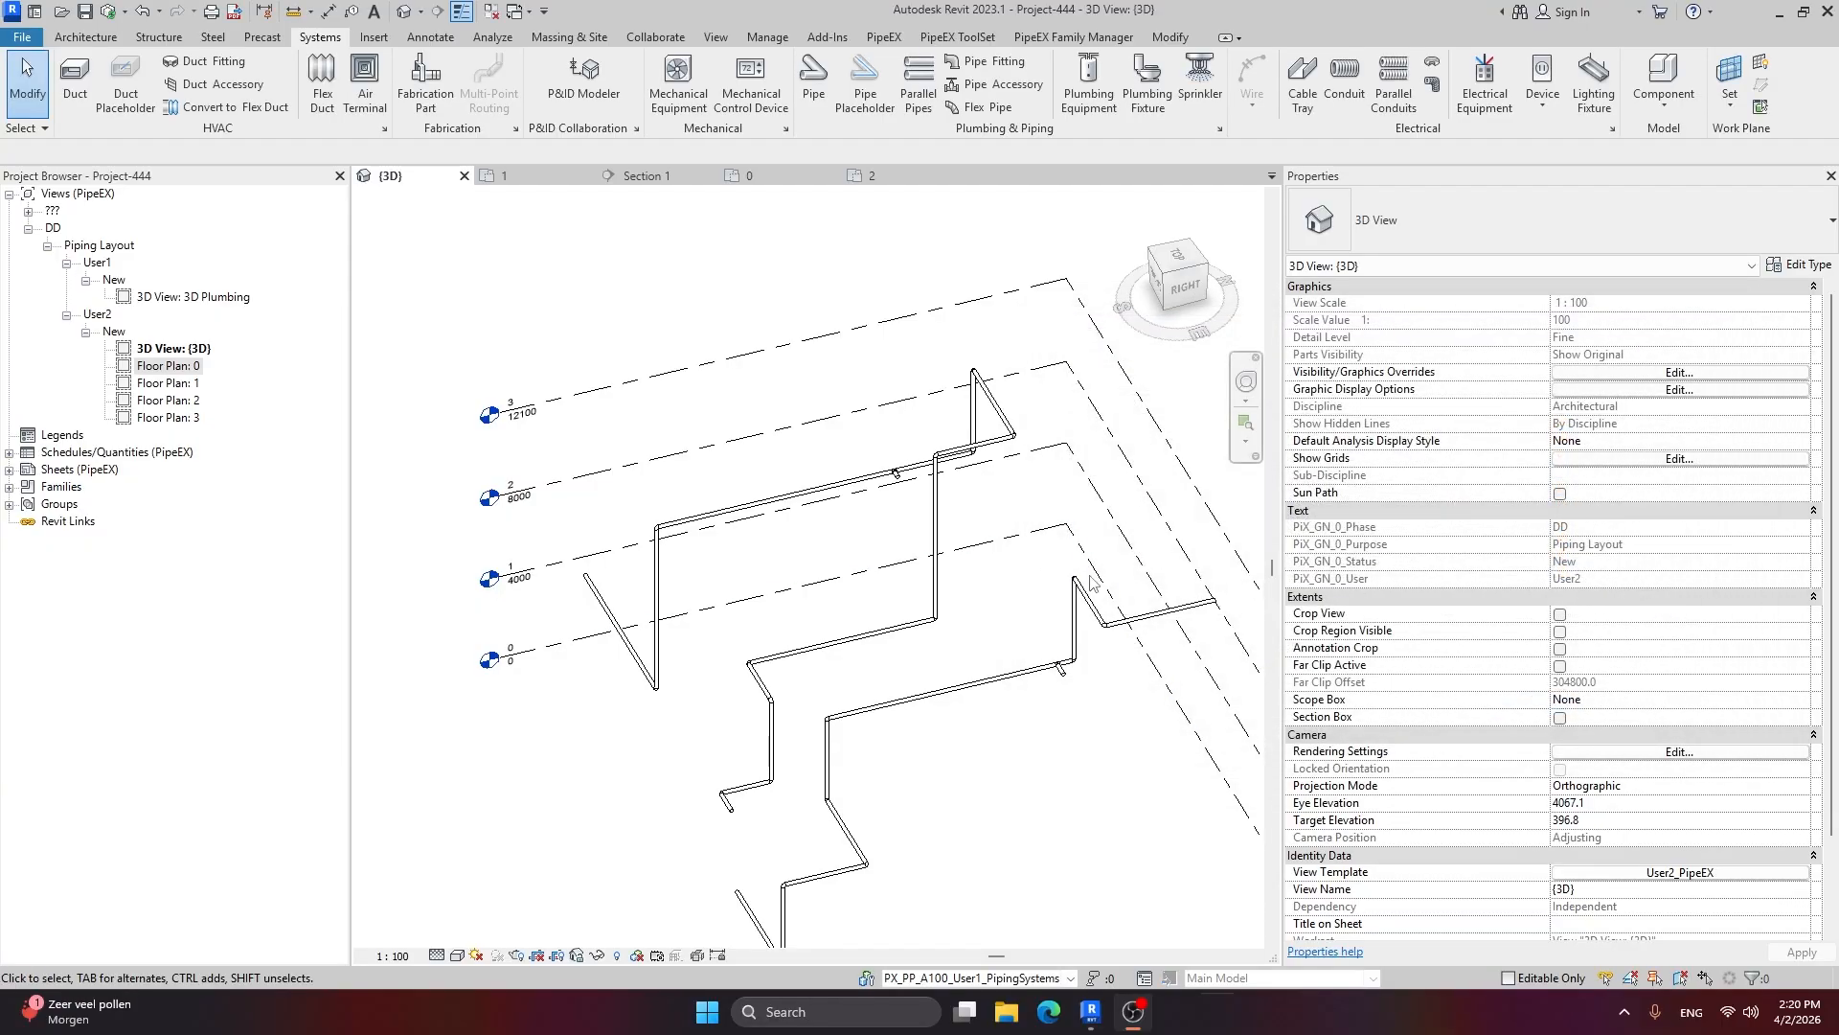
Step: Close the six PX_PP_A100 worksets of User1 and User2 for equipment, piping systems and secondary support
middle_click_drag(1091, 581, 1040, 525)
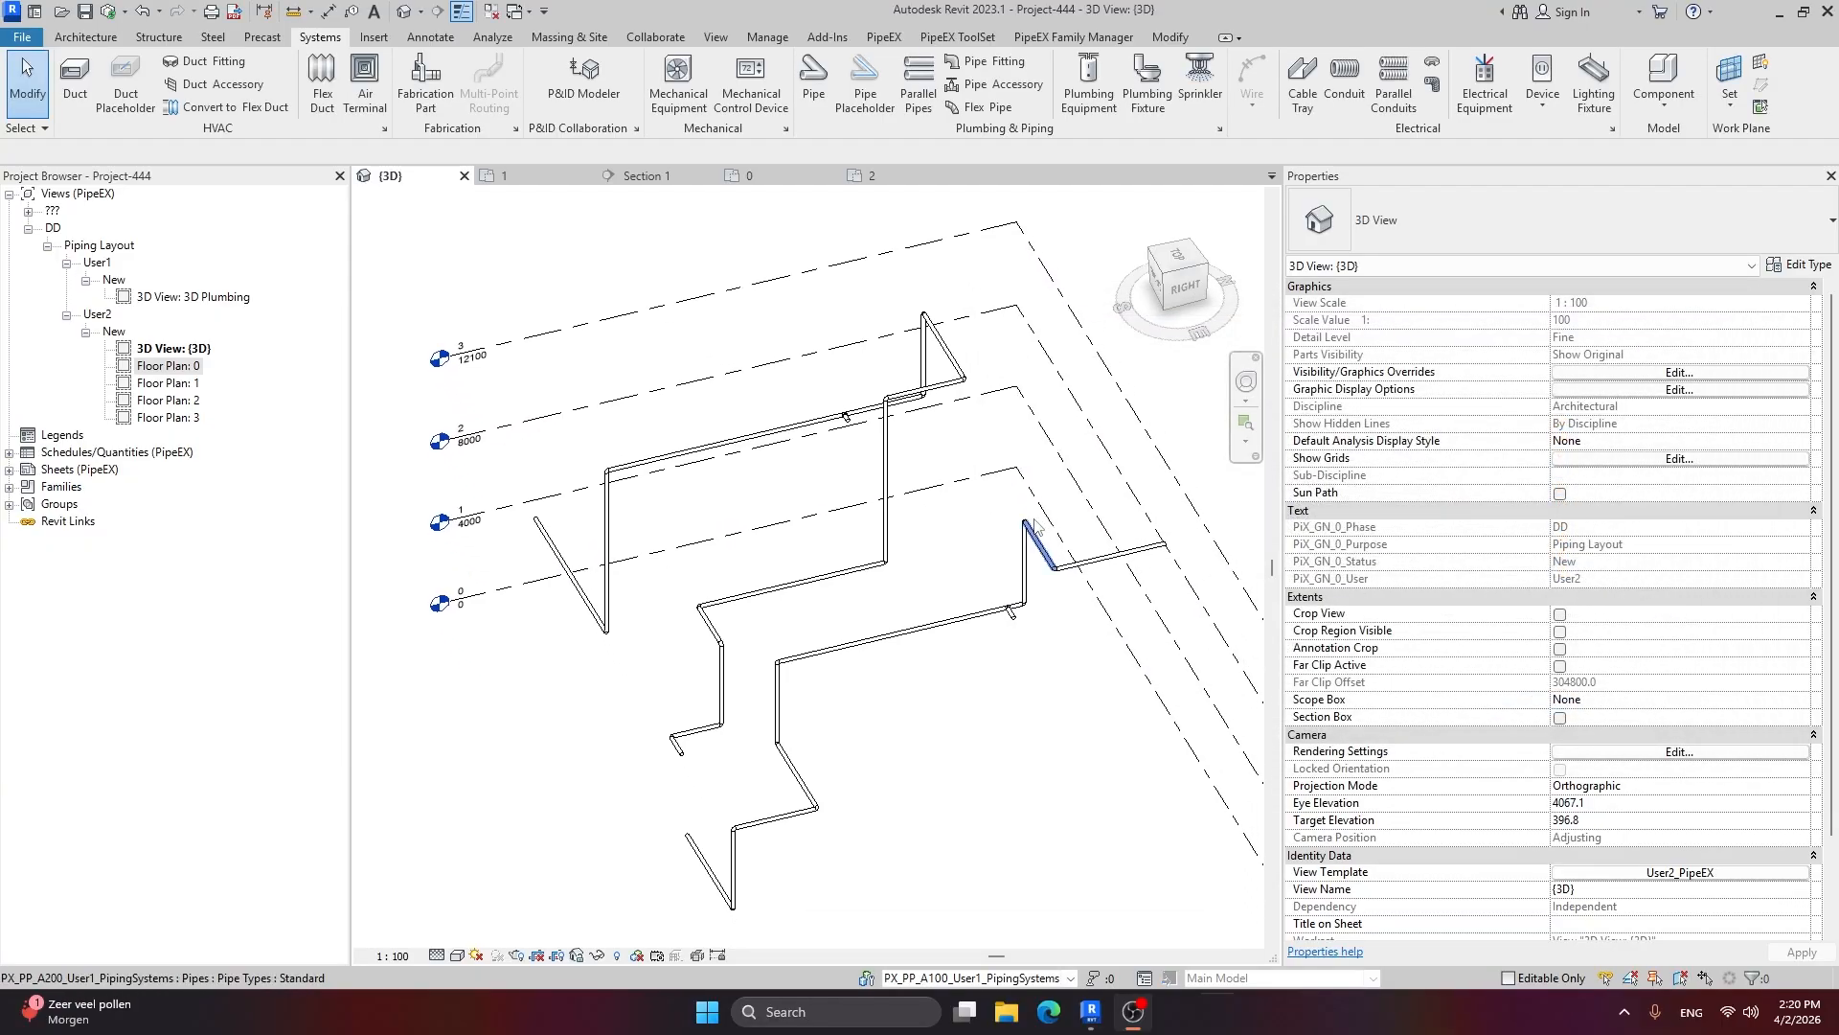
left_click(865, 978)
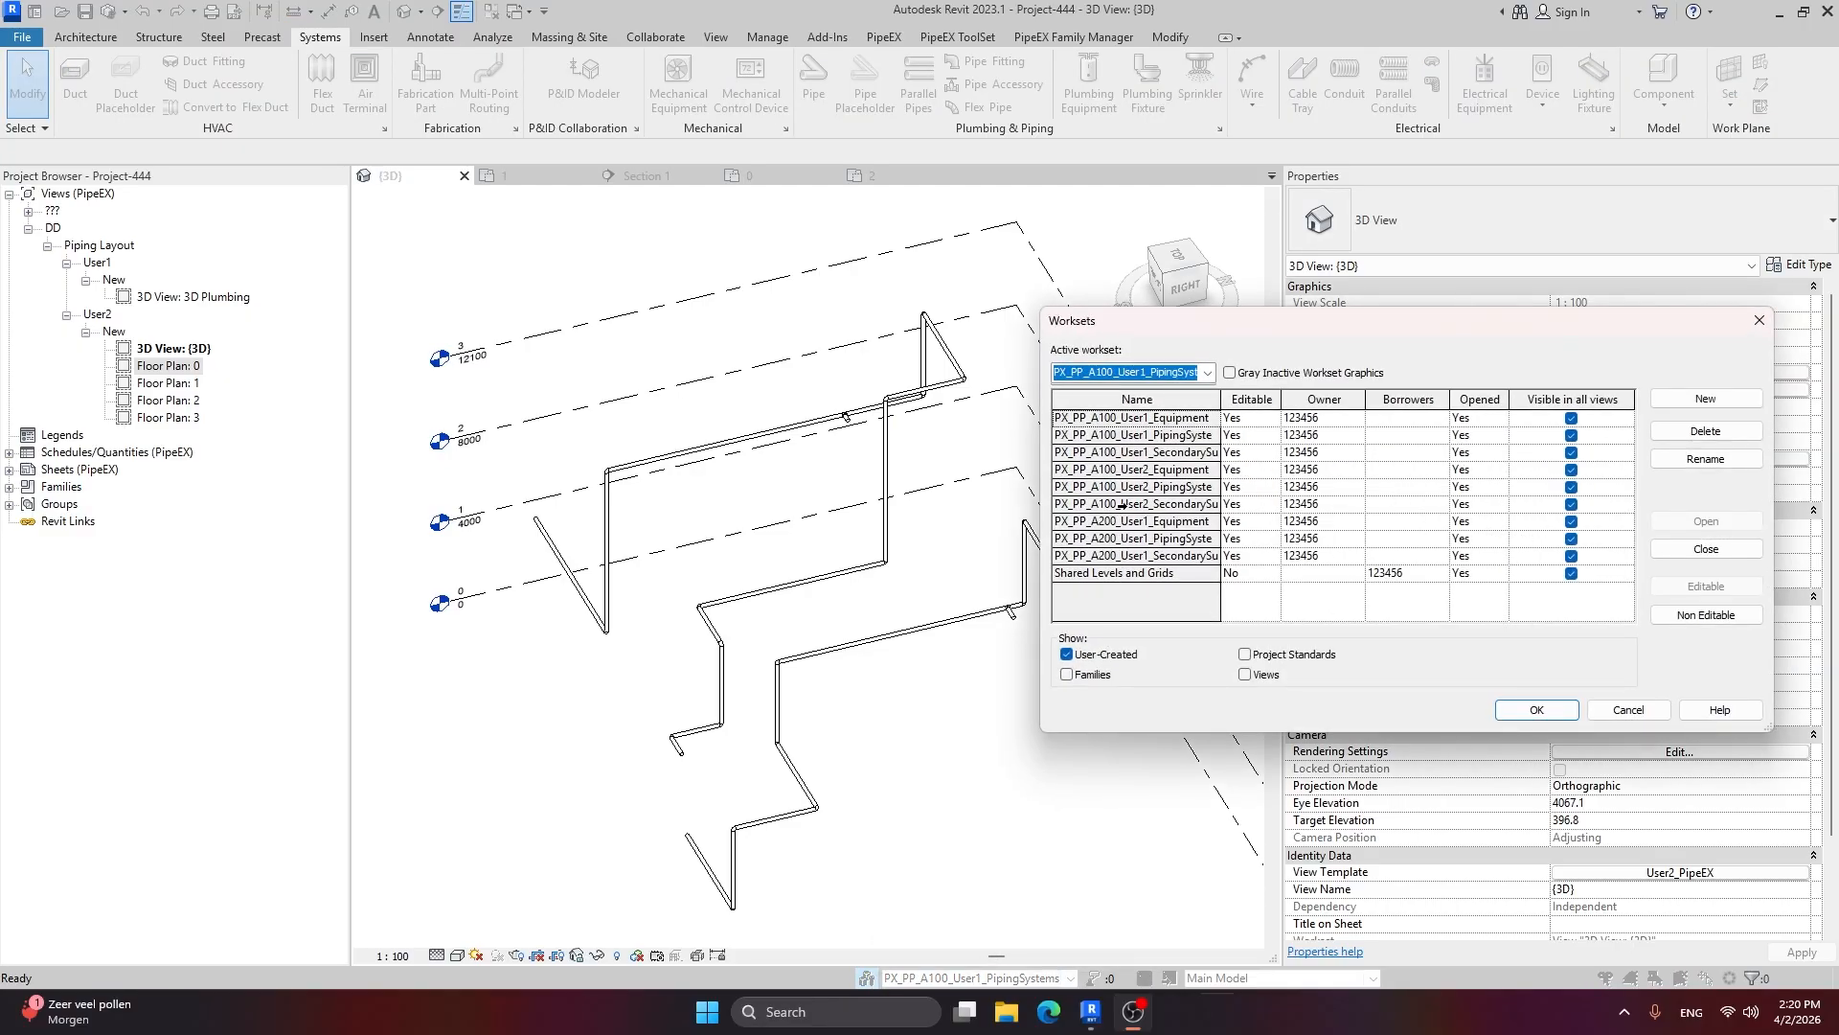
left_click_drag(1122, 505, 1126, 415)
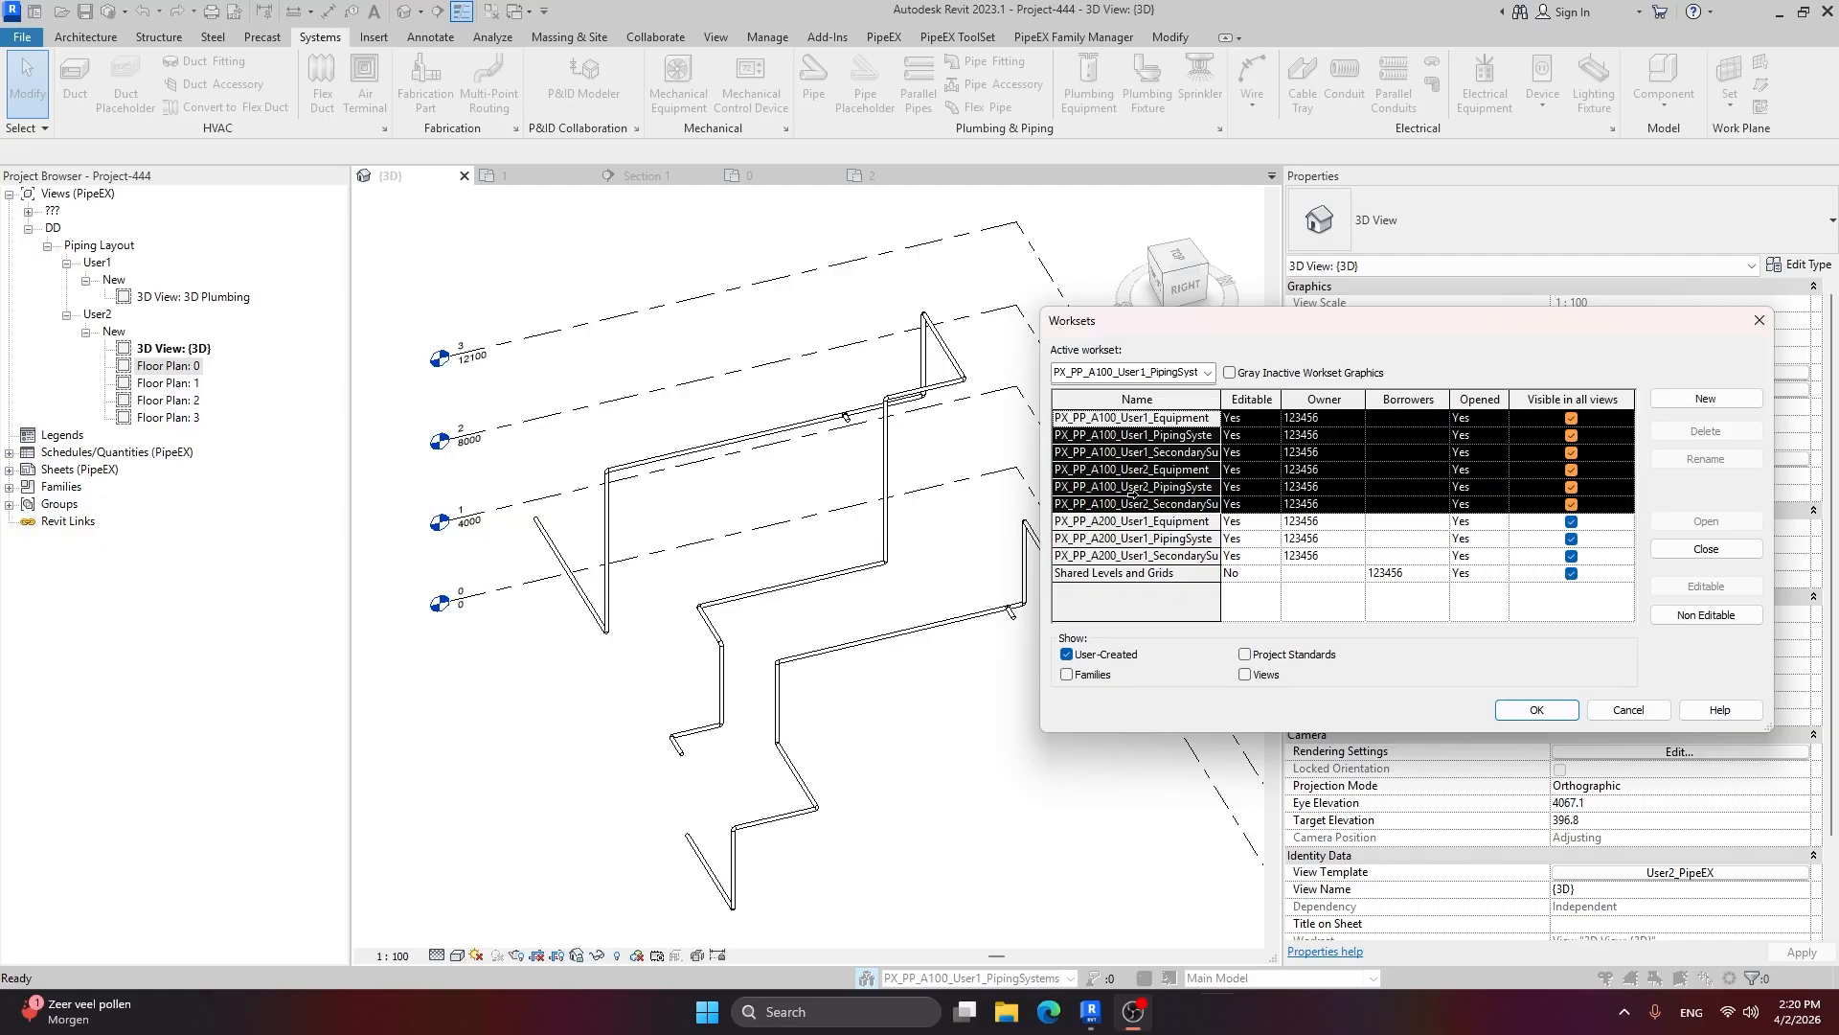
left_click(1705, 549)
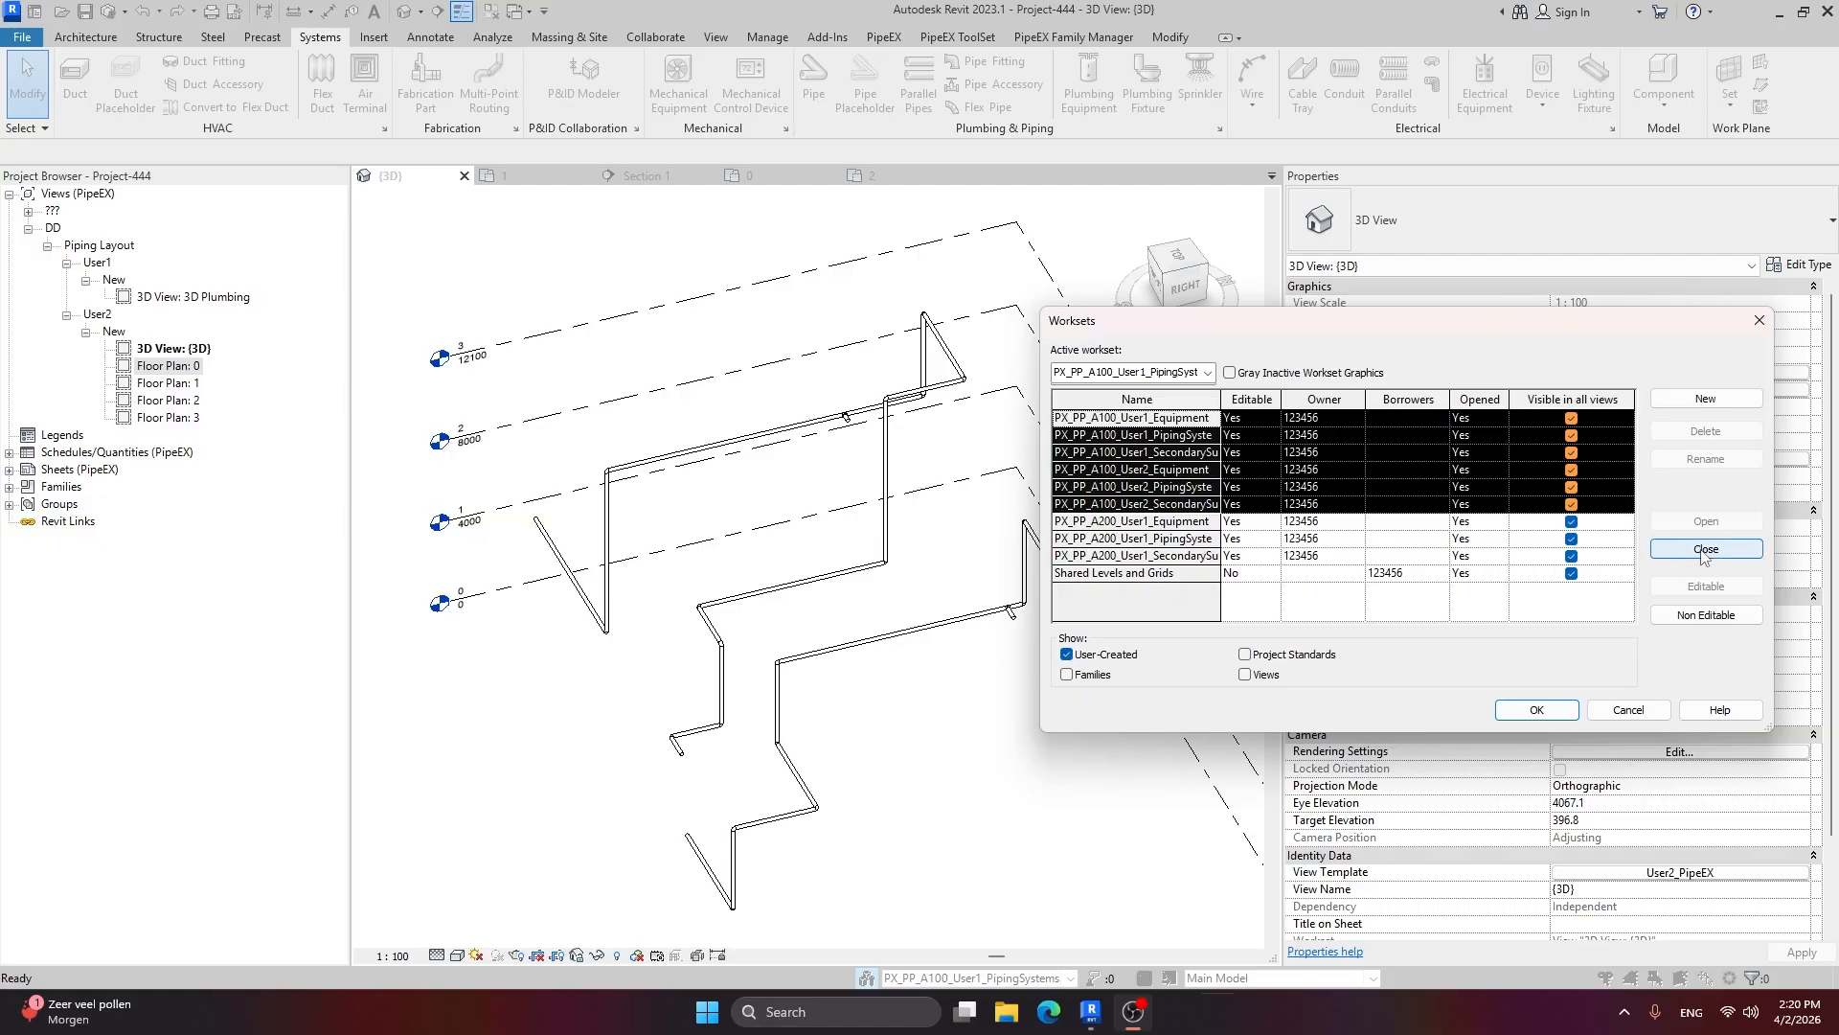
left_click(1537, 709)
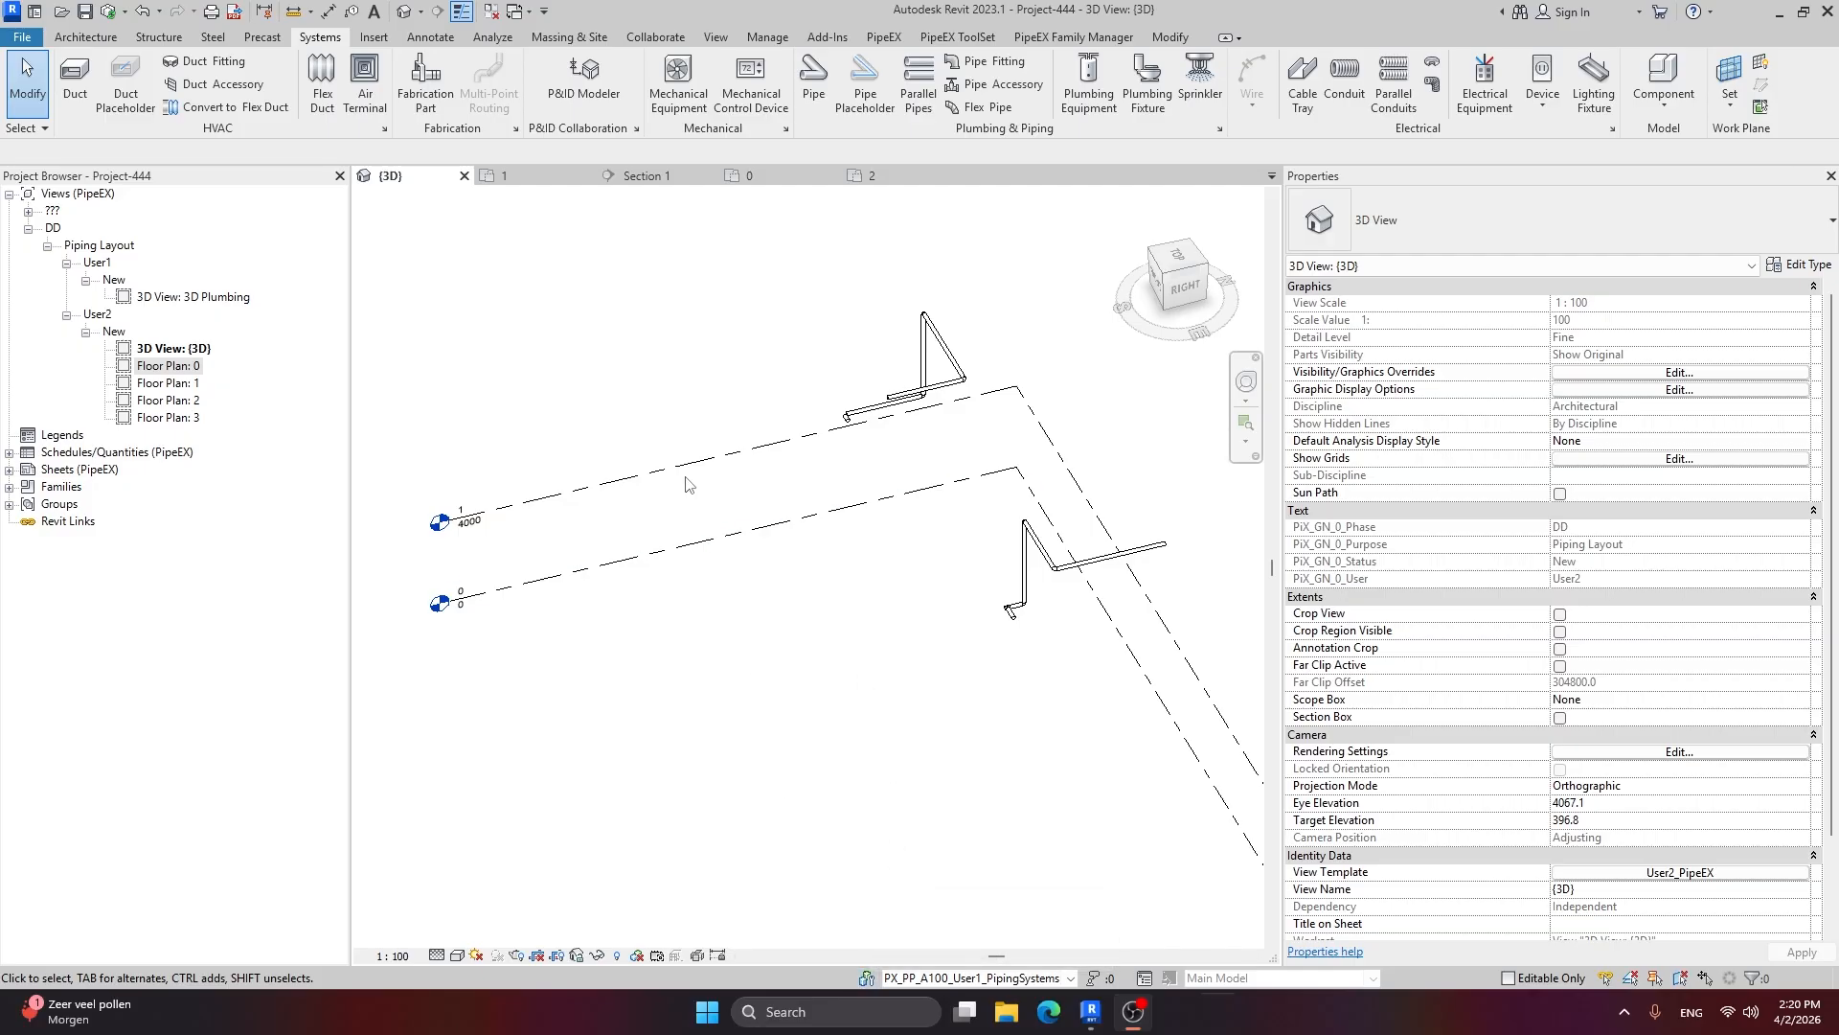
Step: Select all level instances visible in the 3D view and check which workset they belong to
left_click(513, 586)
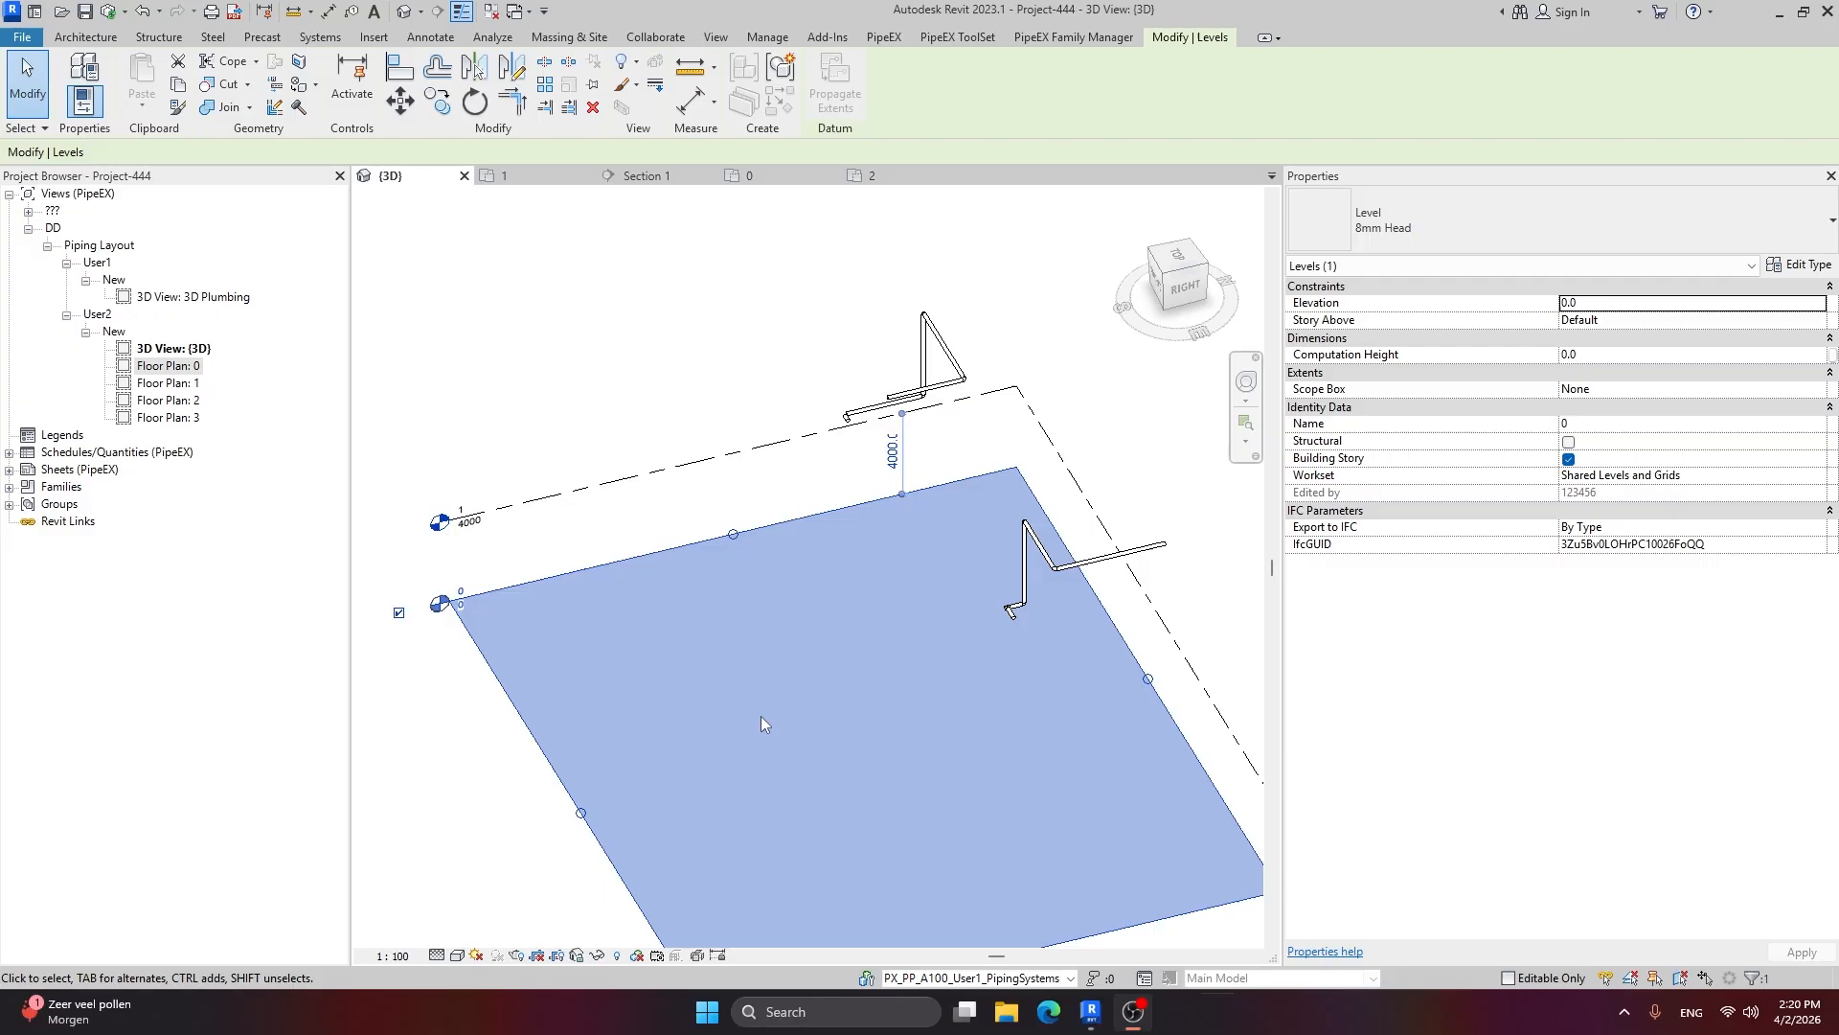
right_click(686, 713)
mouse_move(825, 263)
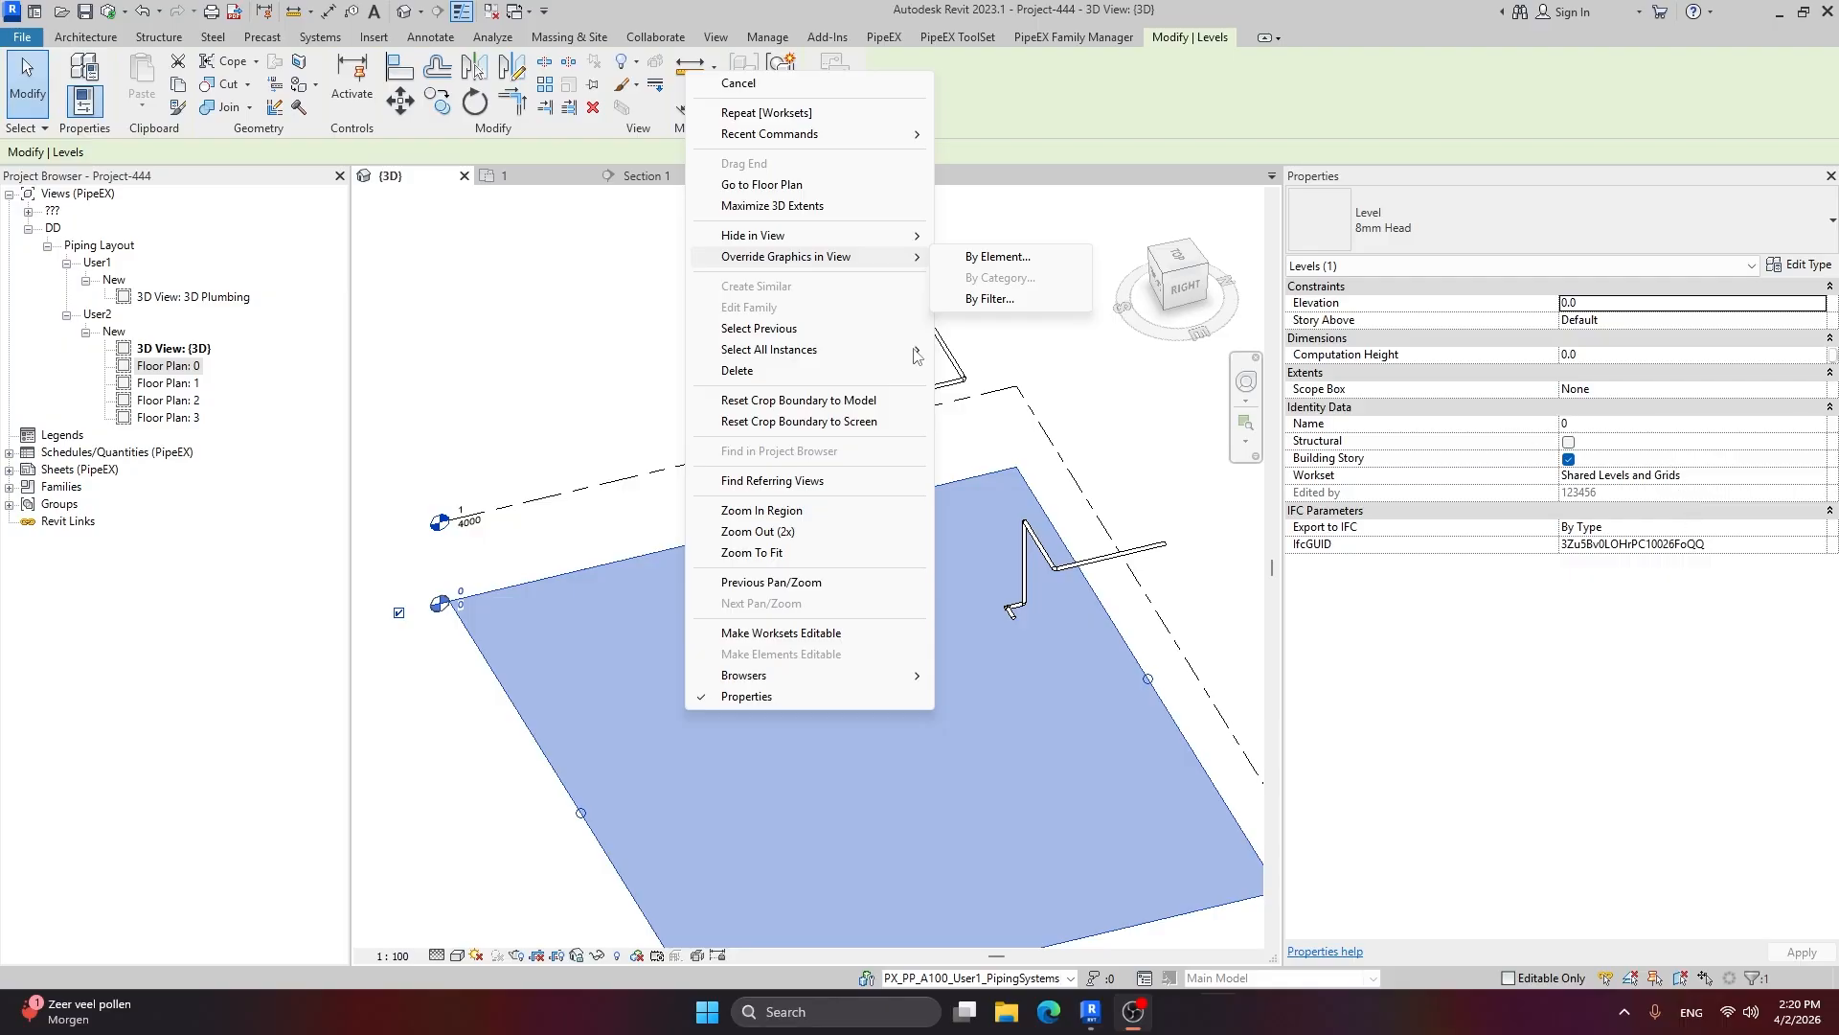
mouse_move(812, 353)
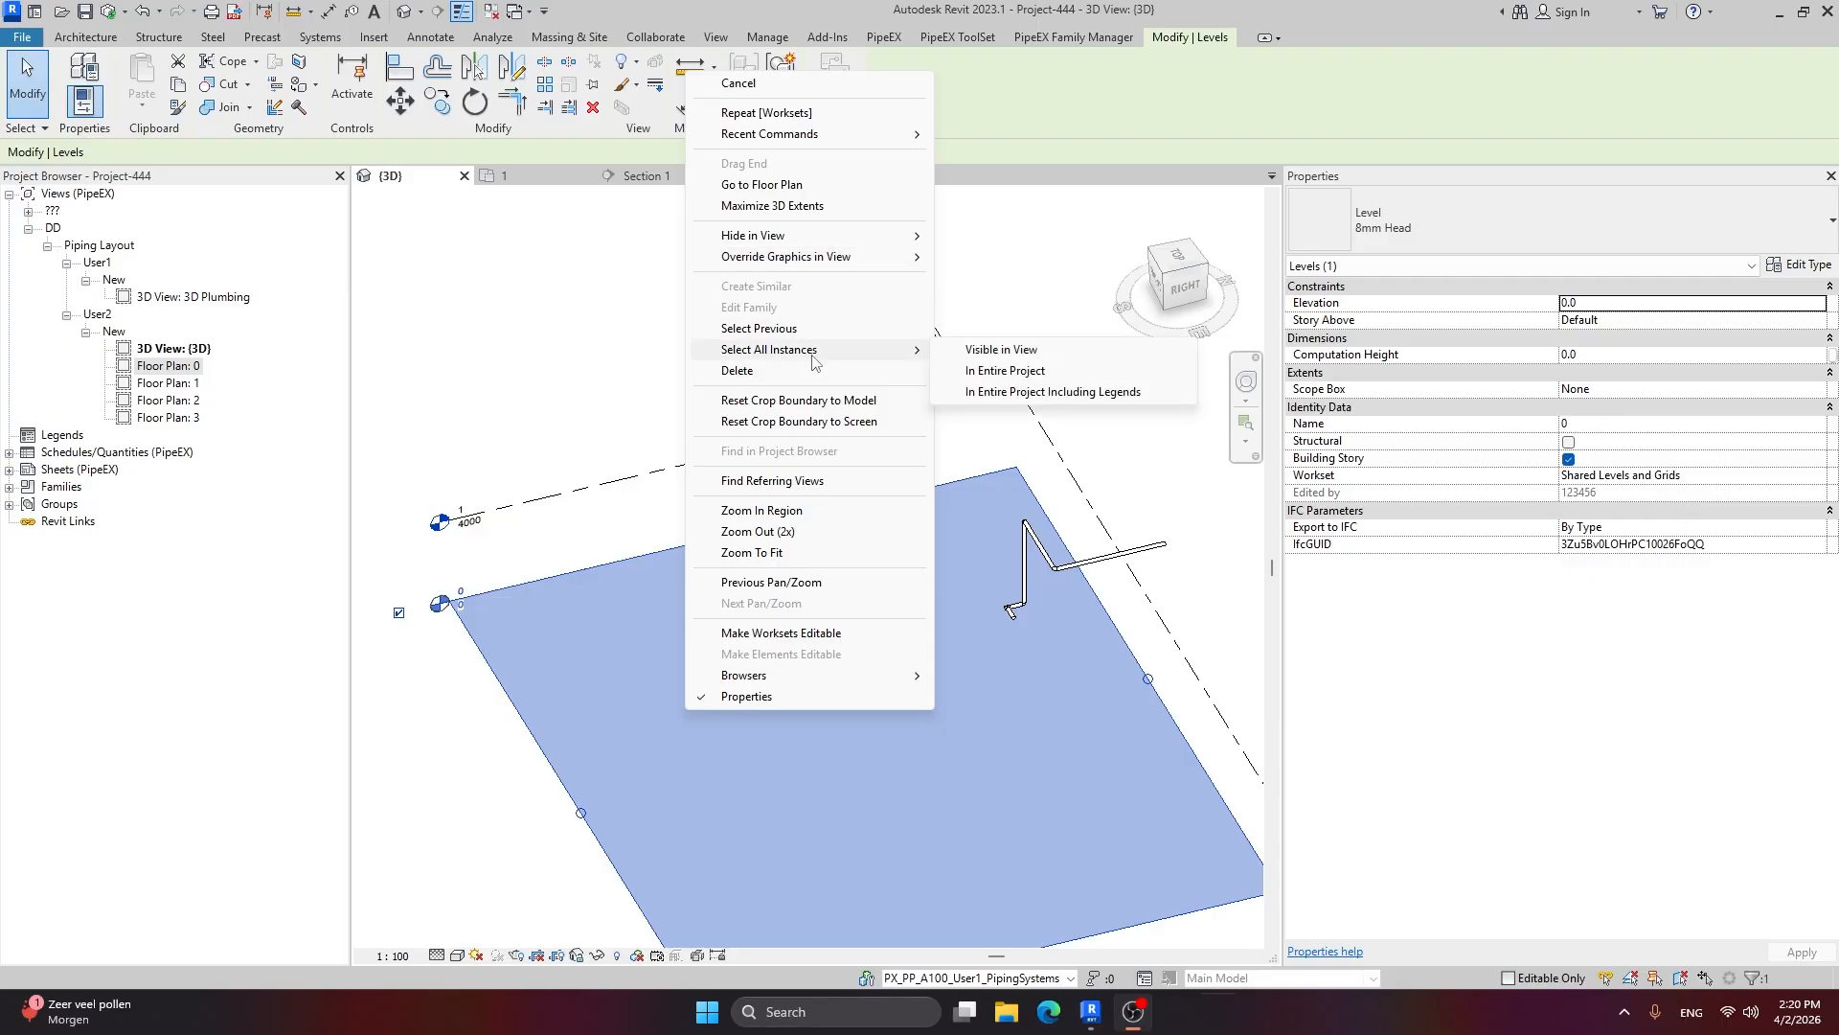
left_click(975, 351)
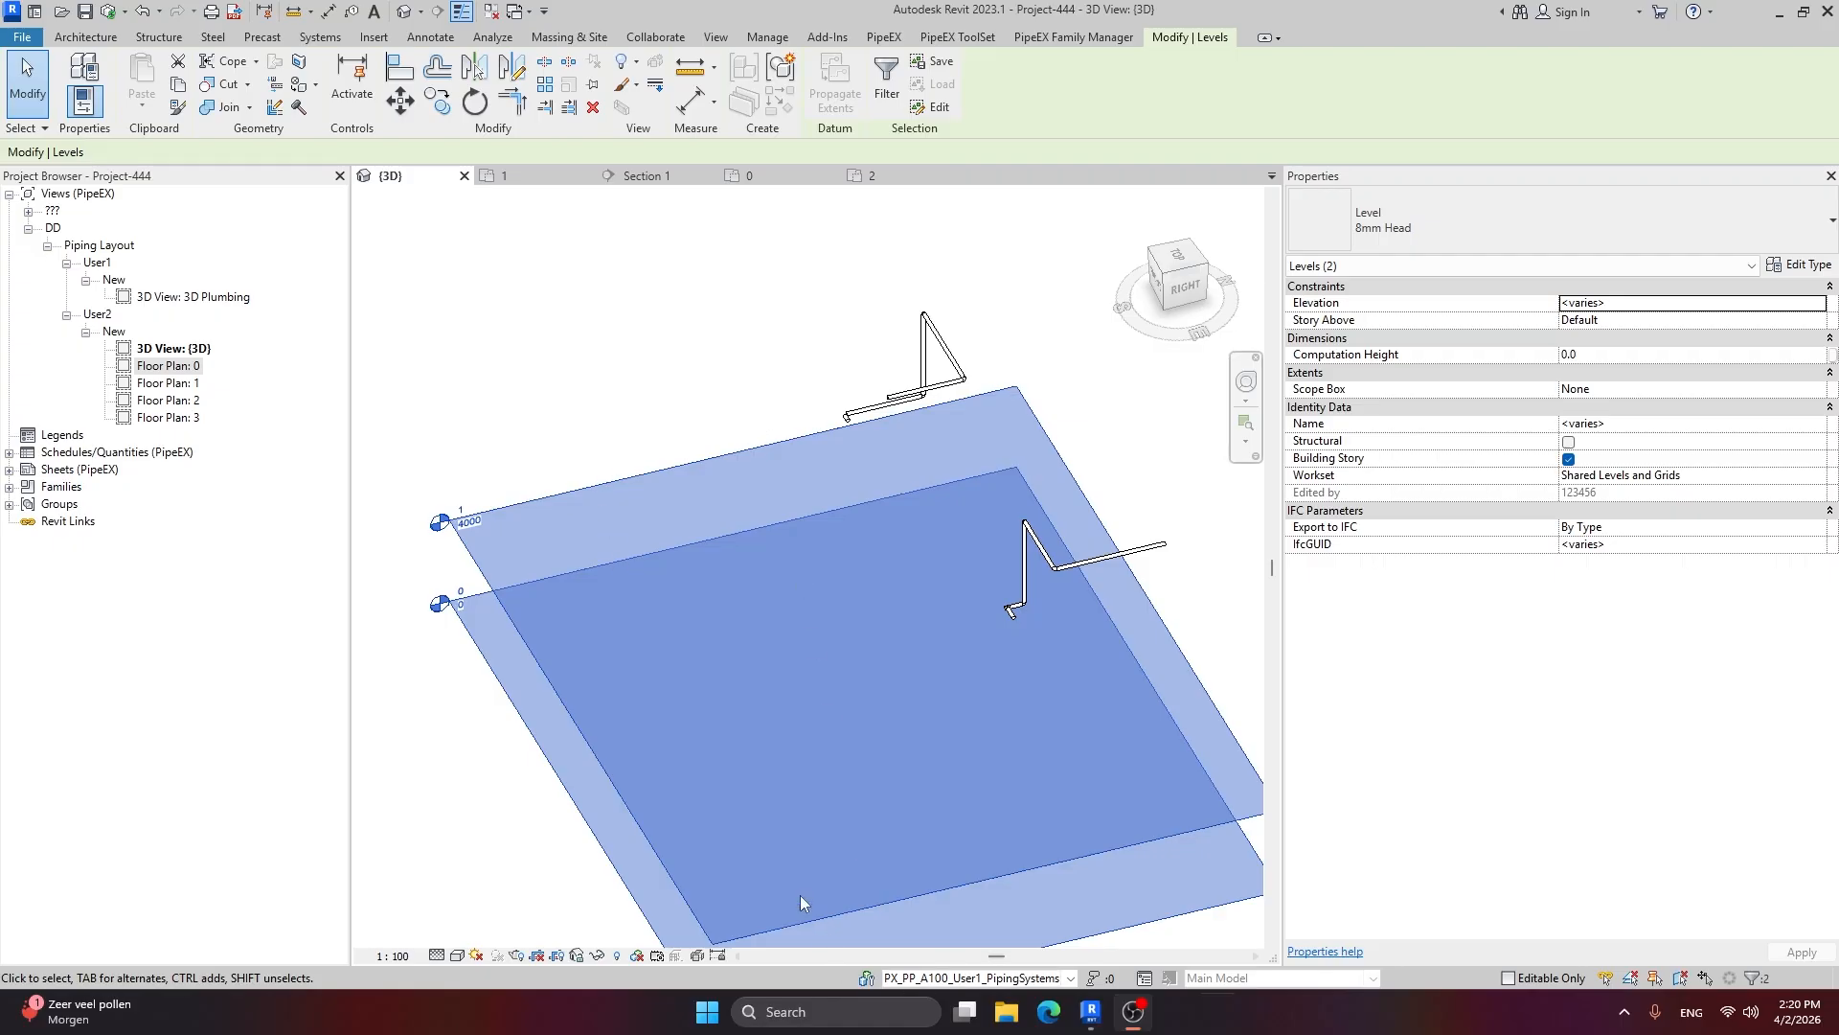
left_click(614, 781)
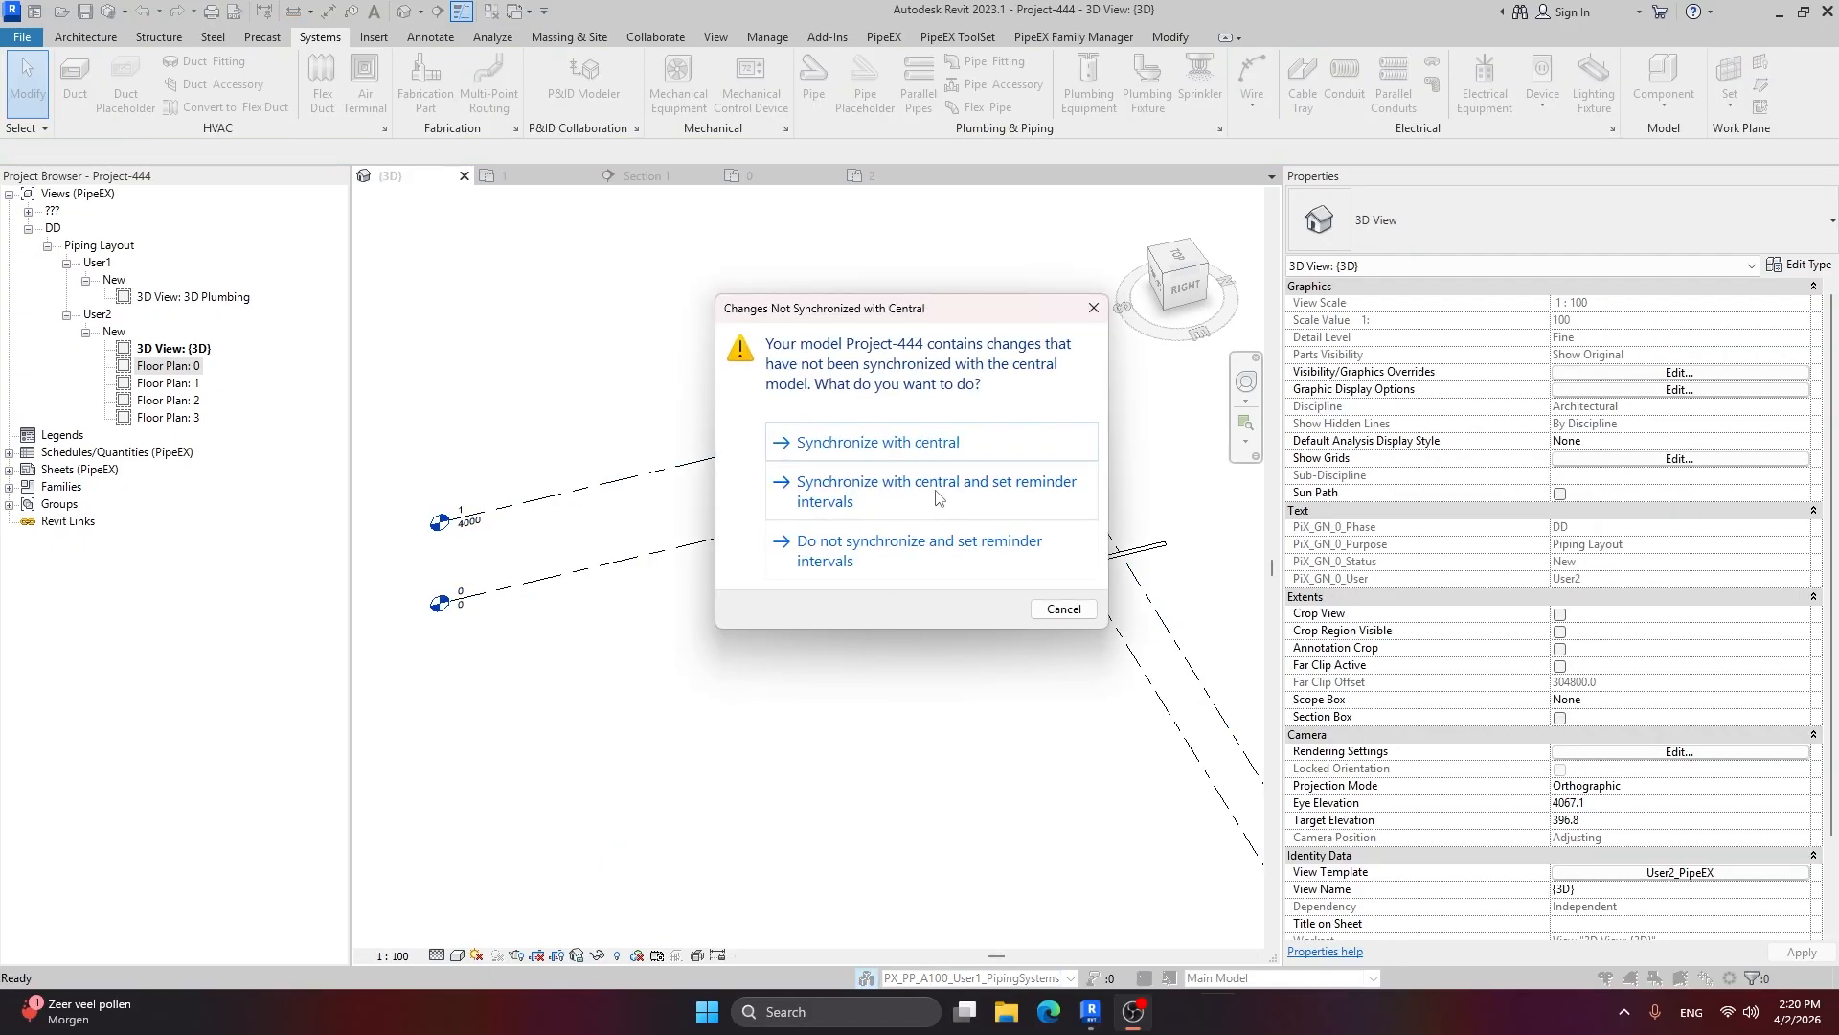
Step: Synchronize the model with central and open all worksets, including the six PX_PP_A100 ones
left_click(930, 446)
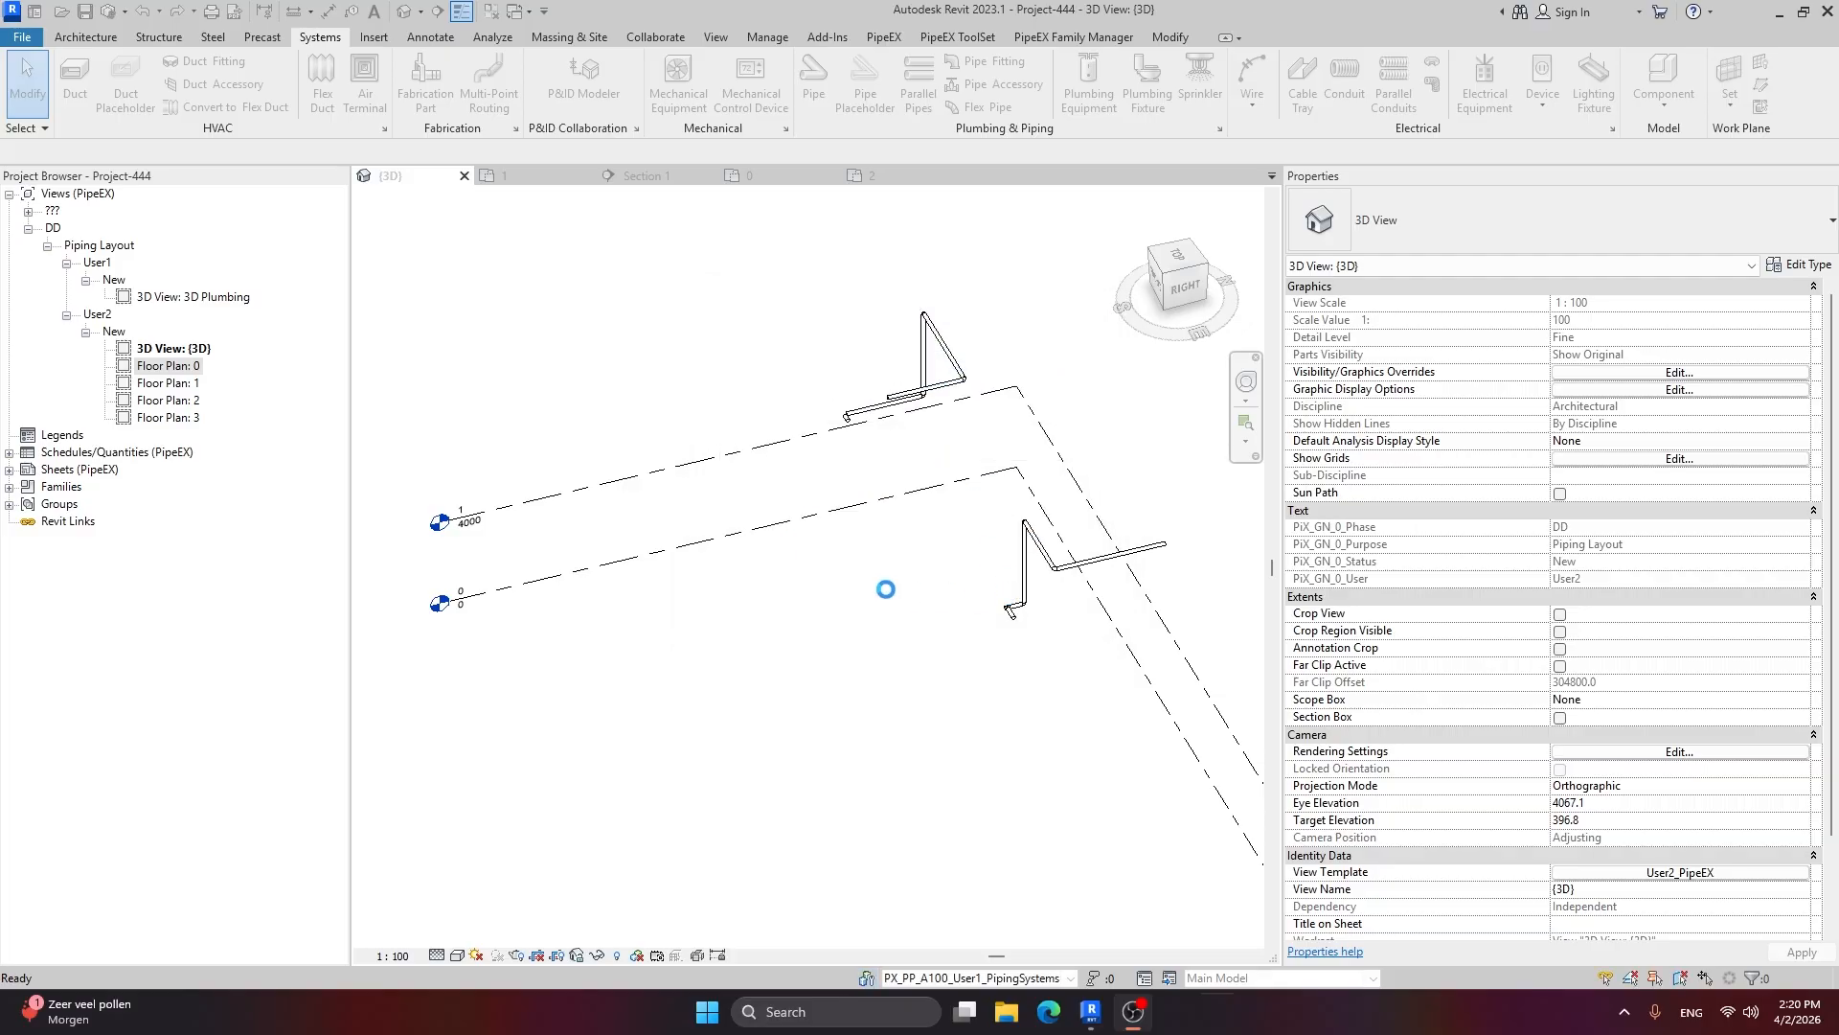
left_click_drag(1176, 426, 1176, 436)
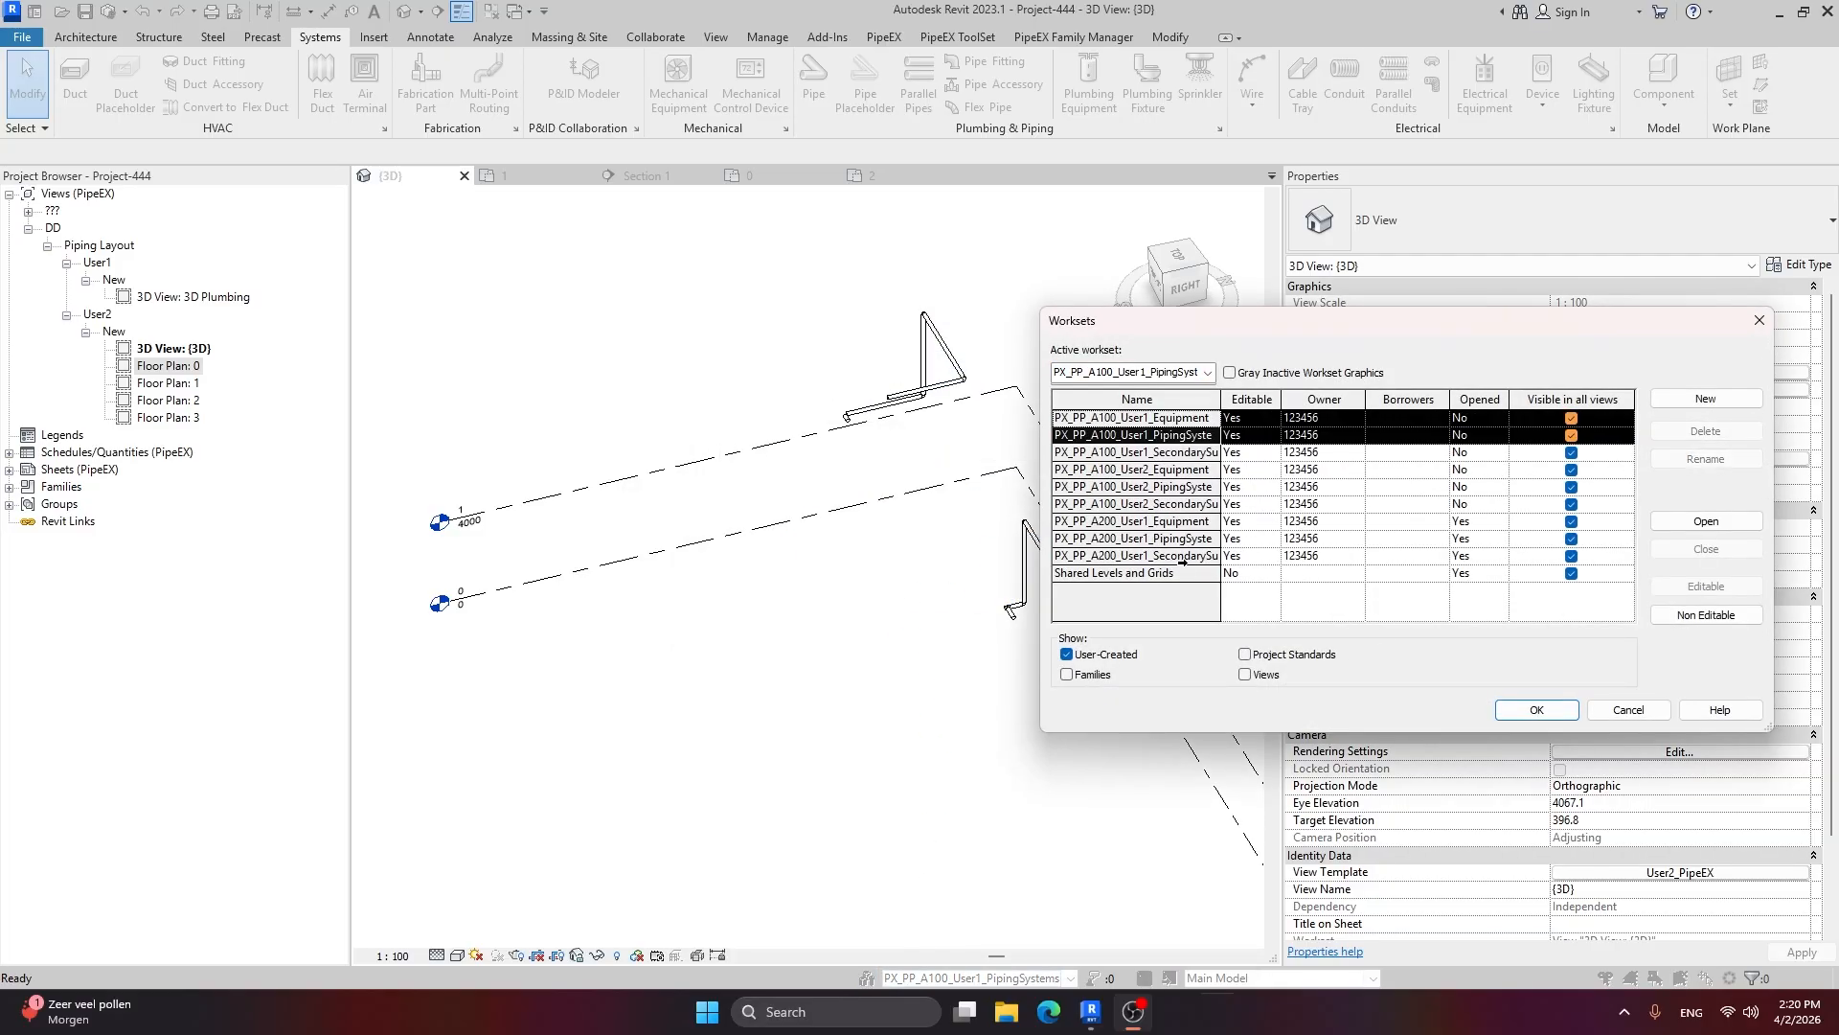
left_click(1184, 573)
left_click(1186, 416, "shift")
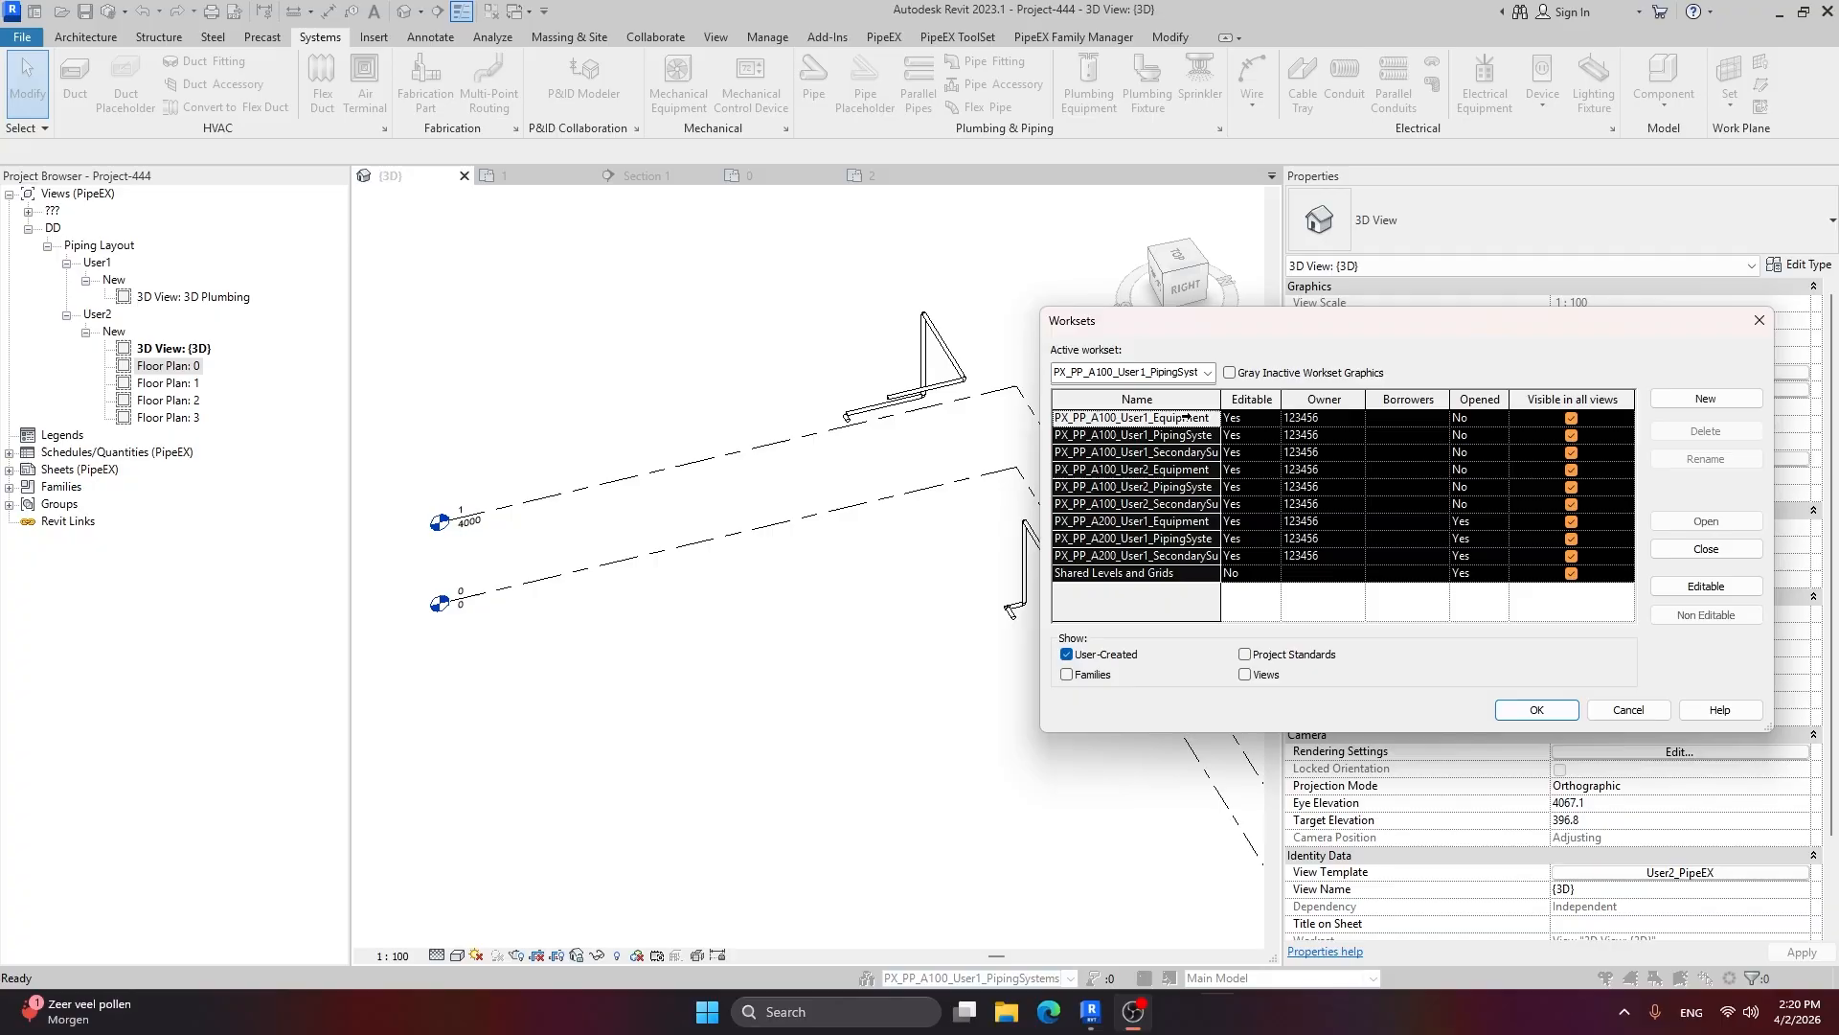
left_click(1706, 521)
left_click(1553, 710)
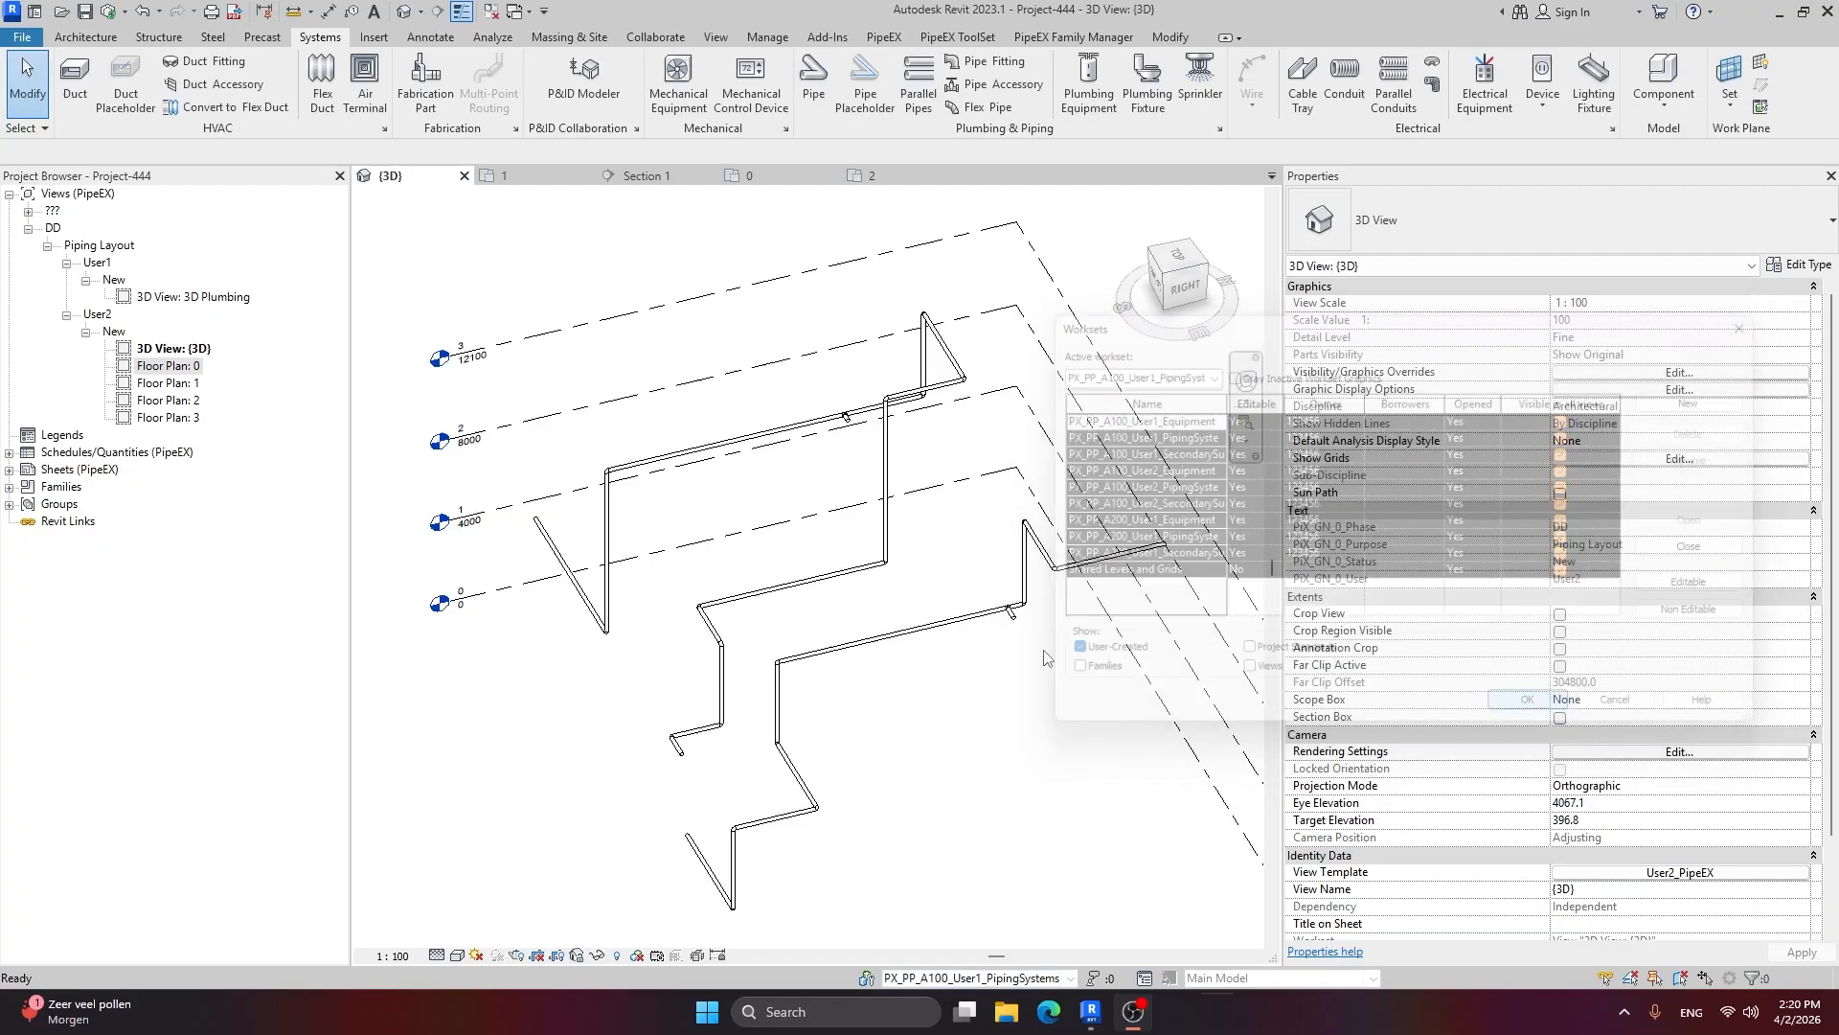
Step: Assign all levels visible in the 3D view, 0 through 3, to the workset Shared Levels and Grids
left_click(520, 584)
right_click(531, 618)
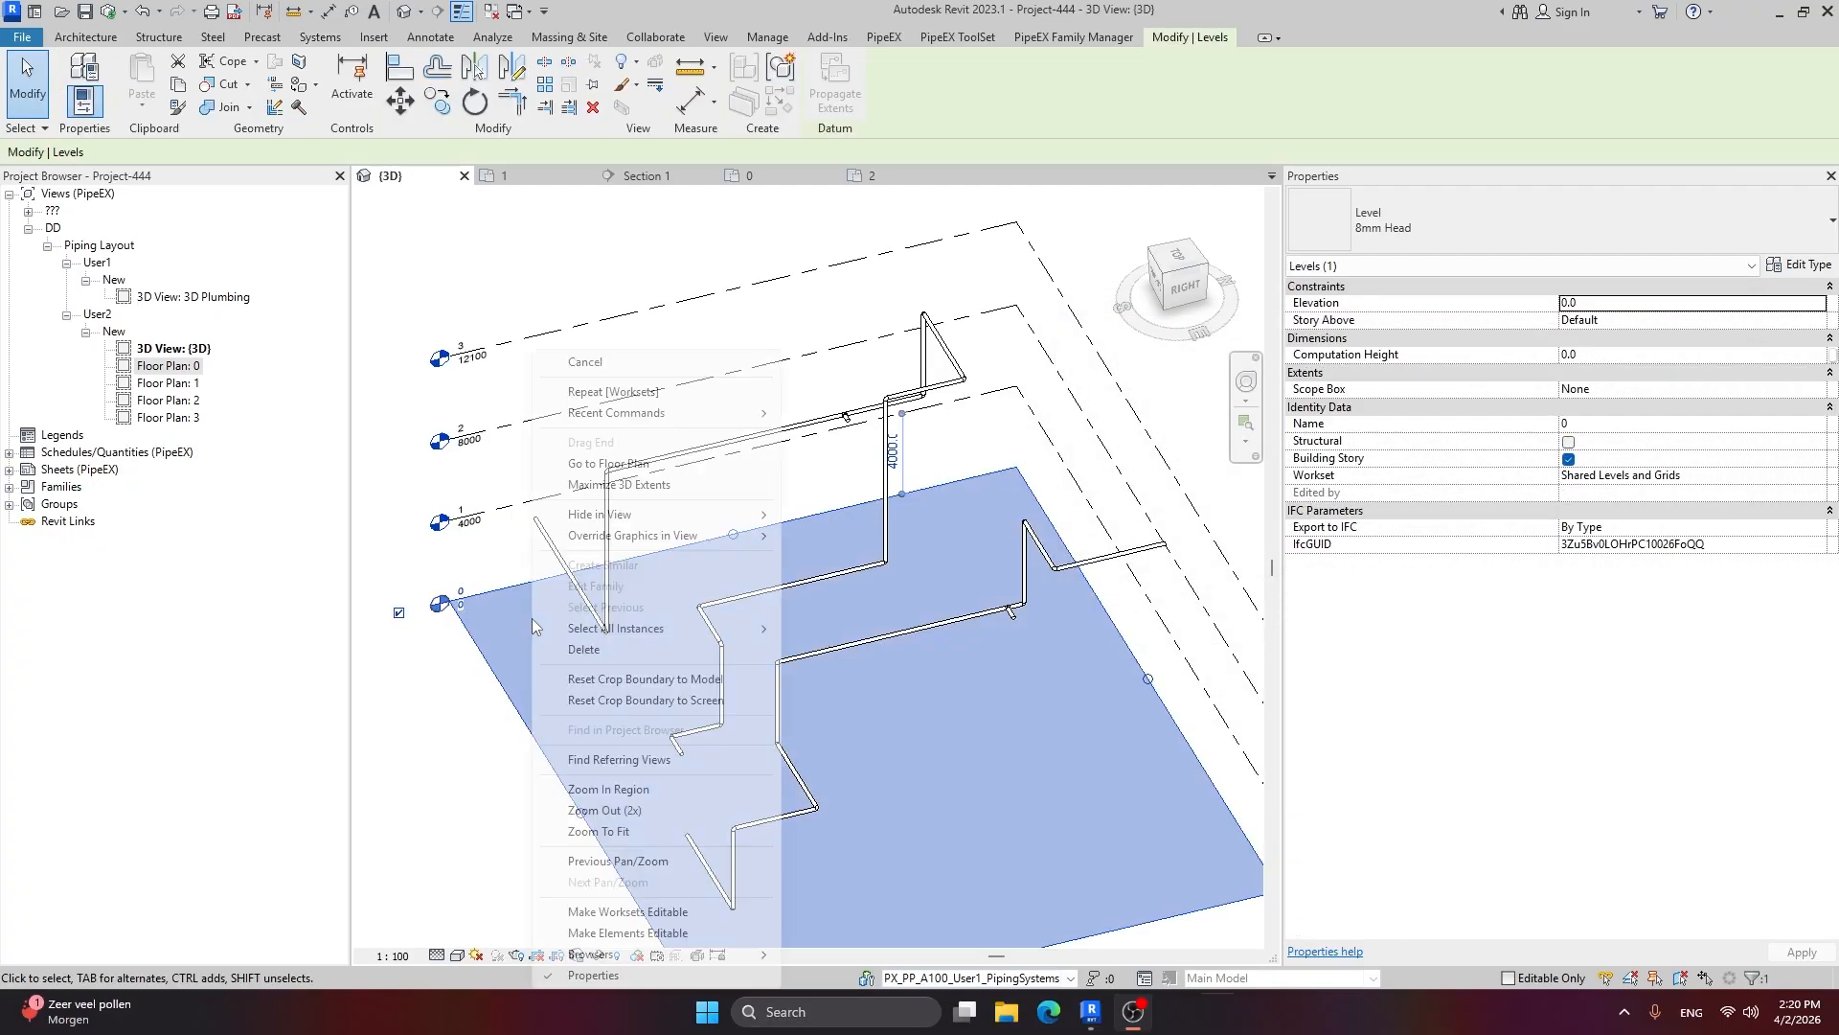
mouse_move(725, 634)
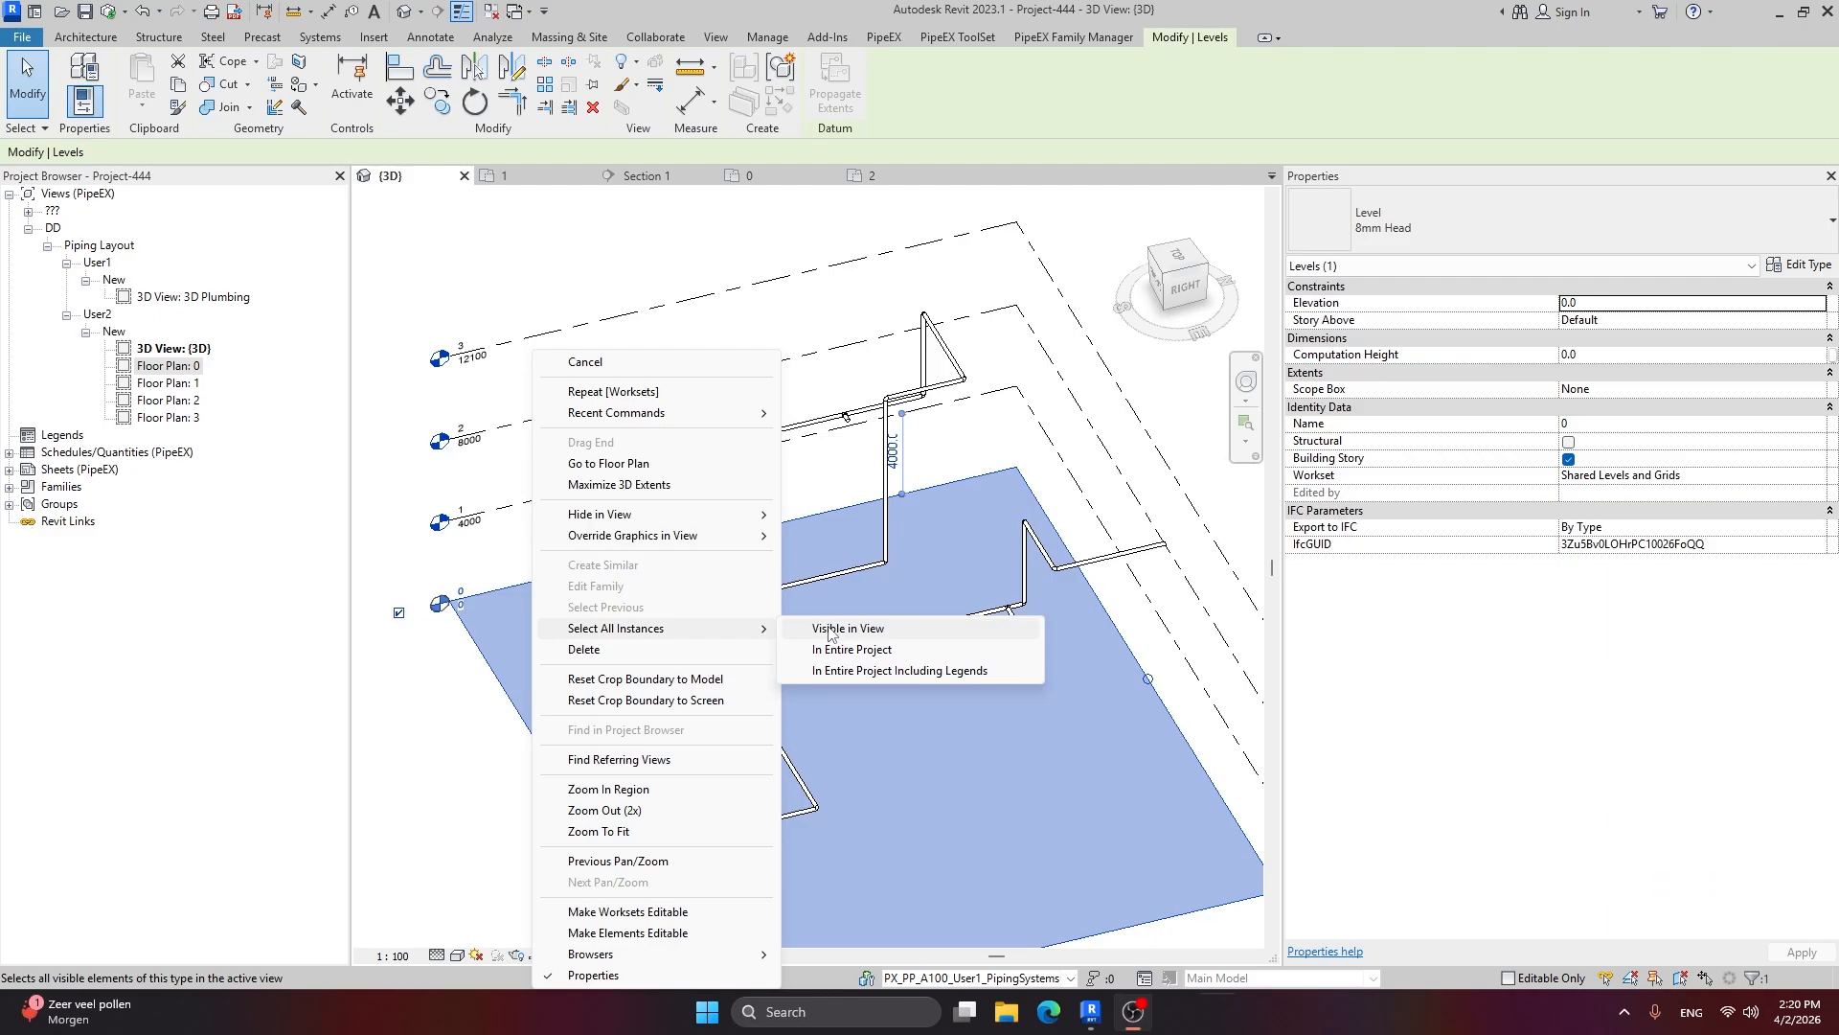
left_click(830, 633)
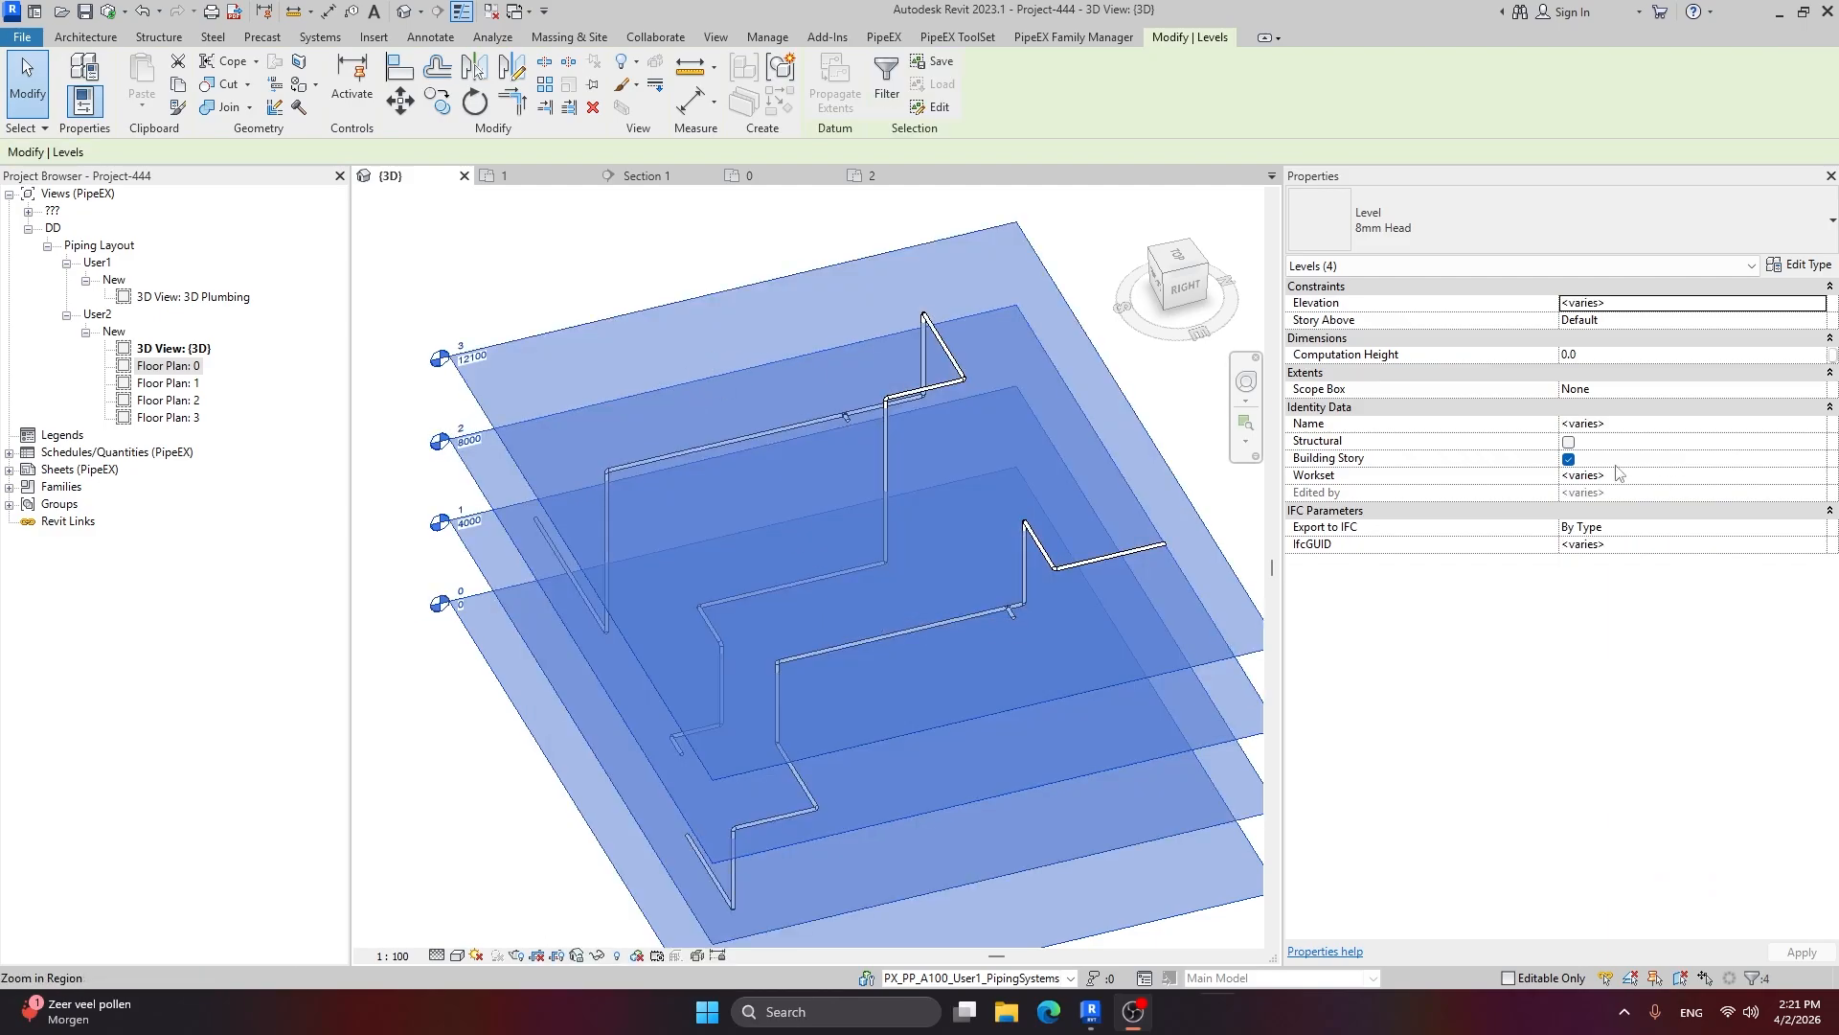
left_click(1805, 482)
left_click(1817, 475)
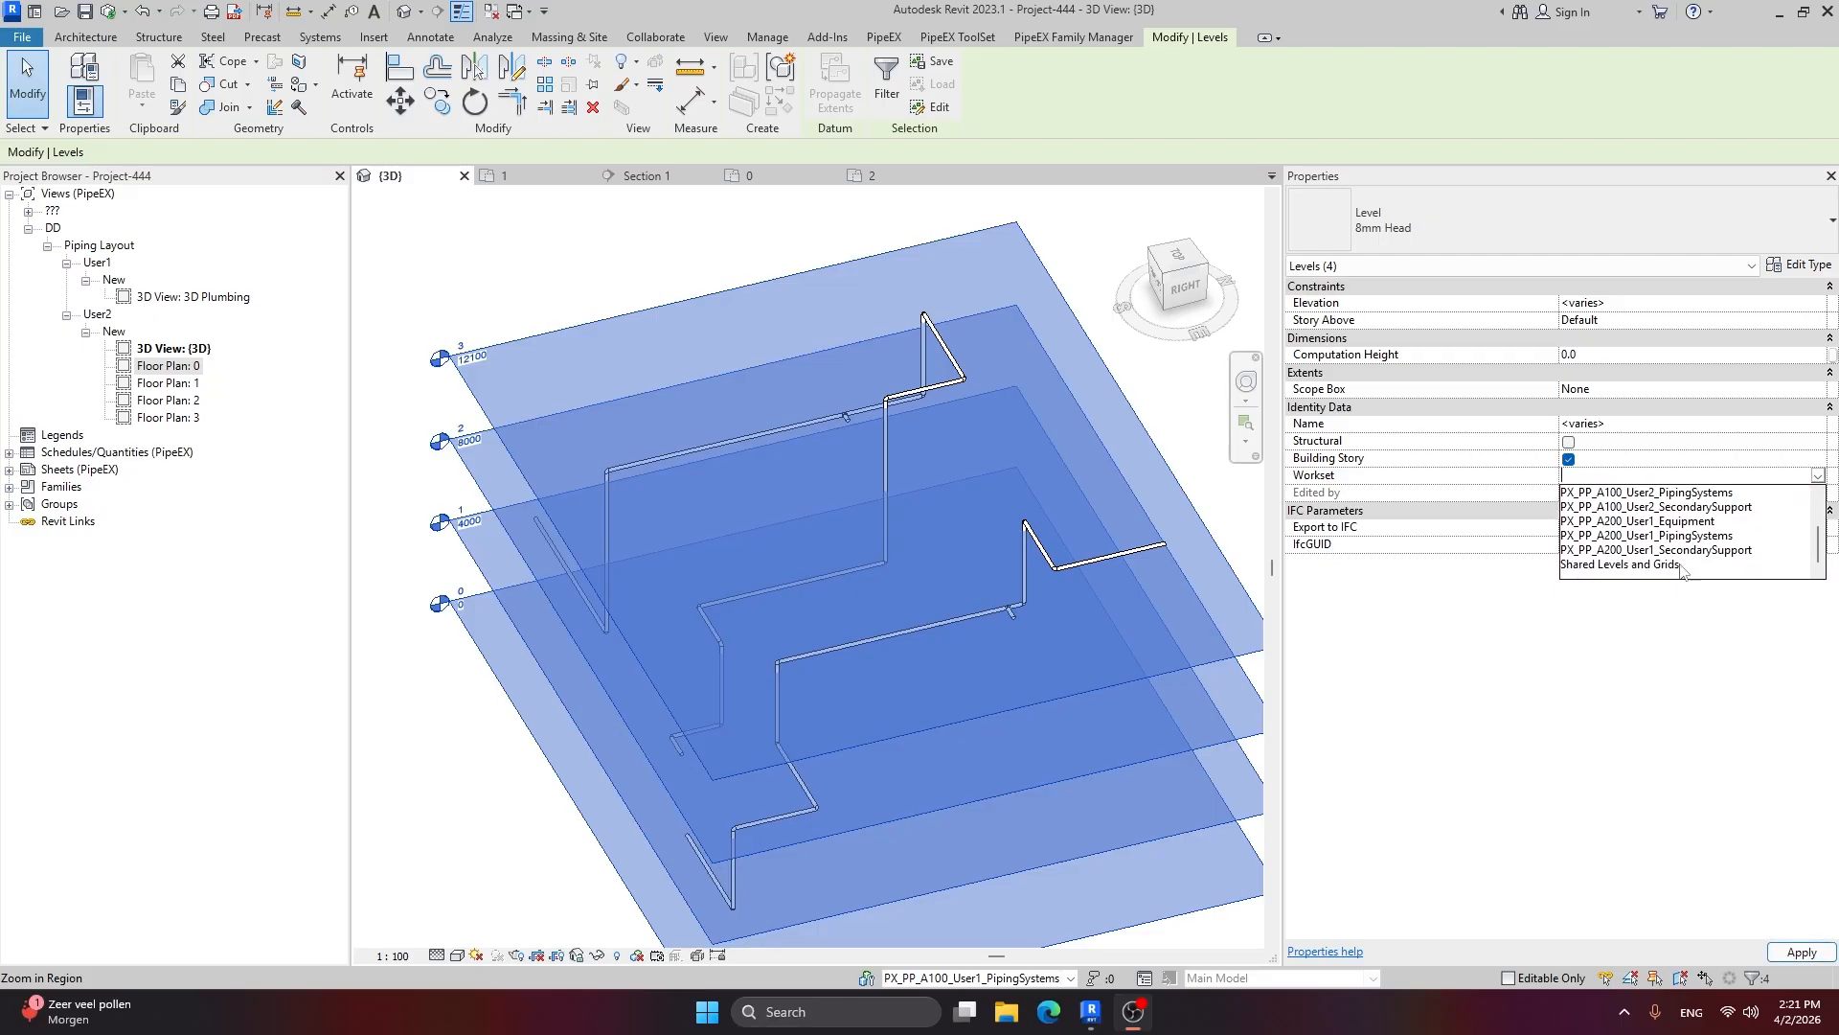
left_click(1682, 567)
left_click(1818, 956)
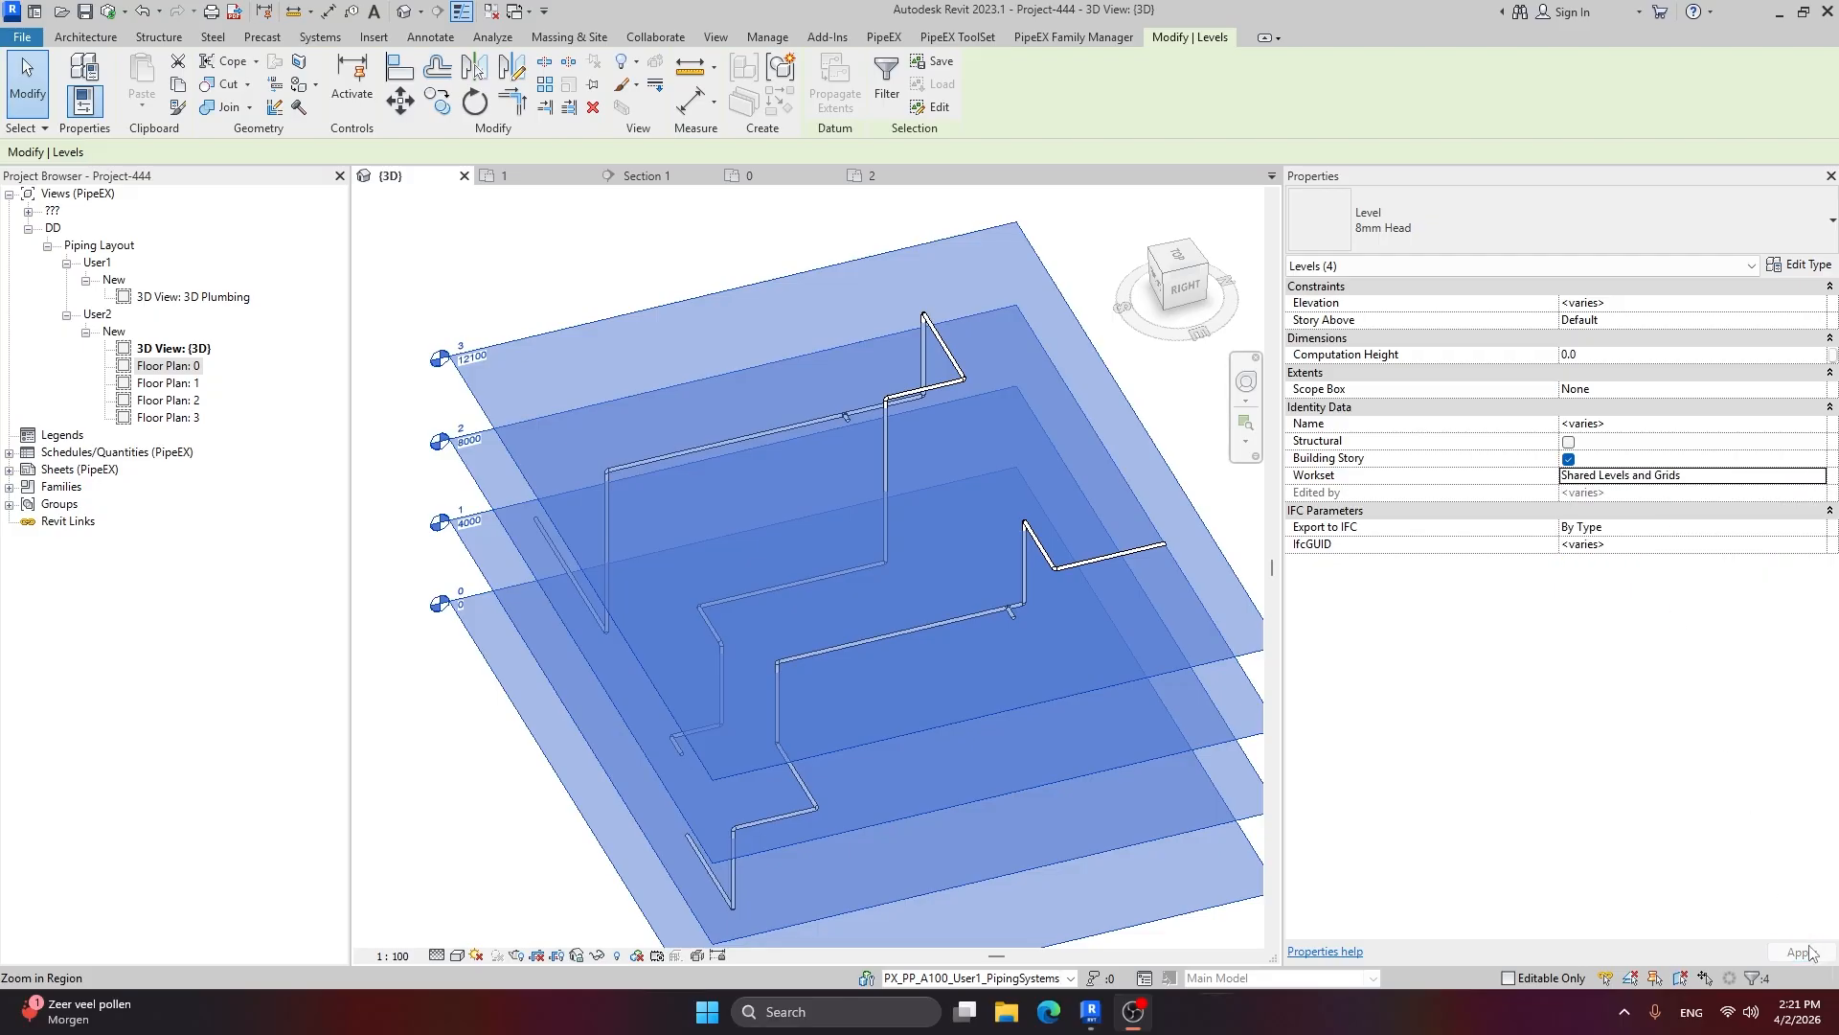
left_click(907, 515)
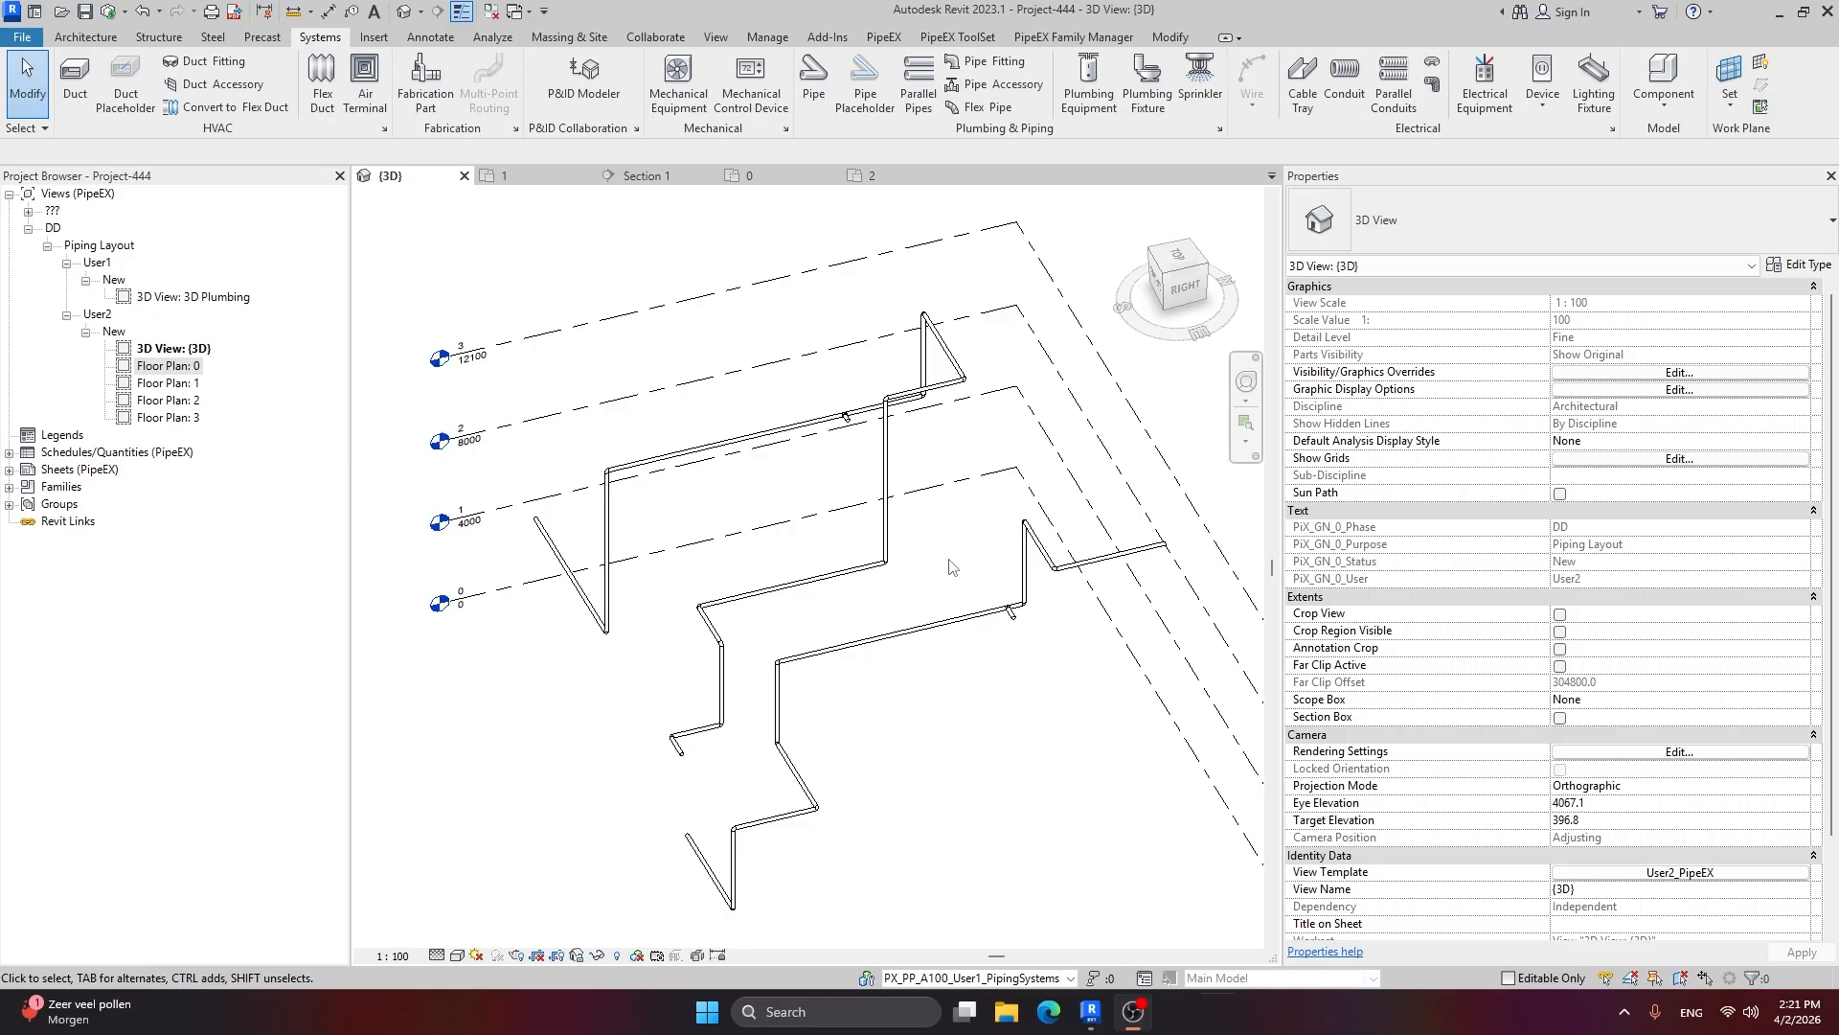
Step: Open the filter overrides of the User2_PipeEX view template assigned to the {3D} view
middle_click_drag(950, 565, 934, 536, "shift")
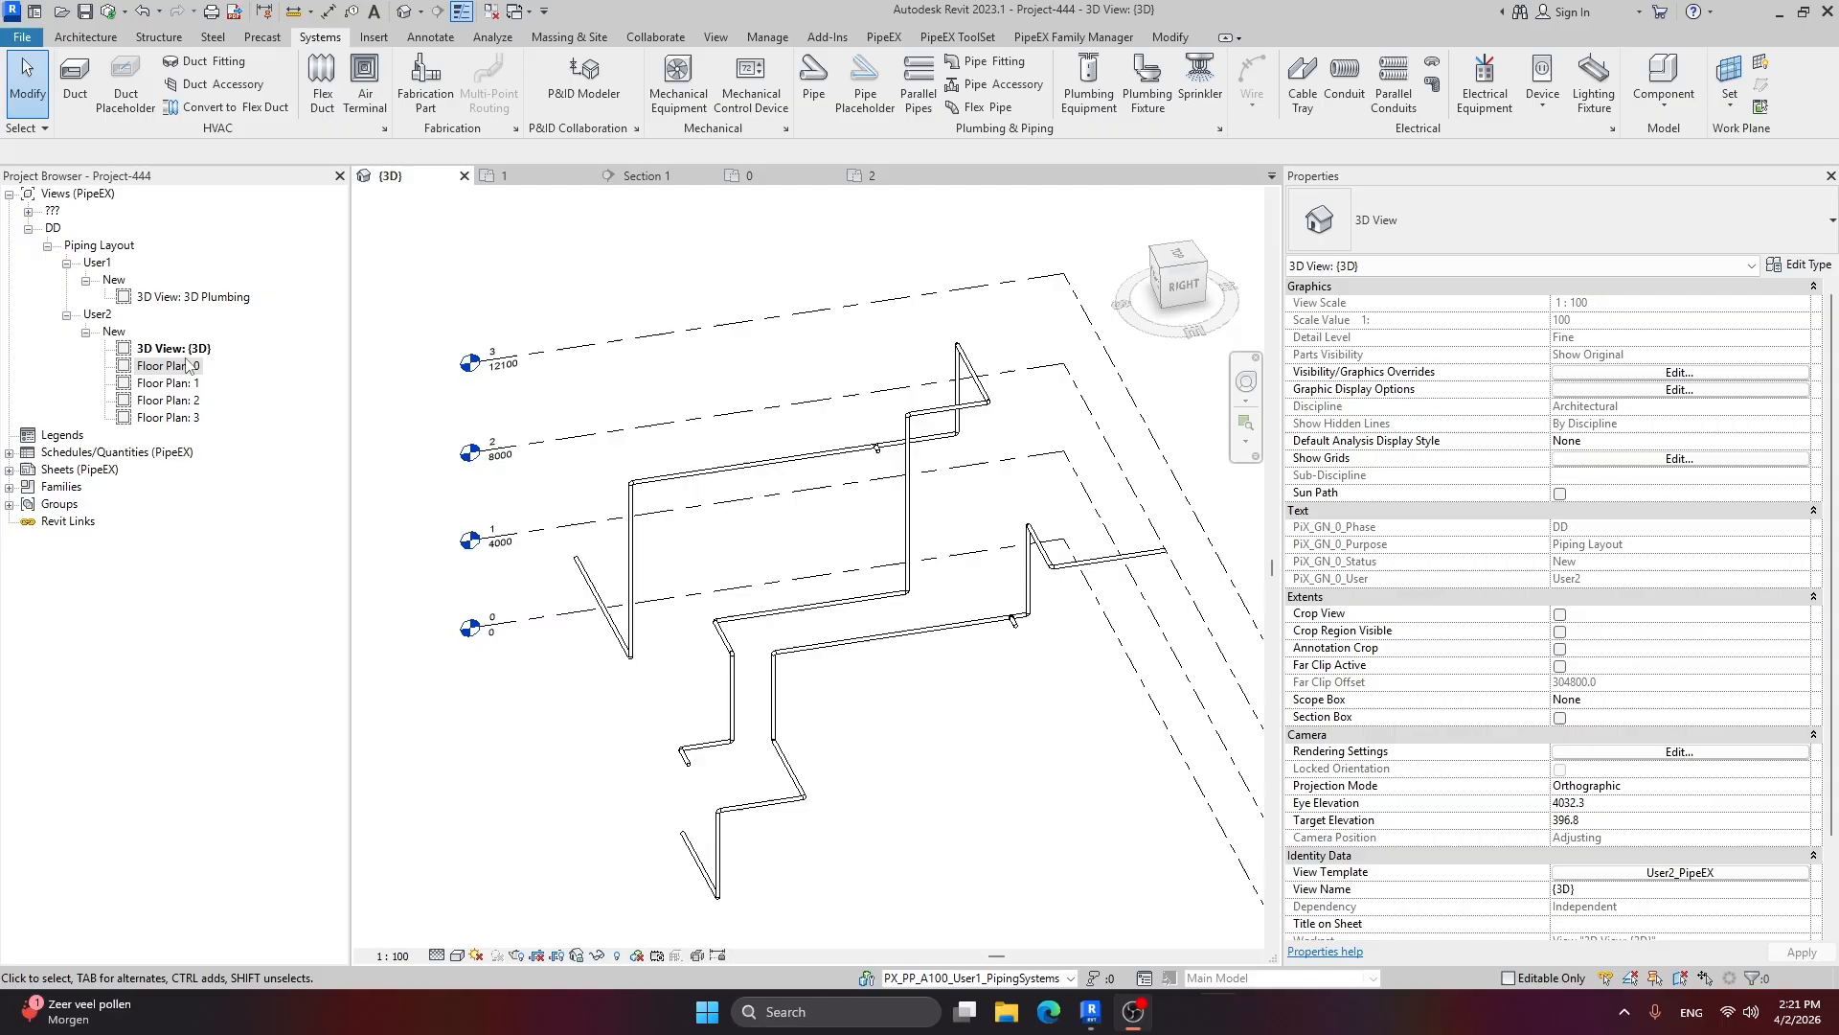
left_click(184, 350)
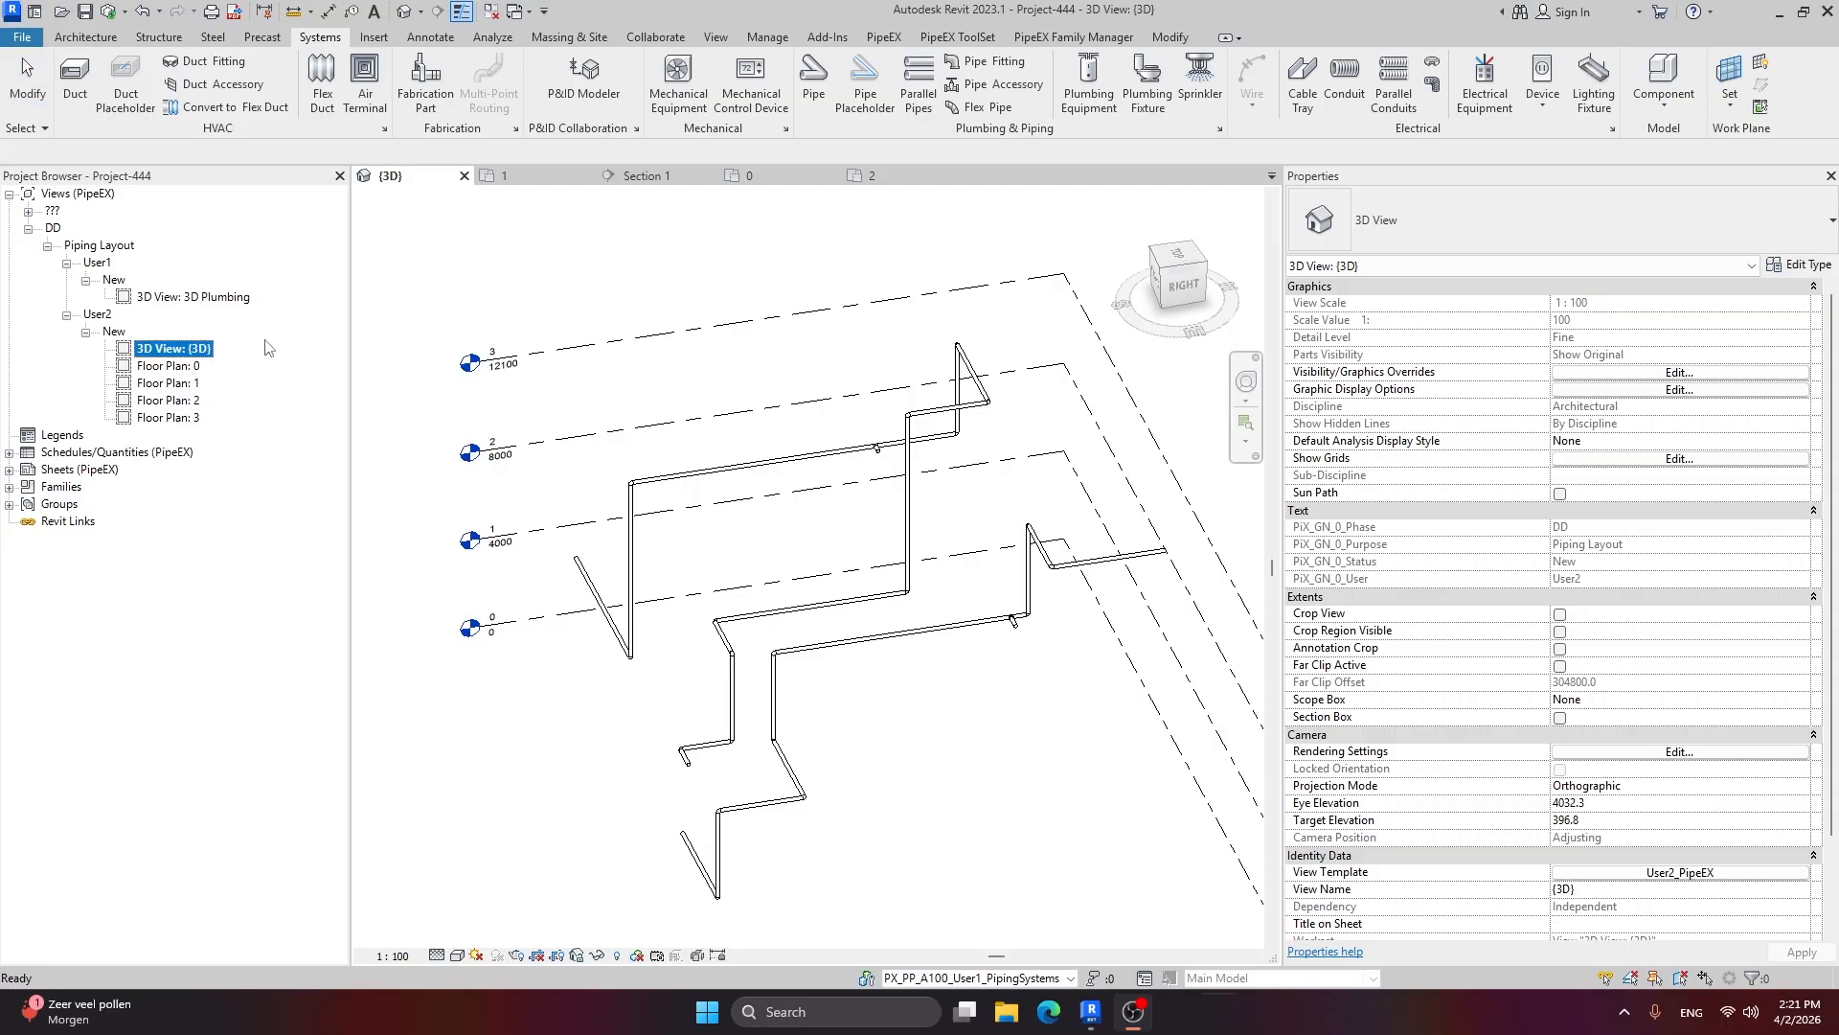
scroll(1602, 718, "down", 2)
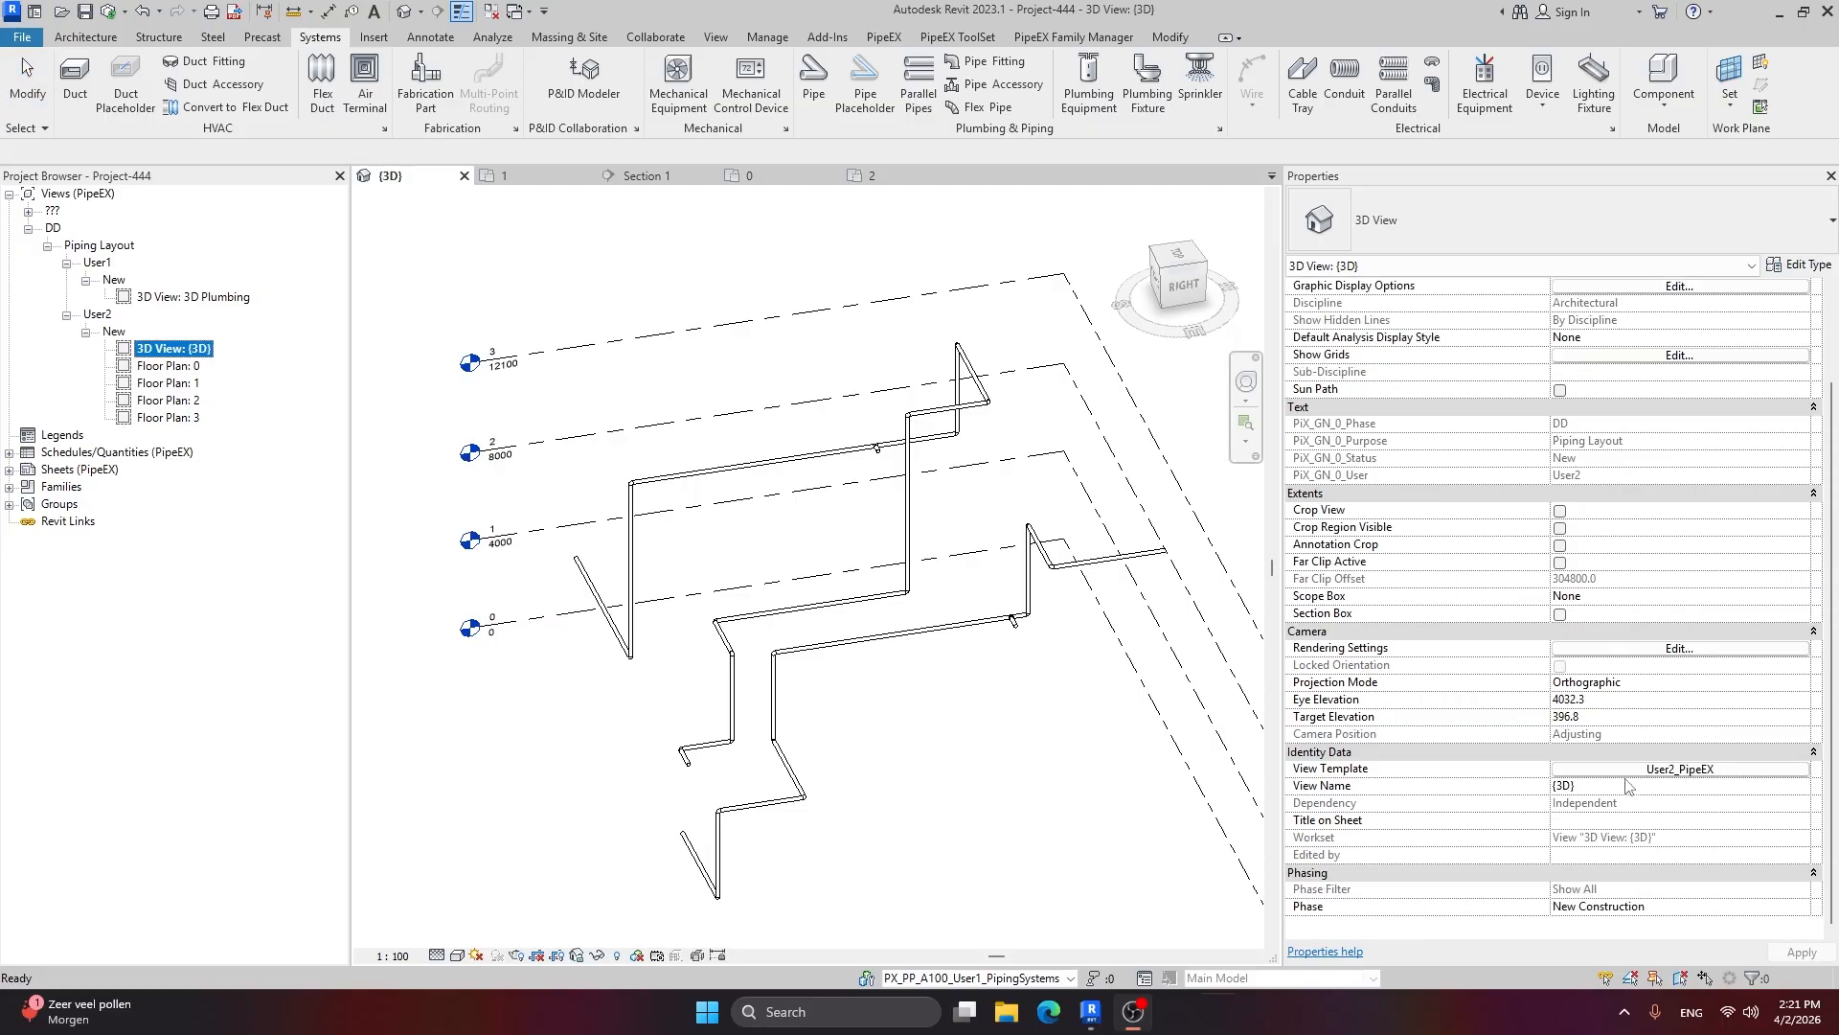
left_click(1646, 778)
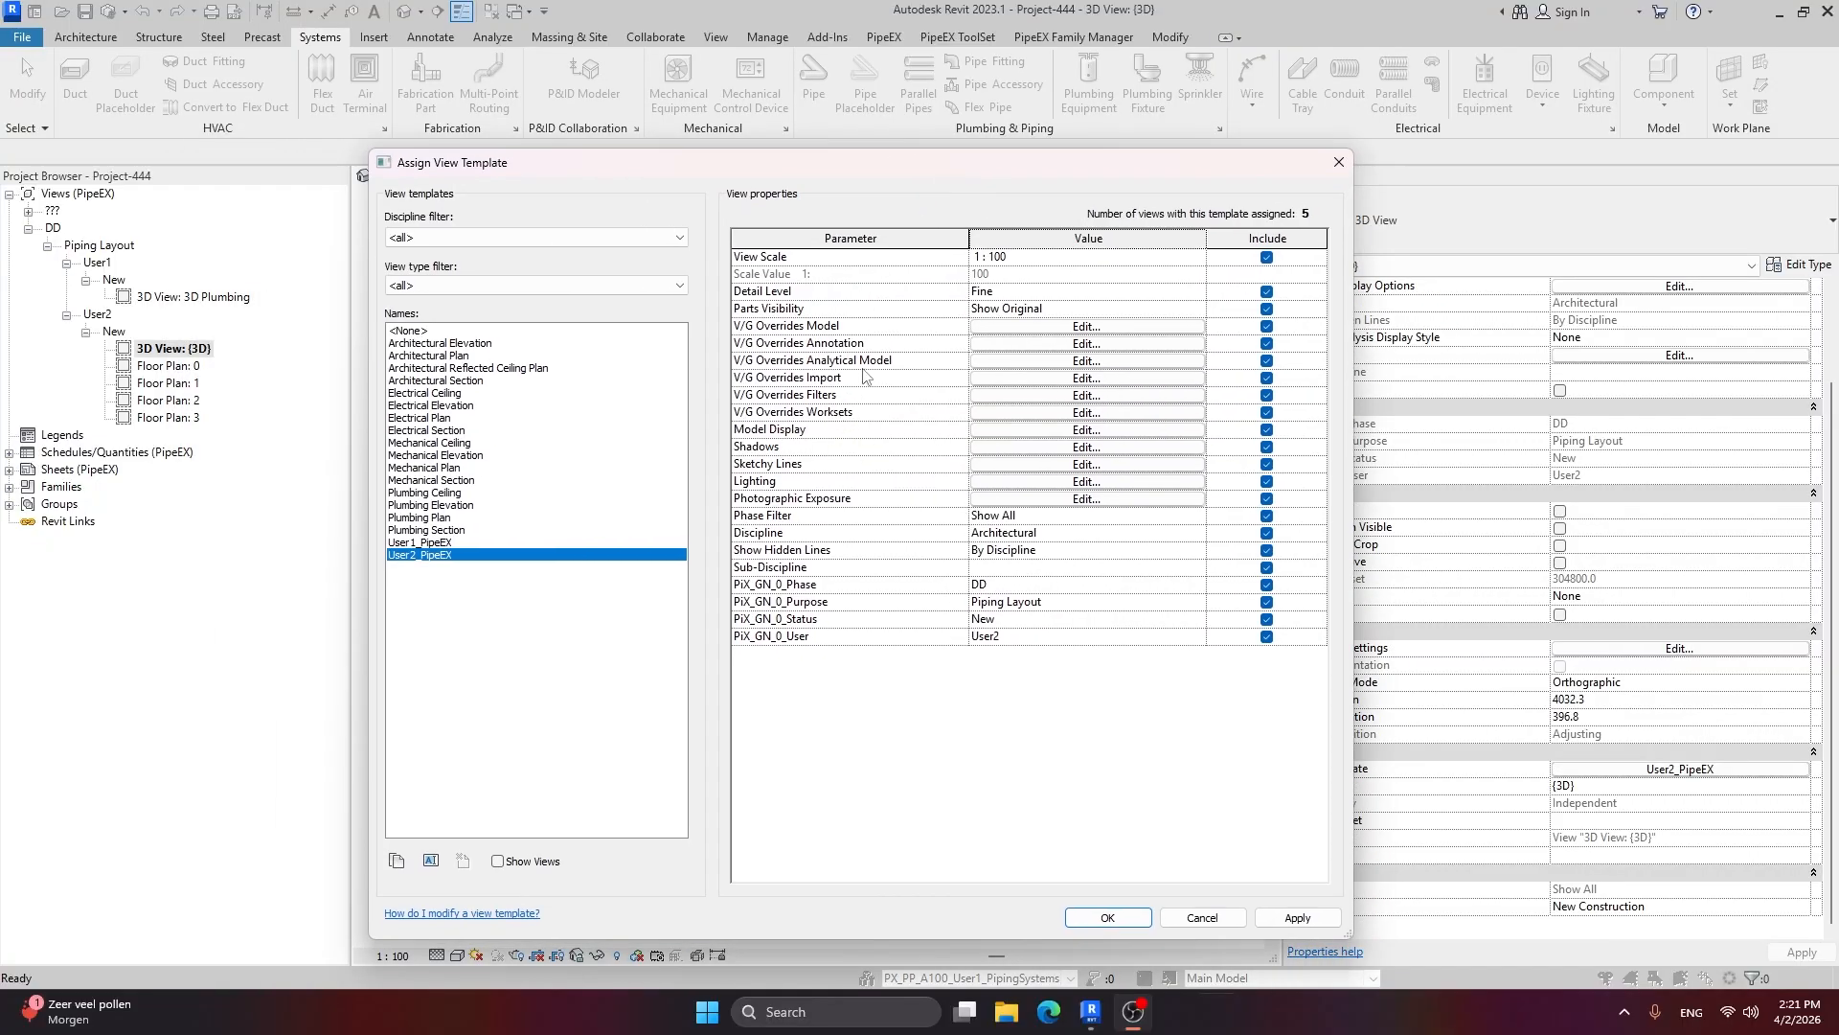
left_click(1086, 395)
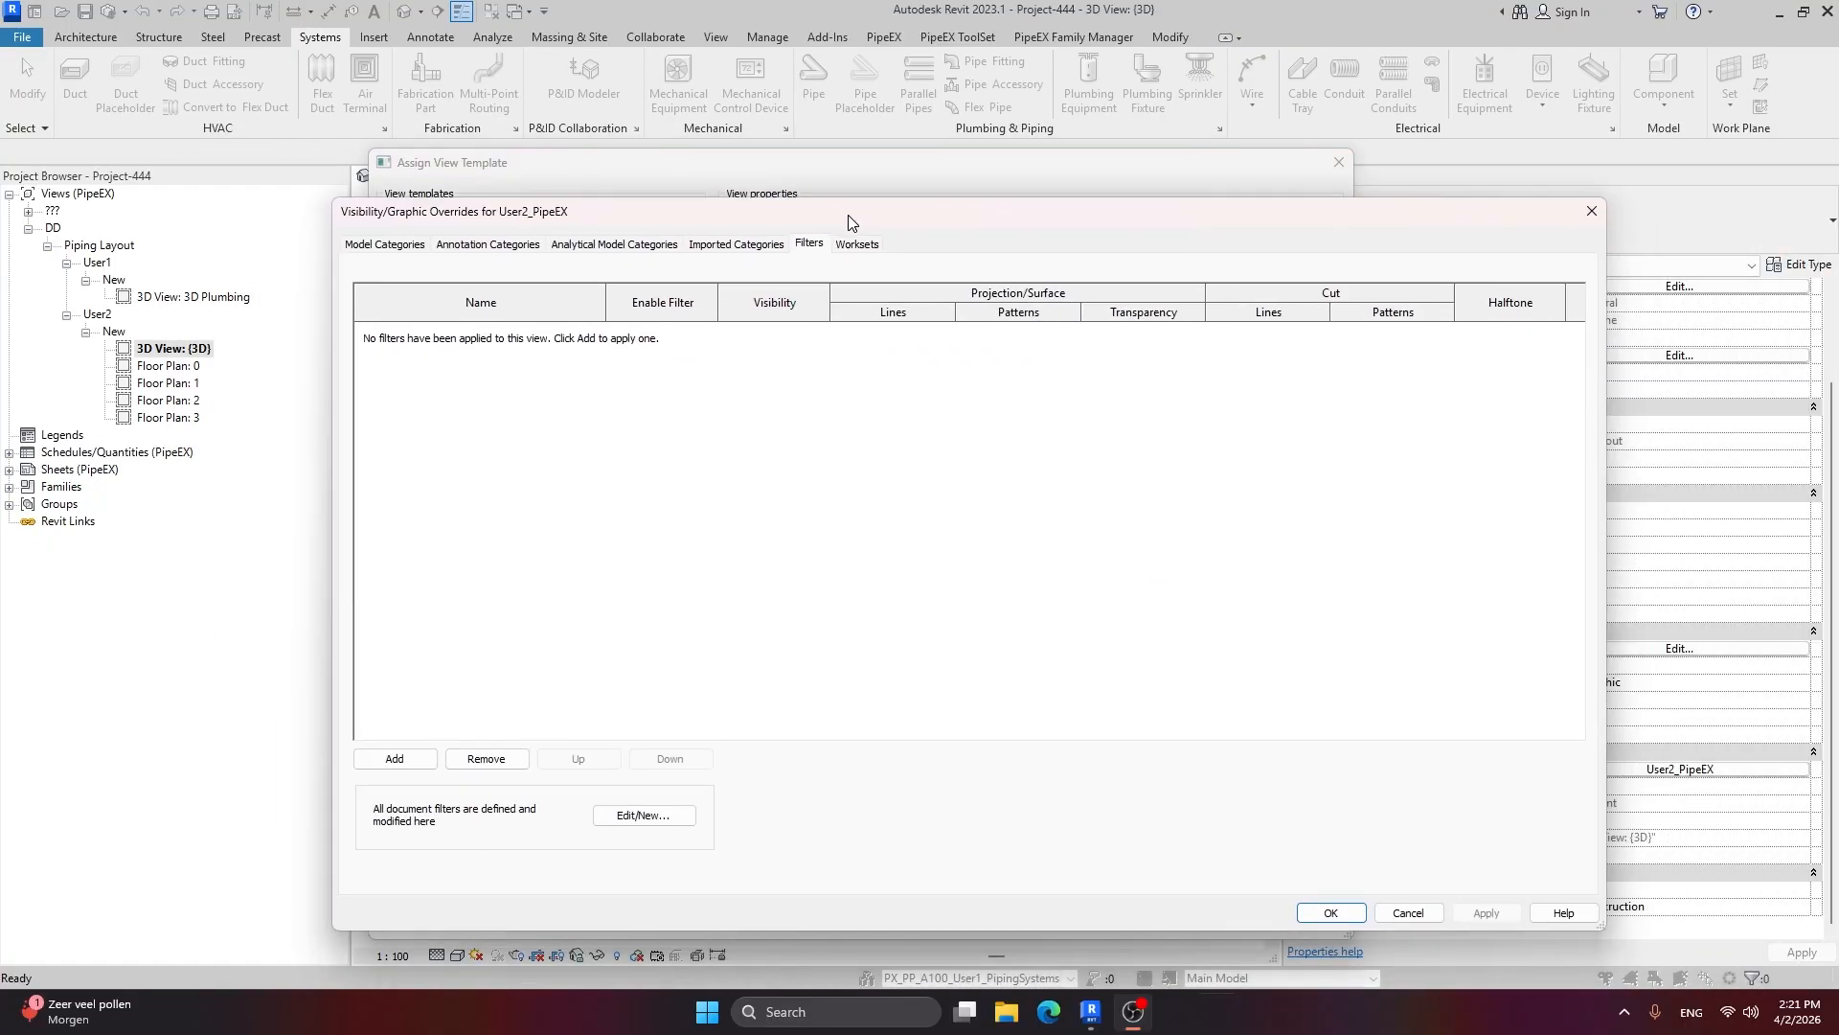
Step: Create a new rule-based view filter named AREA1 while adding filters to the template
left_click(394, 757)
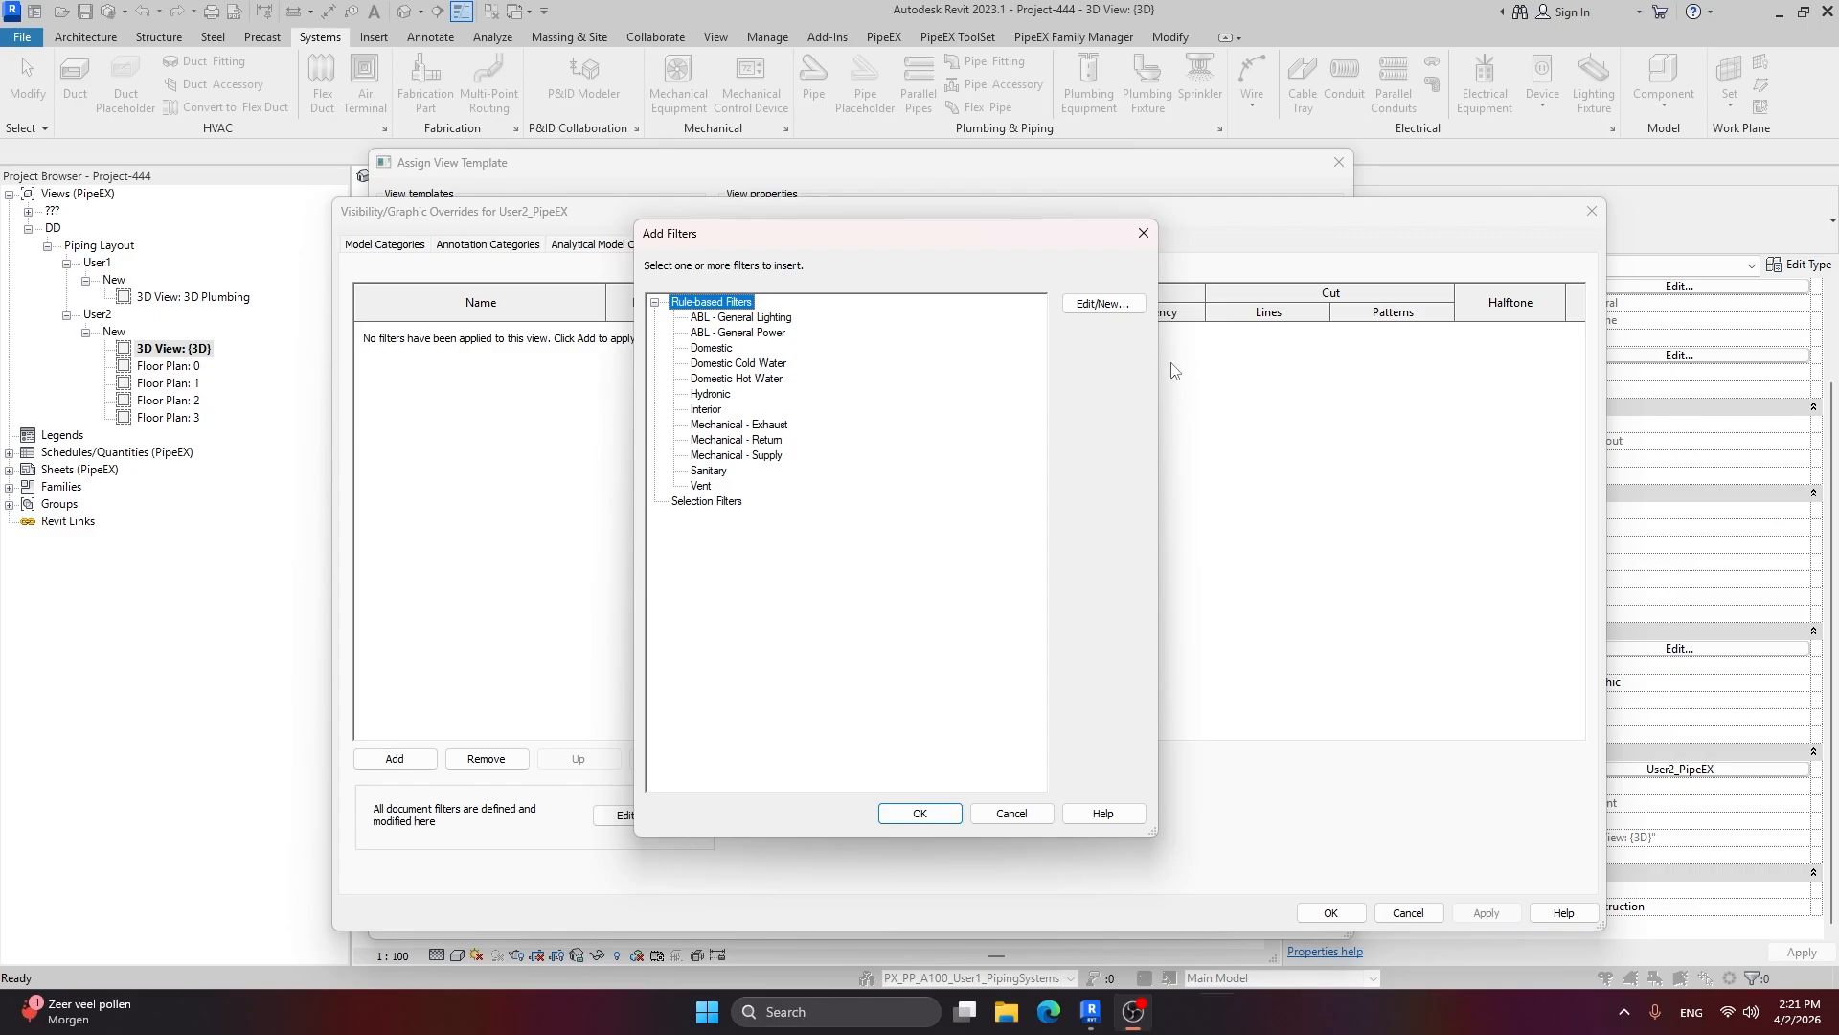
left_click(1125, 303)
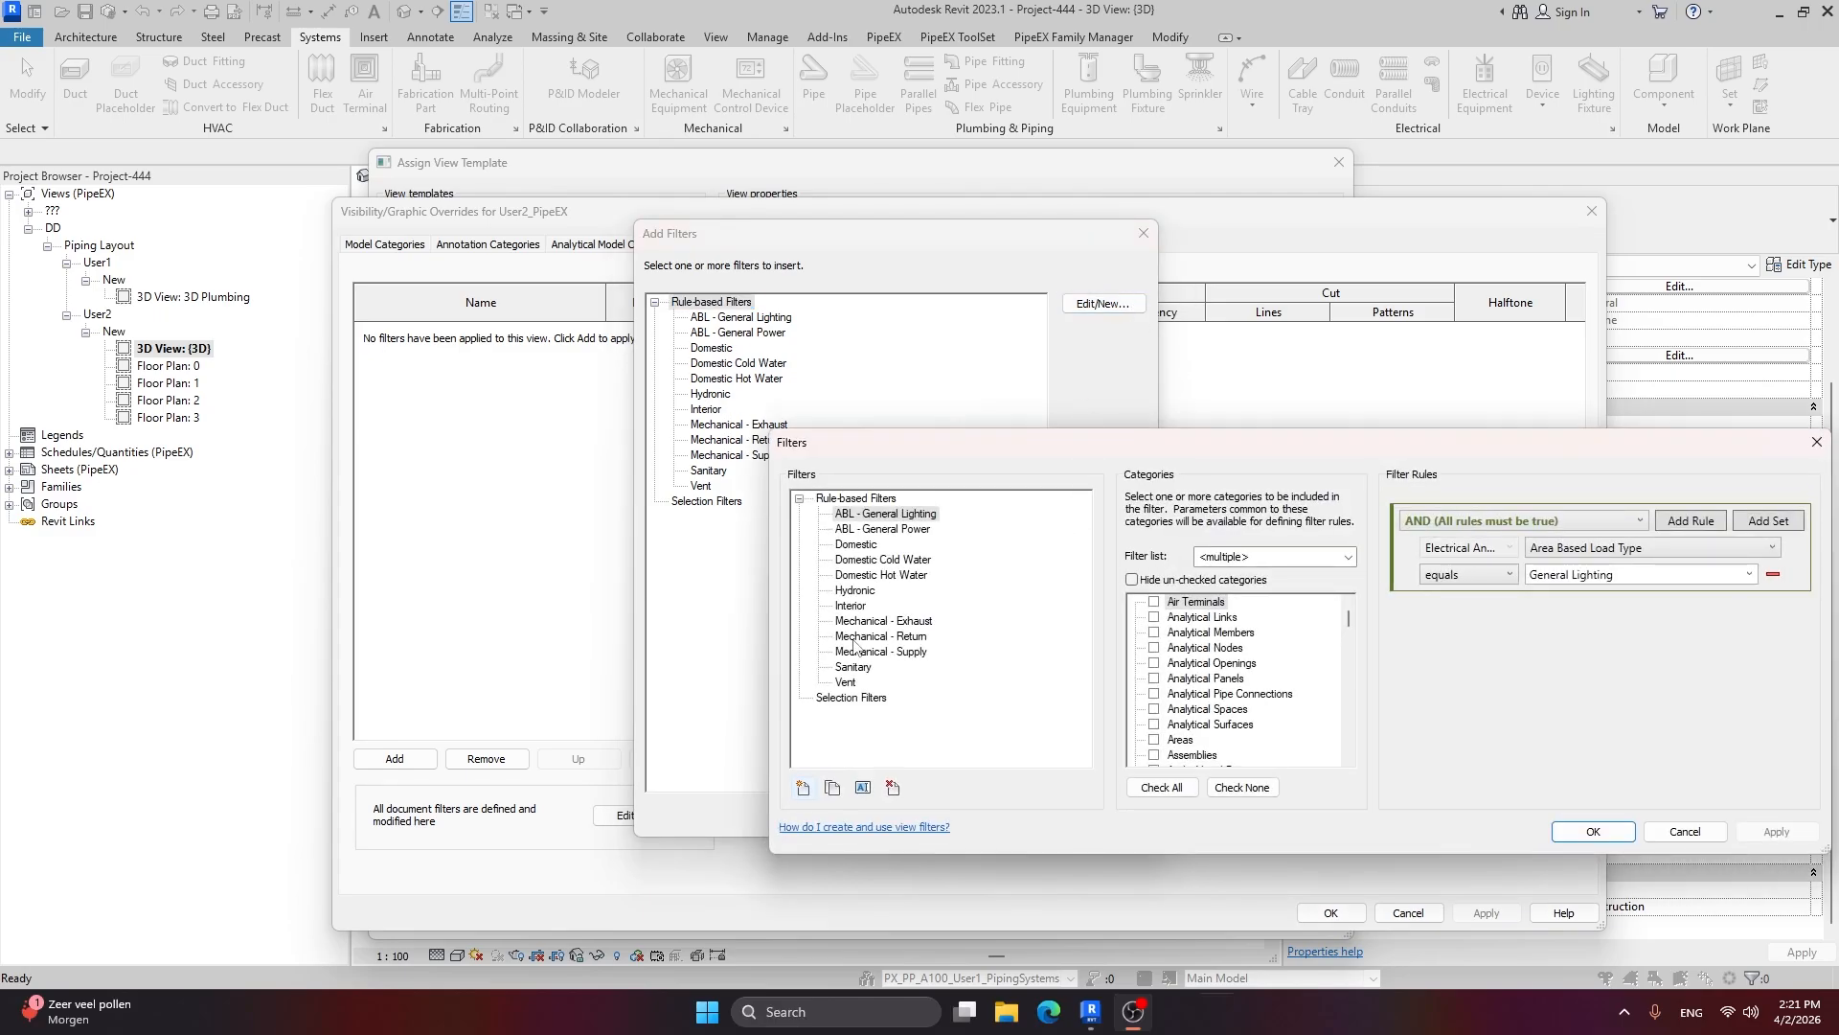
left_click(804, 787)
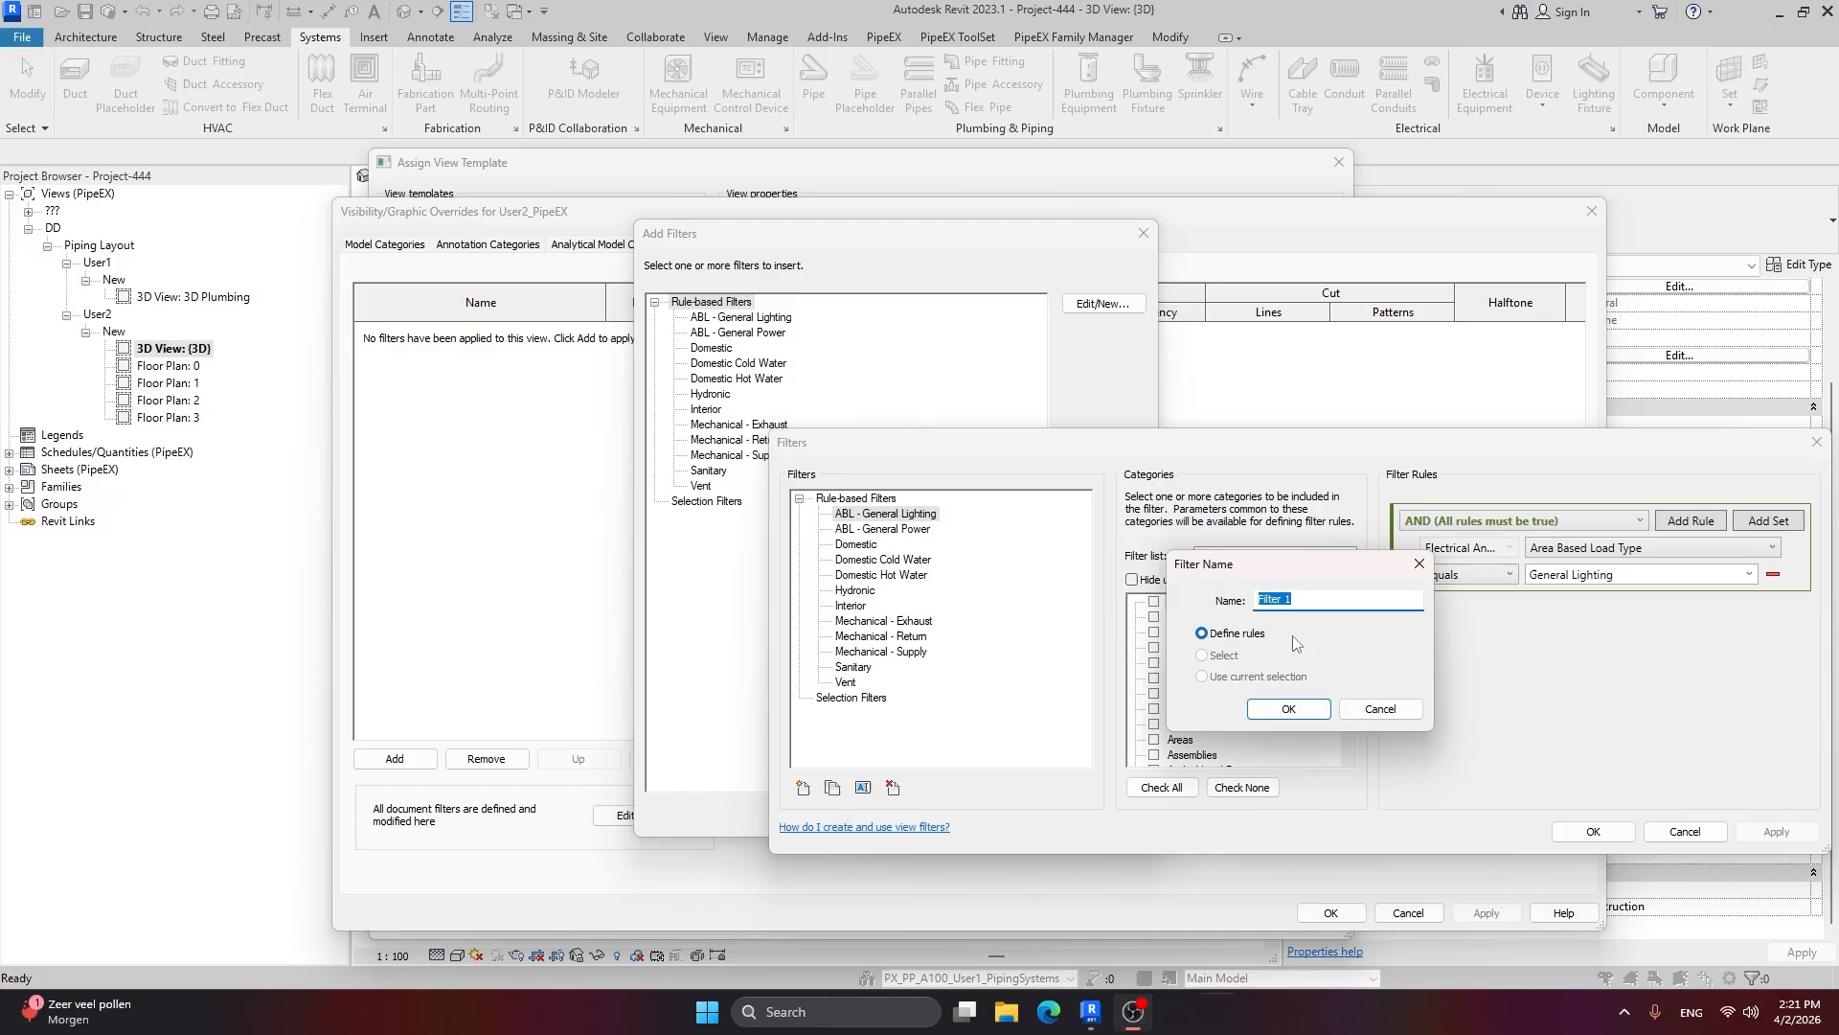
type("AREA1")
left_click(1288, 708)
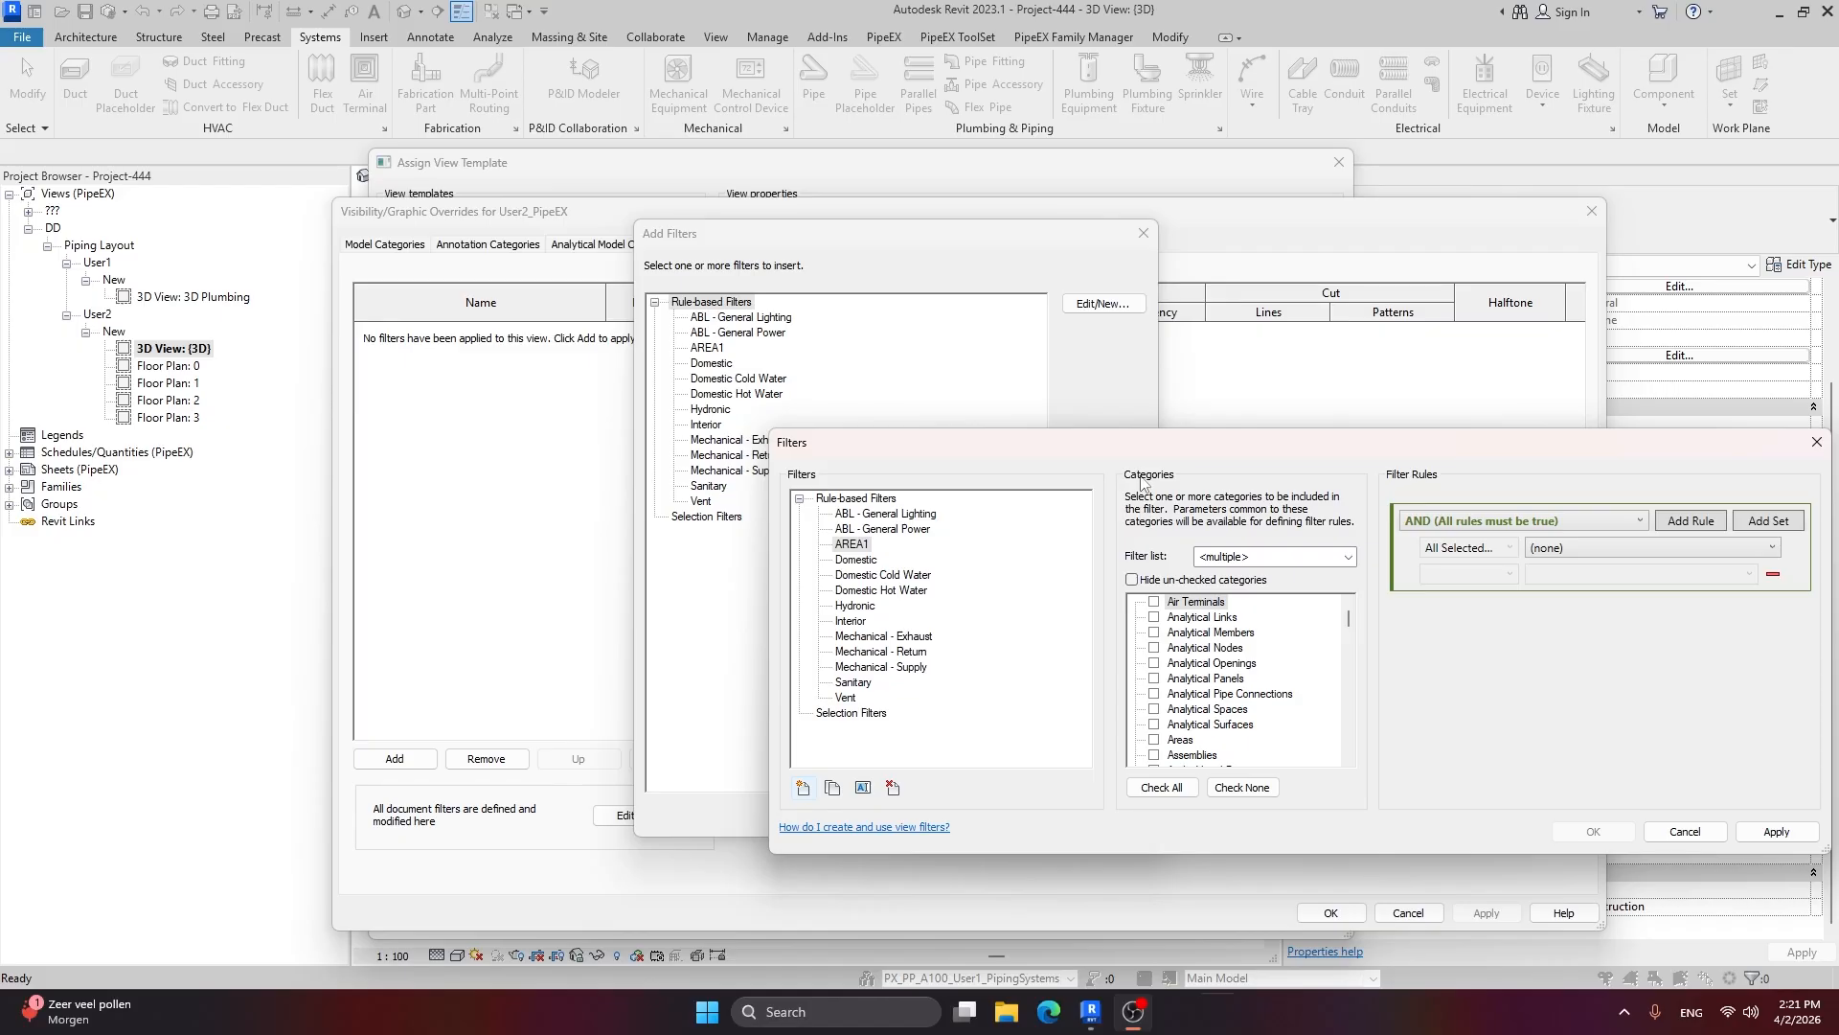
Step: Include the Generic Models and Mechanical Equipment categories in the AREA1 filter
scroll(1274, 668, "down", 7)
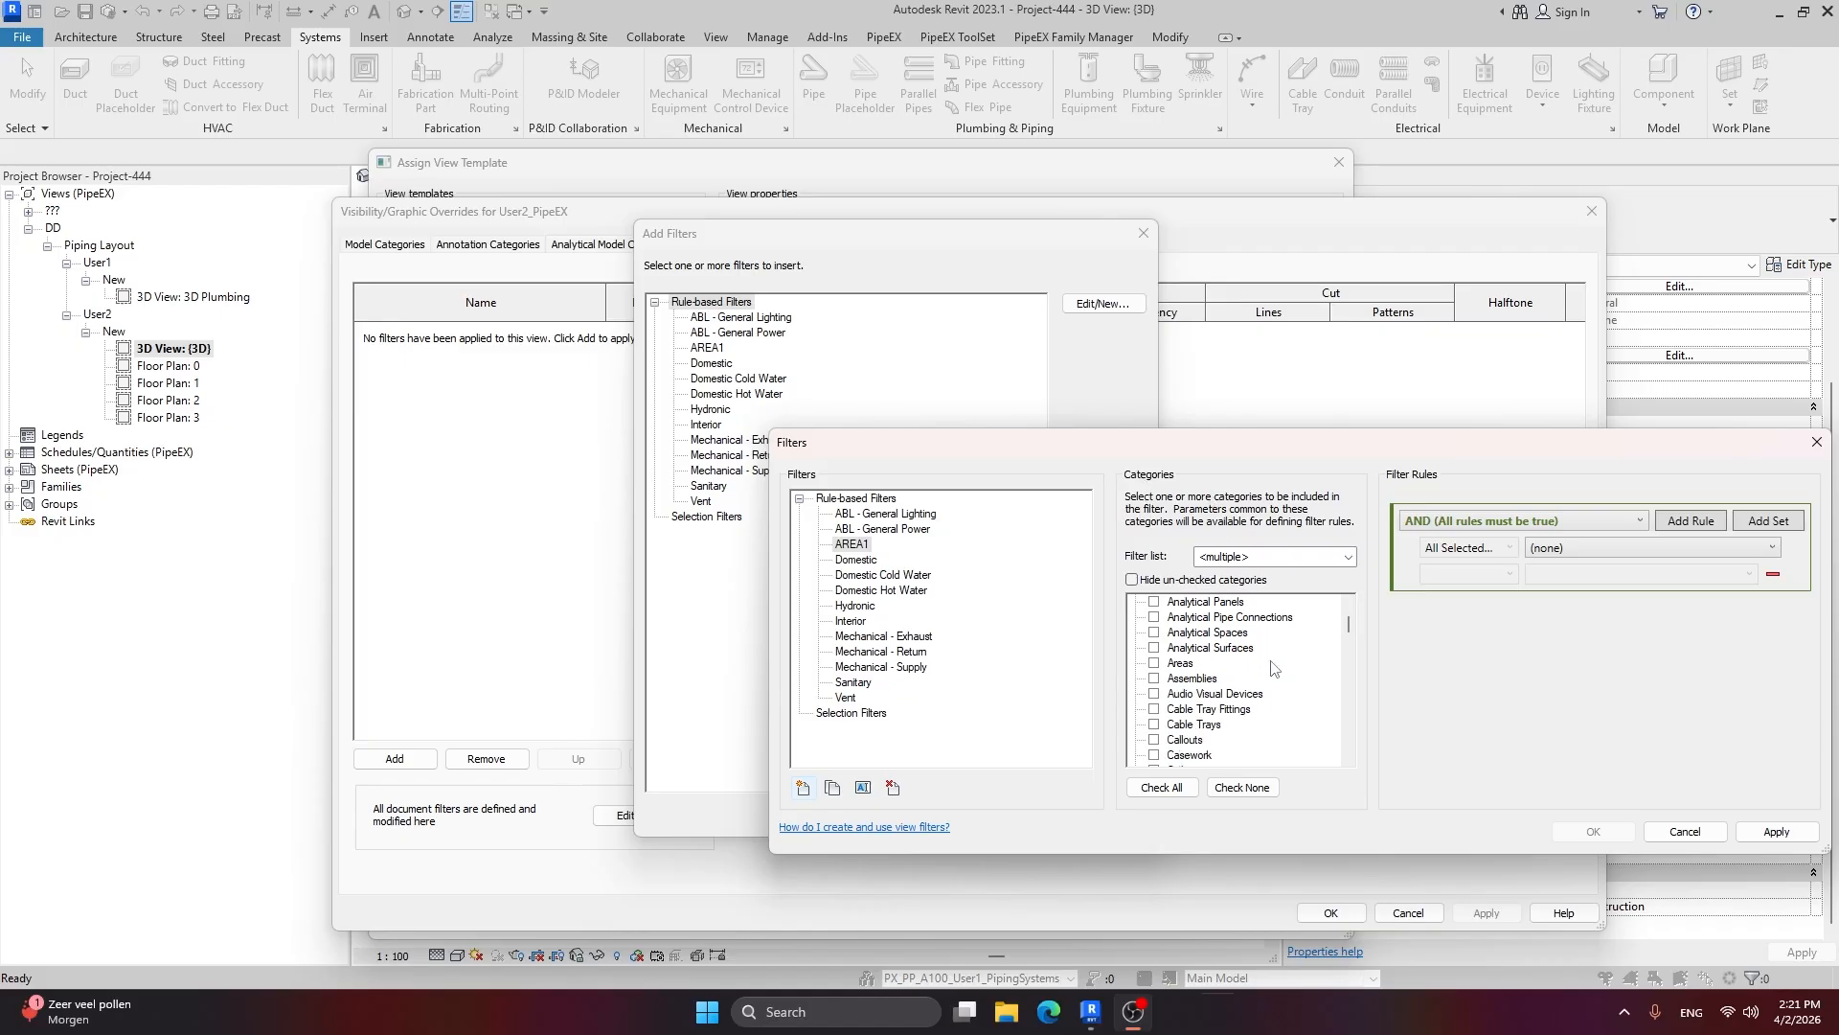
scroll(1271, 668, "down", 5)
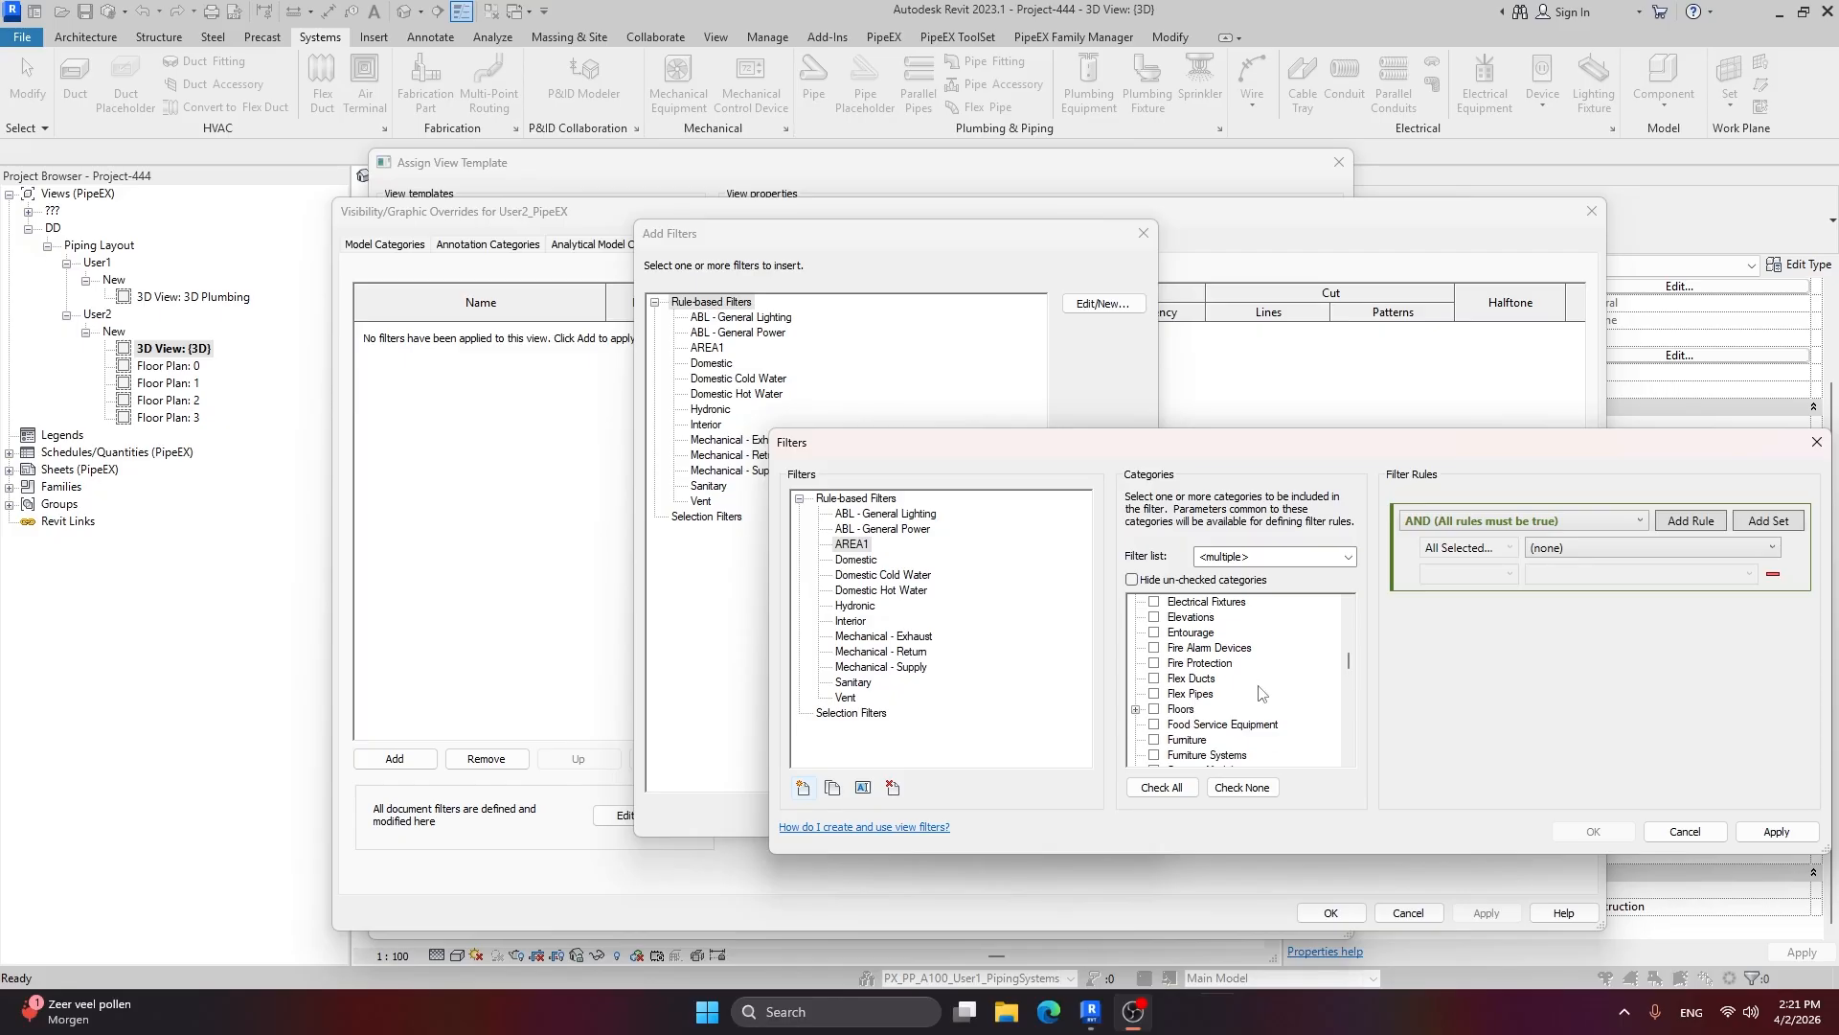
scroll(1236, 704, "down", 1)
left_click(1155, 741)
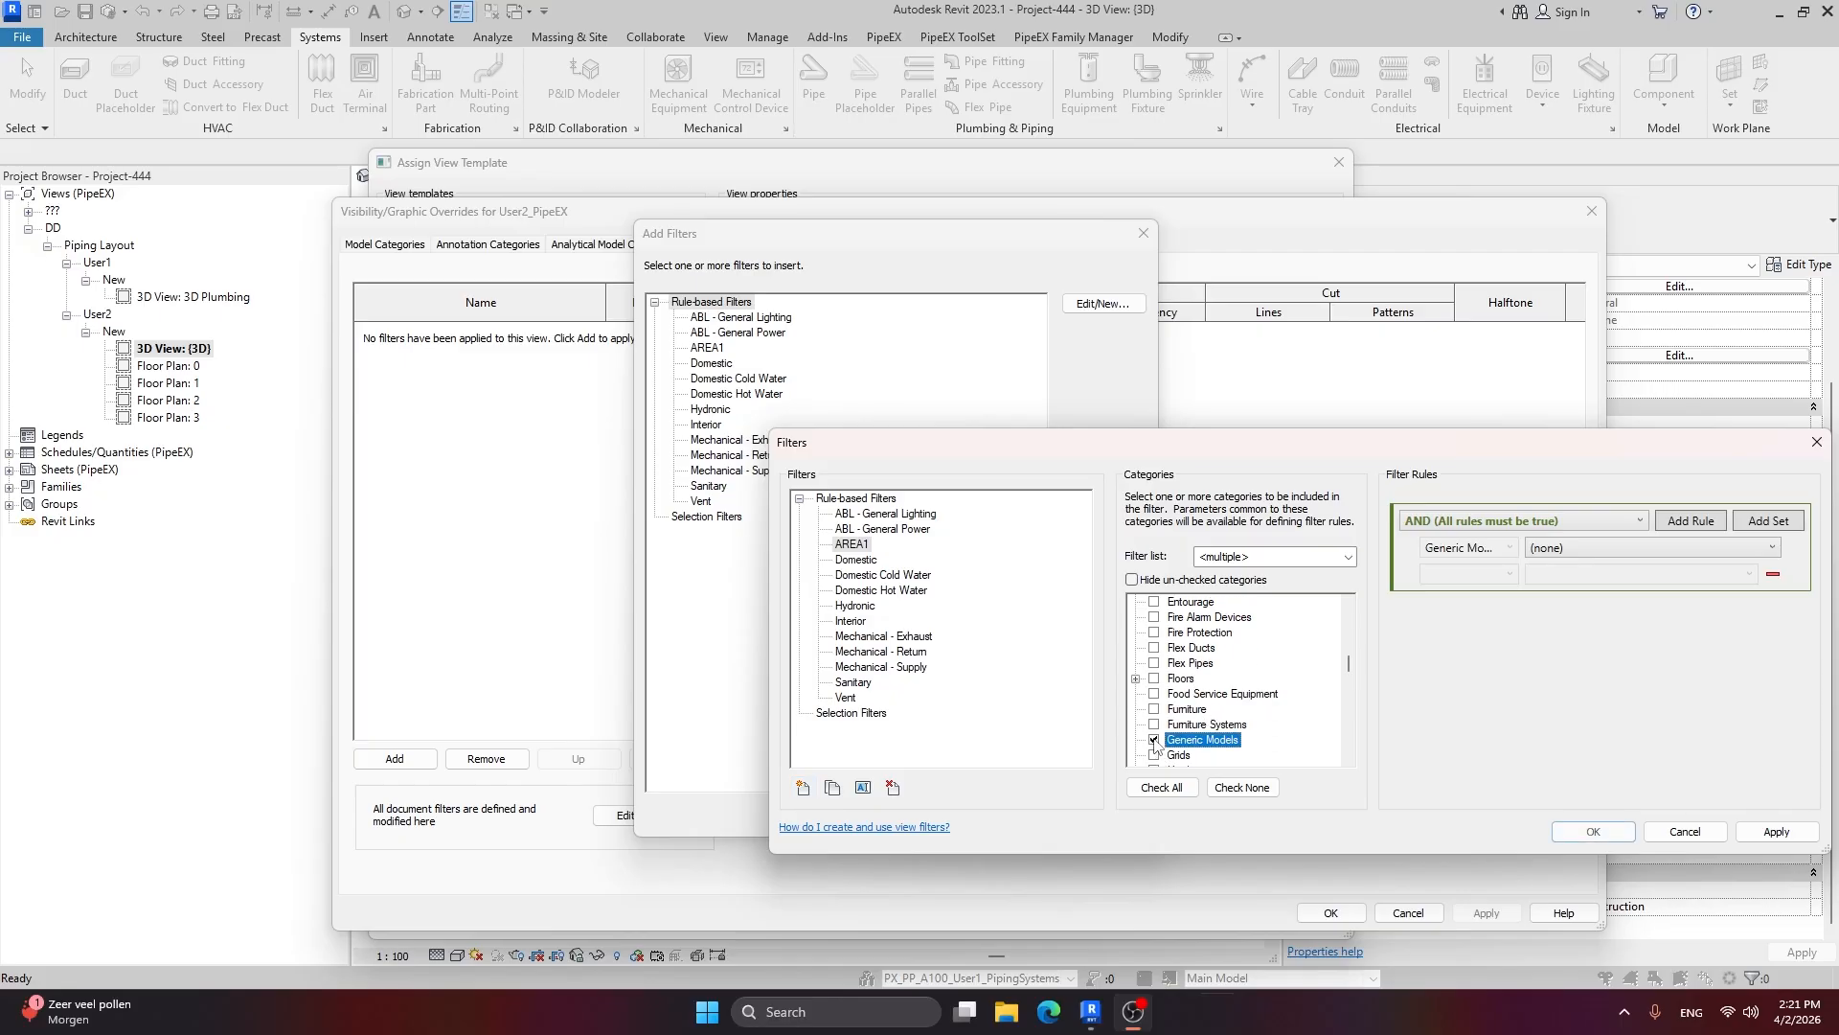
scroll(1258, 709, "down", 2)
scroll(1207, 723, "down", 5)
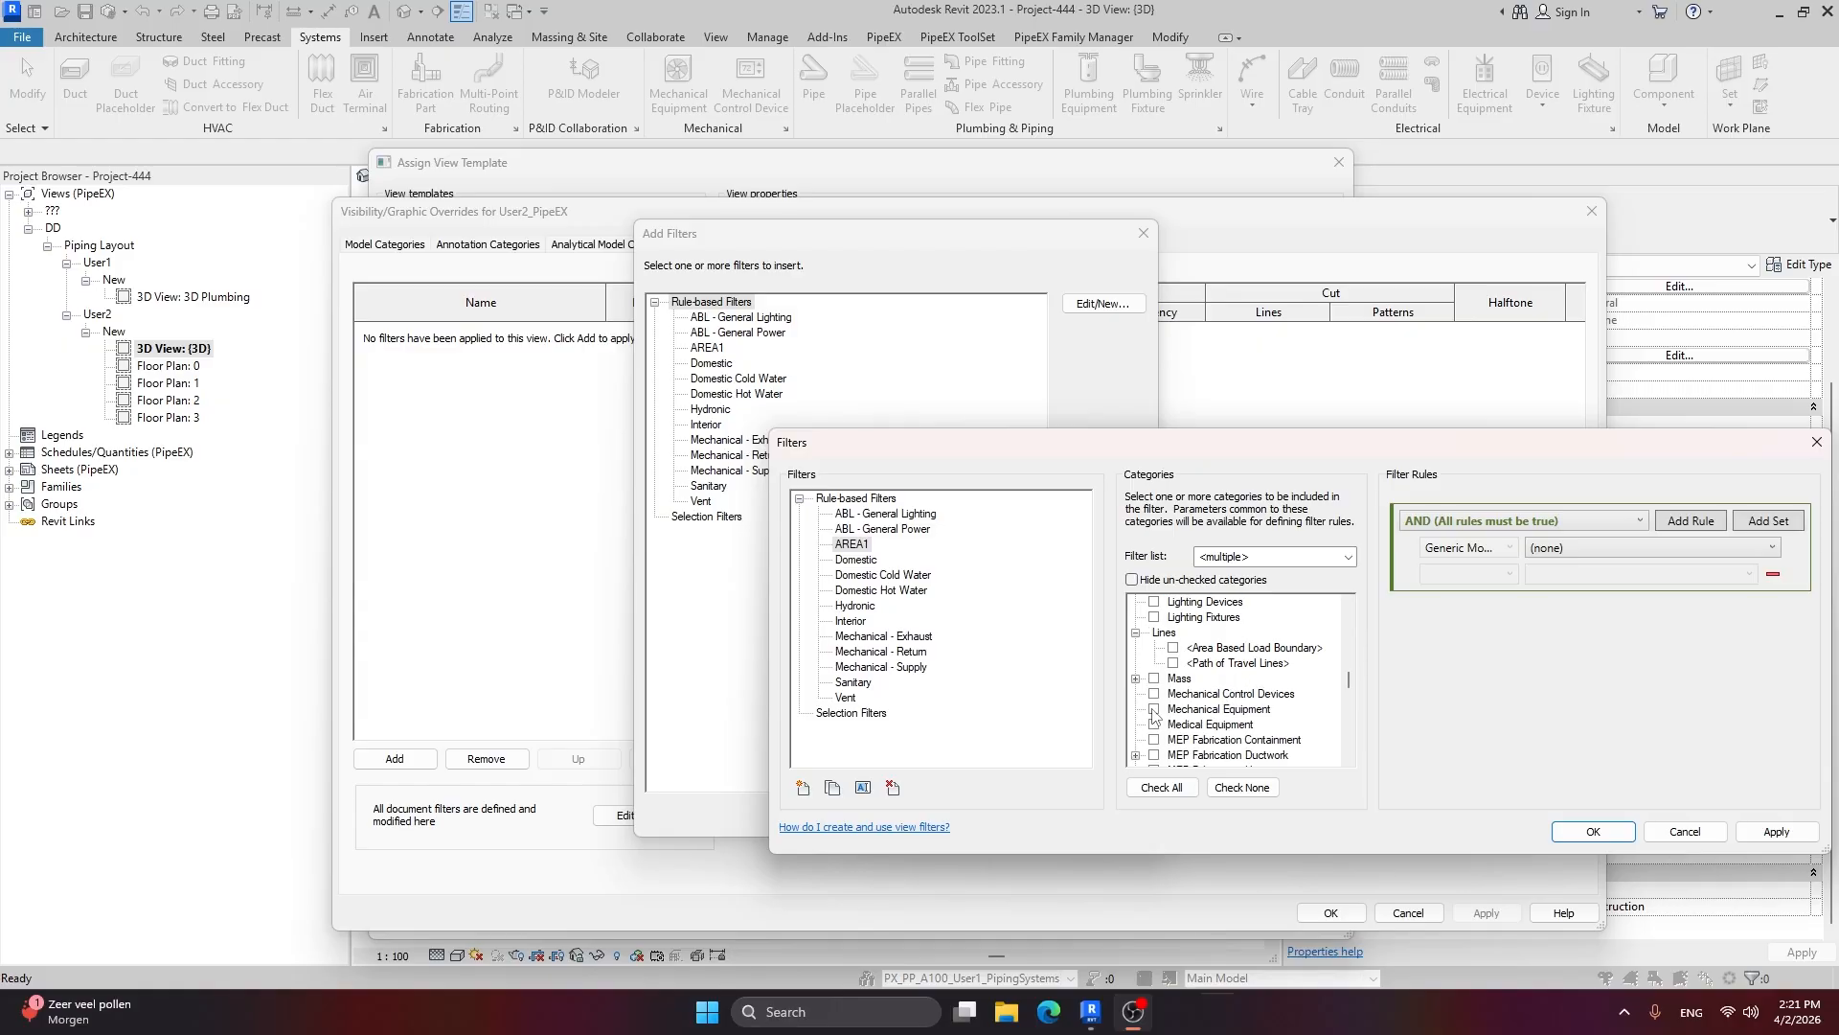
left_click(1154, 710)
Step: Add the Pipes, Pipe Fittings and Pipe Accessories categories to the AREA1 filter
scroll(1246, 690, "down", 7)
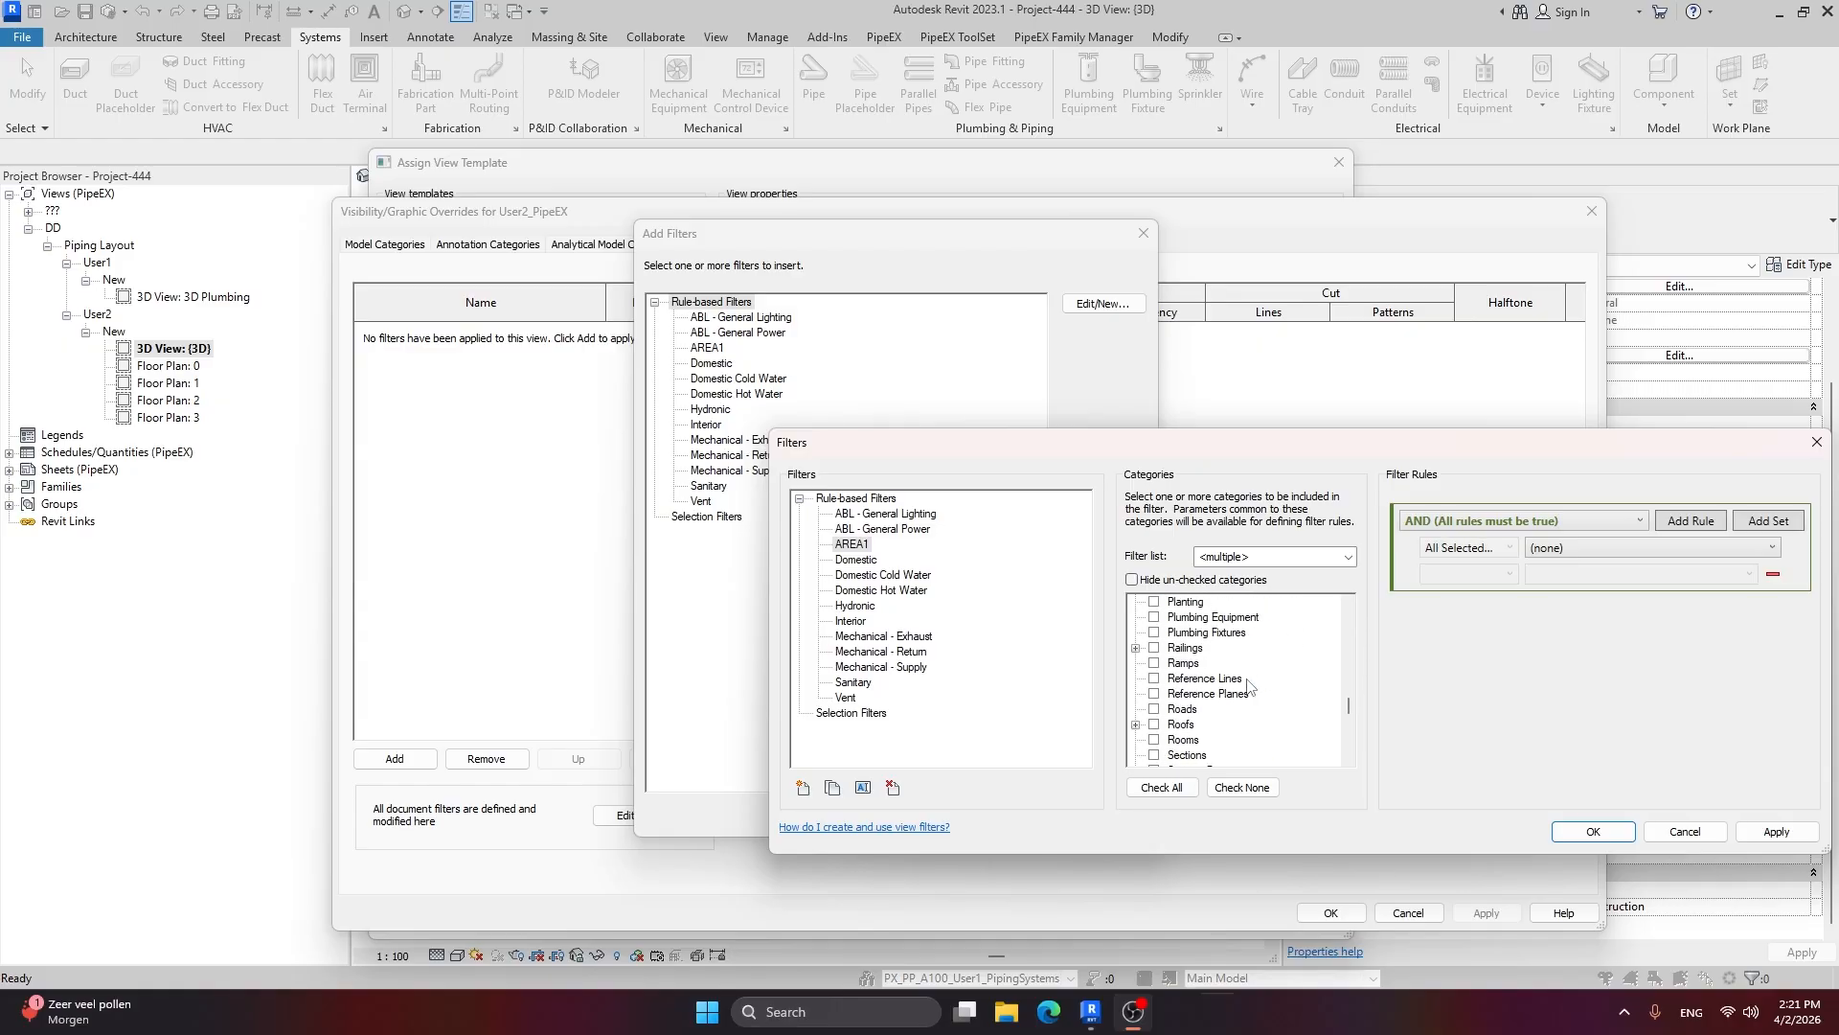
scroll(1245, 685, "down", 6)
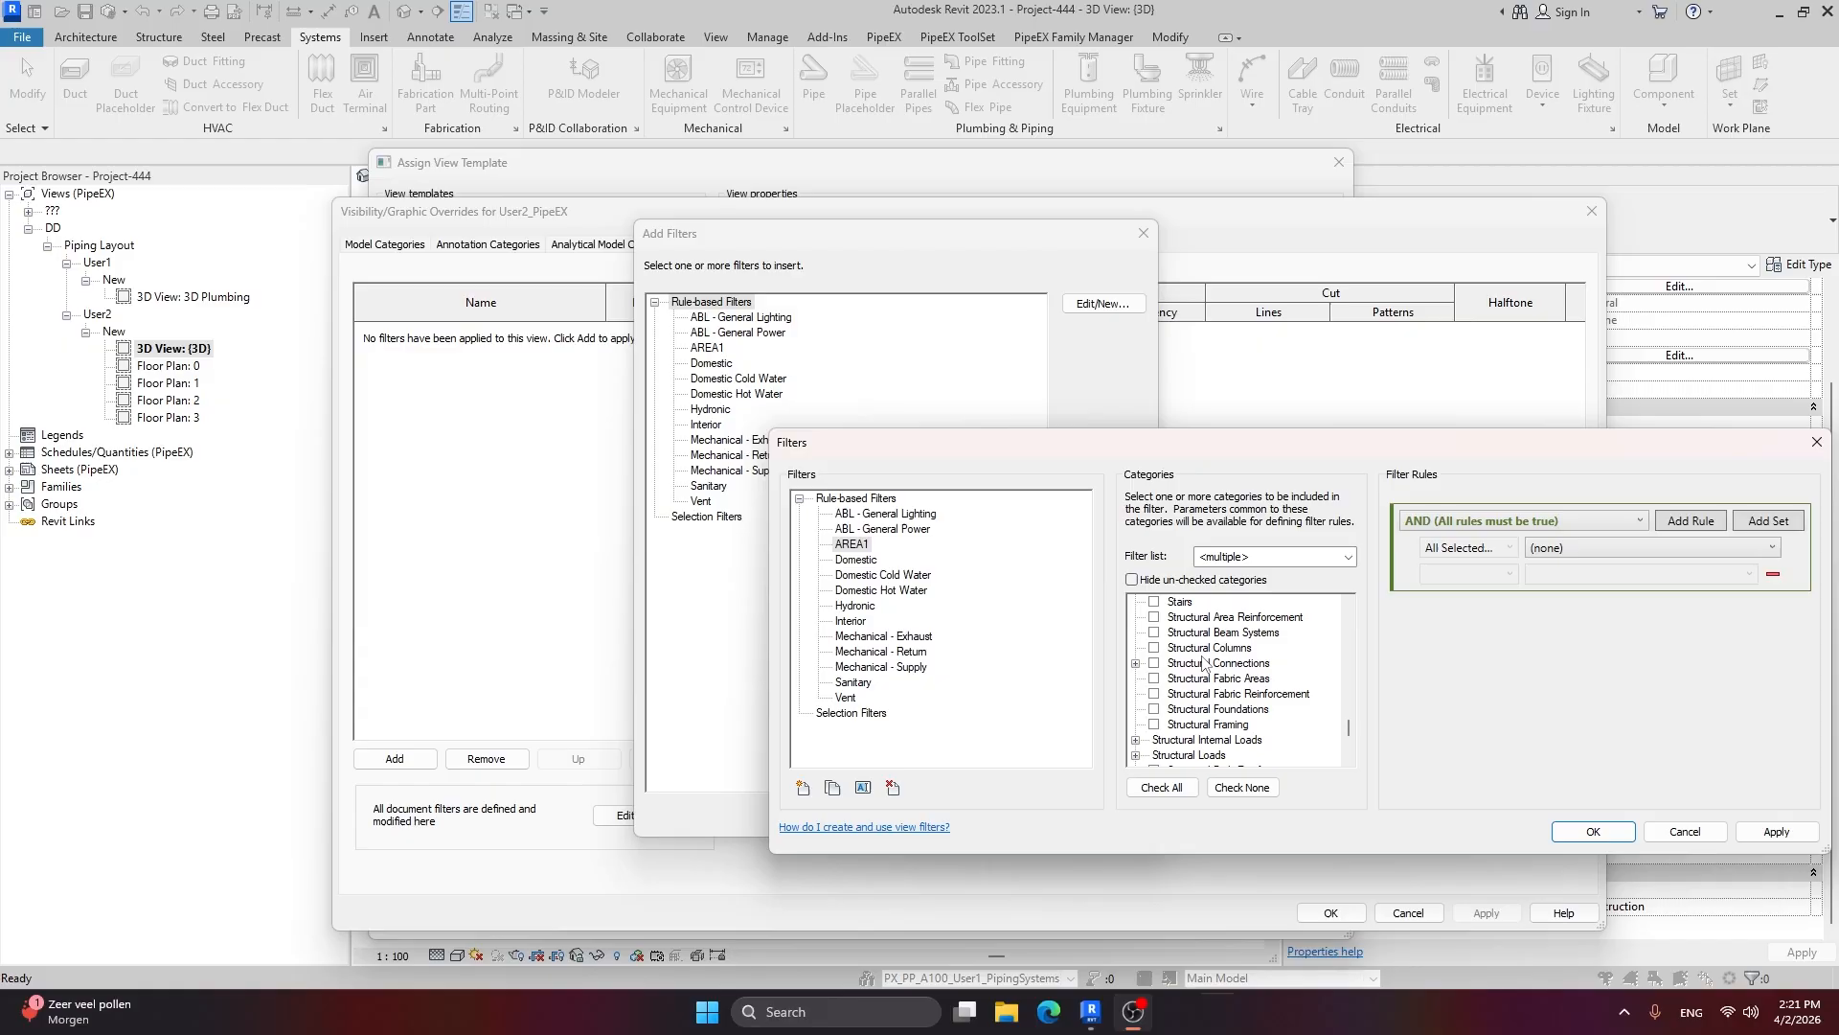
scroll(1205, 664, "down", 5)
scroll(1217, 669, "up", 5)
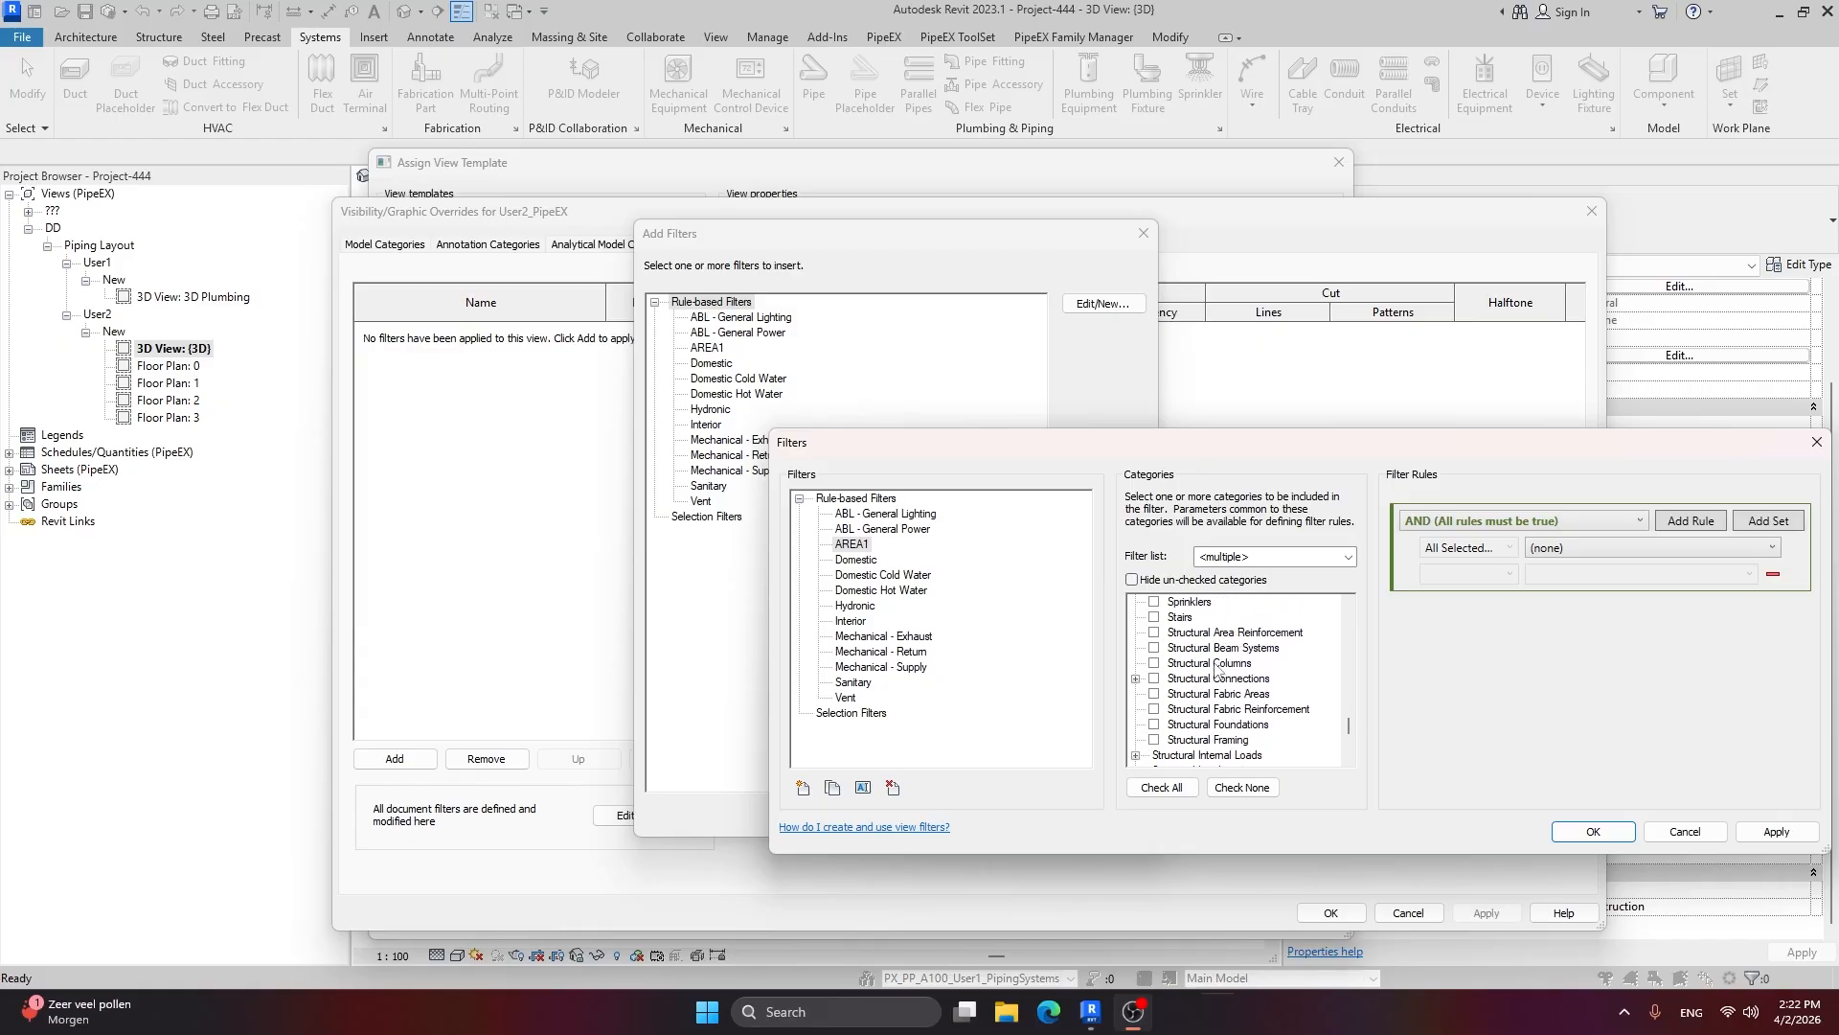
scroll(1217, 670, "up", 6)
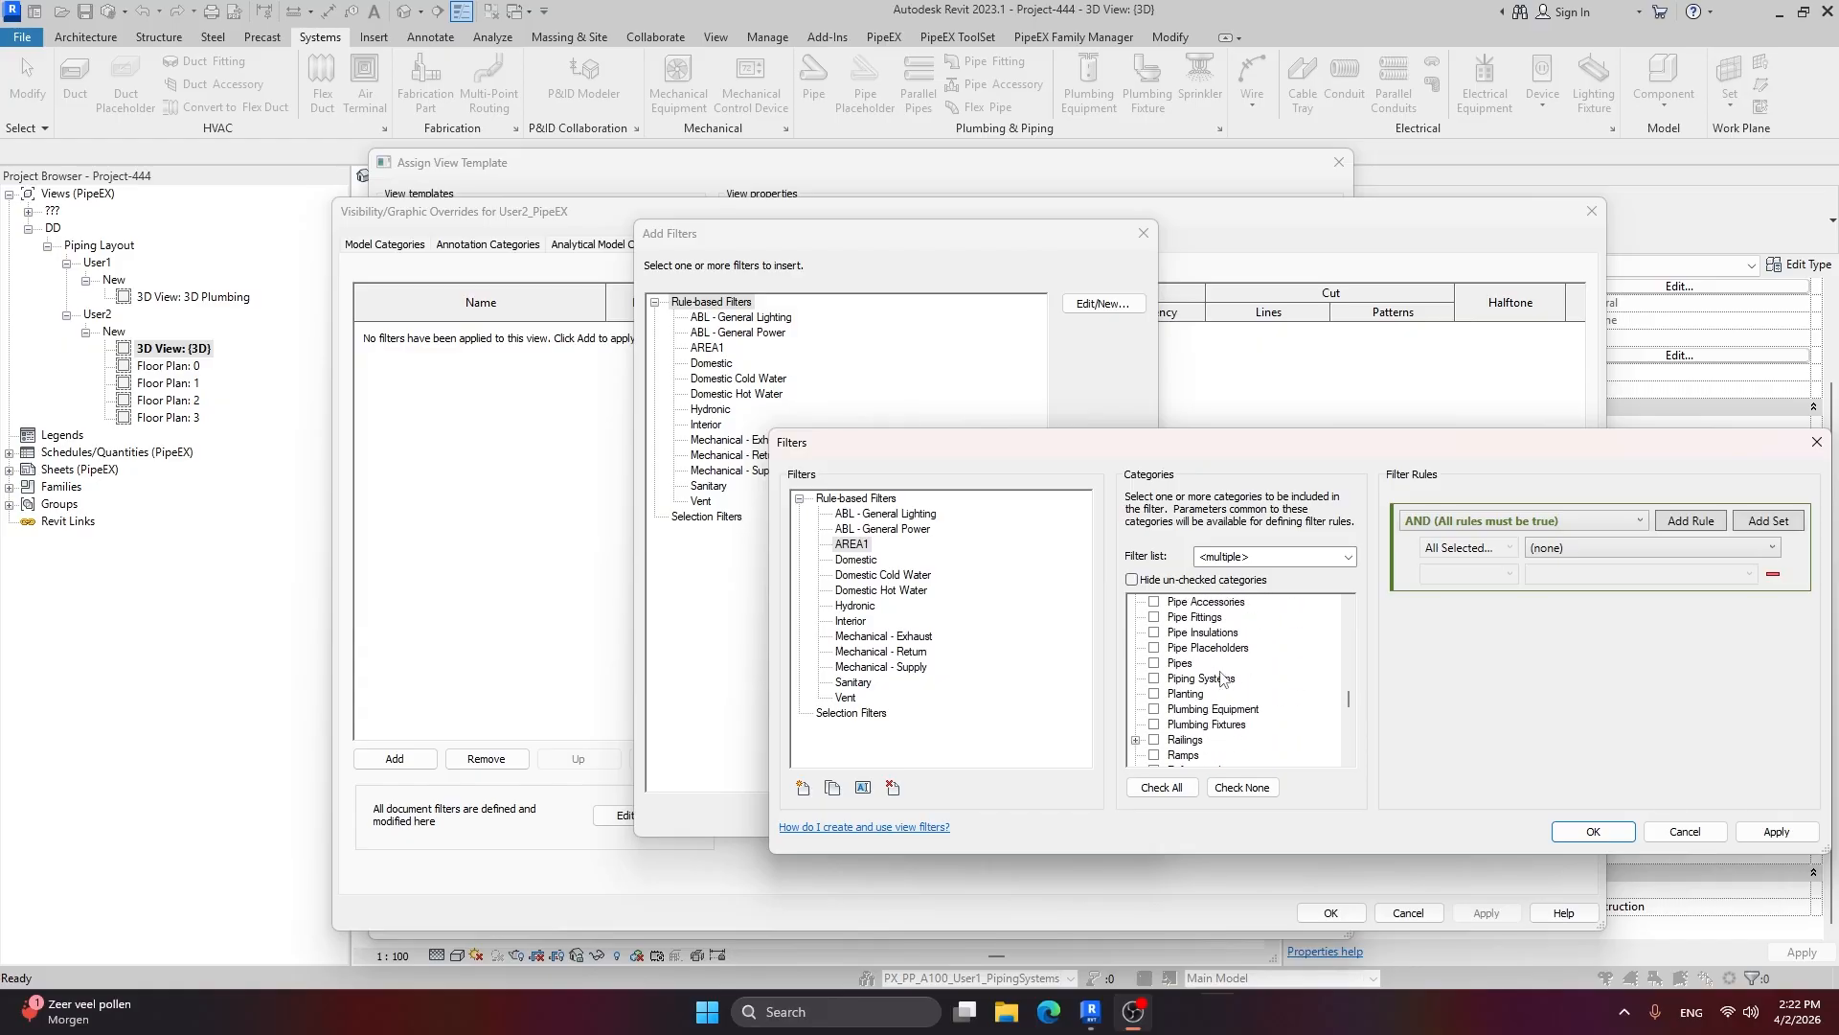
scroll(1216, 690, "up", 1)
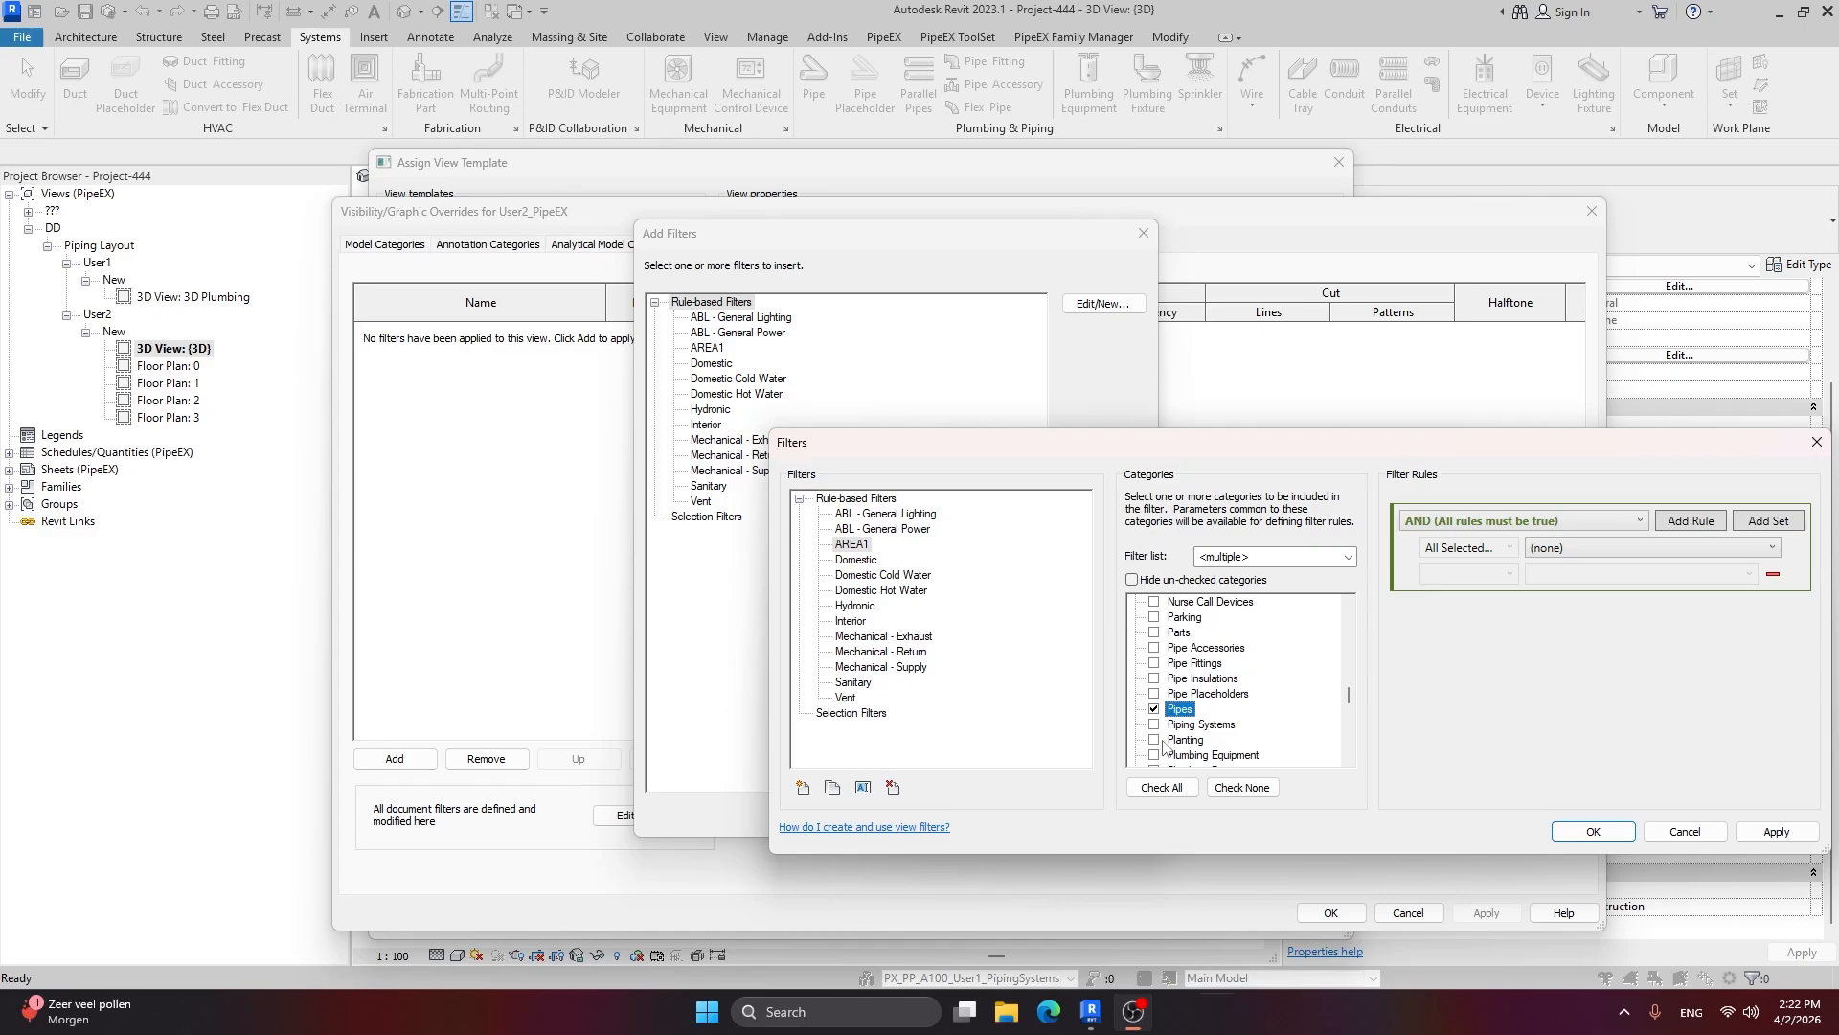
left_click(1155, 663)
left_click(1155, 648)
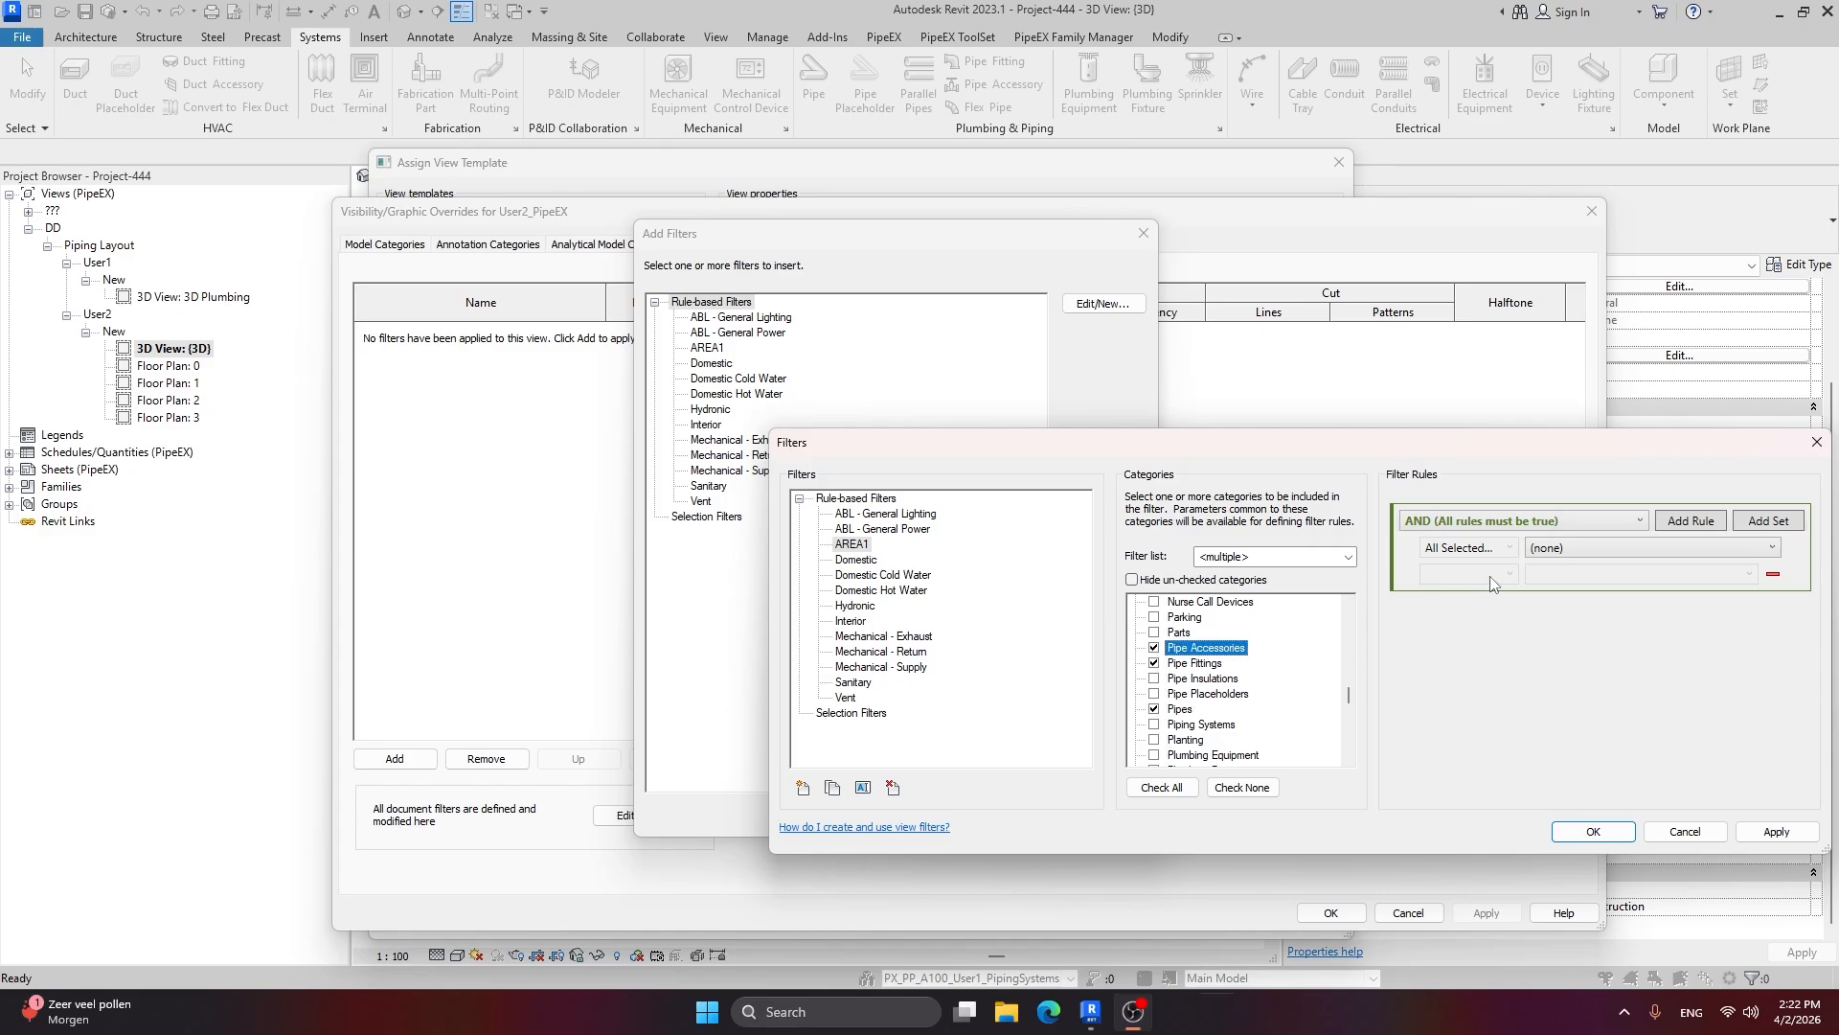
Step: Define the AREA1 filter rule as Workset contains A100 and apply it
left_click_drag(1546, 440, 1125, 346)
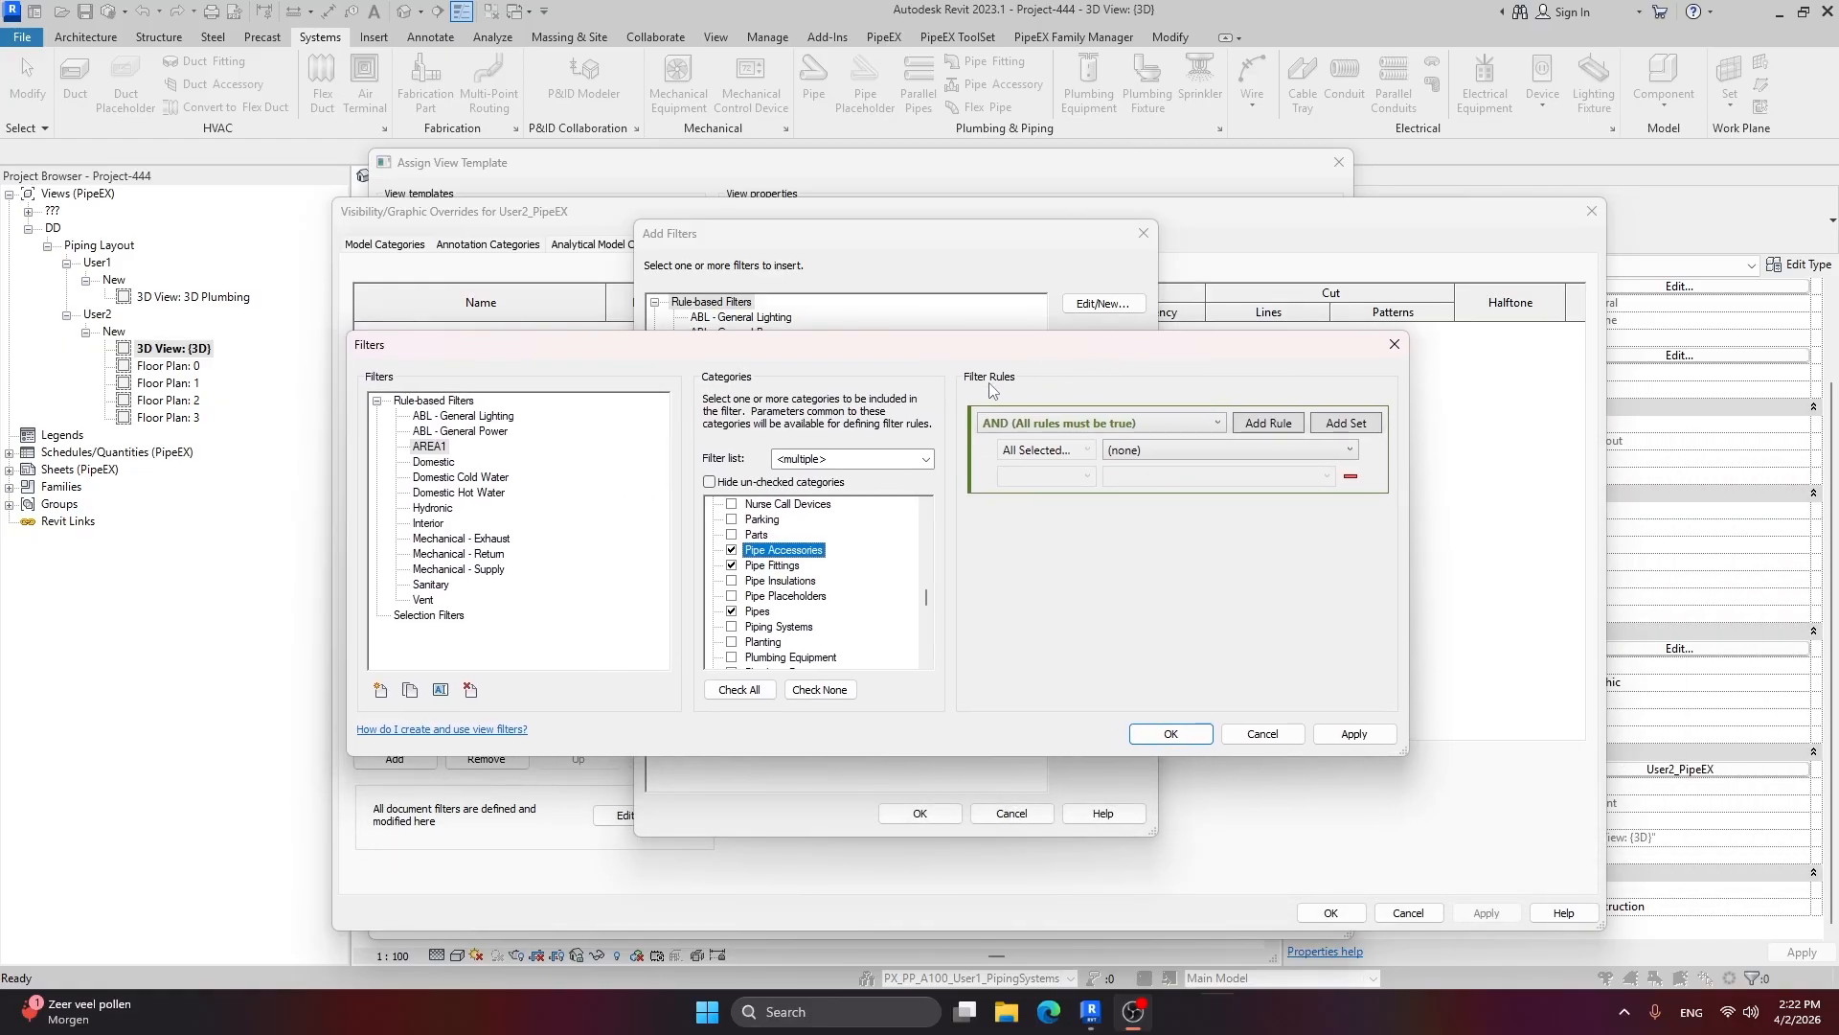
left_click(1175, 448)
scroll(1178, 628, "down", 2)
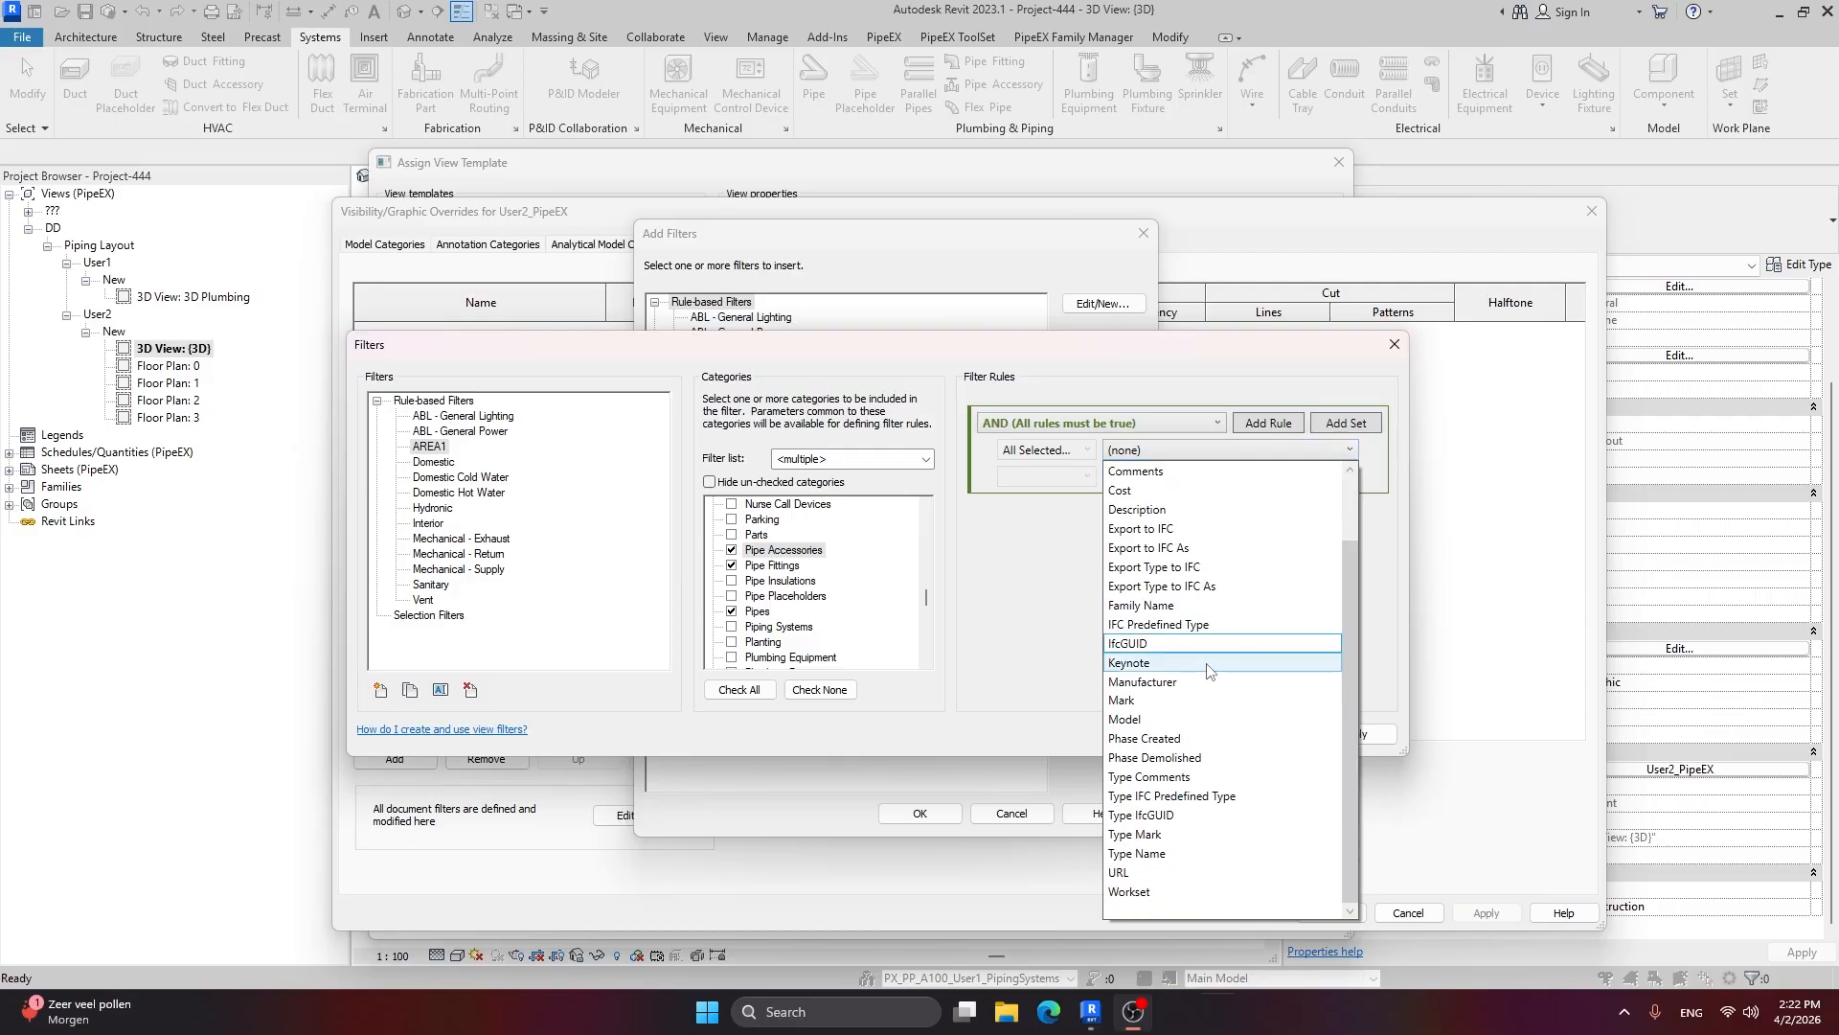
left_click(1179, 893)
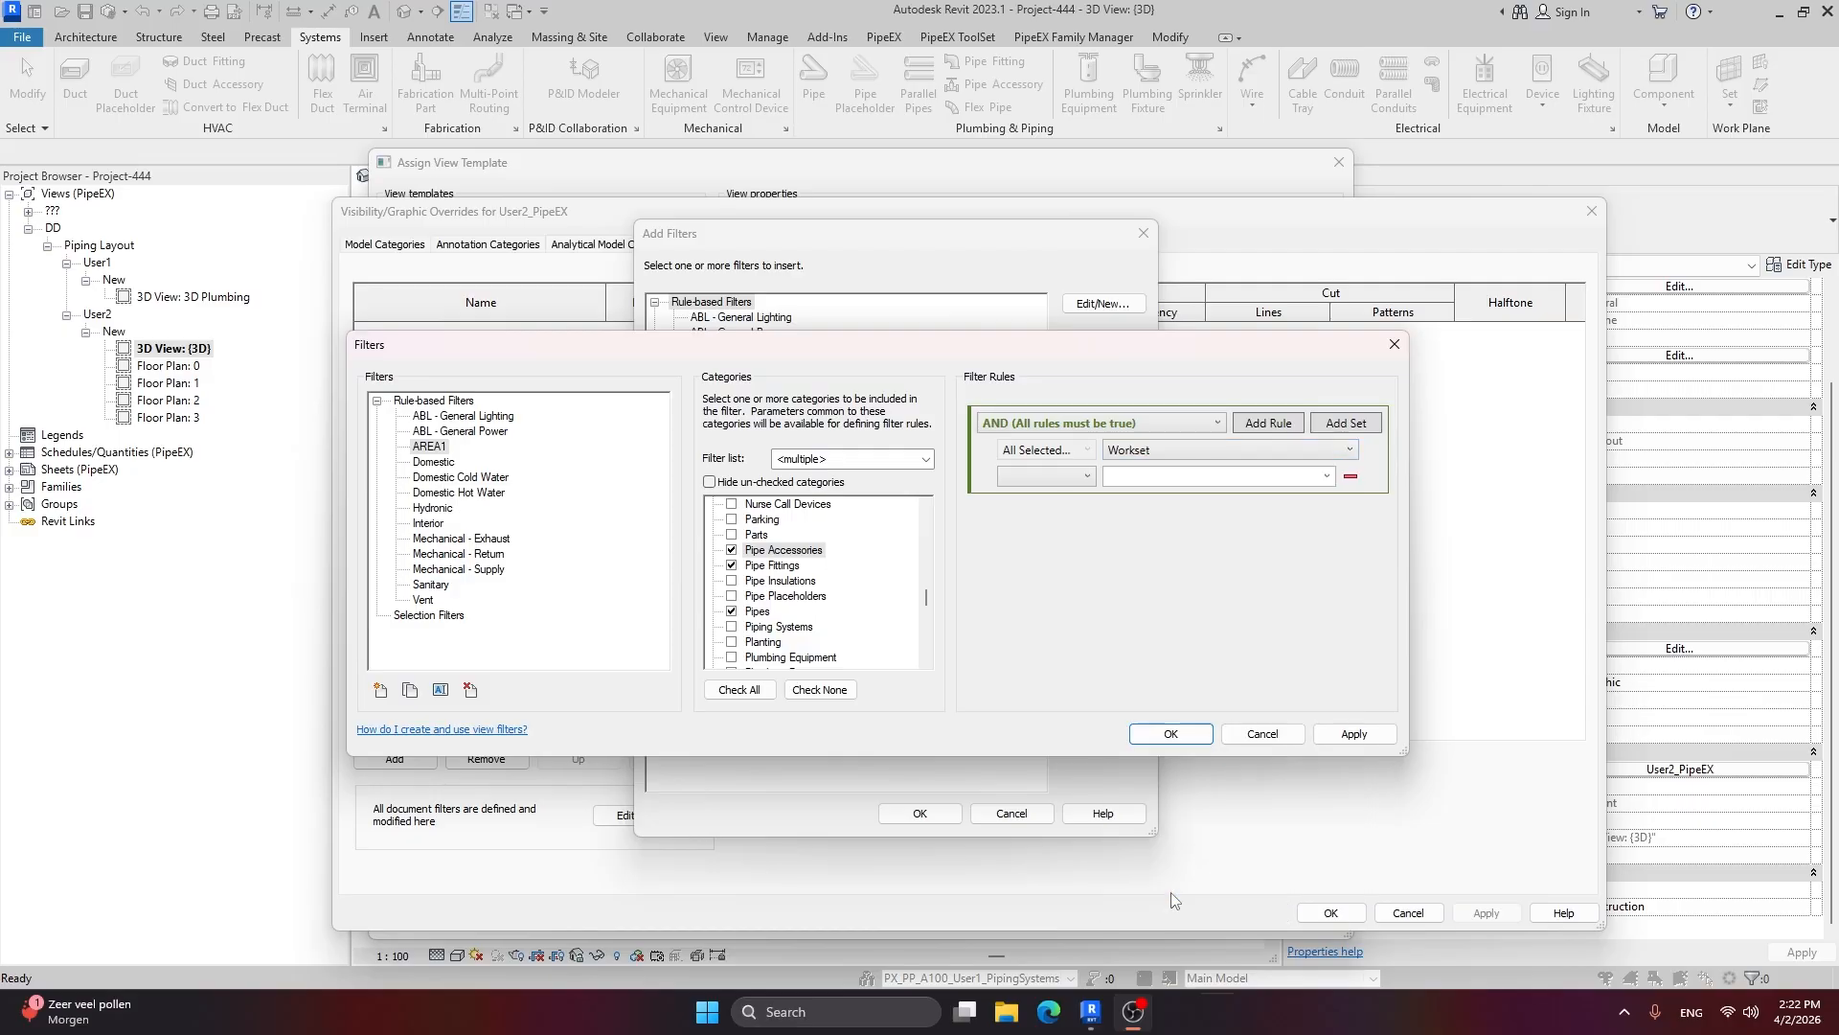
left_click(1045, 477)
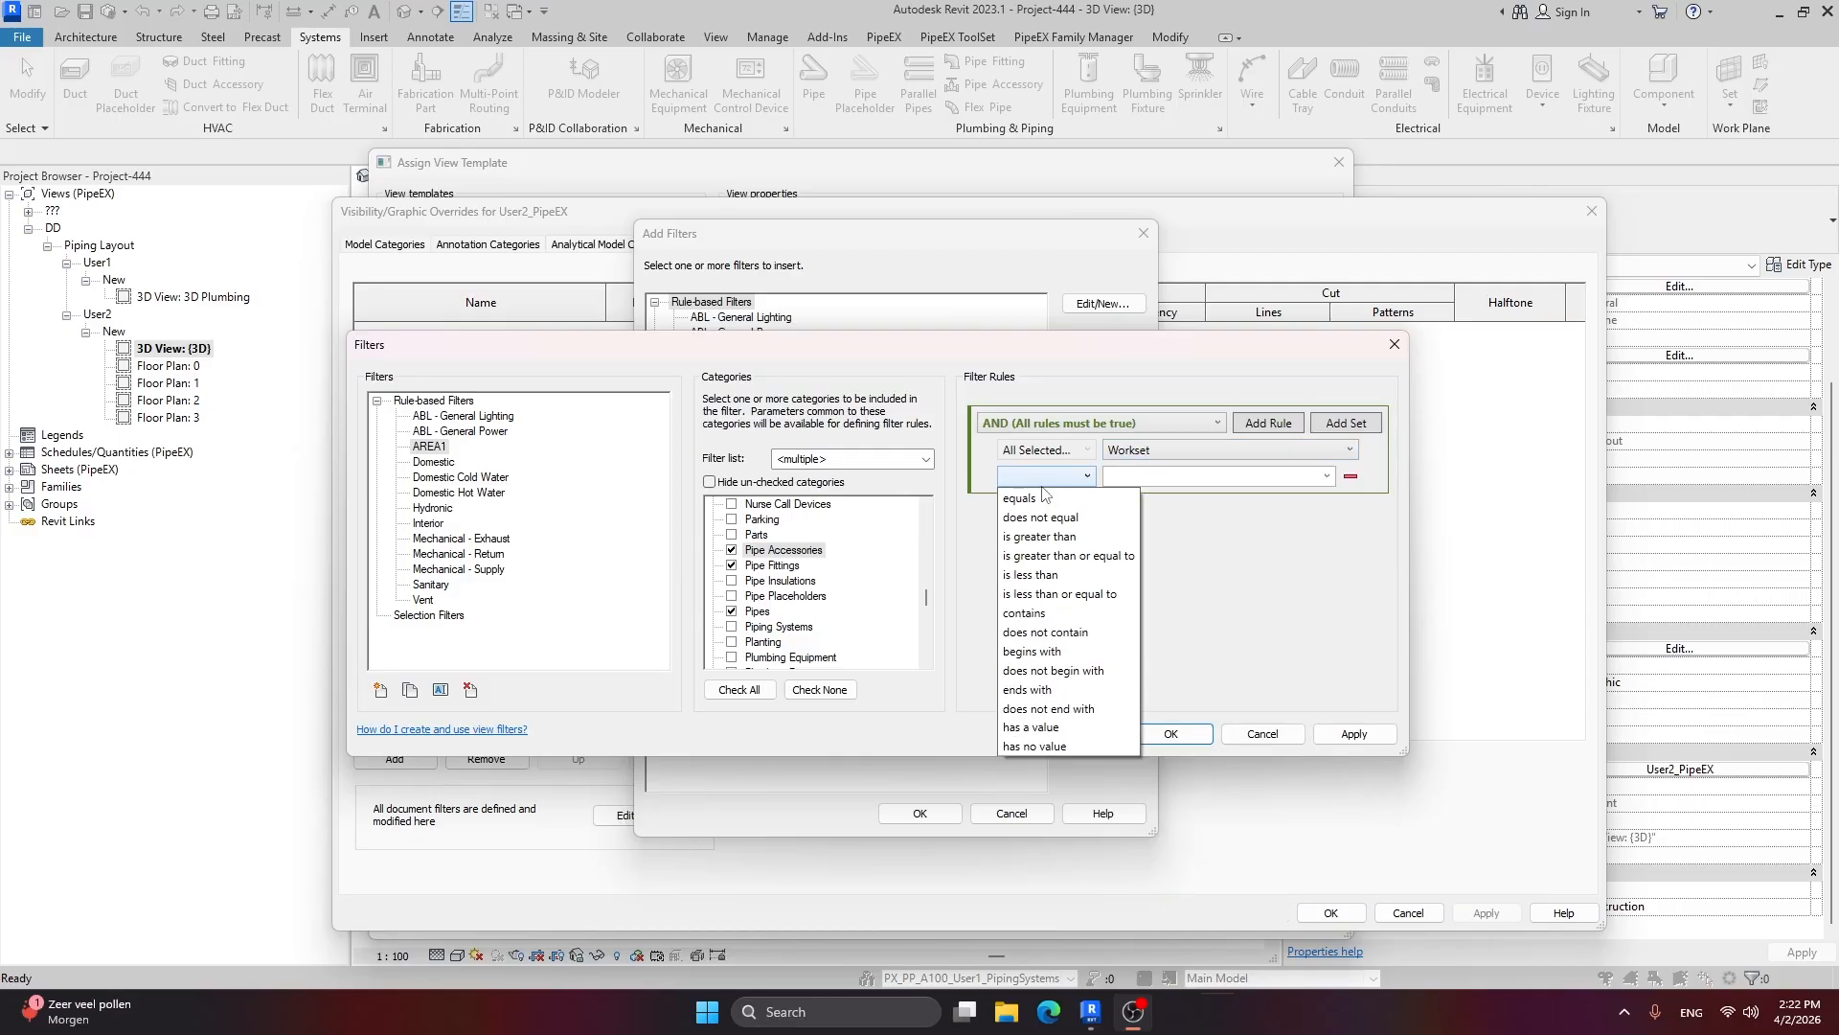
left_click(1071, 614)
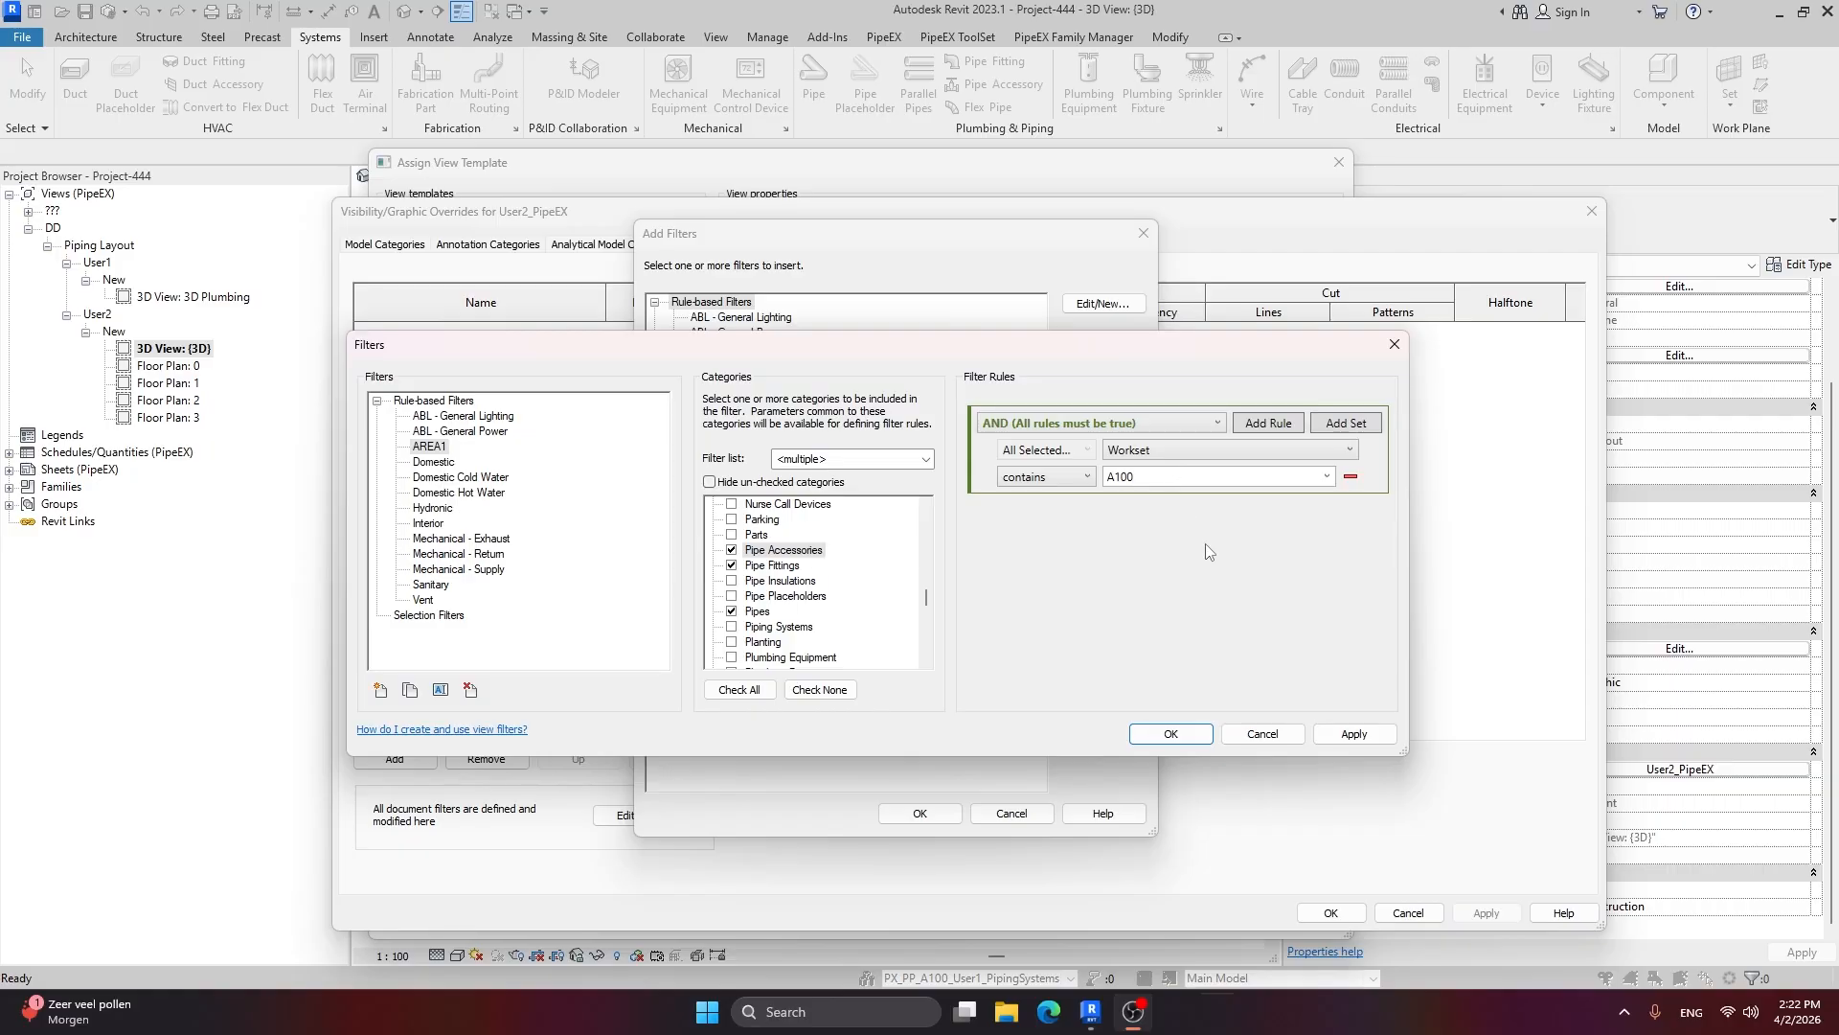
left_click(1354, 734)
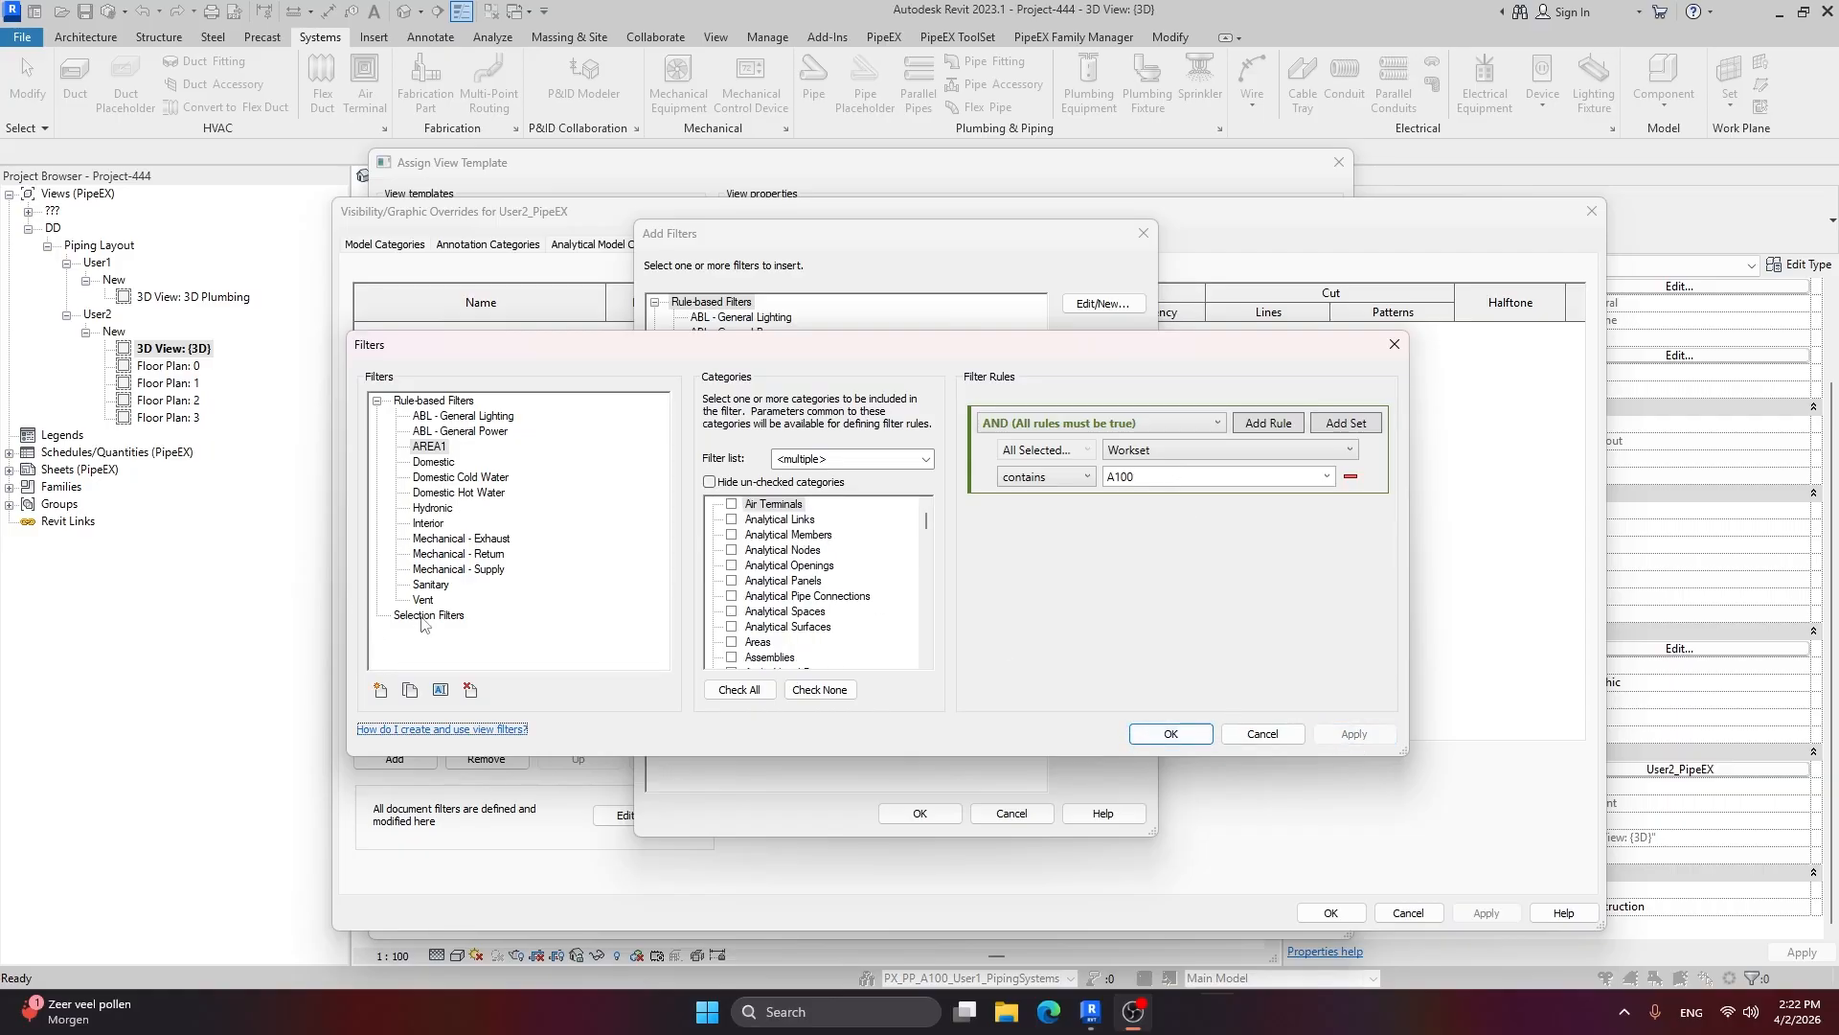
Step: Create another rule-based filter named AREA2
left_click(381, 690)
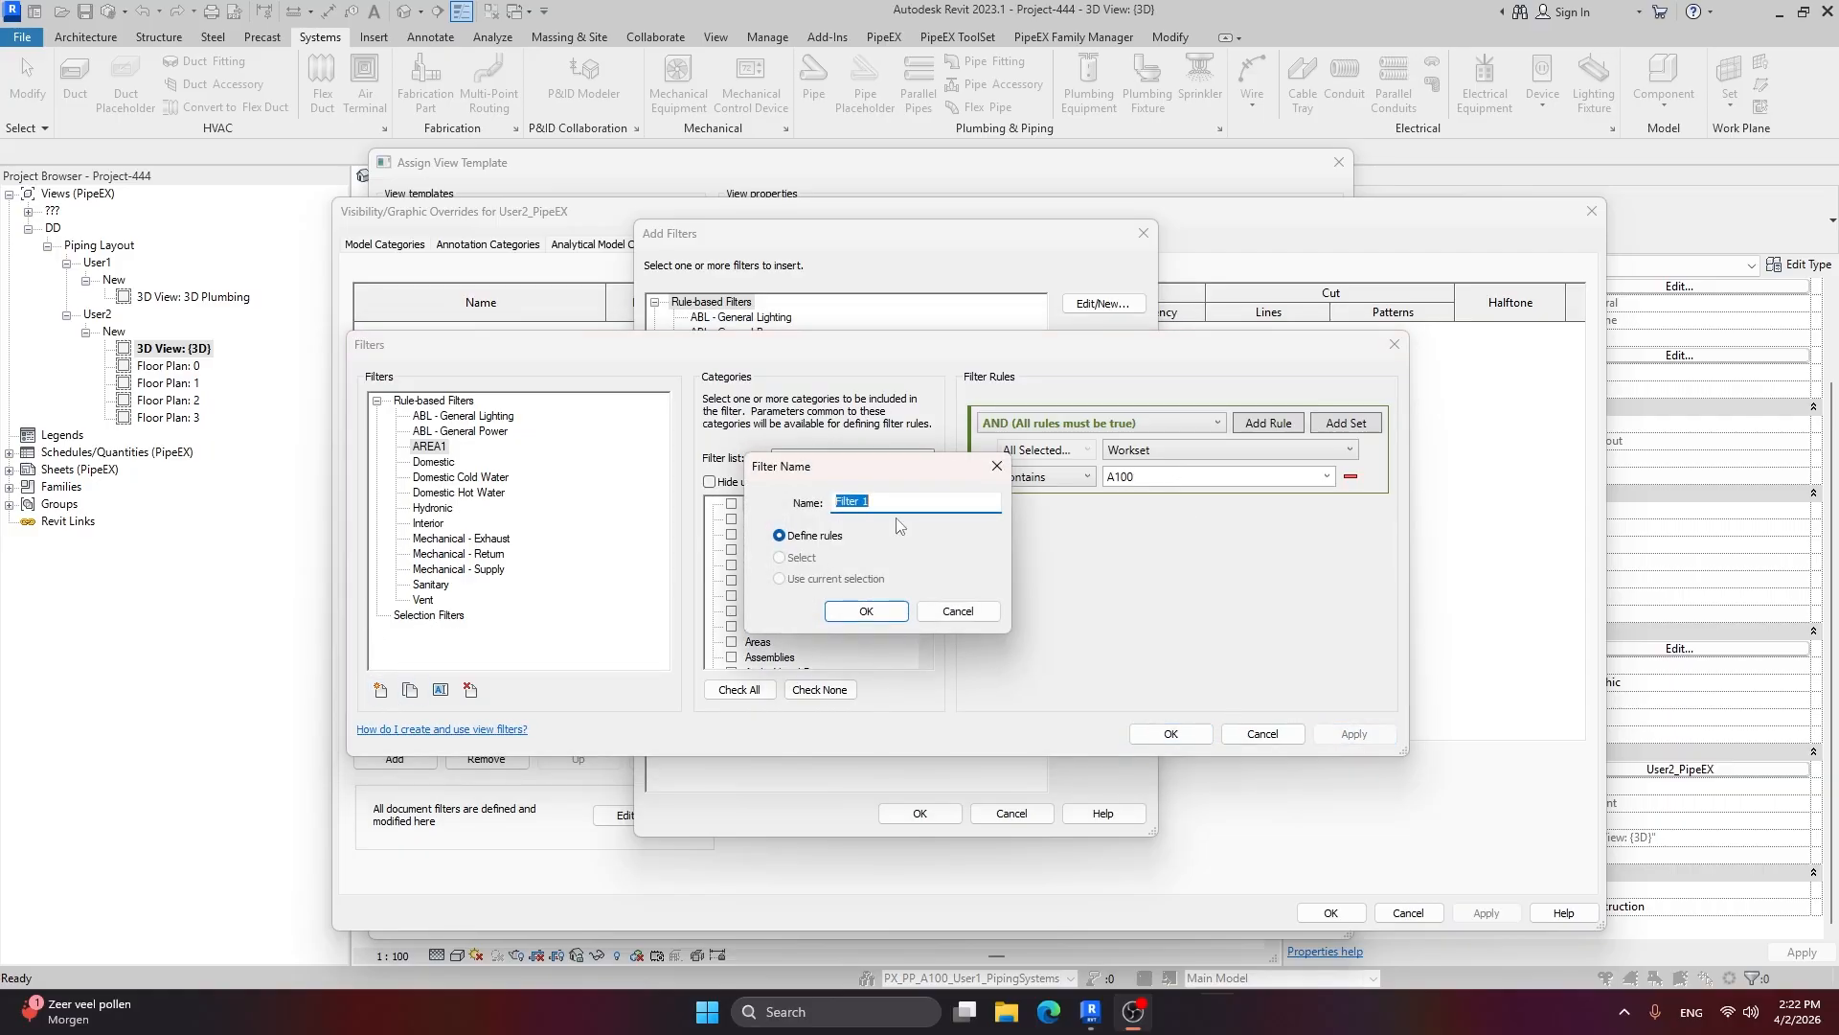
type("AREA2")
left_click(877, 611)
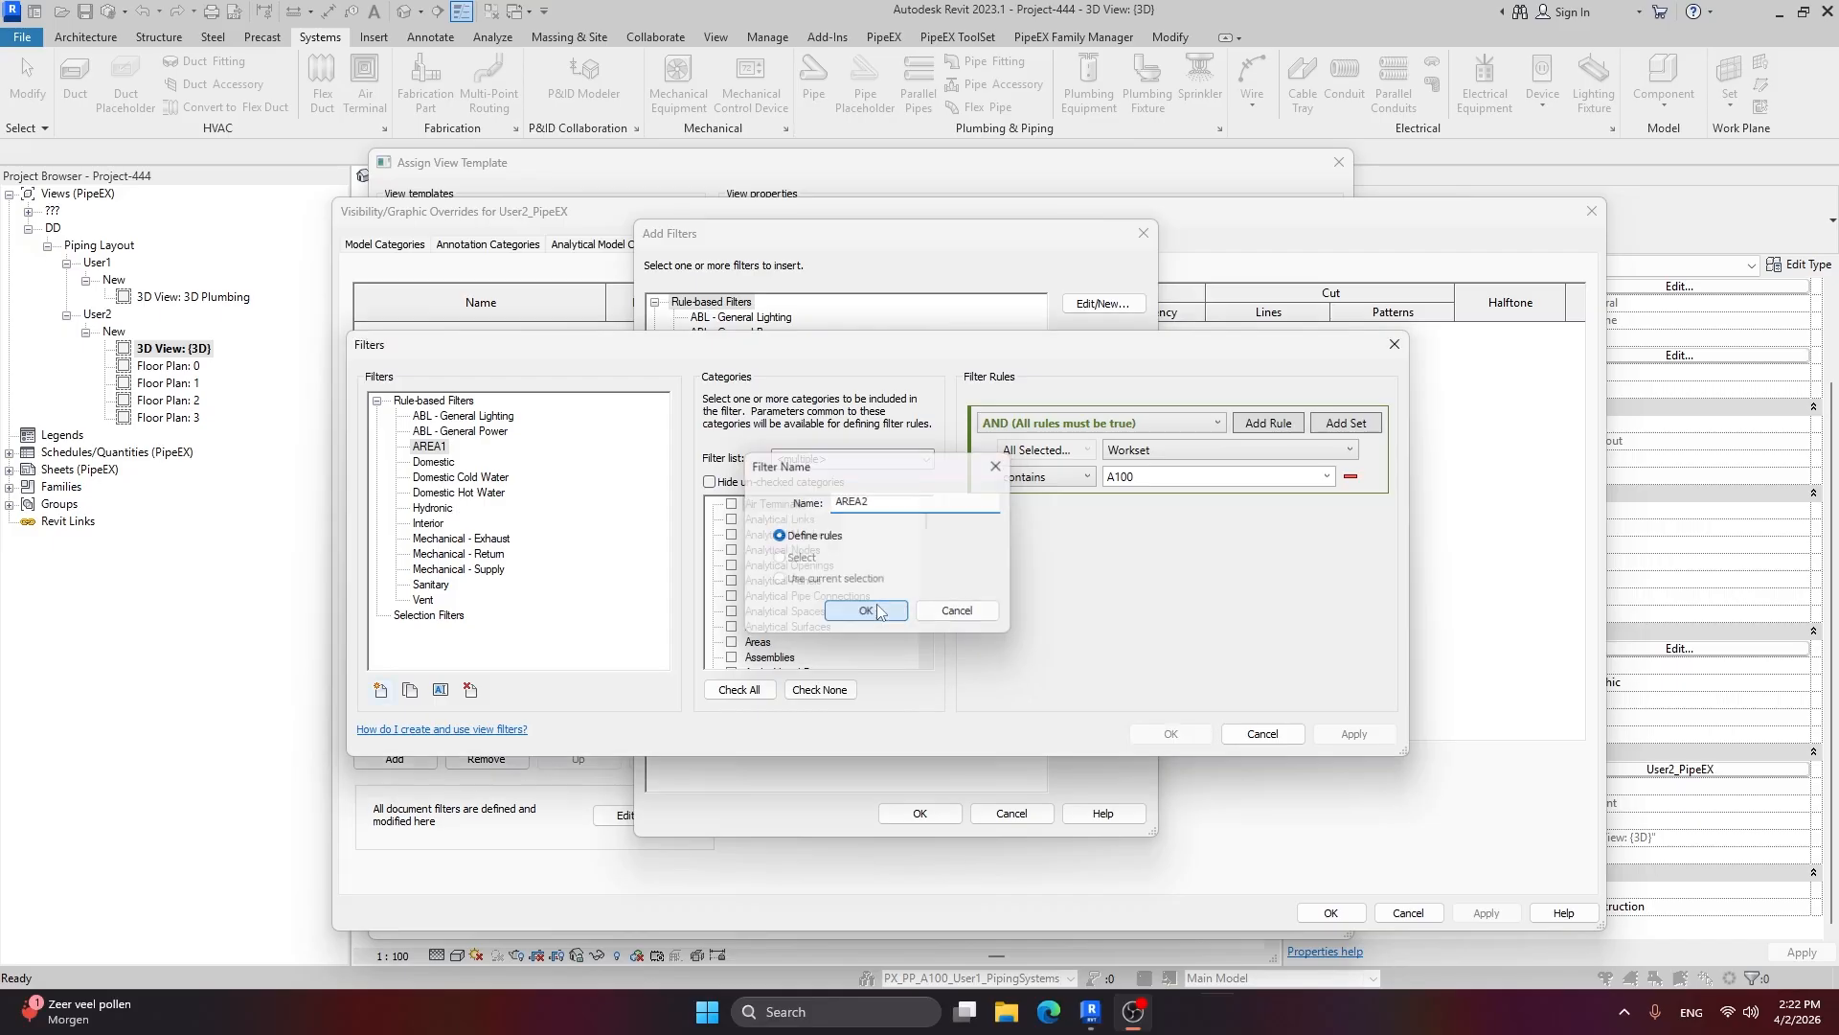
Step: Include Generic Models, Medical Equipment, Pipe Fittings, Pipe Accessories and Pipes as categories of the AREA2 filter
scroll(843, 551, "down", 6)
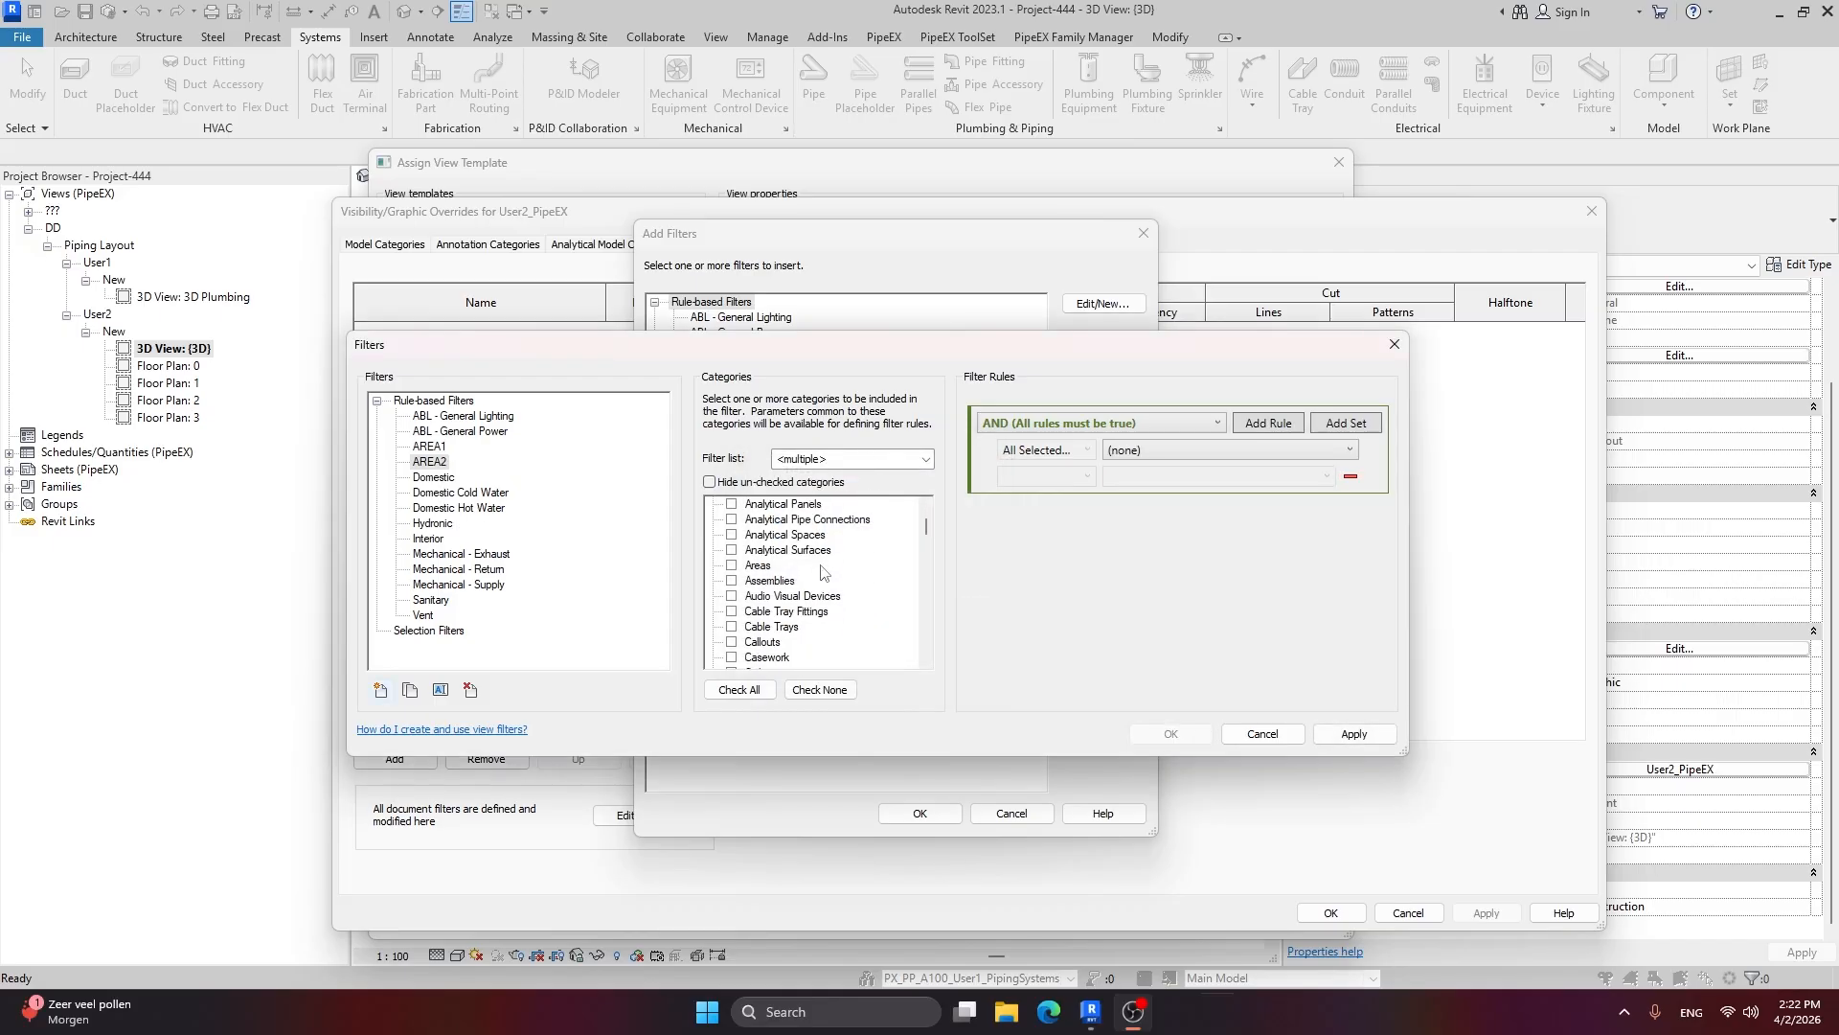
scroll(821, 572, "down", 3)
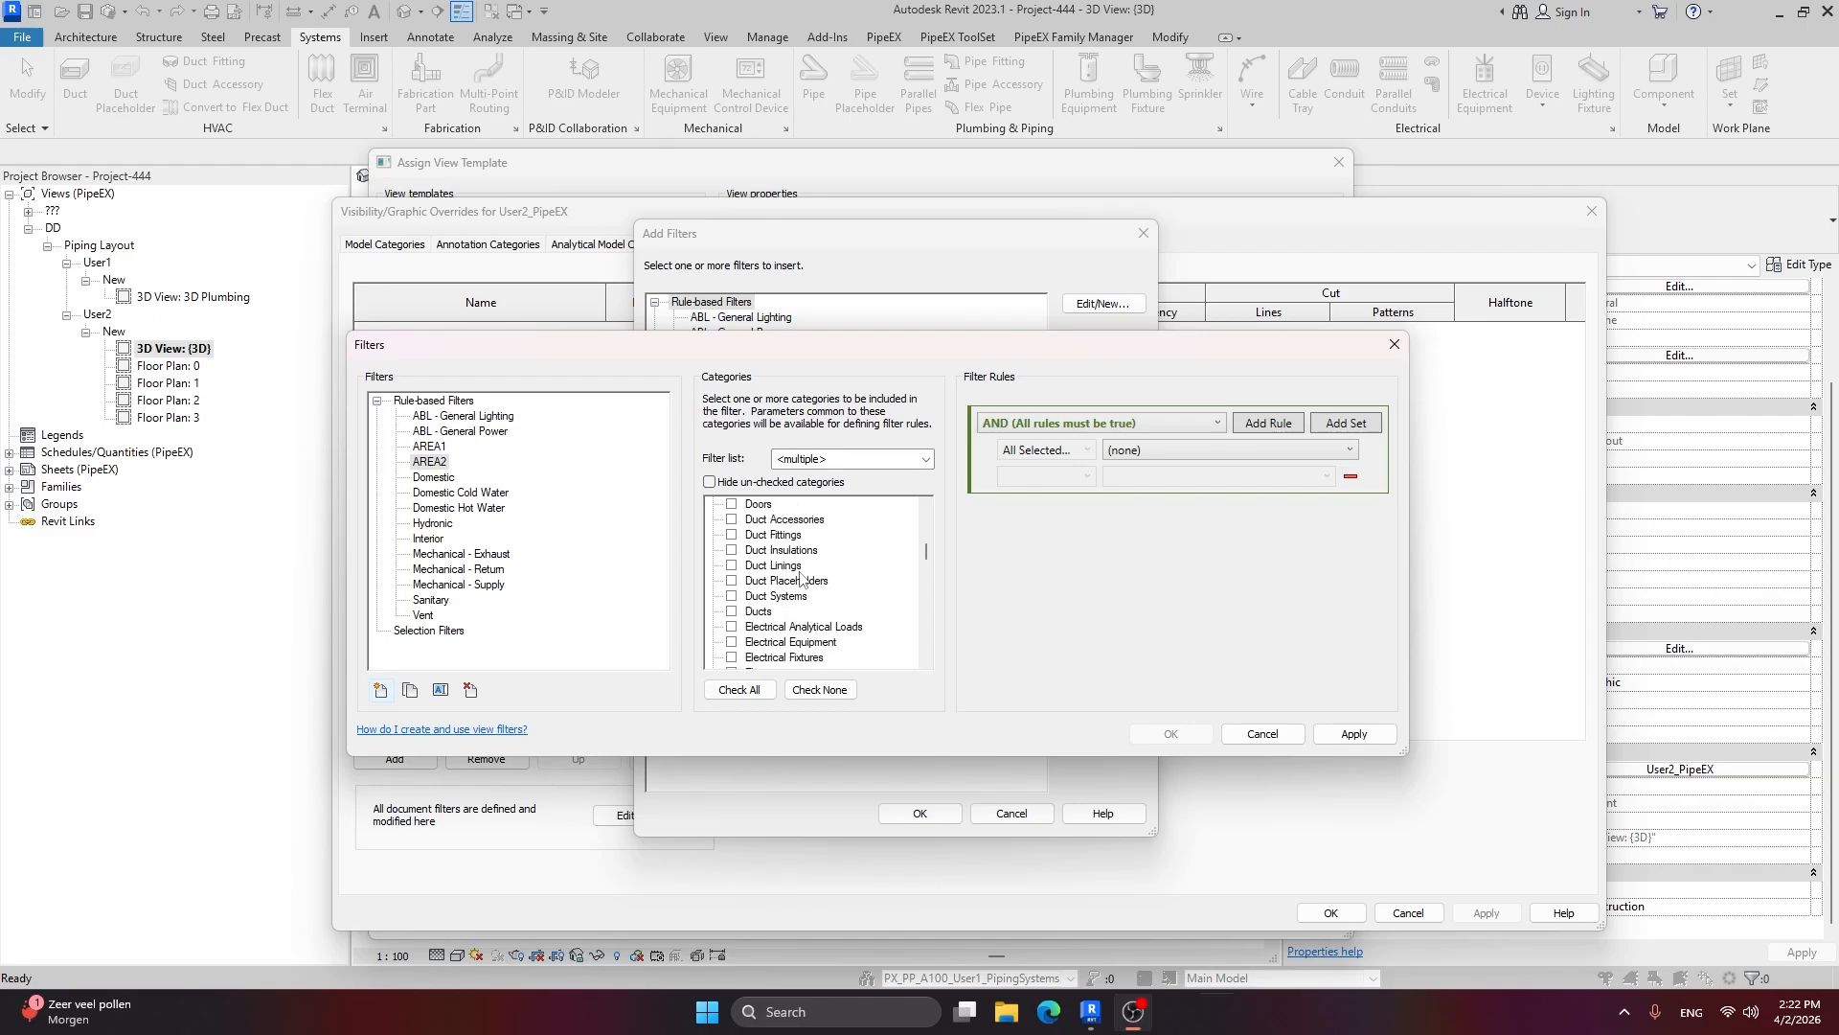
scroll(821, 567, "down", 2)
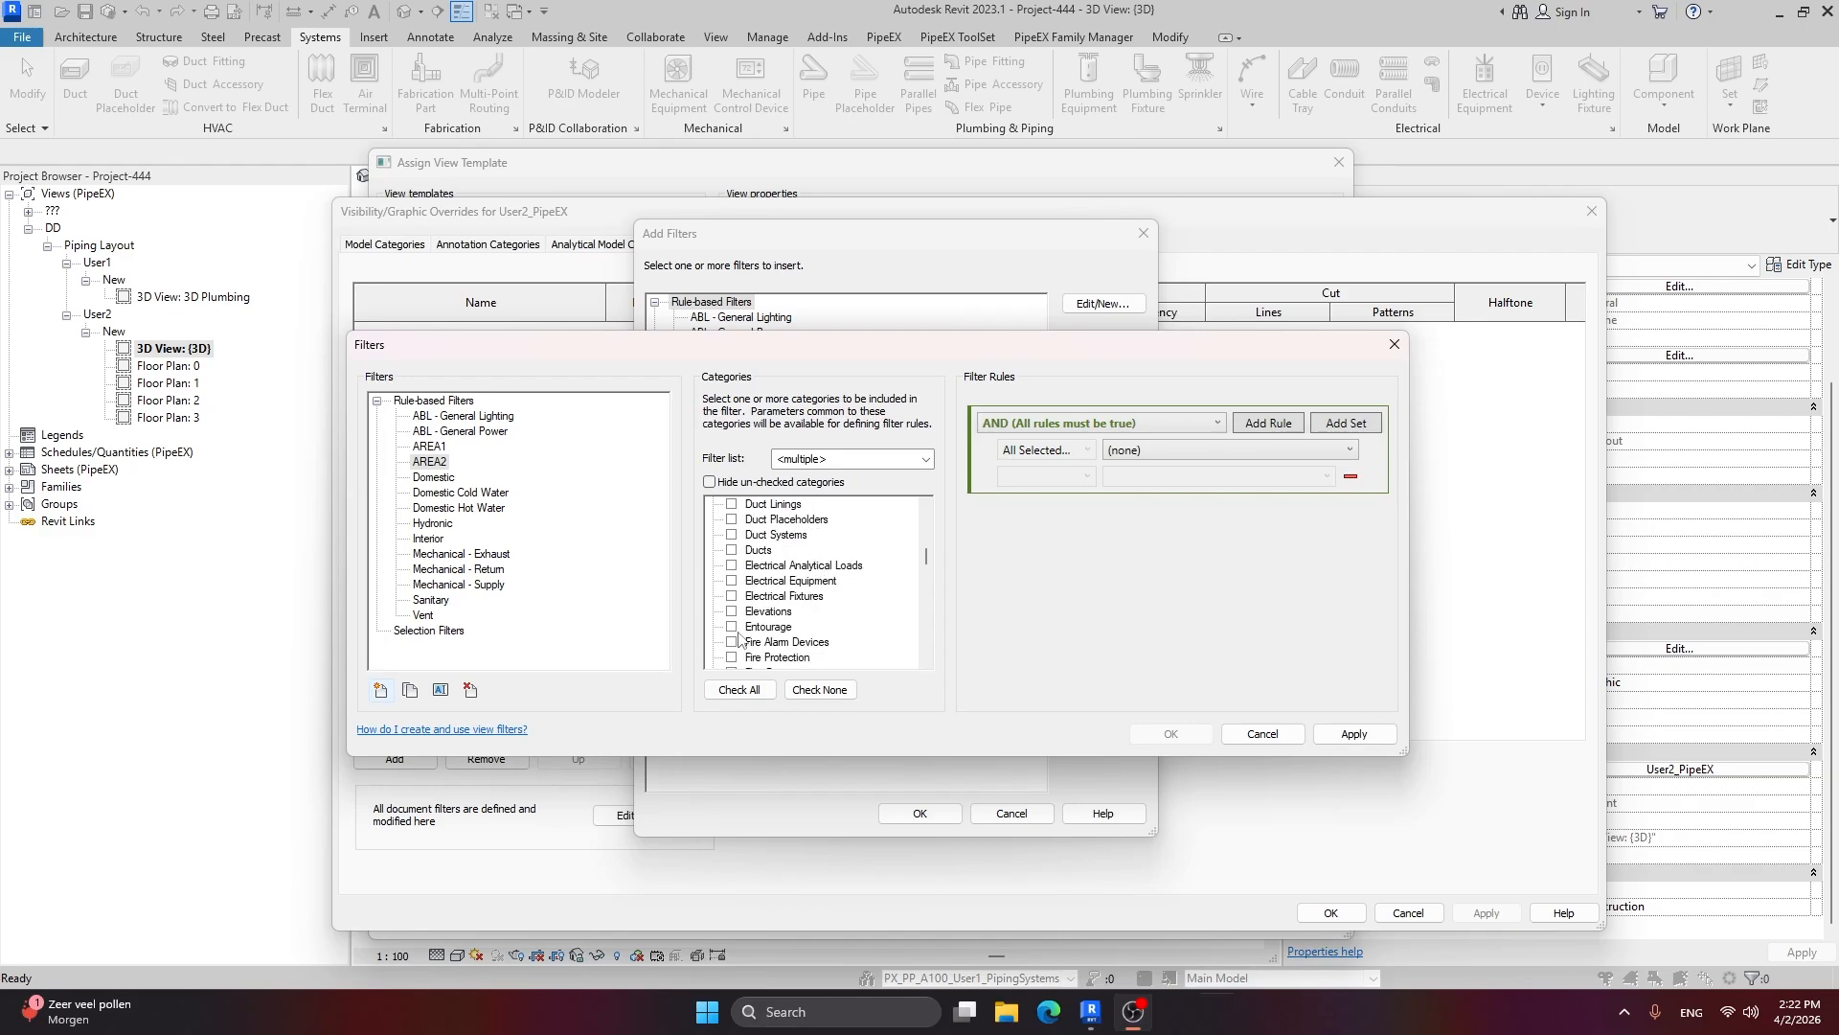
scroll(739, 639, "down", 6)
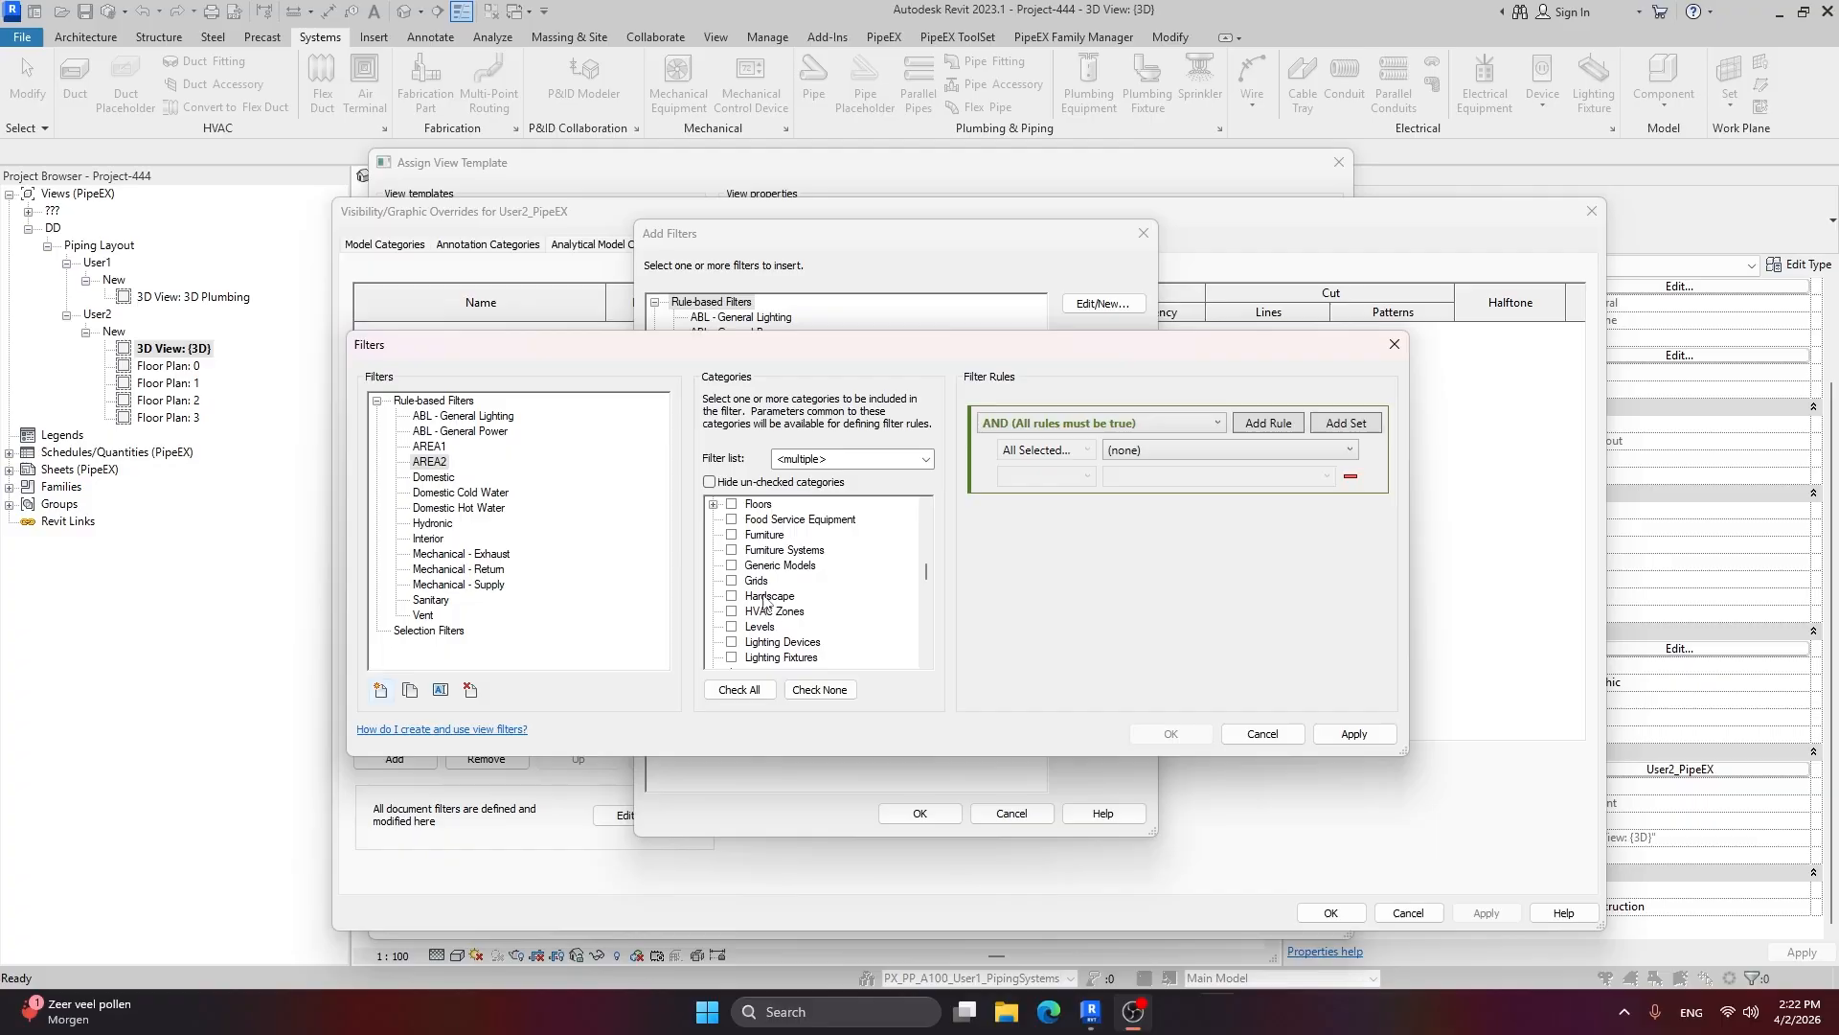
left_click(733, 566)
scroll(742, 589, "down", 3)
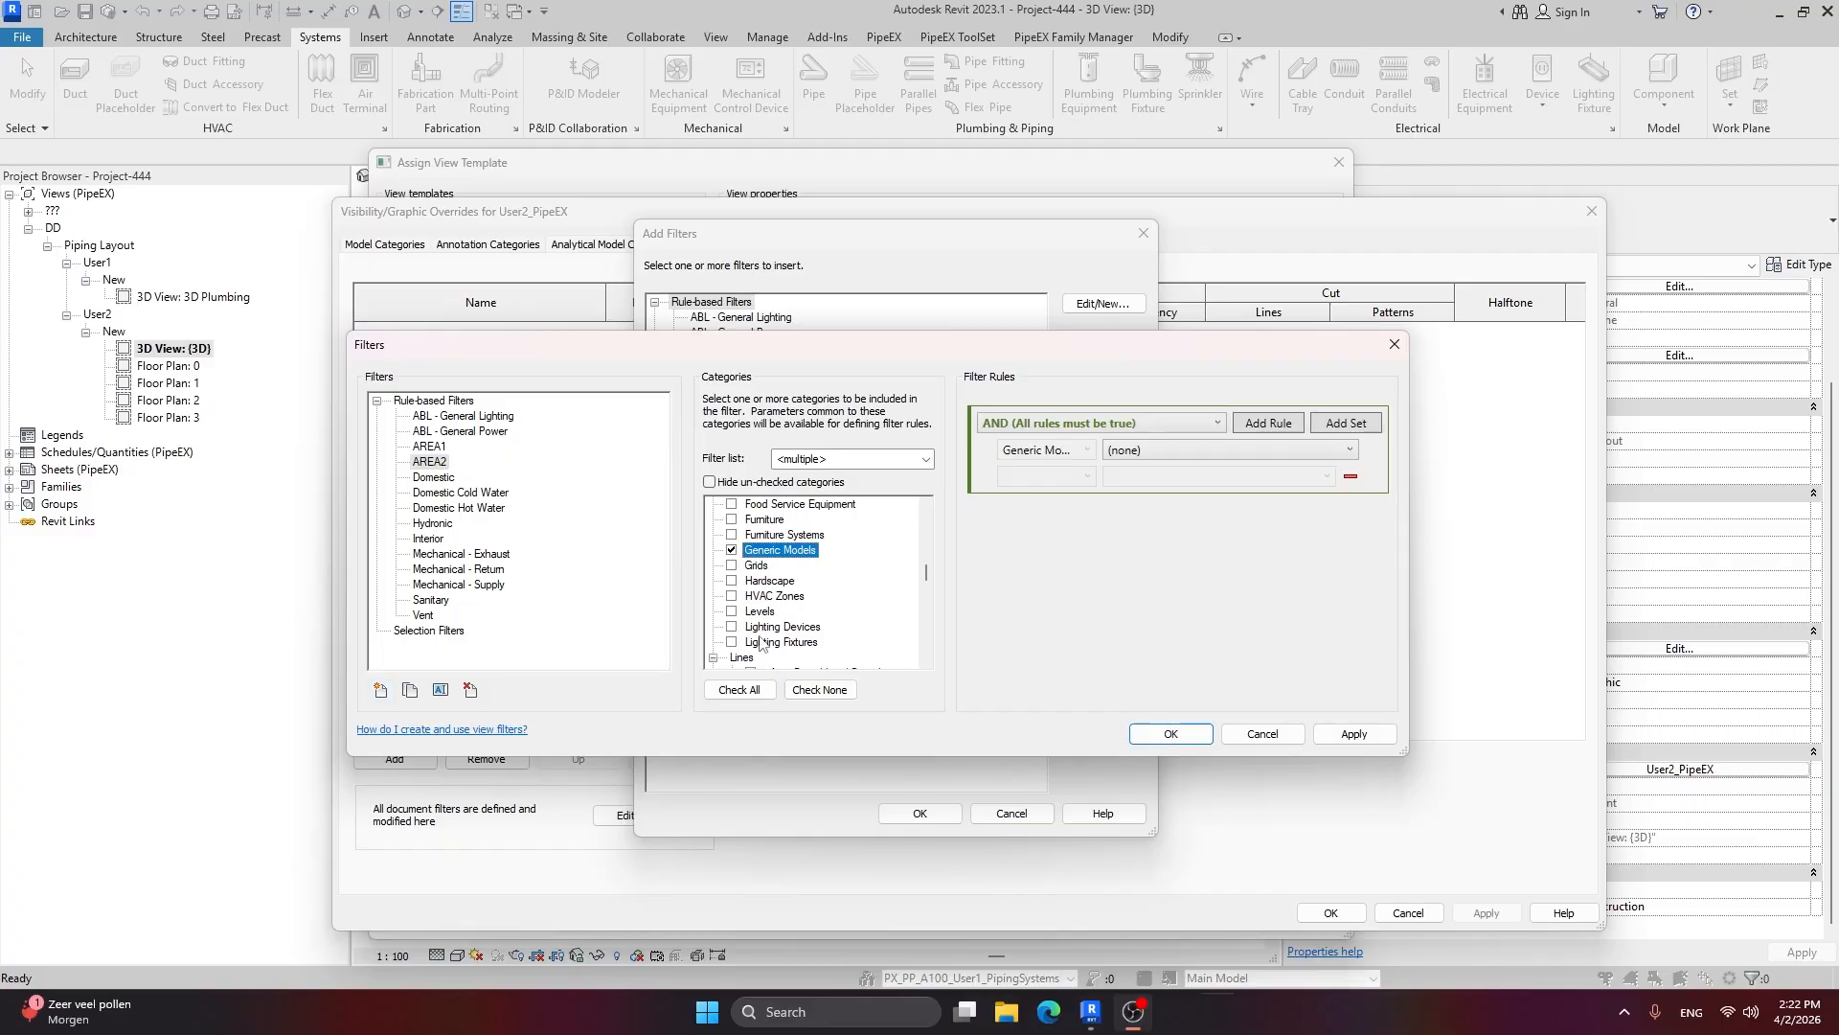
left_click(733, 641)
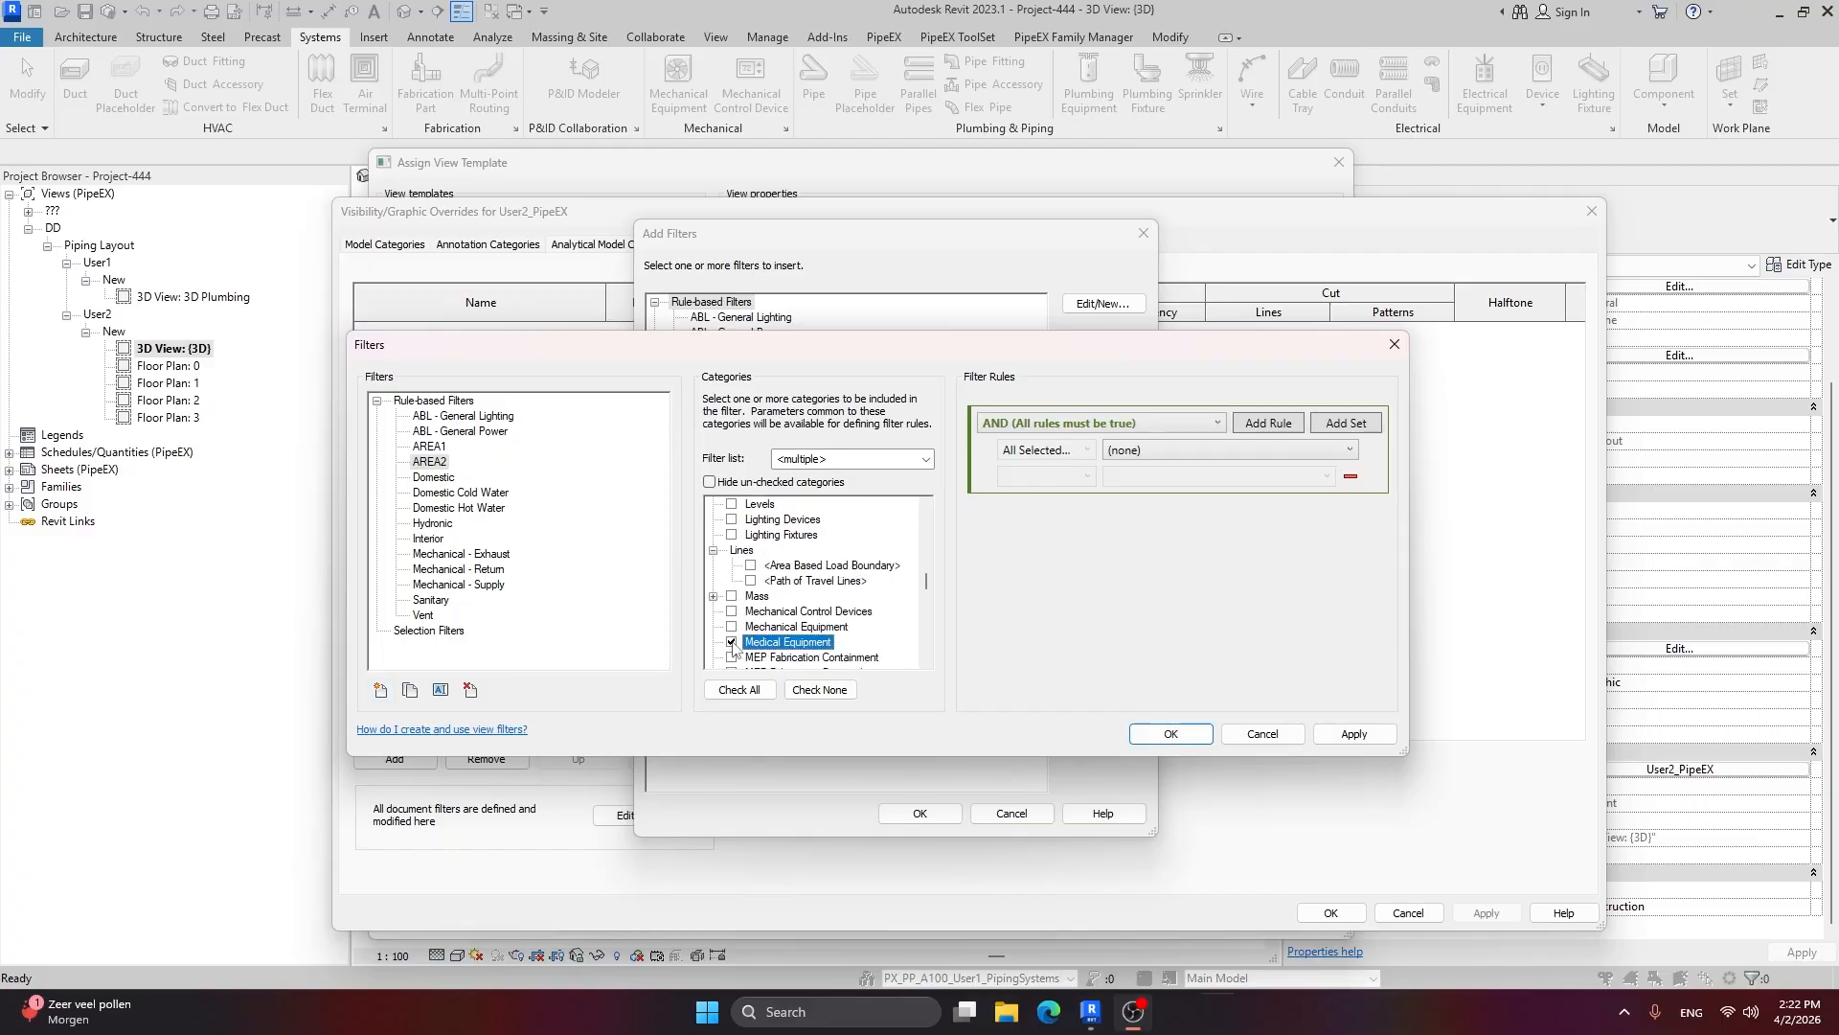
scroll(739, 637, "down", 5)
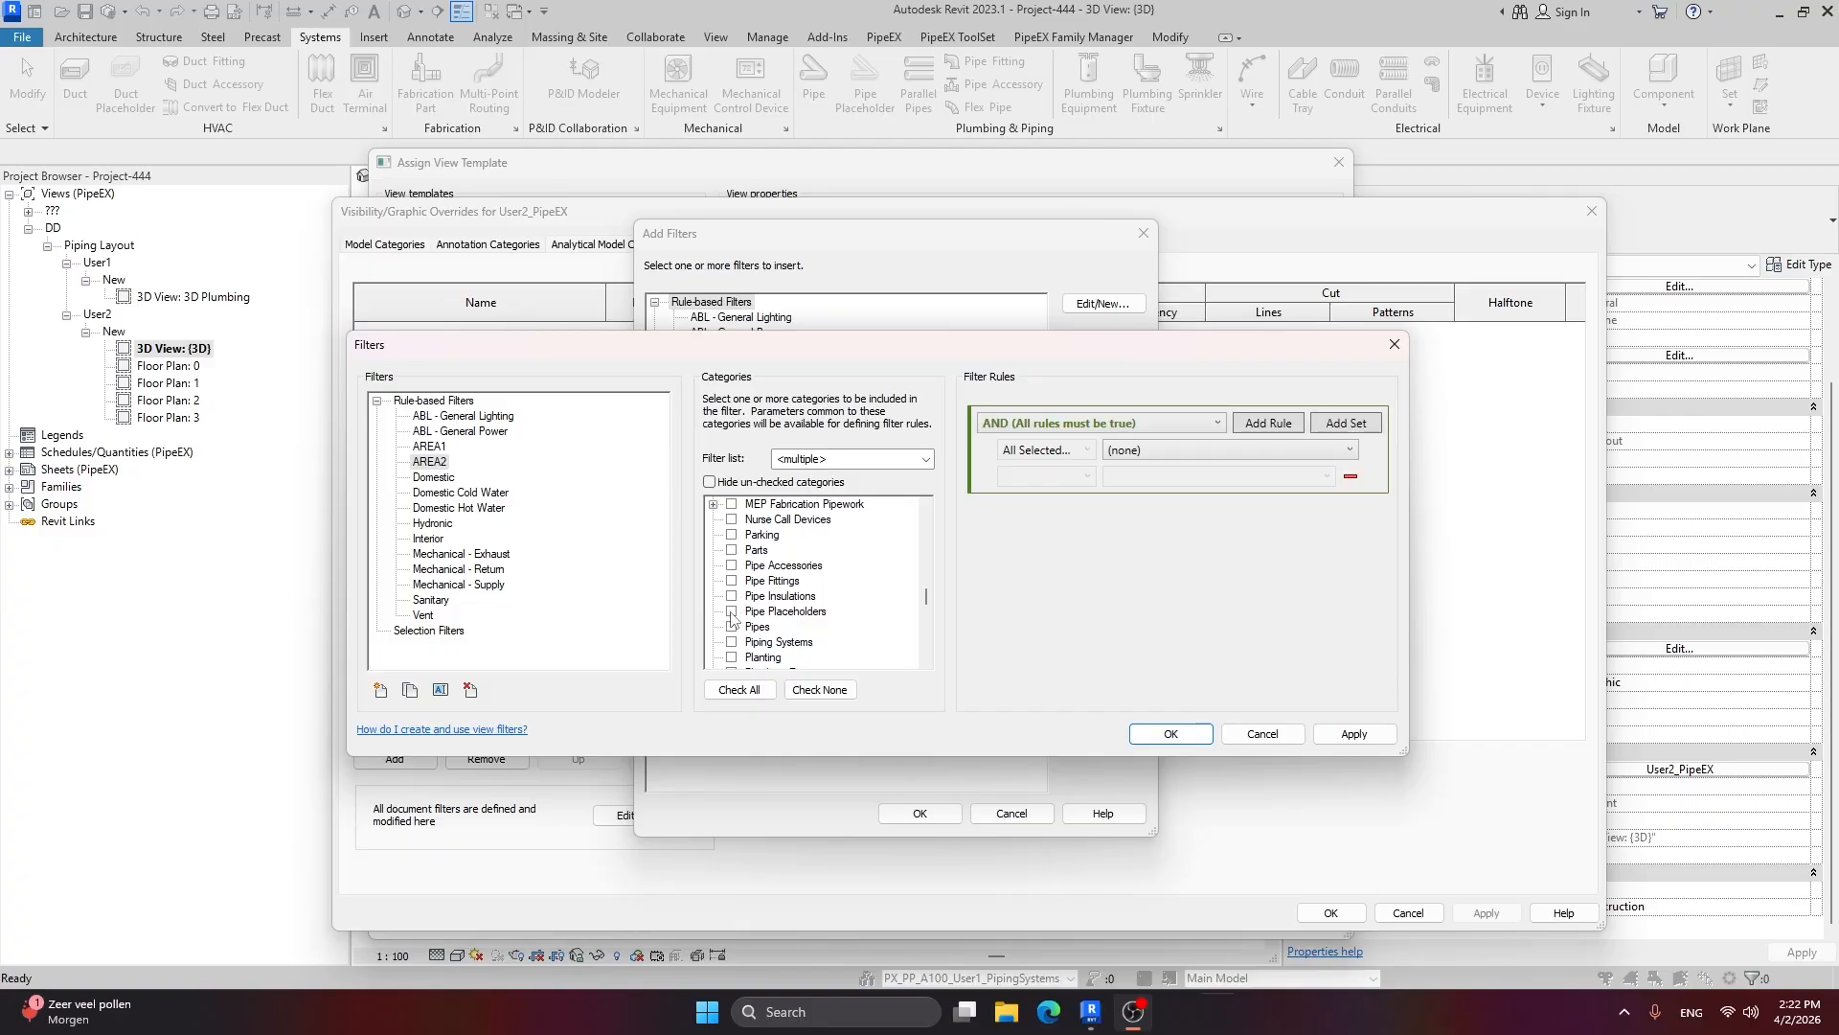
left_click(734, 580)
left_click(733, 567)
left_click(733, 627)
Step: Define the AREA2 filter rule as Workset contains A200 and save the filter definitions
left_click(1169, 452)
scroll(1174, 728, "down", 2)
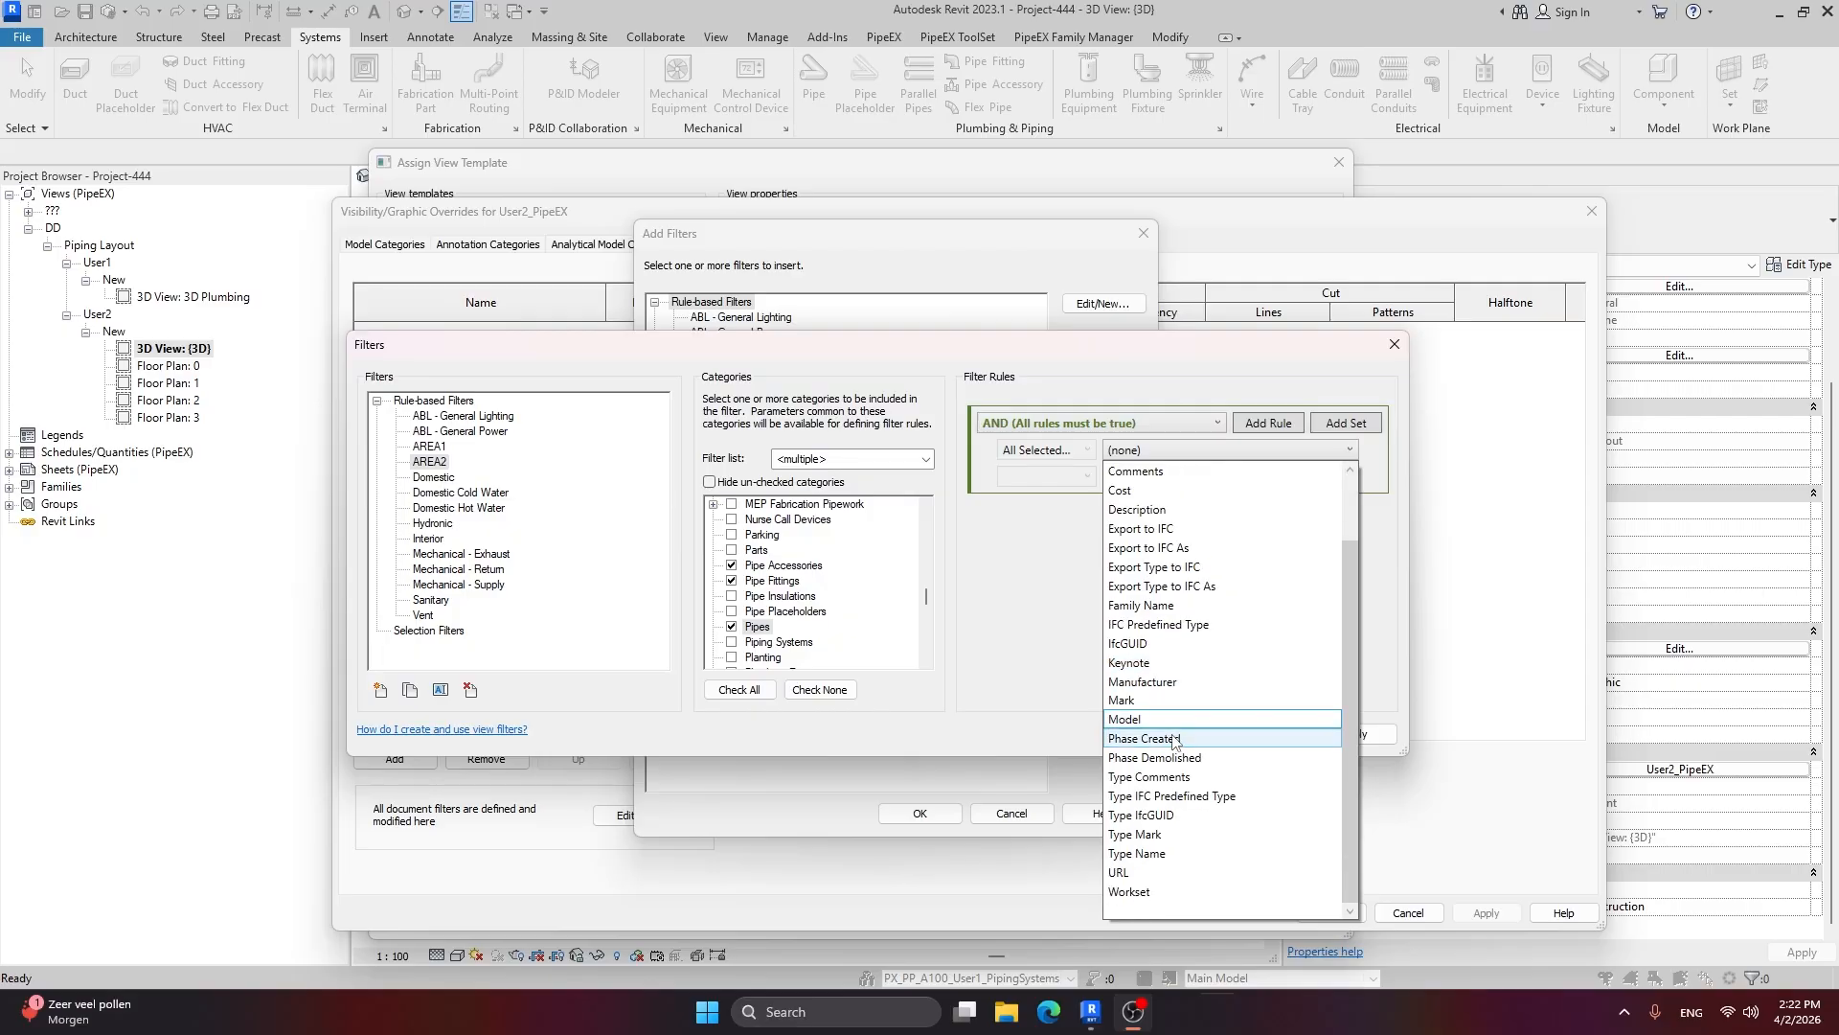
left_click(1180, 892)
left_click(1073, 476)
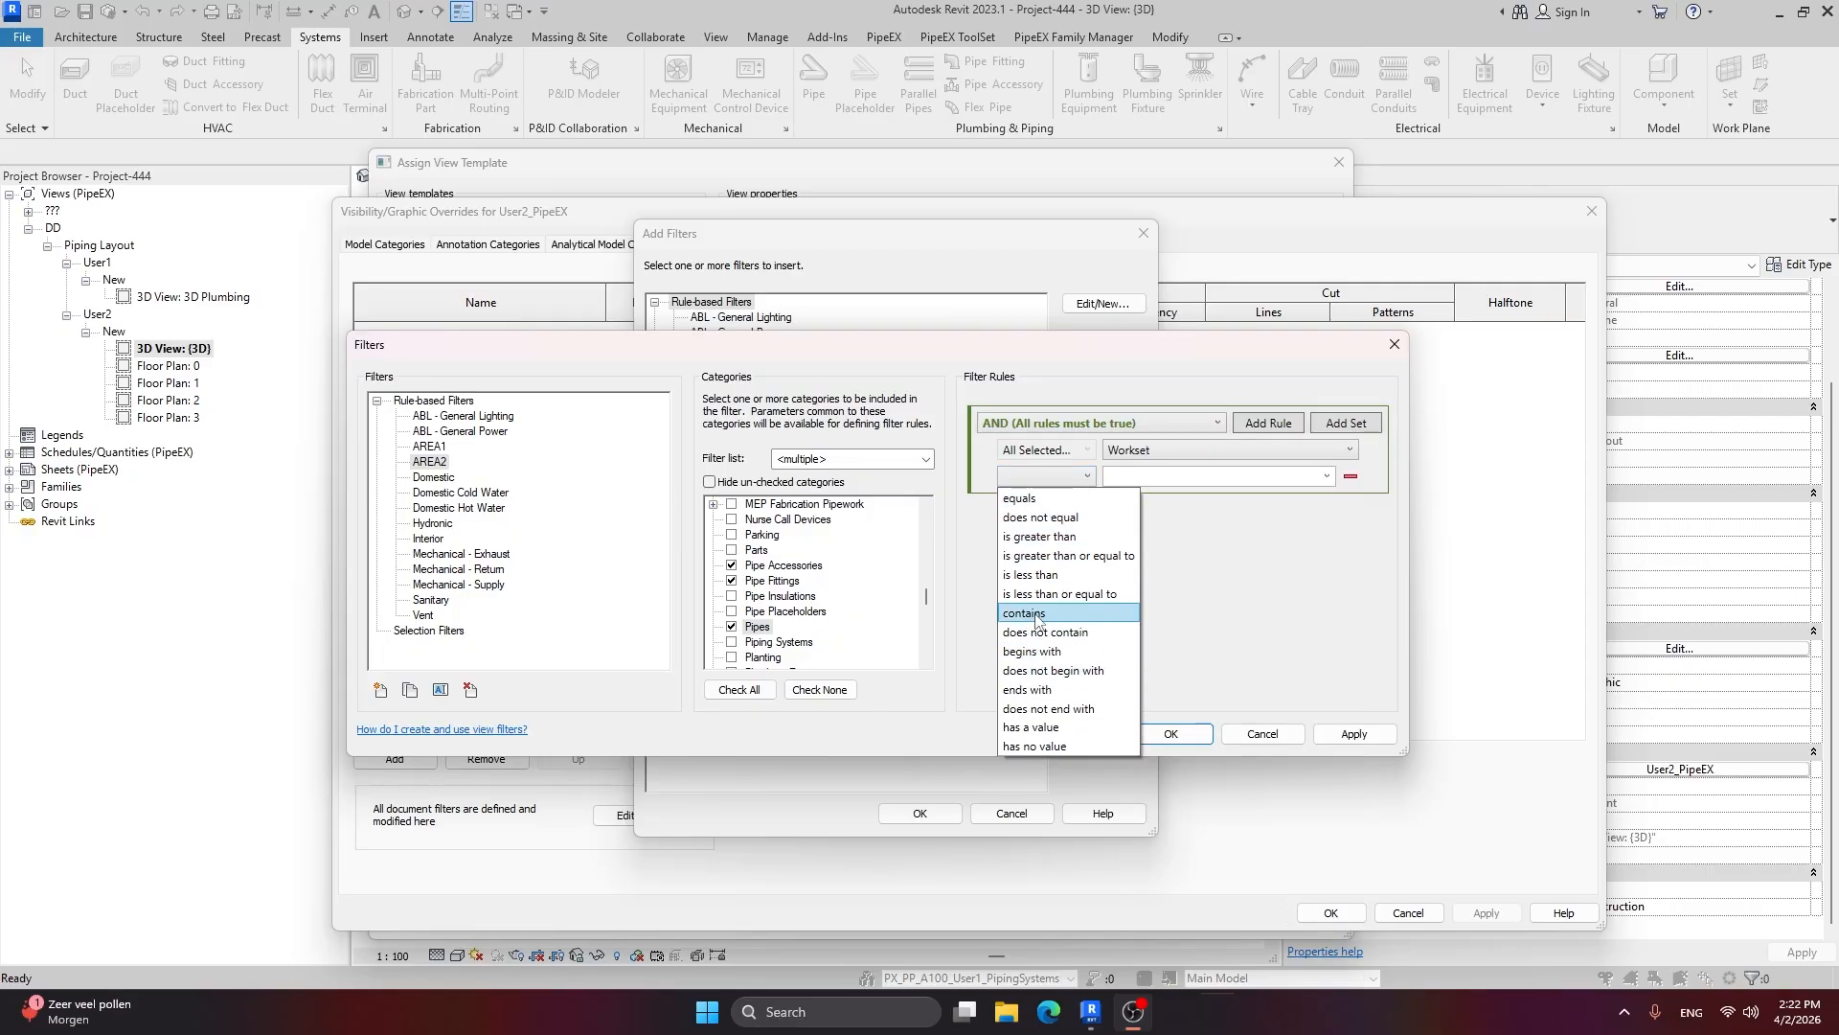
left_click(1035, 615)
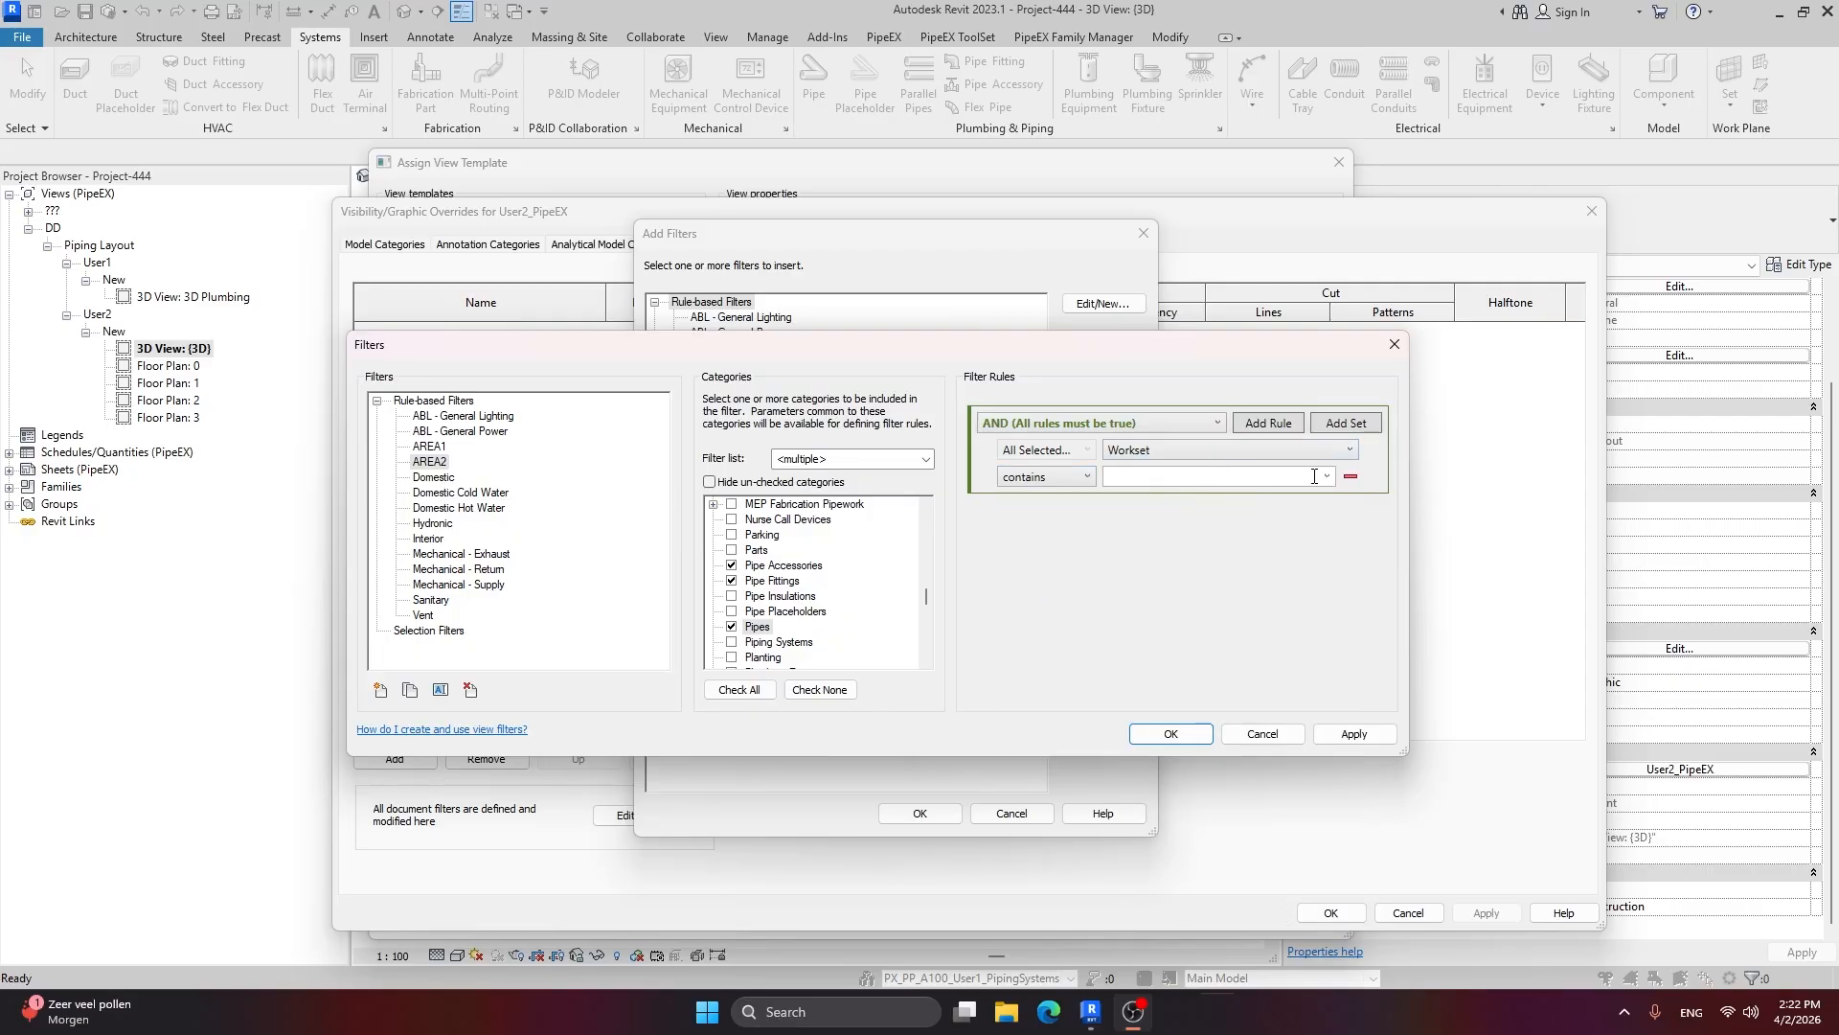
type("A200")
left_click(1171, 733)
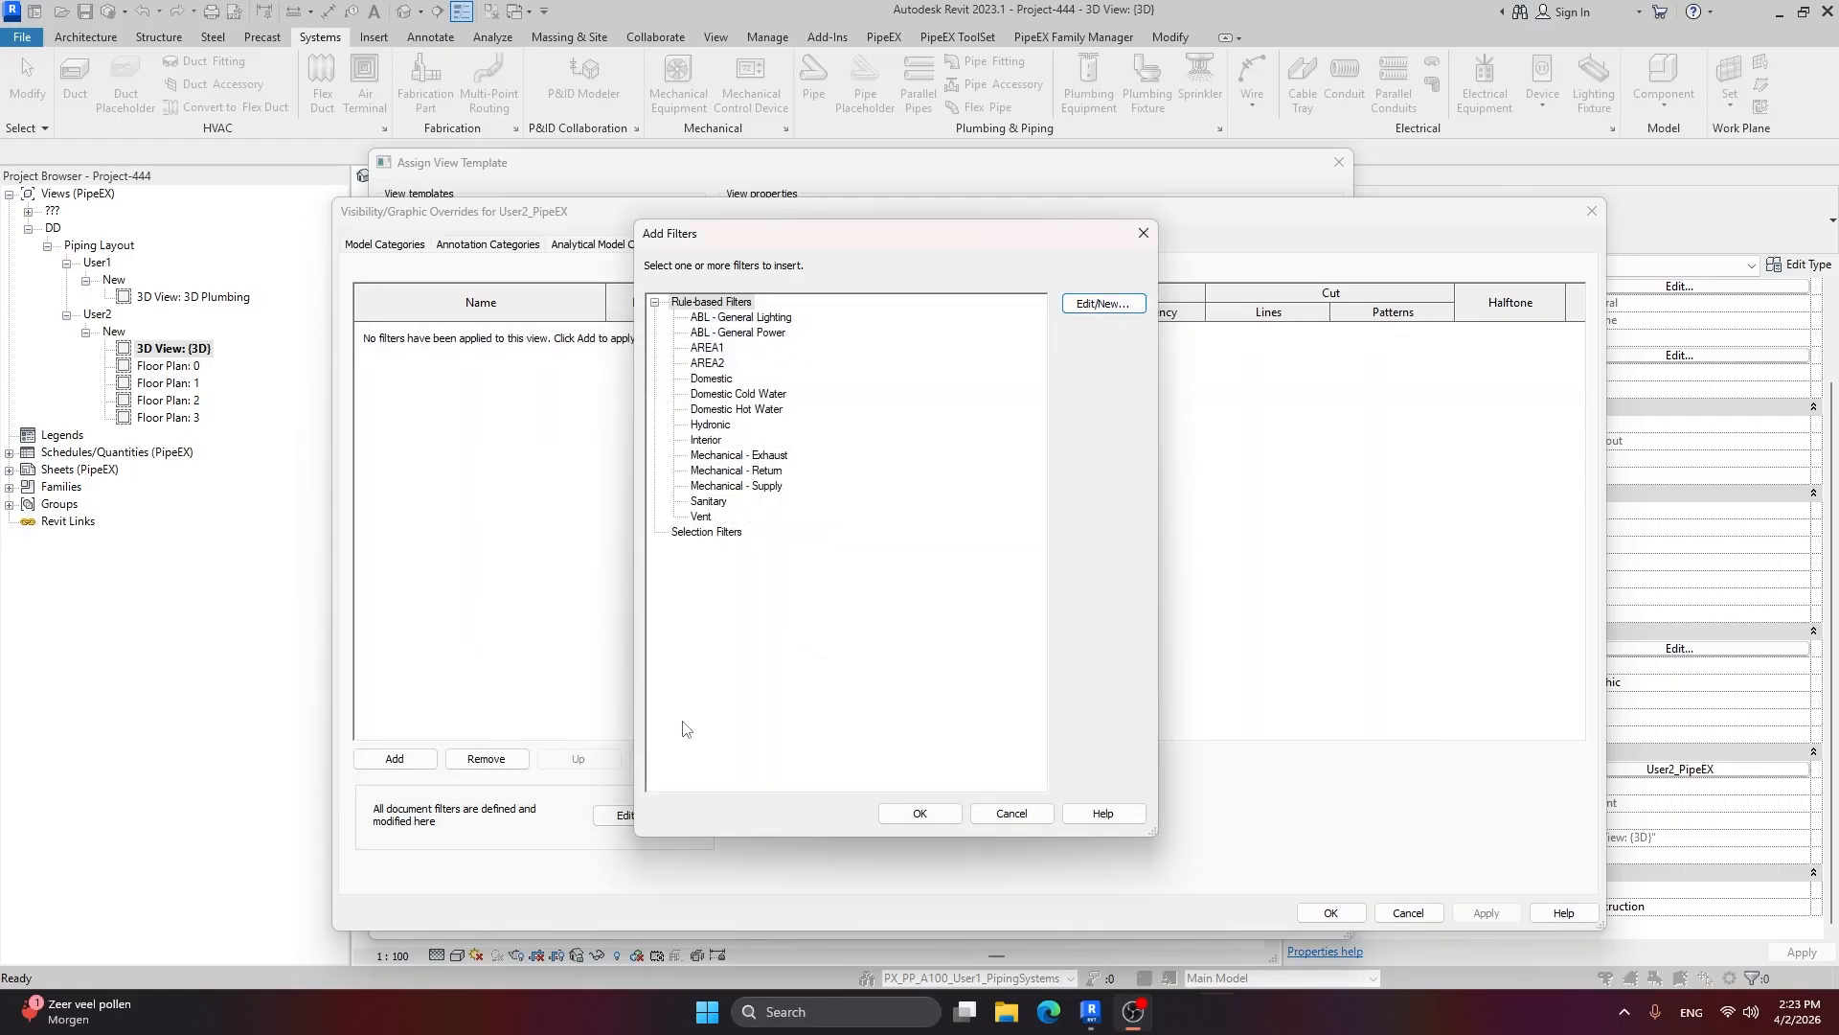
Step: Add the AREA1 and AREA2 filters to the User2_PipeEX view template
left_click(708, 347)
left_click(709, 363, "ctrl")
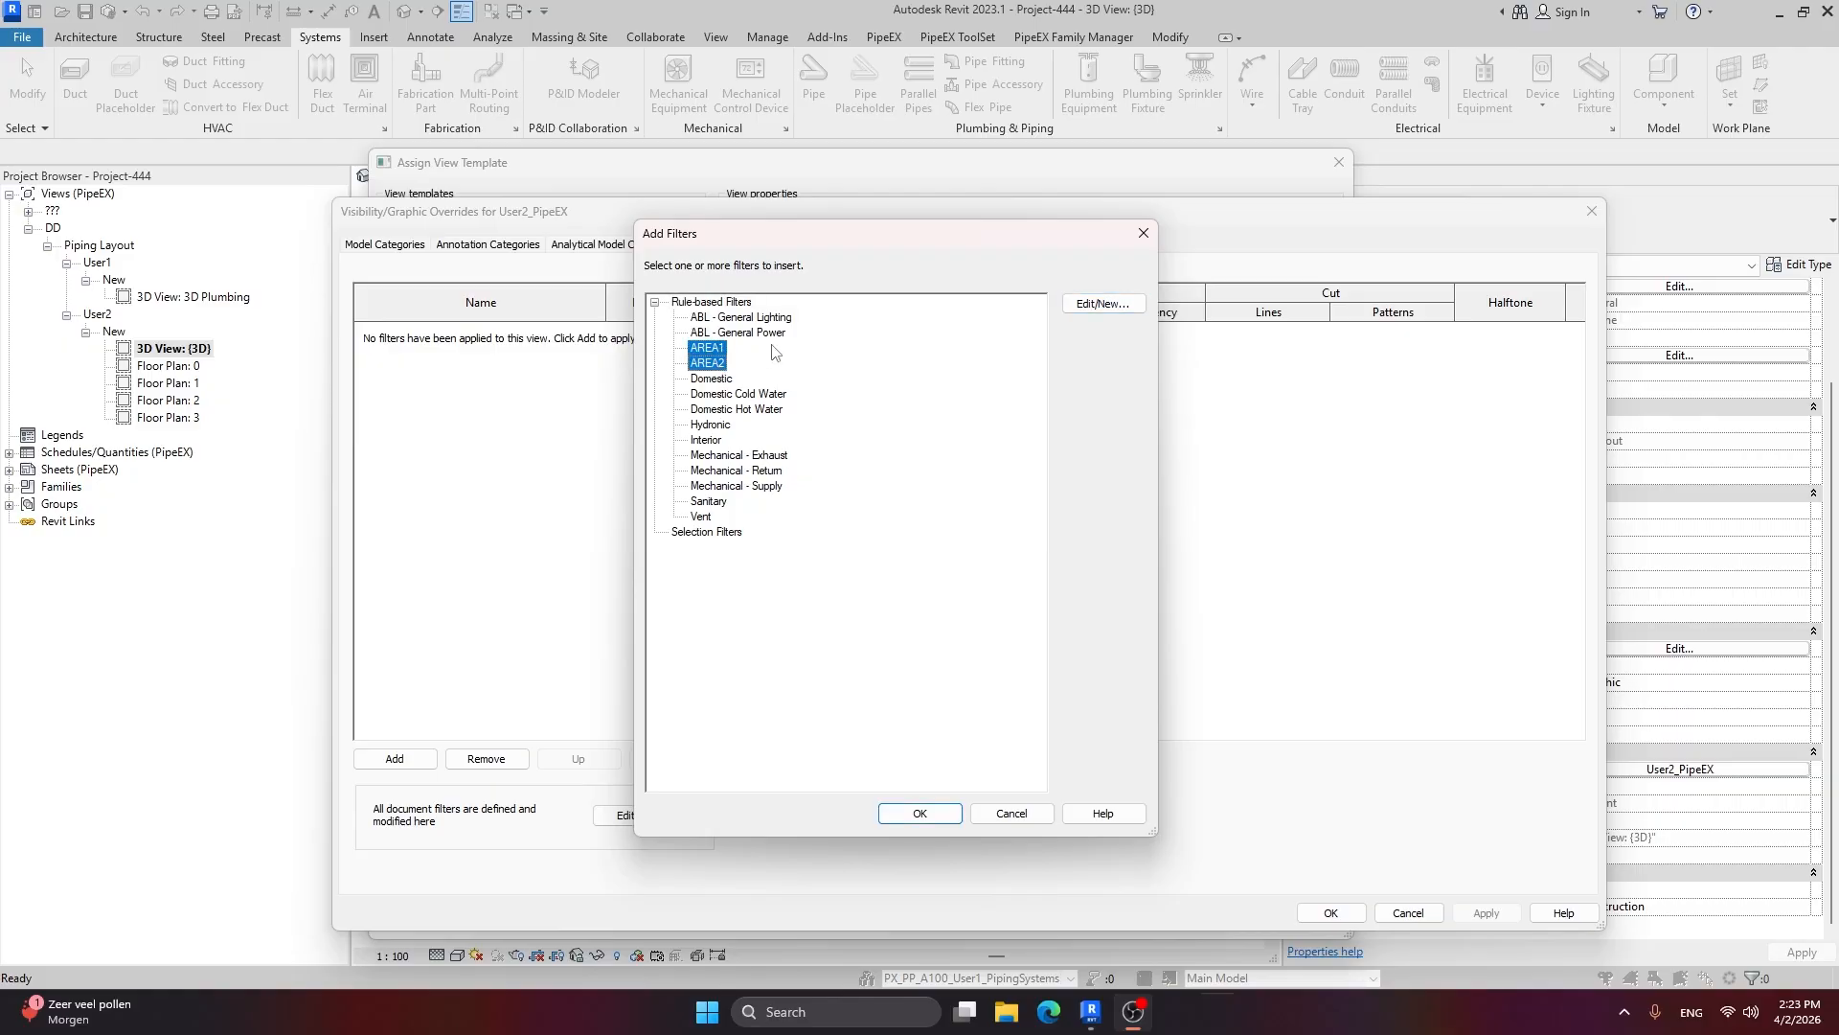
left_click(920, 812)
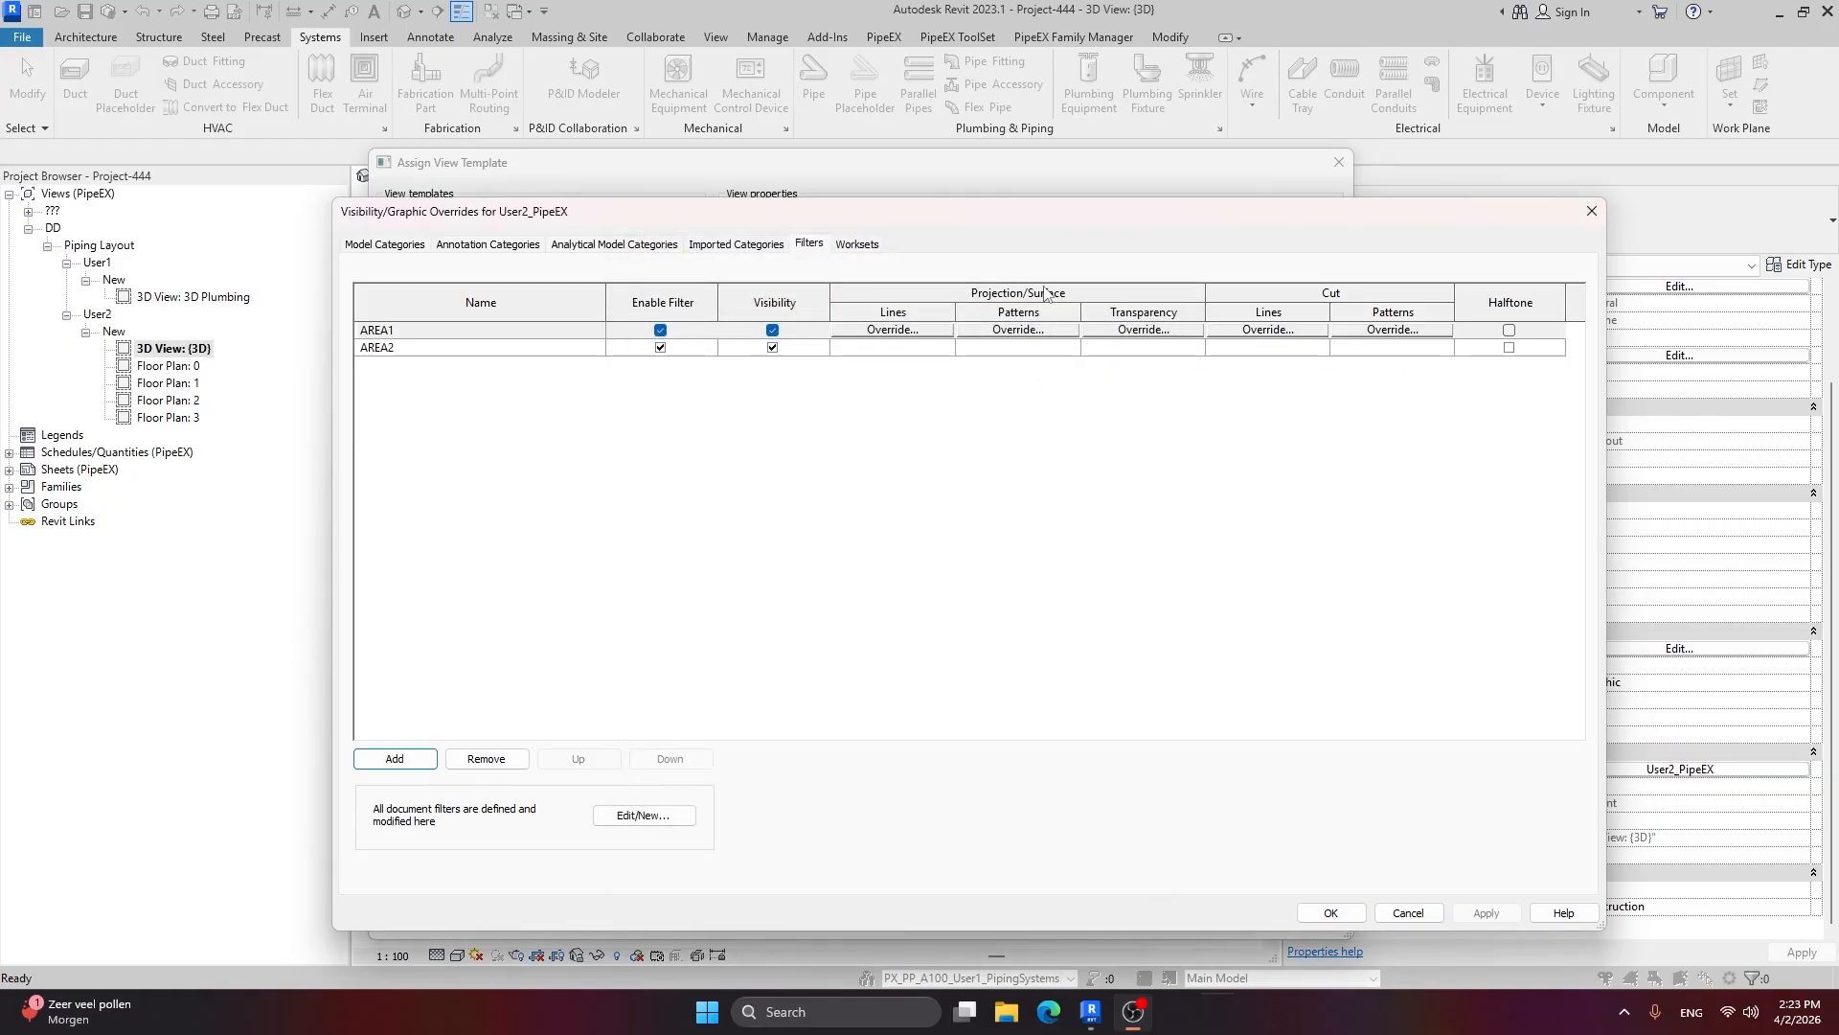
Step: Override the AREA1 filter's projection/surface foreground pattern with a solid fill in magenta RGB 218-037-186
left_click_drag(1045, 218, 1021, 205)
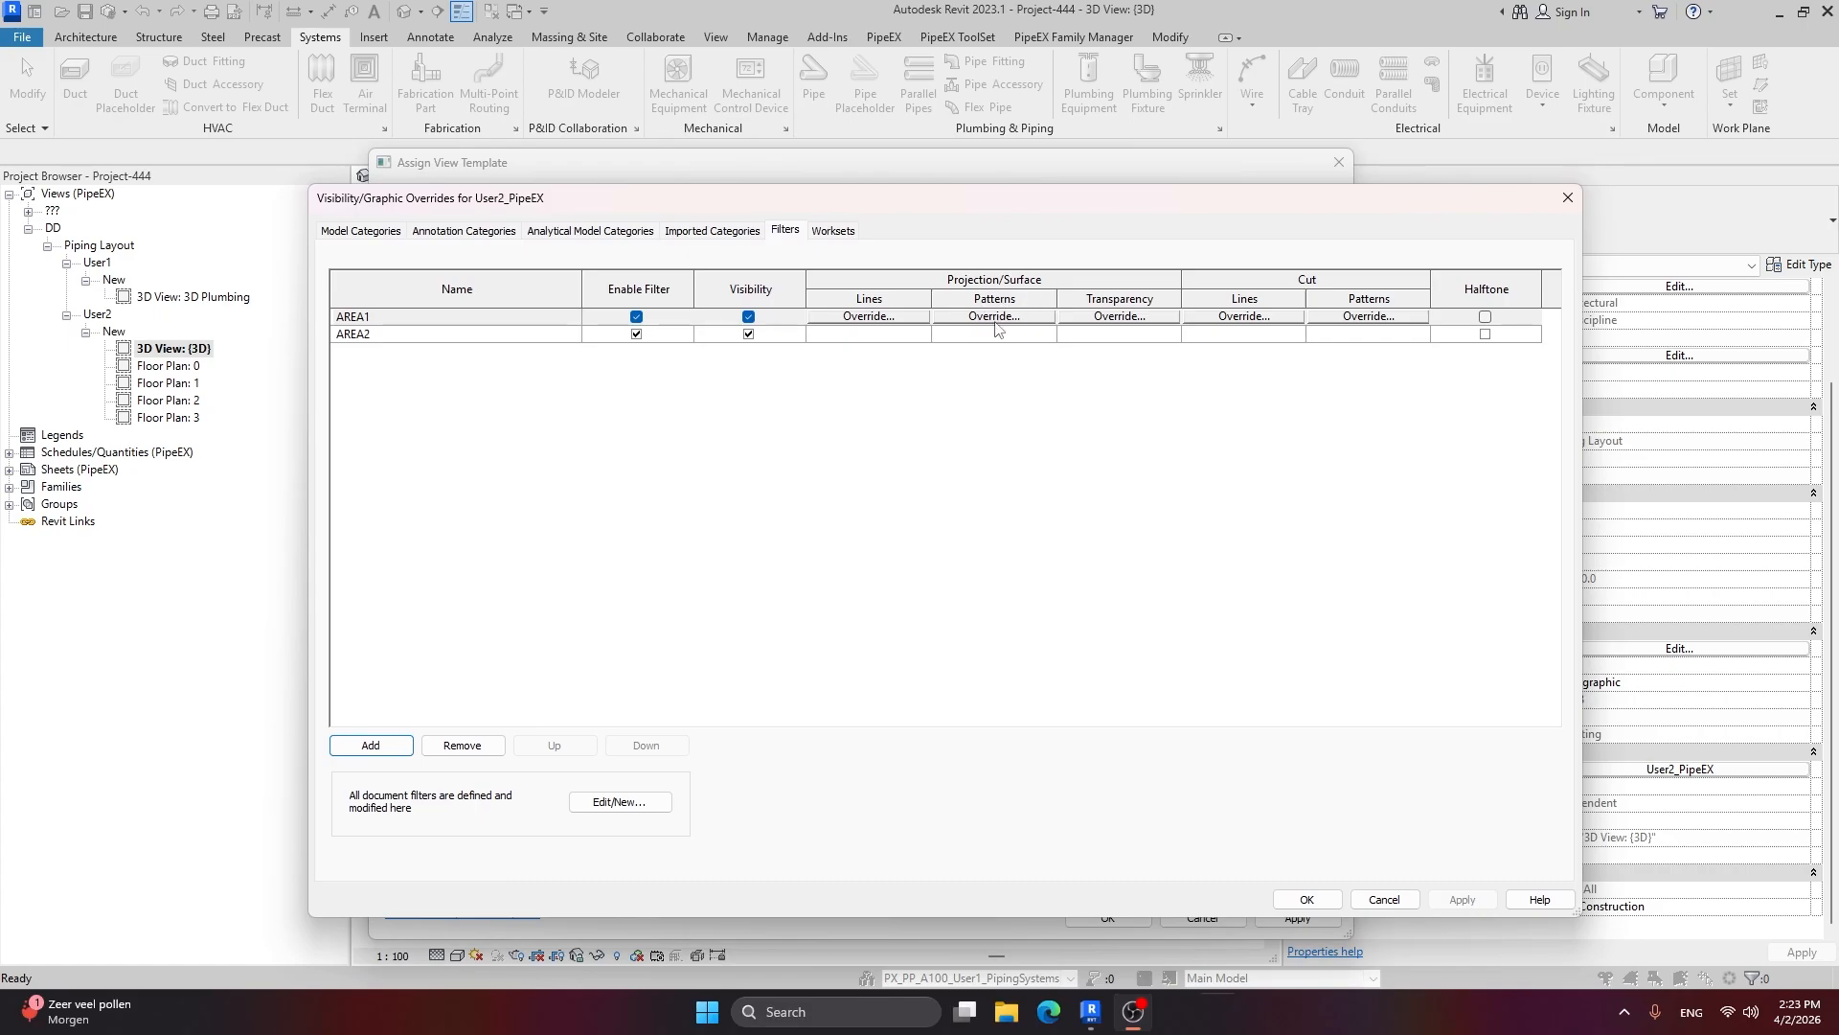
left_click(995, 317)
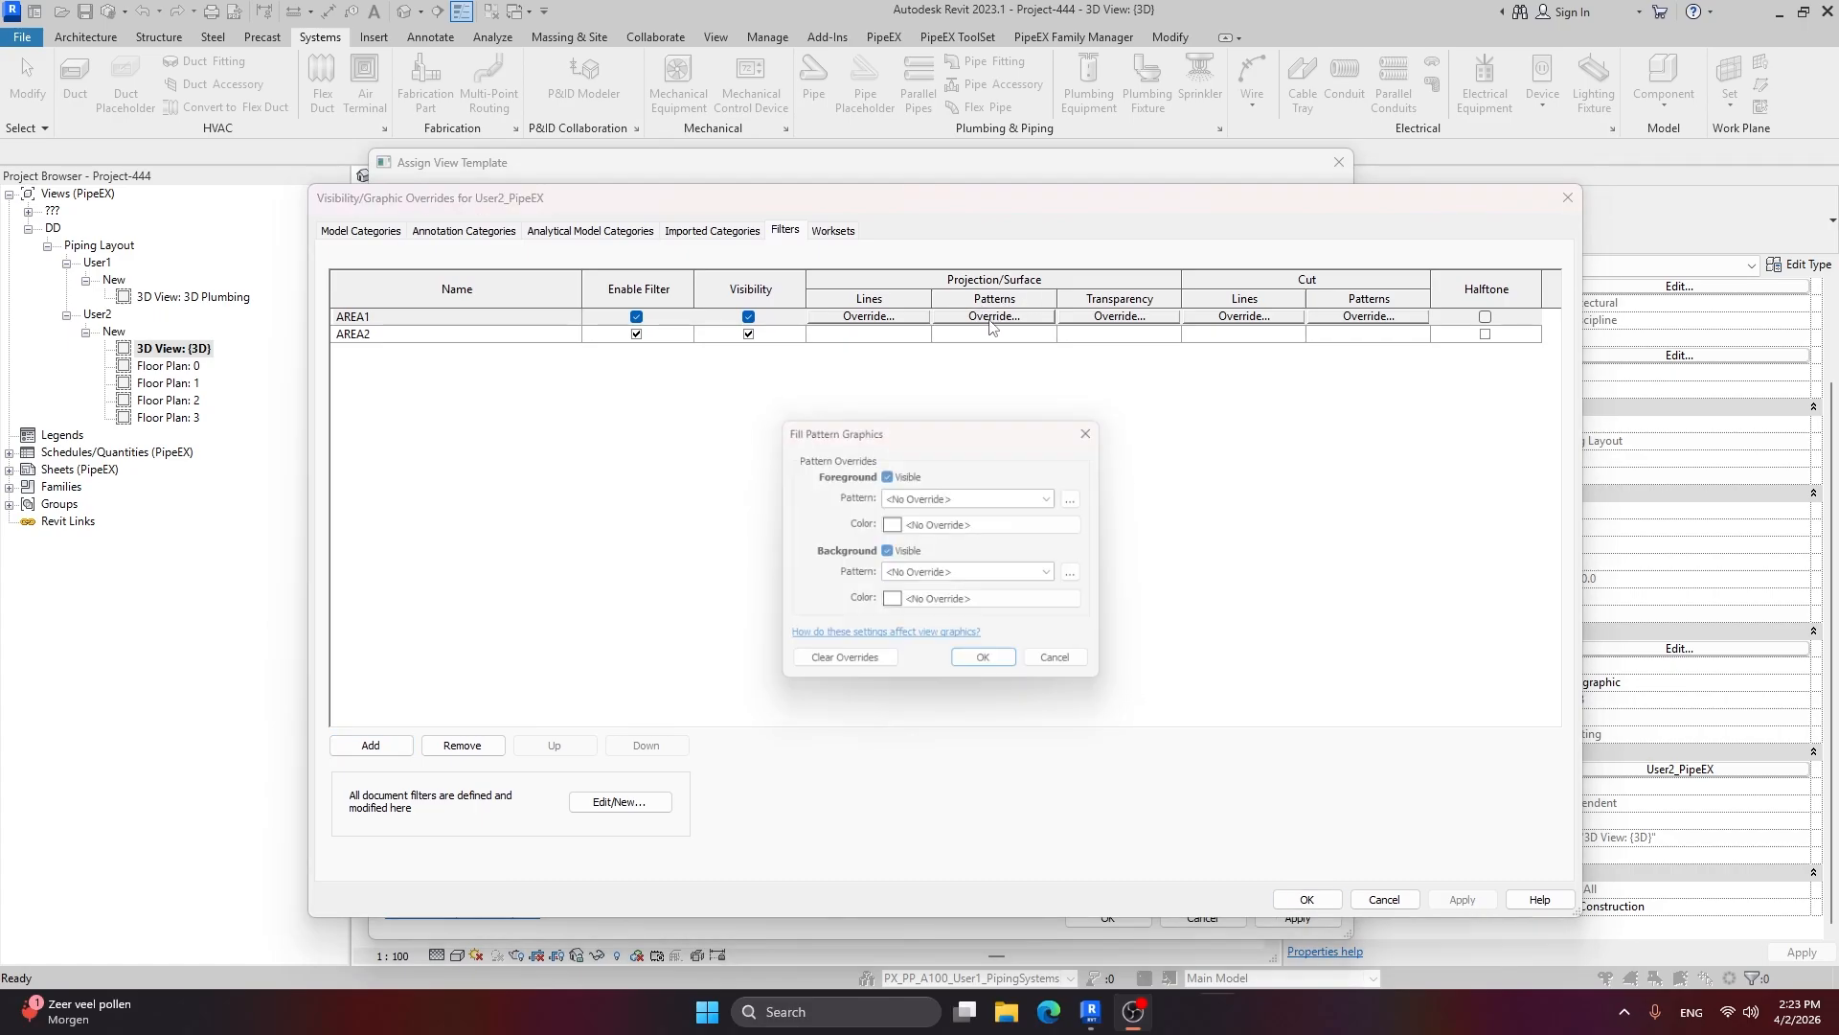
left_click(953, 497)
left_click(958, 527)
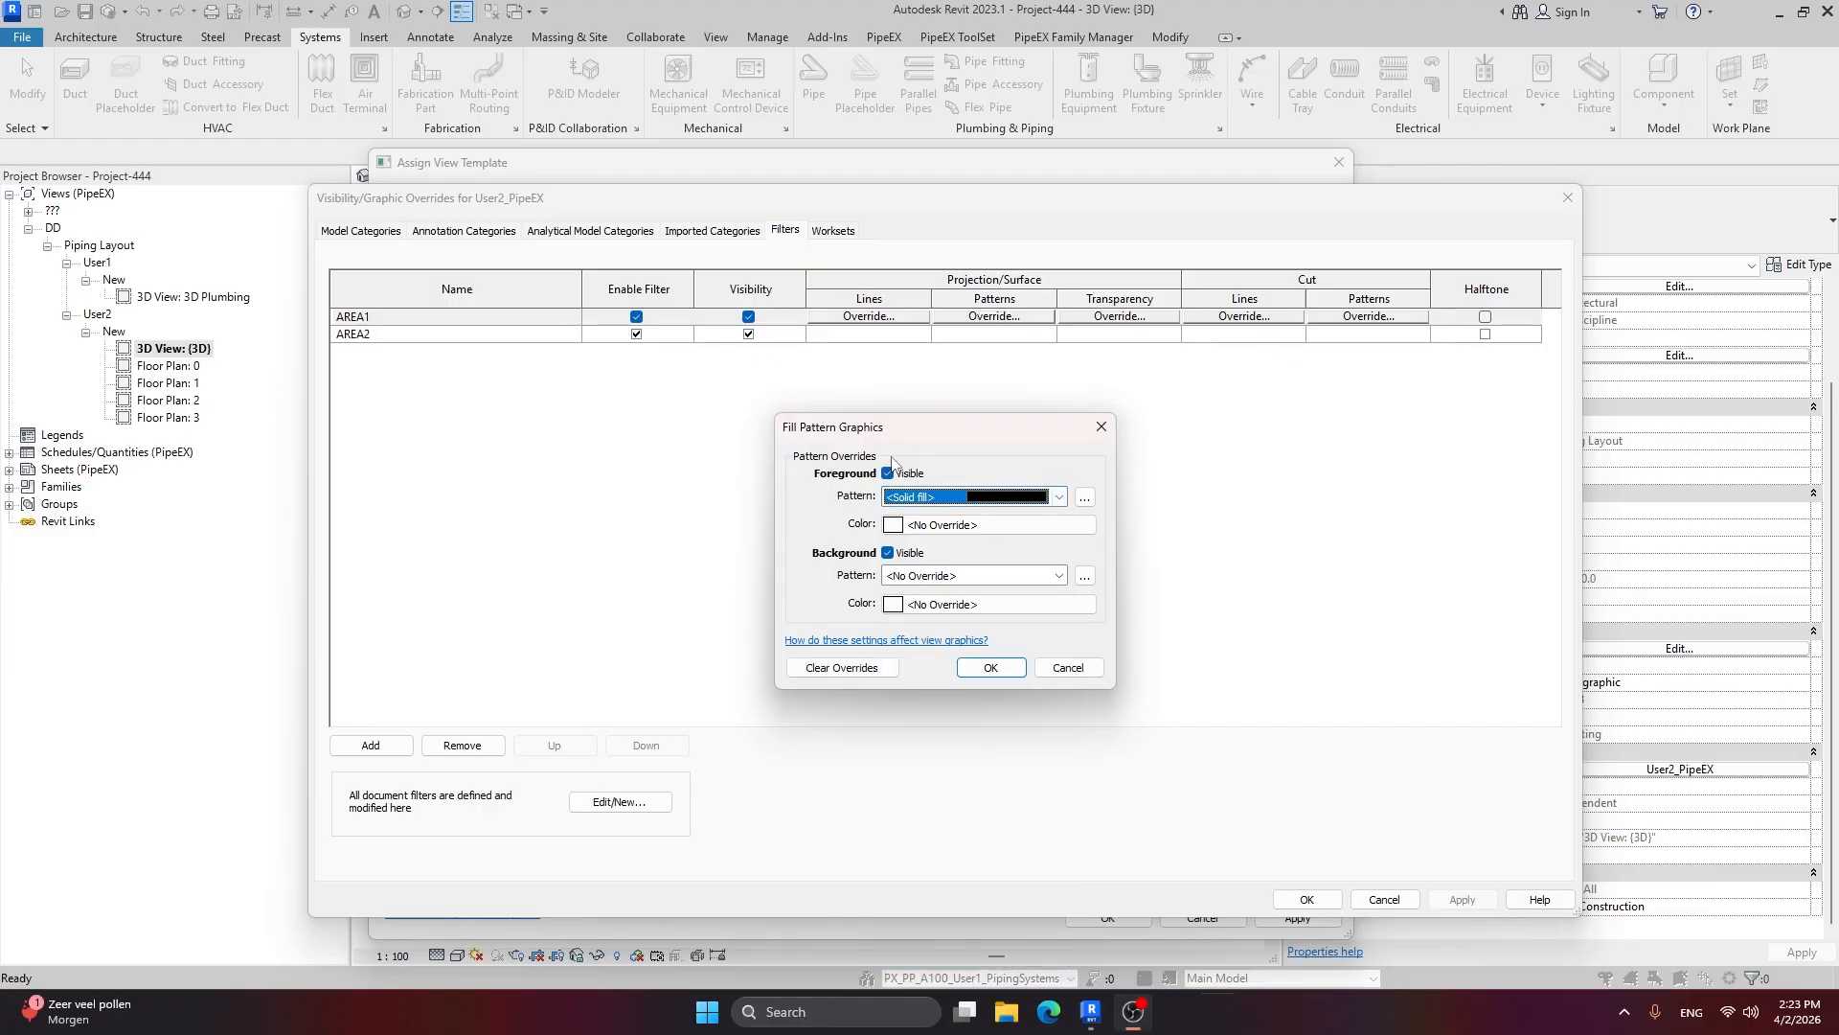
left_click(959, 524)
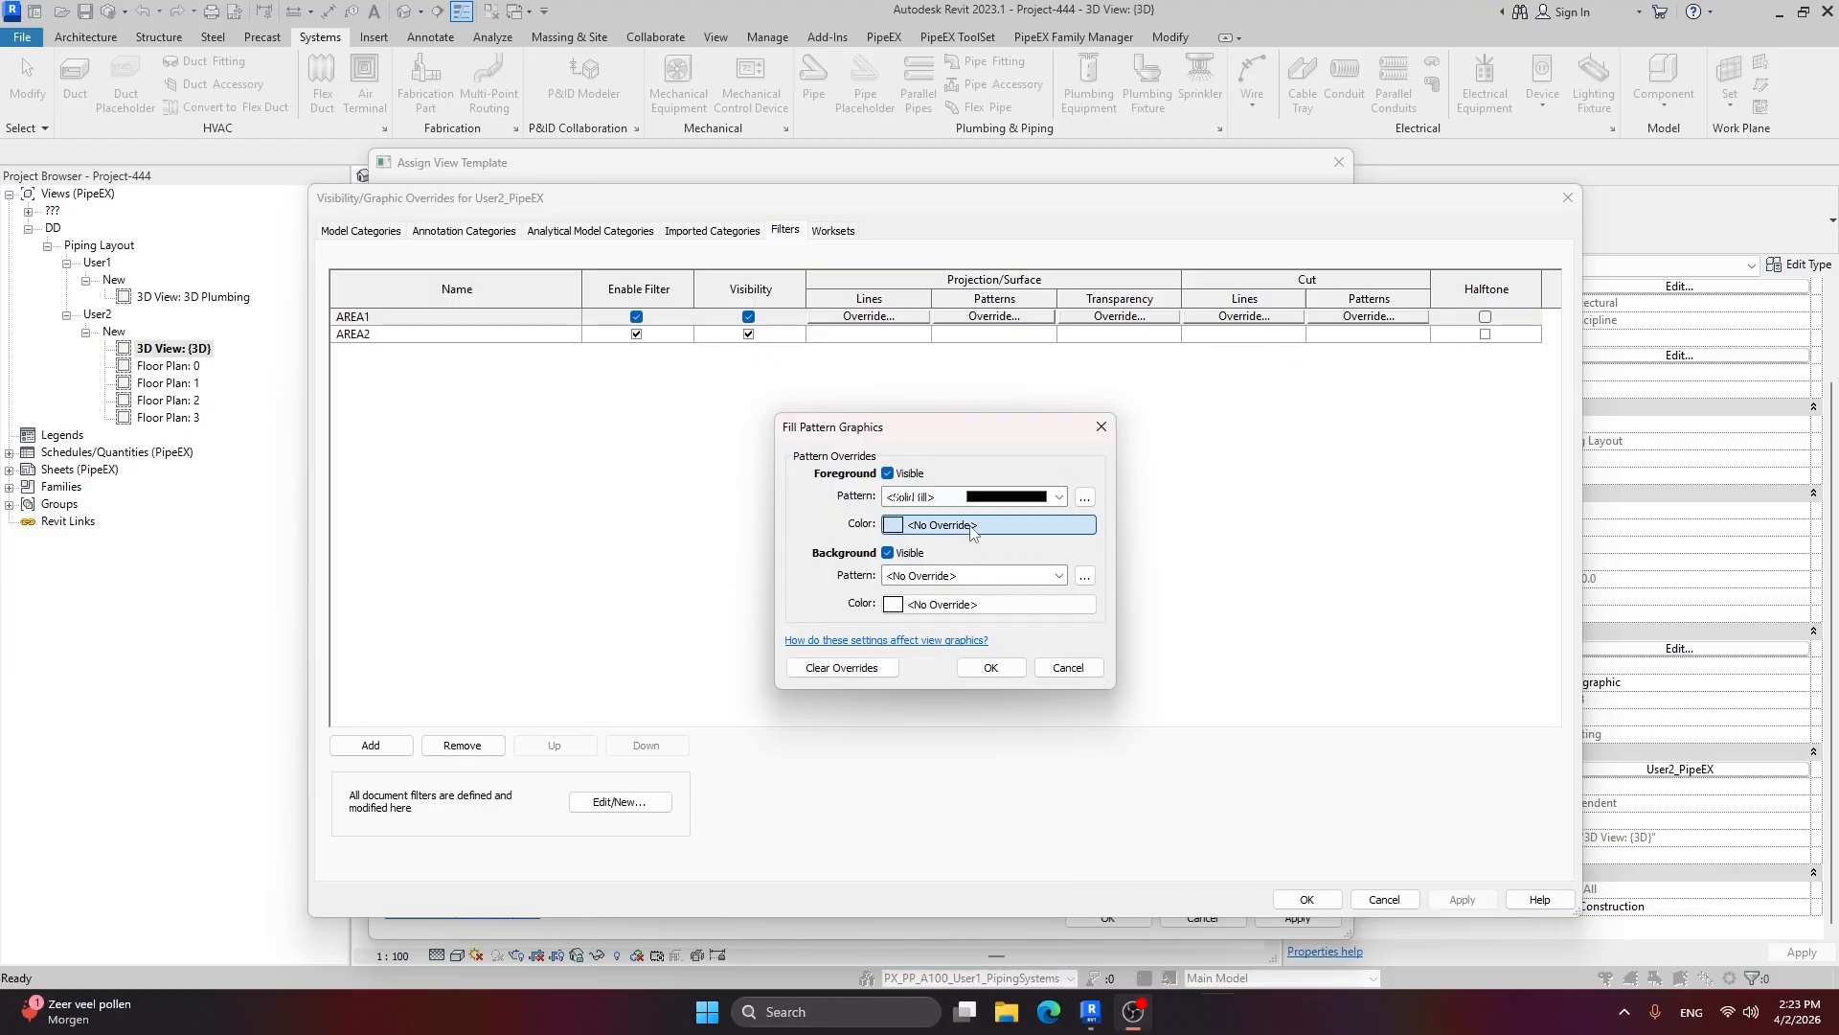
left_click_drag(1105, 452, 1118, 461)
left_click(1024, 721)
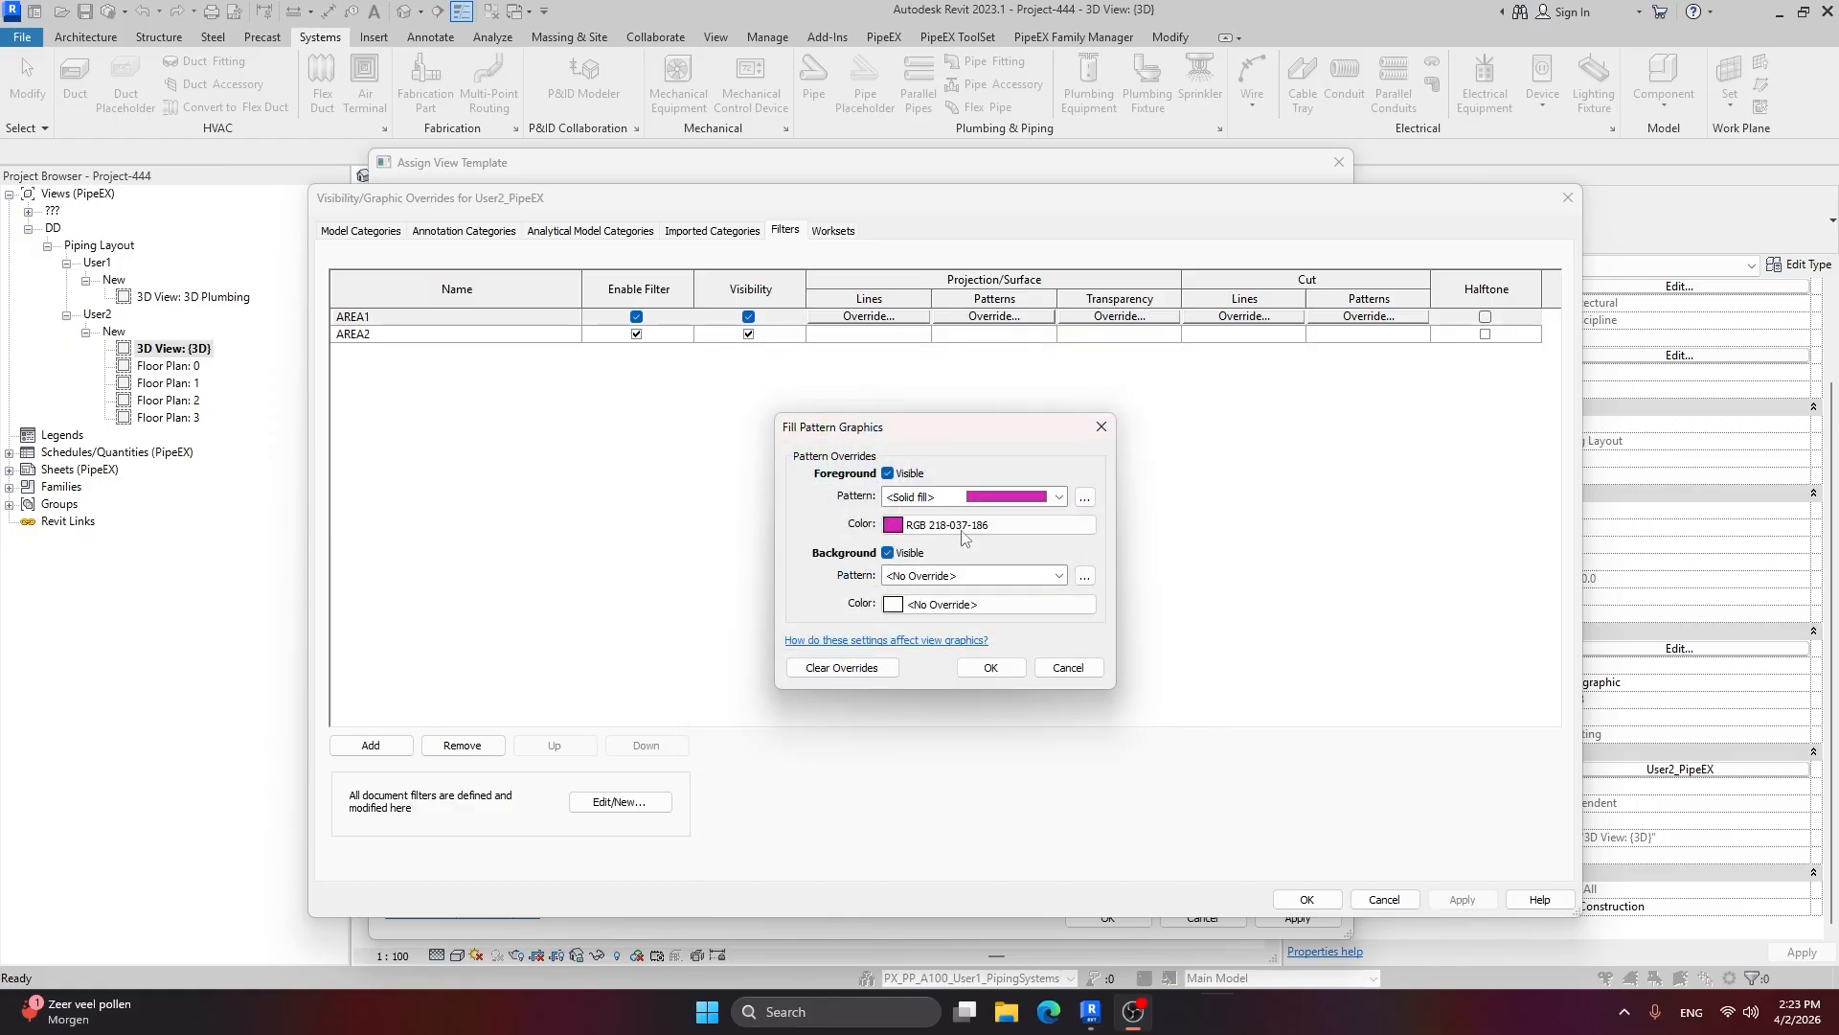
Step: Set AREA1's surface background pattern to solid fill in magenta RGB 219-031-224 and accept the pattern overrides
left_click(991, 575)
left_click(1019, 136)
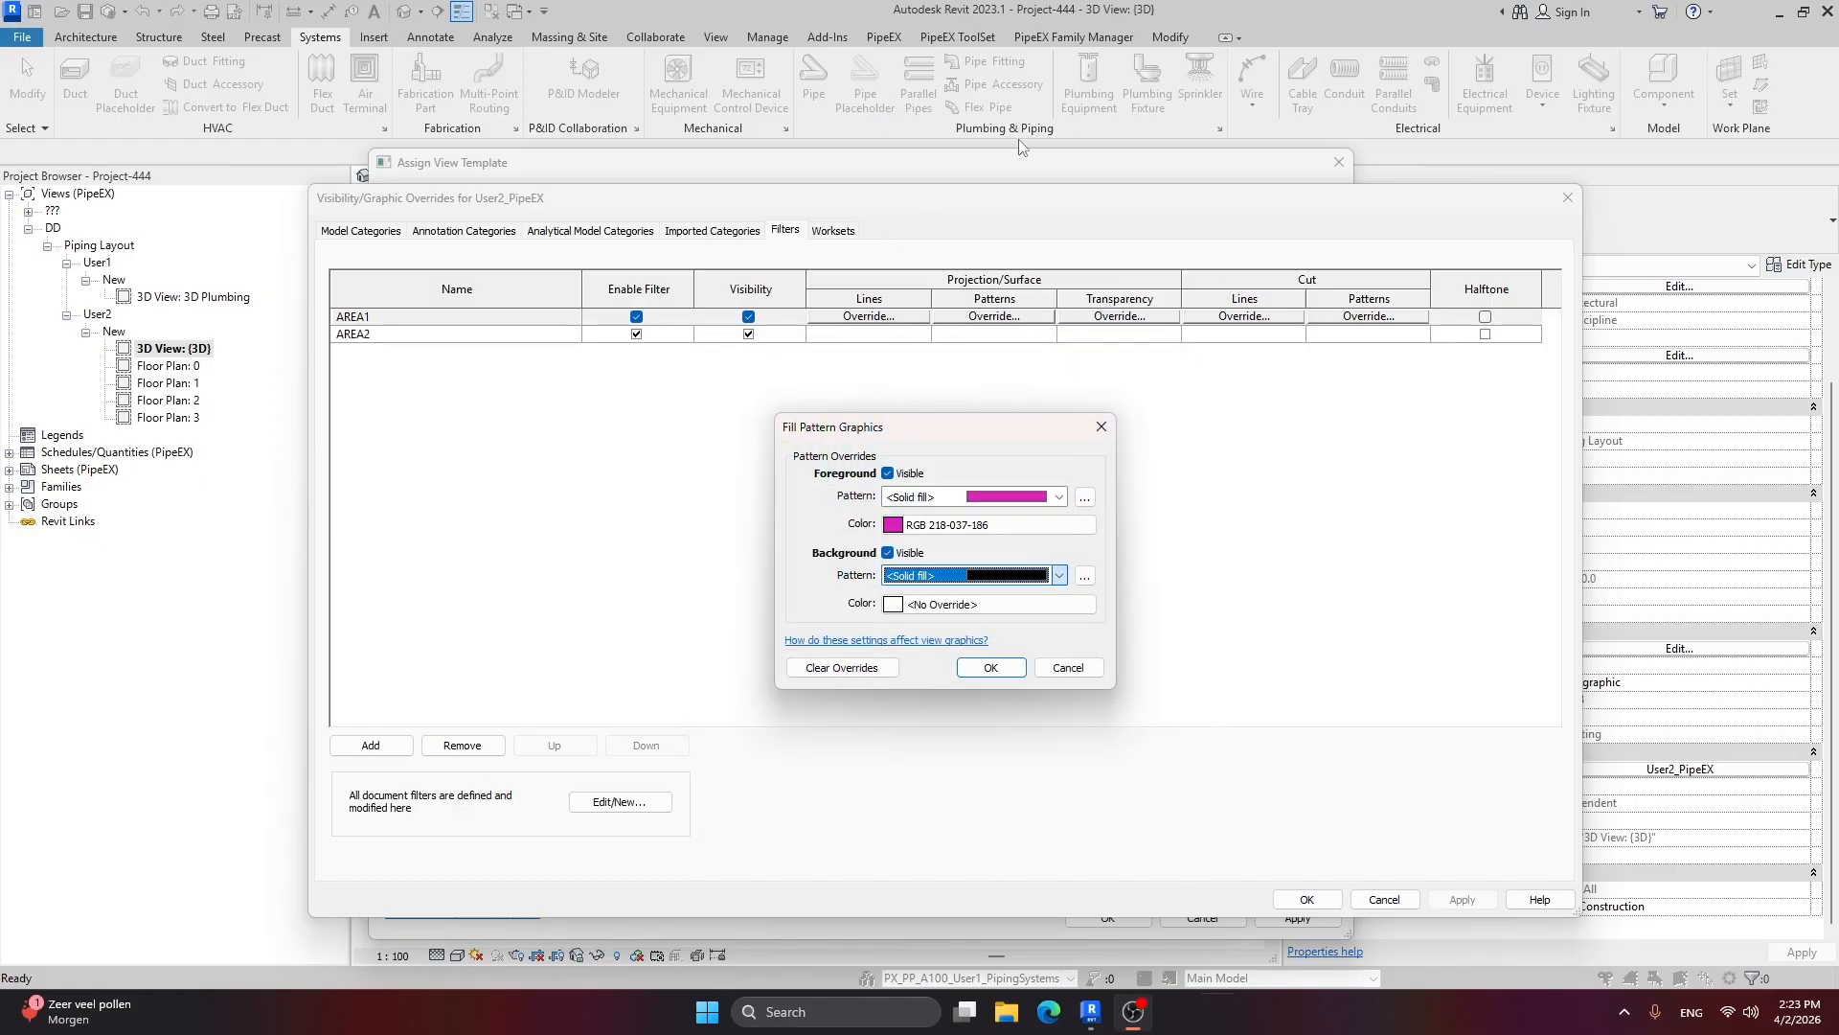
left_click(1015, 602)
left_click(1113, 459)
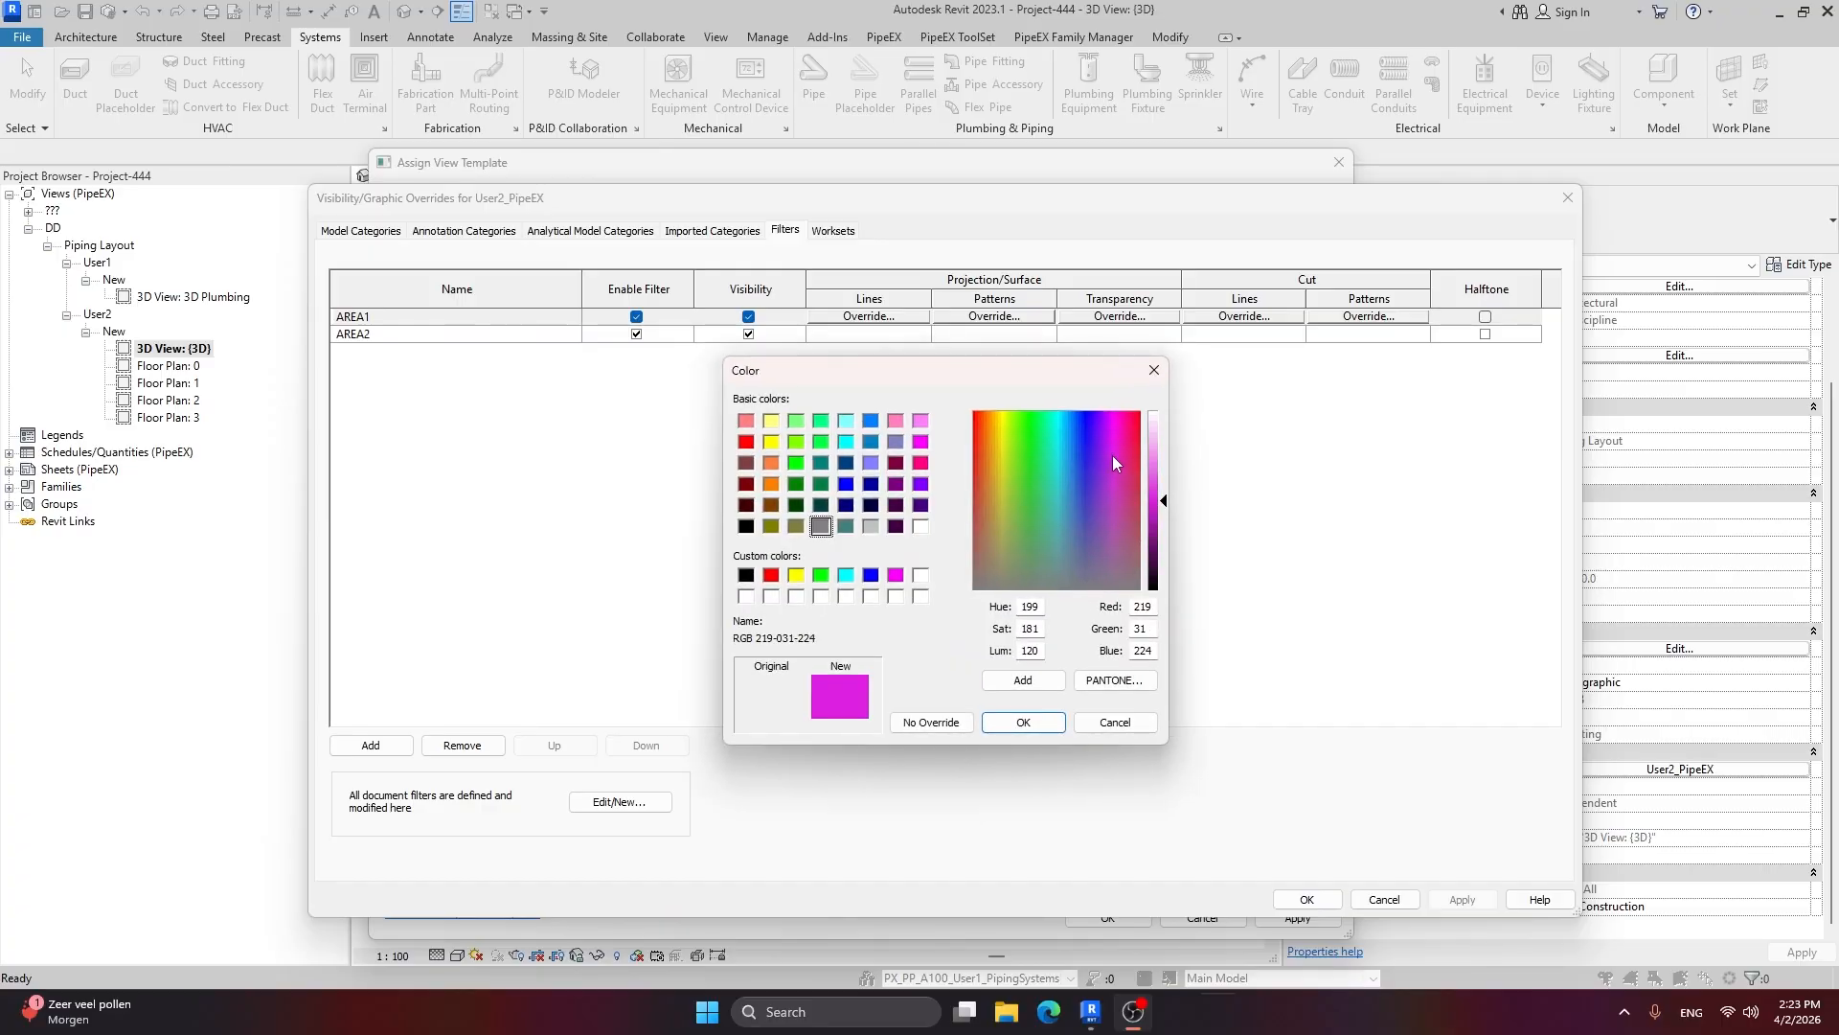
left_click(1023, 722)
left_click(996, 661)
Step: Override the AREA2 filter's projection/surface foreground pattern with a solid fill in blue RGB 022-080-233
left_click(996, 335)
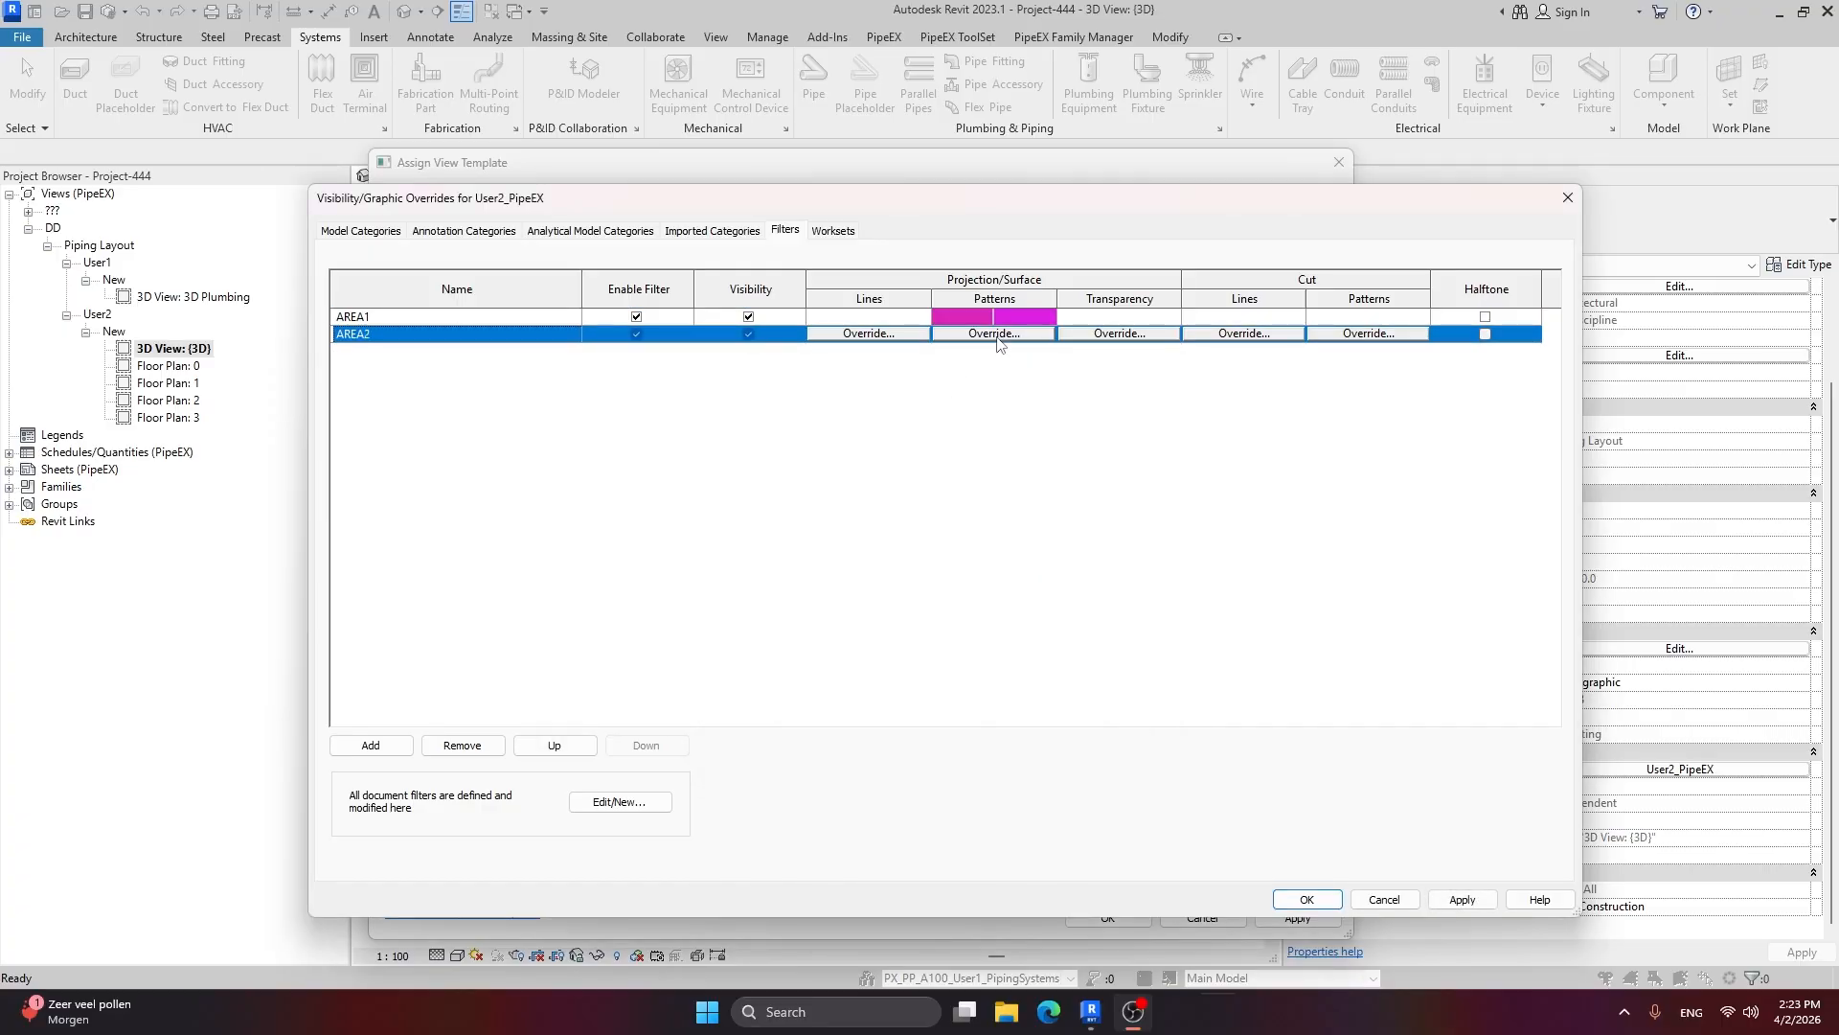
left_click(997, 335)
left_click(964, 496)
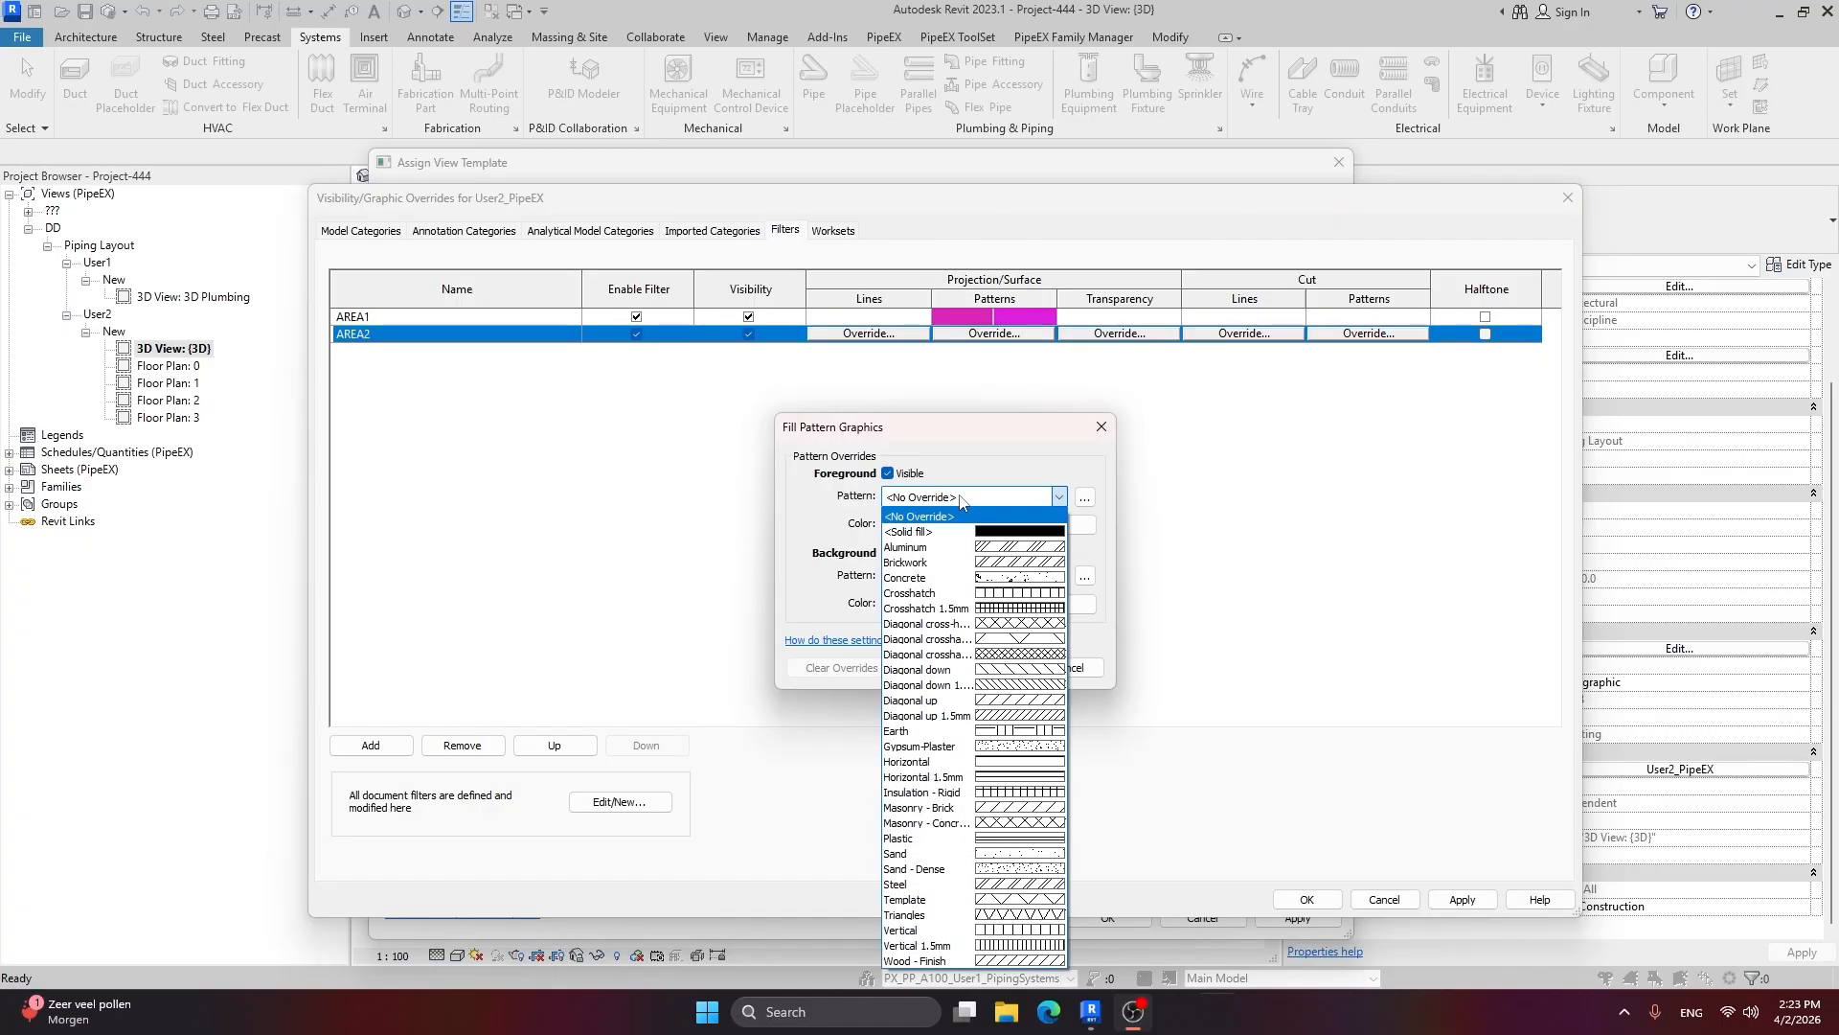
left_click(996, 532)
left_click(996, 525)
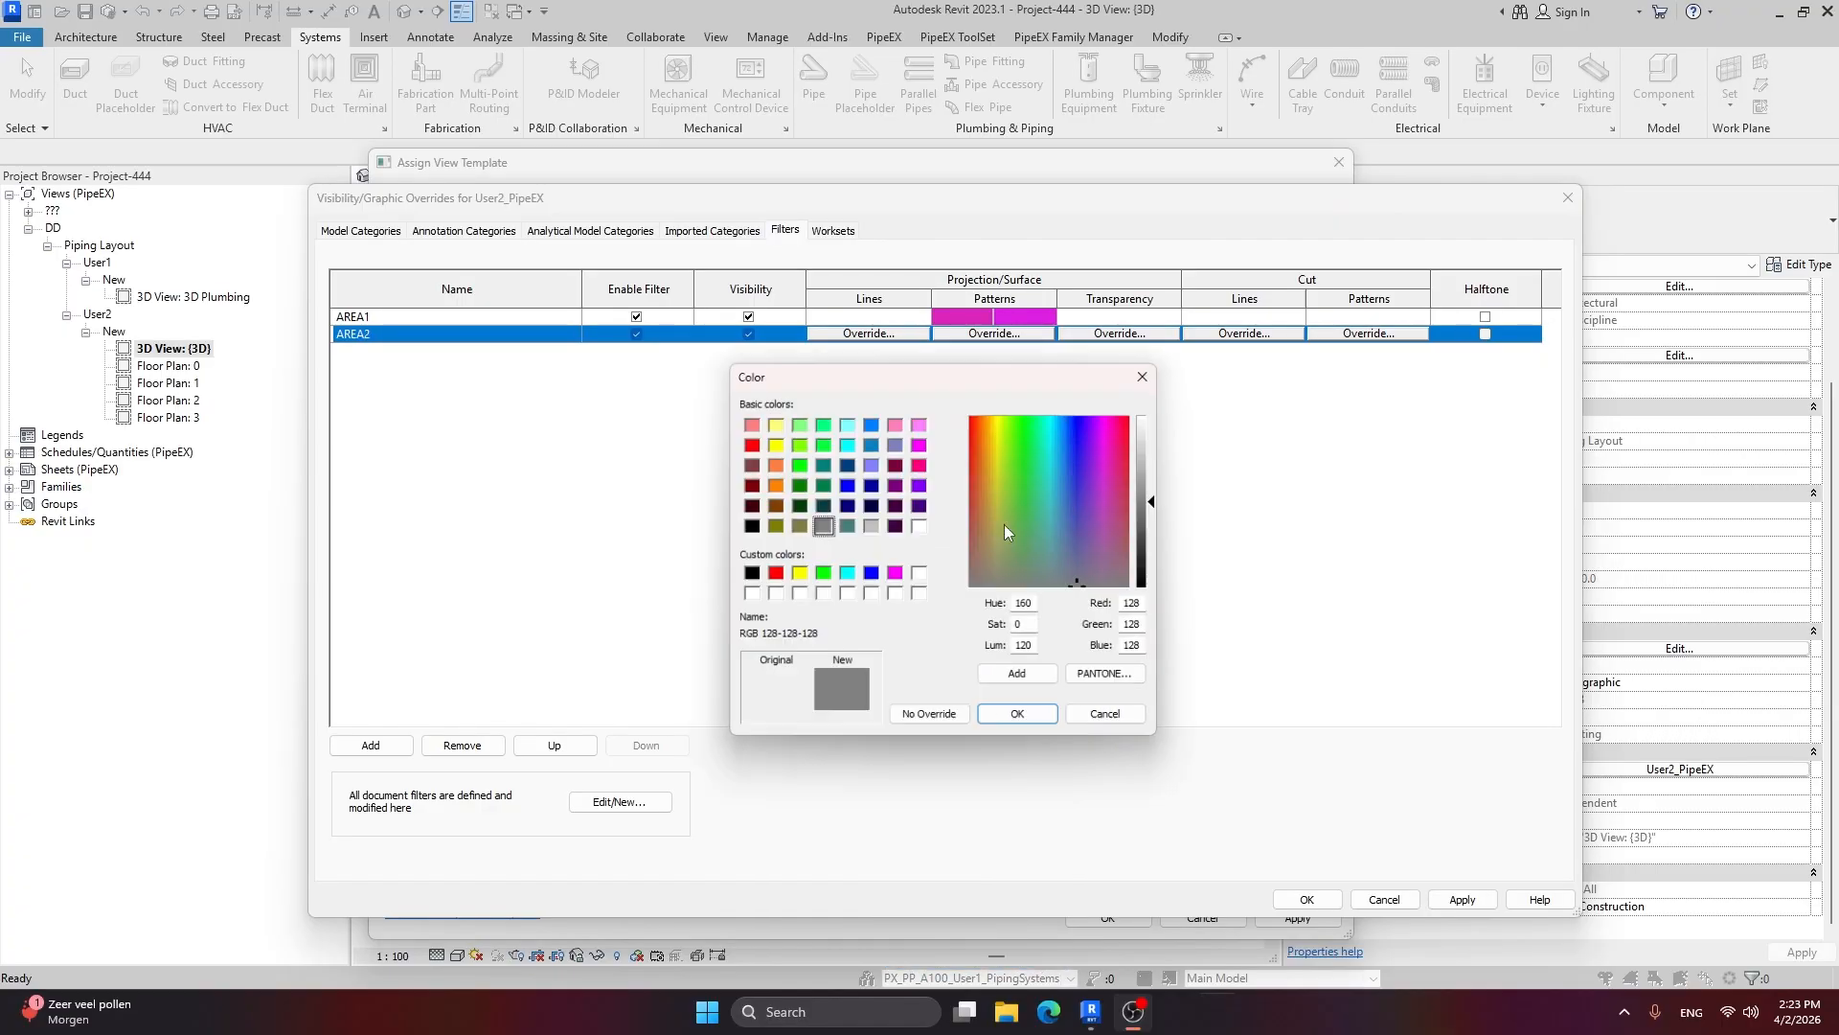
left_click_drag(1100, 425, 1078, 444)
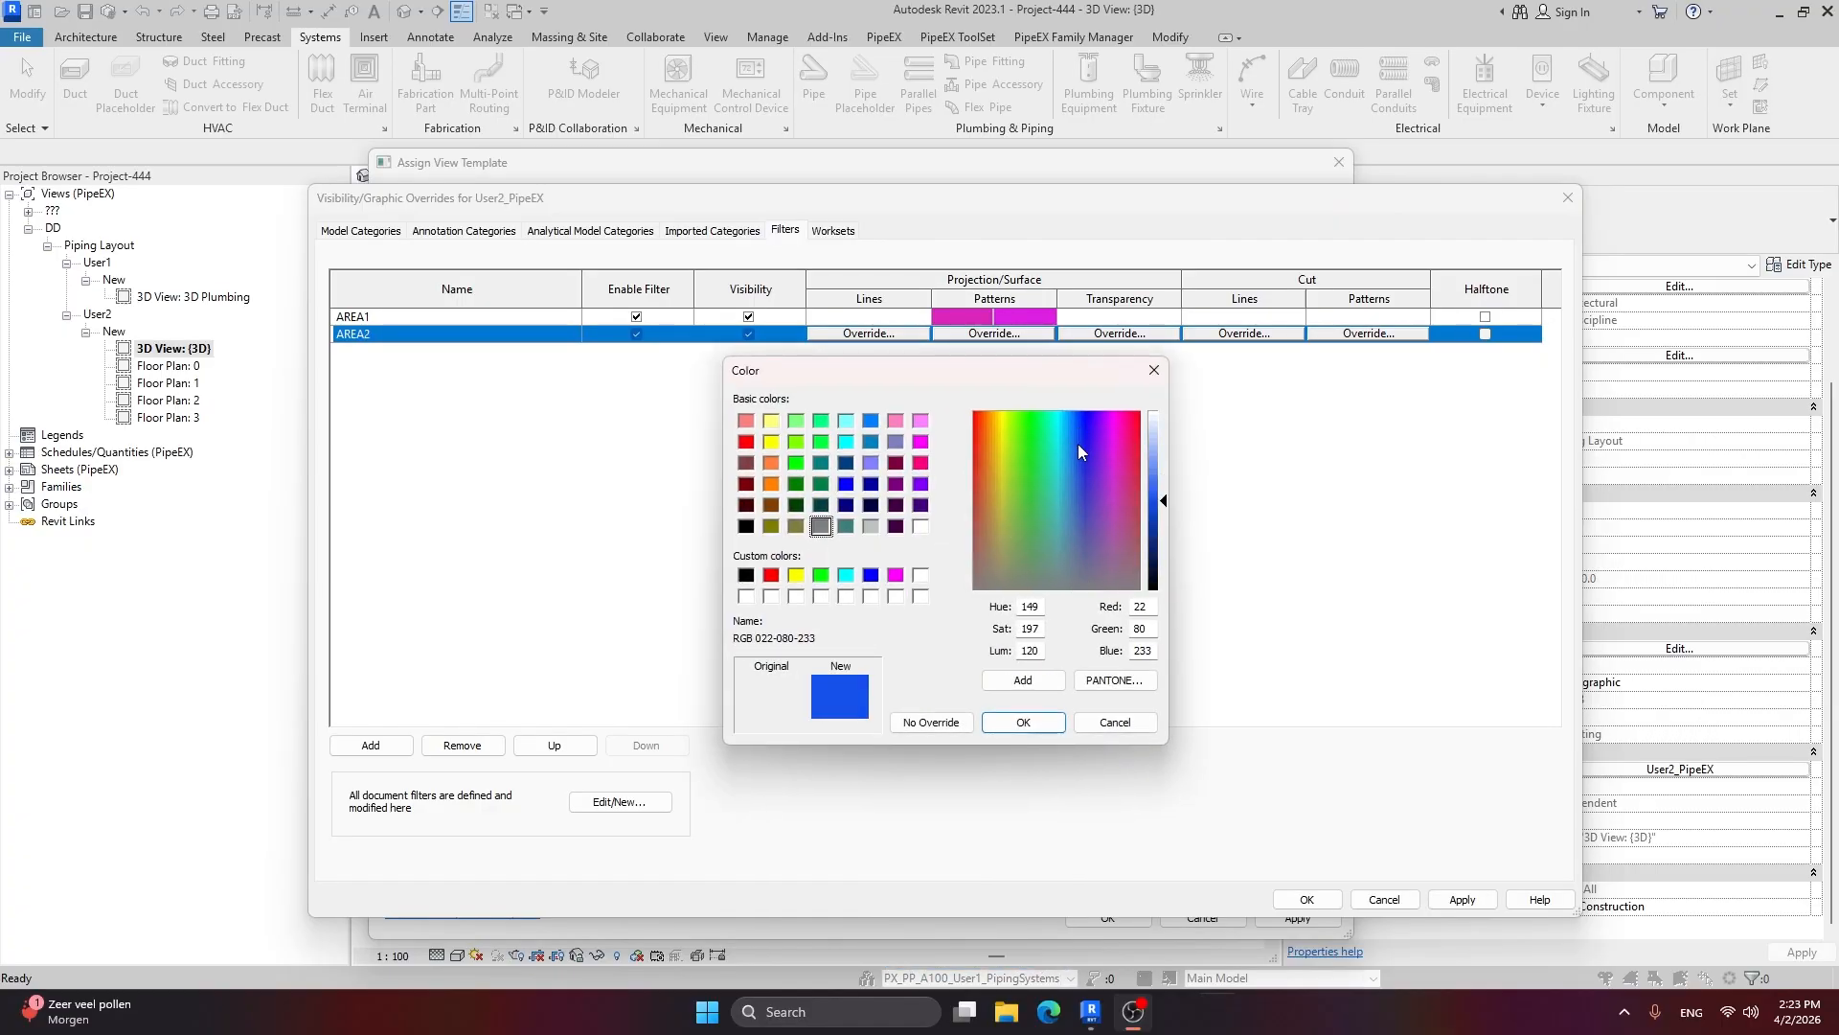
left_click(1023, 721)
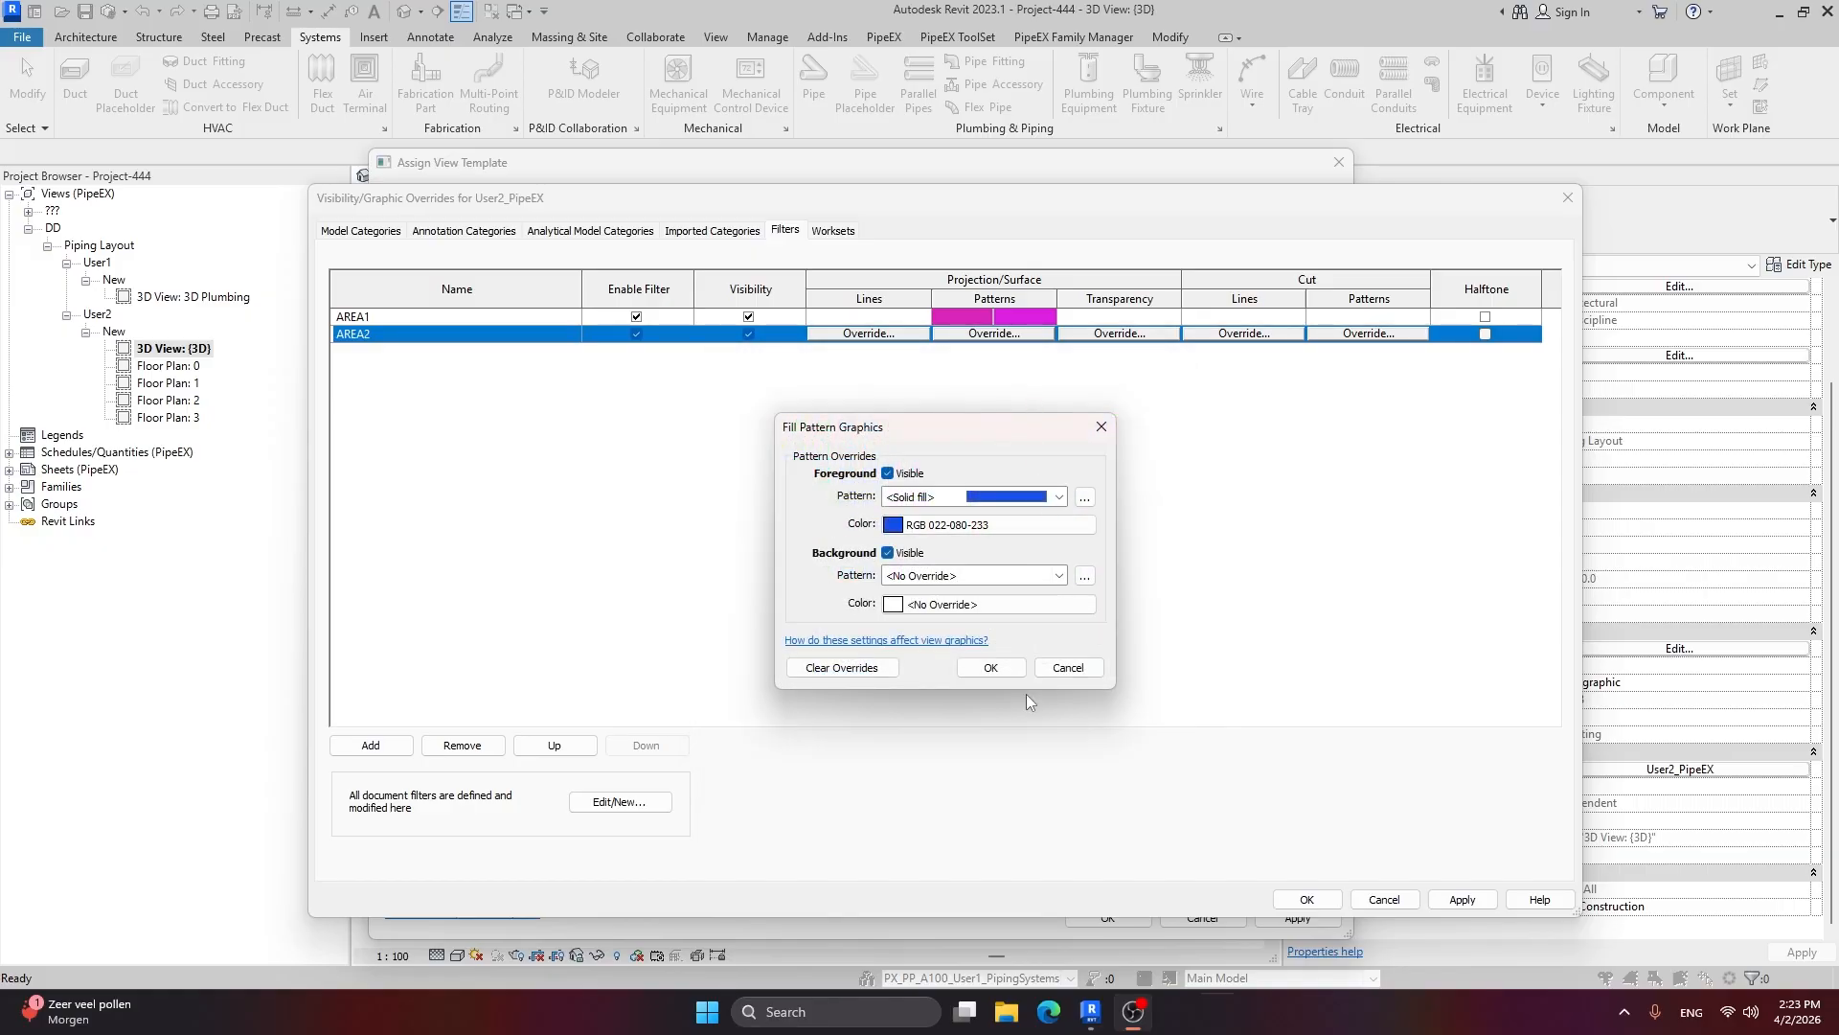
Step: Set AREA2's surface background pattern to solid fill in blue RGB 024-081-231 and accept the pattern overrides
left_click(996, 575)
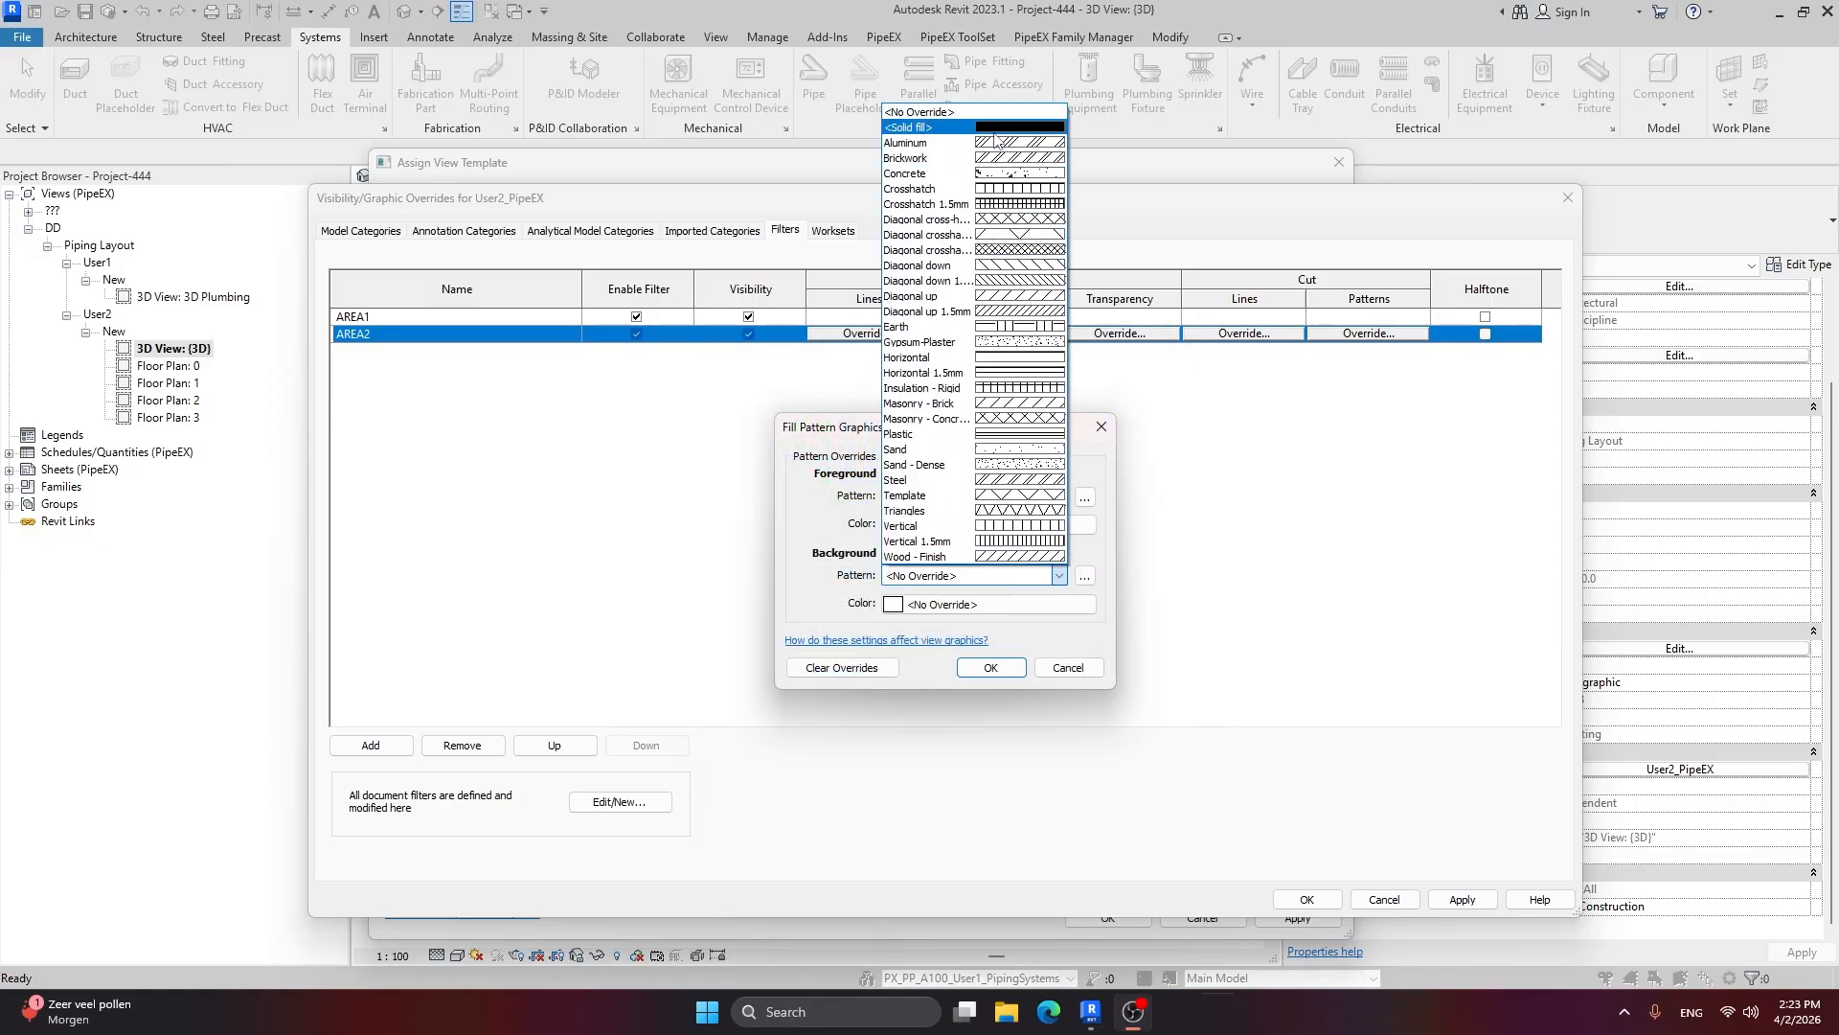
left_click(996, 127)
left_click(968, 604)
left_click(1081, 447)
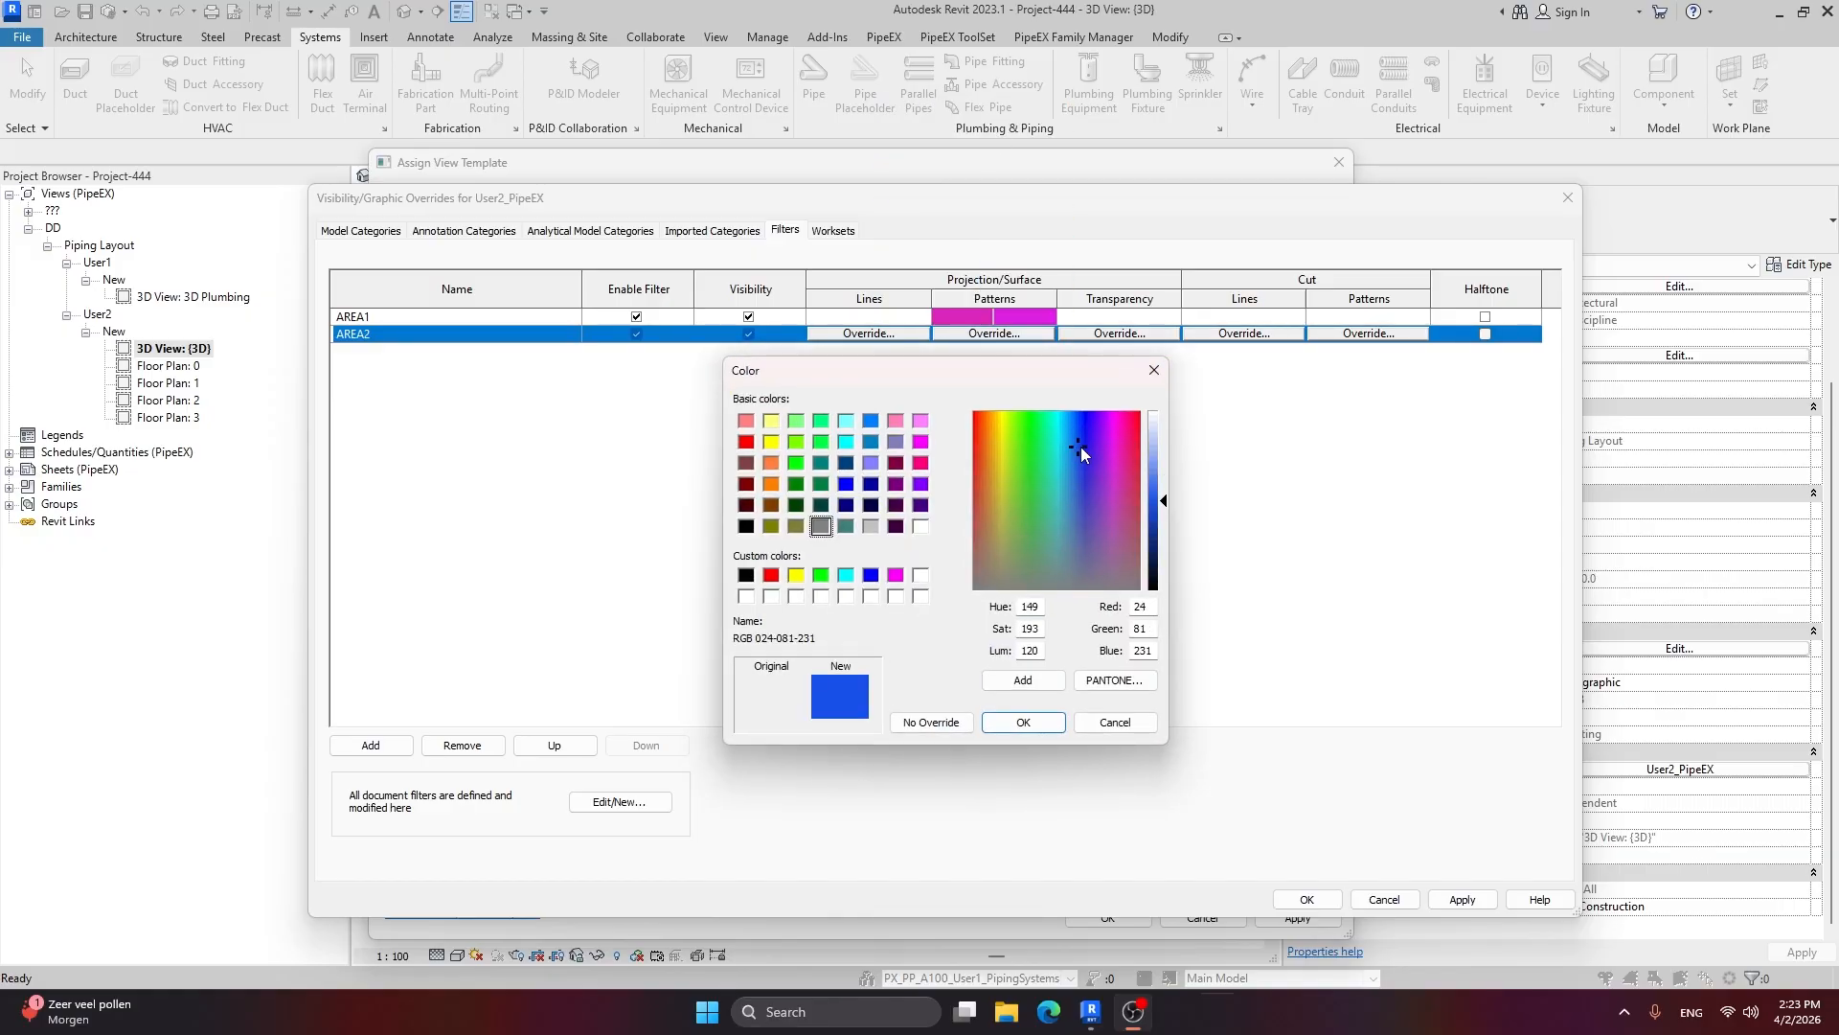
left_click(1023, 721)
left_click(987, 660)
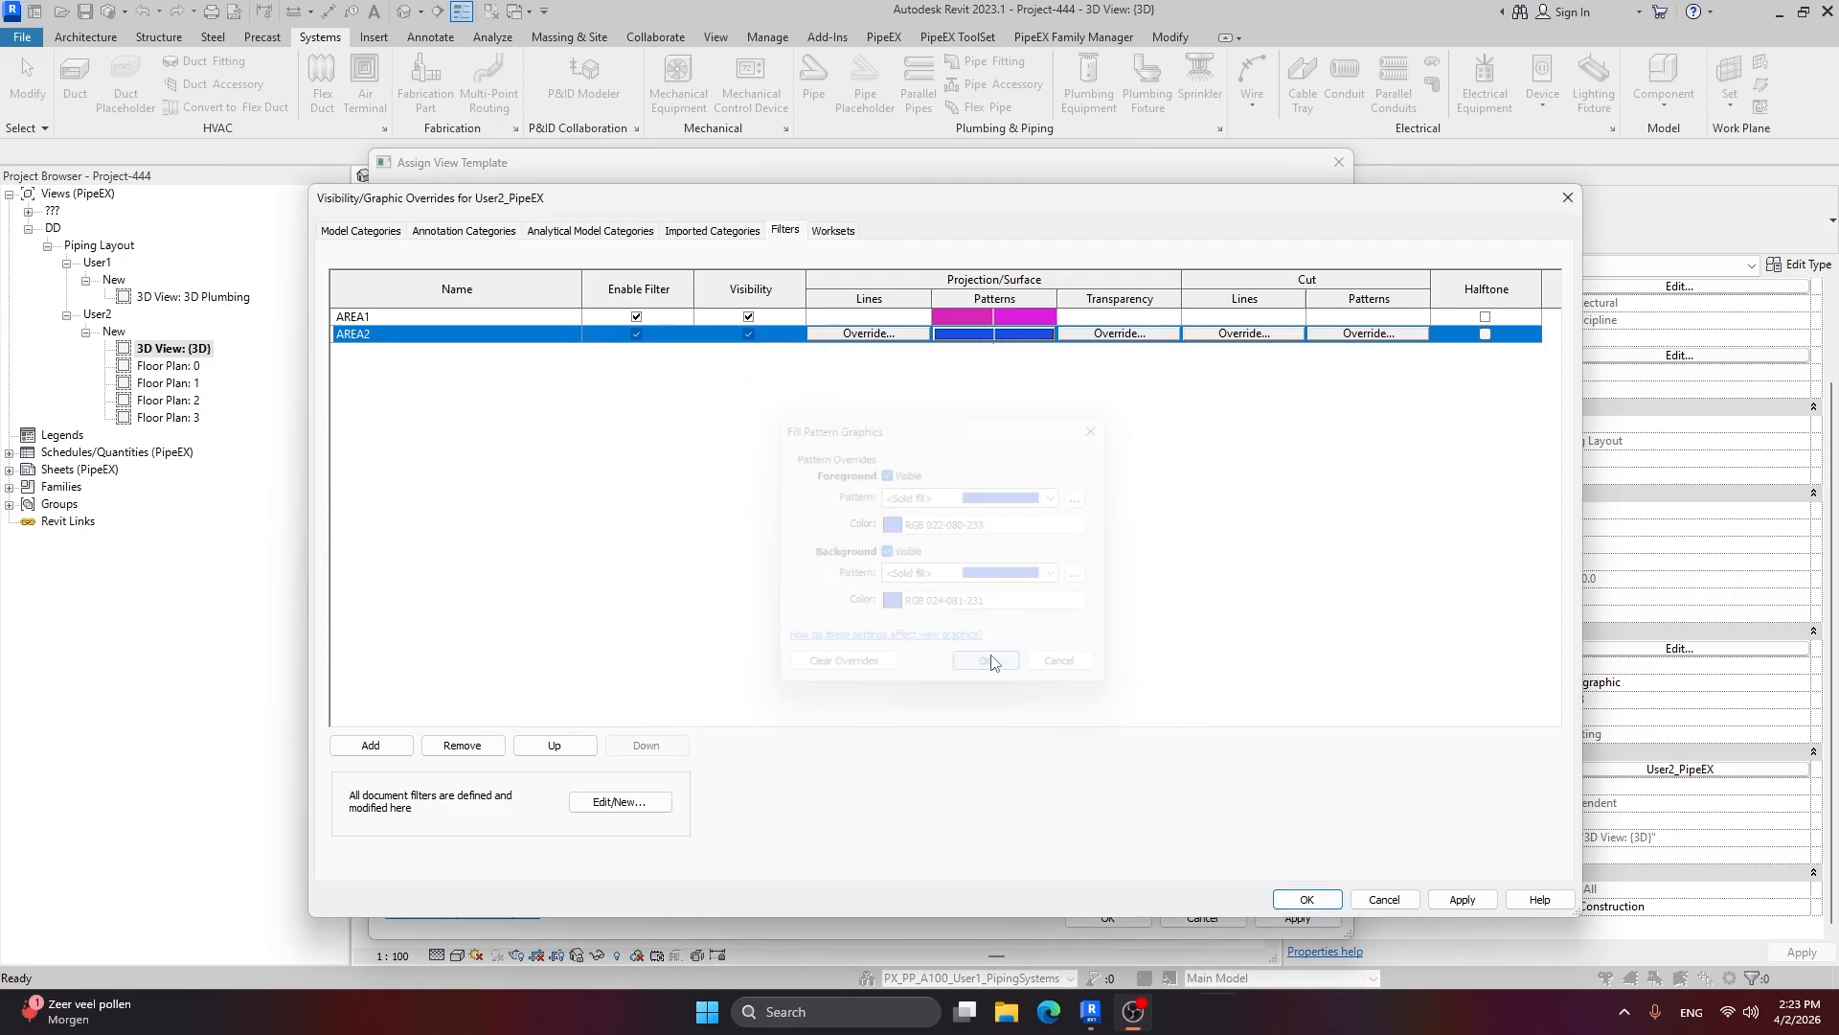
Step: Apply the filter overrides to the User2_PipeEX view template and assign the template to the 3D view
left_click(1461, 899)
left_click(1306, 900)
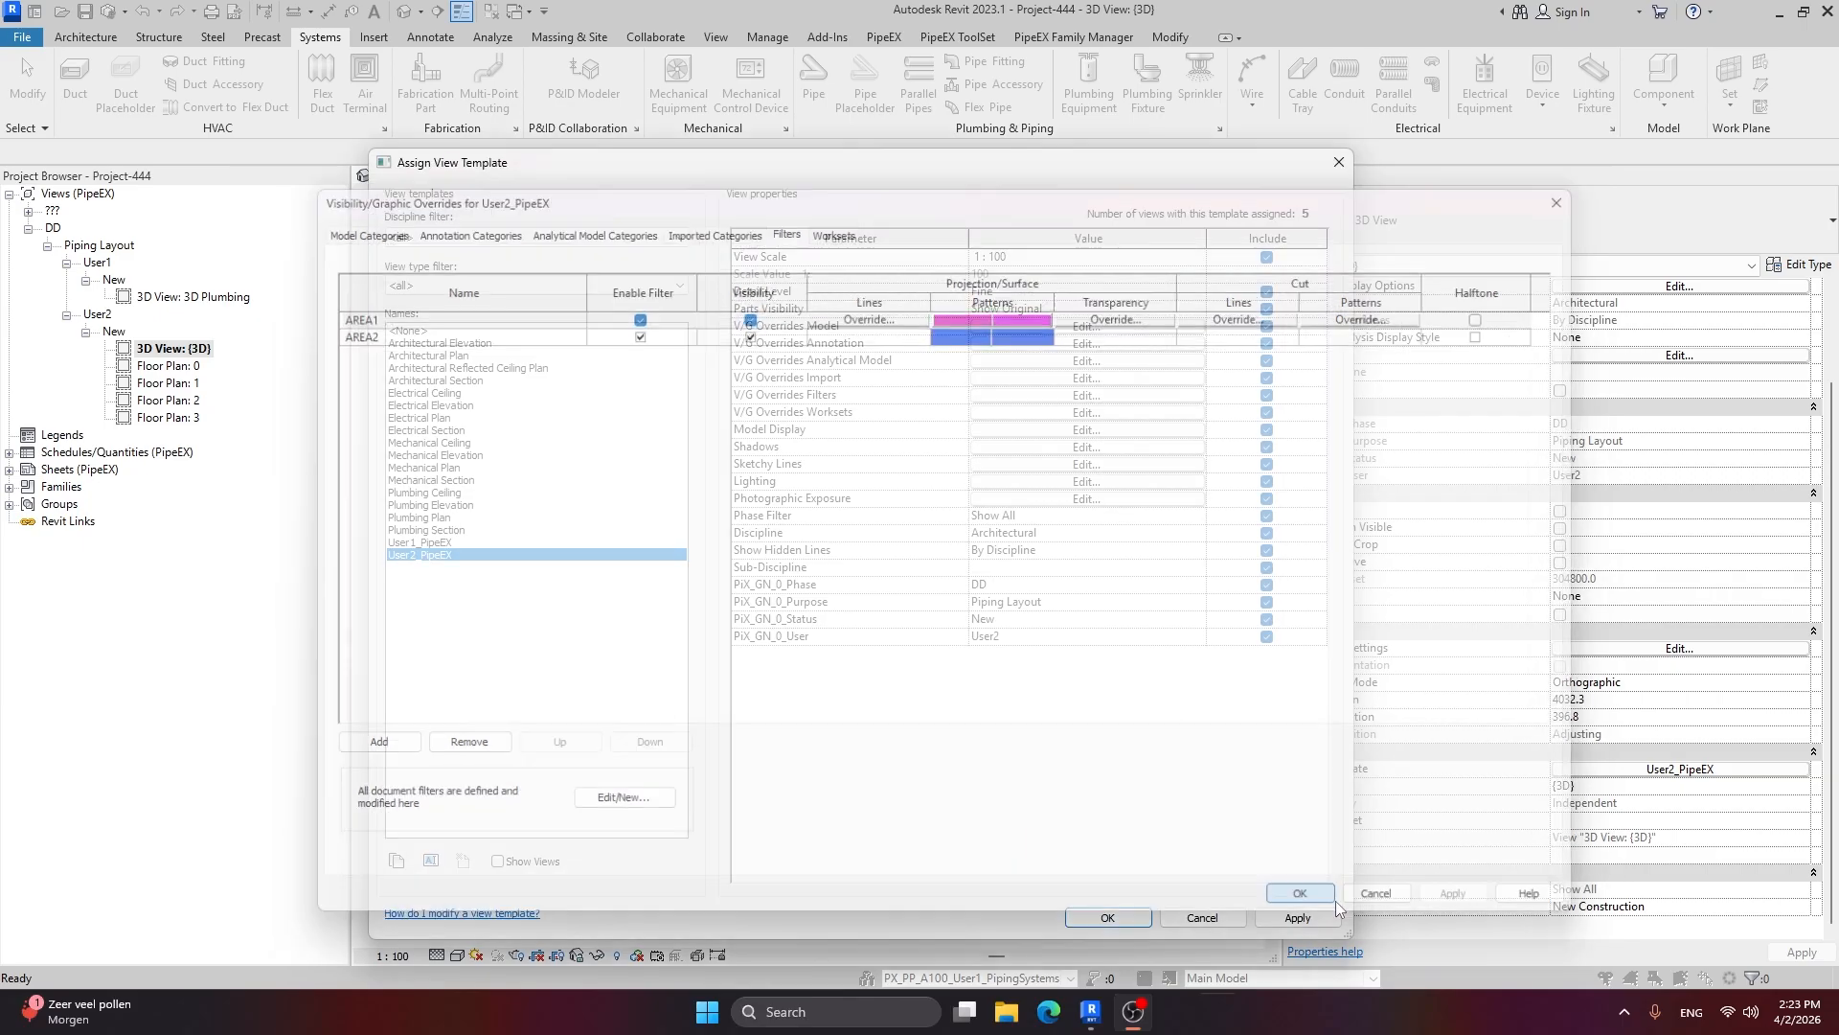
left_click(1297, 918)
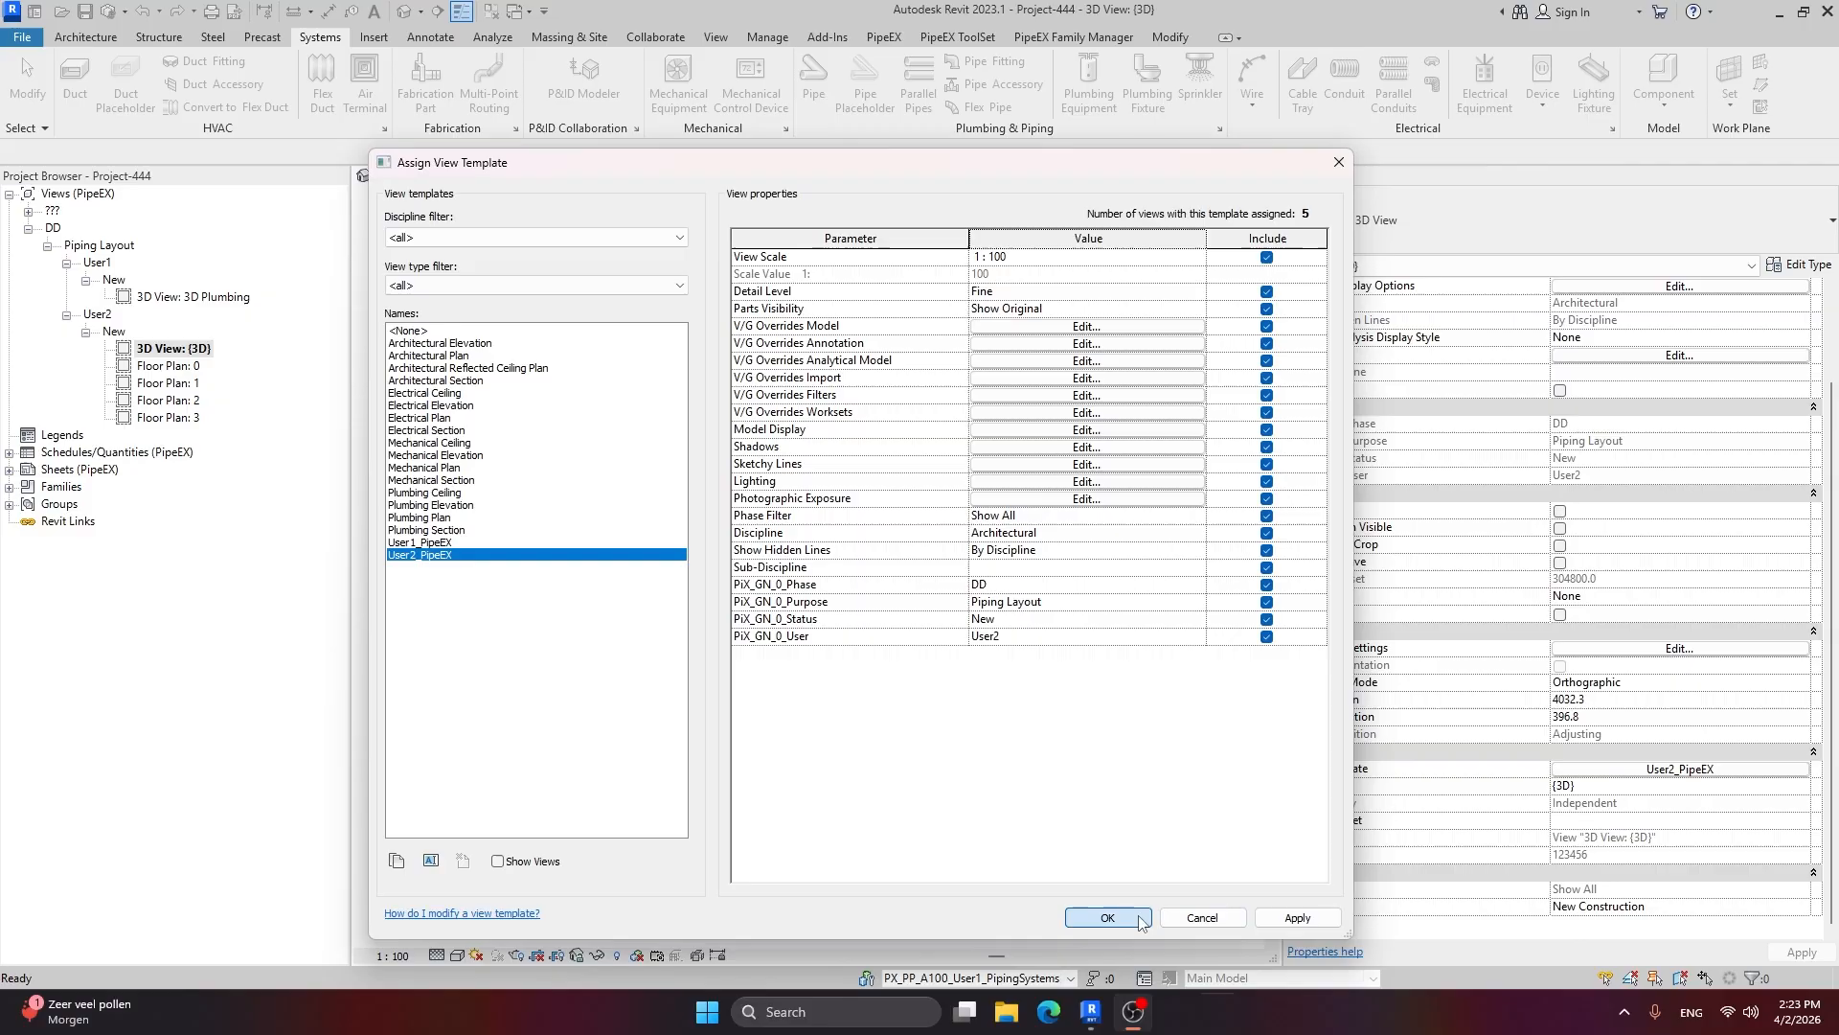
left_click(1108, 918)
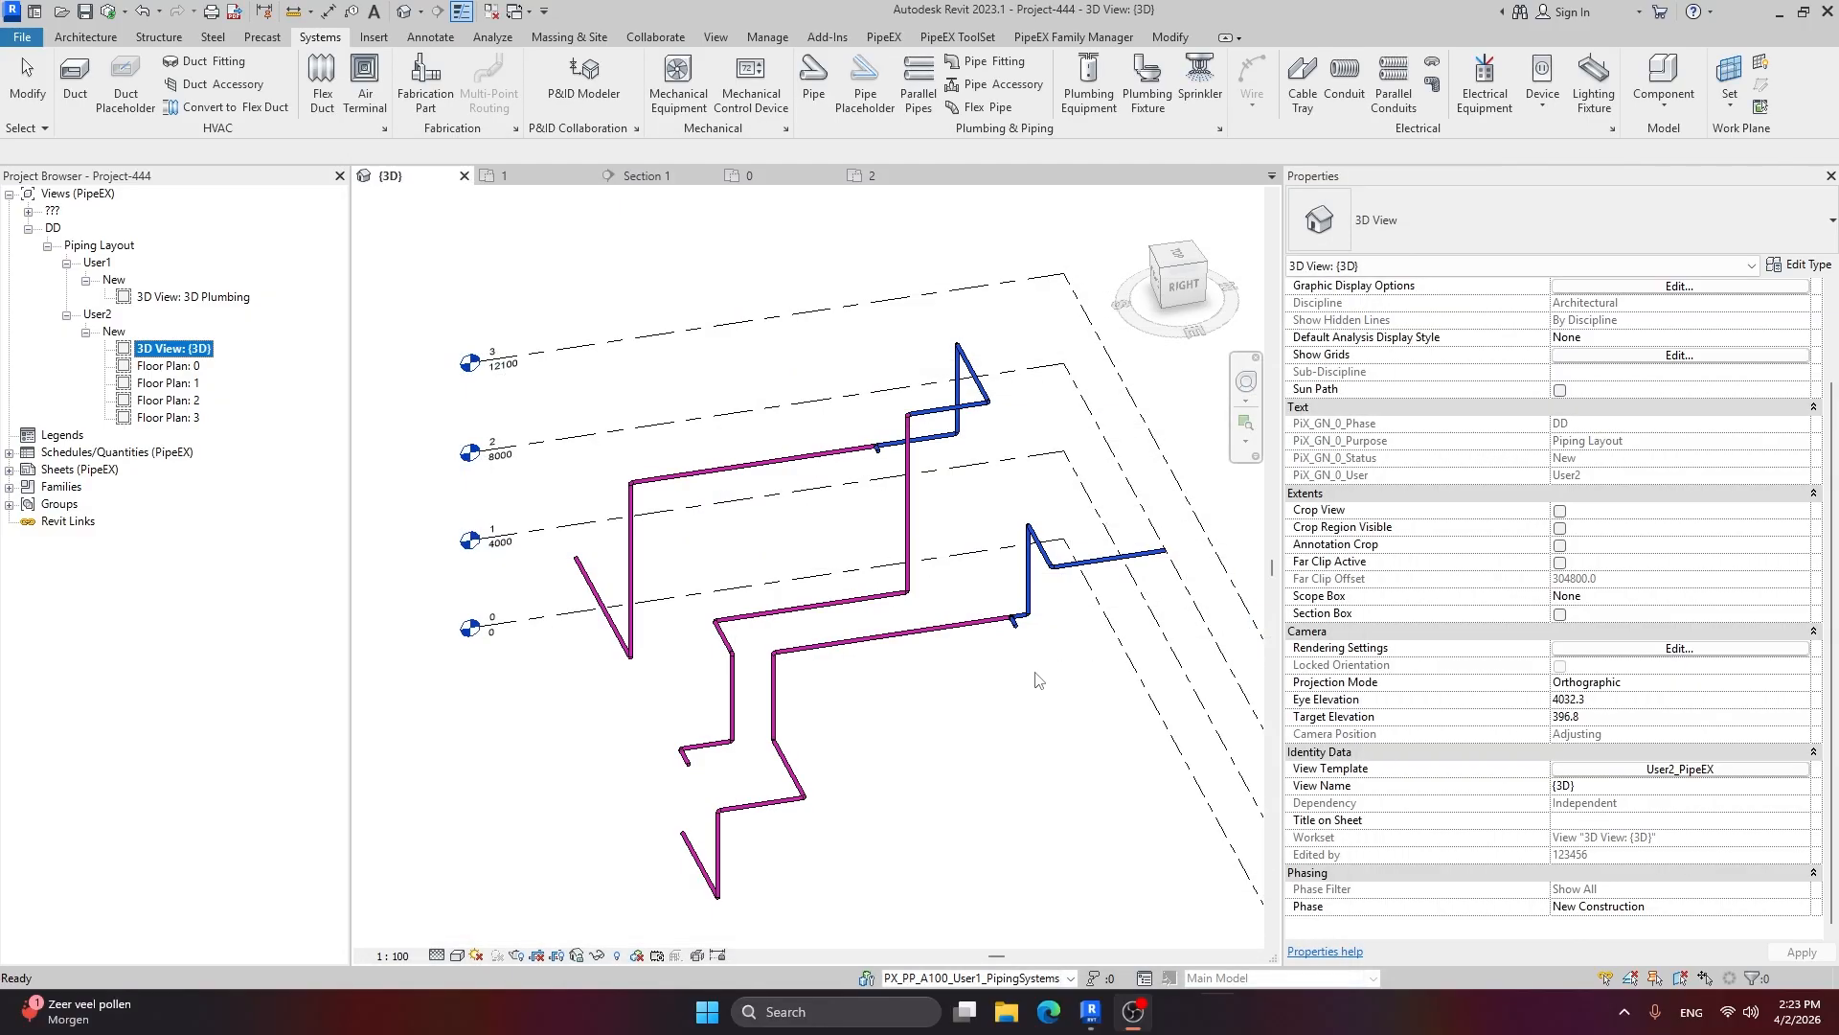
Step: Examine the area colours of the pipe runs in the 3D view from several angles
scroll(1034, 678, "up", 1)
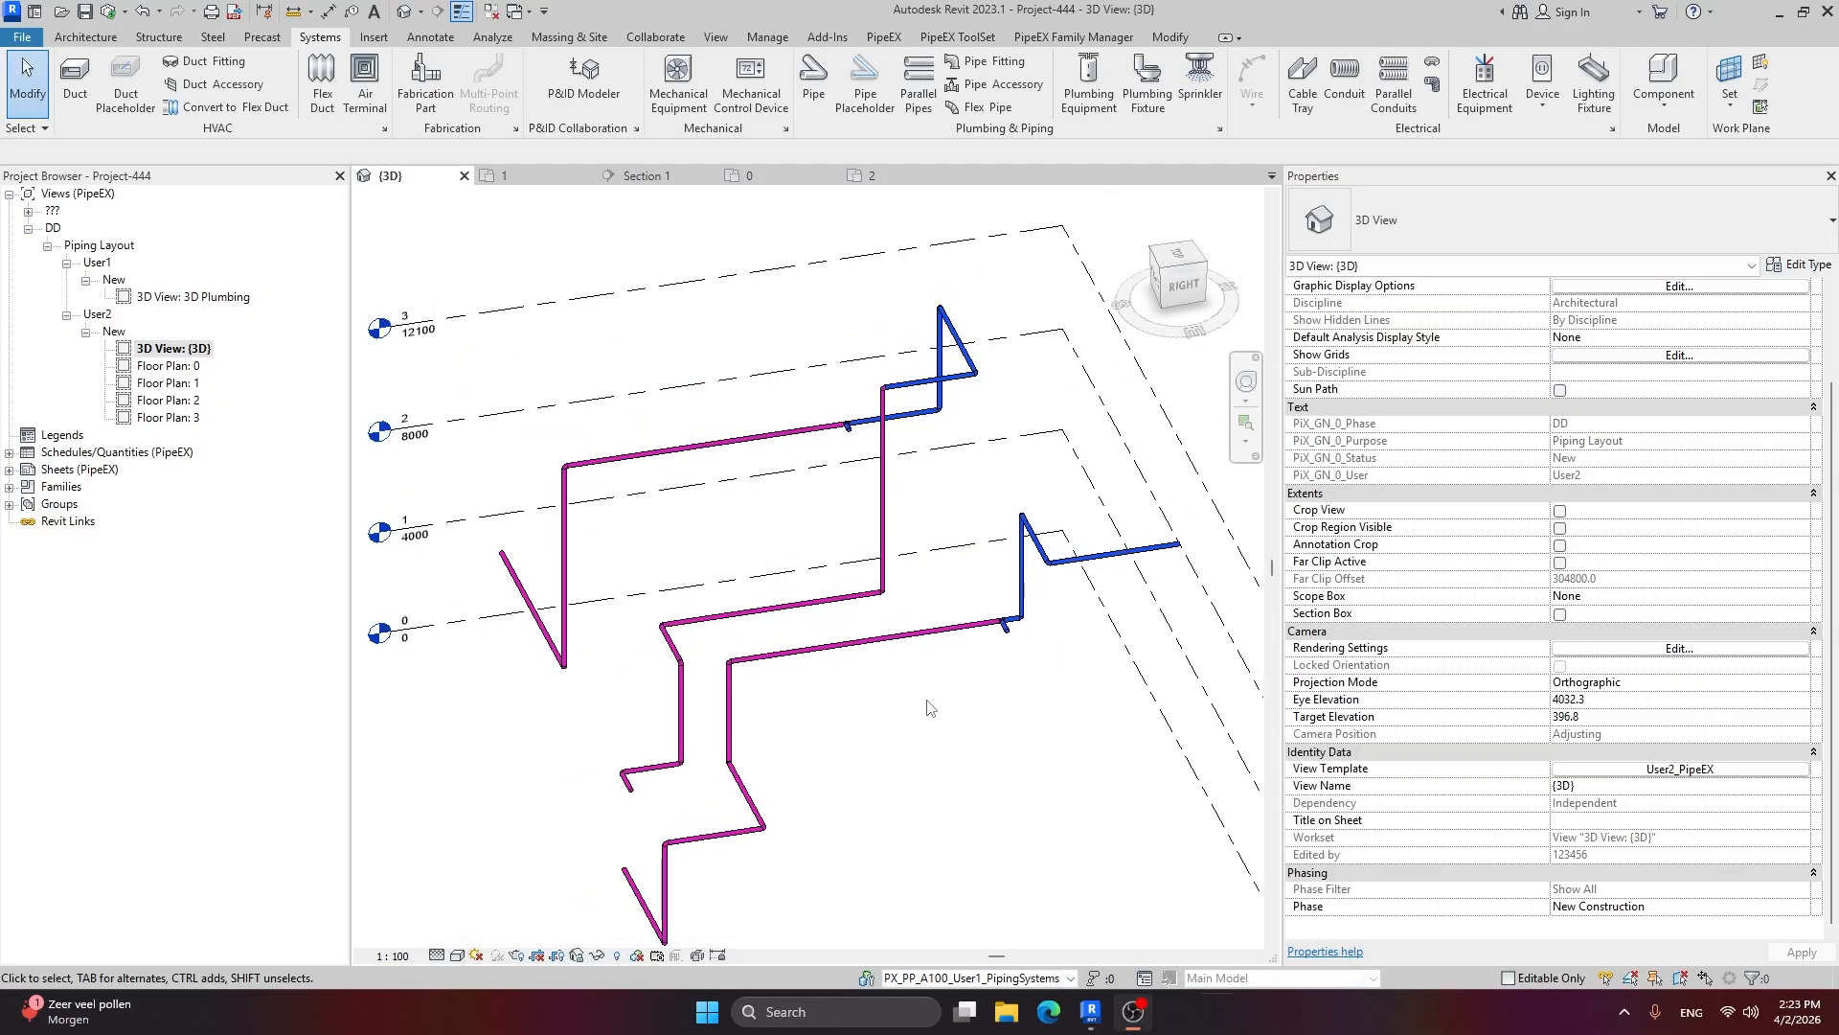
middle_click_drag(929, 704, 921, 669)
middle_click_drag(1049, 619, 1031, 619)
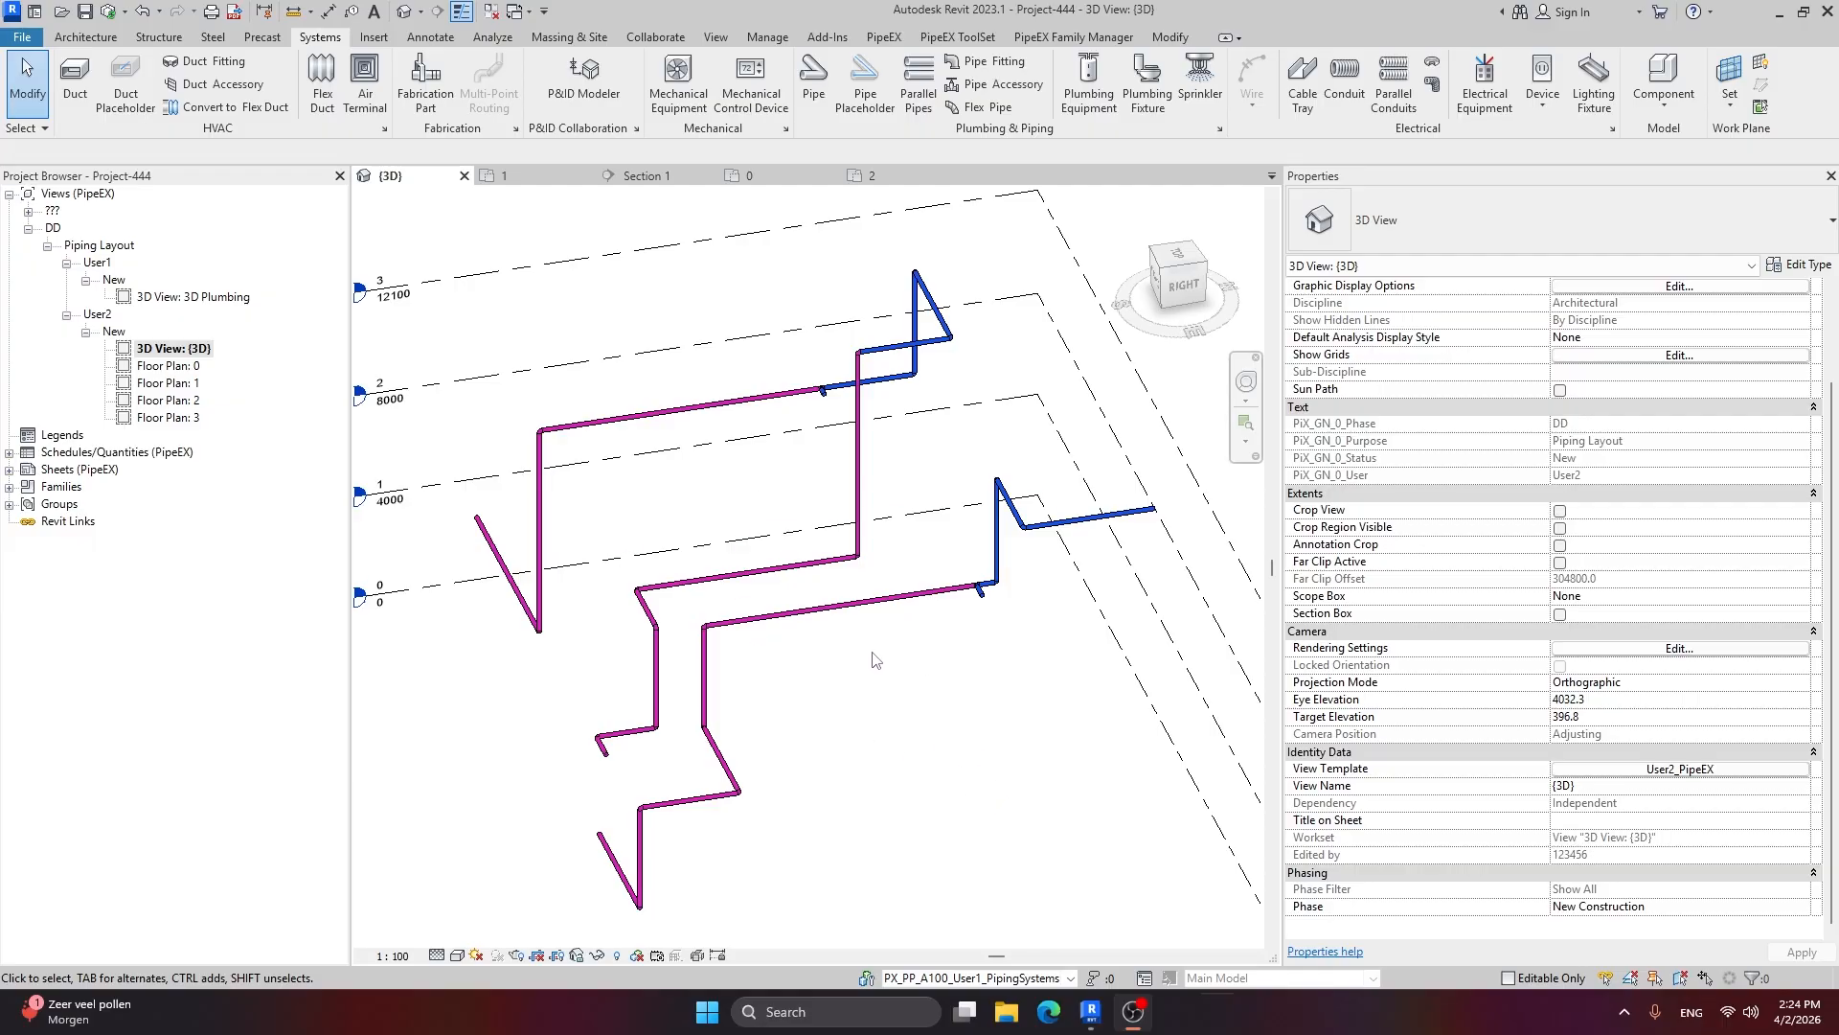
middle_click_drag(874, 659, 1049, 436, "shift")
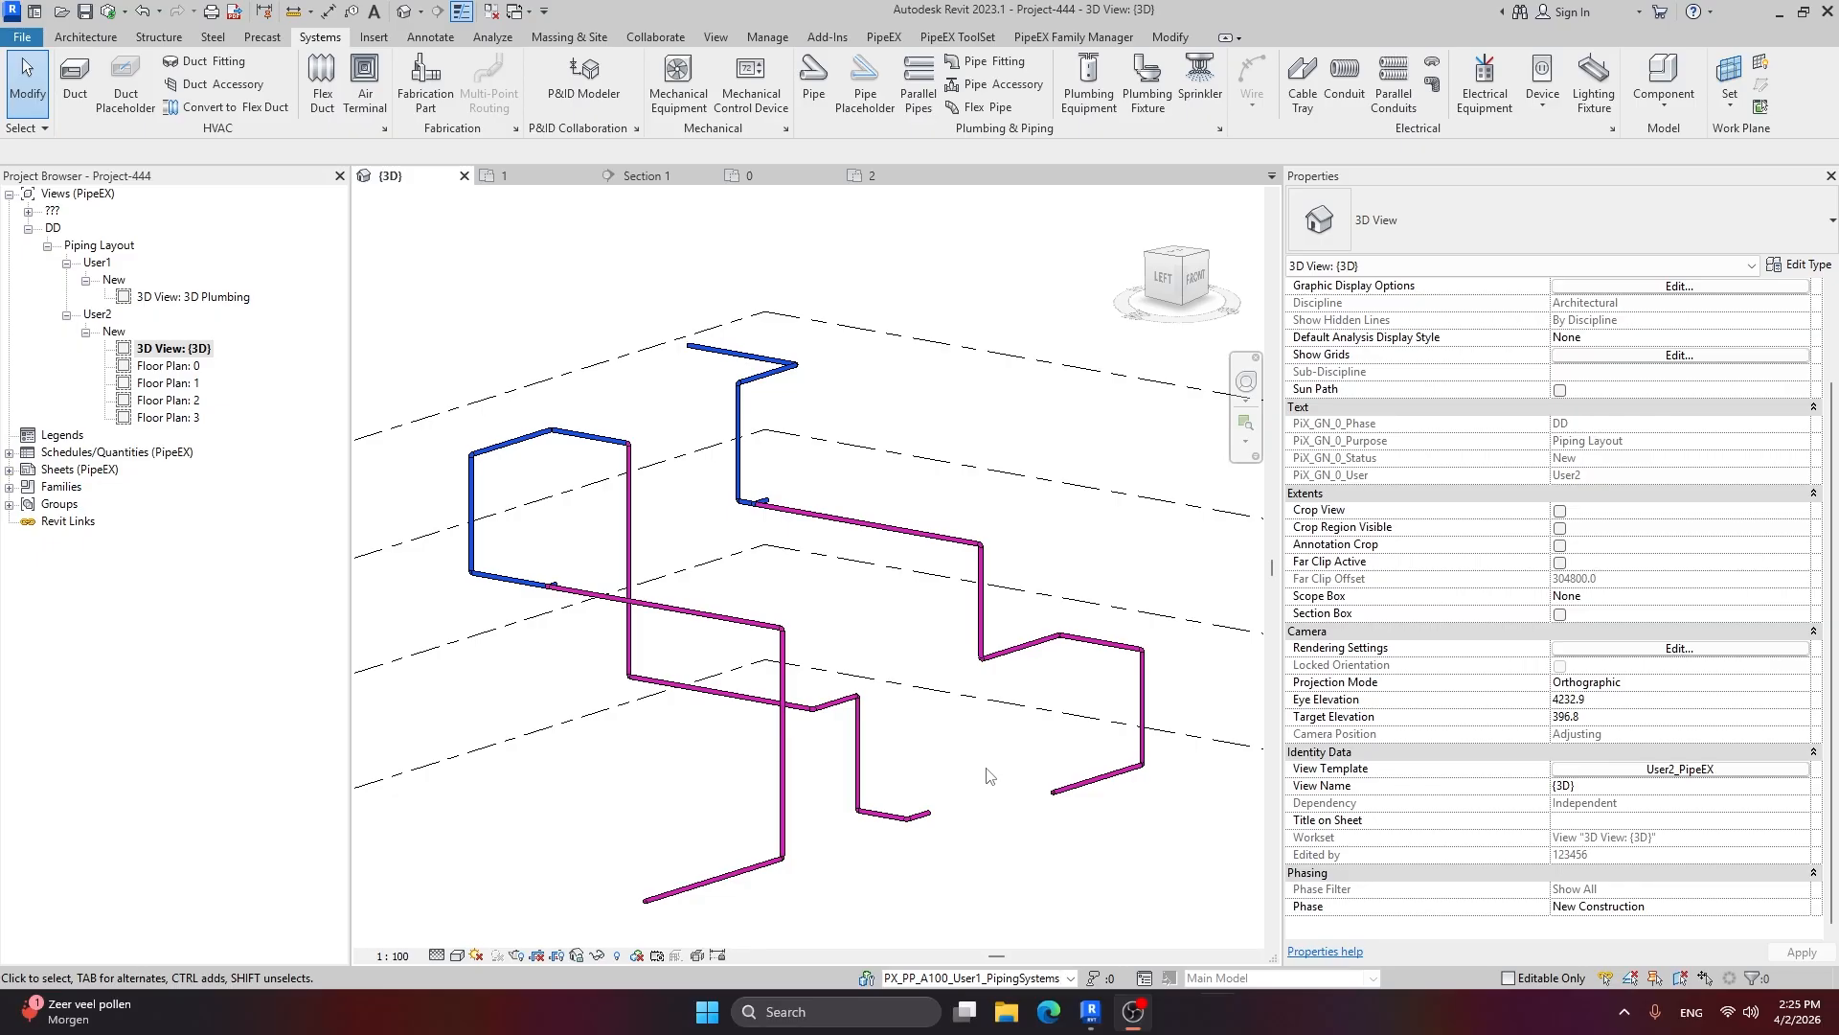
scroll(987, 774, "up", 2)
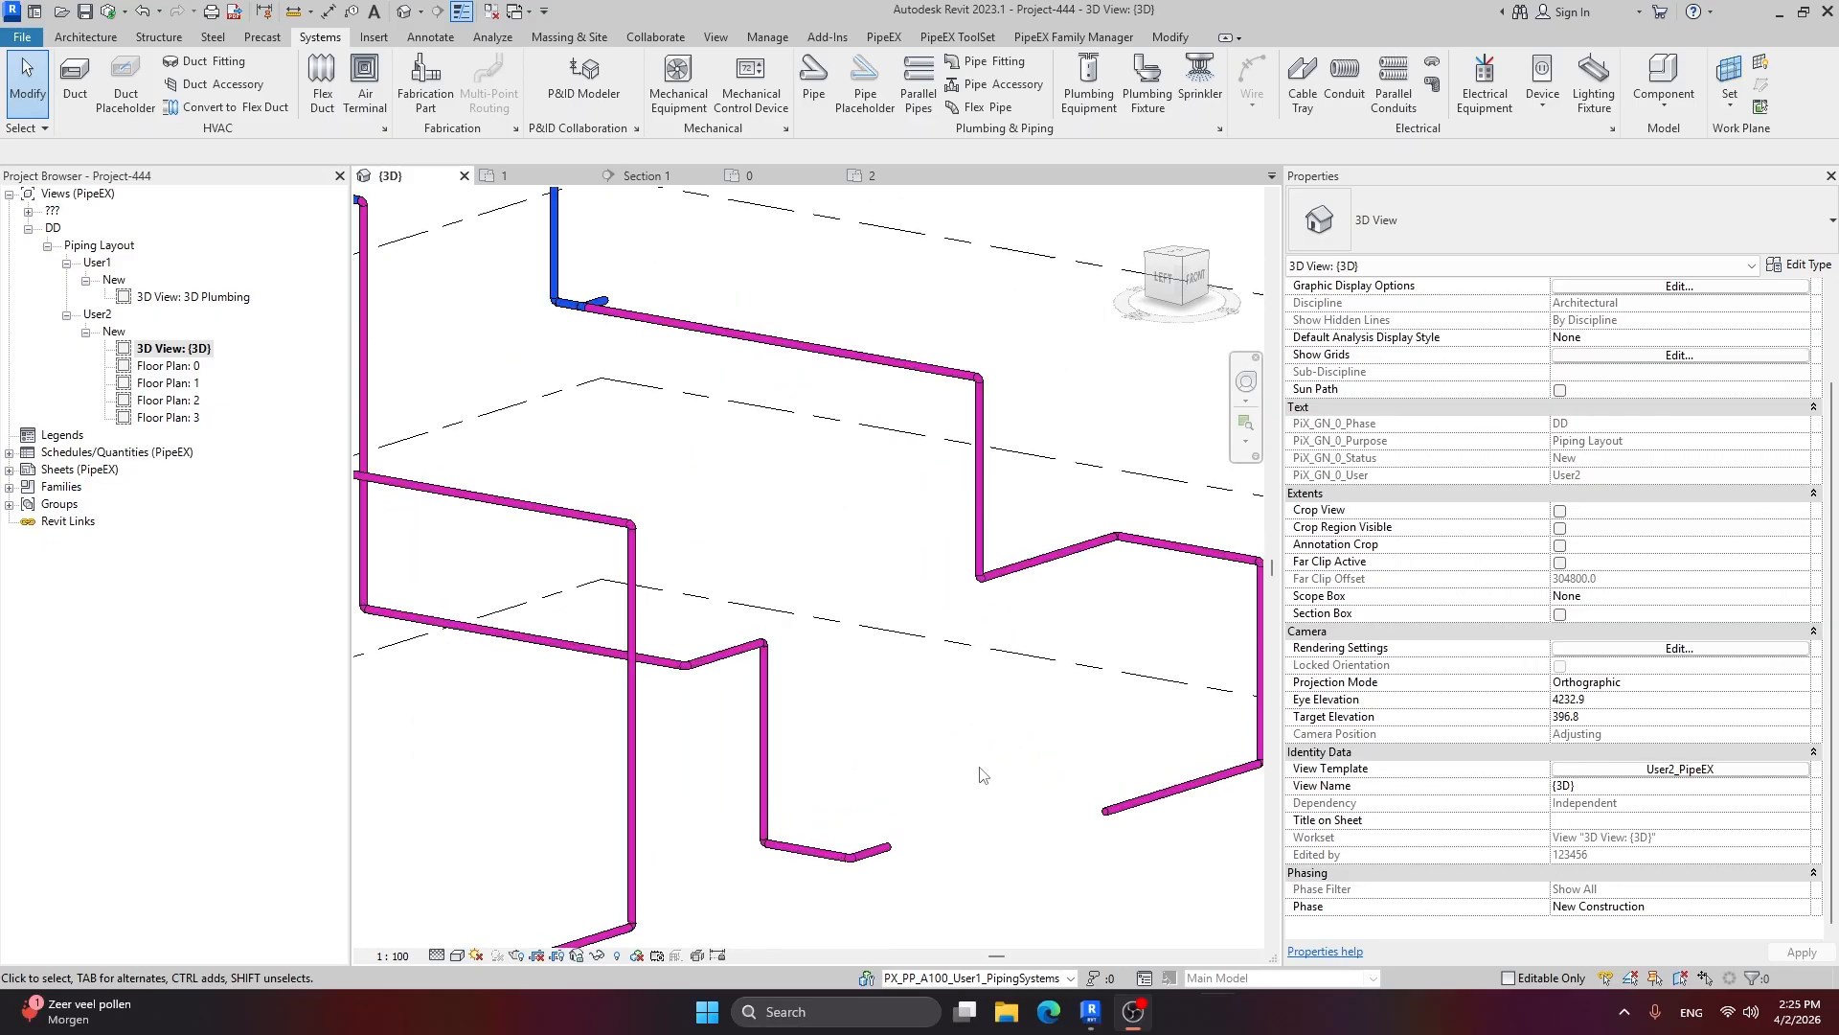
scroll(1006, 601, "down", 4)
middle_click_drag(949, 503, 629, 471, "shift")
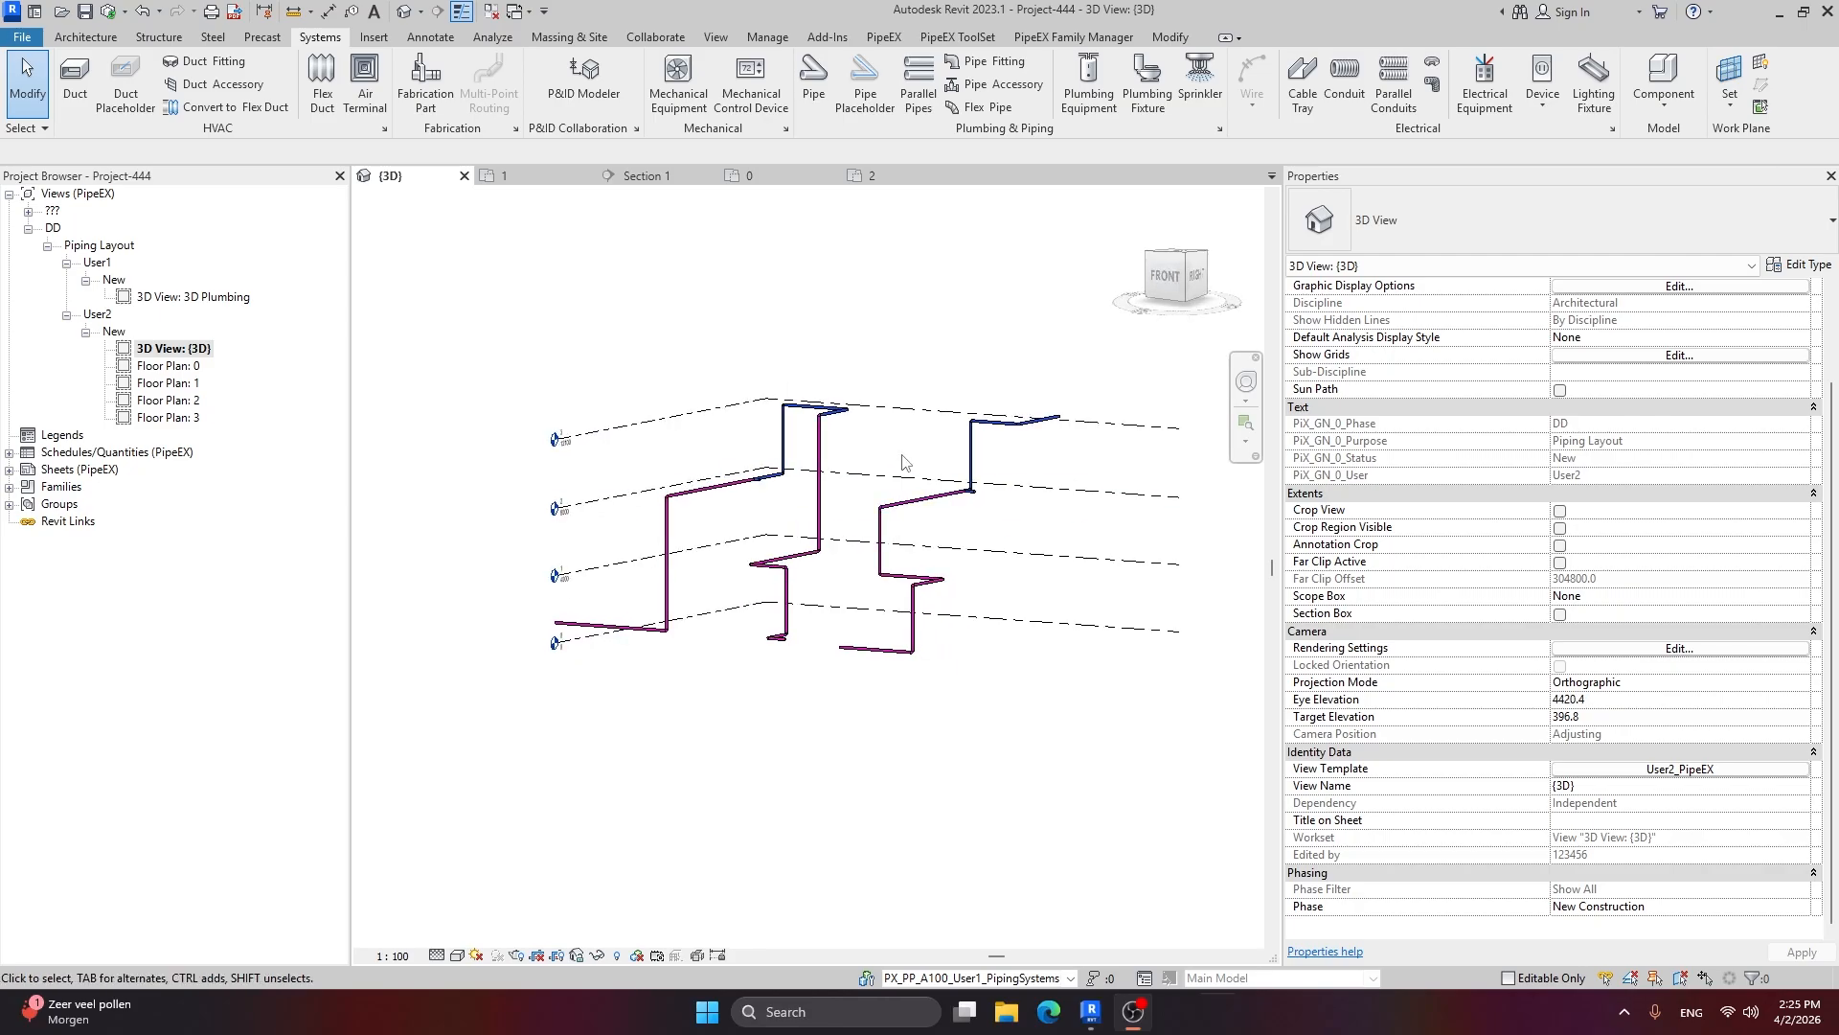